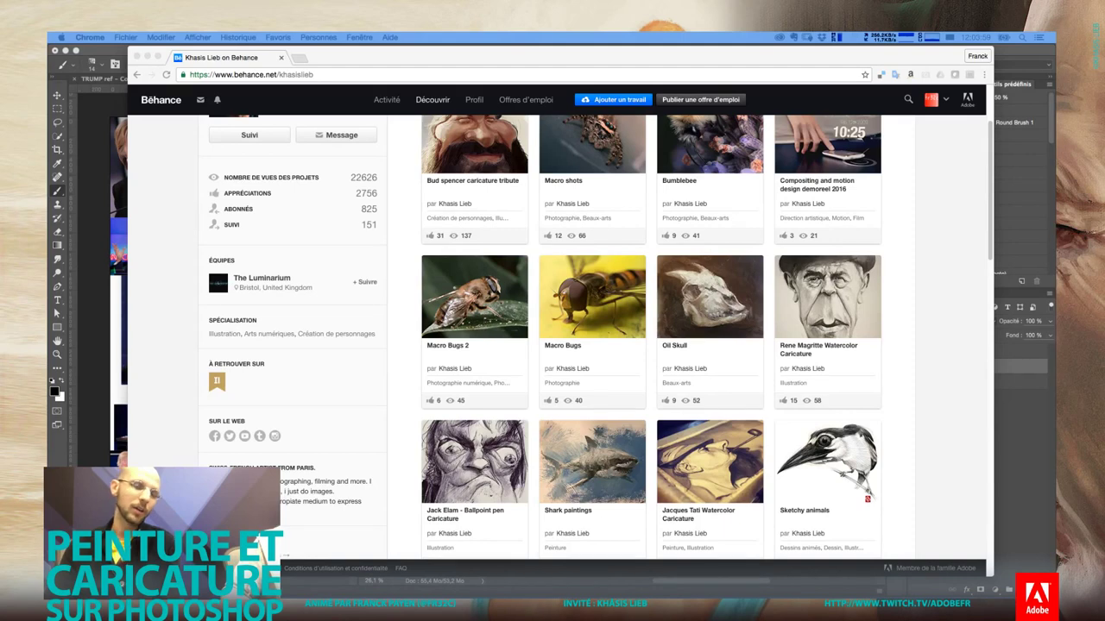
View the illustrator's Instagram profile in the second browser tab
{"action": "scroll", "coordinate": [505, 401], "scroll_direction": "up", "scroll_amount": 3}
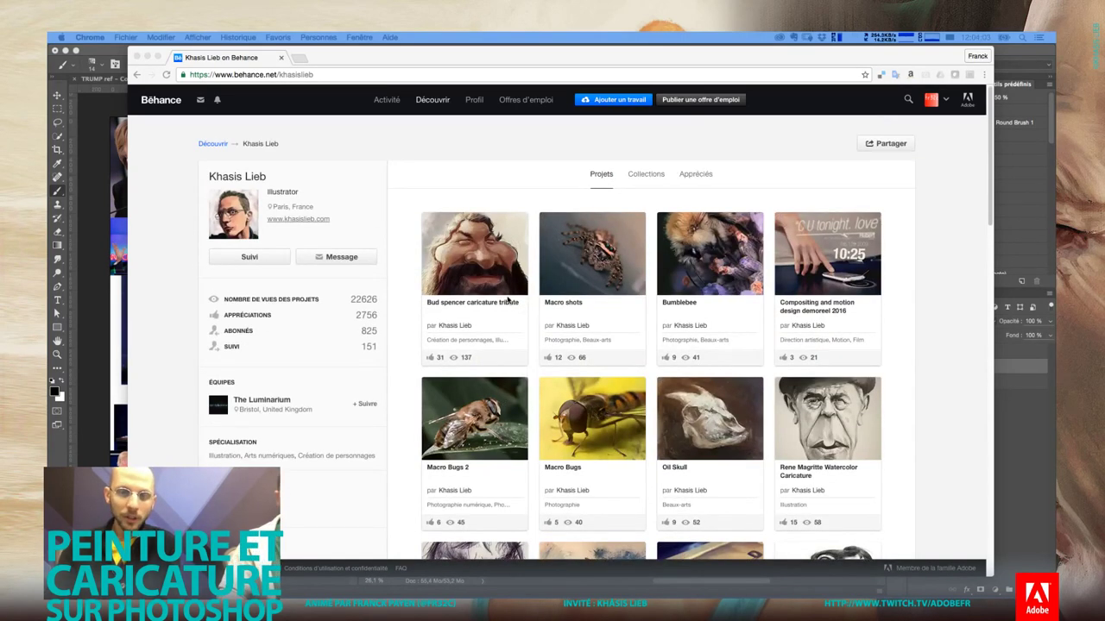
{"action": "scroll", "coordinate": [278, 315], "scroll_direction": "down", "scroll_amount": 1}
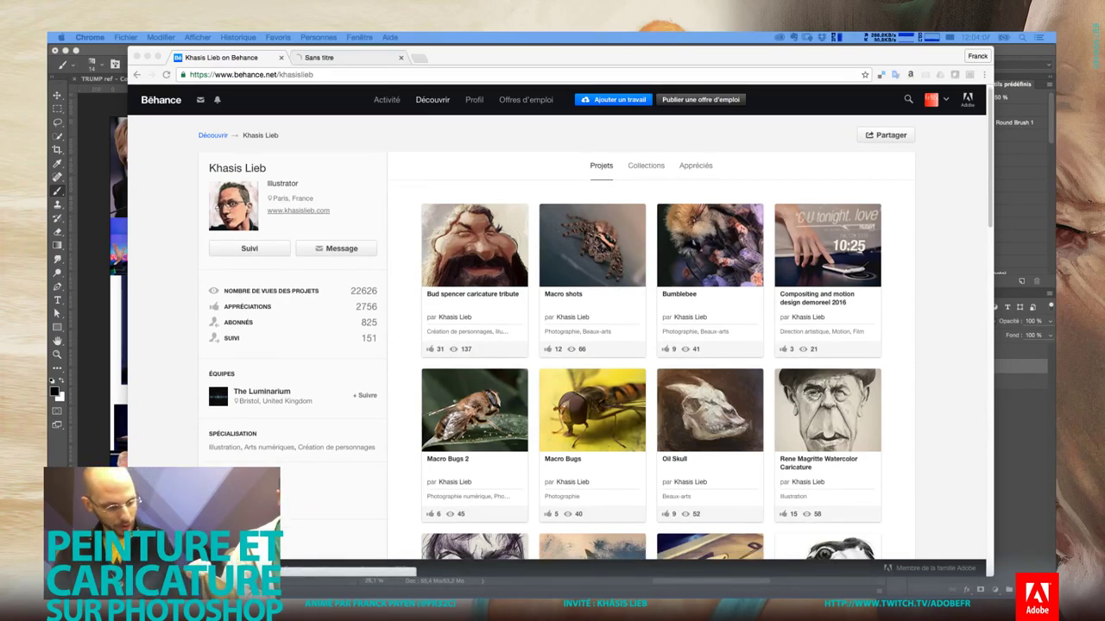
{"action": "left_click", "coordinate": [342, 57]}
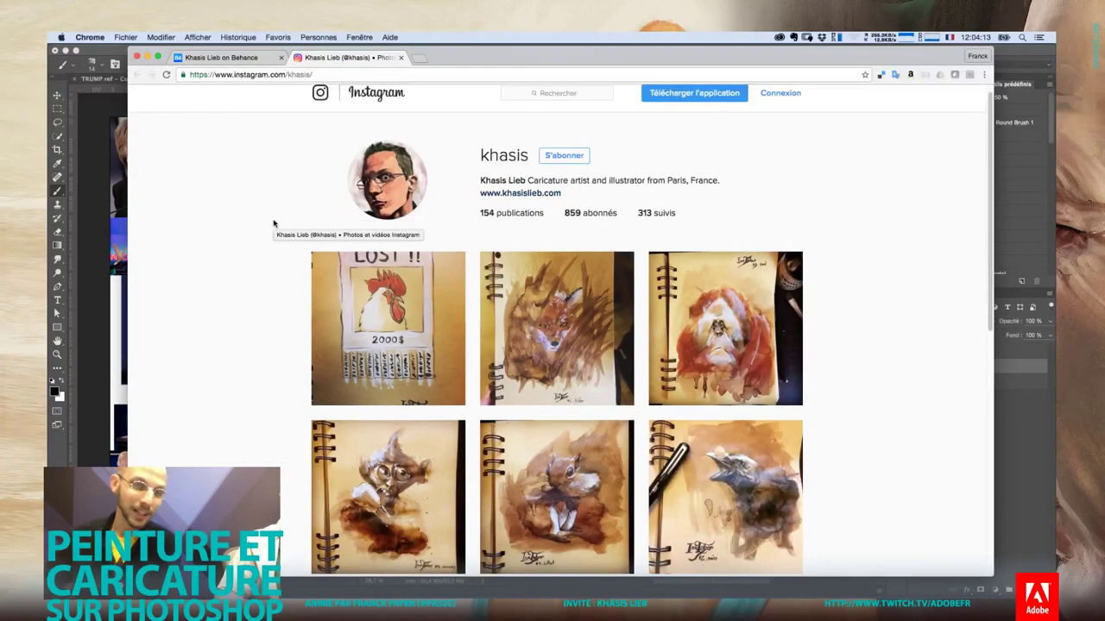
{"action": "scroll", "coordinate": [274, 222], "scroll_direction": "down", "scroll_amount": 1}
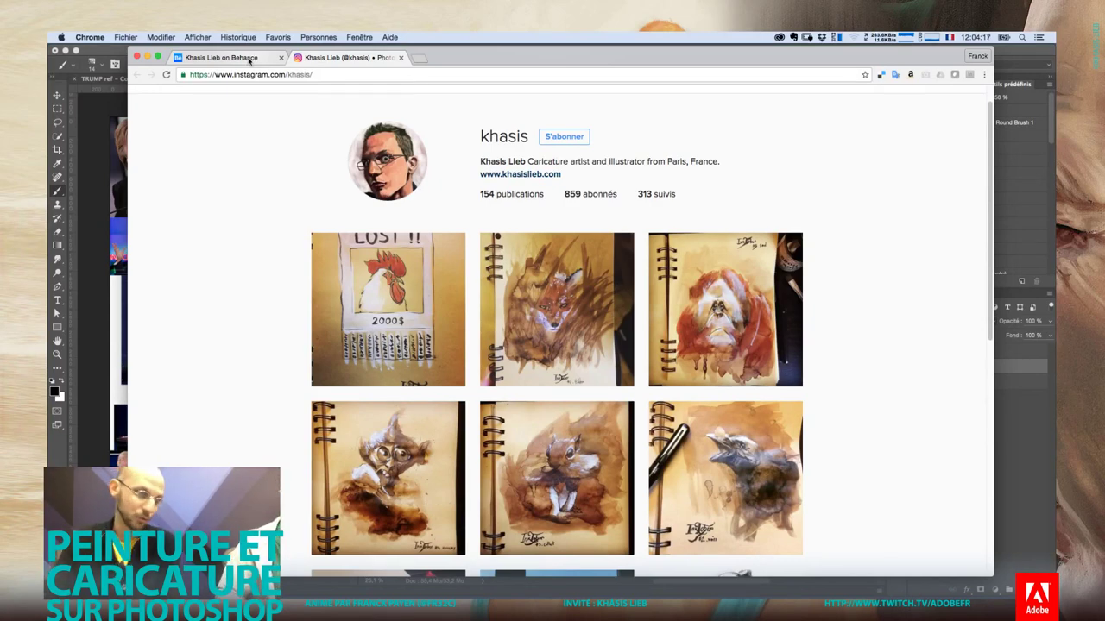
Return to the Behance profile, copy its URL, and scroll down the project grid
{"action": "left_click", "coordinate": [249, 59]}
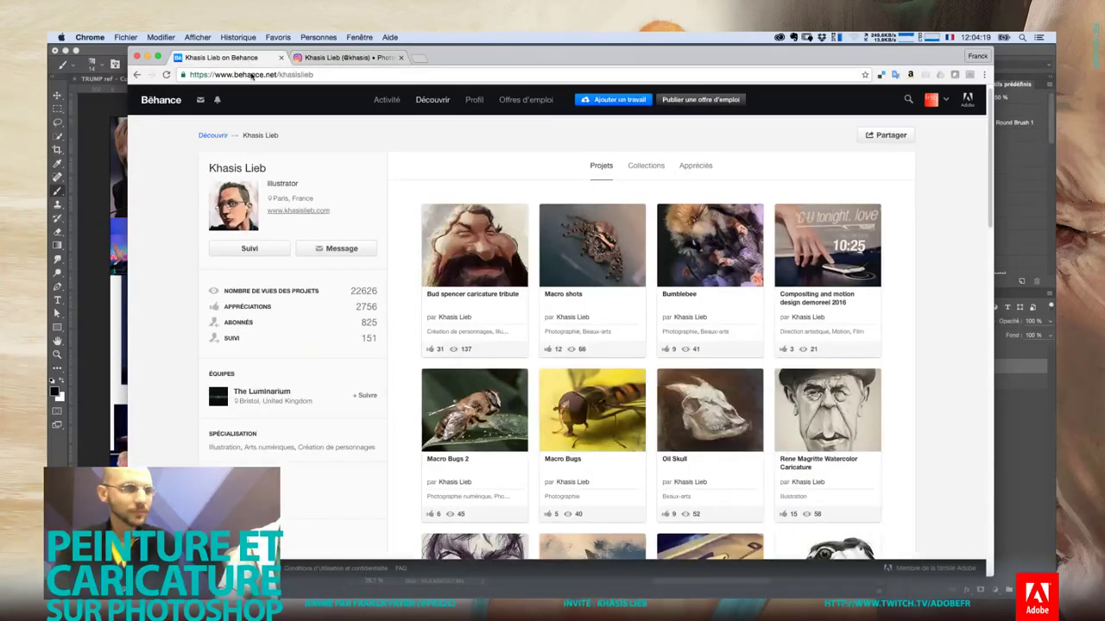
{"action": "key", "text": "super+c"}
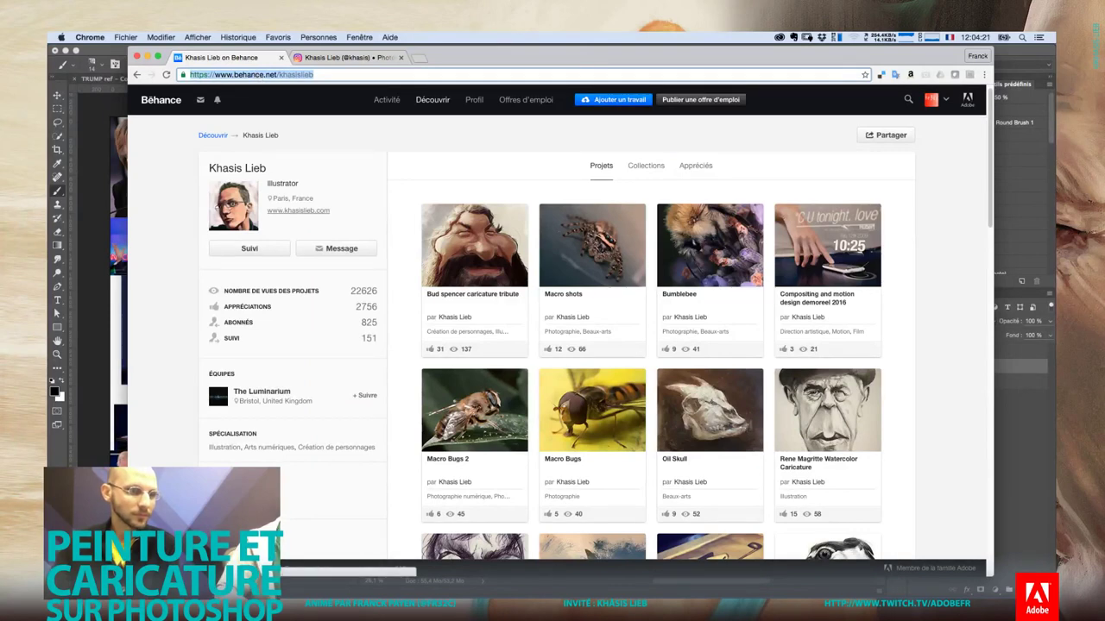
{"action": "key", "text": "super+Tab"}
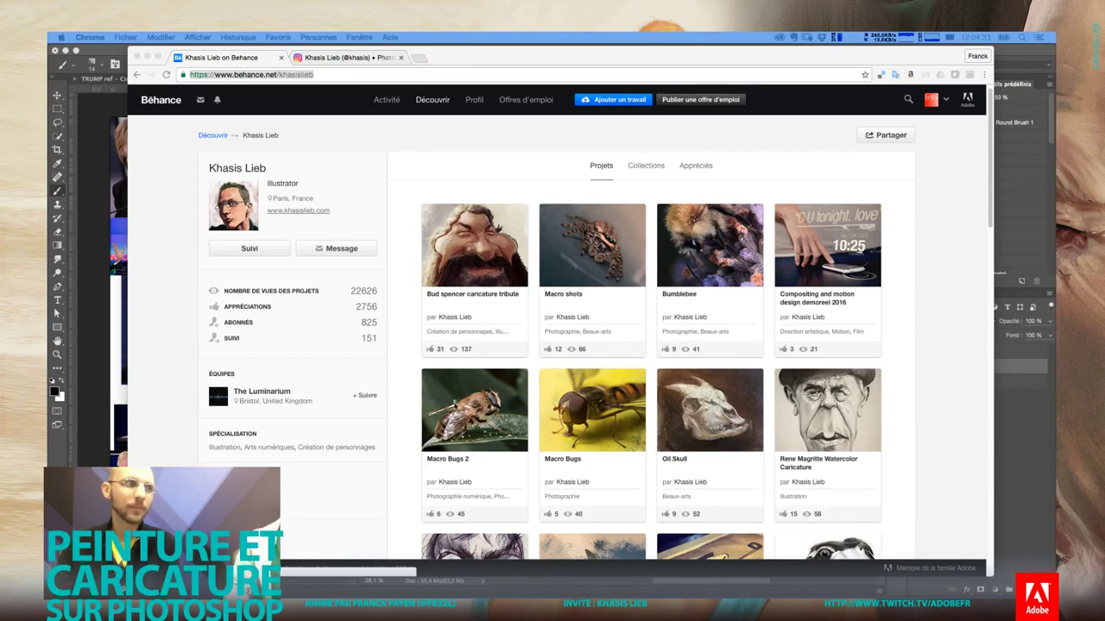
{"action": "left_click", "coordinate": [397, 394]}
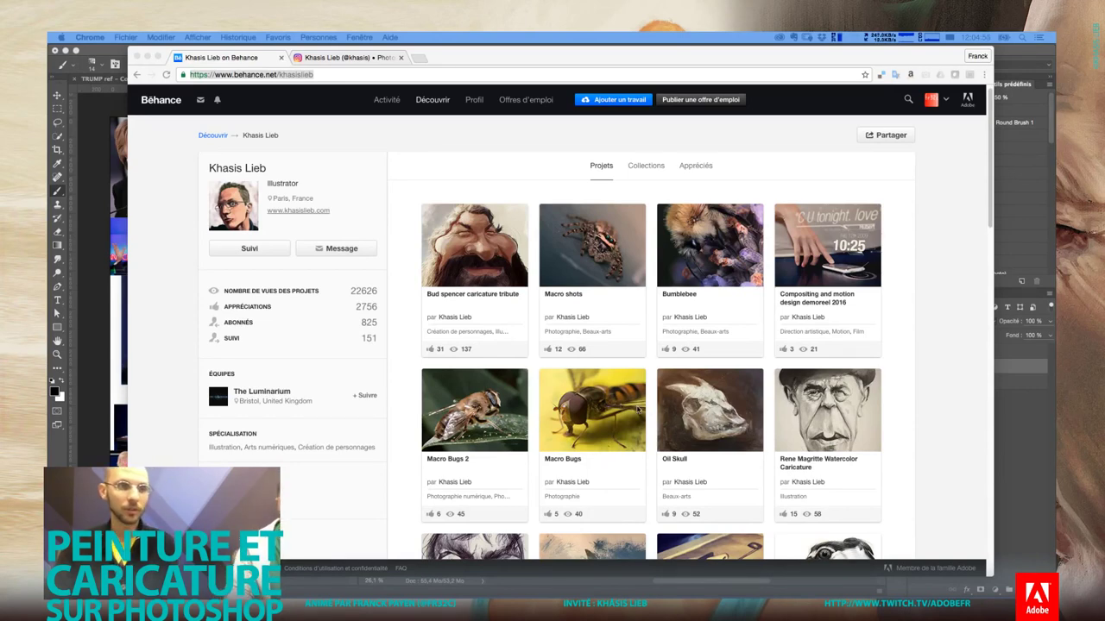
{"action": "scroll", "coordinate": [638, 409], "scroll_direction": "down", "scroll_amount": 1}
{"action": "scroll", "coordinate": [682, 397], "scroll_direction": "down", "scroll_amount": 2}
{"action": "scroll", "coordinate": [747, 381], "scroll_direction": "down", "scroll_amount": 2}
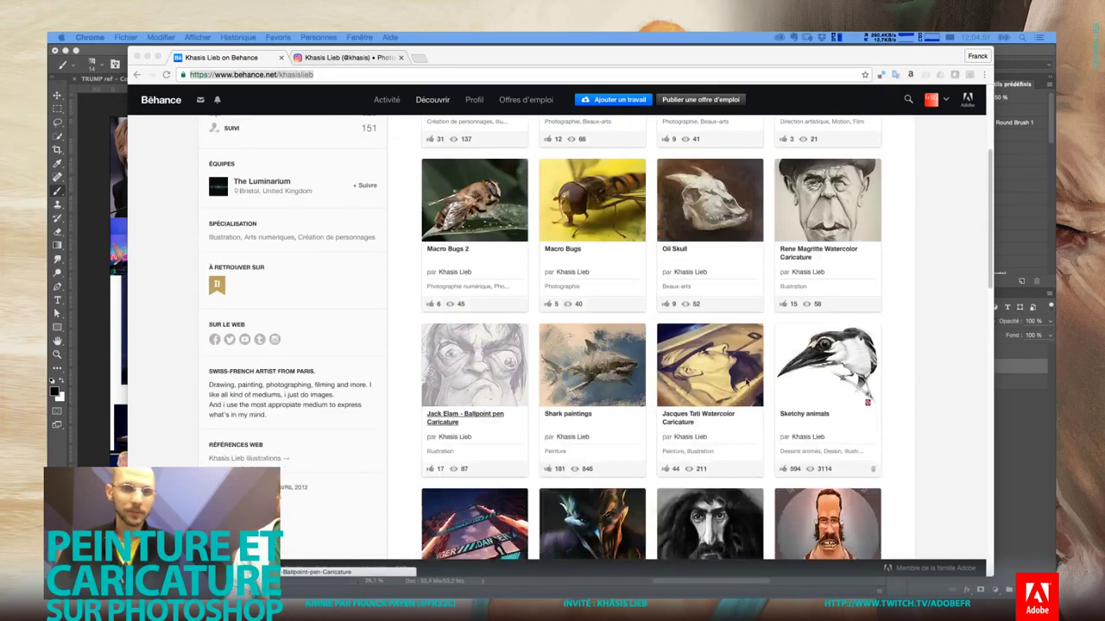
{"action": "left_click", "coordinate": [820, 358]}
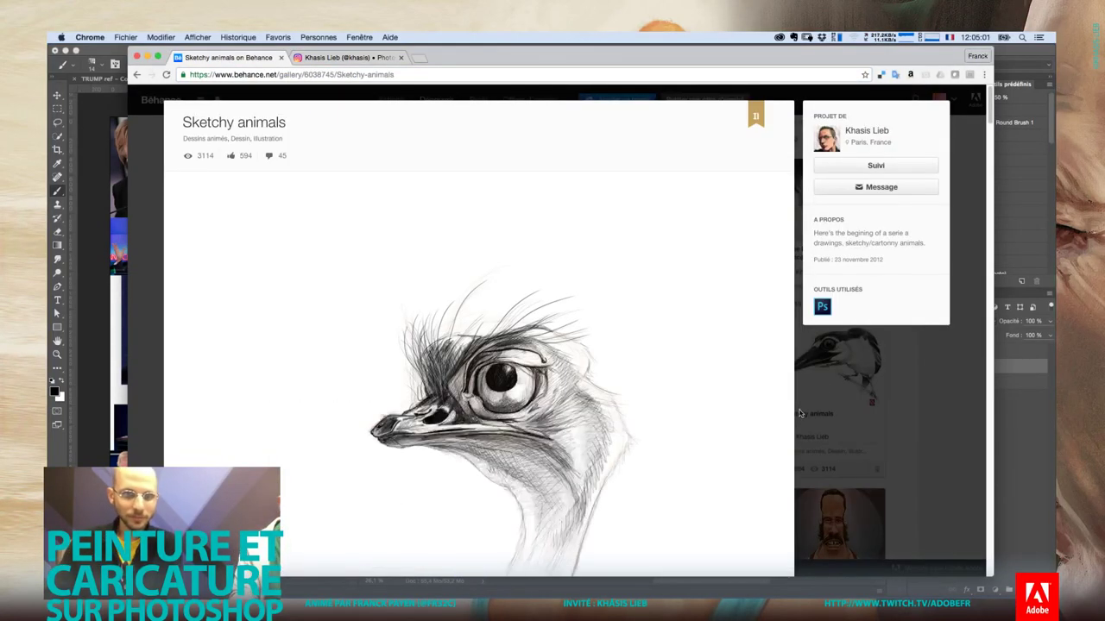
{"action": "scroll", "coordinate": [784, 424], "scroll_direction": "down", "scroll_amount": 2}
{"action": "scroll", "coordinate": [784, 426], "scroll_direction": "down", "scroll_amount": 2}
{"action": "scroll", "coordinate": [783, 427], "scroll_direction": "down", "scroll_amount": 1}
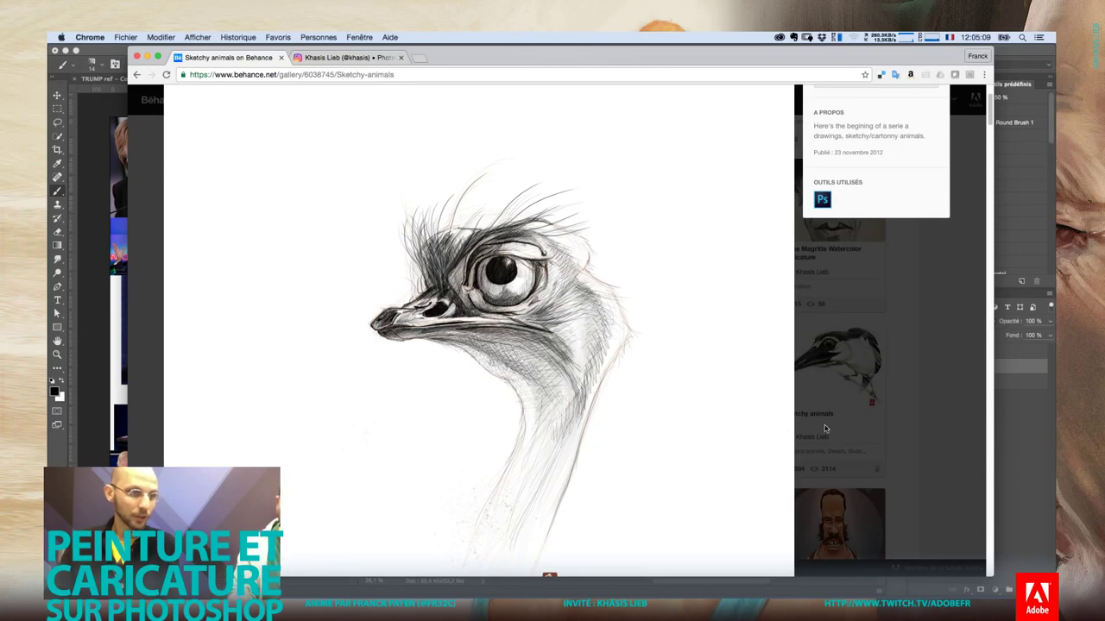
{"action": "scroll", "coordinate": [825, 428], "scroll_direction": "down", "scroll_amount": 3}
{"action": "scroll", "coordinate": [824, 428], "scroll_direction": "down", "scroll_amount": 4}
{"action": "scroll", "coordinate": [823, 429], "scroll_direction": "down", "scroll_amount": 2}
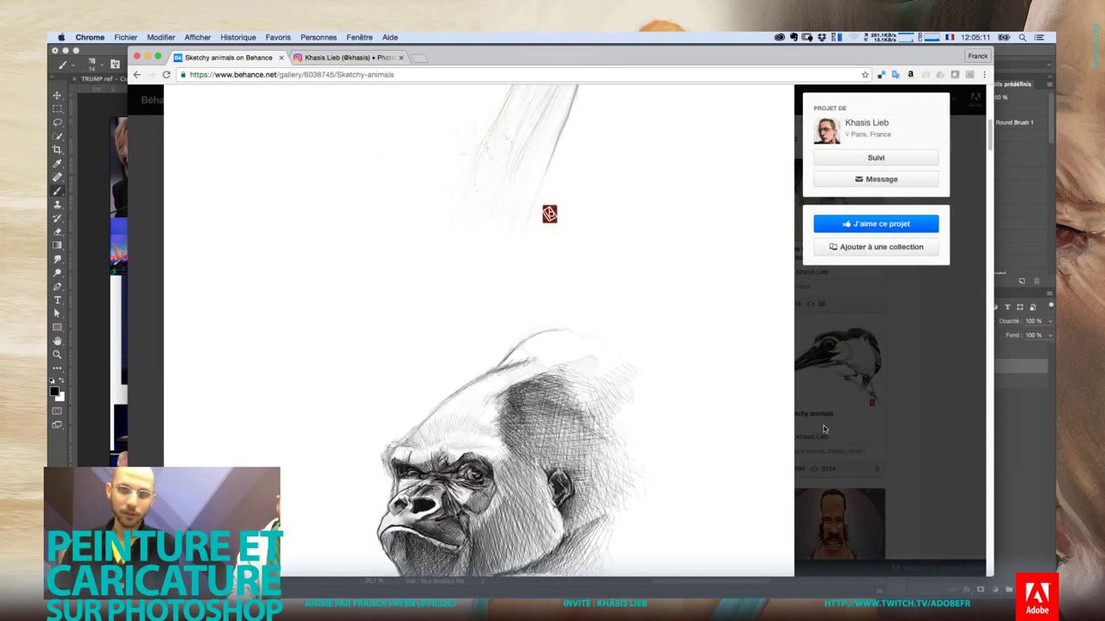
{"action": "scroll", "coordinate": [823, 429], "scroll_direction": "down", "scroll_amount": 2}
{"action": "scroll", "coordinate": [823, 429], "scroll_direction": "down", "scroll_amount": 1}
{"action": "scroll", "coordinate": [823, 429], "scroll_direction": "down", "scroll_amount": 2}
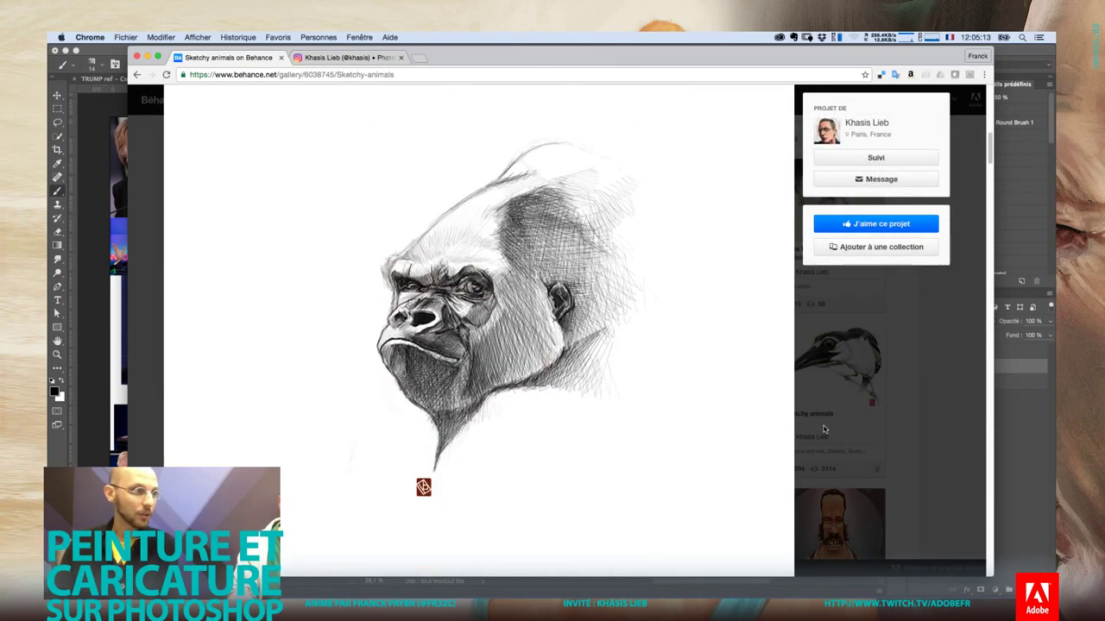
{"action": "scroll", "coordinate": [823, 429], "scroll_direction": "down", "scroll_amount": 1}
{"action": "scroll", "coordinate": [823, 429], "scroll_direction": "down", "scroll_amount": 4}
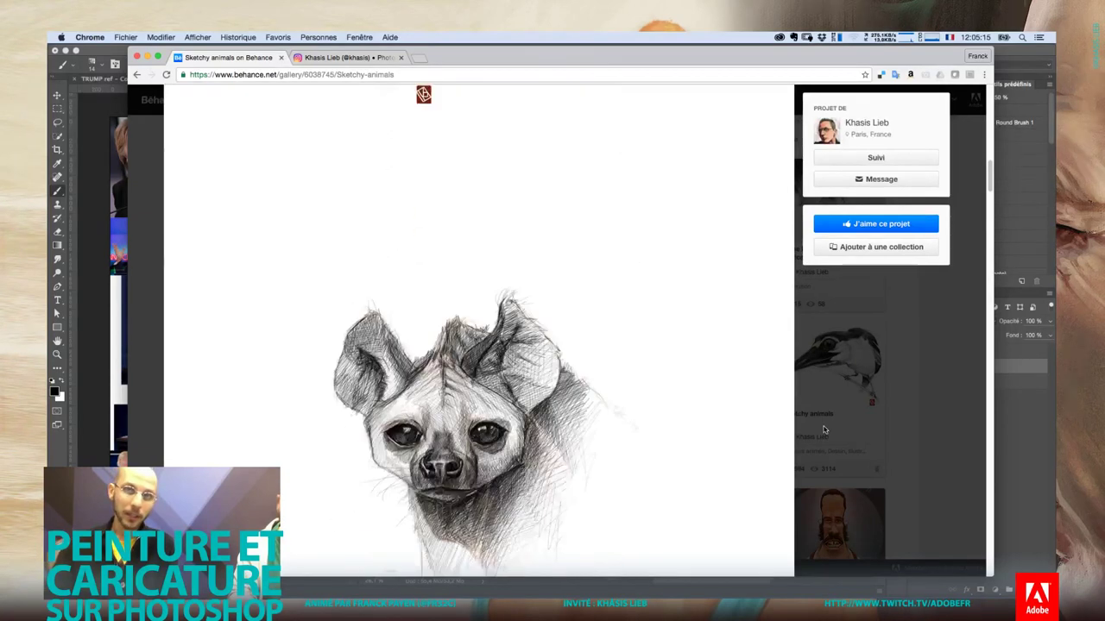
{"action": "scroll", "coordinate": [823, 429], "scroll_direction": "down", "scroll_amount": 1}
{"action": "scroll", "coordinate": [824, 429], "scroll_direction": "down", "scroll_amount": 2}
{"action": "scroll", "coordinate": [823, 429], "scroll_direction": "down", "scroll_amount": 5}
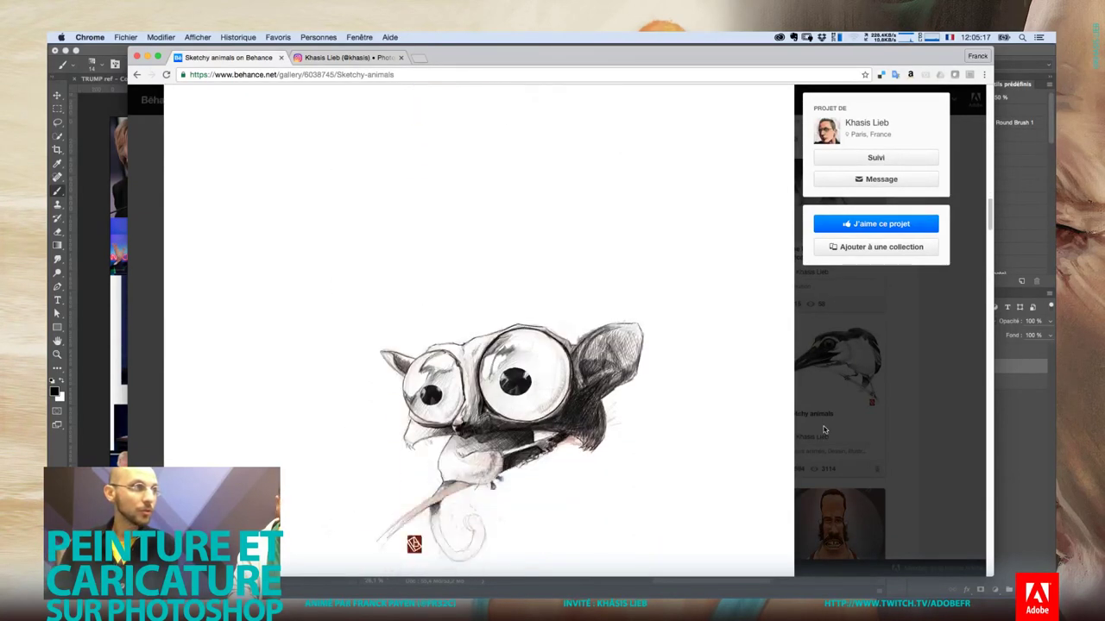
{"action": "scroll", "coordinate": [824, 429], "scroll_direction": "down", "scroll_amount": 3}
{"action": "scroll", "coordinate": [824, 429], "scroll_direction": "down", "scroll_amount": 3}
{"action": "scroll", "coordinate": [824, 429], "scroll_direction": "down", "scroll_amount": 5}
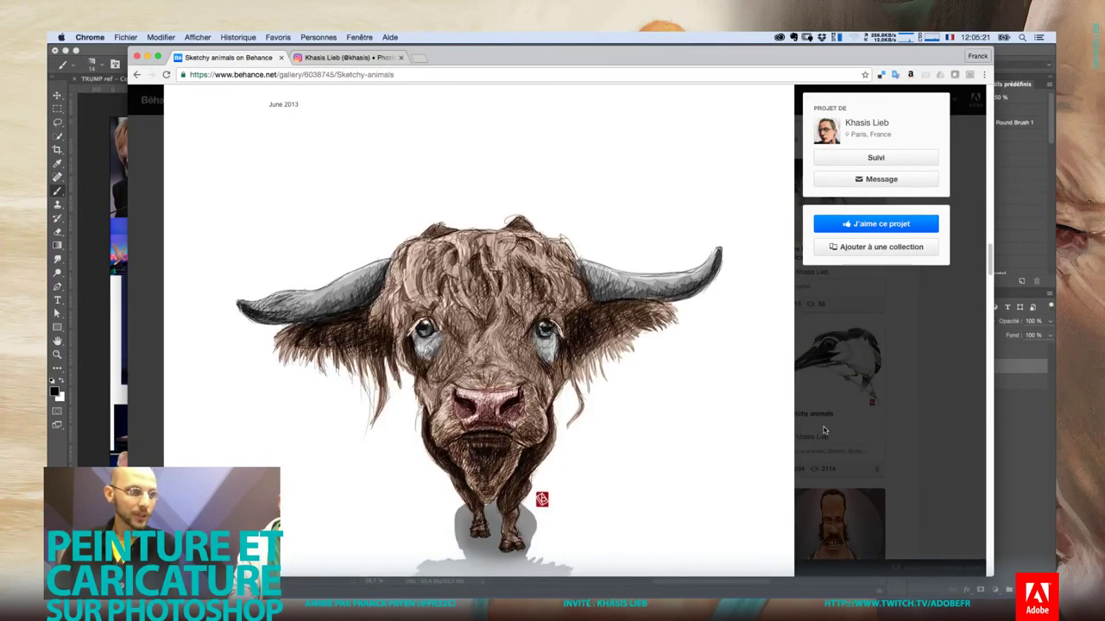
{"action": "scroll", "coordinate": [823, 429], "scroll_direction": "down", "scroll_amount": 1}
{"action": "scroll", "coordinate": [823, 429], "scroll_direction": "down", "scroll_amount": 1}
{"action": "scroll", "coordinate": [824, 429], "scroll_direction": "down", "scroll_amount": 2}
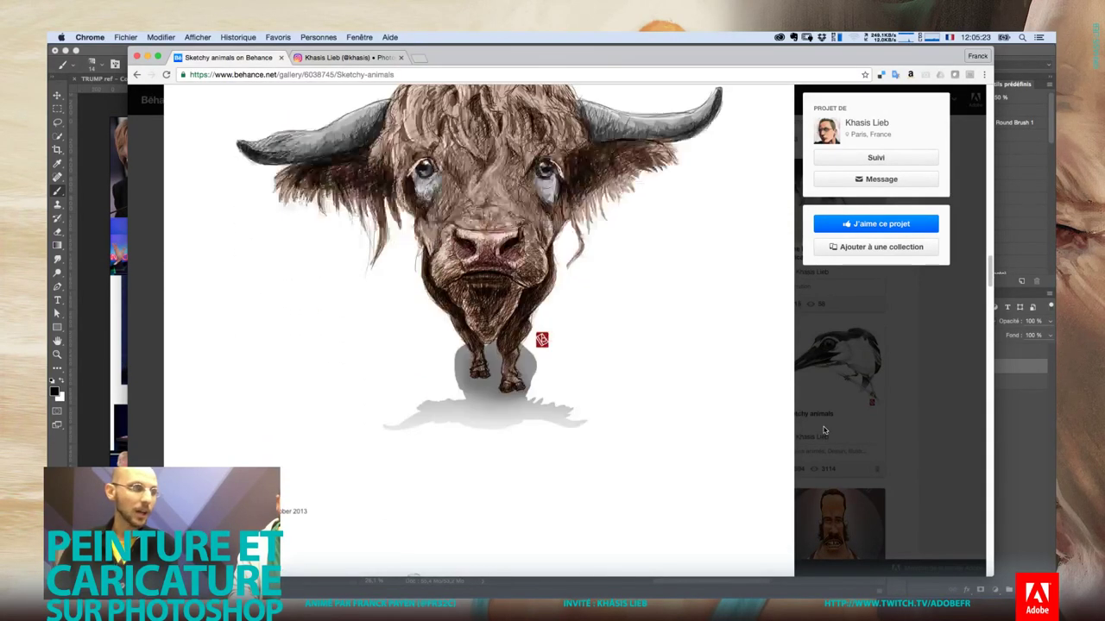
{"action": "scroll", "coordinate": [824, 429], "scroll_direction": "down", "scroll_amount": 3}
{"action": "scroll", "coordinate": [823, 429], "scroll_direction": "down", "scroll_amount": 3}
{"action": "scroll", "coordinate": [824, 429], "scroll_direction": "down", "scroll_amount": 1}
{"action": "scroll", "coordinate": [823, 429], "scroll_direction": "down", "scroll_amount": 1}
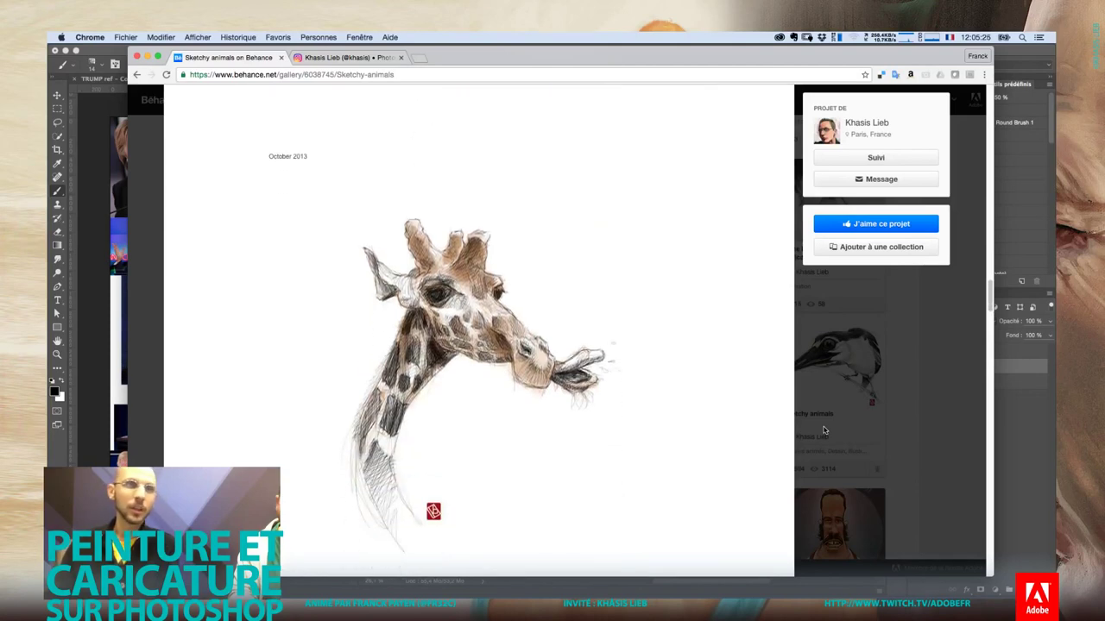
{"action": "left_click", "coordinate": [823, 429]}
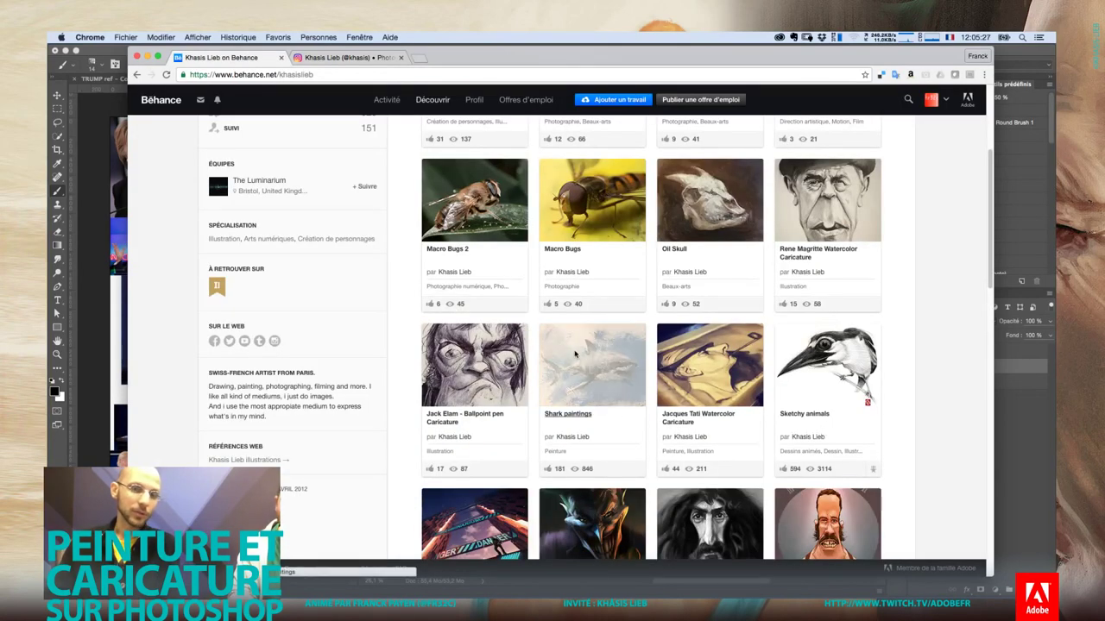
{"action": "left_click", "coordinate": [571, 227]}
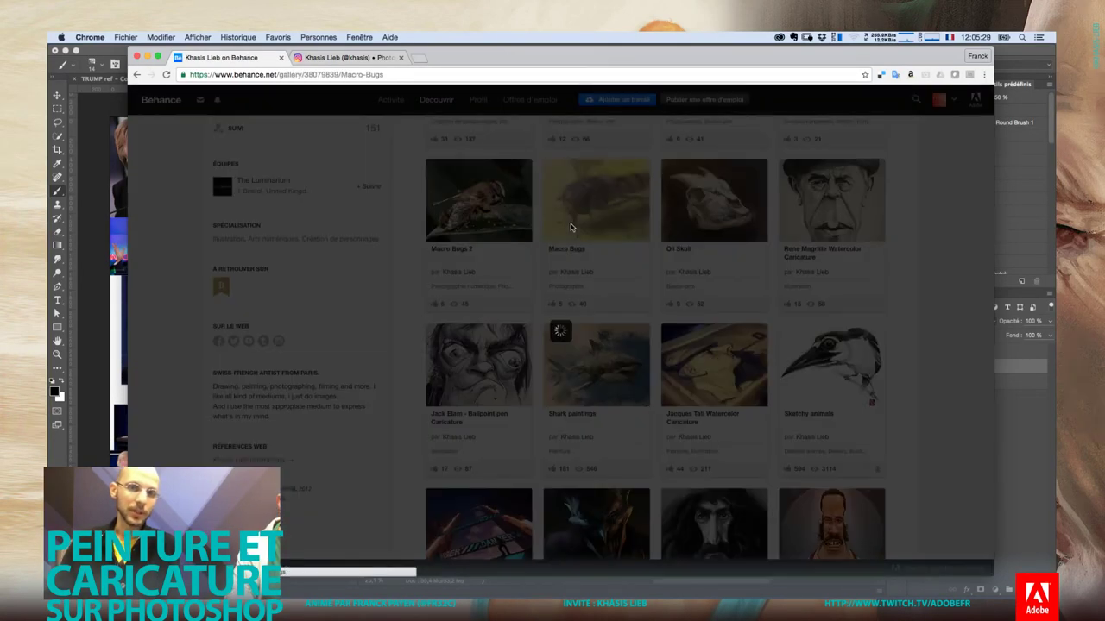
{"action": "scroll", "coordinate": [647, 346], "scroll_direction": "down", "scroll_amount": 1}
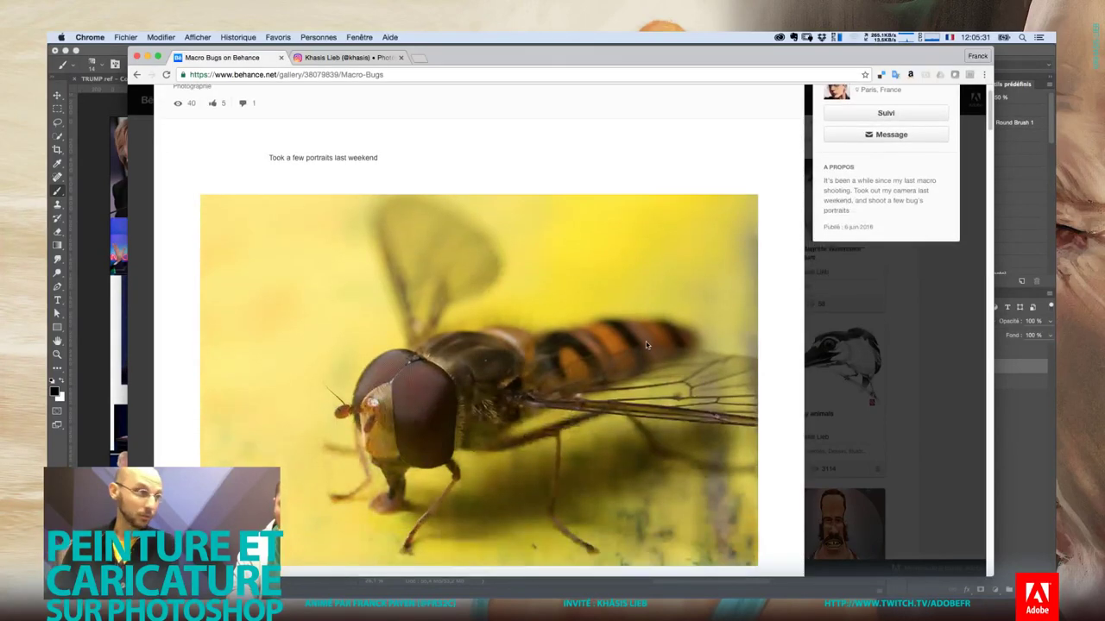
{"action": "scroll", "coordinate": [645, 346], "scroll_direction": "down", "scroll_amount": 1}
{"action": "scroll", "coordinate": [644, 347], "scroll_direction": "down", "scroll_amount": 1}
{"action": "scroll", "coordinate": [643, 346], "scroll_direction": "down", "scroll_amount": 1}
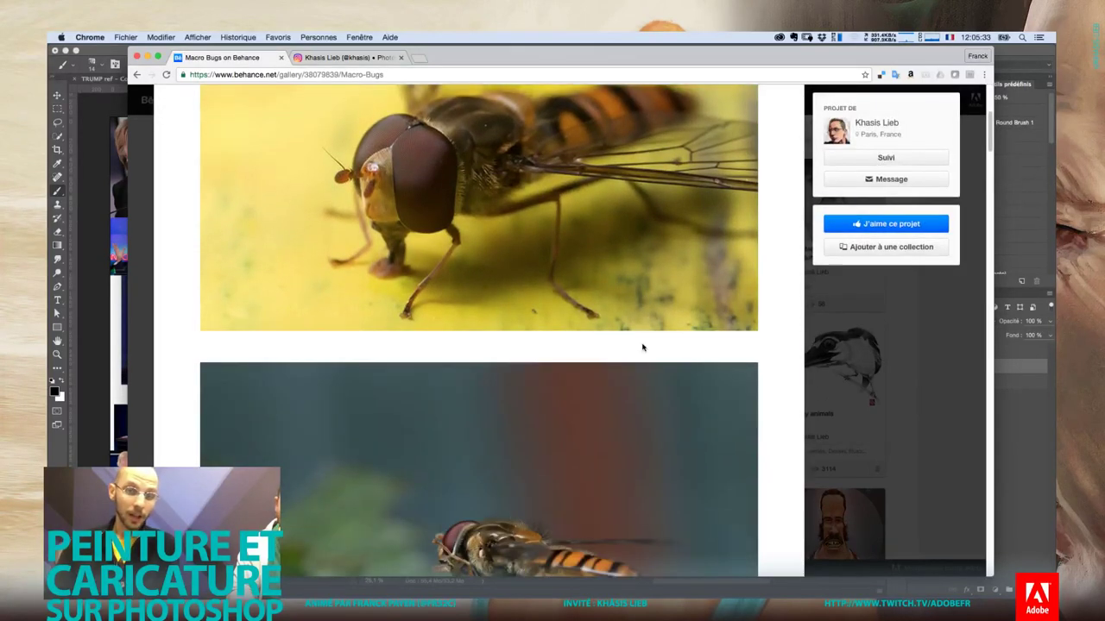
{"action": "scroll", "coordinate": [641, 344], "scroll_direction": "down", "scroll_amount": 1}
{"action": "scroll", "coordinate": [641, 344], "scroll_direction": "down", "scroll_amount": 1}
{"action": "scroll", "coordinate": [640, 348], "scroll_direction": "down", "scroll_amount": 1}
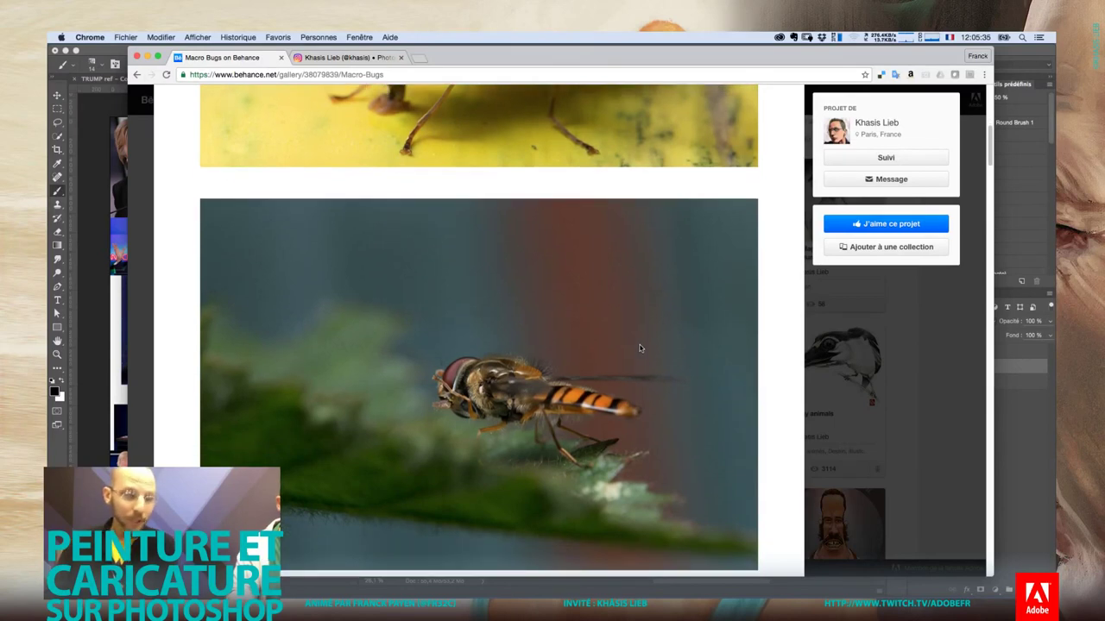
{"action": "scroll", "coordinate": [639, 348], "scroll_direction": "down", "scroll_amount": 1}
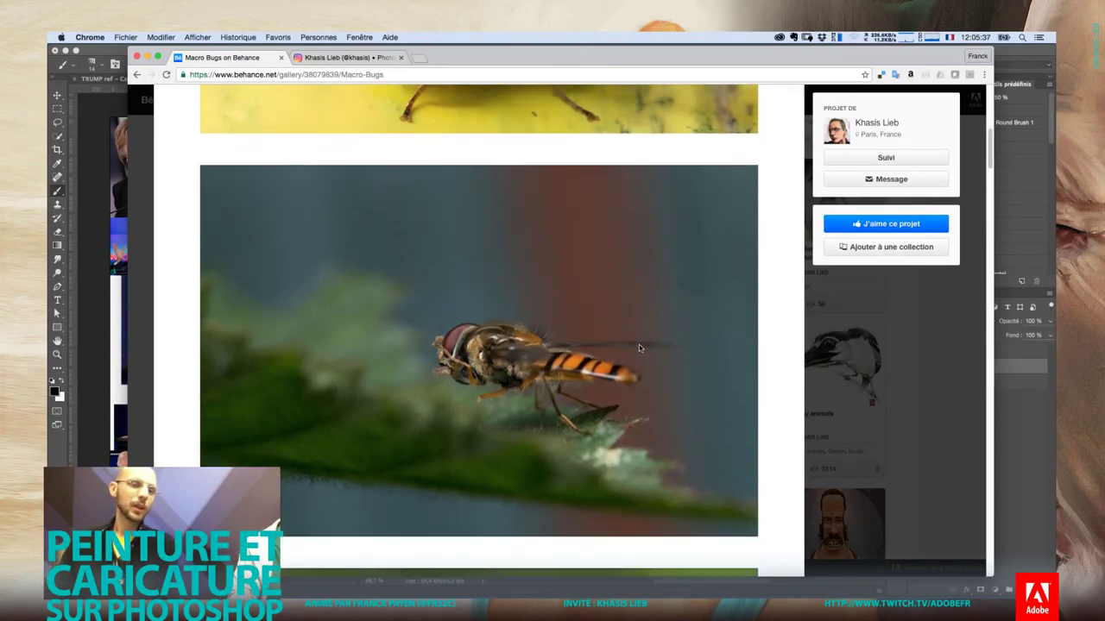
{"action": "scroll", "coordinate": [639, 348], "scroll_direction": "down", "scroll_amount": 1}
{"action": "scroll", "coordinate": [639, 348], "scroll_direction": "down", "scroll_amount": 2}
{"action": "scroll", "coordinate": [643, 350], "scroll_direction": "down", "scroll_amount": 1}
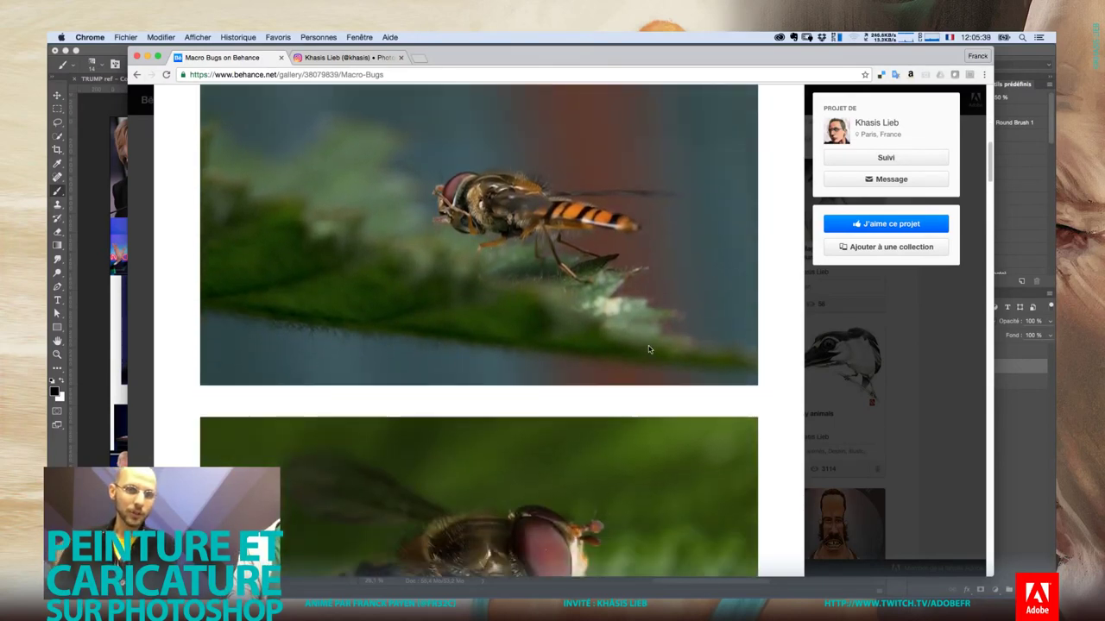
{"action": "scroll", "coordinate": [656, 350], "scroll_direction": "down", "scroll_amount": 3}
{"action": "scroll", "coordinate": [736, 368], "scroll_direction": "down", "scroll_amount": 2}
{"action": "scroll", "coordinate": [789, 377], "scroll_direction": "down", "scroll_amount": 2}
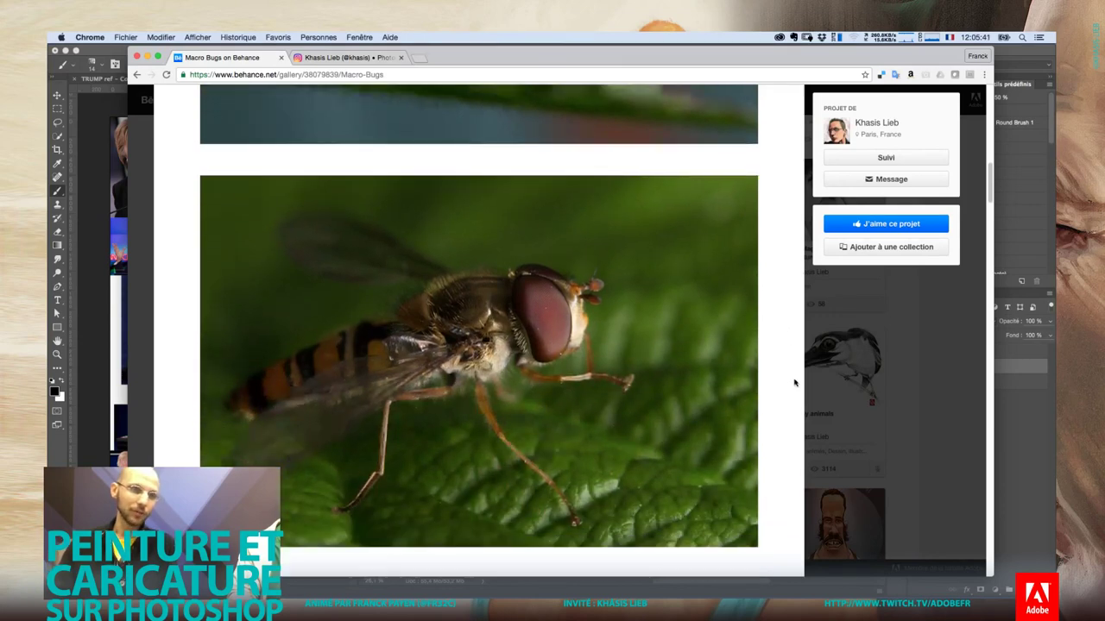
{"action": "left_click", "coordinate": [823, 384]}
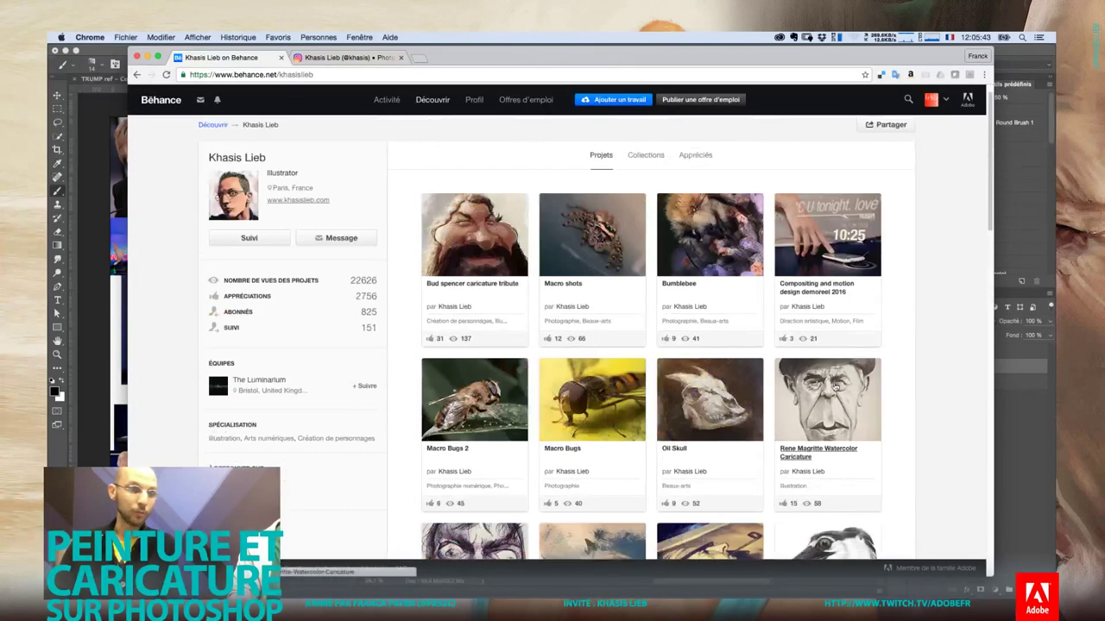
{"action": "left_click", "coordinate": [824, 264]}
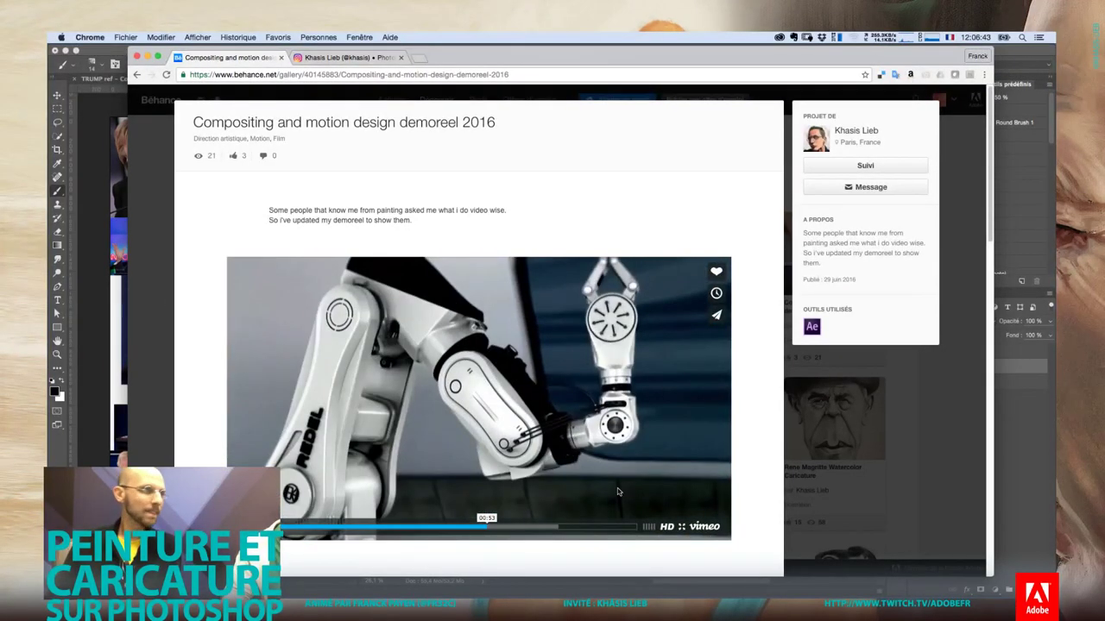
{"action": "left_click", "coordinate": [914, 463]}
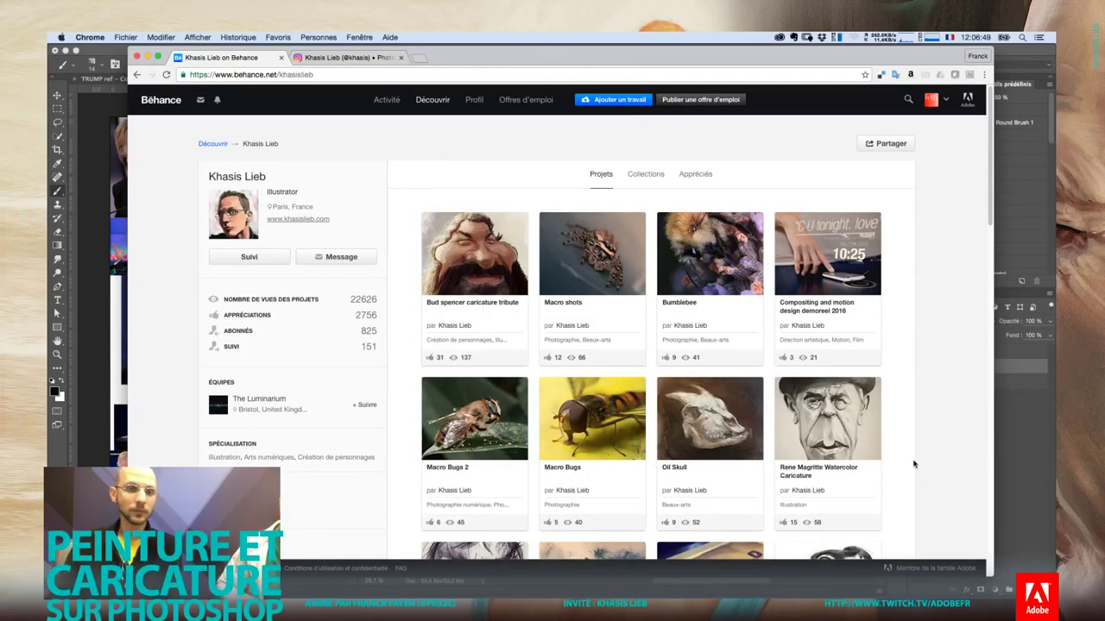
Open the Robin Williams tribute portrait in a new tab, view it, then close it
{"action": "scroll", "coordinate": [927, 484], "scroll_direction": "down", "scroll_amount": 2}
{"action": "scroll", "coordinate": [927, 484], "scroll_direction": "down", "scroll_amount": 2}
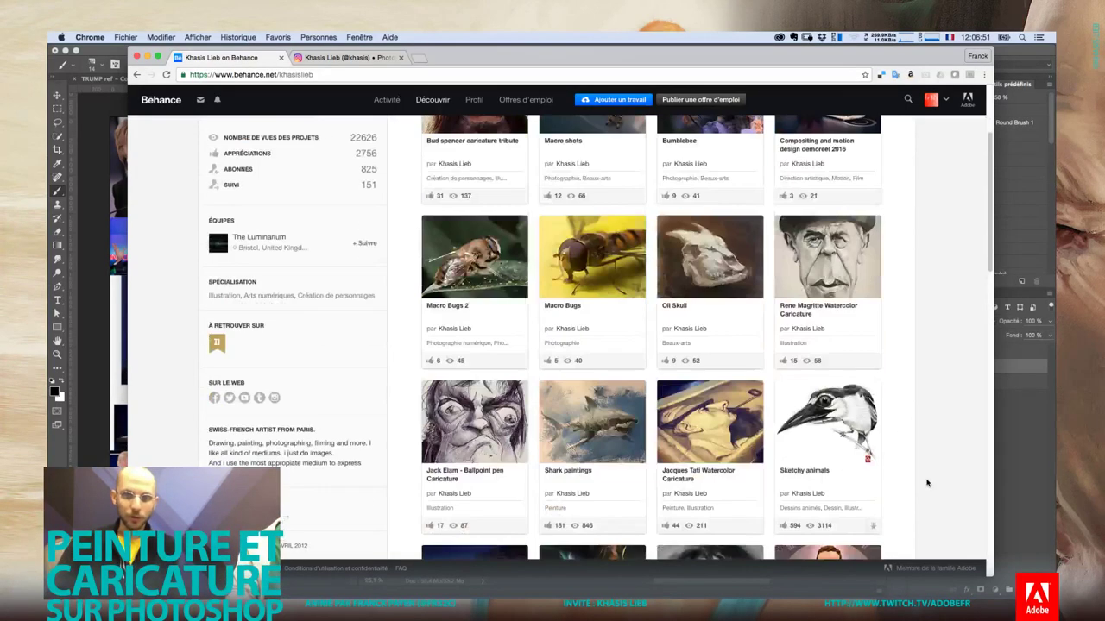
{"action": "scroll", "coordinate": [927, 483], "scroll_direction": "down", "scroll_amount": 2}
{"action": "scroll", "coordinate": [927, 483], "scroll_direction": "down", "scroll_amount": 2}
{"action": "scroll", "coordinate": [927, 483], "scroll_direction": "down", "scroll_amount": 1}
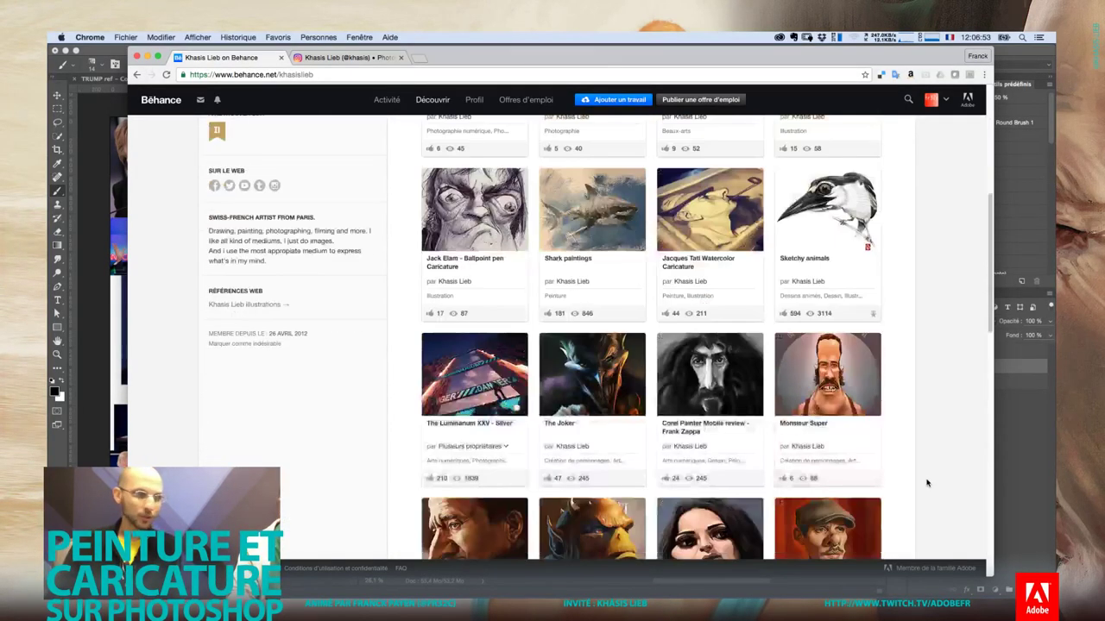
{"action": "scroll", "coordinate": [927, 484], "scroll_direction": "down", "scroll_amount": 1}
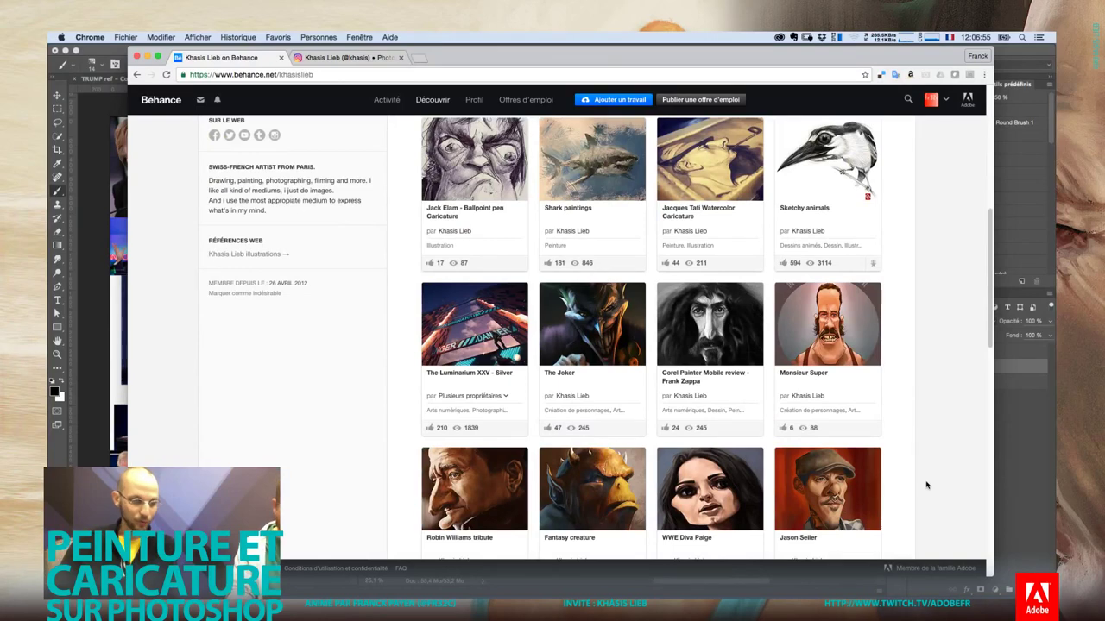
{"action": "left_click", "coordinate": [478, 508], "text": "super"}
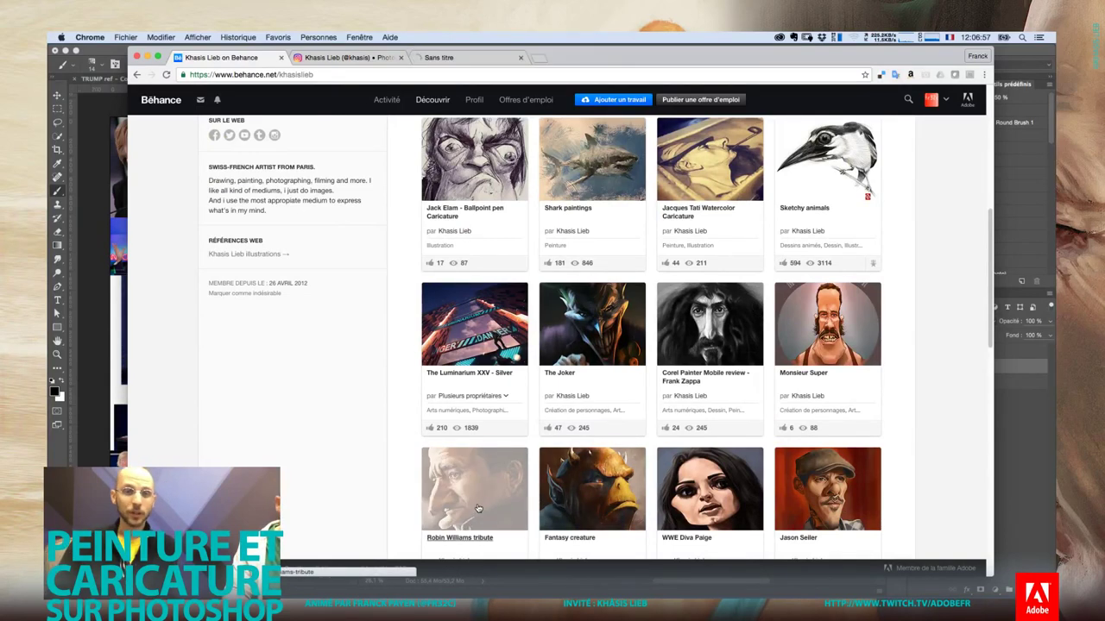
{"action": "left_click", "coordinate": [473, 498]}
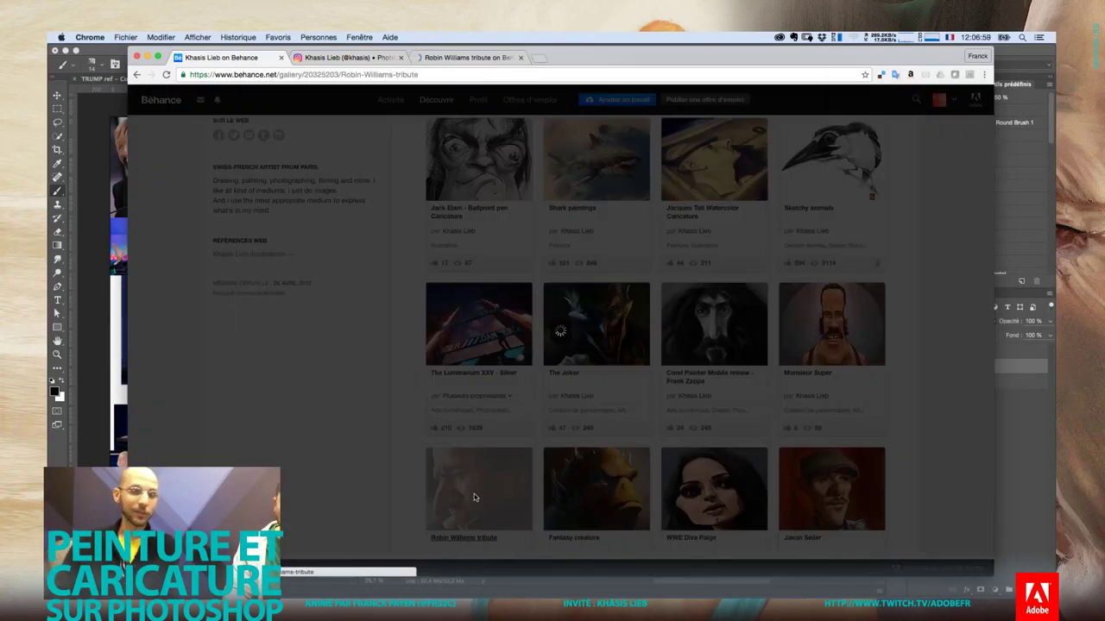
{"action": "scroll", "coordinate": [716, 478], "scroll_direction": "down", "scroll_amount": 2}
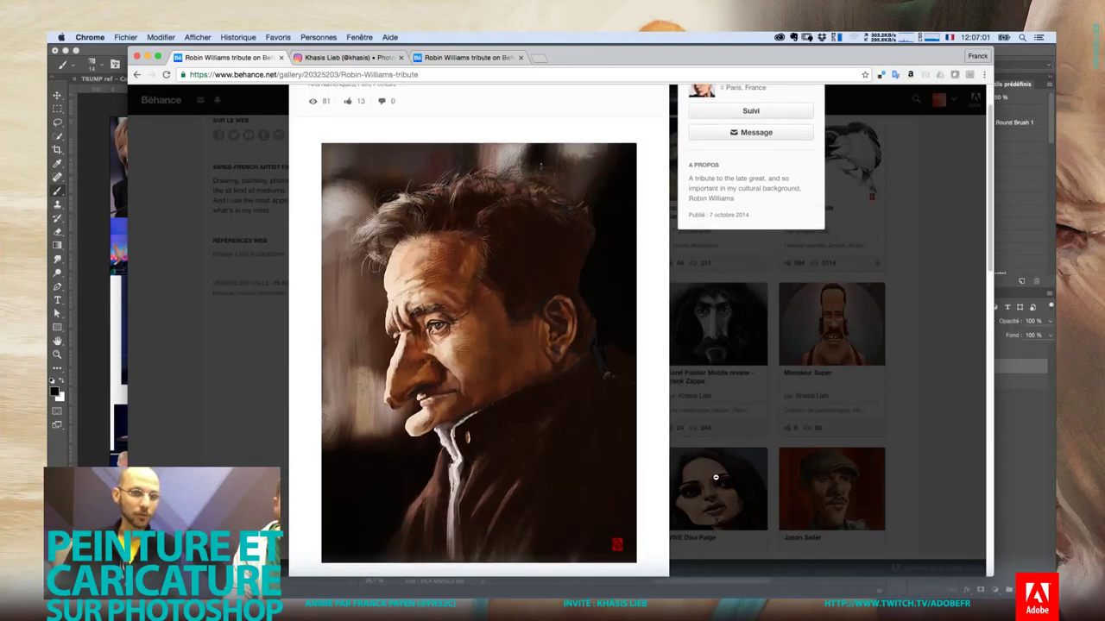
{"action": "scroll", "coordinate": [716, 479], "scroll_direction": "down", "scroll_amount": 1}
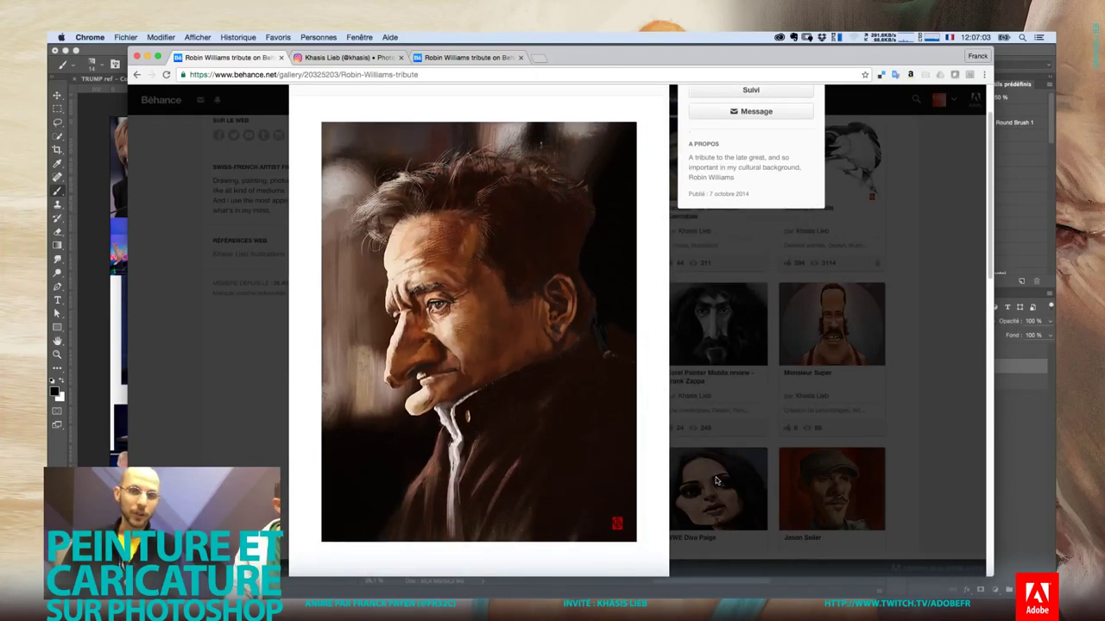
{"action": "left_click", "coordinate": [807, 444]}
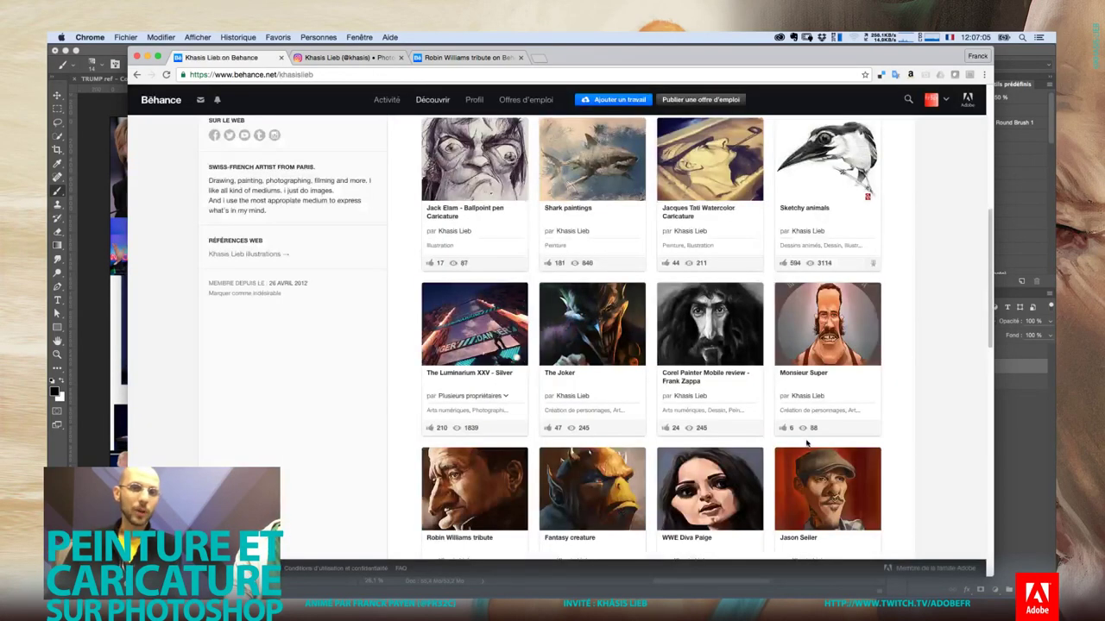
Open and browse the Oil Skull painting project, then close it
{"action": "scroll", "coordinate": [552, 355], "scroll_direction": "up", "scroll_amount": 2}
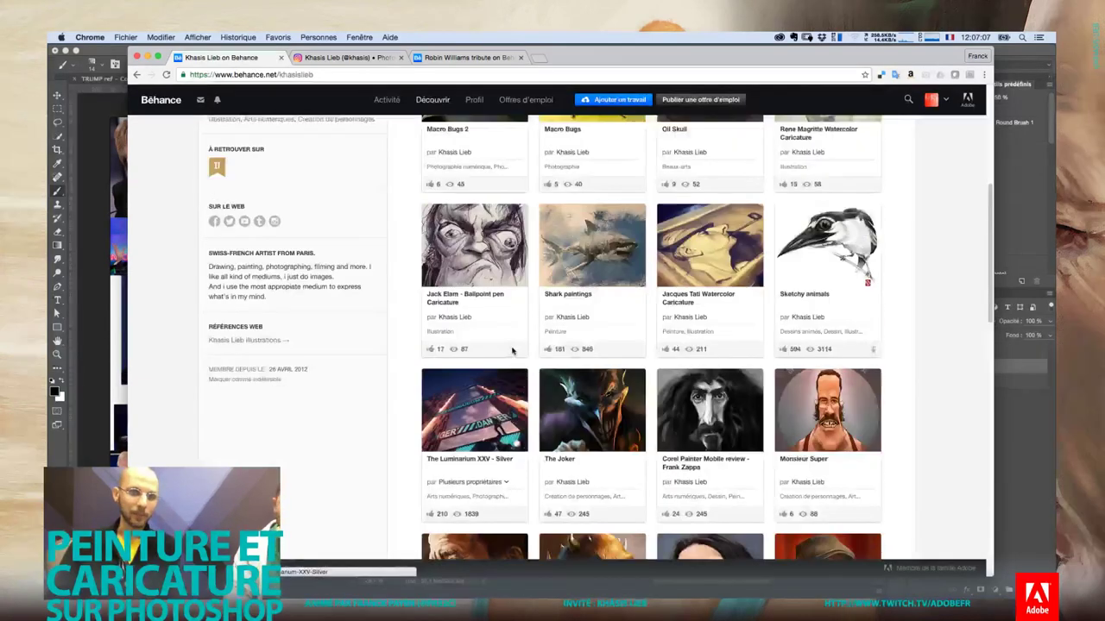
{"action": "scroll", "coordinate": [621, 355], "scroll_direction": "up", "scroll_amount": 2}
{"action": "scroll", "coordinate": [708, 356], "scroll_direction": "up", "scroll_amount": 4}
{"action": "left_click", "coordinate": [715, 349]}
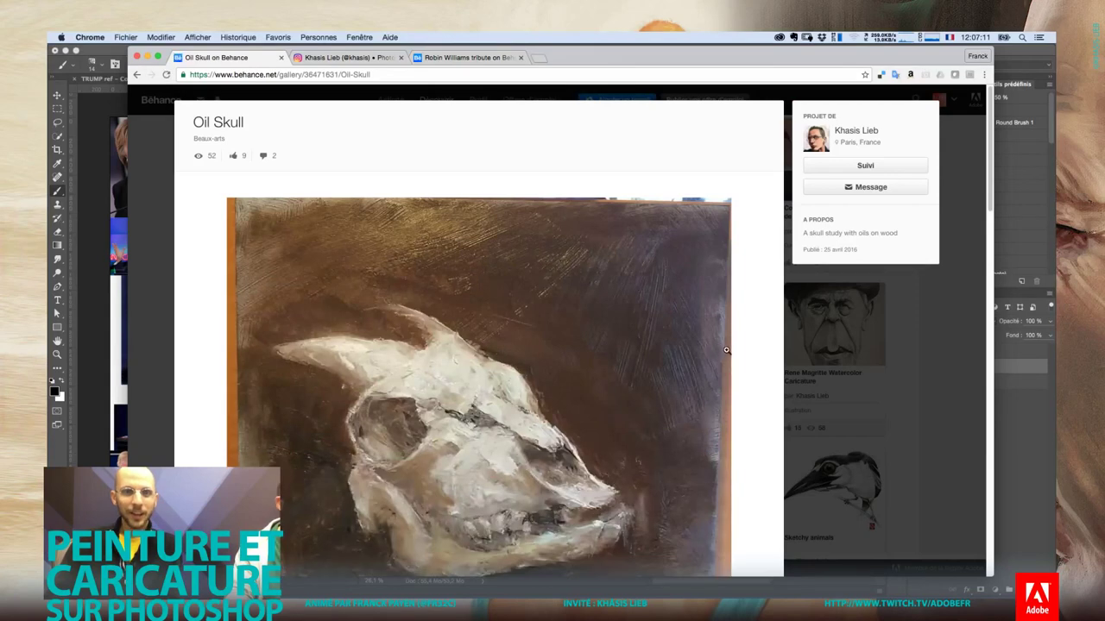
{"action": "scroll", "coordinate": [722, 351], "scroll_direction": "down", "scroll_amount": 3}
{"action": "scroll", "coordinate": [721, 354], "scroll_direction": "down", "scroll_amount": 2}
{"action": "scroll", "coordinate": [716, 354], "scroll_direction": "down", "scroll_amount": 4}
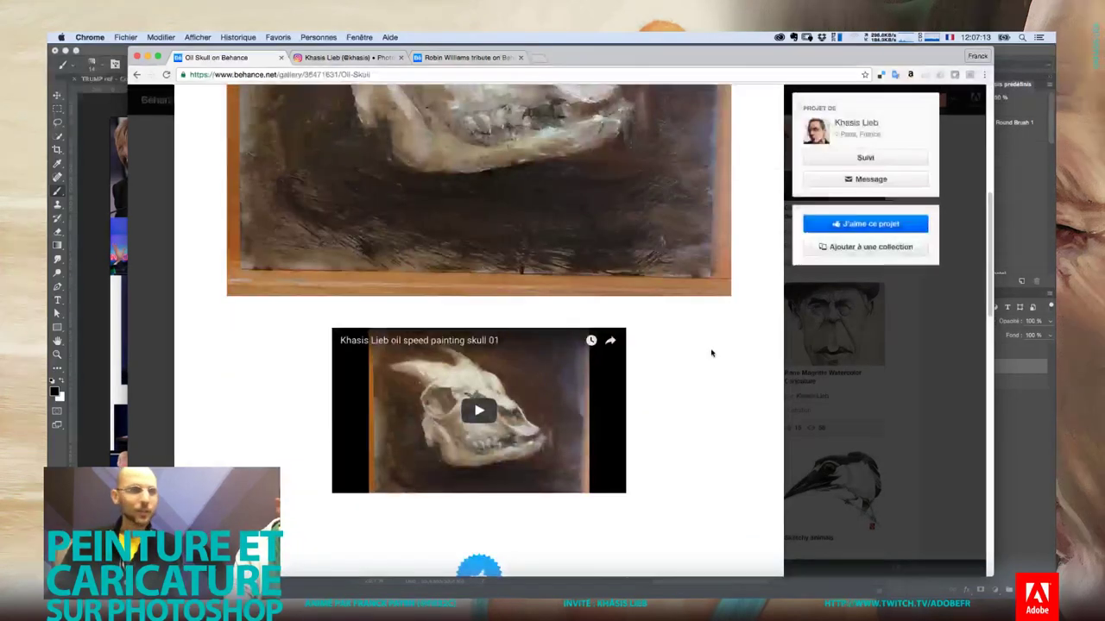
{"action": "scroll", "coordinate": [713, 353], "scroll_direction": "down", "scroll_amount": 2}
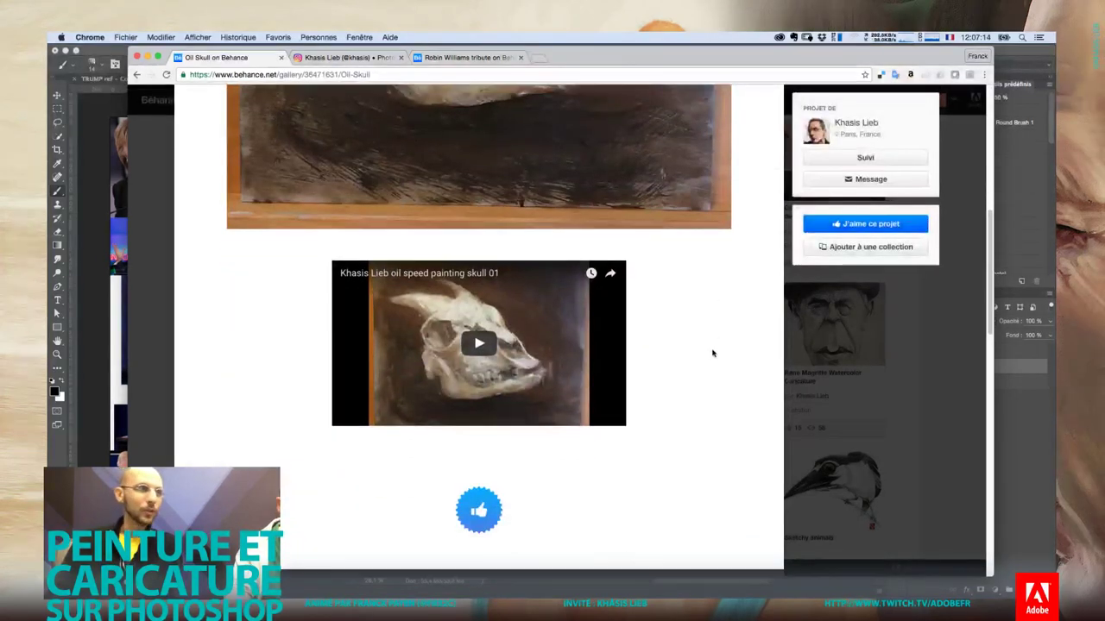
{"action": "left_click", "coordinate": [847, 365]}
Browse the Roméo et le coup de Lune book project photos, then close it
{"action": "scroll", "coordinate": [778, 355], "scroll_direction": "down", "scroll_amount": 3}
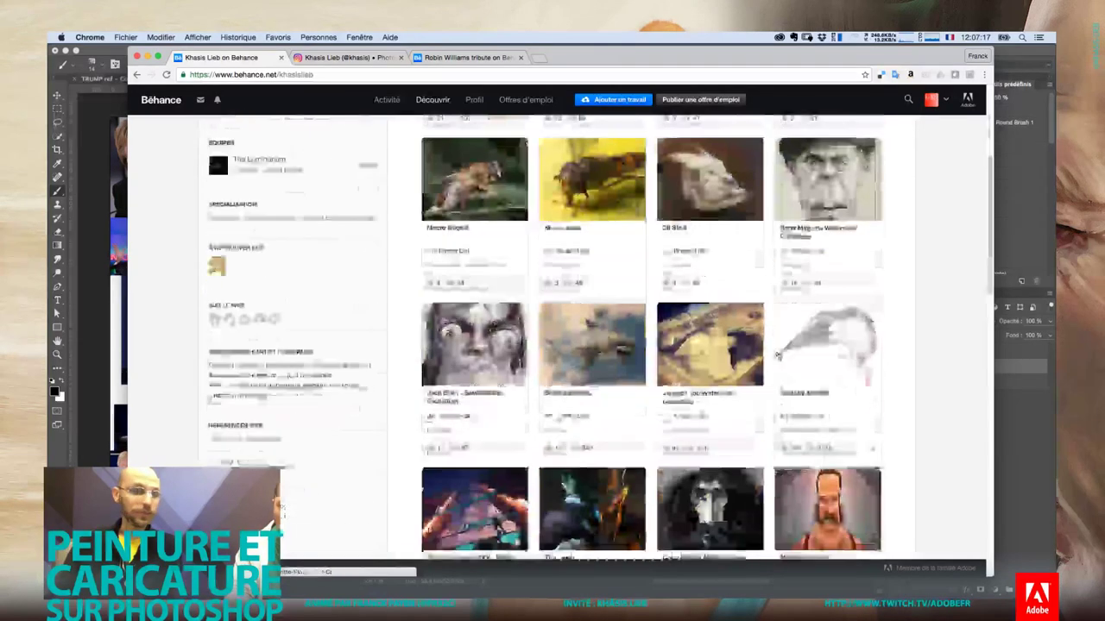
{"action": "scroll", "coordinate": [777, 355], "scroll_direction": "down", "scroll_amount": 3}
{"action": "scroll", "coordinate": [778, 355], "scroll_direction": "down", "scroll_amount": 3}
{"action": "scroll", "coordinate": [777, 354], "scroll_direction": "down", "scroll_amount": 3}
{"action": "scroll", "coordinate": [777, 354], "scroll_direction": "down", "scroll_amount": 3}
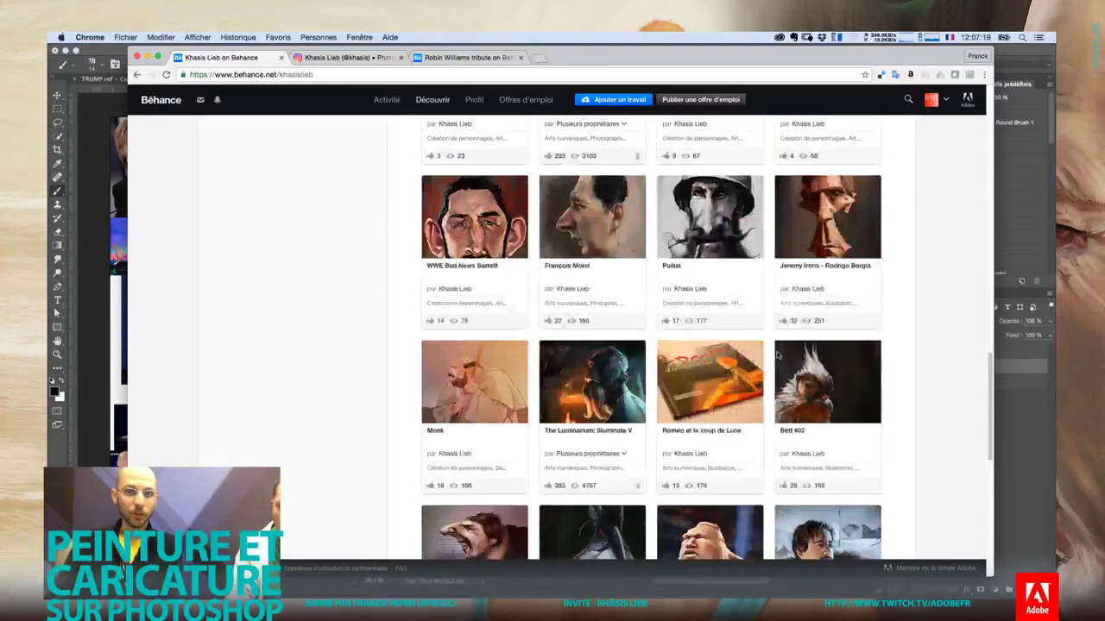
{"action": "left_click", "coordinate": [729, 361]}
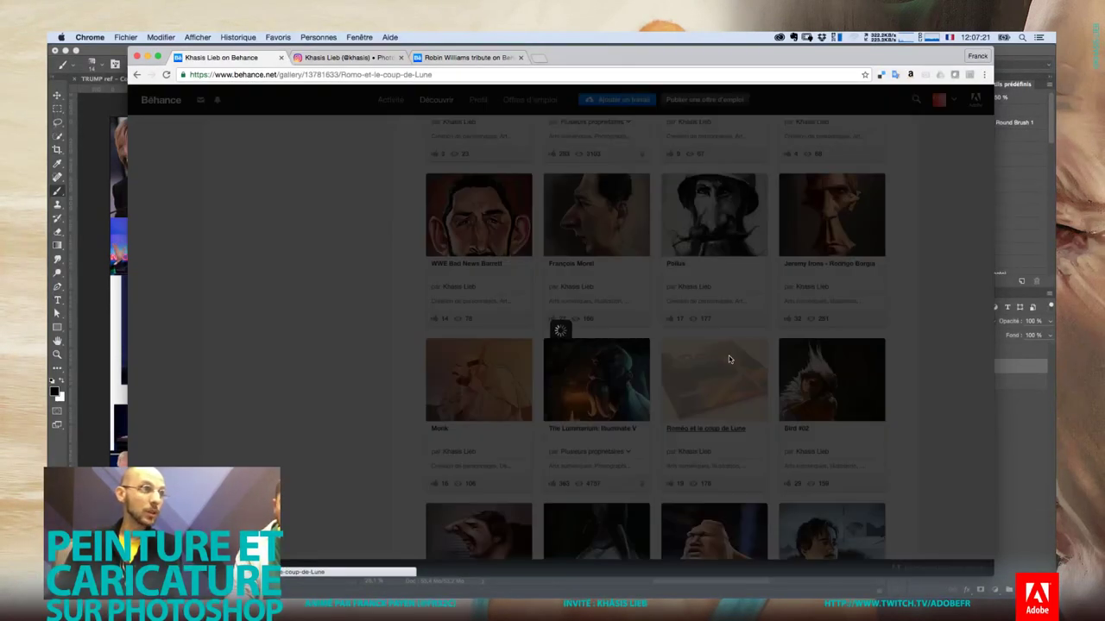
{"action": "scroll", "coordinate": [652, 364], "scroll_direction": "down", "scroll_amount": 3}
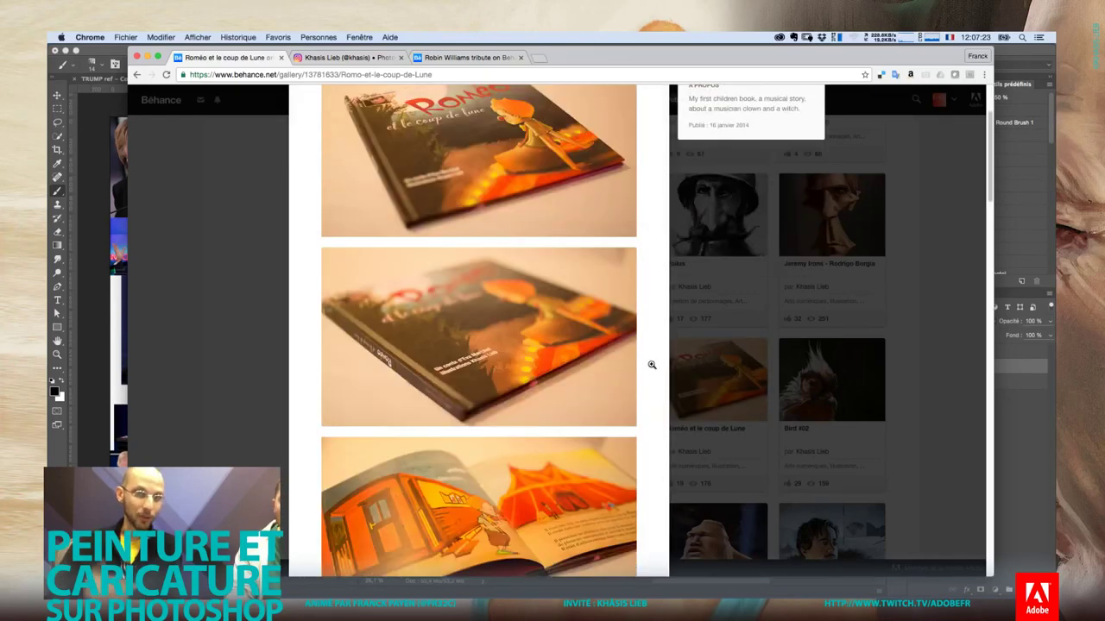
{"action": "scroll", "coordinate": [651, 364], "scroll_direction": "down", "scroll_amount": 3}
{"action": "scroll", "coordinate": [652, 364], "scroll_direction": "down", "scroll_amount": 3}
{"action": "scroll", "coordinate": [652, 364], "scroll_direction": "down", "scroll_amount": 1}
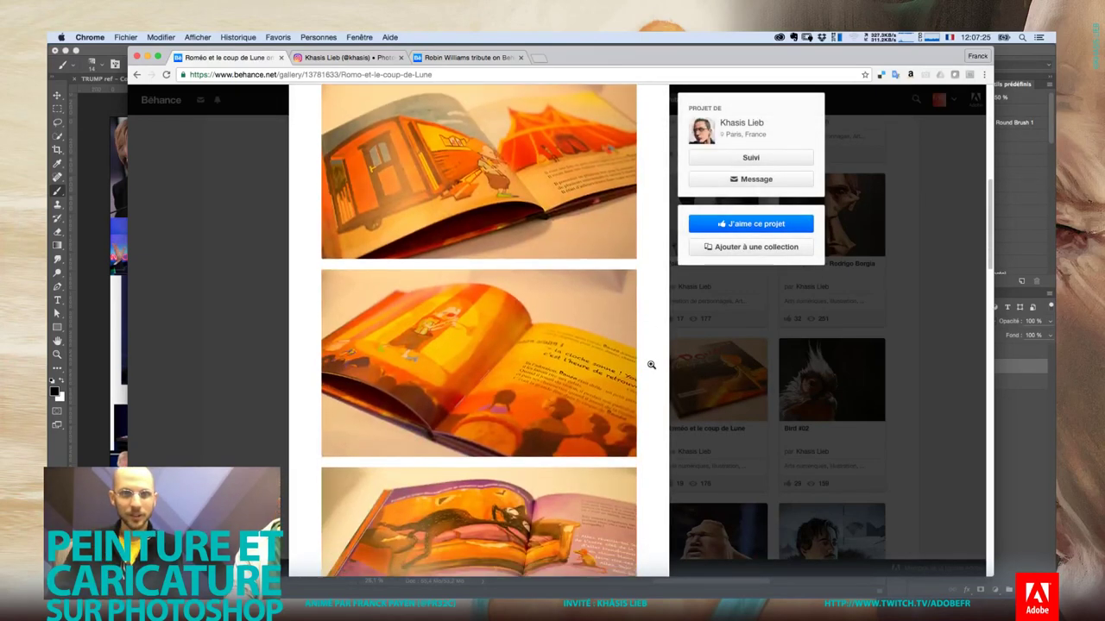
{"action": "scroll", "coordinate": [651, 364], "scroll_direction": "down", "scroll_amount": 3}
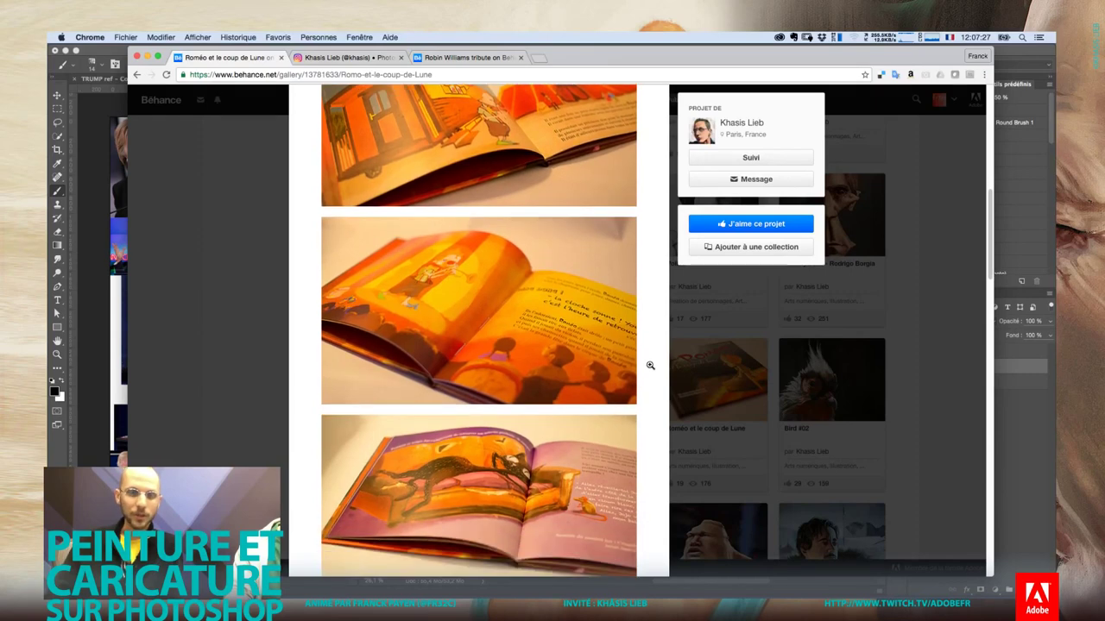
{"action": "scroll", "coordinate": [651, 365], "scroll_direction": "down", "scroll_amount": 2}
{"action": "scroll", "coordinate": [651, 366], "scroll_direction": "down", "scroll_amount": 1}
{"action": "scroll", "coordinate": [651, 365], "scroll_direction": "down", "scroll_amount": 2}
{"action": "scroll", "coordinate": [651, 366], "scroll_direction": "down", "scroll_amount": 3}
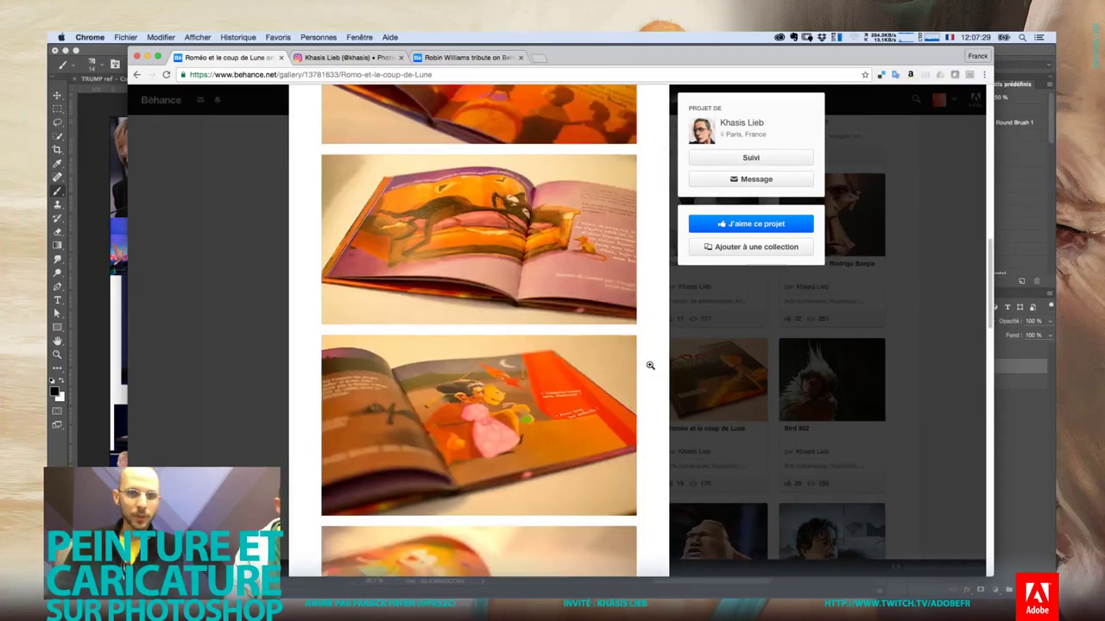
{"action": "scroll", "coordinate": [651, 369], "scroll_direction": "down", "scroll_amount": 2}
{"action": "scroll", "coordinate": [651, 368], "scroll_direction": "down", "scroll_amount": 2}
{"action": "scroll", "coordinate": [651, 368], "scroll_direction": "down", "scroll_amount": 2}
{"action": "scroll", "coordinate": [653, 366], "scroll_direction": "down", "scroll_amount": 4}
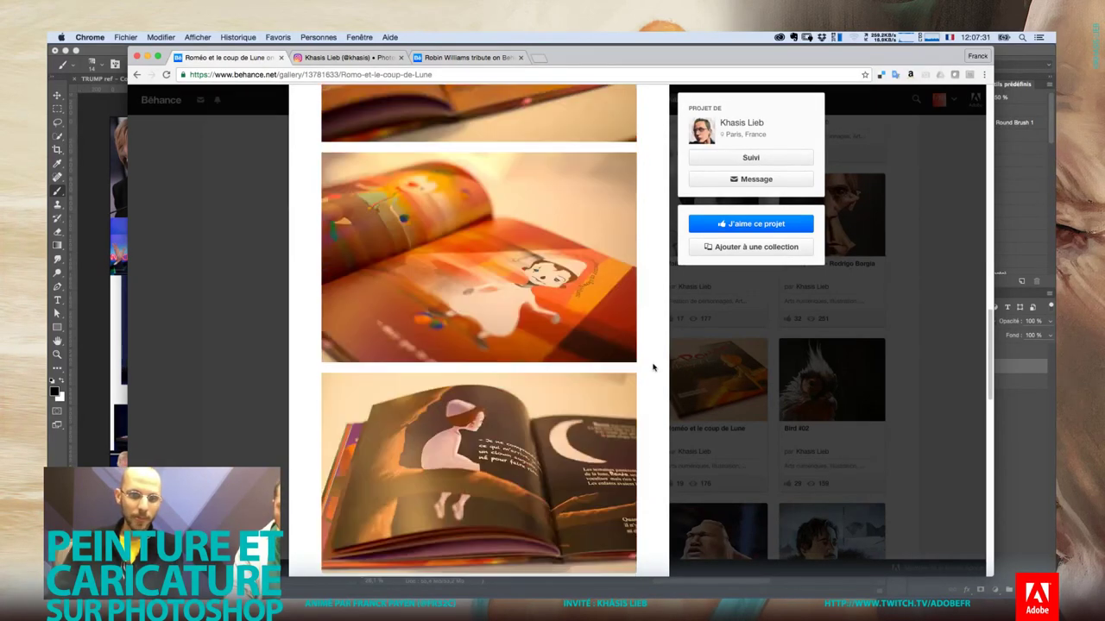
{"action": "scroll", "coordinate": [653, 364], "scroll_direction": "down", "scroll_amount": 4}
{"action": "scroll", "coordinate": [653, 364], "scroll_direction": "down", "scroll_amount": 1}
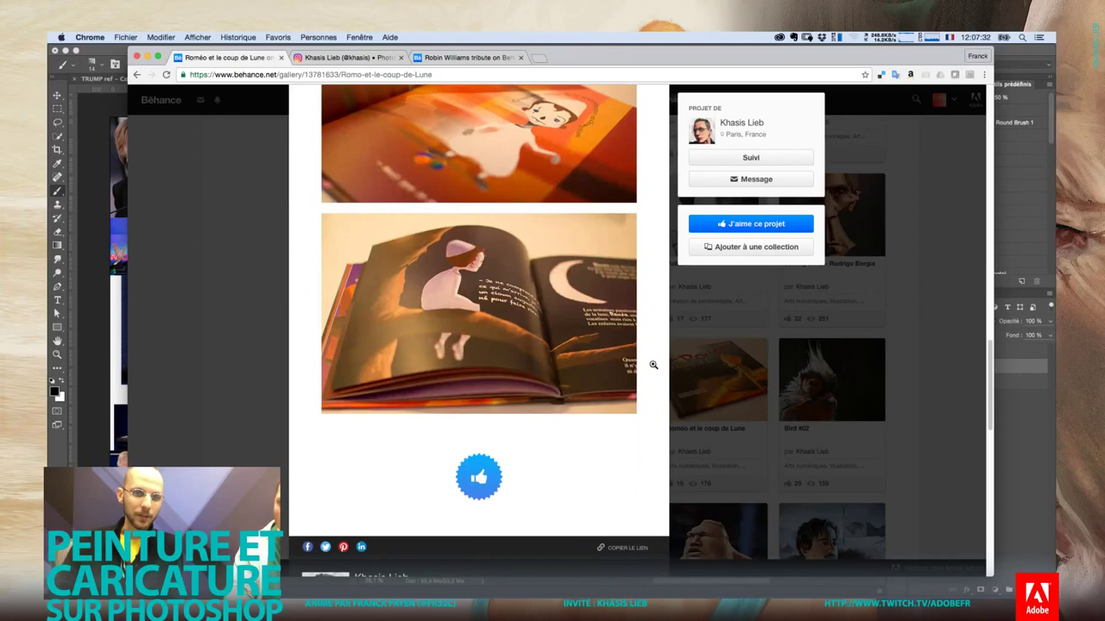
{"action": "left_click", "coordinate": [870, 359]}
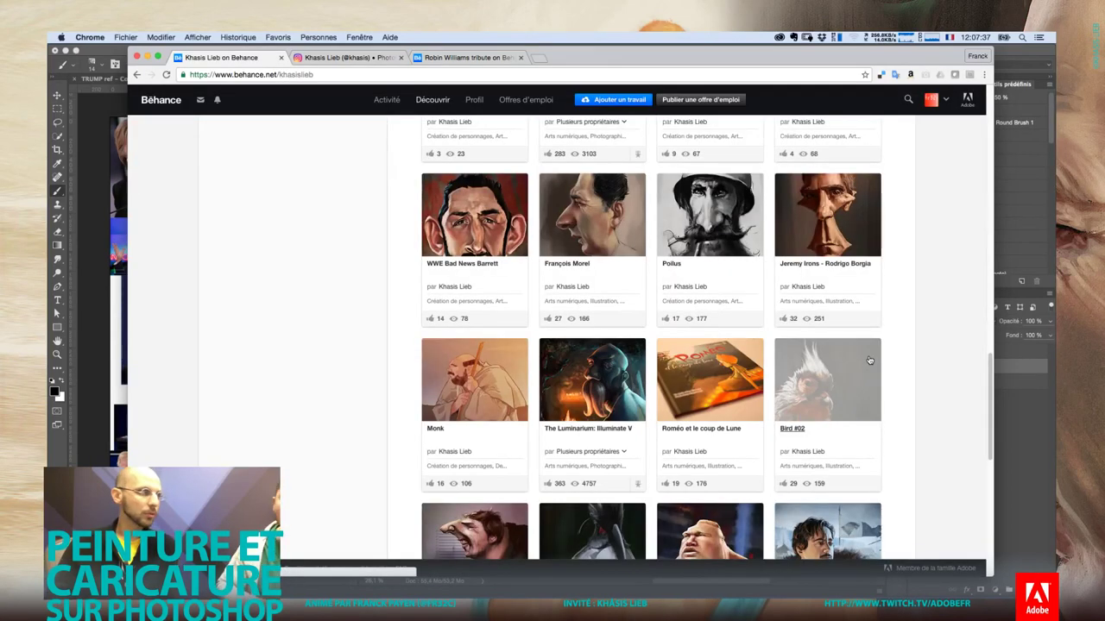
Scroll the grid back up and open the Shue13 caricature project
{"action": "scroll", "coordinate": [870, 359], "scroll_direction": "up", "scroll_amount": 1}
{"action": "scroll", "coordinate": [870, 360], "scroll_direction": "up", "scroll_amount": 2}
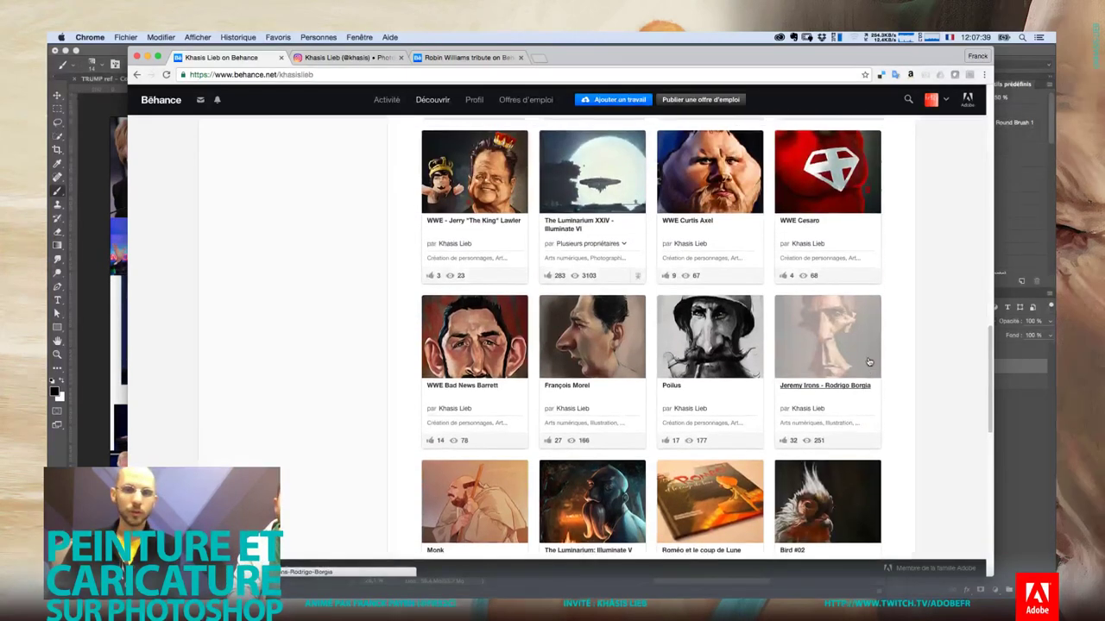
{"action": "scroll", "coordinate": [869, 361], "scroll_direction": "up", "scroll_amount": 1}
{"action": "scroll", "coordinate": [869, 361], "scroll_direction": "up", "scroll_amount": 2}
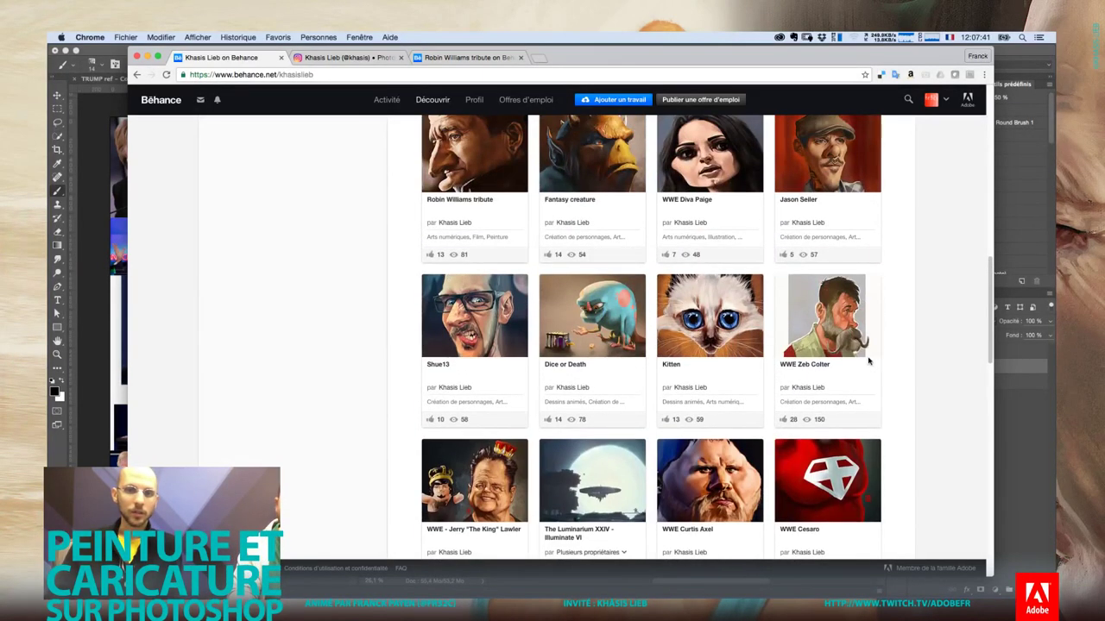
{"action": "left_click", "coordinate": [507, 338]}
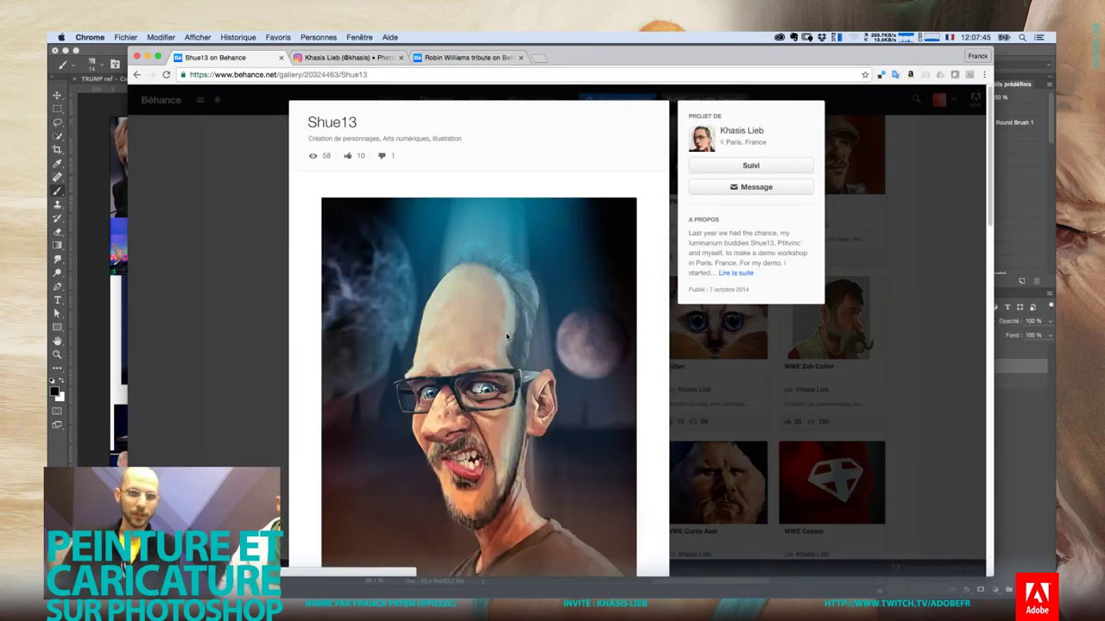
{"action": "scroll", "coordinate": [665, 368], "scroll_direction": "down", "scroll_amount": 2}
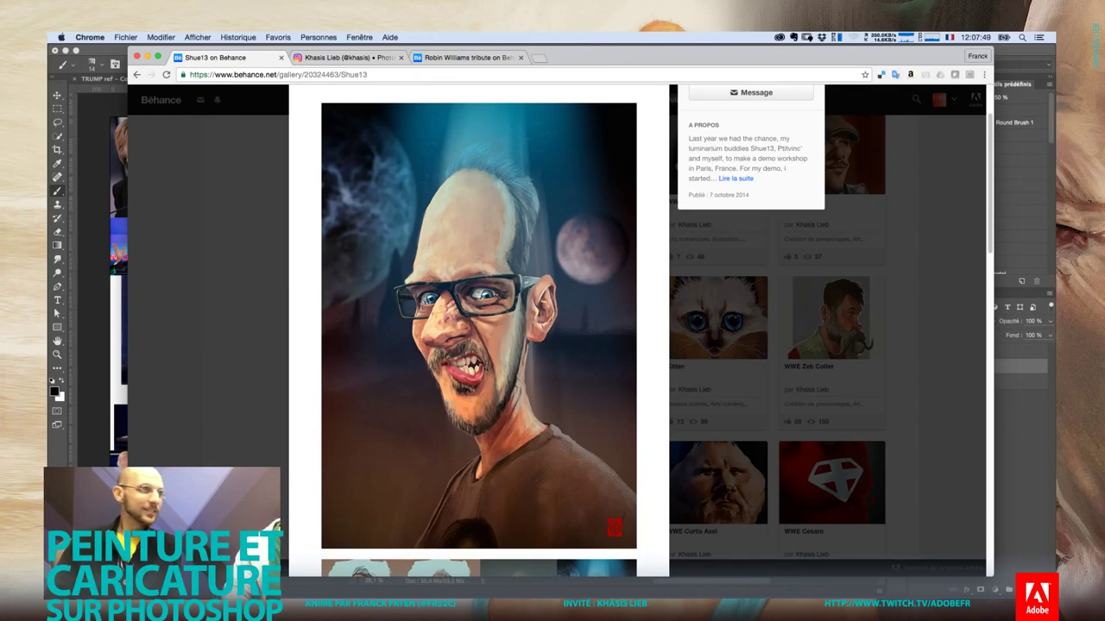
{"action": "key", "text": "super+Tab"}
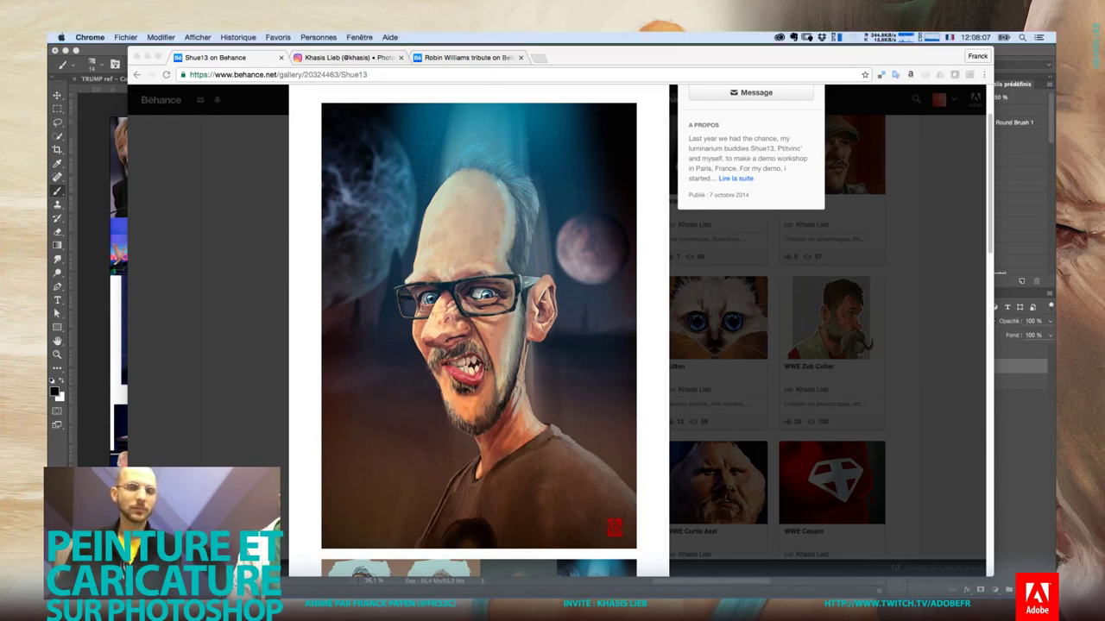
{"action": "scroll", "coordinate": [315, 572], "scroll_direction": "down", "scroll_amount": 8}
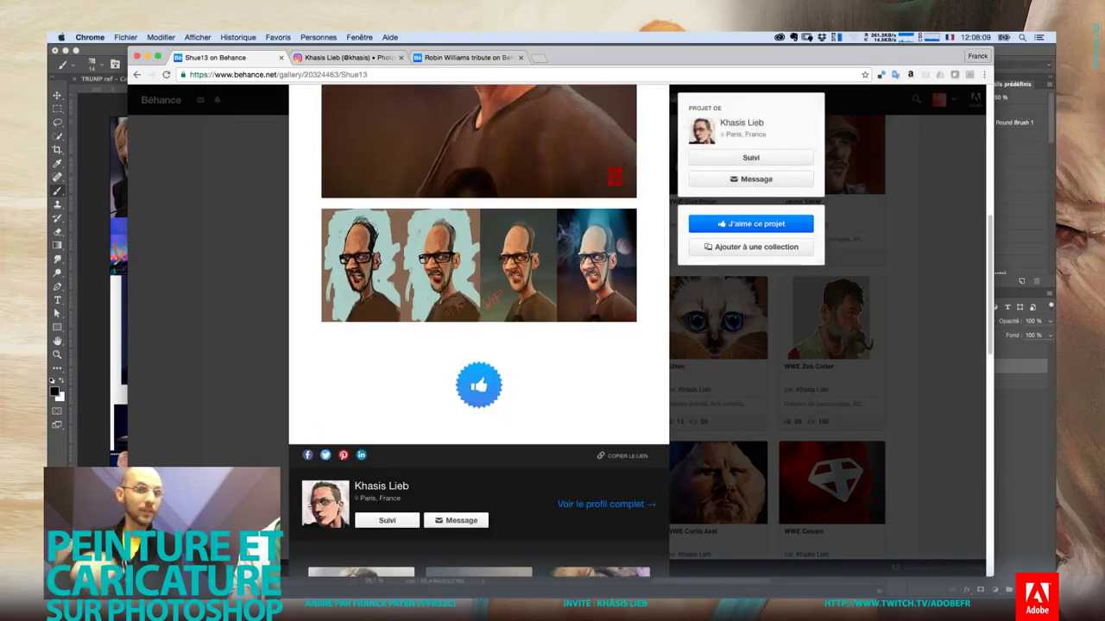
{"action": "scroll", "coordinate": [479, 328], "scroll_direction": "up", "scroll_amount": 4}
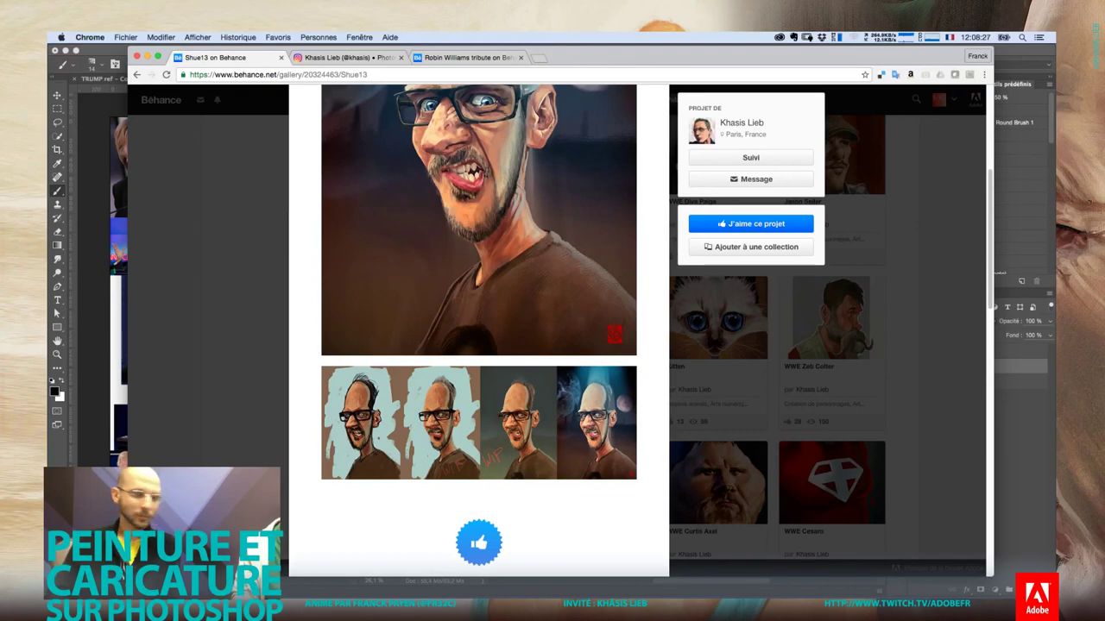
{"action": "key", "text": "Escape"}
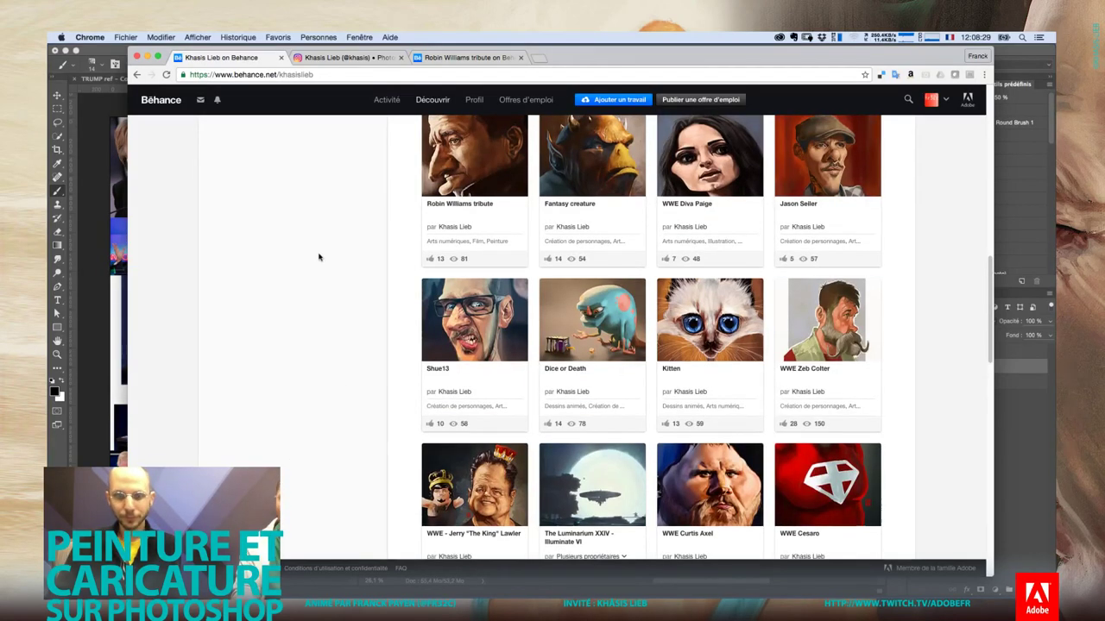
{"action": "scroll", "coordinate": [333, 254], "scroll_direction": "up", "scroll_amount": 2}
{"action": "scroll", "coordinate": [333, 259], "scroll_direction": "up", "scroll_amount": 5}
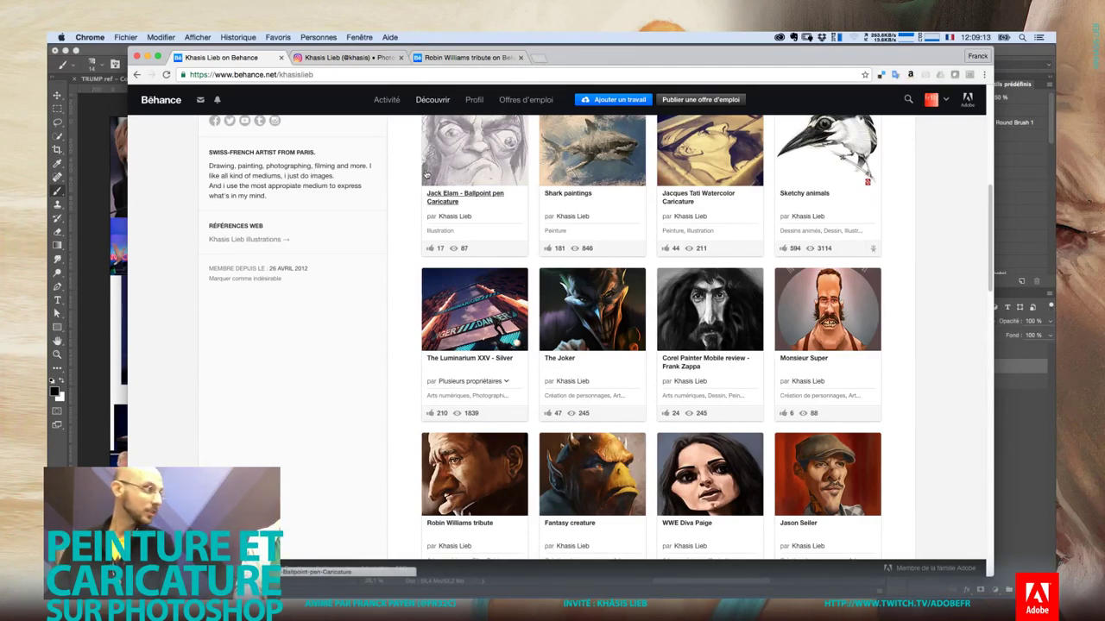
{"action": "scroll", "coordinate": [377, 198], "scroll_direction": "up", "scroll_amount": 1}
{"action": "scroll", "coordinate": [377, 198], "scroll_direction": "up", "scroll_amount": 4}
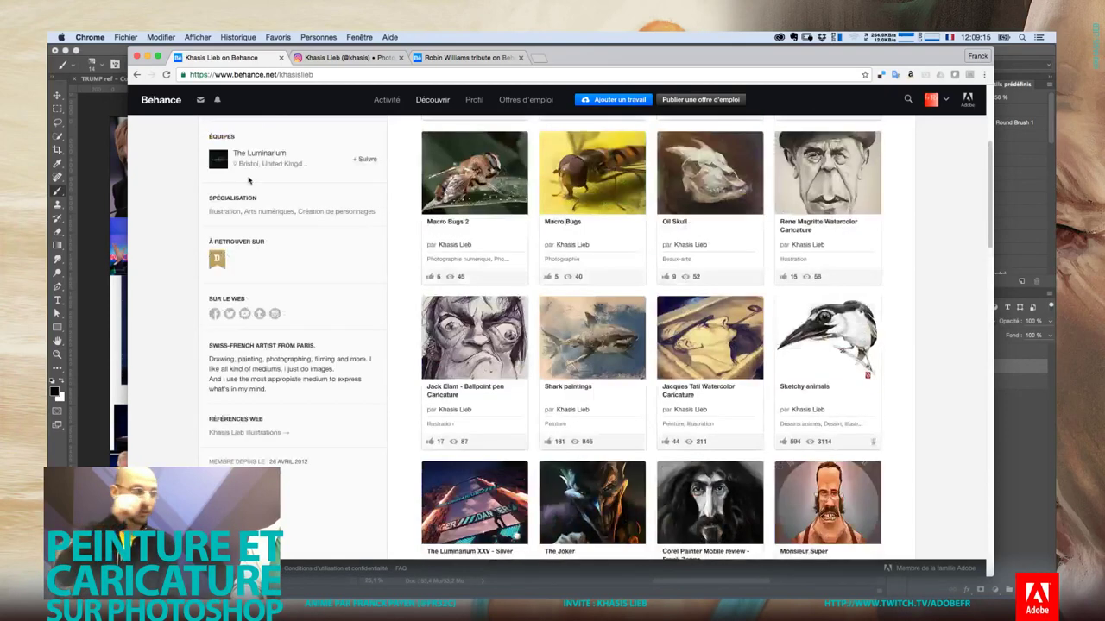
Bring the Photoshop window with the TRUMP2.jpg sketch in front of Chrome
{"action": "left_click", "coordinate": [86, 221]}
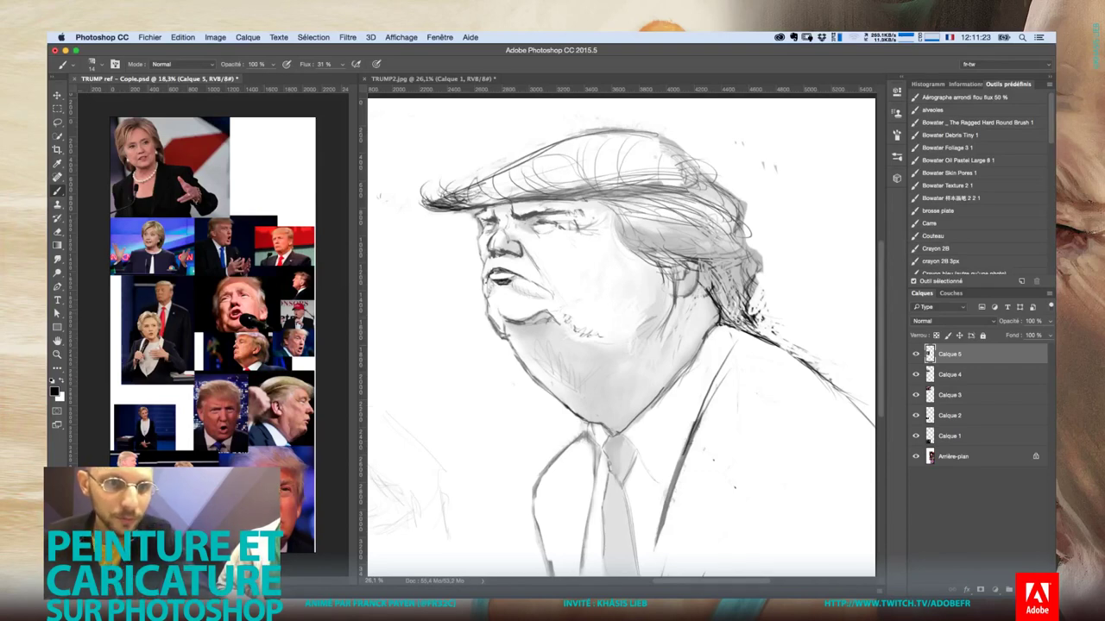
Zoom into the reference collage and pan to the top Hillary photo
{"action": "key", "text": "super+space"}
{"action": "mouse_move", "coordinate": [164, 346]}
{"action": "left_mouse_down"}
{"action": "mouse_move", "coordinate": [184, 317]}
{"action": "mouse_move", "coordinate": [259, 354]}
{"action": "left_mouse_up"}
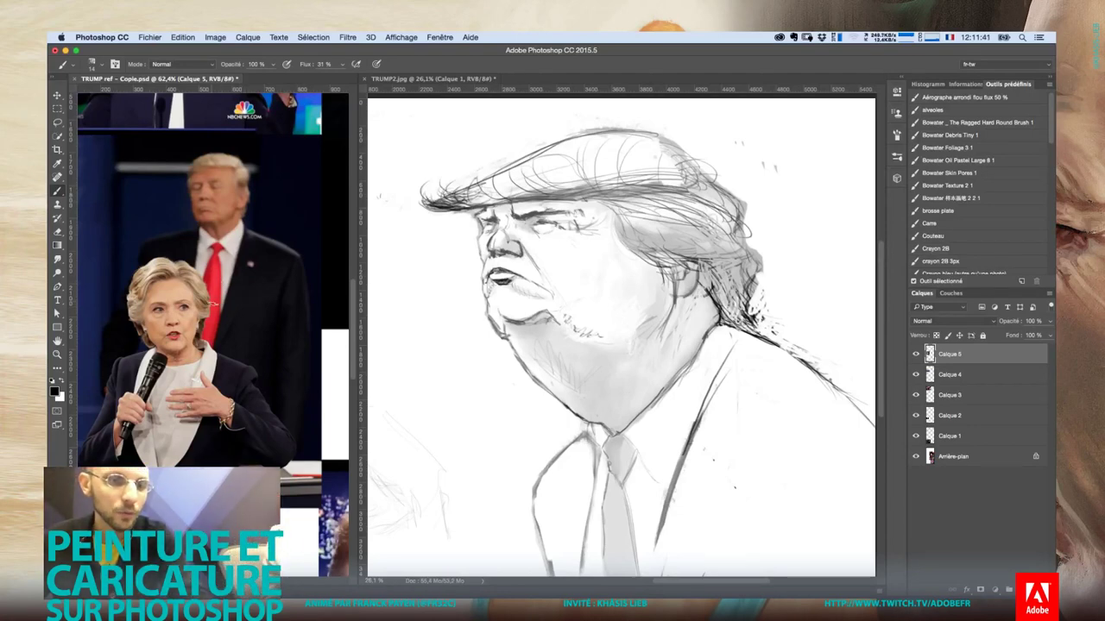
{"action": "scroll", "coordinate": [217, 300], "scroll_direction": "down", "scroll_amount": 3}
{"action": "scroll", "coordinate": [217, 300], "scroll_direction": "down", "scroll_amount": 3}
{"action": "scroll", "coordinate": [211, 304], "scroll_direction": "down", "scroll_amount": 2}
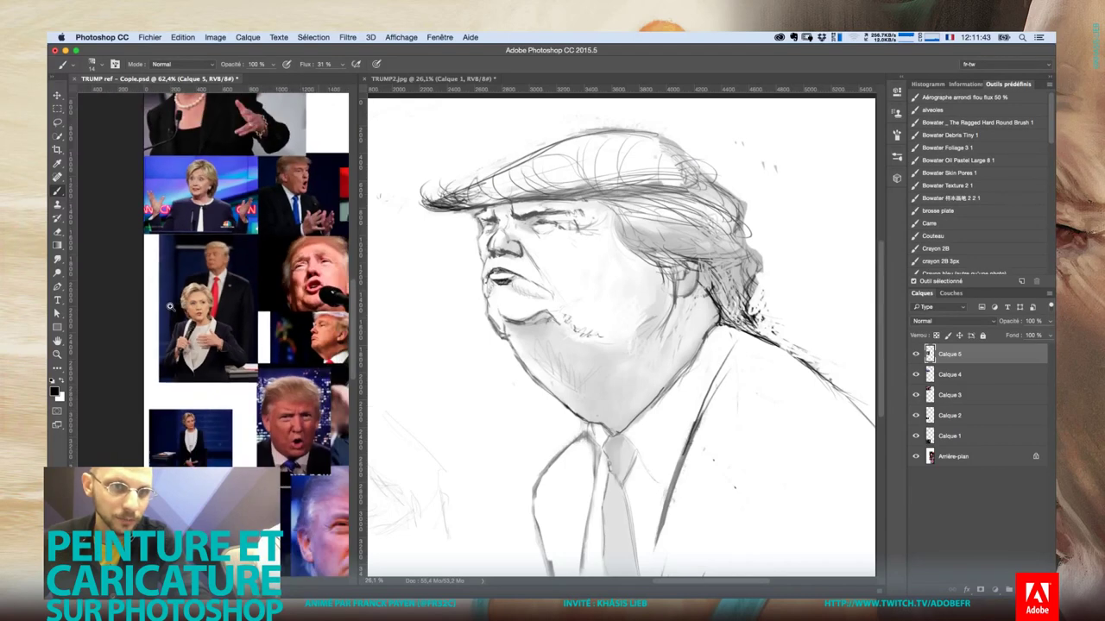
{"action": "left_click_drag", "start_coordinate": [199, 310], "coordinate": [193, 368]}
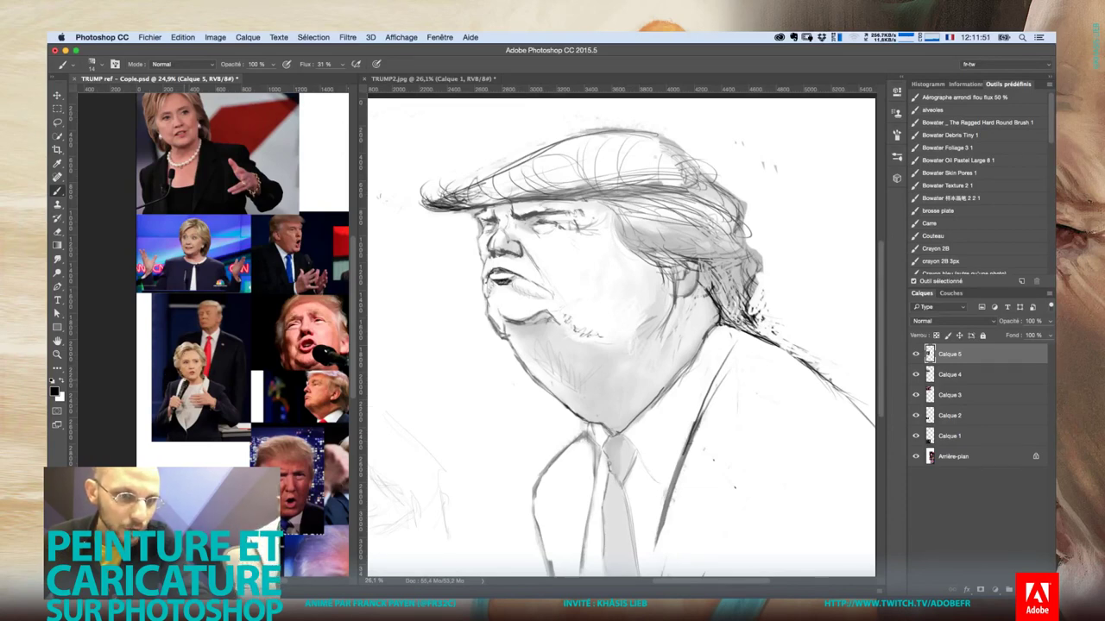
Zoom in on the debate photo of Trump behind Hillary at the microphone
{"action": "key", "text": "super+space"}
{"action": "left_click", "coordinate": [173, 370]}
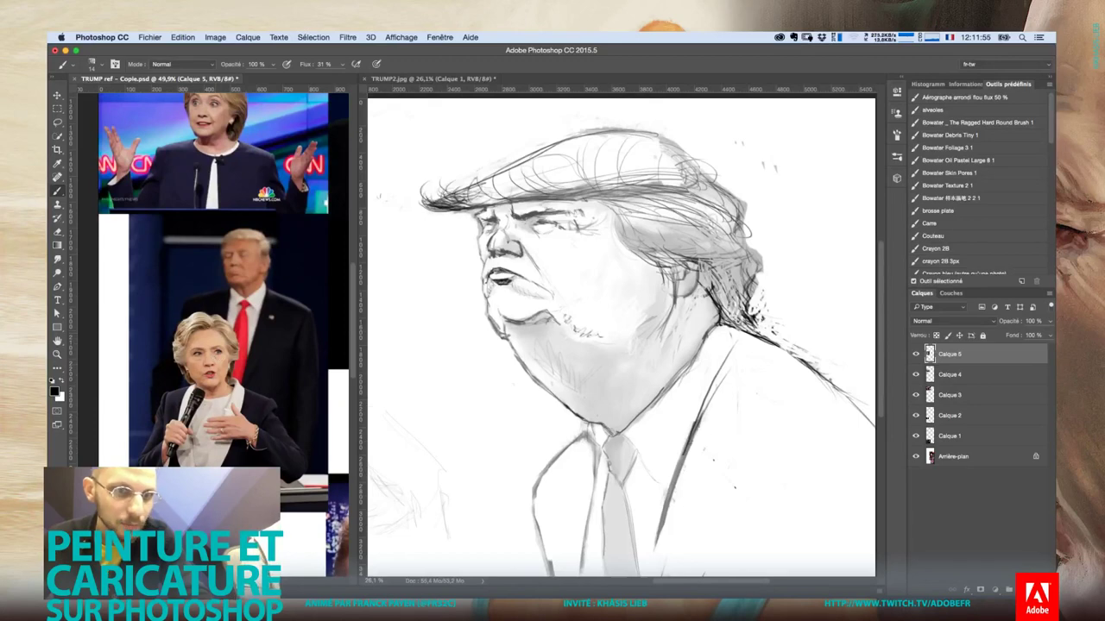
{"action": "scroll", "coordinate": [206, 285], "scroll_direction": "up", "scroll_amount": 3}
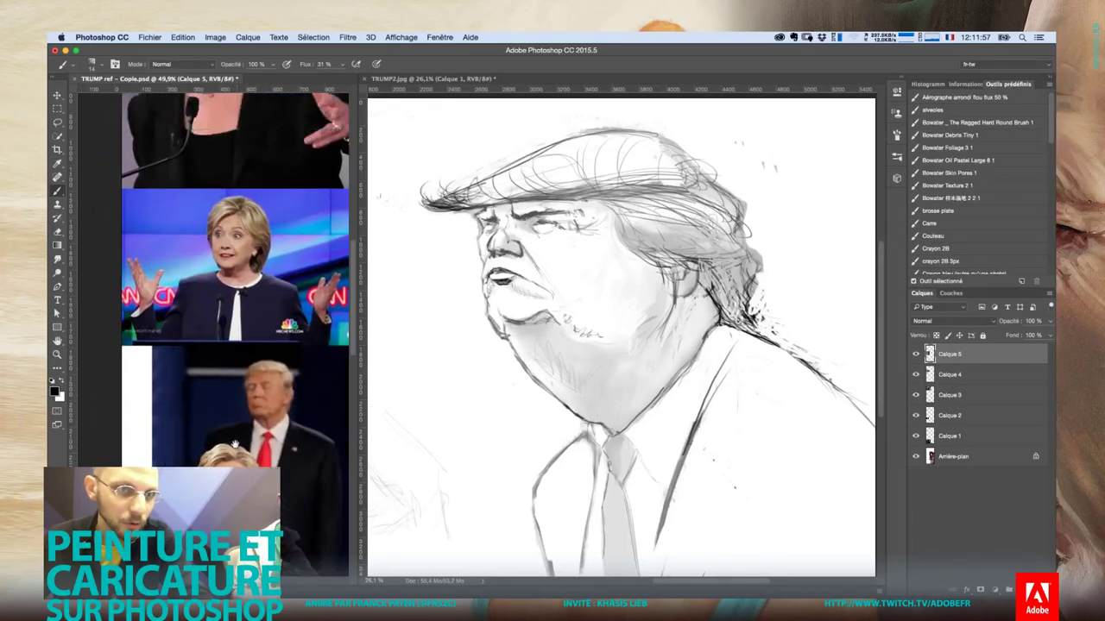
{"action": "scroll", "coordinate": [224, 319], "scroll_direction": "up", "scroll_amount": 5}
{"action": "scroll", "coordinate": [257, 368], "scroll_direction": "up", "scroll_amount": 3}
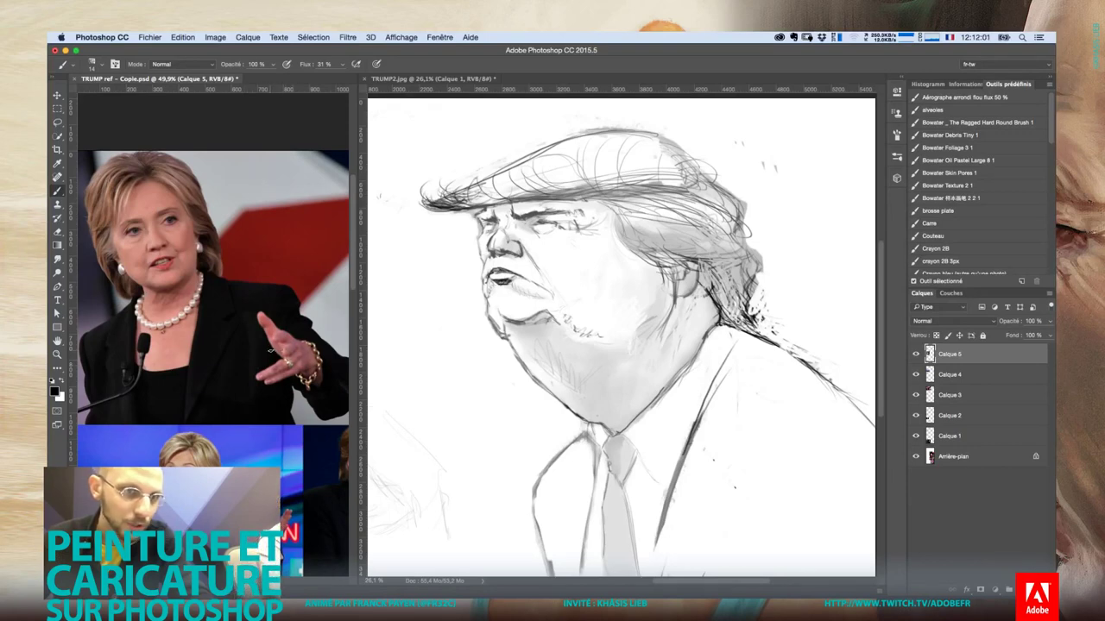
{"action": "scroll", "coordinate": [222, 442], "scroll_direction": "down", "scroll_amount": 5}
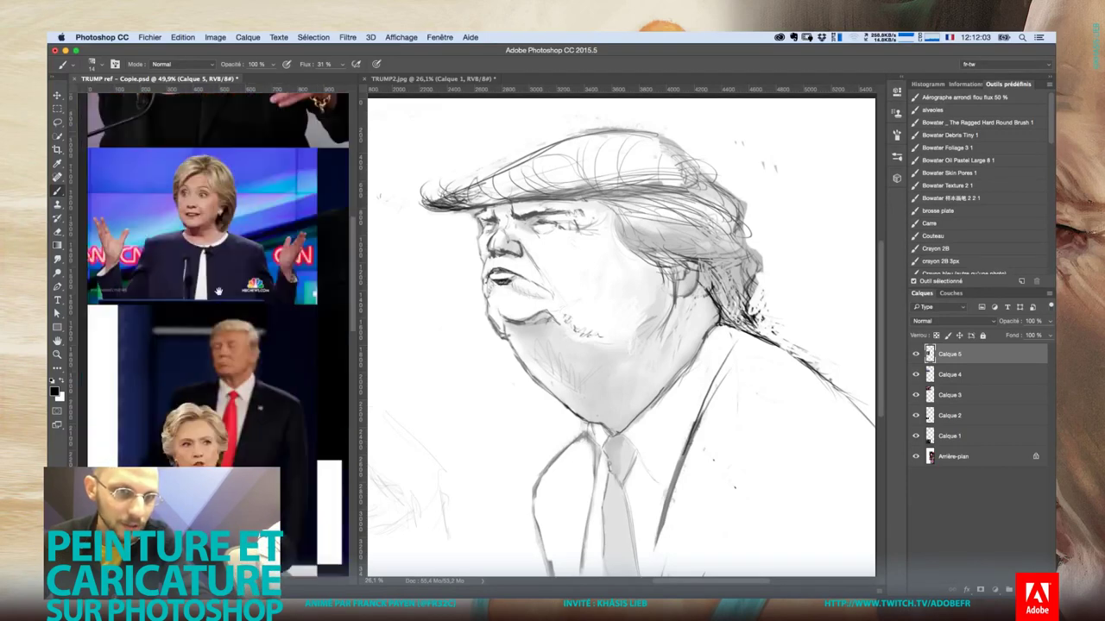
{"action": "scroll", "coordinate": [222, 441], "scroll_direction": "down", "scroll_amount": 5}
{"action": "scroll", "coordinate": [223, 442], "scroll_direction": "down", "scroll_amount": 2}
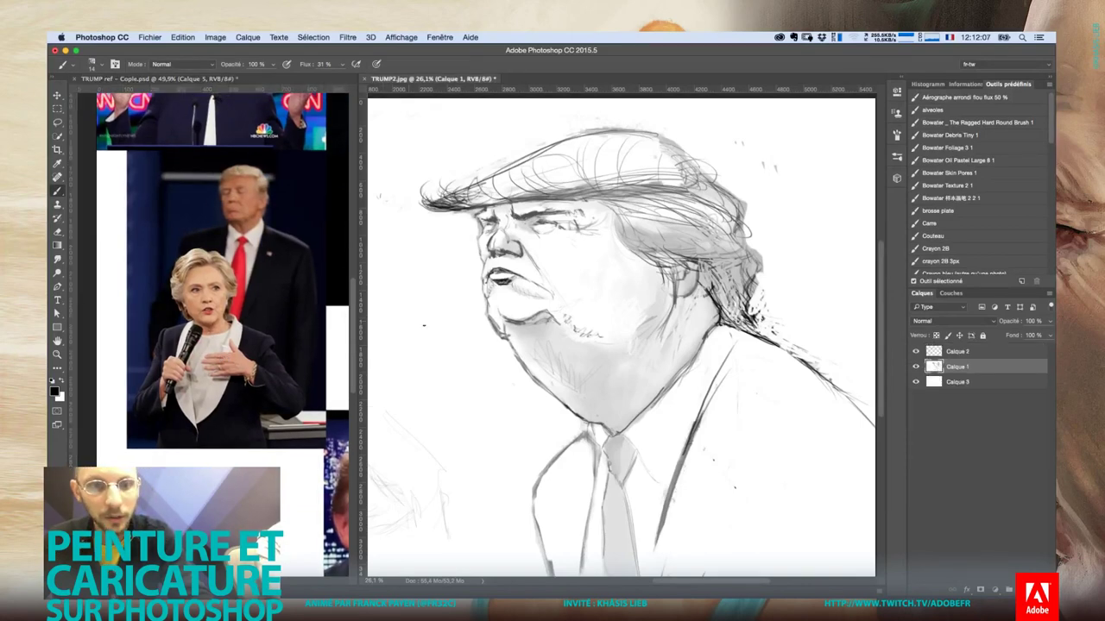
Switch to TRUMP2.jpg, view the whole canvas, then zoom into Hillary's face on the left
{"action": "left_click", "coordinate": [389, 311]}
{"action": "scroll", "coordinate": [422, 319], "scroll_direction": "down", "scroll_amount": 3}
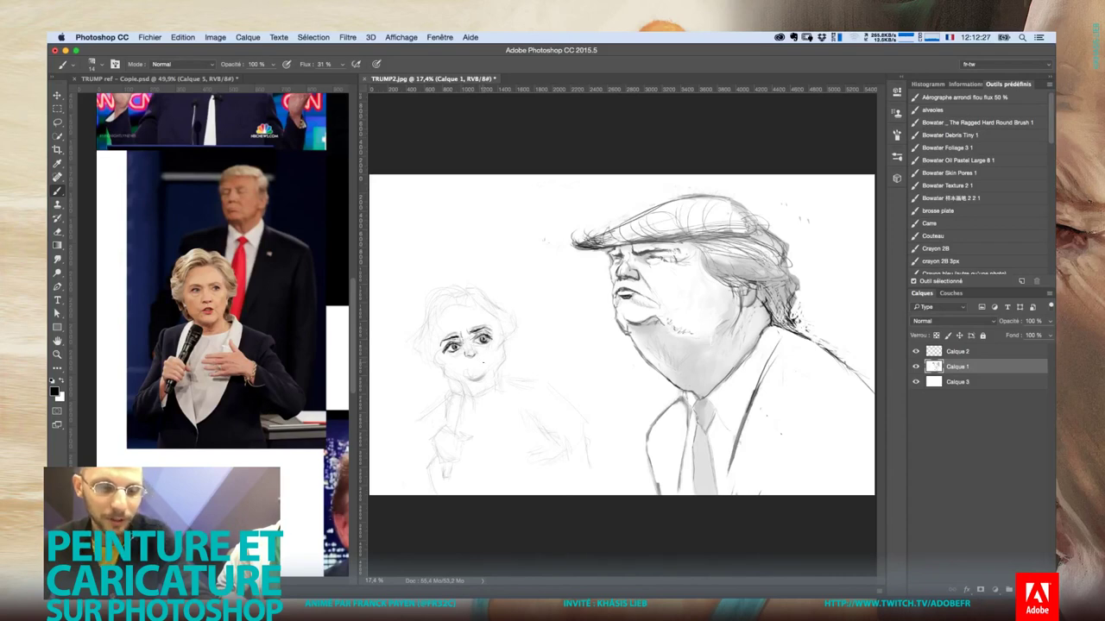
{"action": "key", "text": "super+space"}
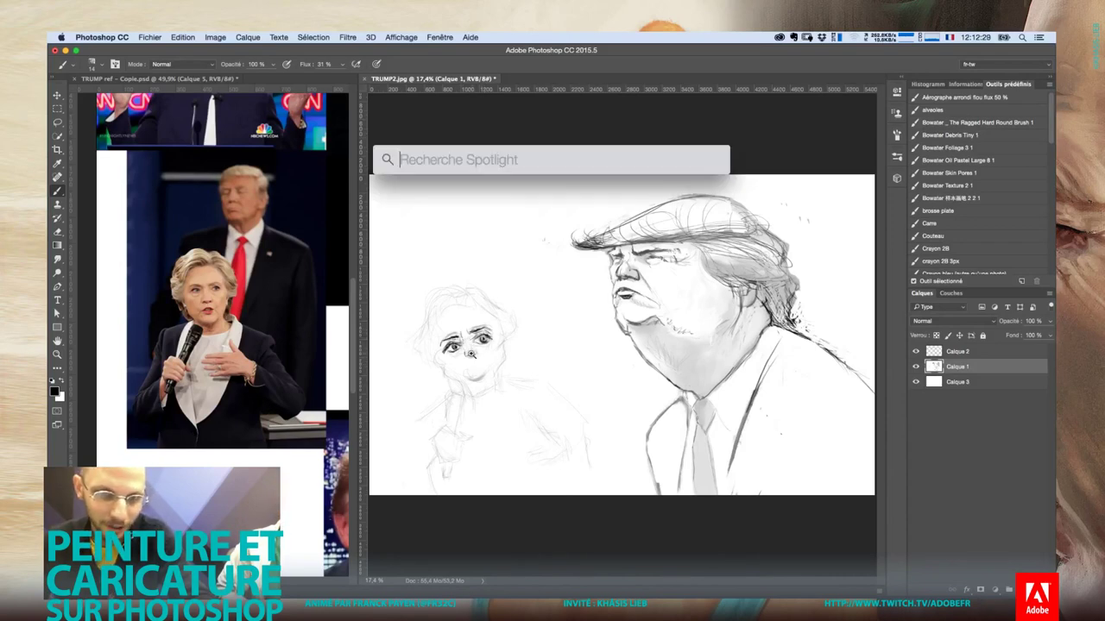
{"action": "key", "text": "super+space"}
{"action": "scroll", "coordinate": [472, 354], "scroll_direction": "up", "scroll_amount": 5}
Zoom in on the Hillary reference photo for comparison, then return to the drawing
{"action": "left_click_drag", "start_coordinate": [454, 374], "coordinate": [492, 347]}
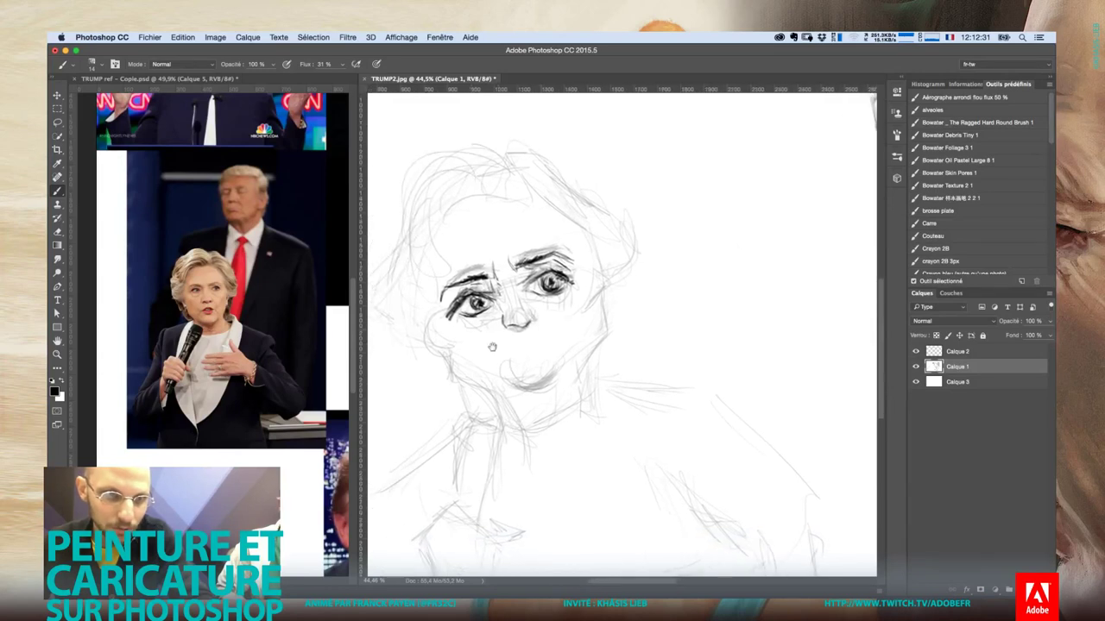
{"action": "left_click", "coordinate": [230, 296]}
{"action": "scroll", "coordinate": [231, 296], "scroll_direction": "up", "scroll_amount": 5}
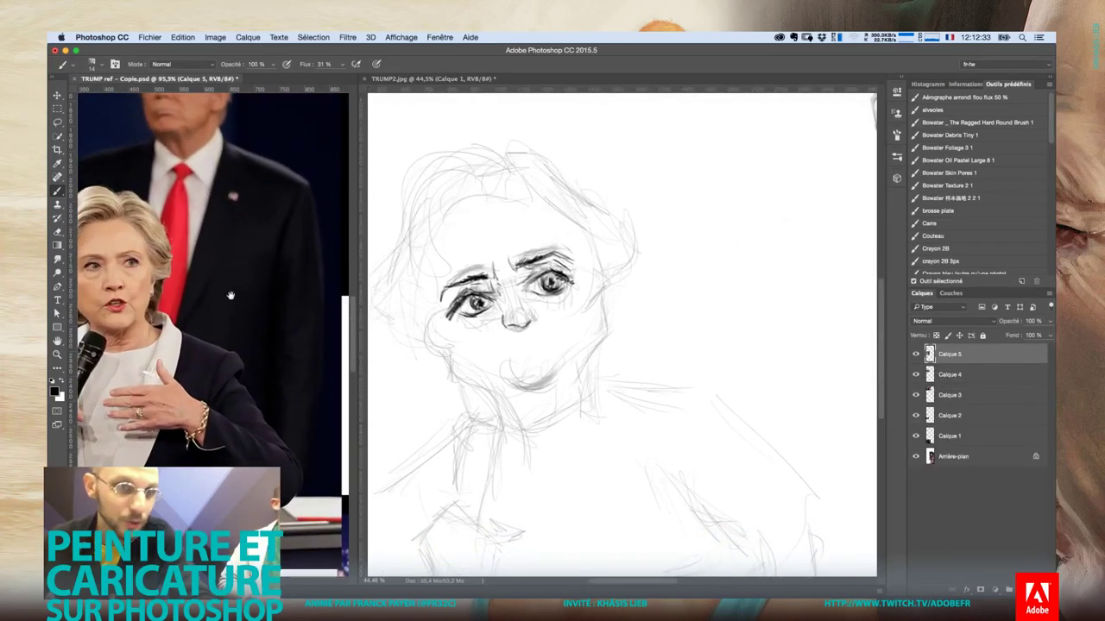
{"action": "scroll", "coordinate": [231, 296], "scroll_direction": "down", "scroll_amount": 3}
{"action": "scroll", "coordinate": [231, 296], "scroll_direction": "down", "scroll_amount": 2}
{"action": "left_click", "coordinate": [524, 355]}
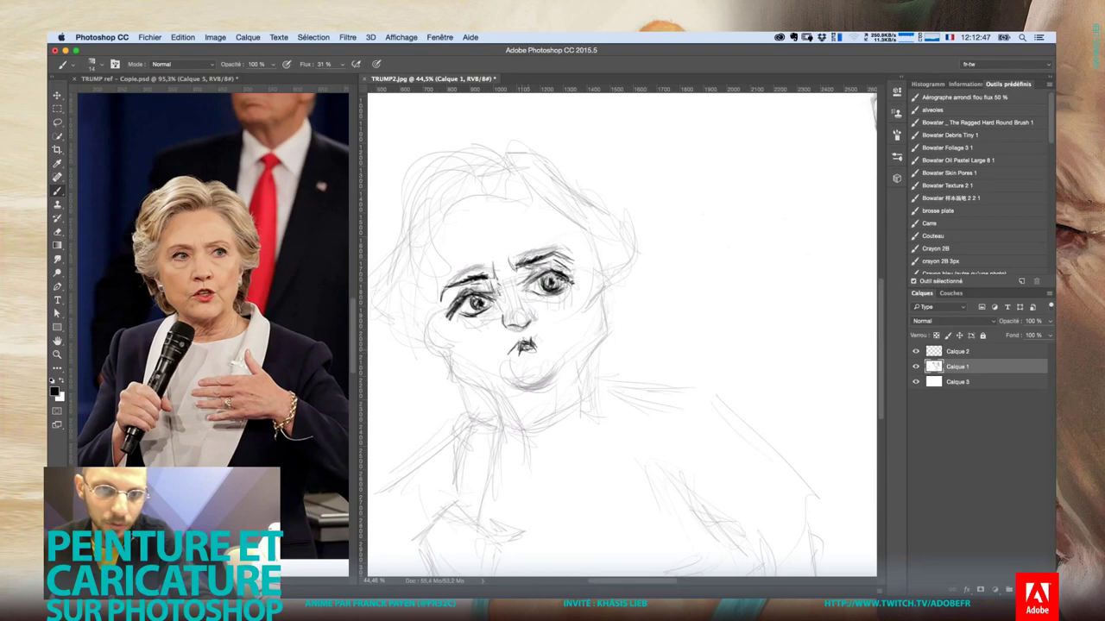
Ink darker strokes on Hillary's mouth, nose, chin, both cheek contours and right jaw
{"action": "left_click_drag", "start_coordinate": [523, 346], "coordinate": [526, 359]}
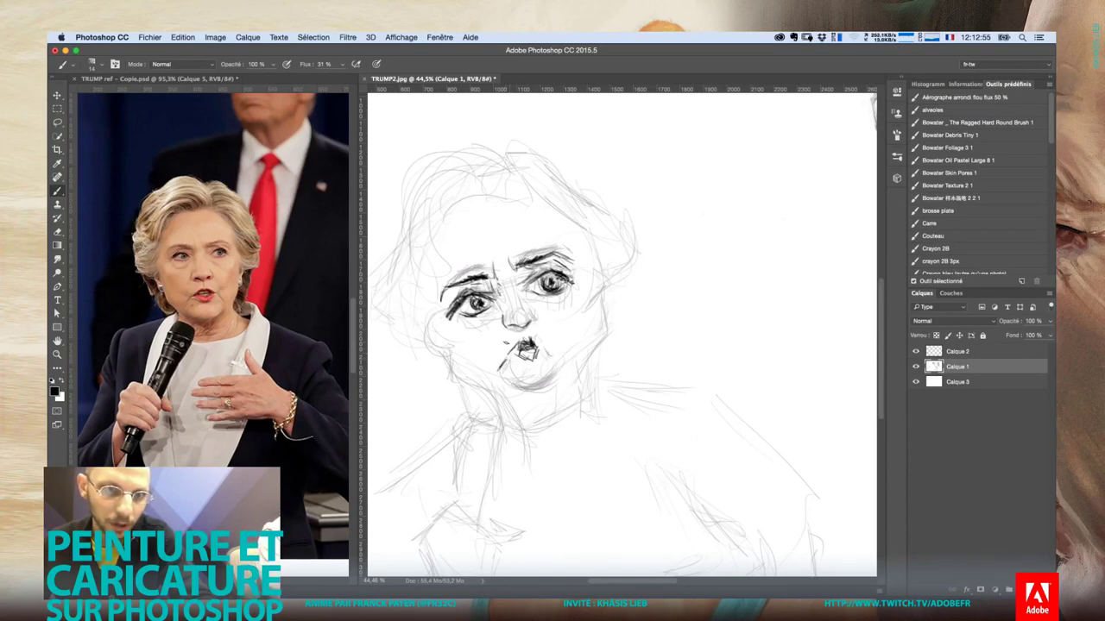
{"action": "mouse_move", "coordinate": [503, 321]}
{"action": "left_mouse_down"}
{"action": "mouse_move", "coordinate": [501, 344]}
{"action": "mouse_move", "coordinate": [545, 330]}
{"action": "left_mouse_up"}
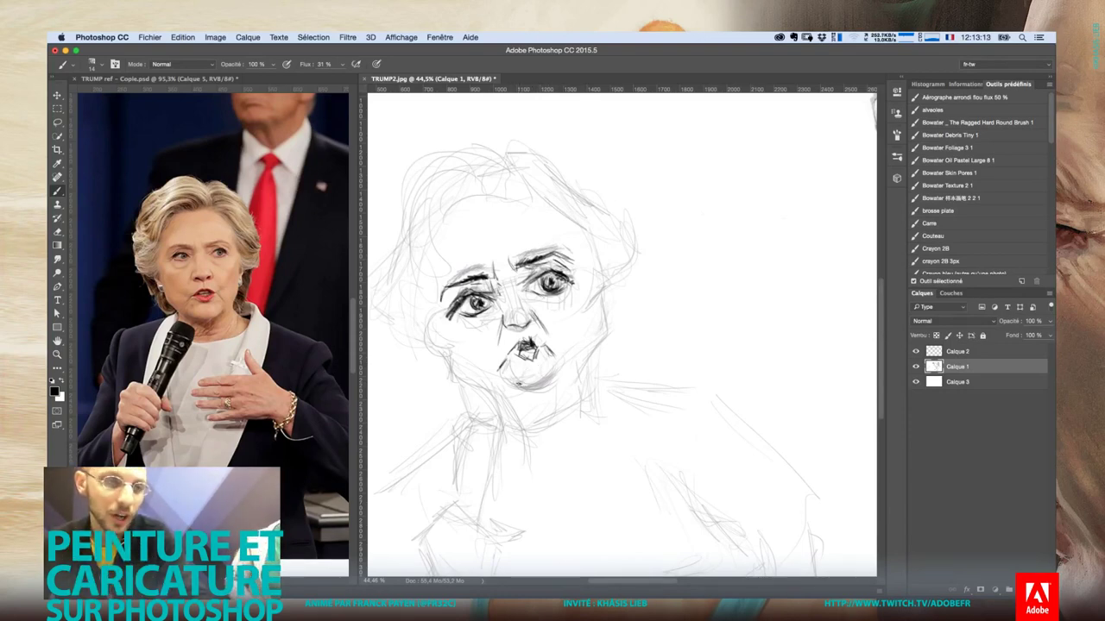
{"action": "left_click_drag", "start_coordinate": [506, 384], "coordinate": [516, 386]}
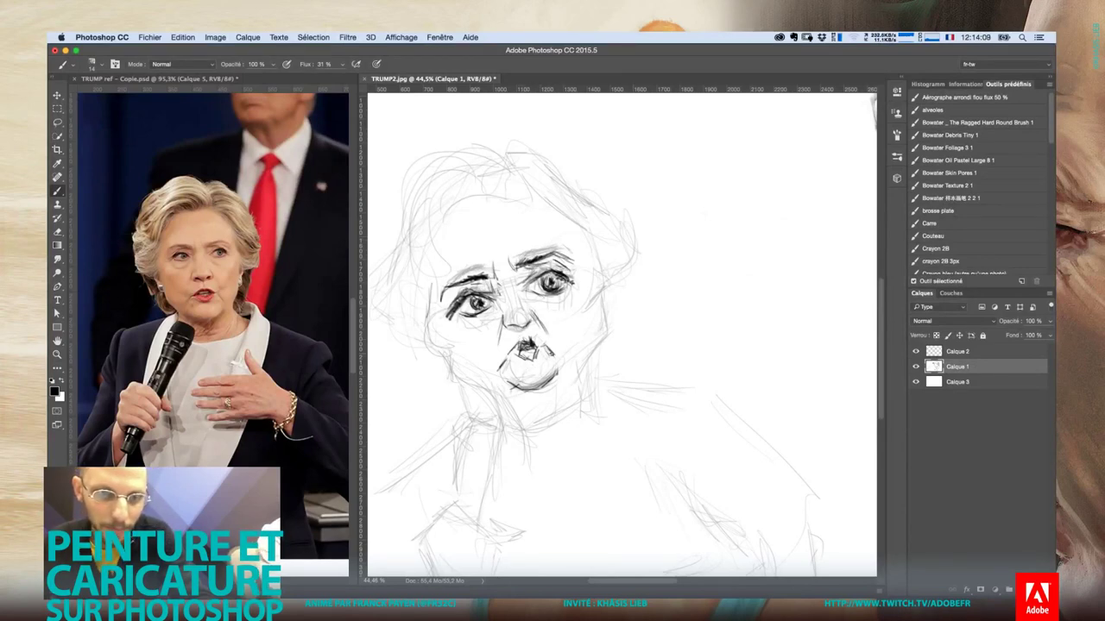
{"action": "mouse_move", "coordinate": [560, 363]}
{"action": "left_mouse_down"}
{"action": "mouse_move", "coordinate": [566, 371]}
{"action": "mouse_move", "coordinate": [581, 355]}
{"action": "mouse_move", "coordinate": [599, 290]}
{"action": "mouse_move", "coordinate": [605, 337]}
{"action": "mouse_move", "coordinate": [583, 351]}
{"action": "left_mouse_up"}
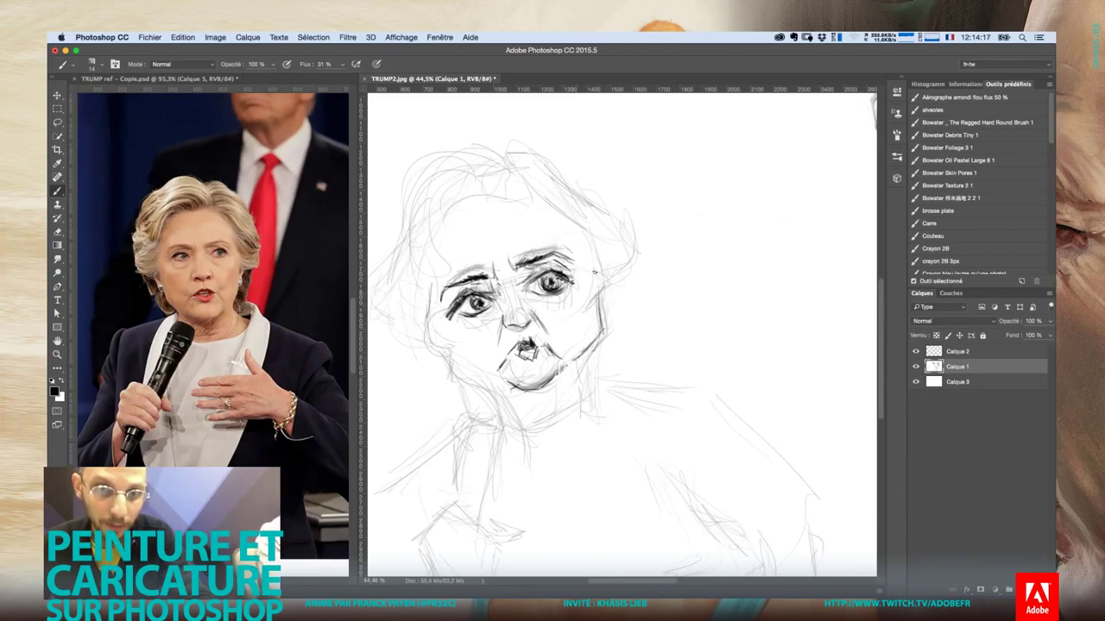
{"action": "left_click_drag", "start_coordinate": [590, 282], "coordinate": [586, 308]}
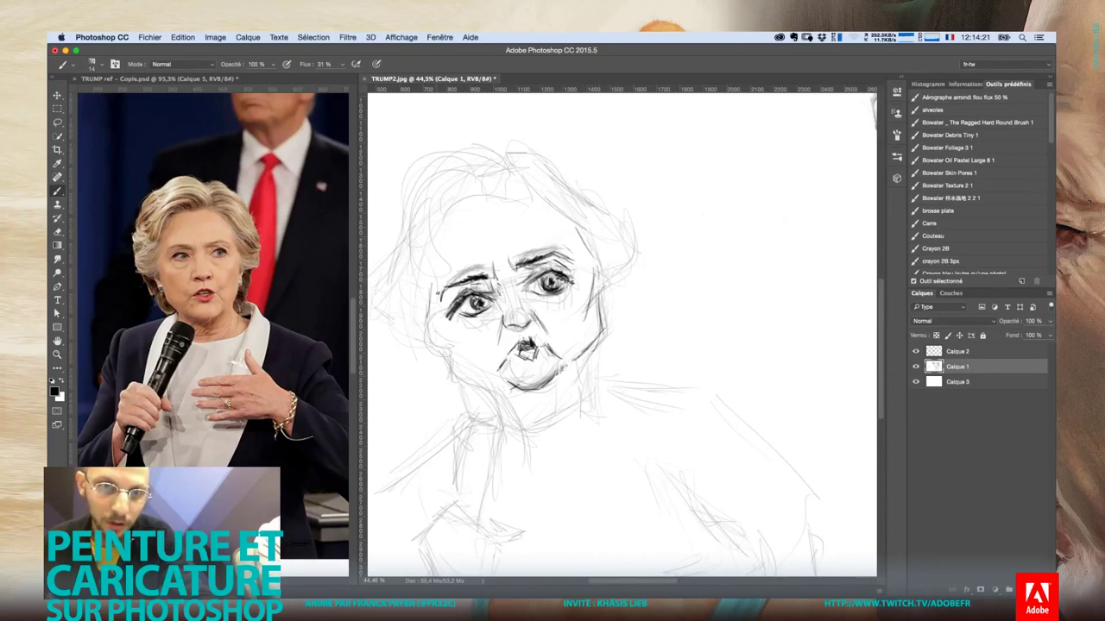
{"action": "left_click_drag", "start_coordinate": [429, 266], "coordinate": [424, 324]}
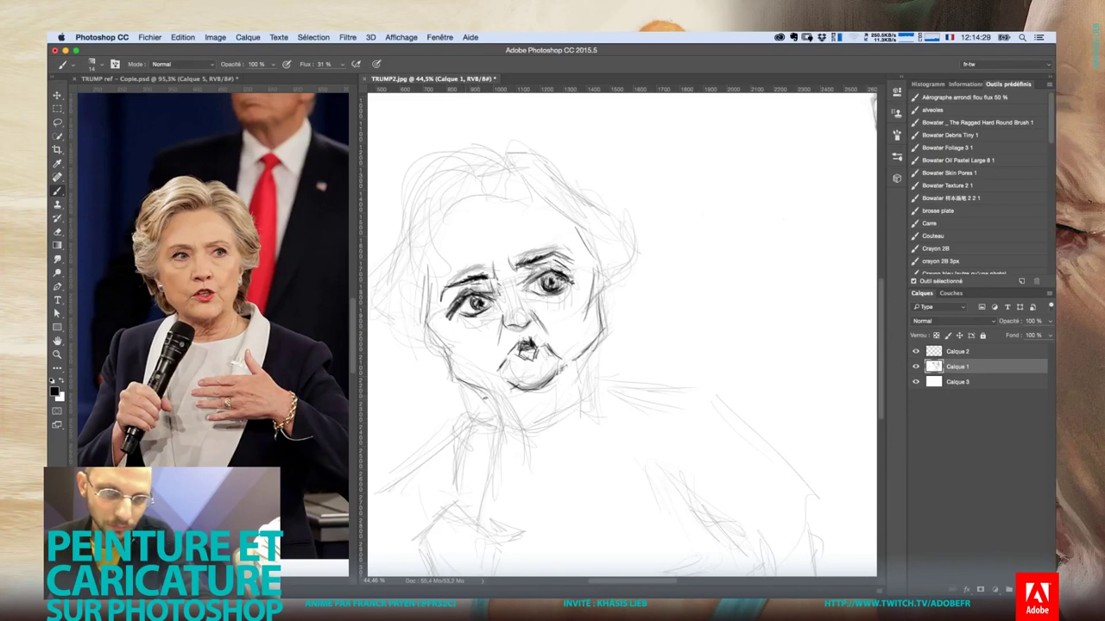
{"action": "left_click_drag", "start_coordinate": [584, 356], "coordinate": [594, 403]}
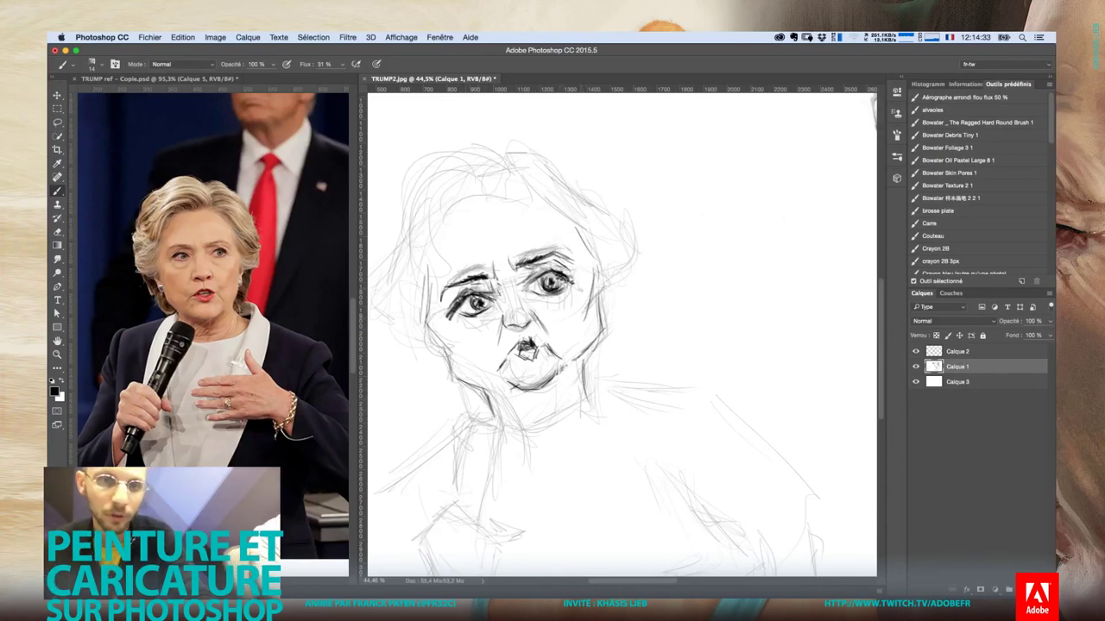
{"action": "left_click_drag", "start_coordinate": [488, 238], "coordinate": [530, 229]}
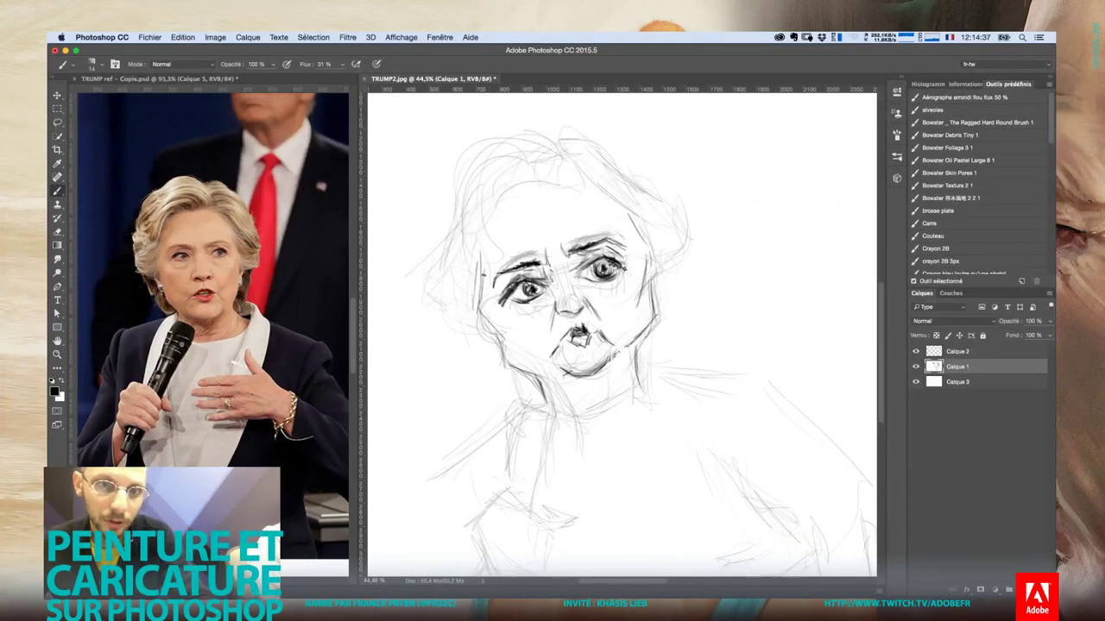
Strengthen Hillary's left face edge, cheek and jaw, and draw the hair arcs over her head
{"action": "mouse_move", "coordinate": [483, 273]}
{"action": "left_mouse_down"}
{"action": "mouse_move", "coordinate": [480, 208]}
{"action": "mouse_move", "coordinate": [503, 188]}
{"action": "left_mouse_up"}
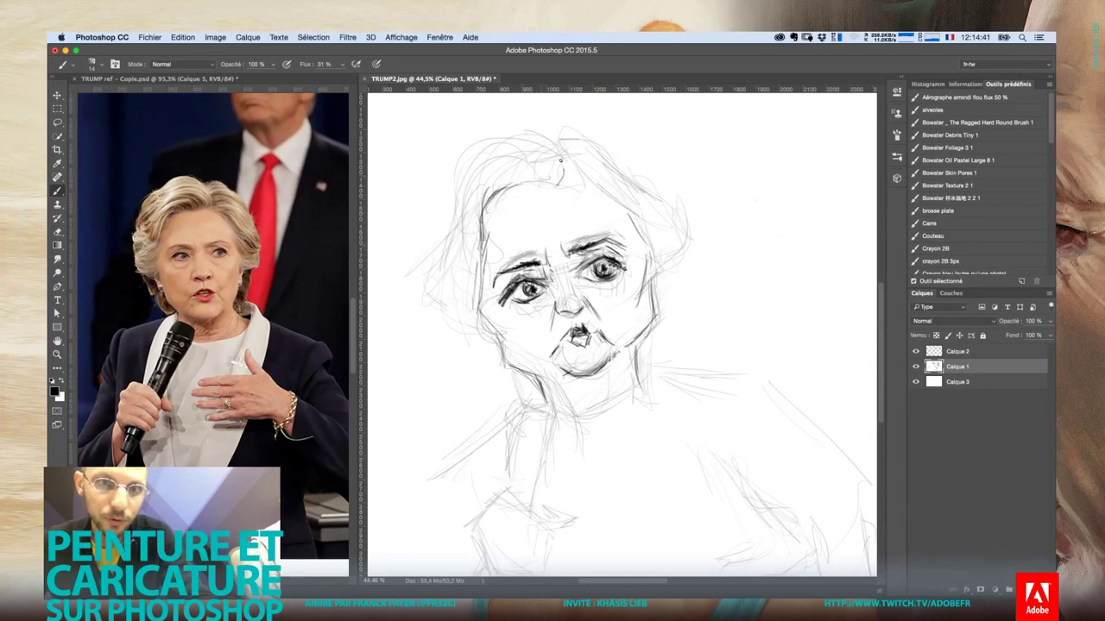
{"action": "left_click_drag", "start_coordinate": [560, 160], "coordinate": [467, 158]}
{"action": "left_click_drag", "start_coordinate": [545, 140], "coordinate": [467, 216]}
{"action": "left_click_drag", "start_coordinate": [475, 149], "coordinate": [463, 240]}
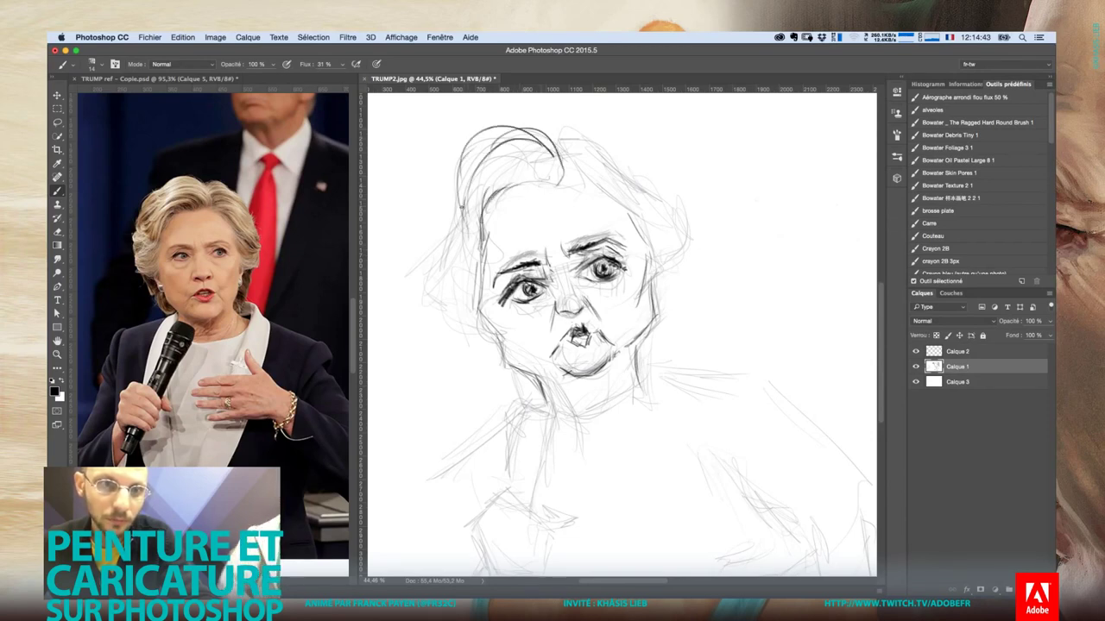
{"action": "left_click_drag", "start_coordinate": [463, 152], "coordinate": [442, 207]}
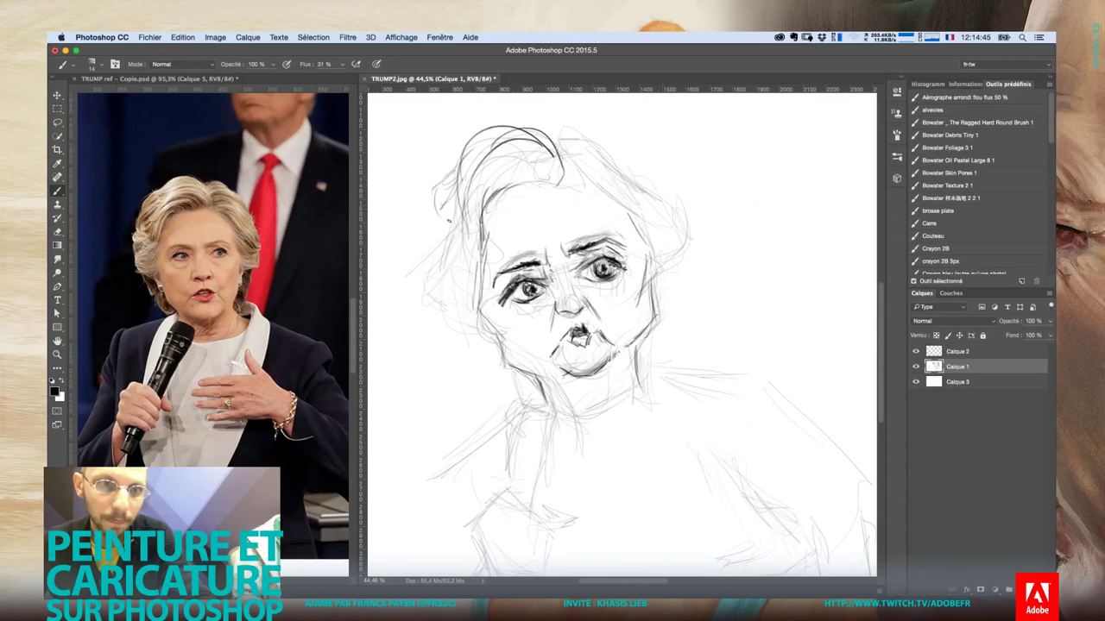
{"action": "mouse_move", "coordinate": [447, 226]}
{"action": "left_mouse_down"}
{"action": "mouse_move", "coordinate": [430, 263]}
{"action": "mouse_move", "coordinate": [477, 302]}
{"action": "mouse_move", "coordinate": [472, 338]}
{"action": "mouse_move", "coordinate": [464, 331]}
{"action": "mouse_move", "coordinate": [471, 354]}
{"action": "left_mouse_up"}
{"action": "left_click_drag", "start_coordinate": [456, 309], "coordinate": [478, 355]}
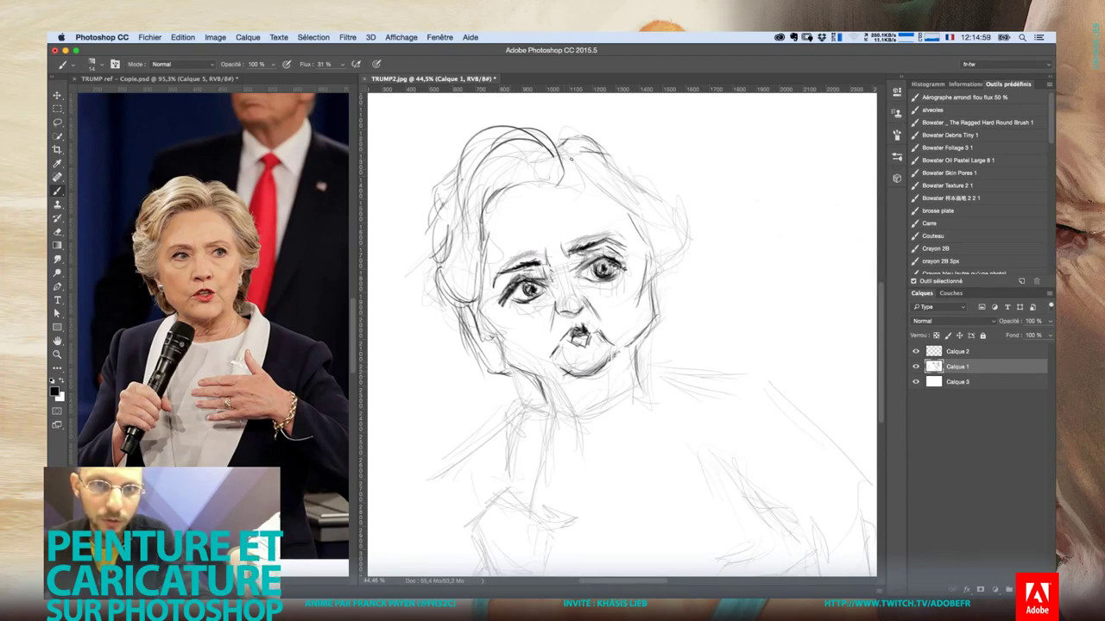
Sketch the top-right head outline, hairline strokes and jaw-neck line, then zoom out to 17.8%
{"action": "left_click_drag", "start_coordinate": [570, 147], "coordinate": [638, 174]}
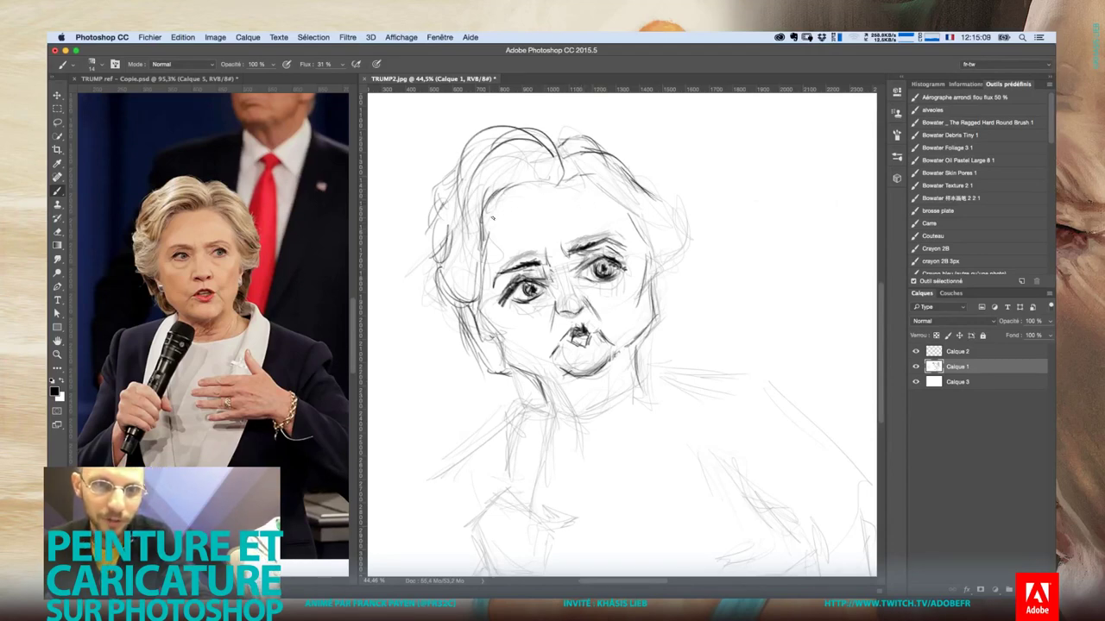
{"action": "left_click_drag", "start_coordinate": [493, 218], "coordinate": [499, 192]}
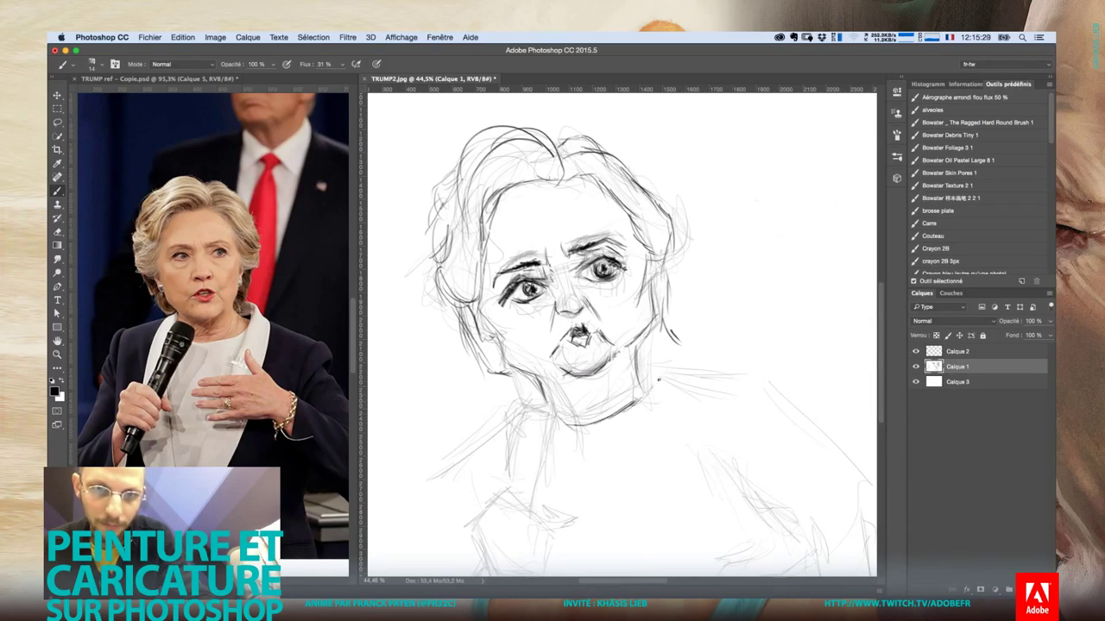
{"action": "left_click_drag", "start_coordinate": [640, 354], "coordinate": [734, 373]}
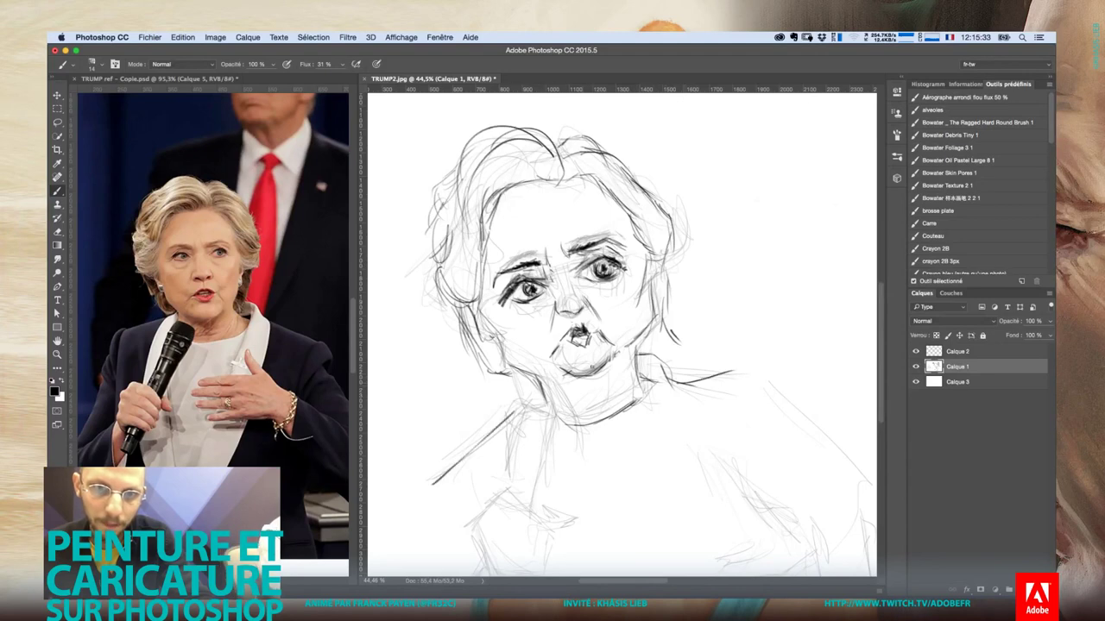
{"action": "scroll", "coordinate": [610, 353], "scroll_direction": "down", "scroll_amount": 5}
{"action": "scroll", "coordinate": [537, 383], "scroll_direction": "down", "scroll_amount": 2}
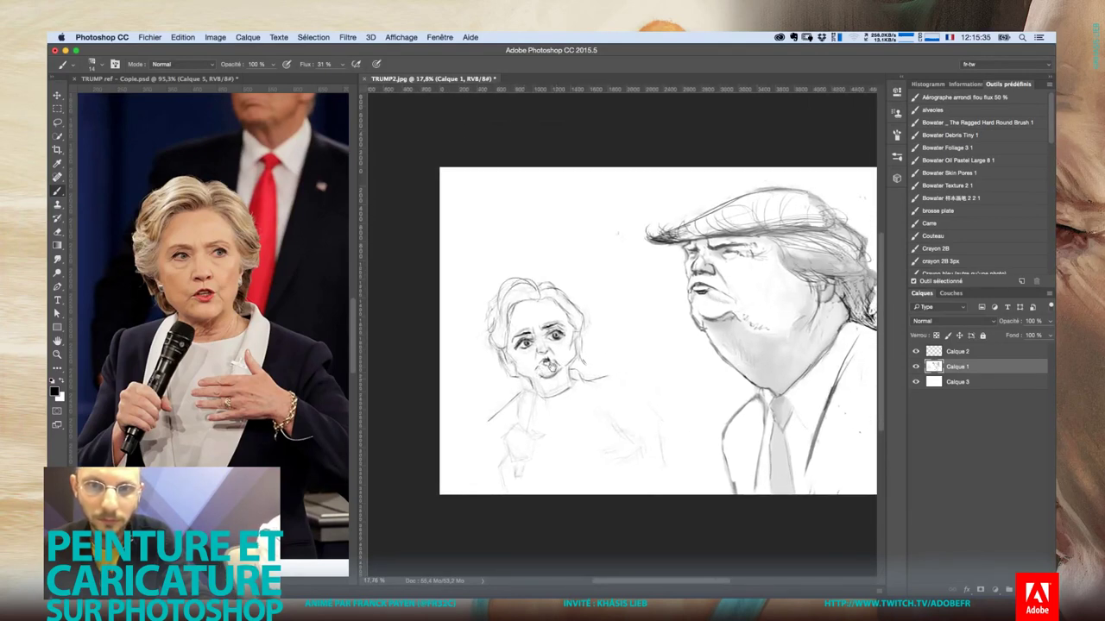
Zoom out and reframe the reference photo to include Trump's head
{"action": "left_click", "coordinate": [261, 263]}
{"action": "scroll", "coordinate": [265, 259], "scroll_direction": "down", "scroll_amount": 2}
{"action": "left_click_drag", "start_coordinate": [269, 239], "coordinate": [247, 284]}
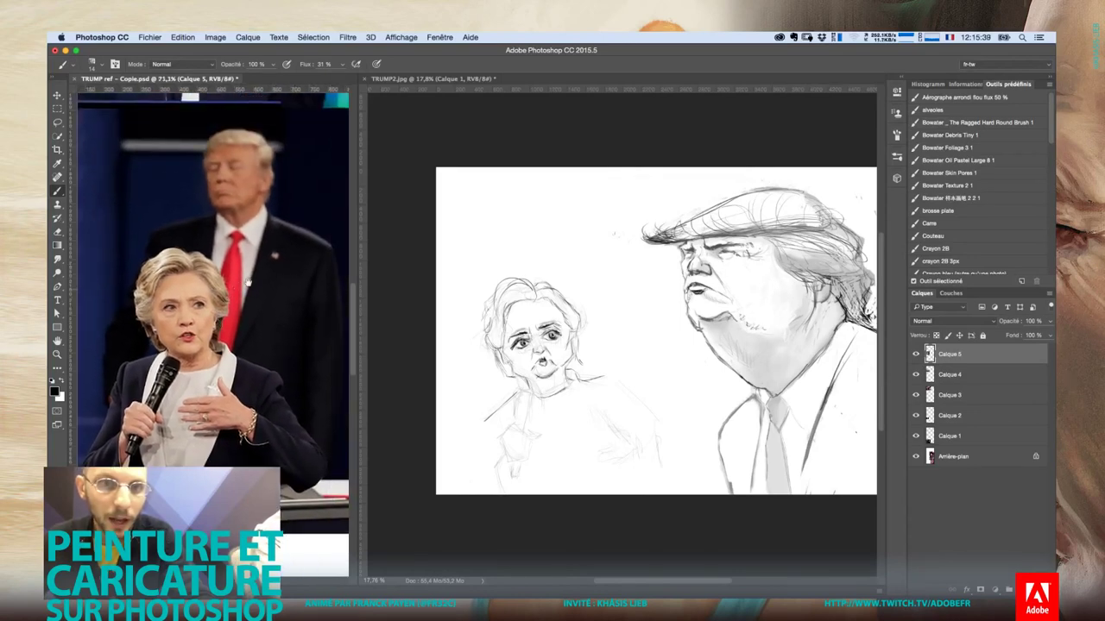
Back in TRUMP2.jpg, browse the pencil presets and magnify the blank area above Trump's hair
{"action": "left_click", "coordinate": [542, 262]}
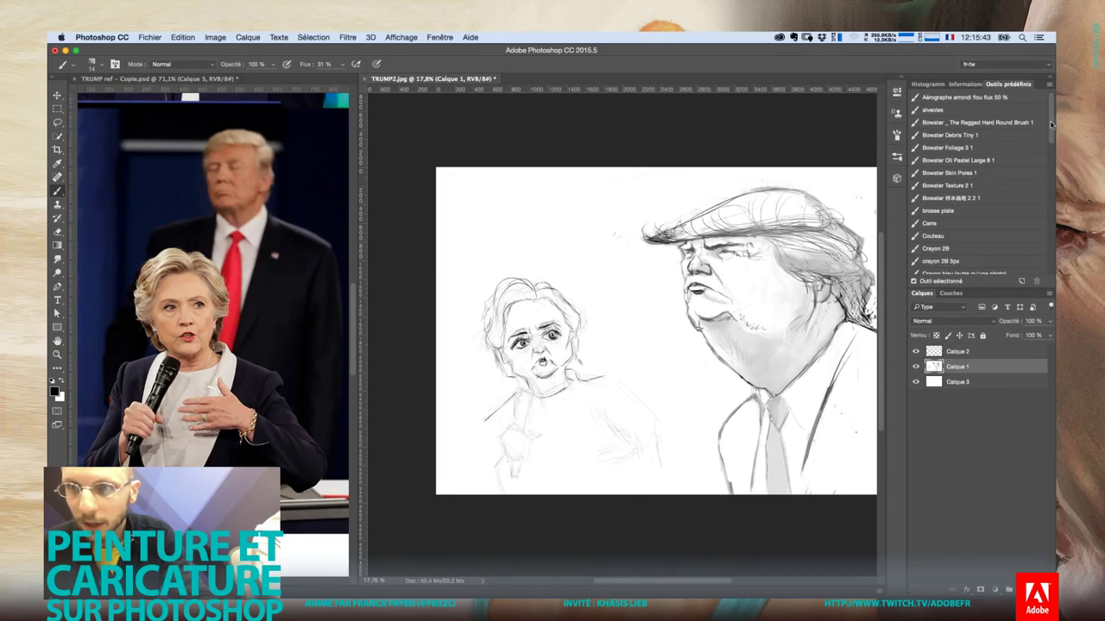
{"action": "scroll", "coordinate": [1027, 147], "scroll_direction": "down", "scroll_amount": 3}
{"action": "scroll", "coordinate": [1001, 173], "scroll_direction": "down", "scroll_amount": 3}
{"action": "scroll", "coordinate": [984, 194], "scroll_direction": "down", "scroll_amount": 2}
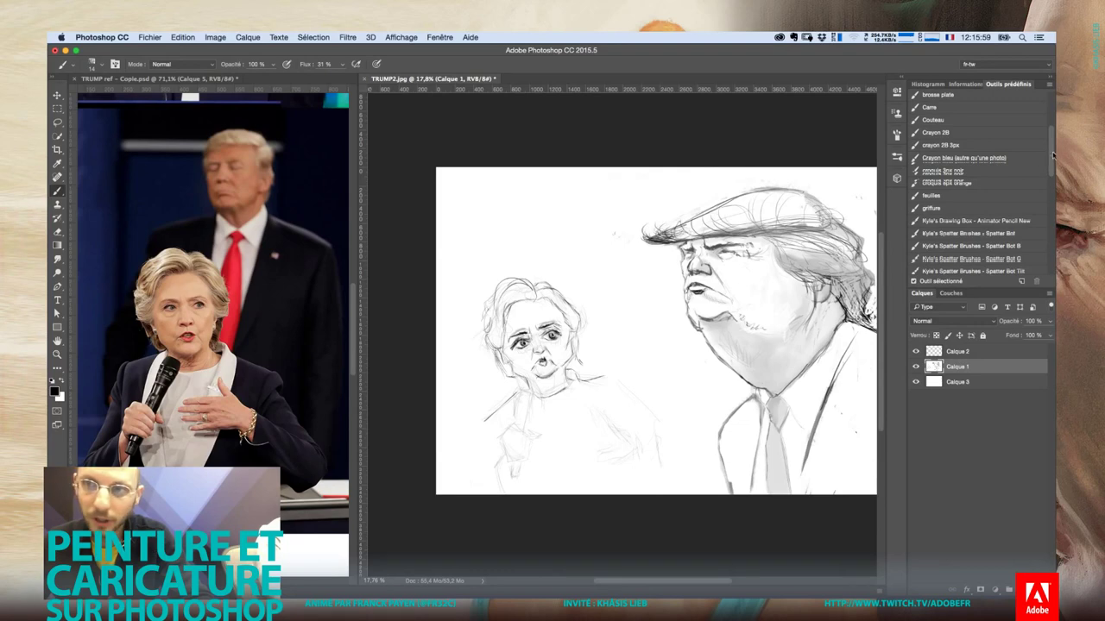
{"action": "left_click_drag", "start_coordinate": [1052, 155], "coordinate": [1051, 162]}
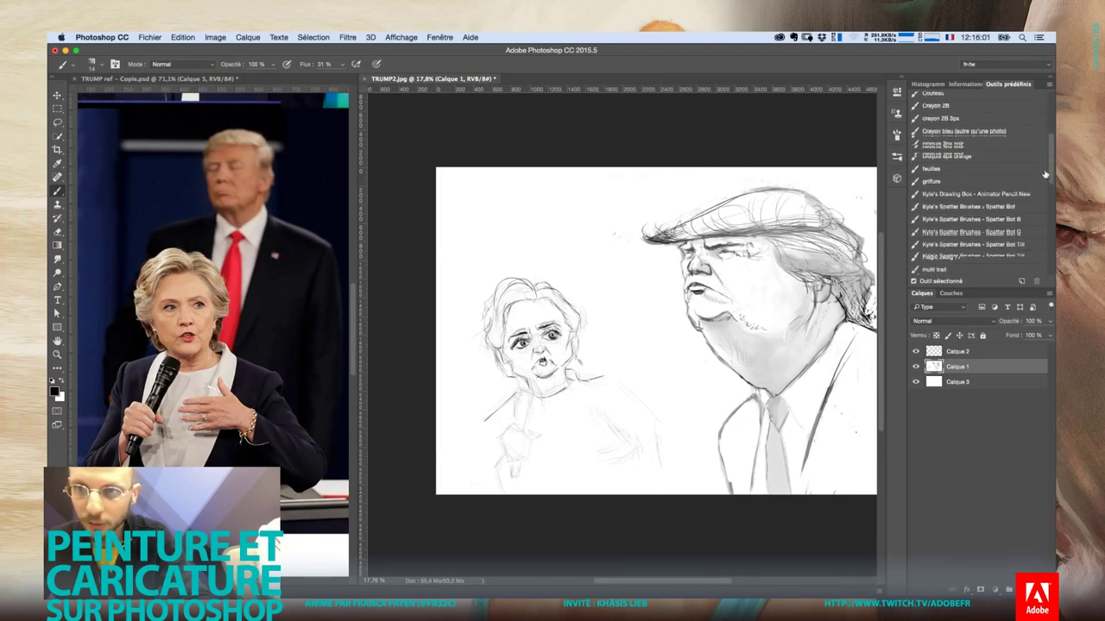
{"action": "scroll", "coordinate": [1002, 226], "scroll_direction": "up", "scroll_amount": 2}
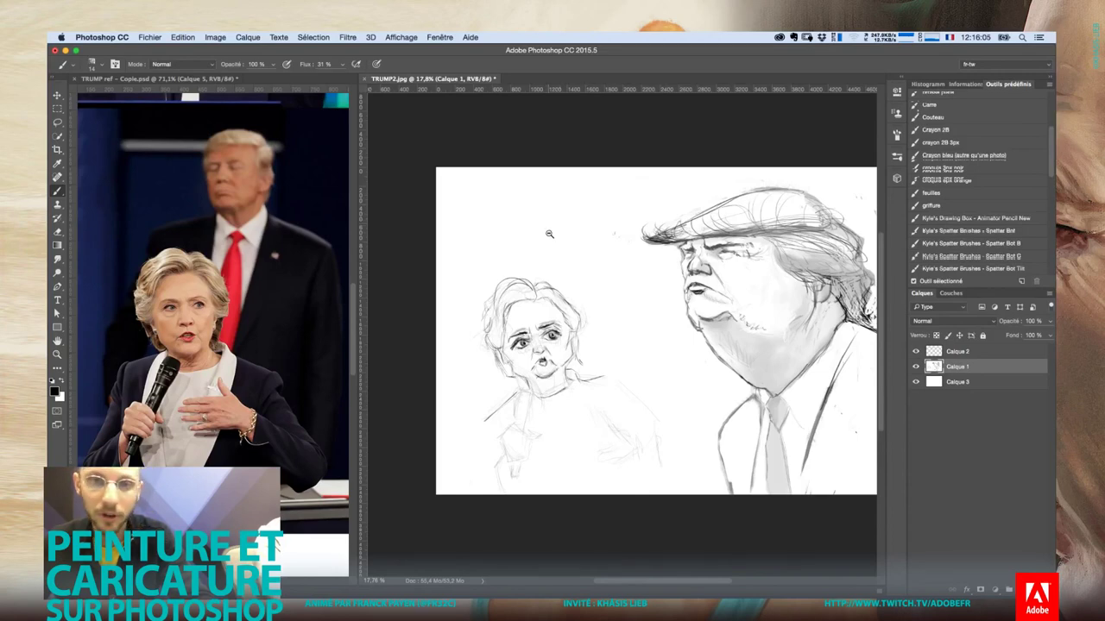
{"action": "left_click_drag", "start_coordinate": [549, 234], "coordinate": [609, 229]}
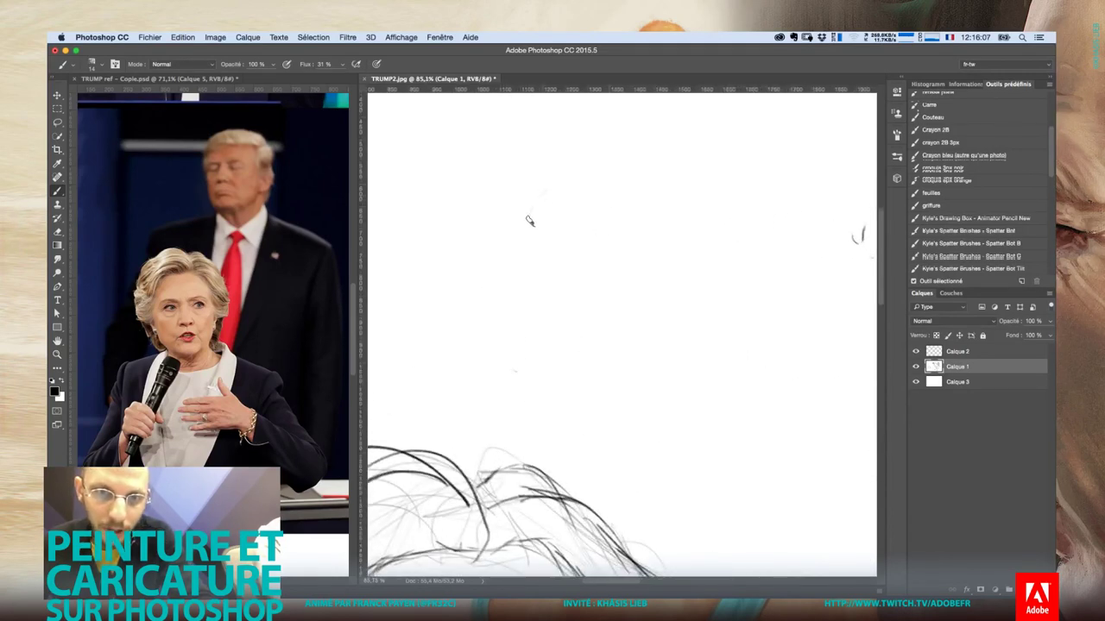
Draw test diagonal strokes, a dark bar and hatched shading in the blank area
{"action": "left_click_drag", "start_coordinate": [571, 185], "coordinate": [545, 276]}
{"action": "mouse_move", "coordinate": [617, 199]}
{"action": "left_mouse_down"}
{"action": "mouse_move", "coordinate": [571, 275]}
{"action": "mouse_move", "coordinate": [585, 326]}
{"action": "mouse_move", "coordinate": [608, 306]}
{"action": "left_mouse_up"}
{"action": "left_click_drag", "start_coordinate": [664, 217], "coordinate": [622, 292]}
{"action": "mouse_move", "coordinate": [662, 242]}
{"action": "left_mouse_down"}
{"action": "mouse_move", "coordinate": [604, 267]}
{"action": "mouse_move", "coordinate": [664, 264]}
{"action": "left_mouse_up"}
{"action": "mouse_move", "coordinate": [604, 288]}
{"action": "left_mouse_down"}
{"action": "mouse_move", "coordinate": [679, 275]}
{"action": "mouse_move", "coordinate": [674, 287]}
{"action": "left_mouse_up"}
{"action": "mouse_move", "coordinate": [591, 316]}
{"action": "left_mouse_down"}
{"action": "mouse_move", "coordinate": [676, 301]}
{"action": "mouse_move", "coordinate": [677, 311]}
{"action": "left_mouse_up"}
{"action": "left_click_drag", "start_coordinate": [599, 359], "coordinate": [673, 336]}
{"action": "left_click_drag", "start_coordinate": [627, 378], "coordinate": [670, 361]}
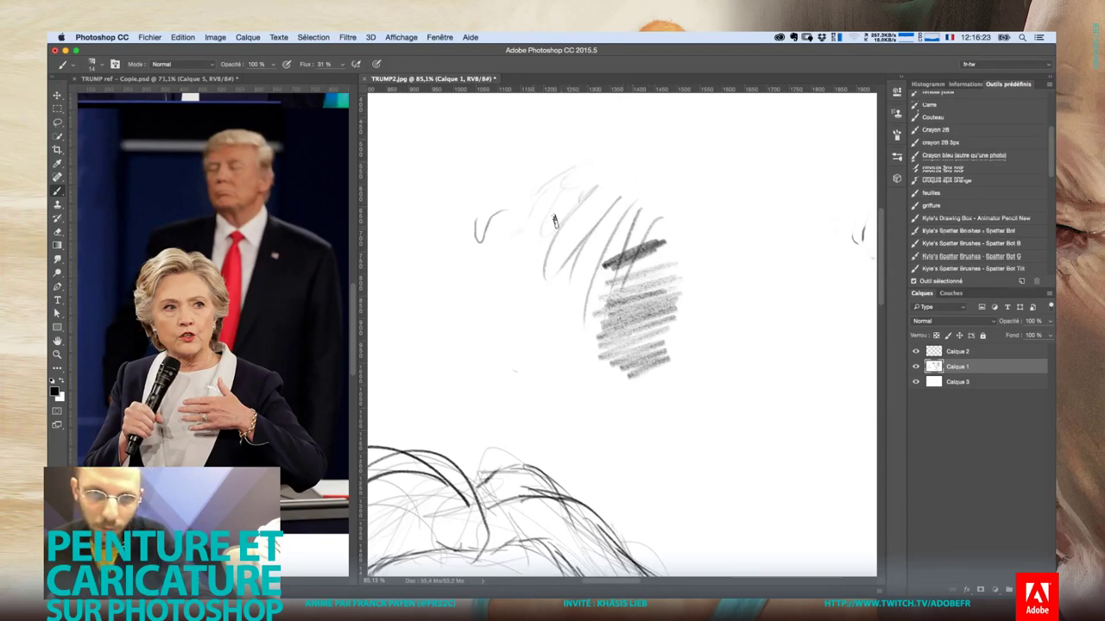
{"action": "mouse_move", "coordinate": [482, 259]}
{"action": "left_mouse_down"}
{"action": "mouse_move", "coordinate": [549, 228]}
{"action": "mouse_move", "coordinate": [539, 244]}
{"action": "mouse_move", "coordinate": [528, 250]}
{"action": "mouse_move", "coordinate": [544, 221]}
{"action": "mouse_move", "coordinate": [494, 221]}
{"action": "mouse_move", "coordinate": [546, 191]}
{"action": "left_mouse_up"}
{"action": "mouse_move", "coordinate": [466, 218]}
{"action": "left_mouse_down"}
{"action": "mouse_move", "coordinate": [549, 178]}
{"action": "mouse_move", "coordinate": [519, 179]}
{"action": "left_mouse_up"}
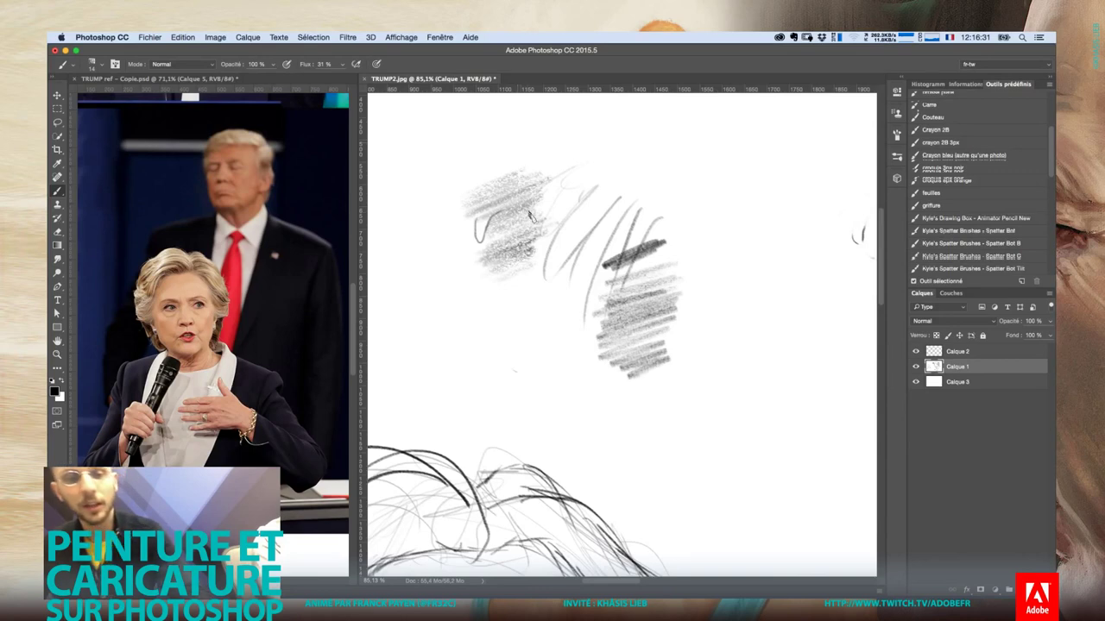
Undo the hatching, lasso and delete the leftover strokes, then choose the Zilber pencil brush preset
{"action": "key", "text": "super+z"}
{"action": "key", "text": "super+alt+z"}
{"action": "key", "text": "super+alt+z"}
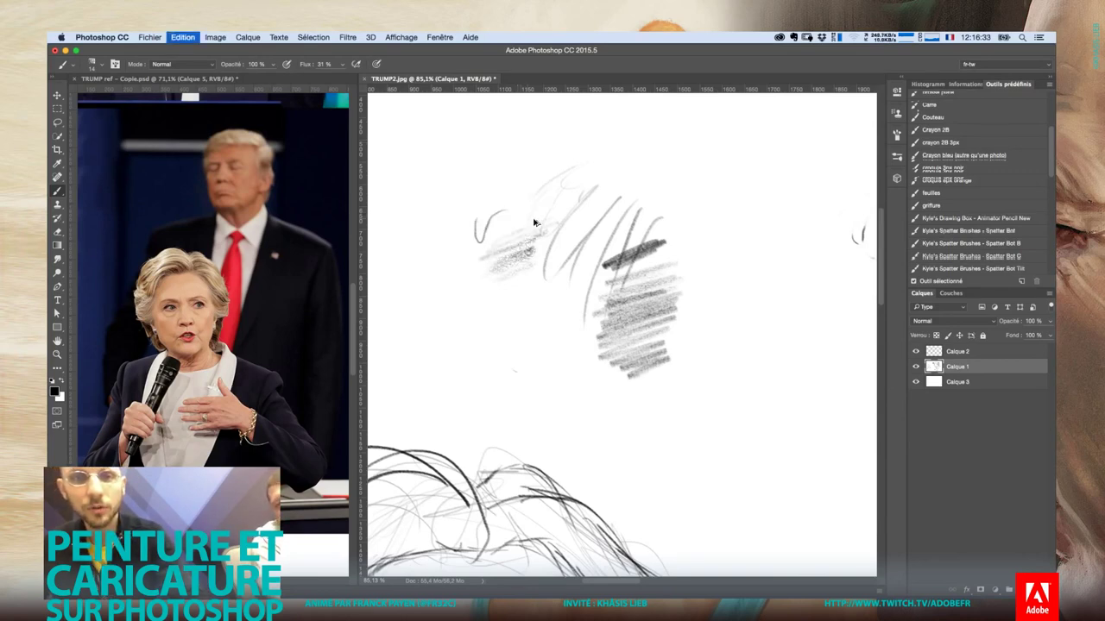
{"action": "key", "text": "super+alt+z"}
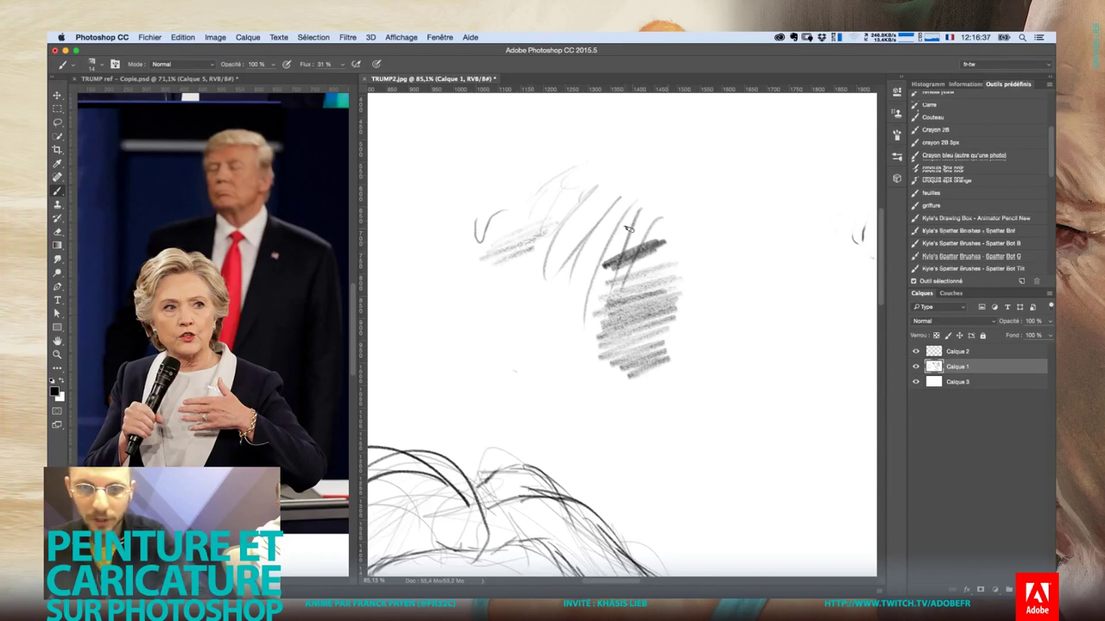
{"action": "key", "text": "l"}
{"action": "mouse_move", "coordinate": [647, 169]}
{"action": "left_mouse_down"}
{"action": "mouse_move", "coordinate": [467, 227]}
{"action": "mouse_move", "coordinate": [670, 207]}
{"action": "left_mouse_up"}
{"action": "key", "text": "BackSpace"}
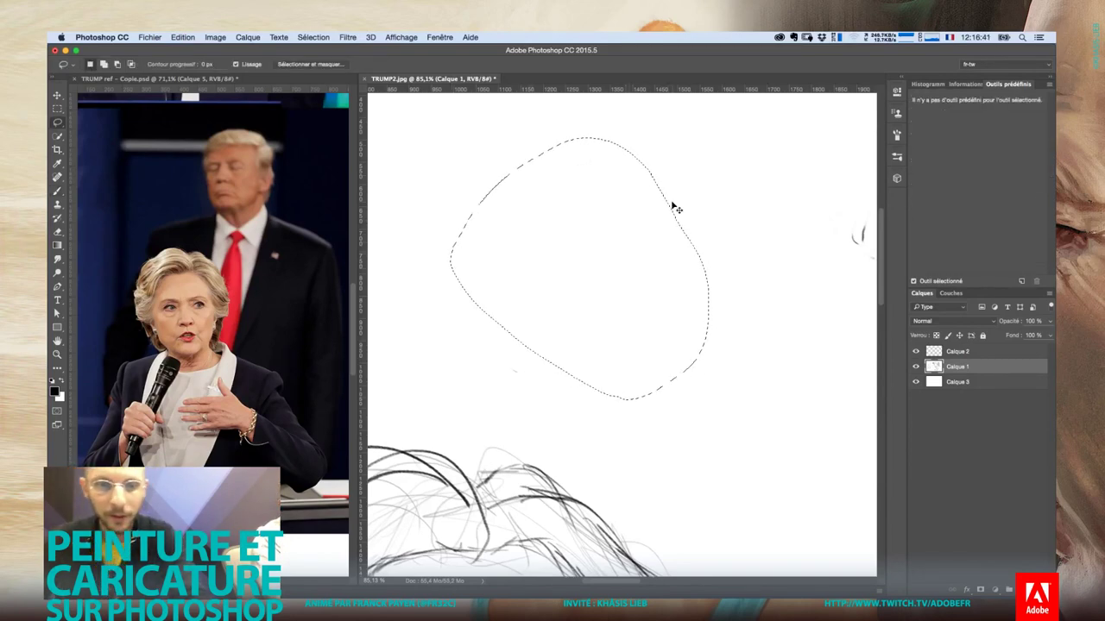
{"action": "key", "text": "super+d"}
{"action": "key", "text": "b"}
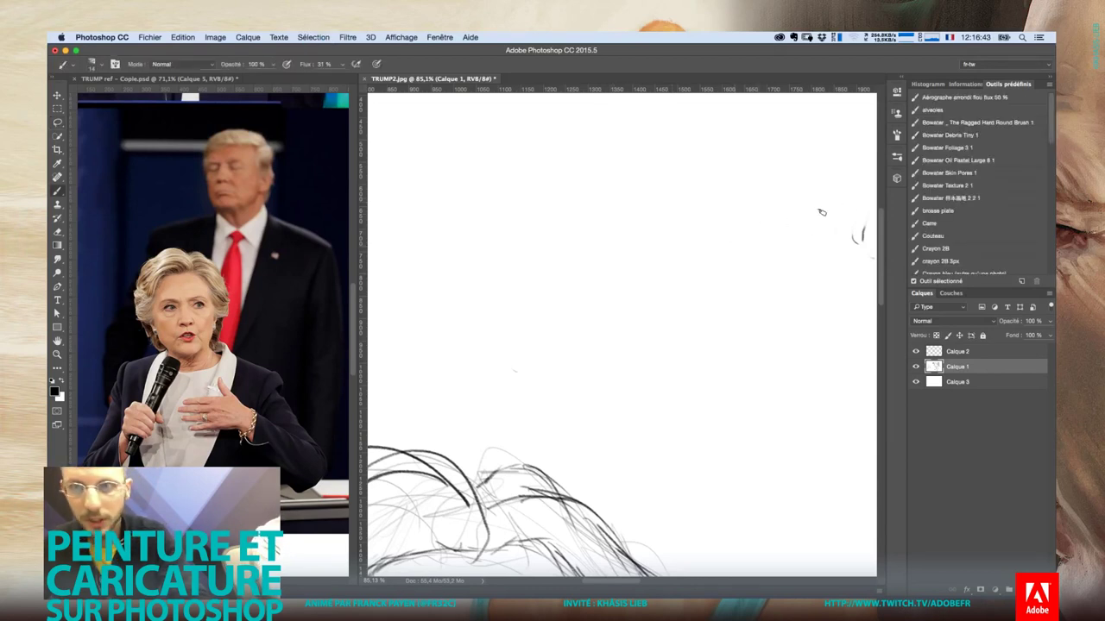
{"action": "left_click_drag", "start_coordinate": [1052, 128], "coordinate": [1039, 265]}
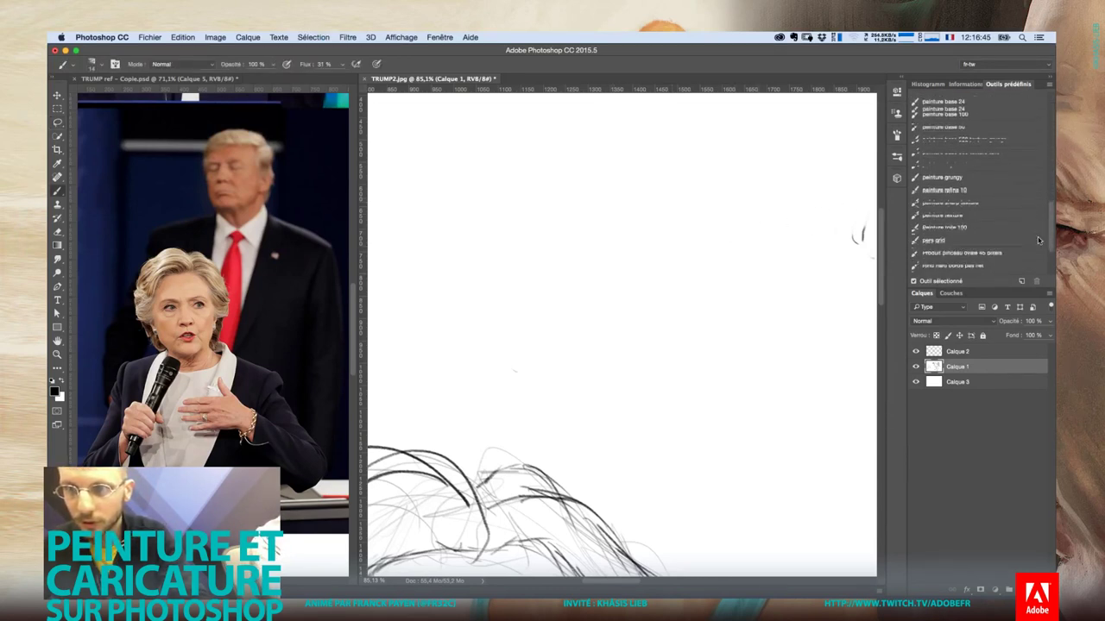
{"action": "left_click", "coordinate": [940, 269]}
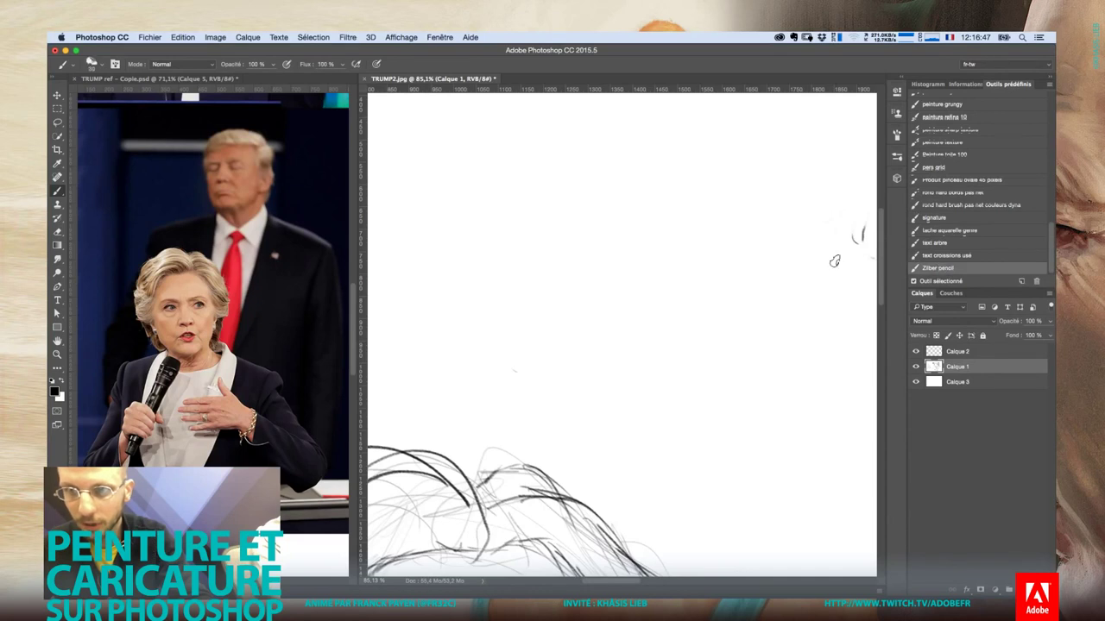
{"action": "mouse_move", "coordinate": [569, 189]}
{"action": "left_mouse_down"}
{"action": "mouse_move", "coordinate": [605, 277]}
{"action": "mouse_move", "coordinate": [634, 232]}
{"action": "mouse_move", "coordinate": [688, 270]}
{"action": "mouse_move", "coordinate": [684, 292]}
{"action": "left_mouse_up"}
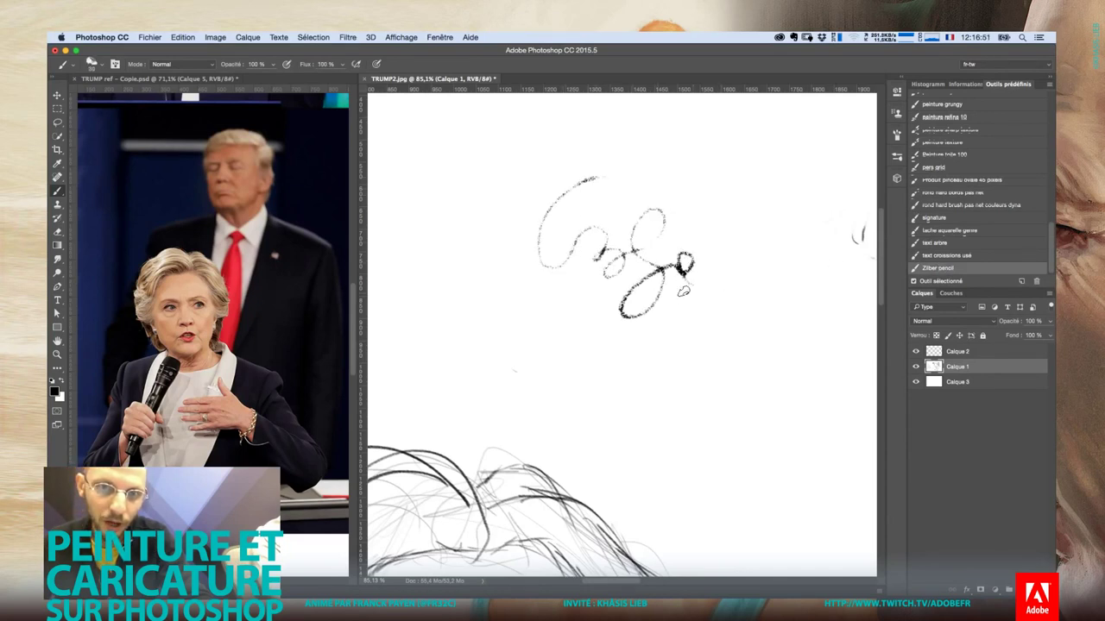
{"action": "mouse_move", "coordinate": [682, 249]}
{"action": "left_mouse_down"}
{"action": "mouse_move", "coordinate": [725, 175]}
{"action": "mouse_move", "coordinate": [690, 293]}
{"action": "mouse_move", "coordinate": [787, 231]}
{"action": "mouse_move", "coordinate": [715, 378]}
{"action": "left_mouse_up"}
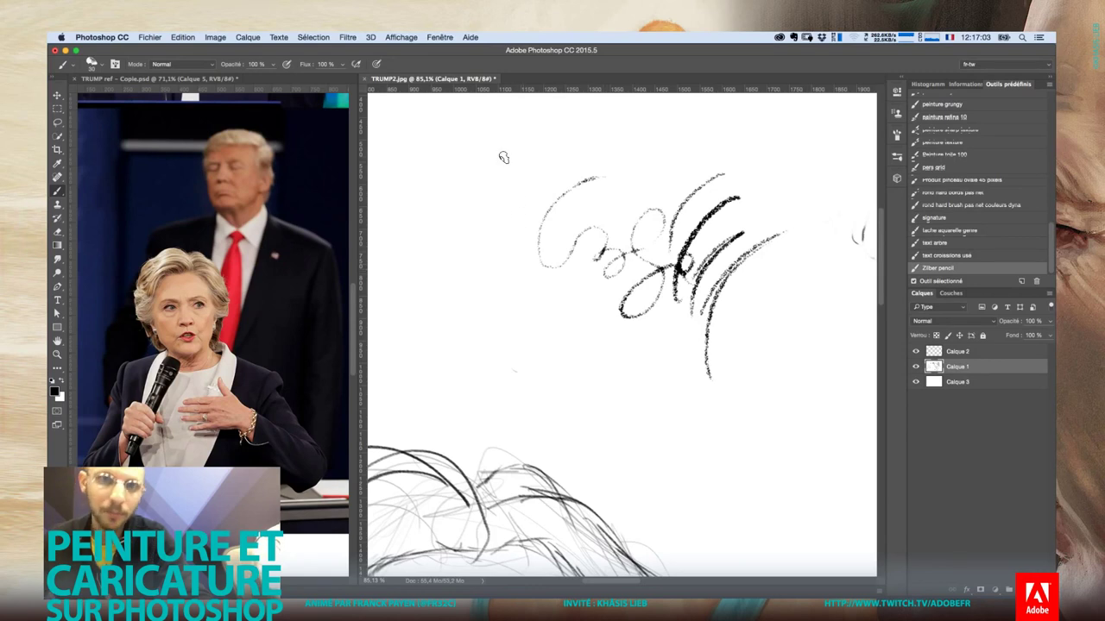
{"action": "mouse_move", "coordinate": [540, 147]}
{"action": "left_mouse_down"}
{"action": "mouse_move", "coordinate": [624, 249]}
{"action": "mouse_move", "coordinate": [551, 201]}
{"action": "mouse_move", "coordinate": [568, 134]}
{"action": "mouse_move", "coordinate": [584, 149]}
{"action": "left_mouse_up"}
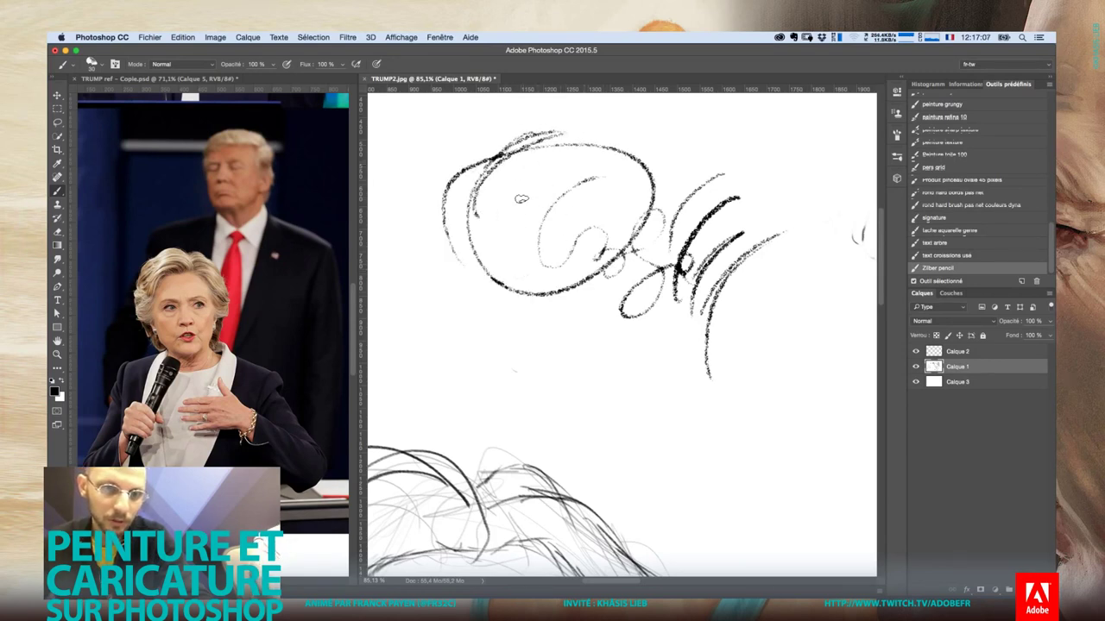
{"action": "key", "text": "l"}
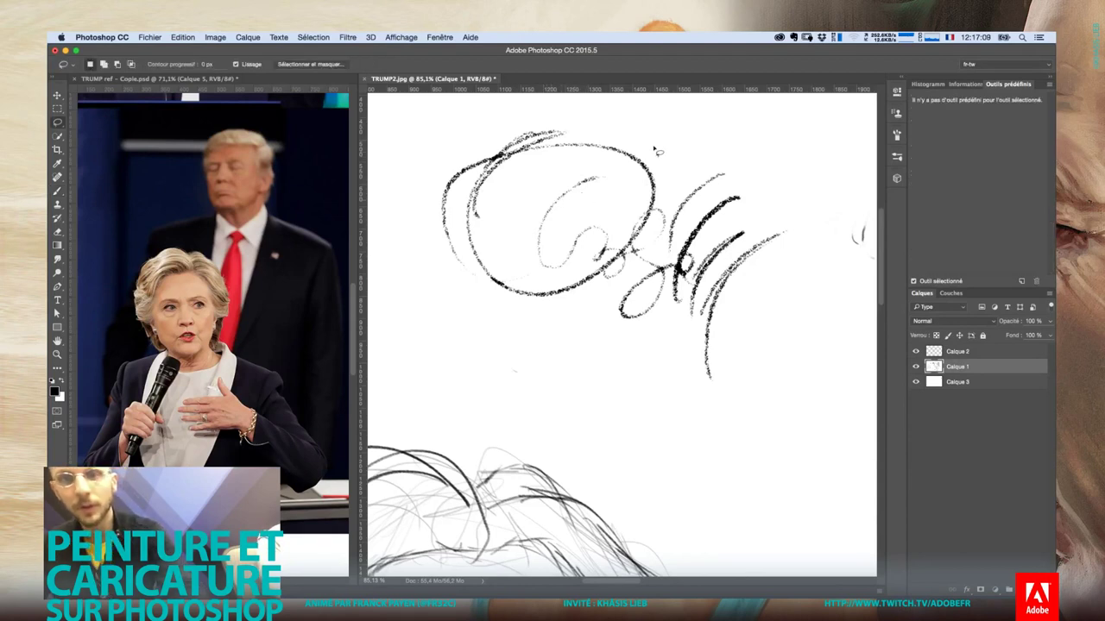
{"action": "mouse_move", "coordinate": [652, 127]}
{"action": "left_mouse_down"}
{"action": "mouse_move", "coordinate": [573, 108]}
{"action": "mouse_move", "coordinate": [438, 194]}
{"action": "mouse_move", "coordinate": [586, 363]}
{"action": "mouse_move", "coordinate": [744, 378]}
{"action": "mouse_move", "coordinate": [787, 194]}
{"action": "mouse_move", "coordinate": [669, 113]}
{"action": "left_mouse_up"}
{"action": "key", "text": "Delete"}
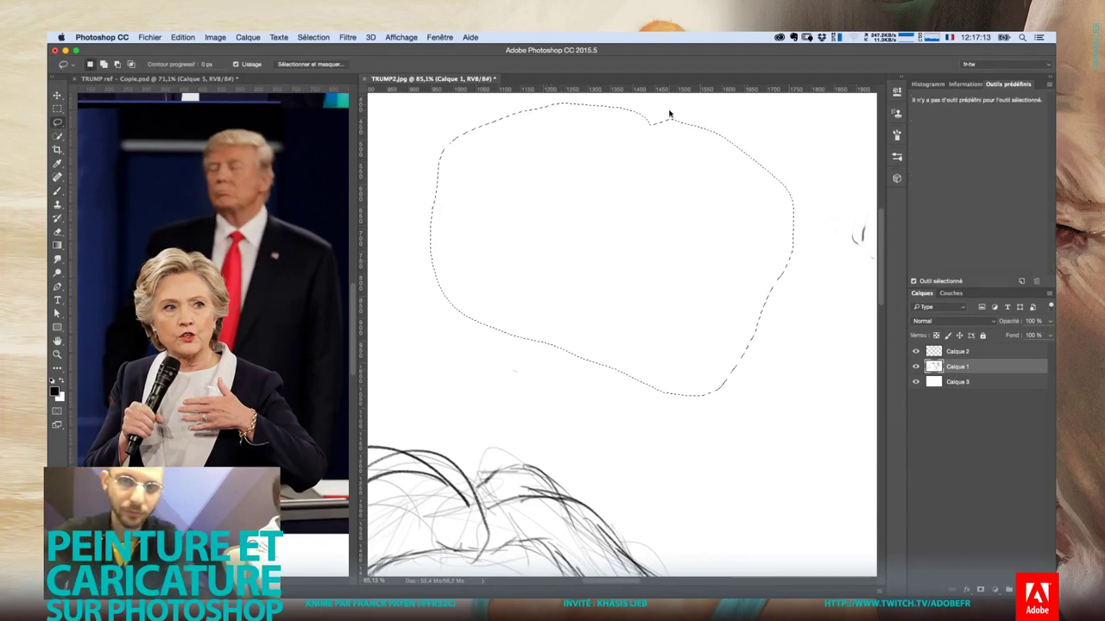
{"action": "key", "text": "ctrl+d"}
{"action": "key", "text": "b"}
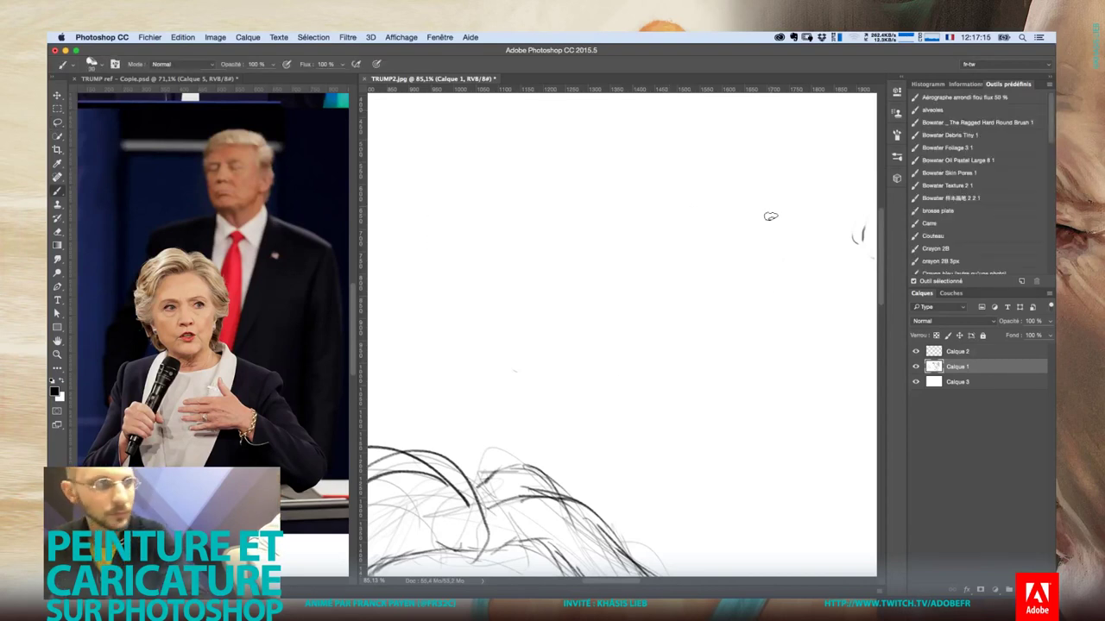
{"action": "left_click_drag", "start_coordinate": [1047, 124], "coordinate": [1051, 152]}
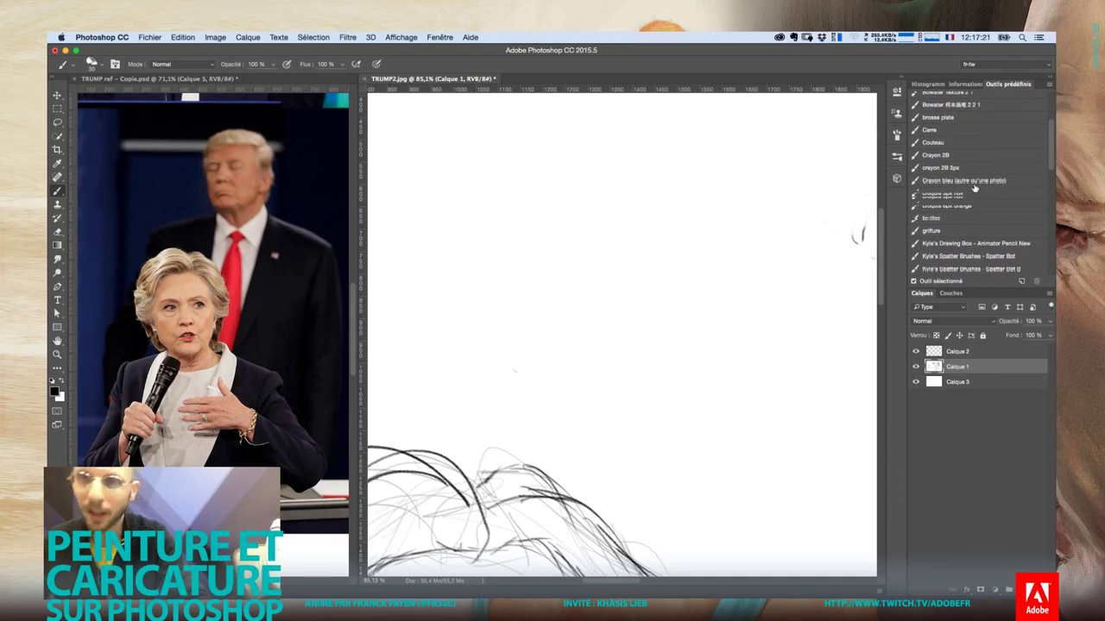
Select the Kyle's Drawing Box - Animator Pencil New preset and scroll through the Bowater presets
{"action": "left_click", "coordinate": [980, 242]}
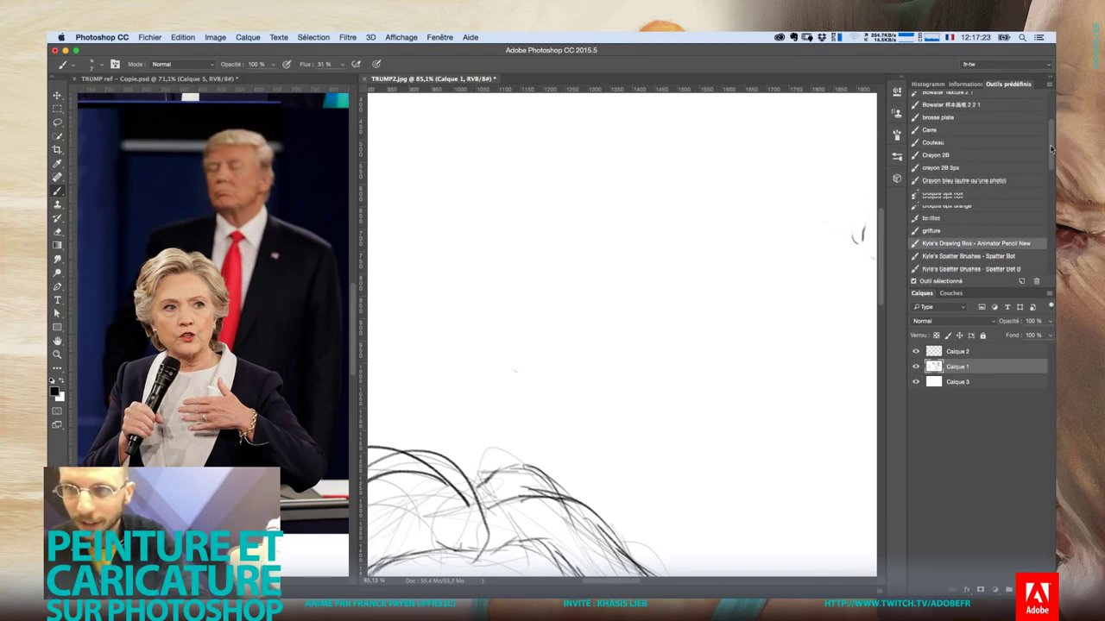
{"action": "left_click_drag", "start_coordinate": [1051, 148], "coordinate": [1052, 127]}
{"action": "scroll", "coordinate": [1038, 143], "scroll_direction": "up", "scroll_amount": 1}
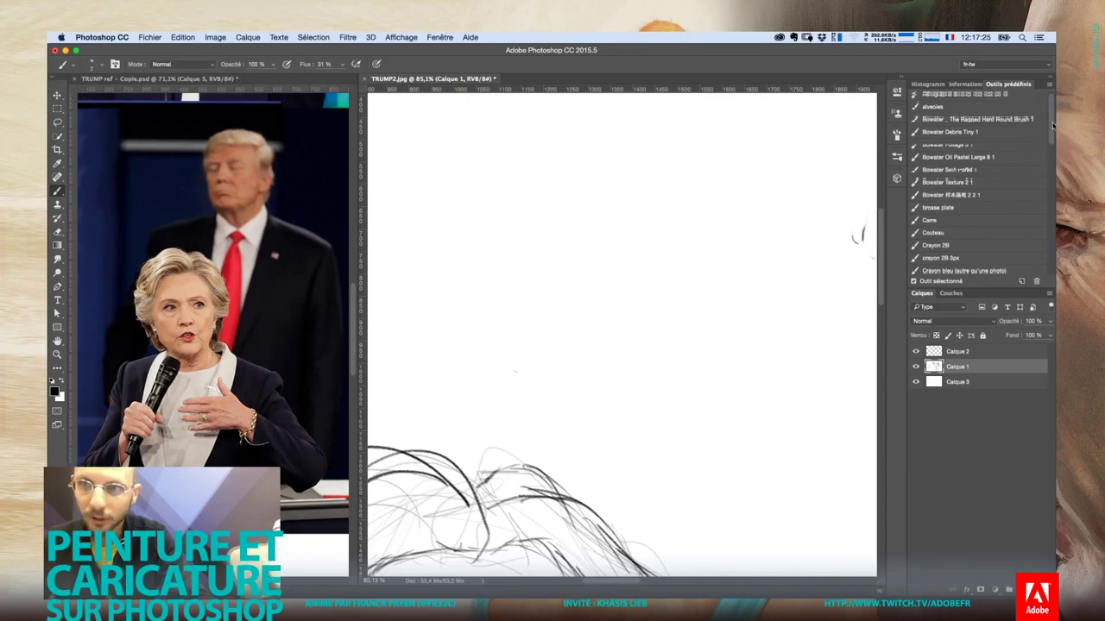
{"action": "left_click_drag", "start_coordinate": [1051, 123], "coordinate": [1049, 159]}
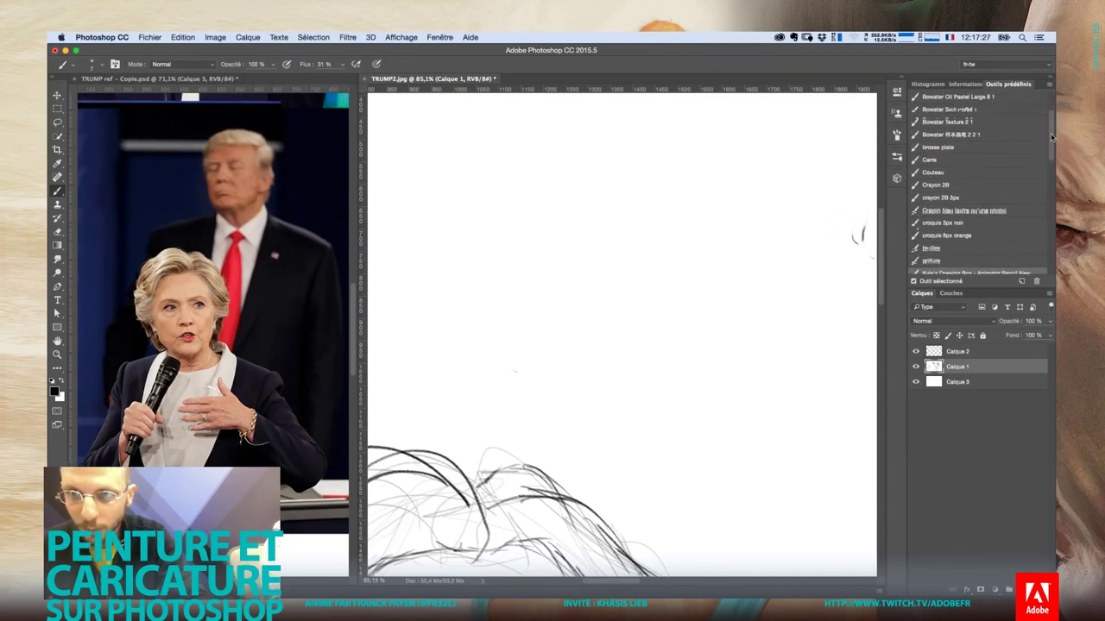
{"action": "scroll", "coordinate": [1036, 146], "scroll_direction": "up", "scroll_amount": 3}
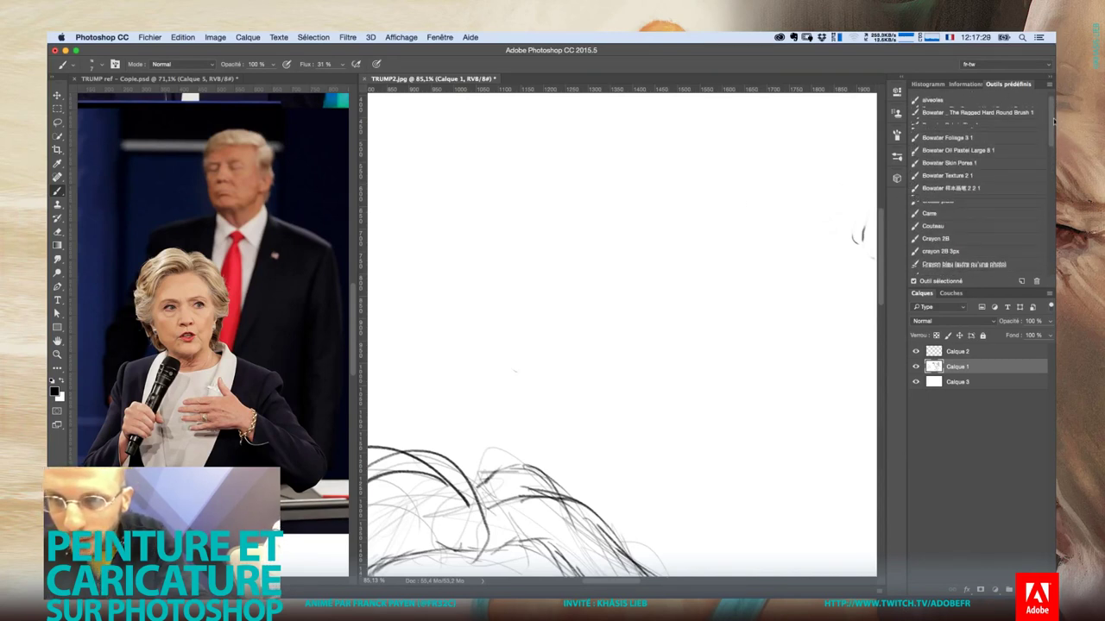
{"action": "scroll", "coordinate": [1028, 138], "scroll_direction": "up", "scroll_amount": 2}
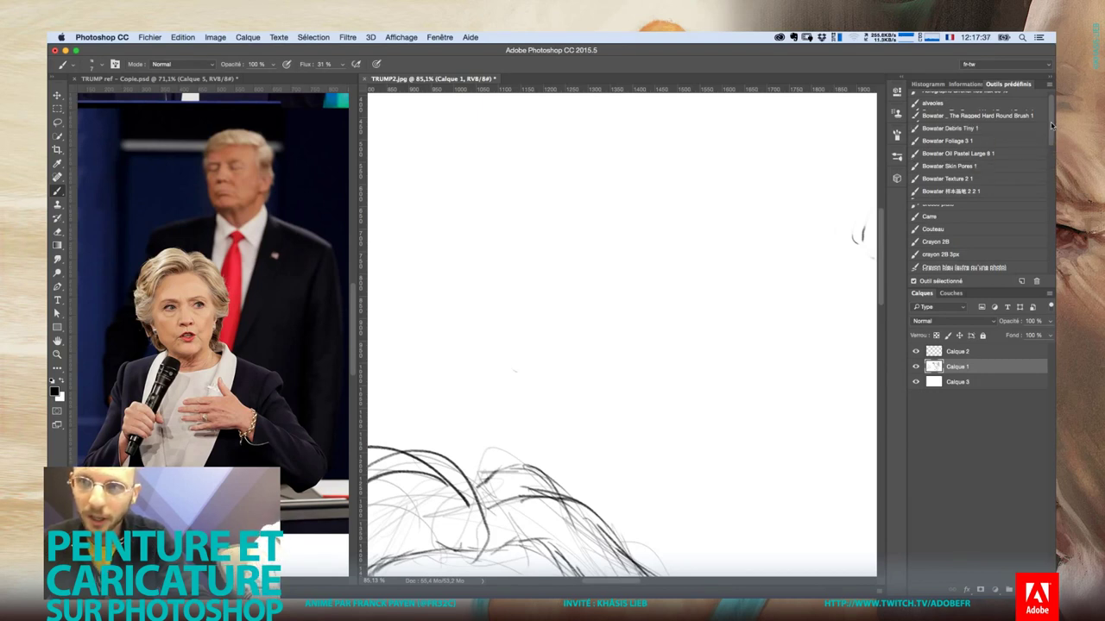
{"action": "scroll", "coordinate": [1052, 125], "scroll_direction": "up", "scroll_amount": 1}
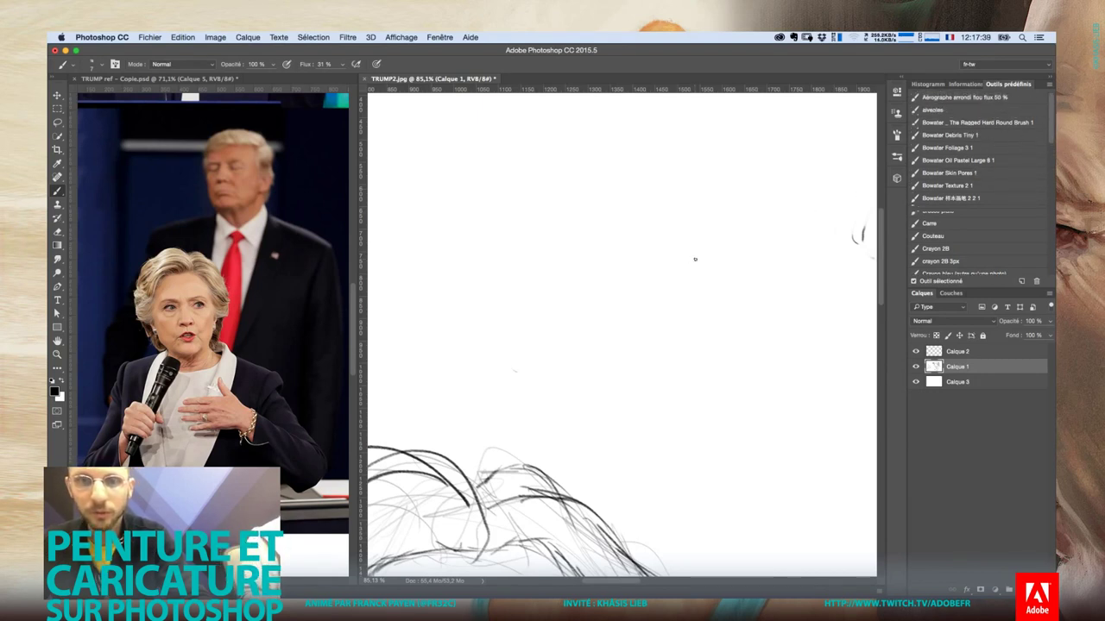
{"action": "scroll", "coordinate": [692, 259], "scroll_direction": "down", "scroll_amount": 3}
{"action": "scroll", "coordinate": [668, 262], "scroll_direction": "down", "scroll_amount": 3}
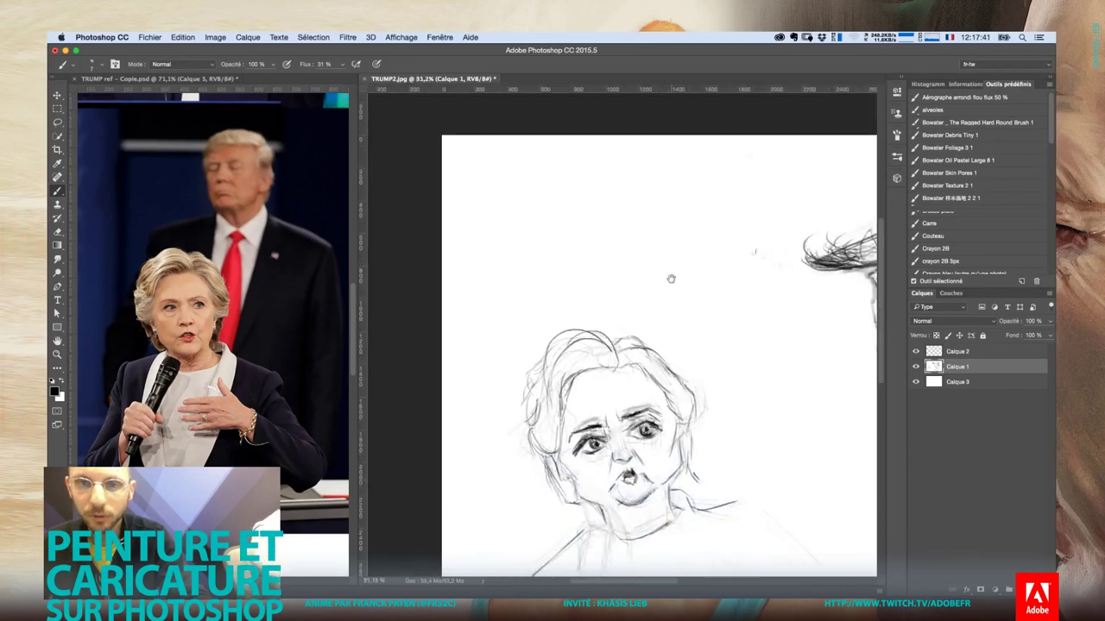
{"action": "left_click_drag", "start_coordinate": [668, 278], "coordinate": [616, 243]}
{"action": "scroll", "coordinate": [615, 244], "scroll_direction": "right", "scroll_amount": 3}
{"action": "scroll", "coordinate": [636, 291], "scroll_direction": "down", "scroll_amount": 2}
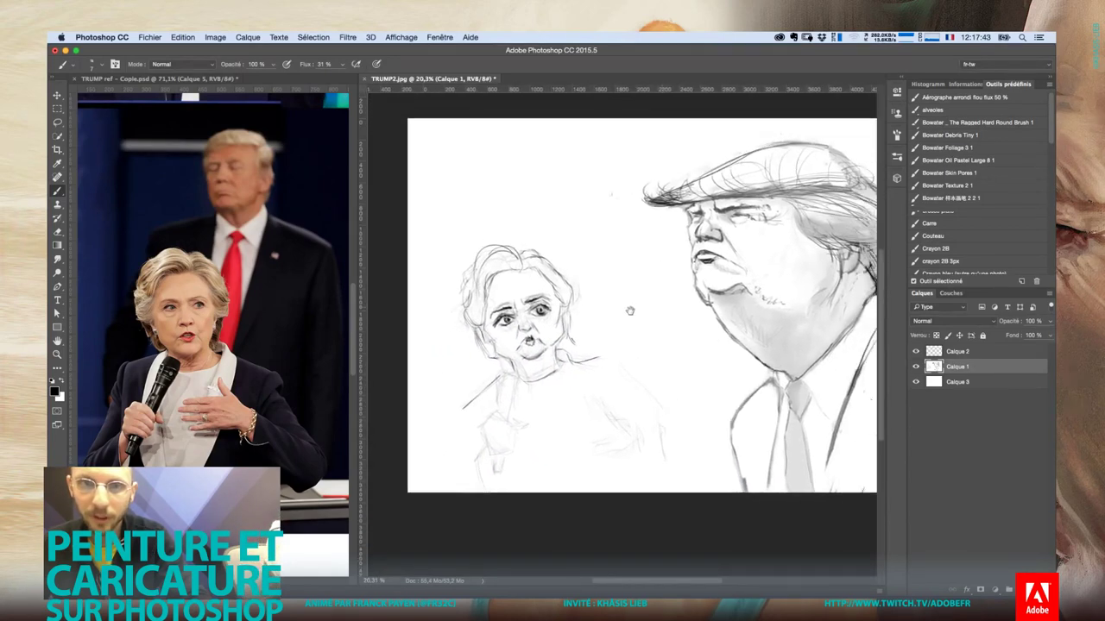
{"action": "scroll", "coordinate": [635, 312], "scroll_direction": "down", "scroll_amount": 2}
{"action": "scroll", "coordinate": [544, 407], "scroll_direction": "right", "scroll_amount": 2}
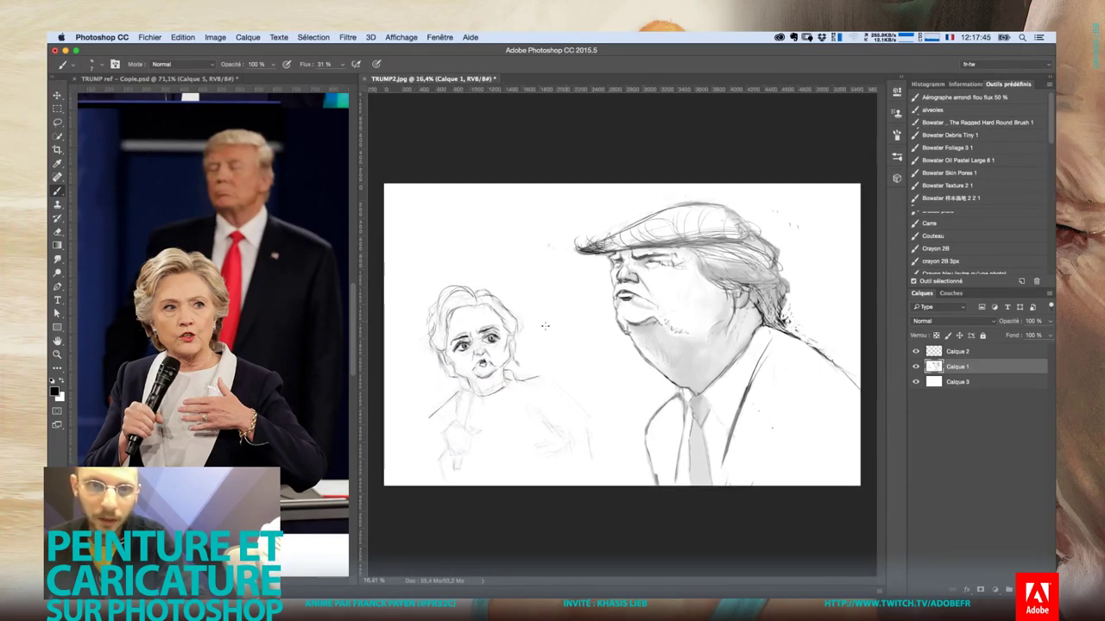
{"action": "key", "text": "super+space"}
{"action": "scroll", "coordinate": [544, 406], "scroll_direction": "up", "scroll_amount": 3}
{"action": "scroll", "coordinate": [545, 406], "scroll_direction": "up", "scroll_amount": 2}
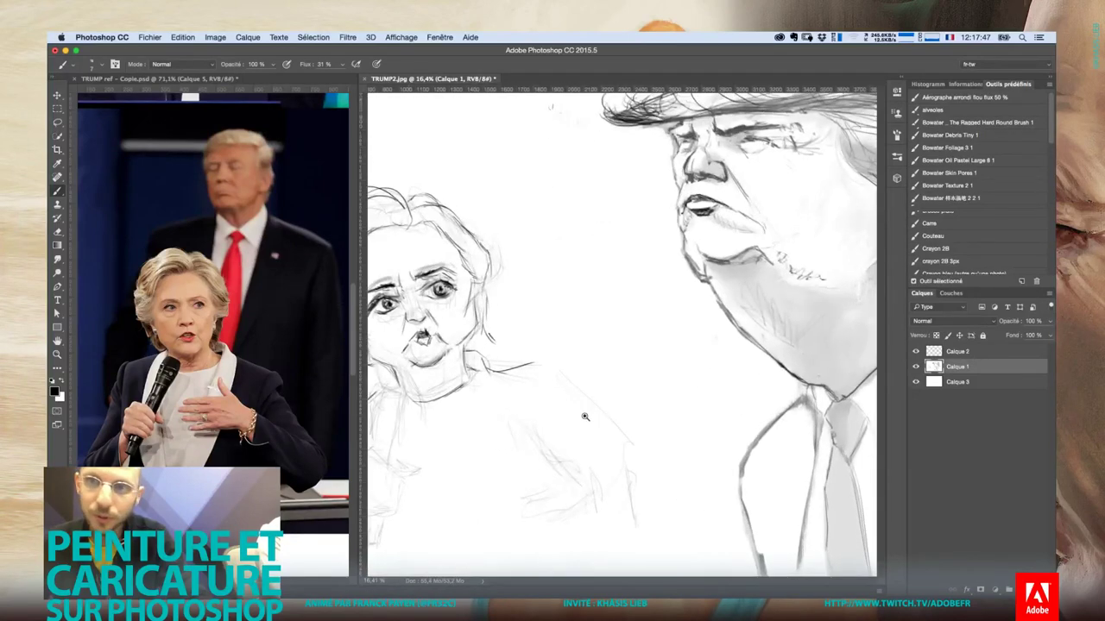
{"action": "scroll", "coordinate": [617, 350], "scroll_direction": "down", "scroll_amount": 3}
{"action": "scroll", "coordinate": [649, 339], "scroll_direction": "left", "scroll_amount": 2}
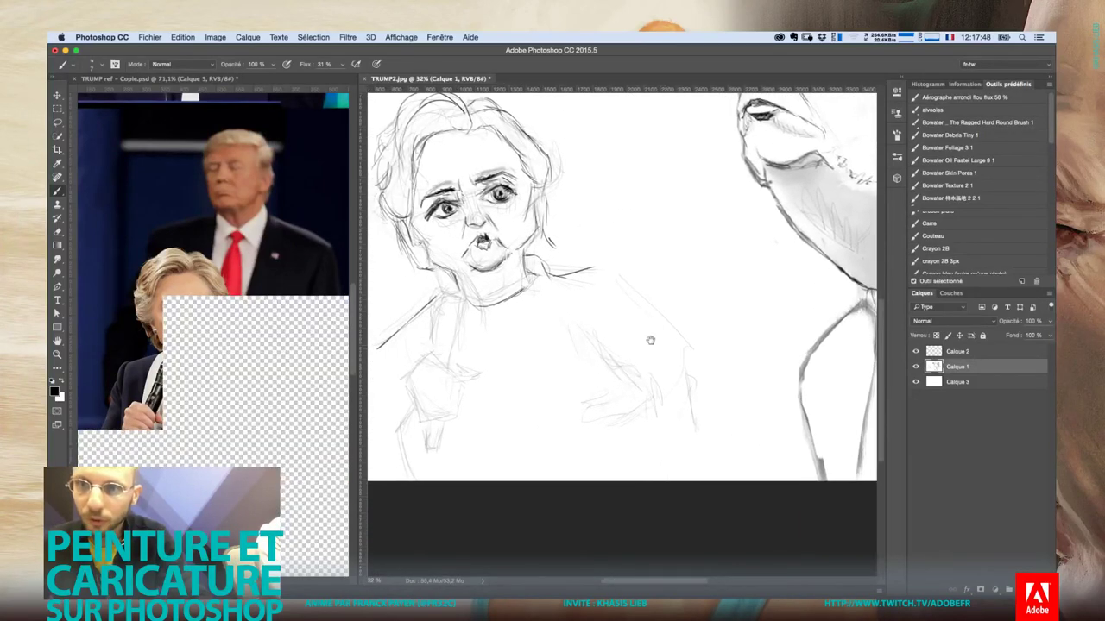
Test the Bowster Skin Pores 1 brush, delete the test marks, and browse the presets
{"action": "left_click", "coordinate": [941, 174]}
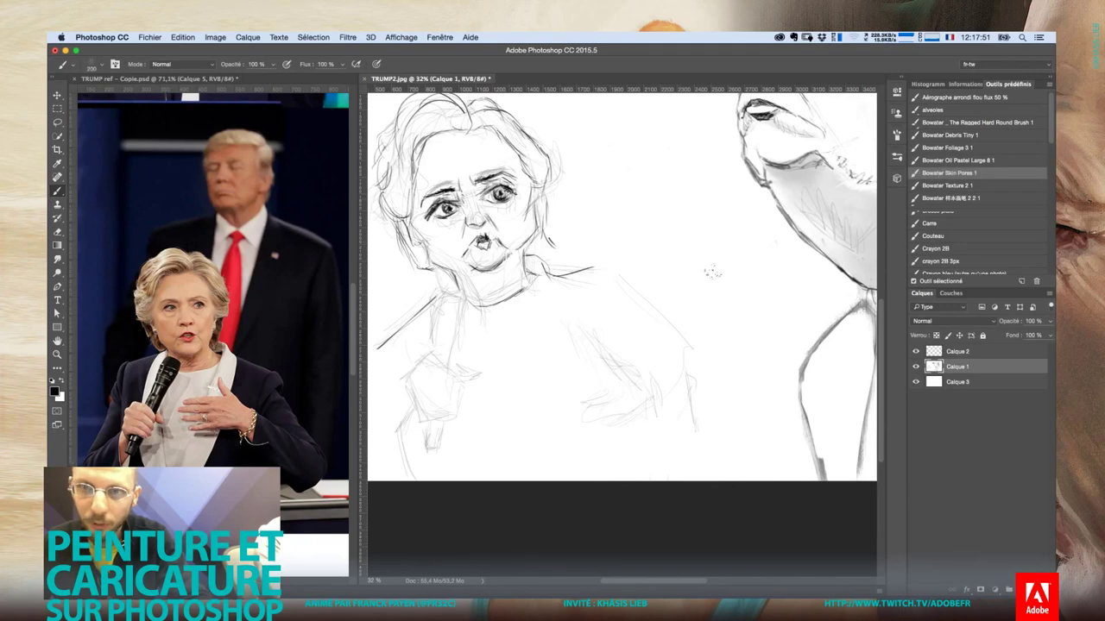
{"action": "mouse_move", "coordinate": [729, 298]}
{"action": "left_mouse_down"}
{"action": "mouse_move", "coordinate": [718, 341]}
{"action": "mouse_move", "coordinate": [779, 278]}
{"action": "left_mouse_up"}
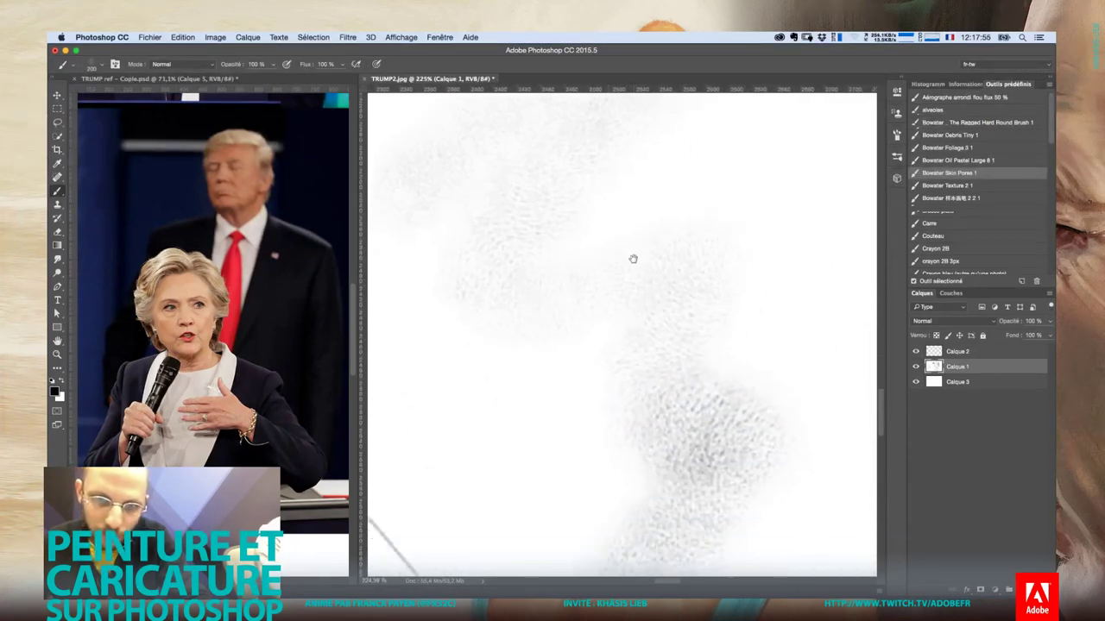
{"action": "left_click_drag", "start_coordinate": [779, 279], "coordinate": [604, 302]}
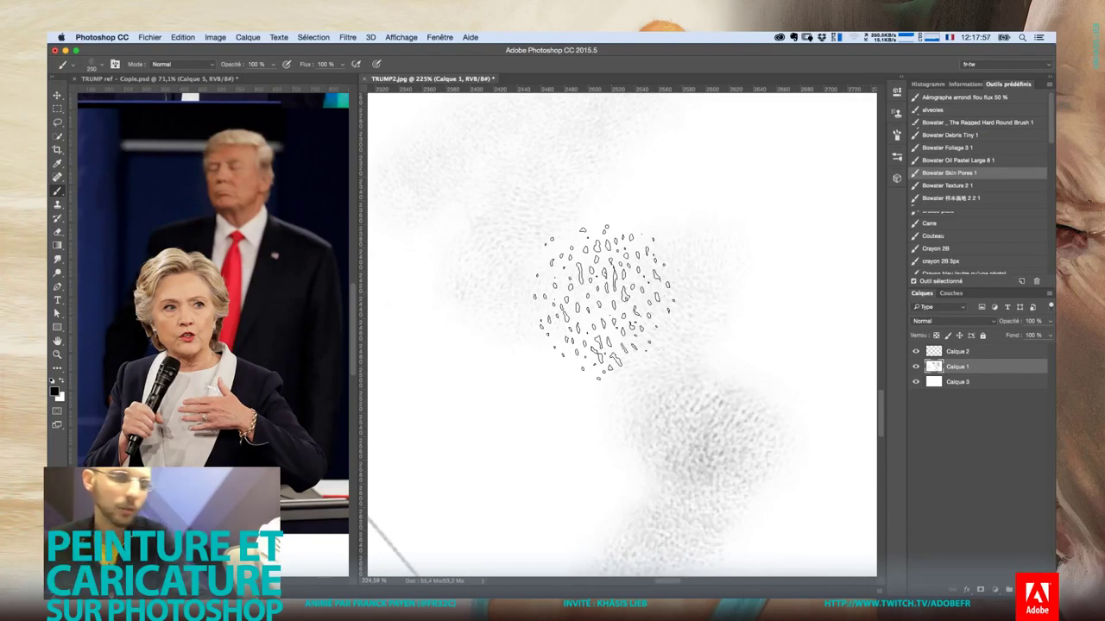
{"action": "key", "text": "Delete"}
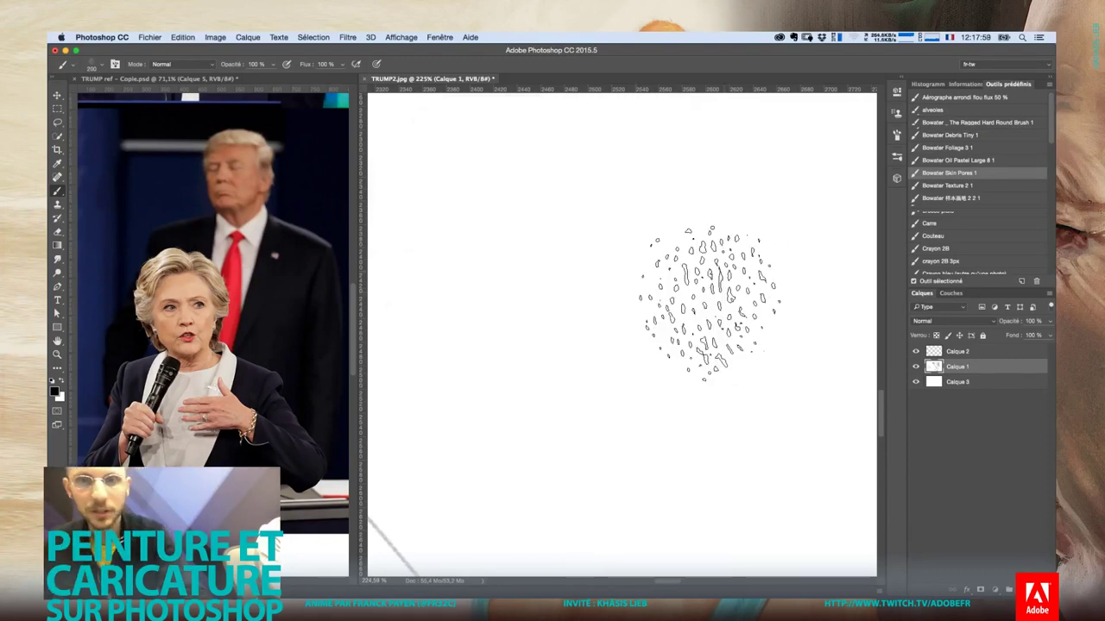
{"action": "left_click_drag", "start_coordinate": [658, 293], "coordinate": [518, 299]}
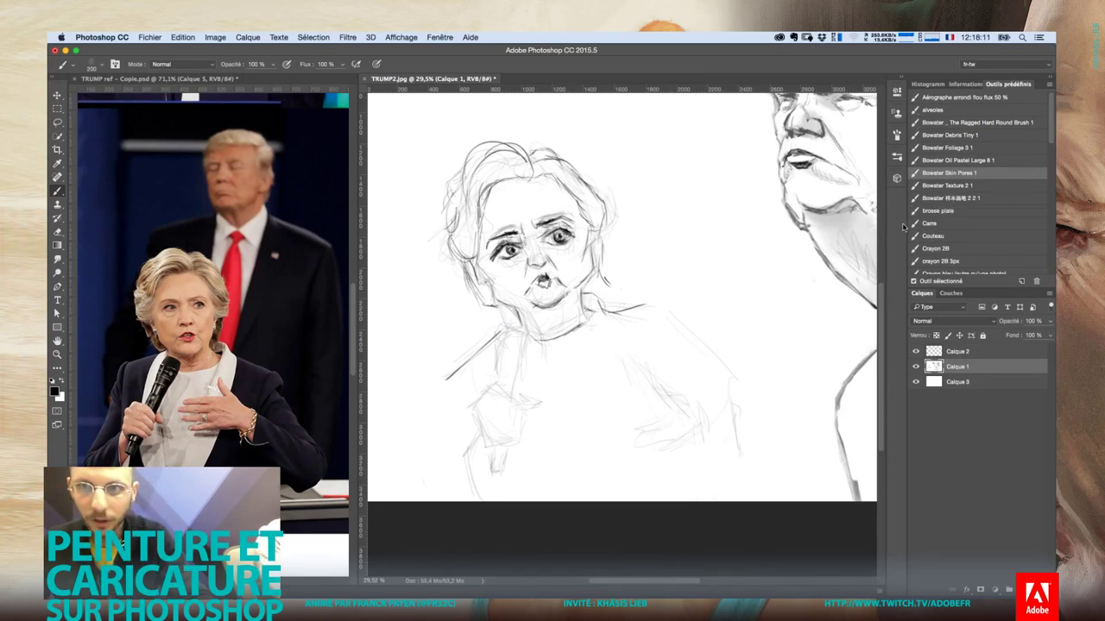
{"action": "scroll", "coordinate": [1051, 124], "scroll_direction": "down", "scroll_amount": 5}
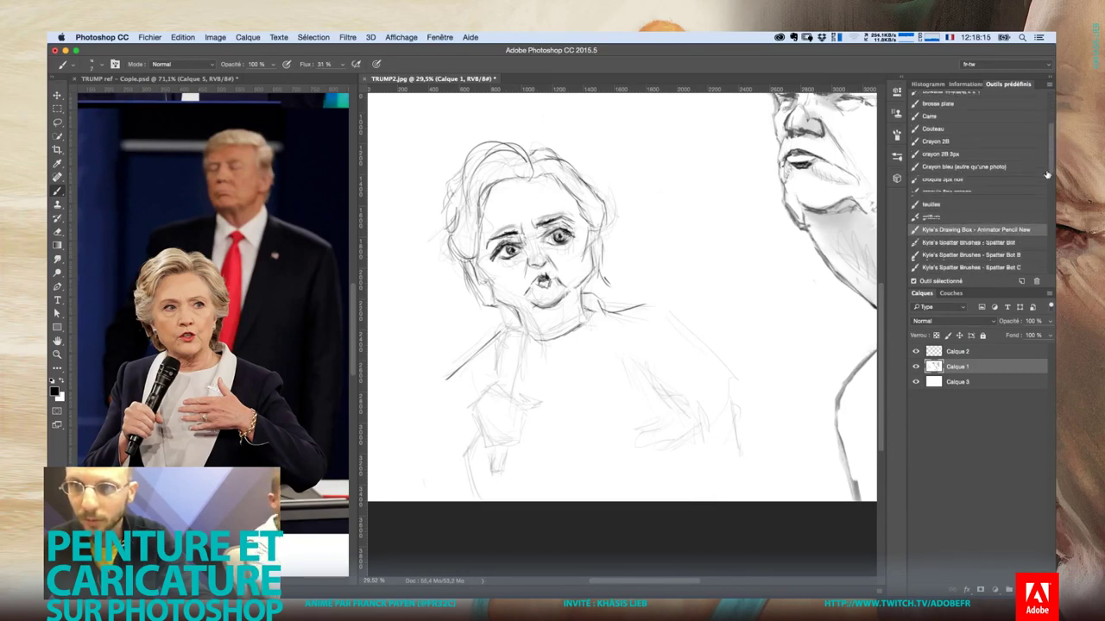
{"action": "left_click_drag", "start_coordinate": [1051, 161], "coordinate": [1051, 174]}
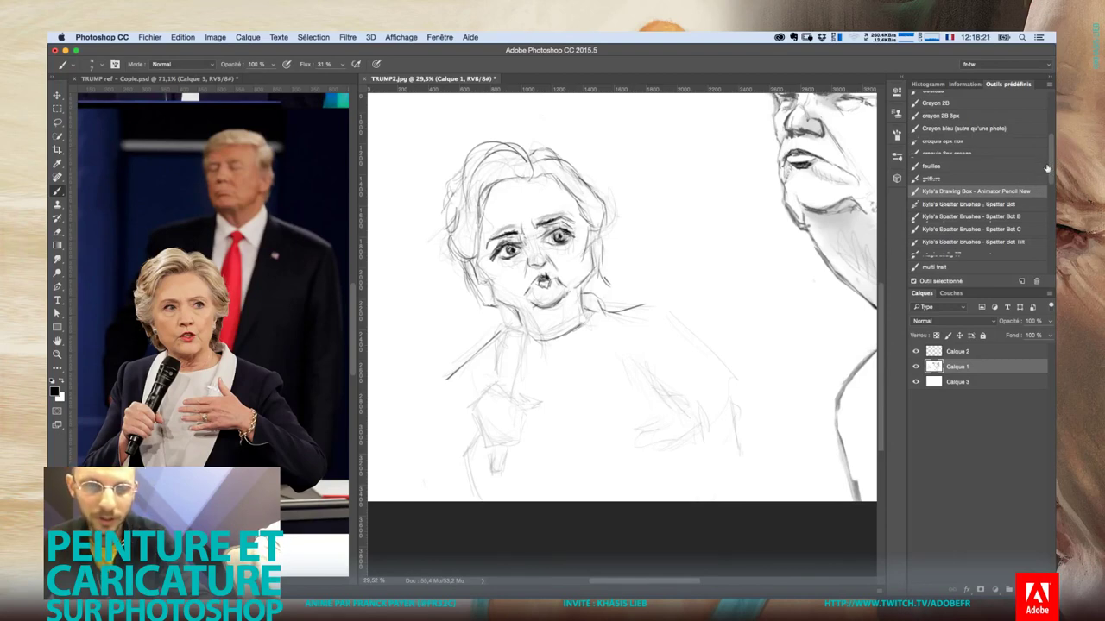
{"action": "scroll", "coordinate": [1046, 164], "scroll_direction": "down", "scroll_amount": 1}
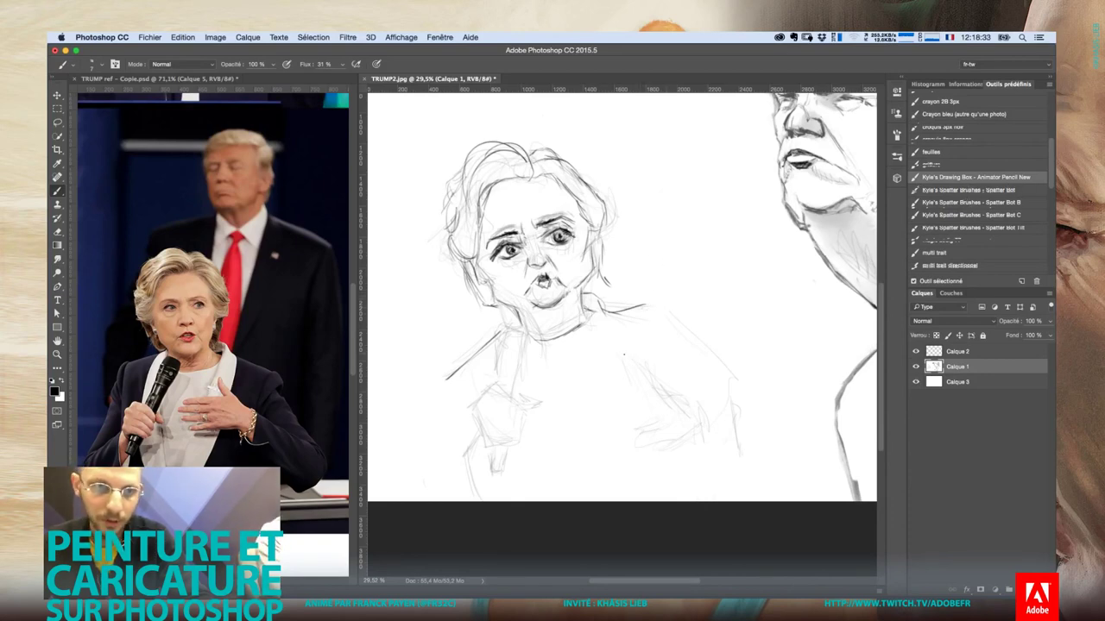
Browse the reference photo collage, then return to the caricature drawing
{"action": "left_click", "coordinate": [257, 259]}
{"action": "scroll", "coordinate": [257, 263], "scroll_direction": "up", "scroll_amount": 2}
{"action": "scroll", "coordinate": [257, 272], "scroll_direction": "up", "scroll_amount": 5}
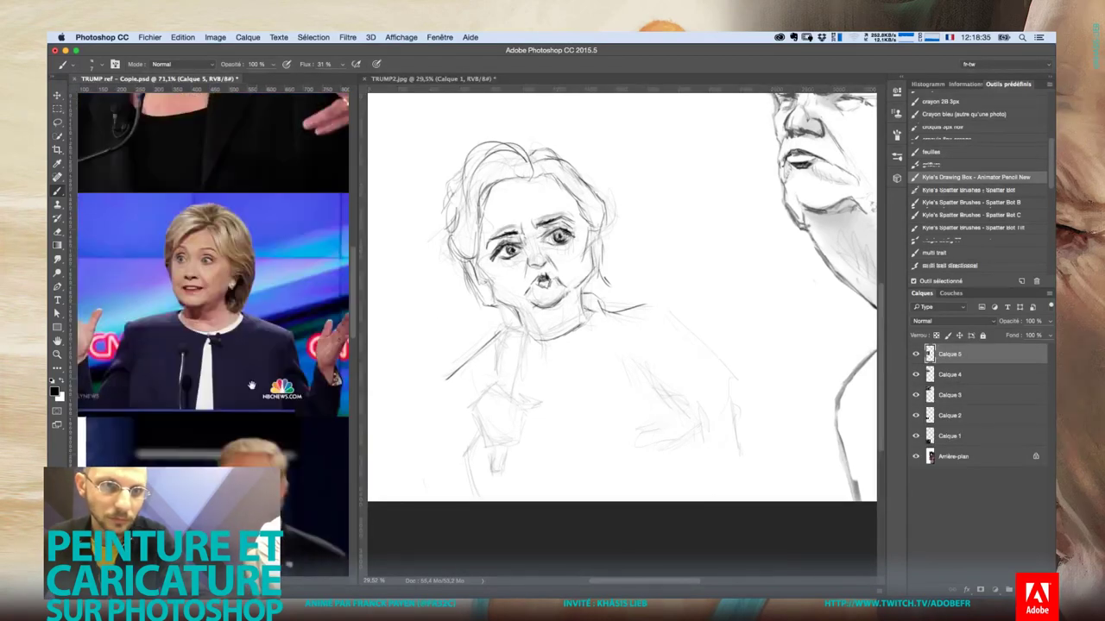
{"action": "scroll", "coordinate": [257, 280], "scroll_direction": "up", "scroll_amount": 2}
{"action": "scroll", "coordinate": [257, 281], "scroll_direction": "up", "scroll_amount": 5}
{"action": "scroll", "coordinate": [276, 311], "scroll_direction": "up", "scroll_amount": 3}
{"action": "scroll", "coordinate": [311, 345], "scroll_direction": "up", "scroll_amount": 3}
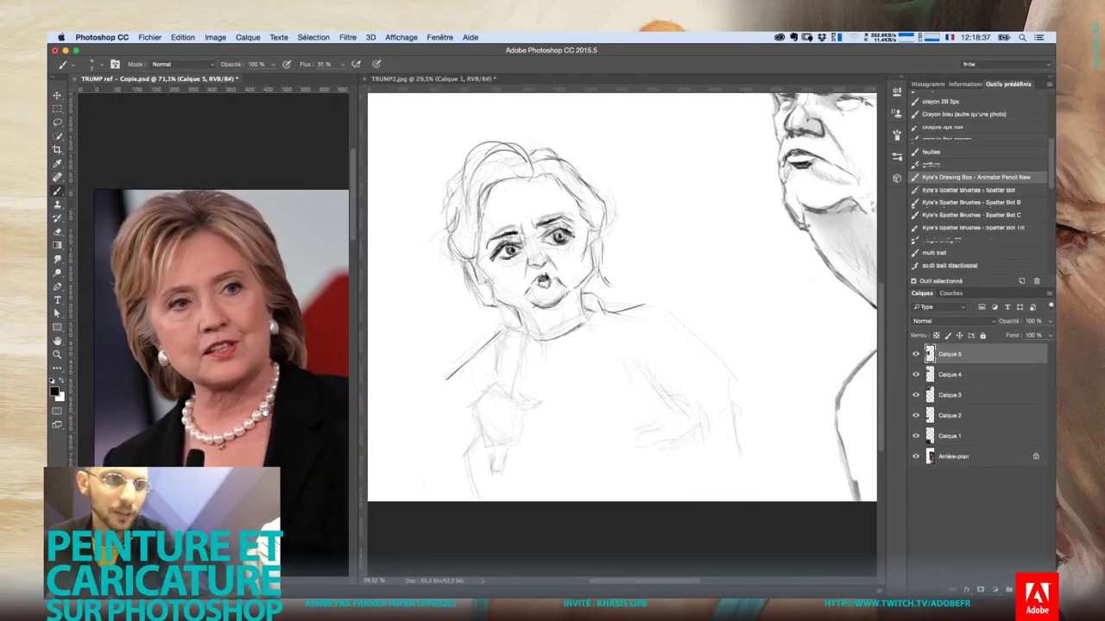
{"action": "left_click", "coordinate": [549, 306]}
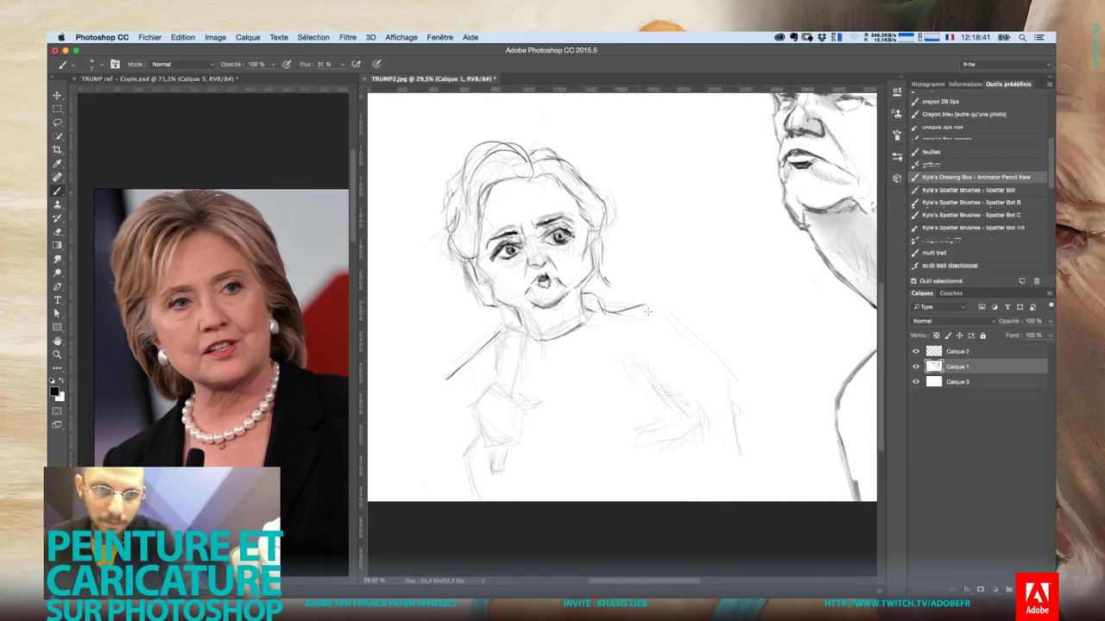
Frame Hillary's hand gesture in the reference, then sketch a faint line on her torso
{"action": "left_click", "coordinate": [324, 354]}
{"action": "scroll", "coordinate": [276, 371], "scroll_direction": "down", "scroll_amount": 3}
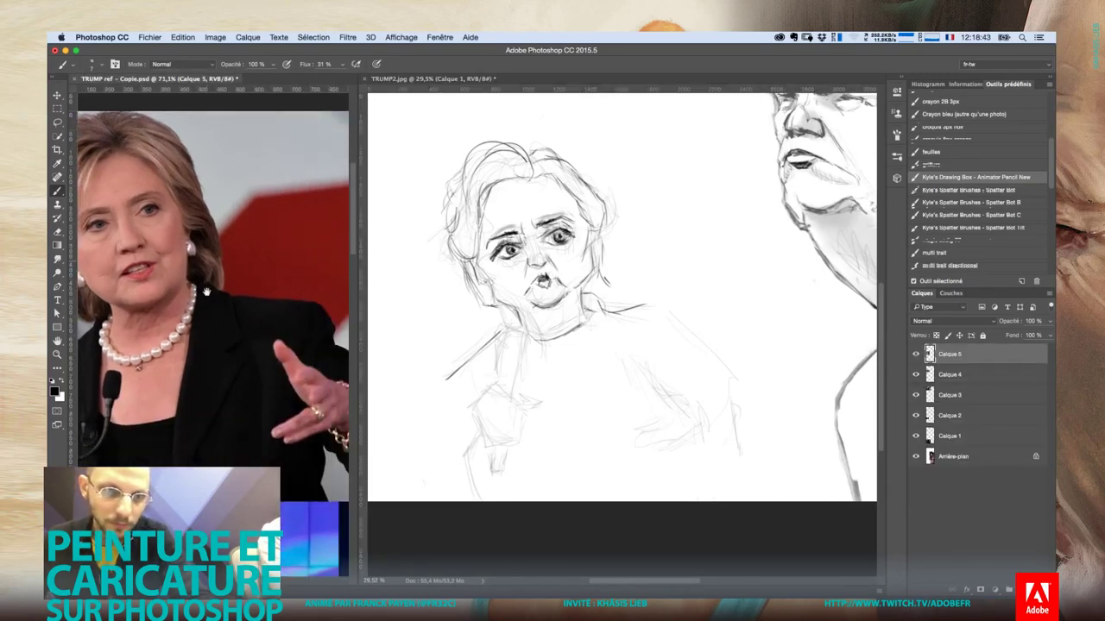
{"action": "scroll", "coordinate": [263, 363], "scroll_direction": "down", "scroll_amount": 2}
{"action": "scroll", "coordinate": [252, 355], "scroll_direction": "down", "scroll_amount": 2}
{"action": "left_click_drag", "start_coordinate": [249, 352], "coordinate": [224, 335]}
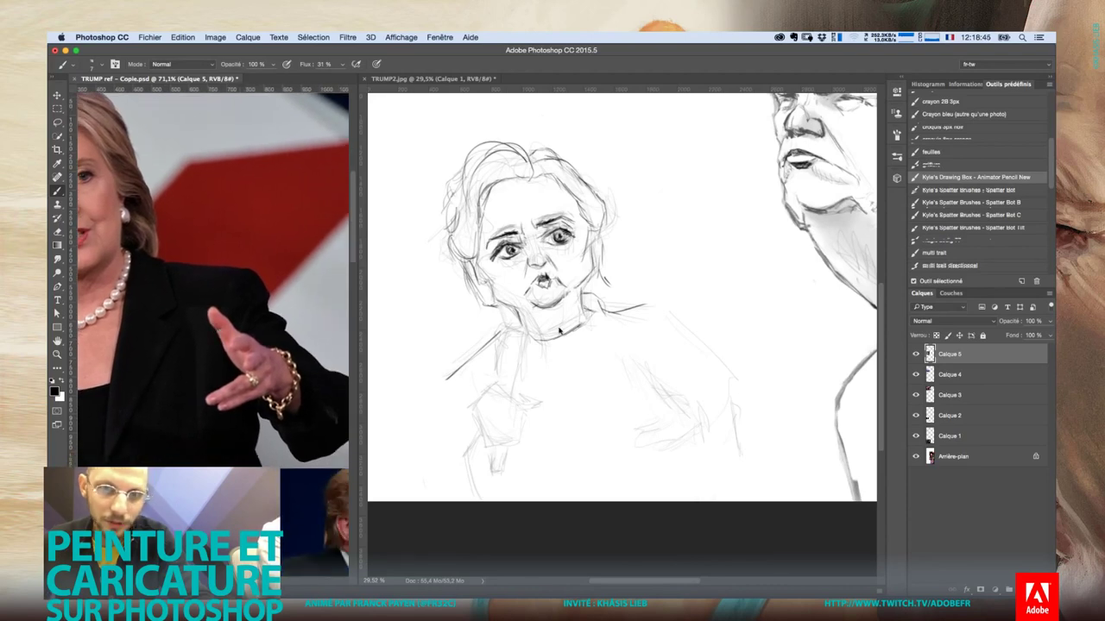
{"action": "left_click", "coordinate": [604, 330]}
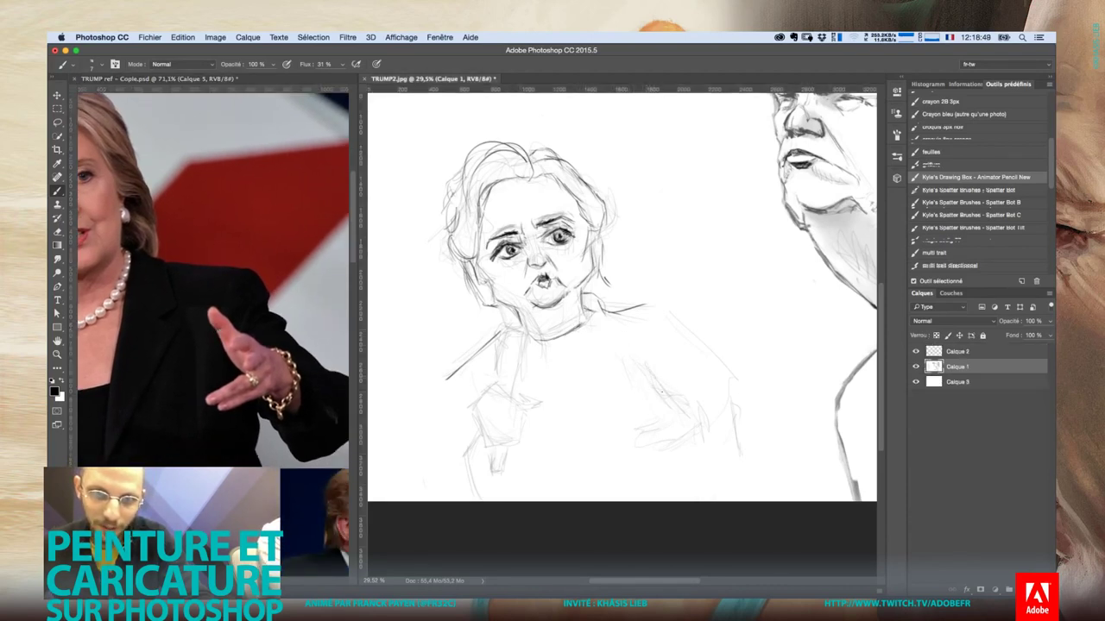
{"action": "mouse_move", "coordinate": [639, 370]}
{"action": "left_mouse_down"}
{"action": "mouse_move", "coordinate": [684, 421]}
{"action": "mouse_move", "coordinate": [678, 405]}
{"action": "left_mouse_up"}
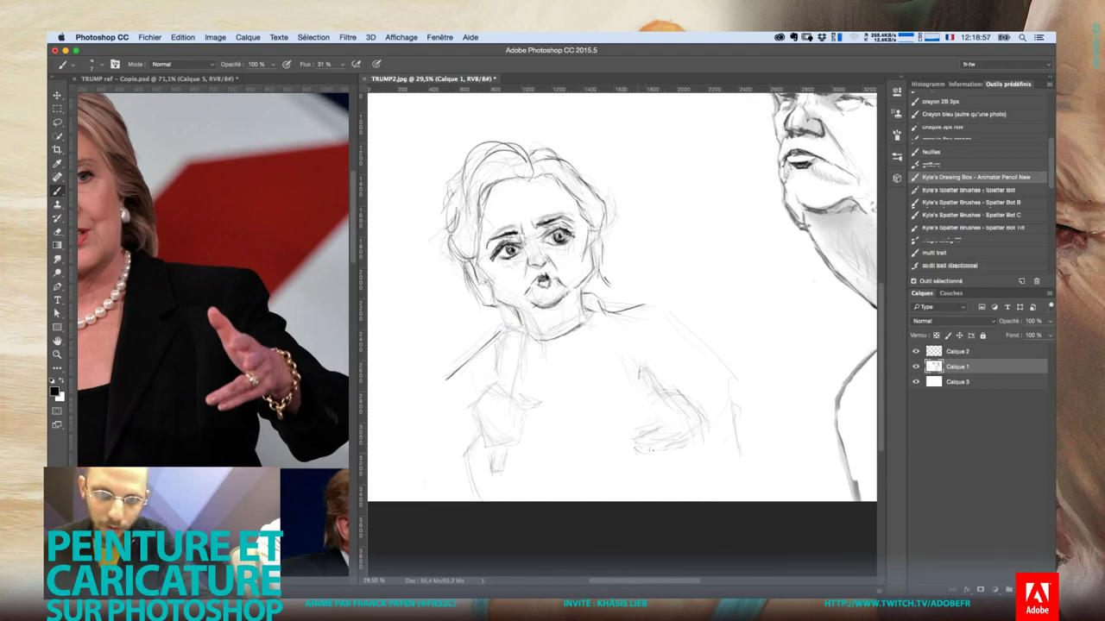
Fit the whole caricature in view and zoom into the Trump reference photos
{"action": "key", "text": "ctrl+minus"}
{"action": "key", "text": "ctrl+minus"}
{"action": "key", "text": "ctrl+minus"}
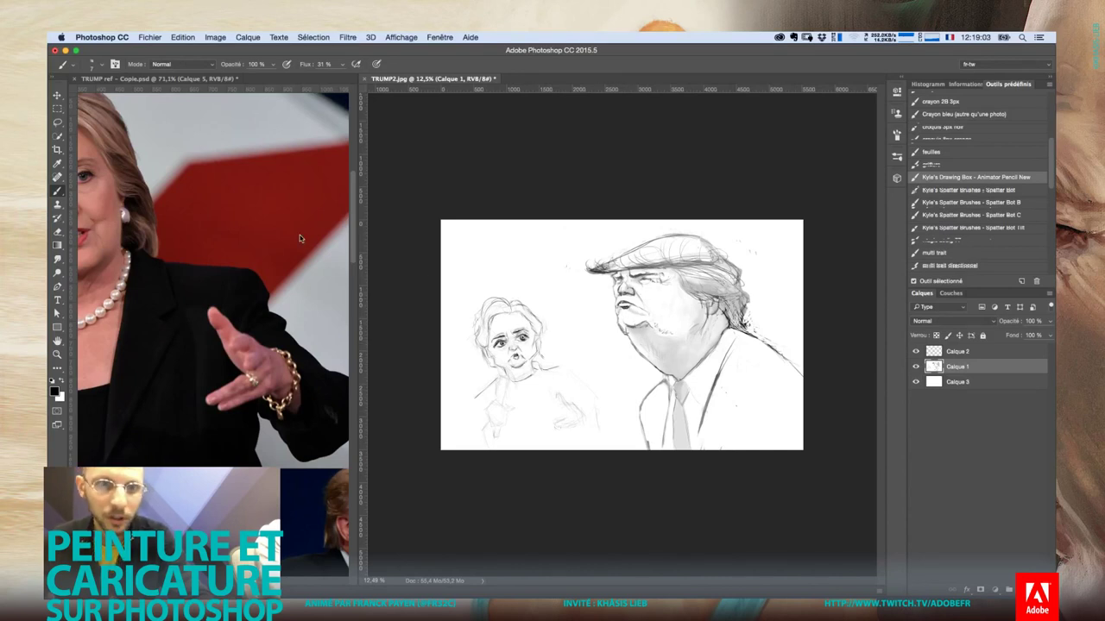
{"action": "mouse_move", "coordinate": [300, 238]}
{"action": "left_mouse_down"}
{"action": "mouse_move", "coordinate": [256, 340]}
{"action": "mouse_move", "coordinate": [164, 142]}
{"action": "left_mouse_up"}
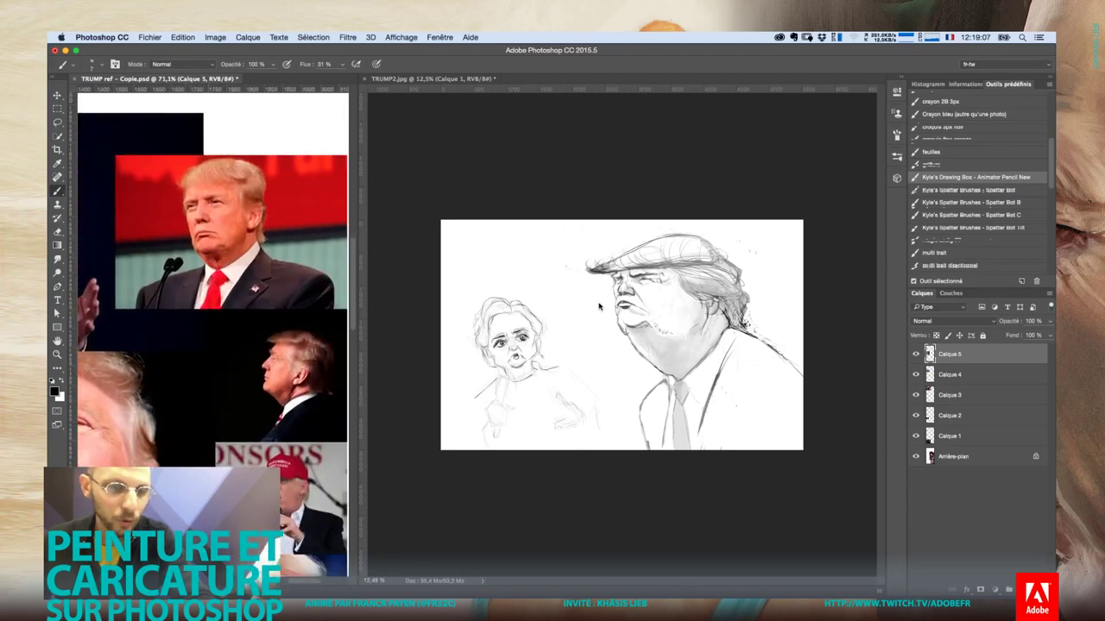
{"action": "key", "text": "super+space"}
{"action": "left_click", "coordinate": [256, 226]}
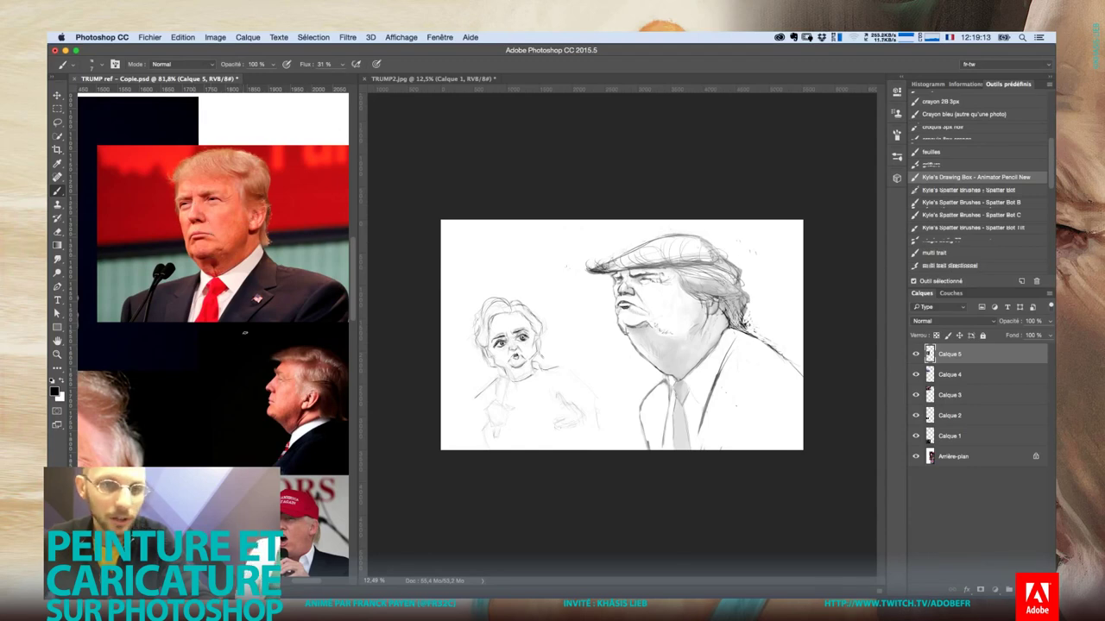
Scroll through the full Trump reference collage at 34.3%, then return to TRUMP2.jpg
{"action": "scroll", "coordinate": [244, 332], "scroll_direction": "down", "scroll_amount": 5}
{"action": "scroll", "coordinate": [240, 277], "scroll_direction": "down", "scroll_amount": 5}
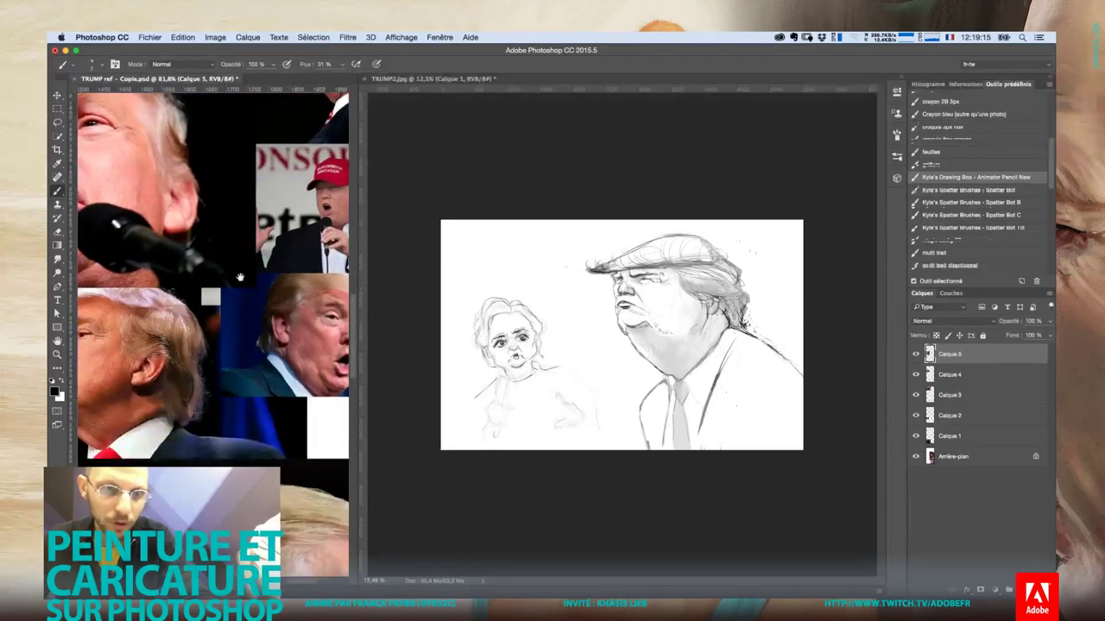
{"action": "scroll", "coordinate": [240, 277], "scroll_direction": "down", "scroll_amount": 5}
{"action": "scroll", "coordinate": [246, 285], "scroll_direction": "down", "scroll_amount": 5}
{"action": "scroll", "coordinate": [254, 293], "scroll_direction": "down", "scroll_amount": 5}
{"action": "scroll", "coordinate": [263, 302], "scroll_direction": "down", "scroll_amount": 5}
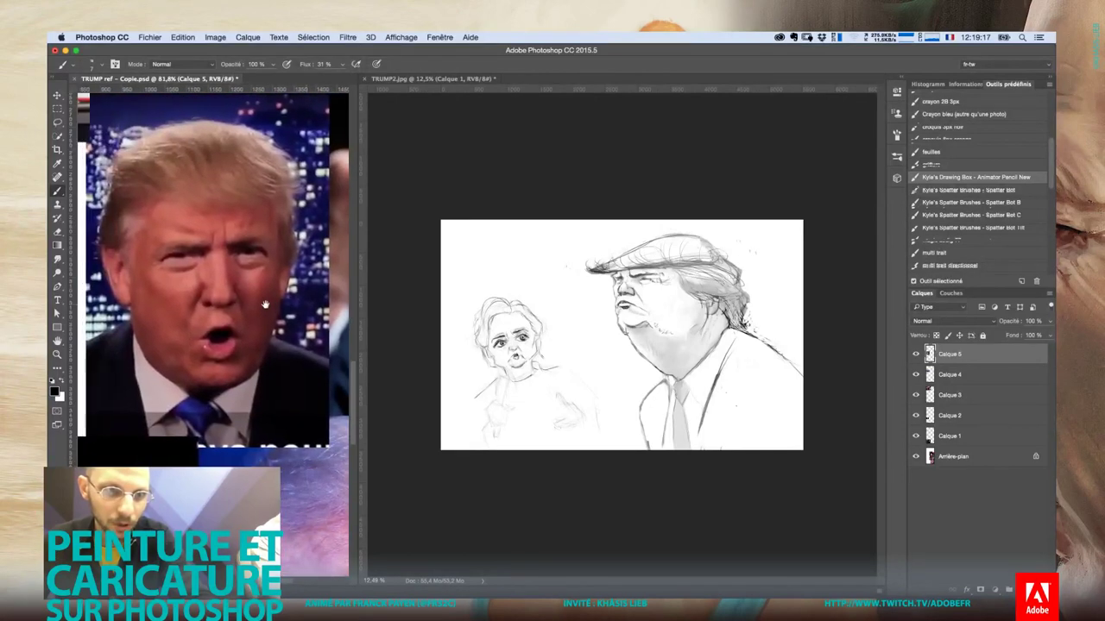
{"action": "scroll", "coordinate": [265, 305], "scroll_direction": "right", "scroll_amount": 1}
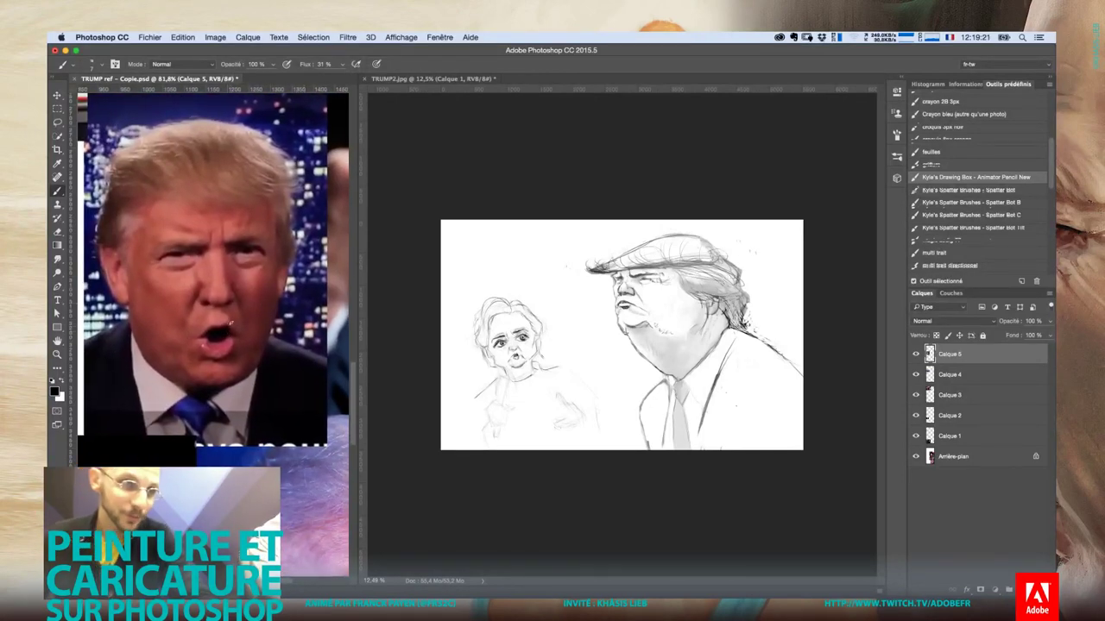
{"action": "scroll", "coordinate": [230, 272], "scroll_direction": "up", "scroll_amount": 1}
{"action": "scroll", "coordinate": [230, 272], "scroll_direction": "down", "scroll_amount": 5}
{"action": "scroll", "coordinate": [231, 281], "scroll_direction": "down", "scroll_amount": 1}
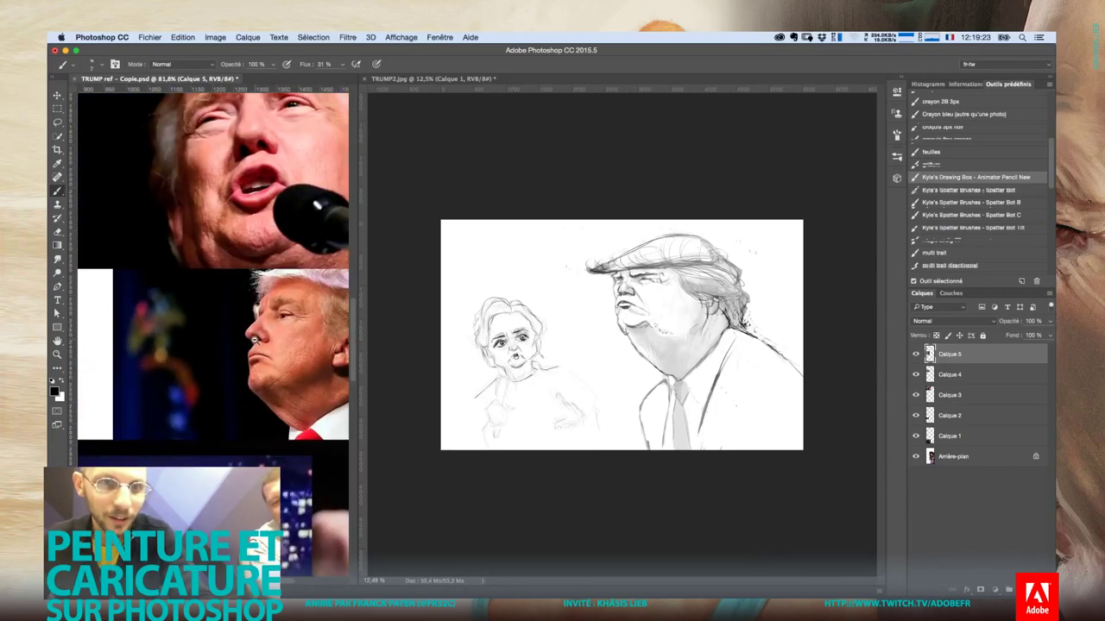
{"action": "scroll", "coordinate": [233, 289], "scroll_direction": "down", "scroll_amount": 3}
{"action": "scroll", "coordinate": [235, 300], "scroll_direction": "down", "scroll_amount": 2}
{"action": "scroll", "coordinate": [235, 299], "scroll_direction": "right", "scroll_amount": 3}
{"action": "scroll", "coordinate": [235, 299], "scroll_direction": "up", "scroll_amount": 1}
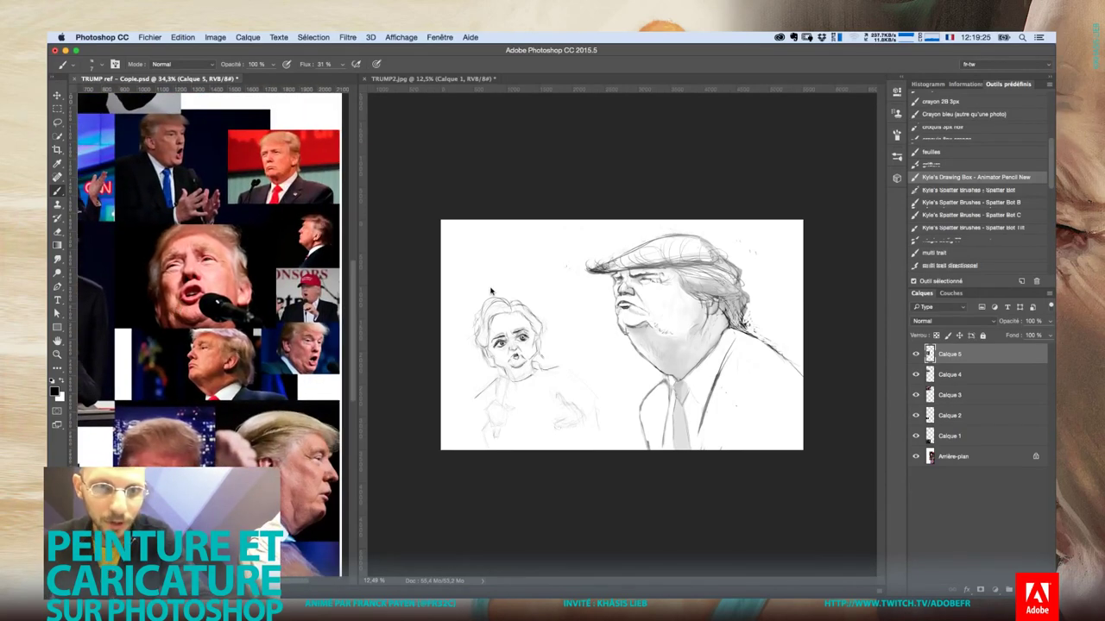
{"action": "left_click", "coordinate": [479, 202]}
Set Calque 1 to Produit (Multiply) blending and move Calque 2 below it
{"action": "left_click", "coordinate": [975, 382]}
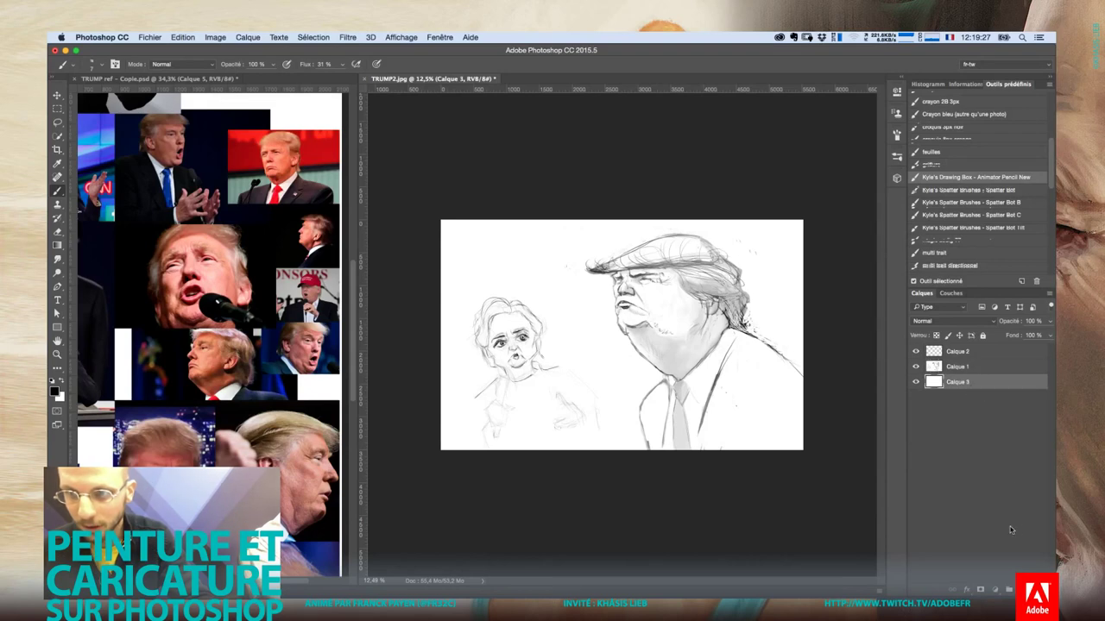
{"action": "left_click", "coordinate": [973, 366]}
{"action": "left_click", "coordinate": [947, 321]}
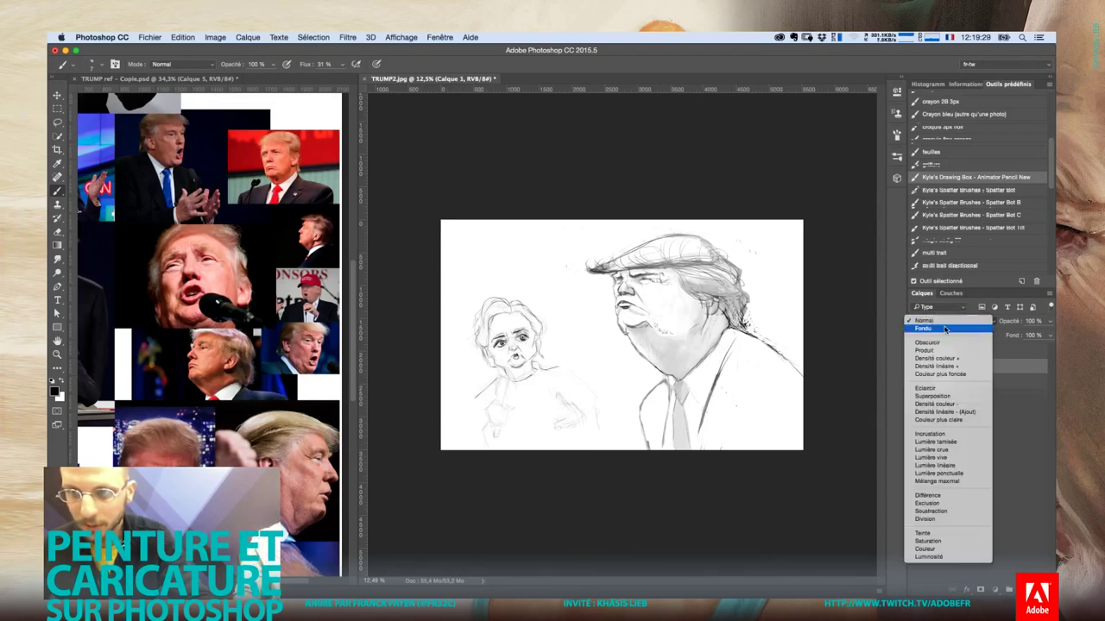
{"action": "left_click", "coordinate": [963, 367]}
{"action": "left_click_drag", "start_coordinate": [958, 352], "coordinate": [956, 369]}
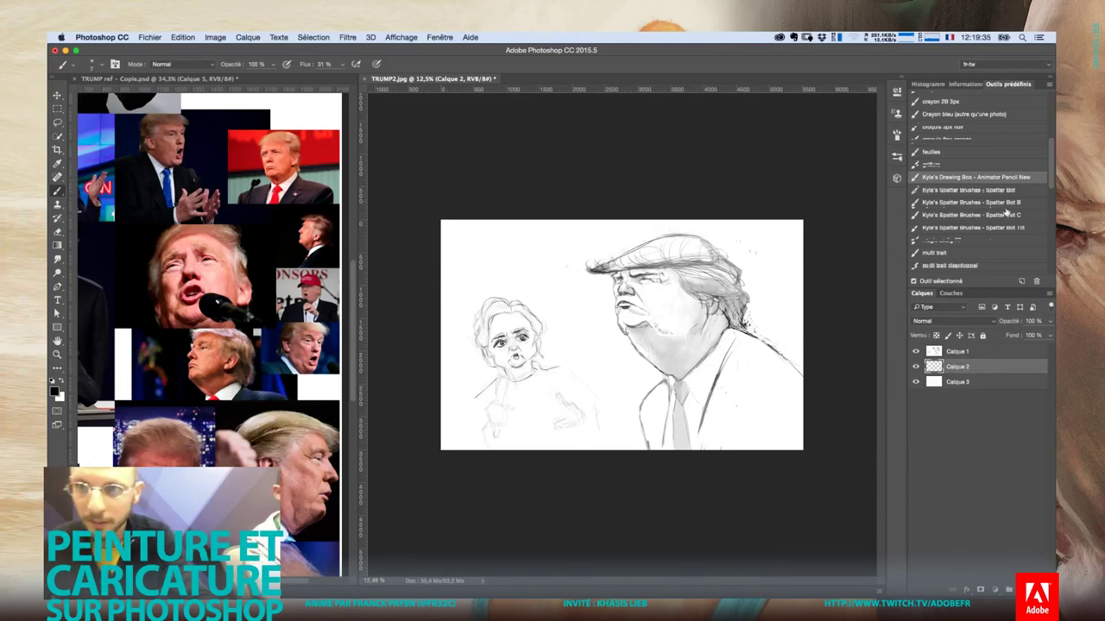
Browse the tool presets, trying peinture grungy before settling on magic zadig 77
{"action": "left_click_drag", "start_coordinate": [1049, 164], "coordinate": [1042, 207]}
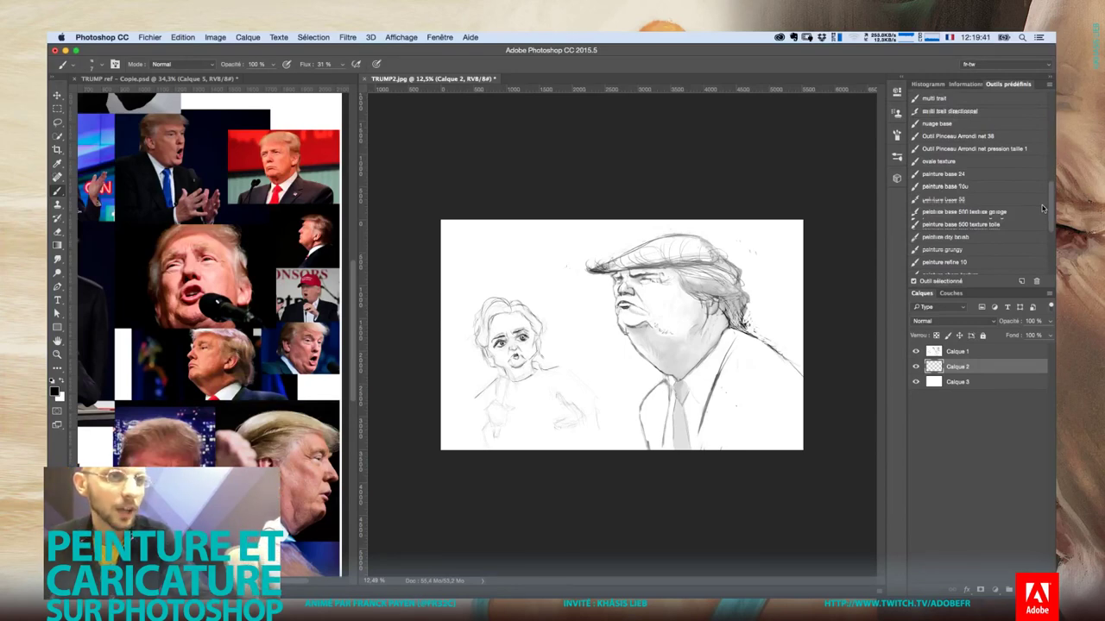
{"action": "left_click_drag", "start_coordinate": [1042, 207], "coordinate": [1043, 216]}
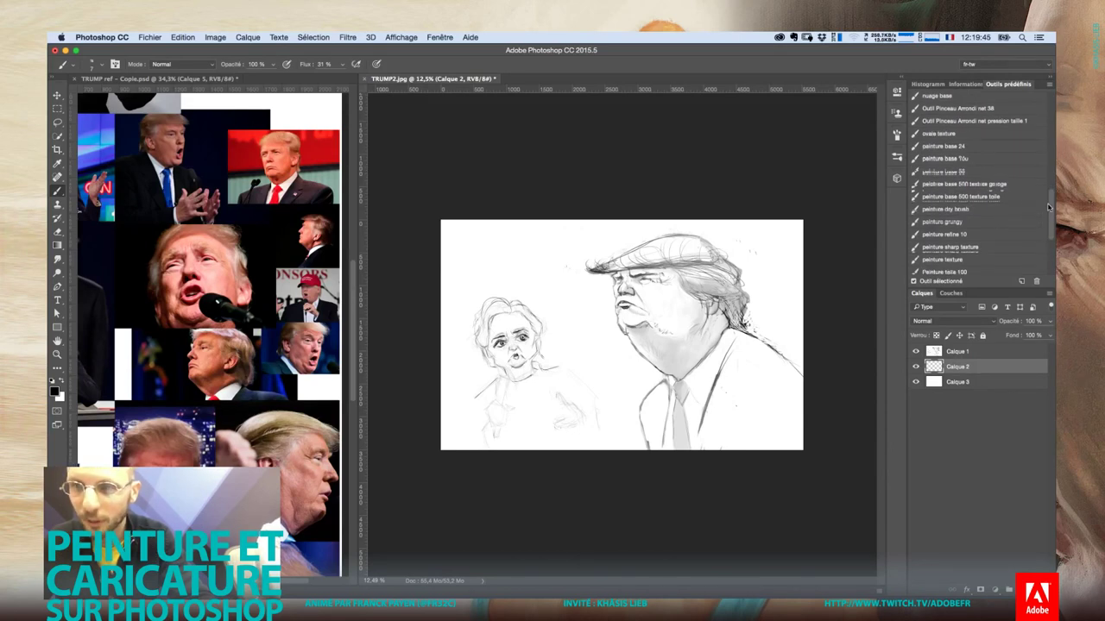
{"action": "scroll", "coordinate": [1028, 222], "scroll_direction": "down", "scroll_amount": 2}
{"action": "scroll", "coordinate": [1036, 225], "scroll_direction": "down", "scroll_amount": 2}
{"action": "scroll", "coordinate": [1043, 226], "scroll_direction": "down", "scroll_amount": 1}
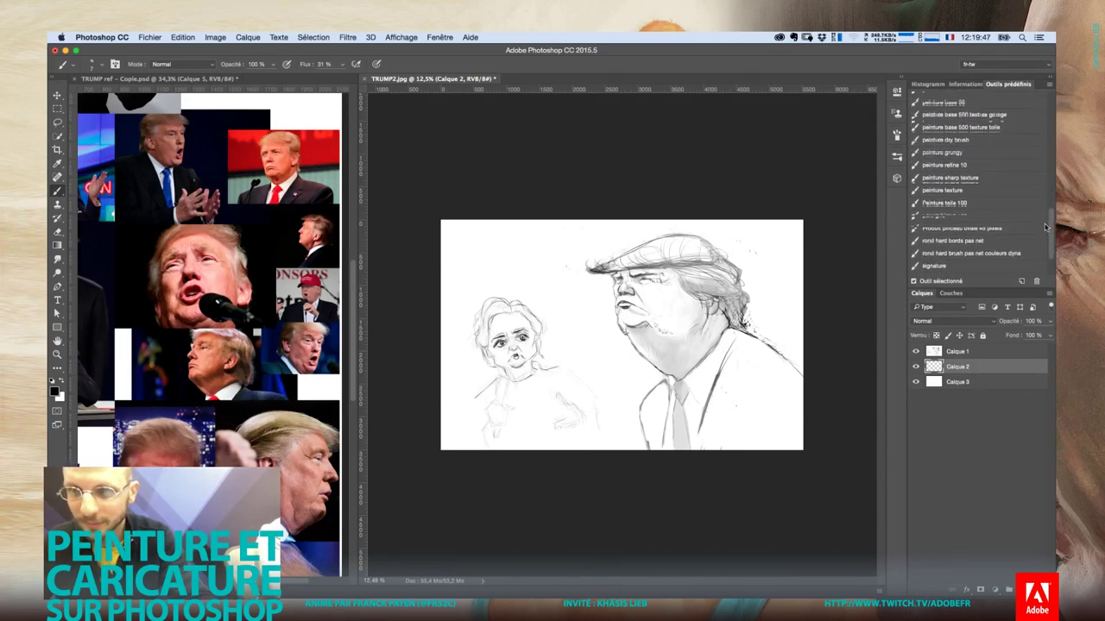
{"action": "scroll", "coordinate": [1018, 198], "scroll_direction": "up", "scroll_amount": 1}
{"action": "left_click", "coordinate": [997, 159]}
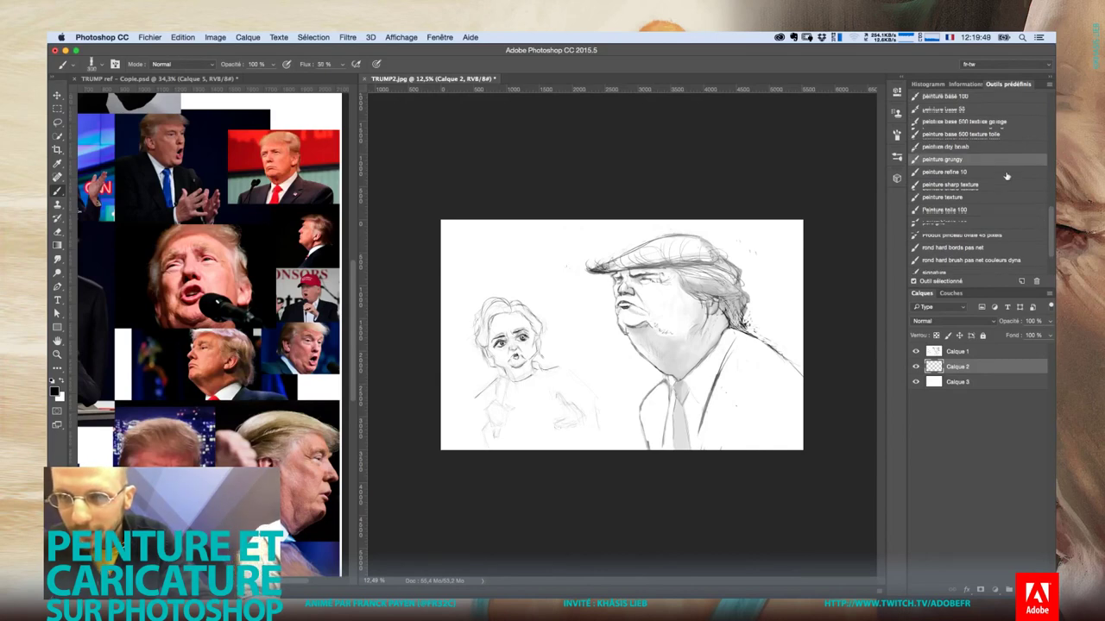
{"action": "scroll", "coordinate": [1051, 211], "scroll_direction": "up", "scroll_amount": 2}
{"action": "scroll", "coordinate": [1053, 204], "scroll_direction": "up", "scroll_amount": 3}
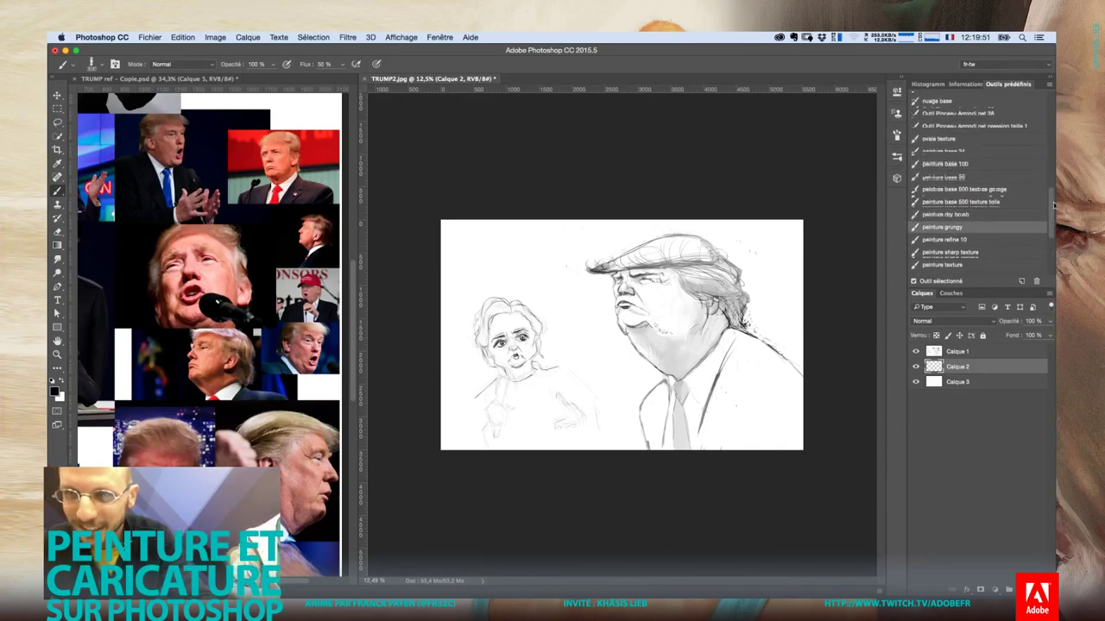
{"action": "scroll", "coordinate": [1053, 194], "scroll_direction": "up", "scroll_amount": 5}
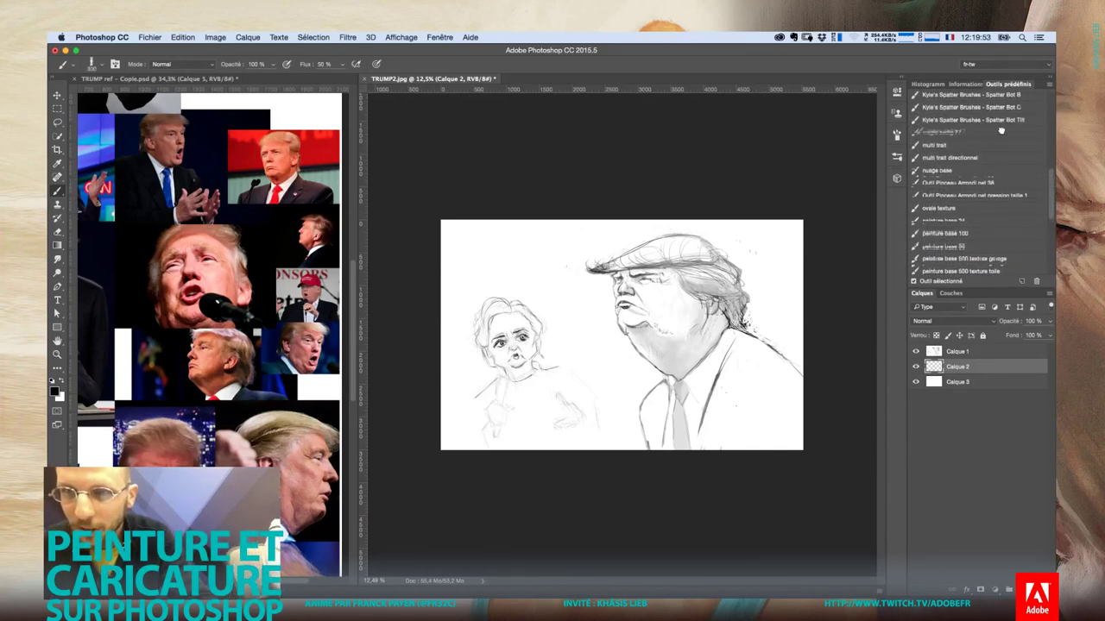
{"action": "left_click", "coordinate": [941, 132]}
Set the magic zadig 77 brush size to 200 px
{"action": "right_click", "coordinate": [641, 277]}
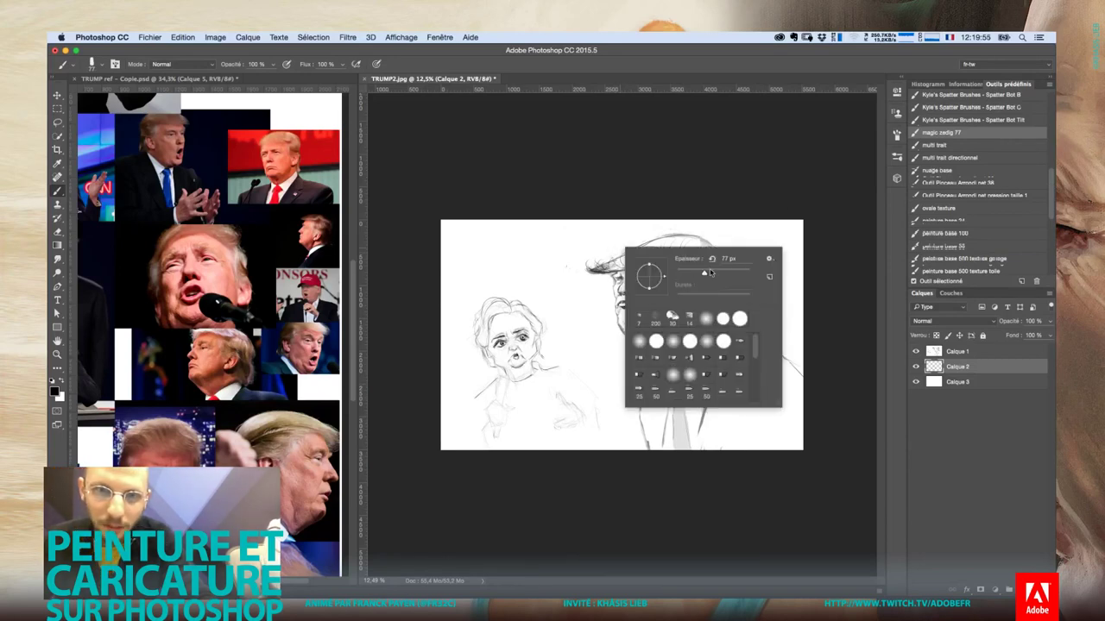
{"action": "left_click_drag", "start_coordinate": [710, 273], "coordinate": [718, 274]}
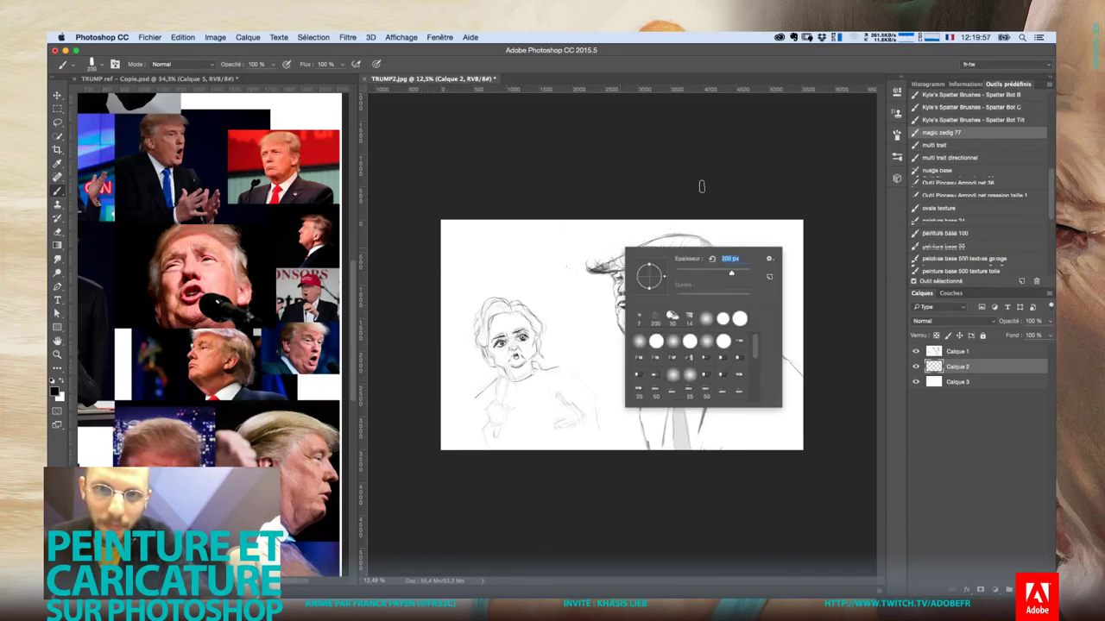
{"action": "key", "text": "Return"}
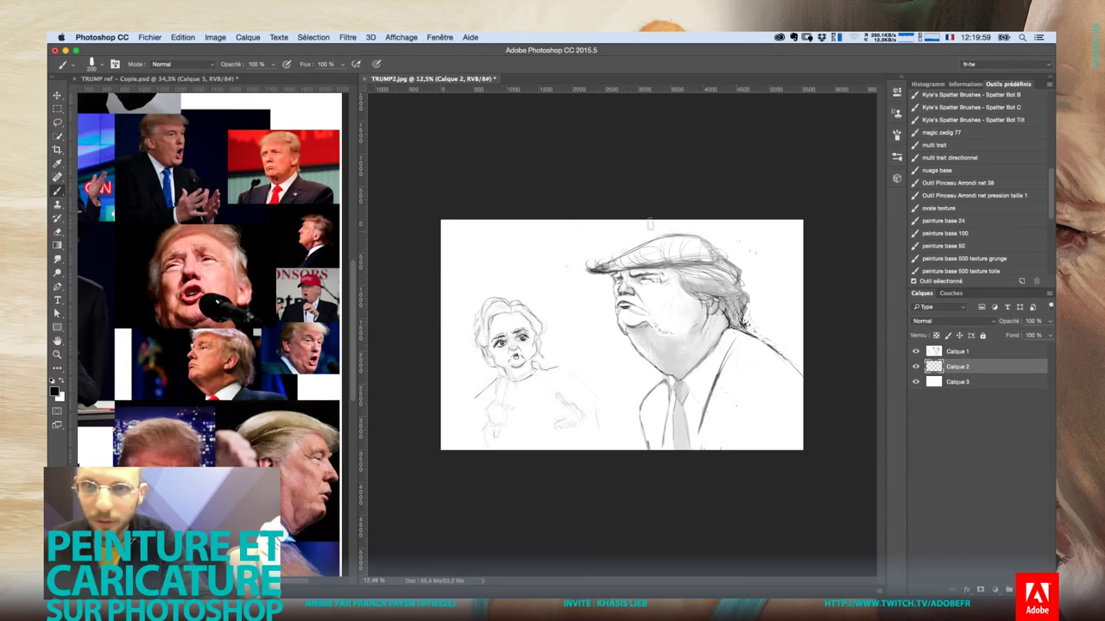
{"action": "left_click", "coordinate": [442, 38]}
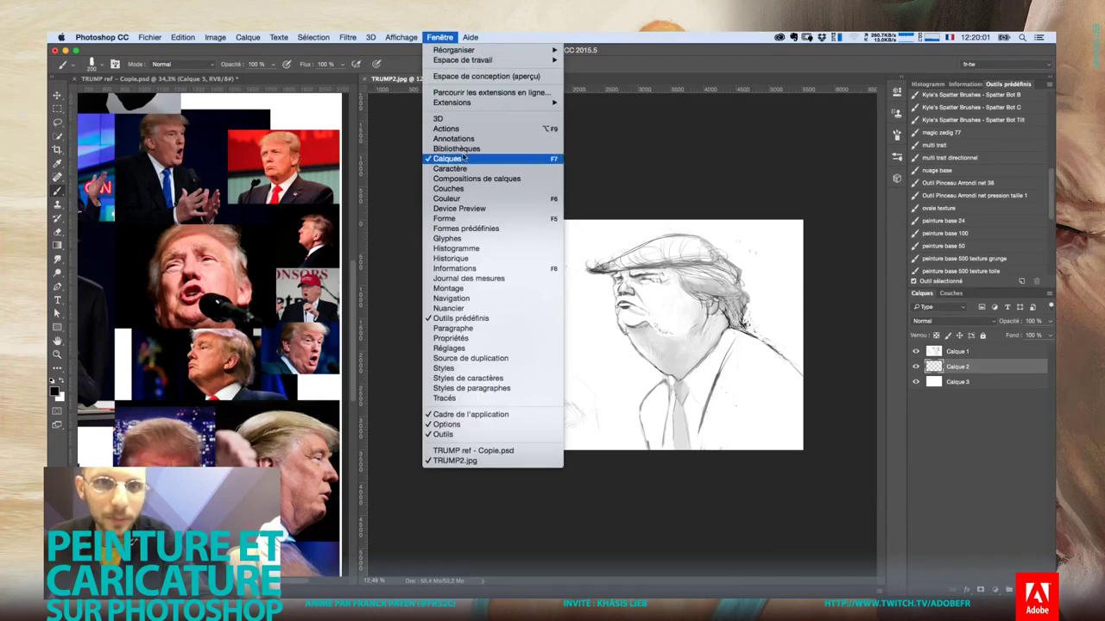
Float the Fenêtre > Couleur panel, switch it to TSL sliders, and set hue 23
{"action": "left_click", "coordinate": [477, 201]}
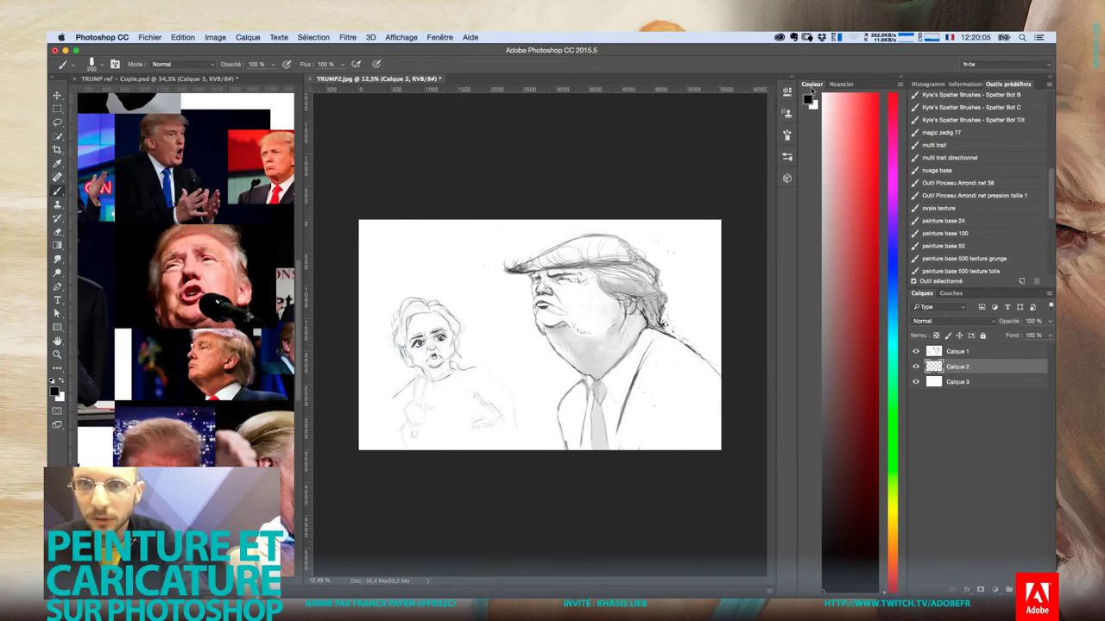
{"action": "left_click_drag", "start_coordinate": [811, 90], "coordinate": [693, 105]}
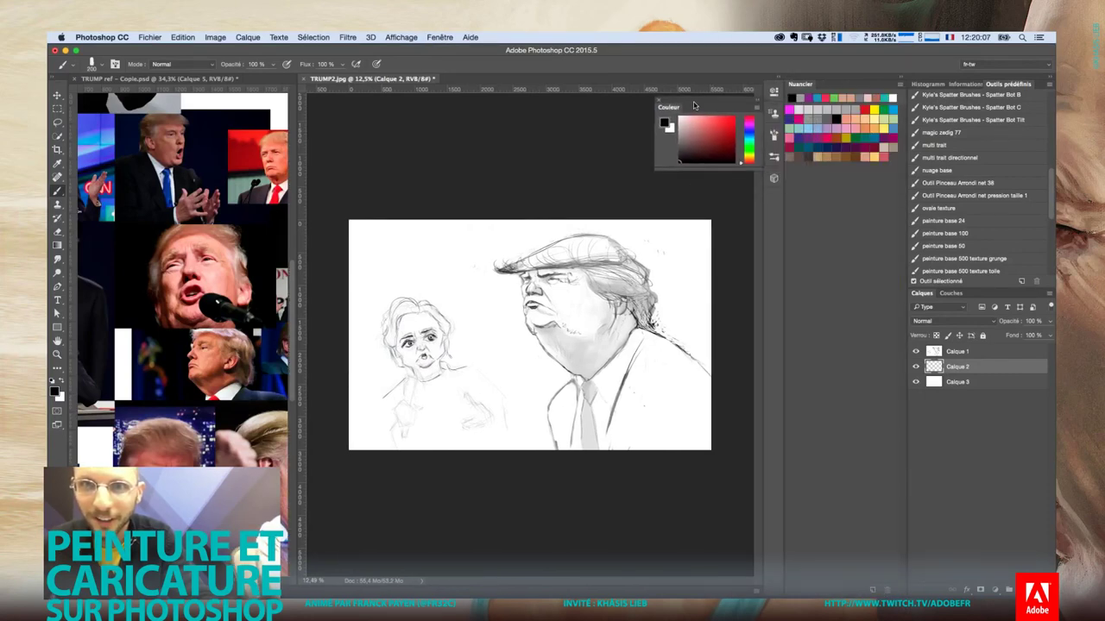
{"action": "mouse_move", "coordinate": [808, 92]}
{"action": "left_mouse_down"}
{"action": "mouse_move", "coordinate": [788, 172]}
{"action": "mouse_move", "coordinate": [753, 164]}
{"action": "mouse_move", "coordinate": [803, 182]}
{"action": "left_mouse_up"}
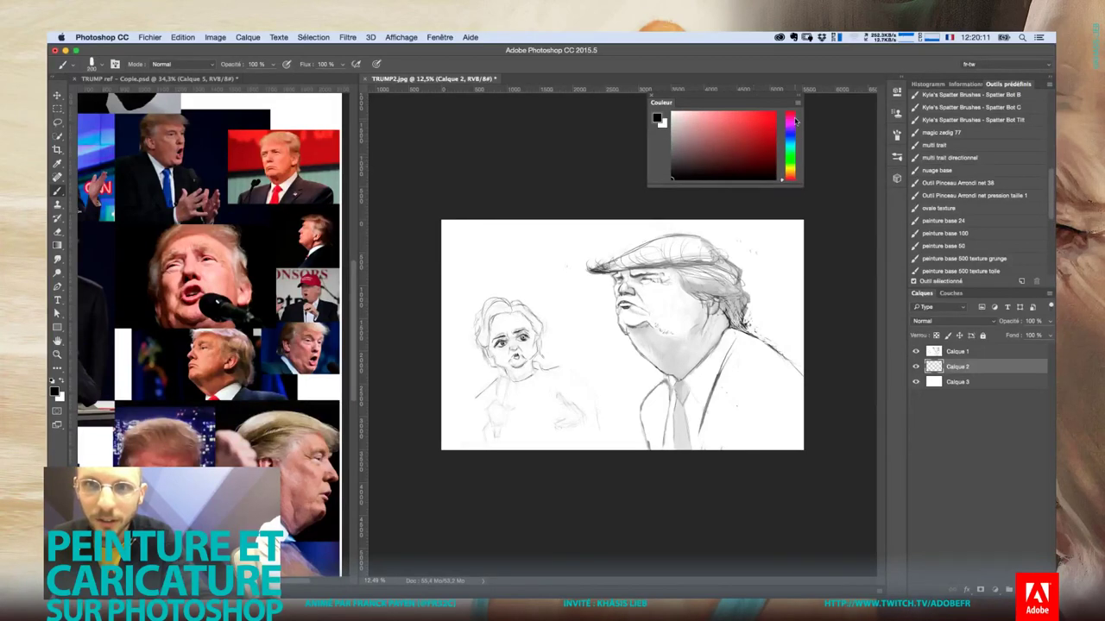
{"action": "left_click", "coordinate": [799, 106]}
{"action": "left_click", "coordinate": [815, 147]}
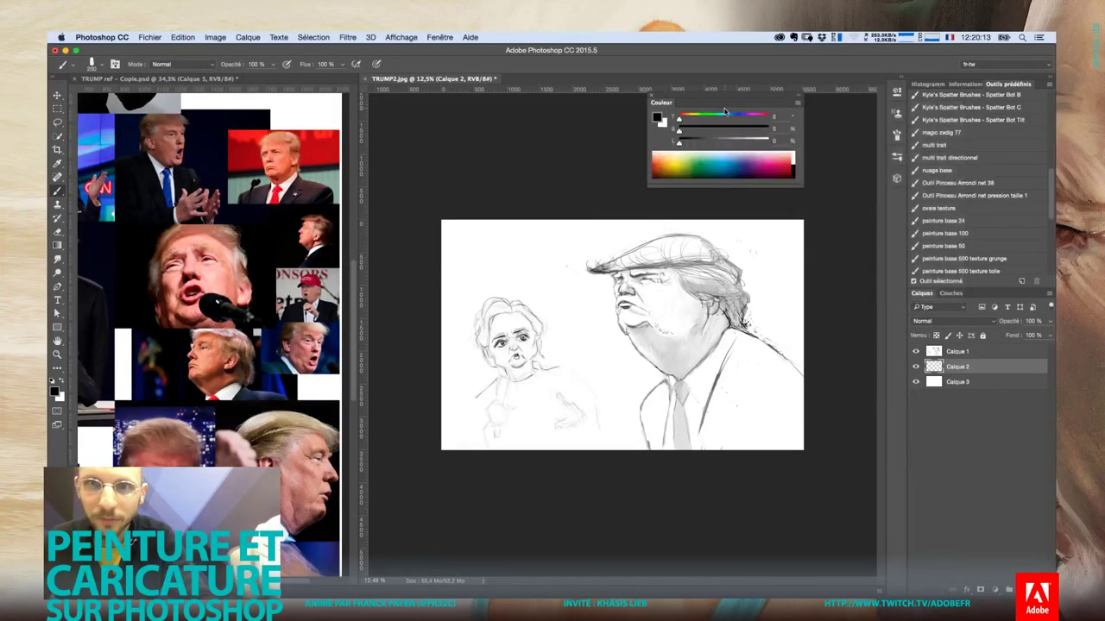
{"action": "left_click_drag", "start_coordinate": [716, 104], "coordinate": [783, 109]}
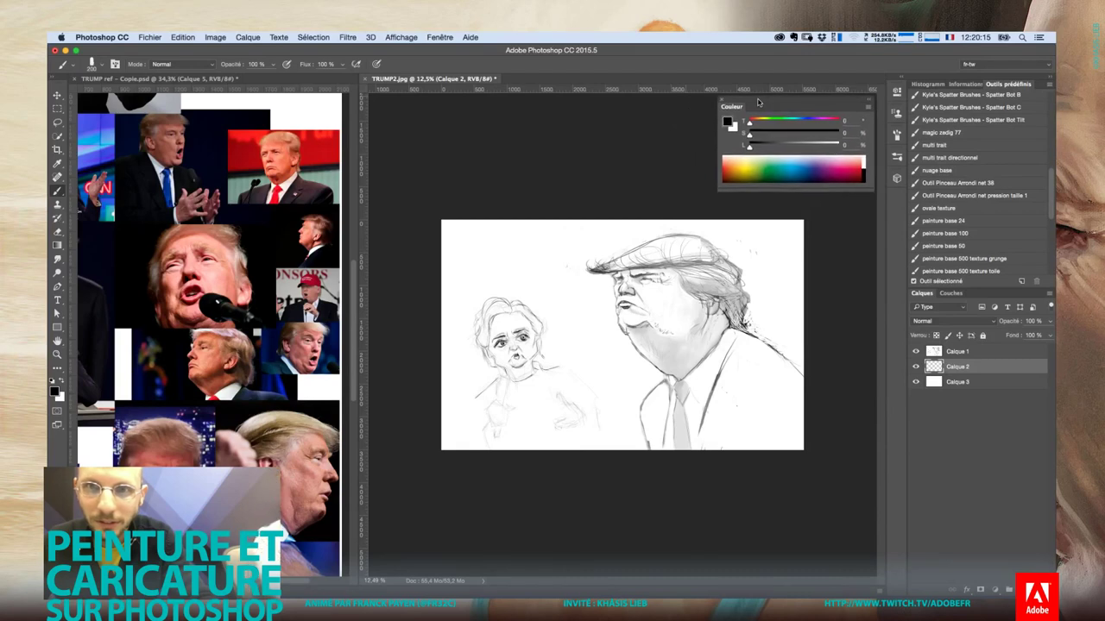
{"action": "left_click", "coordinate": [752, 119]}
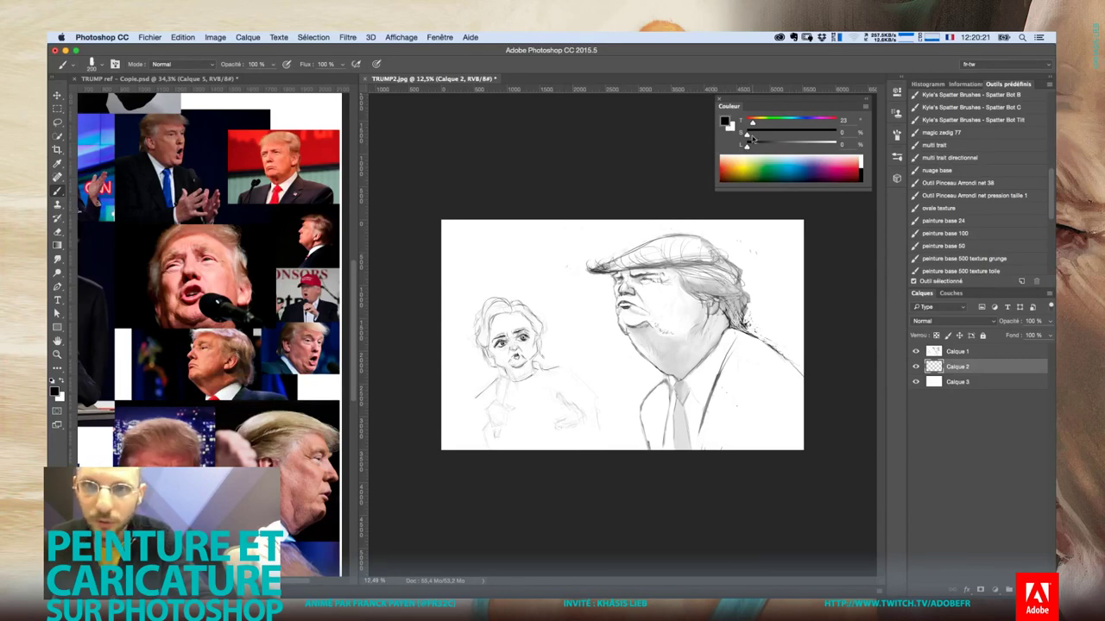
Paint a light brown skin base over Trump's cheeks, forehead, brow and jaw
{"action": "left_click_drag", "start_coordinate": [779, 145], "coordinate": [807, 149]}
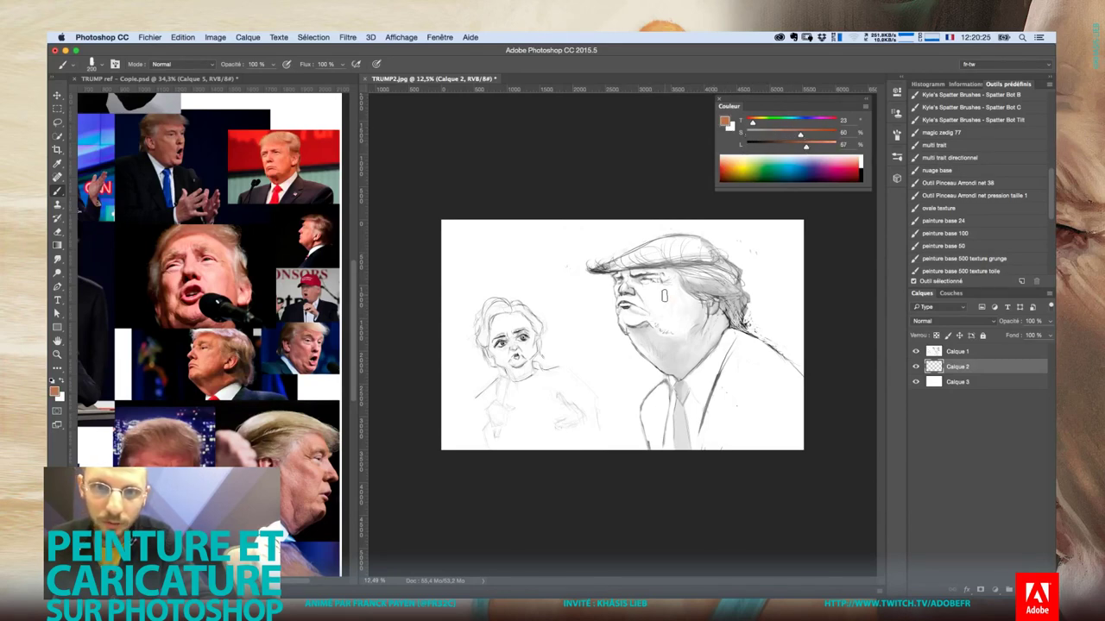
{"action": "mouse_move", "coordinate": [663, 295]}
{"action": "left_mouse_down"}
{"action": "mouse_move", "coordinate": [658, 318]}
{"action": "mouse_move", "coordinate": [673, 326]}
{"action": "left_mouse_up"}
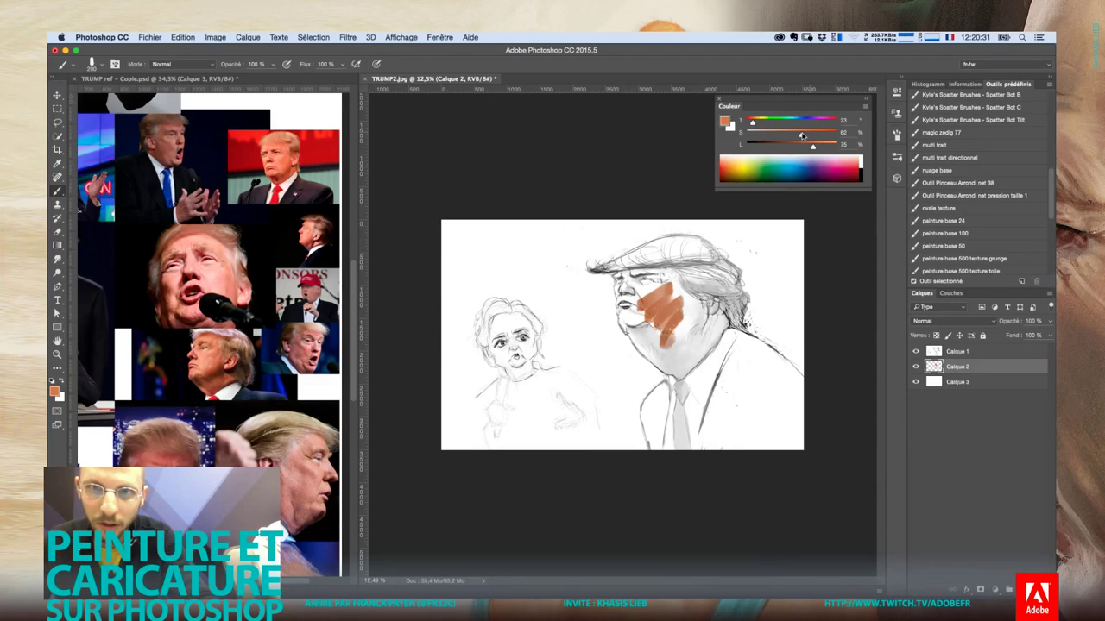
{"action": "left_click_drag", "start_coordinate": [810, 147], "coordinate": [796, 147]}
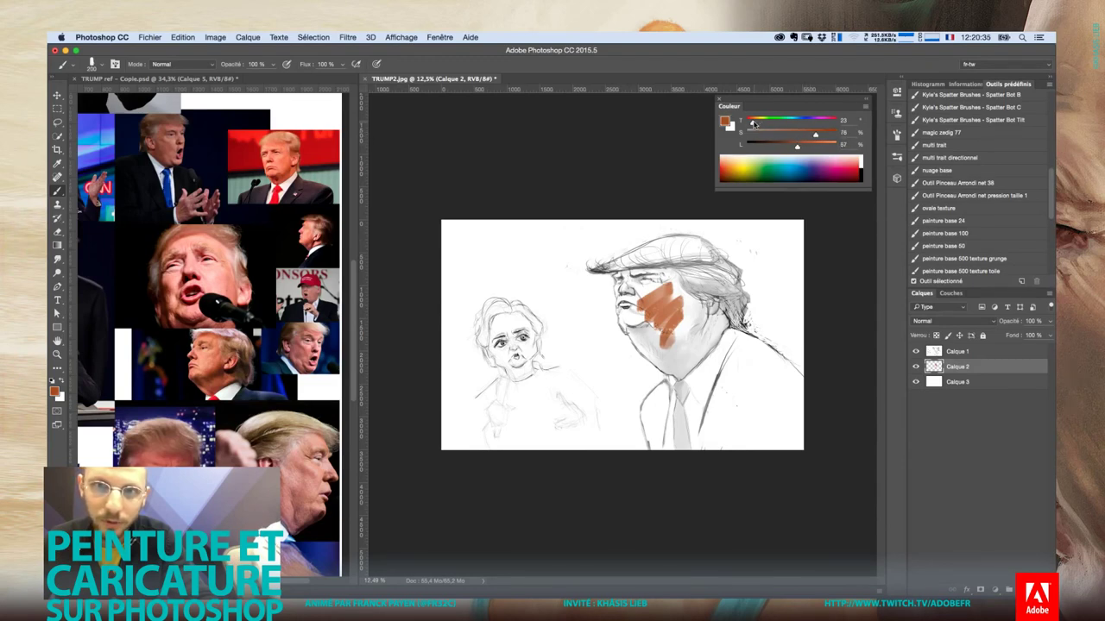
{"action": "mouse_move", "coordinate": [656, 297]}
{"action": "left_mouse_down"}
{"action": "mouse_move", "coordinate": [643, 320]}
{"action": "mouse_move", "coordinate": [669, 343]}
{"action": "left_mouse_up"}
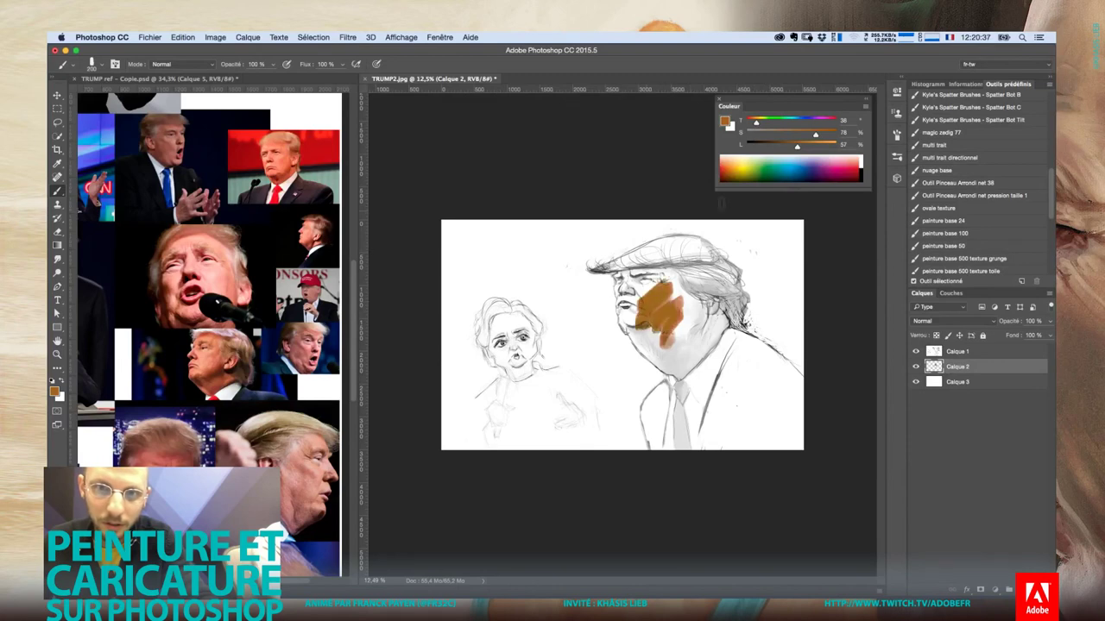
{"action": "mouse_move", "coordinate": [637, 291]}
{"action": "left_mouse_down"}
{"action": "mouse_move", "coordinate": [666, 309]}
{"action": "mouse_move", "coordinate": [666, 356]}
{"action": "mouse_move", "coordinate": [634, 297]}
{"action": "mouse_move", "coordinate": [653, 295]}
{"action": "mouse_move", "coordinate": [615, 267]}
{"action": "mouse_move", "coordinate": [686, 266]}
{"action": "mouse_move", "coordinate": [701, 300]}
{"action": "left_mouse_up"}
{"action": "scroll", "coordinate": [653, 293], "scroll_direction": "up", "scroll_amount": 2}
{"action": "scroll", "coordinate": [653, 293], "scroll_direction": "up", "scroll_amount": 2}
{"action": "mouse_move", "coordinate": [686, 257]}
{"action": "left_mouse_down"}
{"action": "mouse_move", "coordinate": [713, 294]}
{"action": "mouse_move", "coordinate": [609, 302]}
{"action": "mouse_move", "coordinate": [634, 366]}
{"action": "left_mouse_up"}
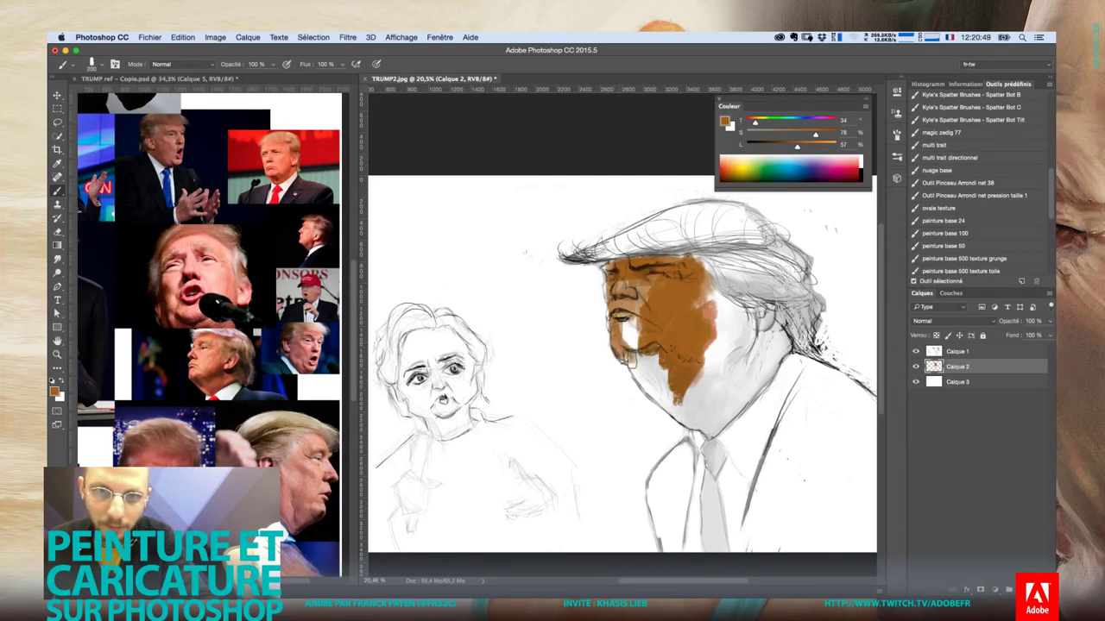
{"action": "left_click_drag", "start_coordinate": [624, 315], "coordinate": [643, 371]}
{"action": "mouse_move", "coordinate": [638, 298]}
{"action": "left_mouse_down"}
{"action": "mouse_move", "coordinate": [656, 362]}
{"action": "mouse_move", "coordinate": [618, 309]}
{"action": "left_mouse_up"}
{"action": "mouse_move", "coordinate": [688, 291]}
{"action": "left_mouse_down"}
{"action": "mouse_move", "coordinate": [680, 260]}
{"action": "mouse_move", "coordinate": [716, 328]}
{"action": "mouse_move", "coordinate": [705, 294]}
{"action": "mouse_move", "coordinate": [744, 341]}
{"action": "mouse_move", "coordinate": [731, 398]}
{"action": "left_mouse_up"}
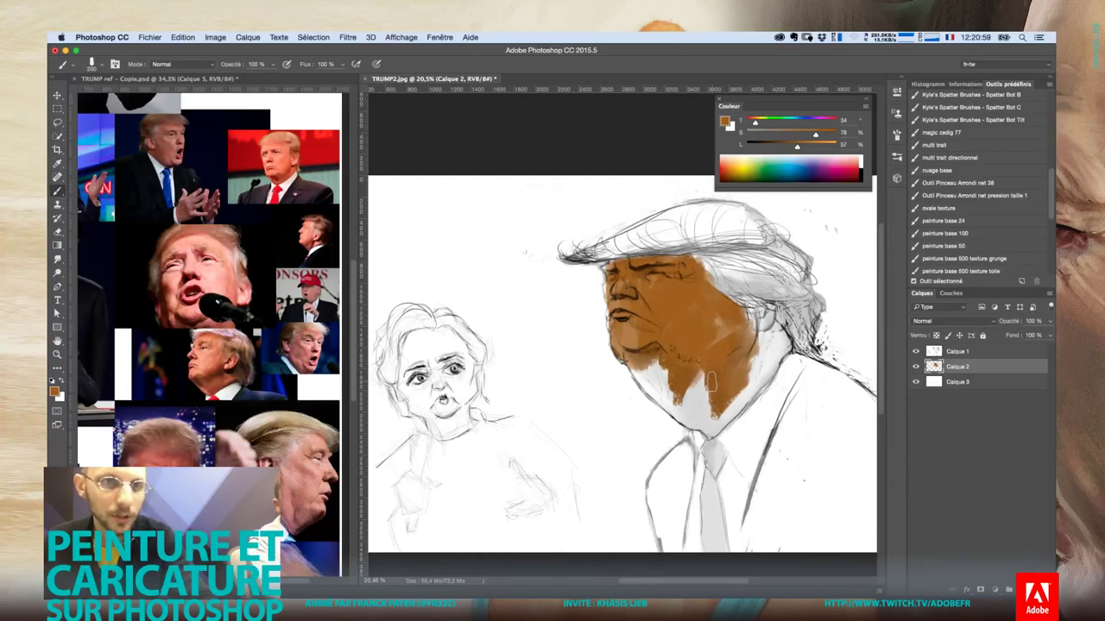
{"action": "mouse_move", "coordinate": [649, 375]}
{"action": "left_mouse_down"}
{"action": "mouse_move", "coordinate": [647, 399]}
{"action": "mouse_move", "coordinate": [666, 403]}
{"action": "mouse_move", "coordinate": [638, 371]}
{"action": "mouse_move", "coordinate": [646, 397]}
{"action": "mouse_move", "coordinate": [679, 399]}
{"action": "mouse_move", "coordinate": [673, 422]}
{"action": "mouse_move", "coordinate": [717, 427]}
{"action": "left_mouse_up"}
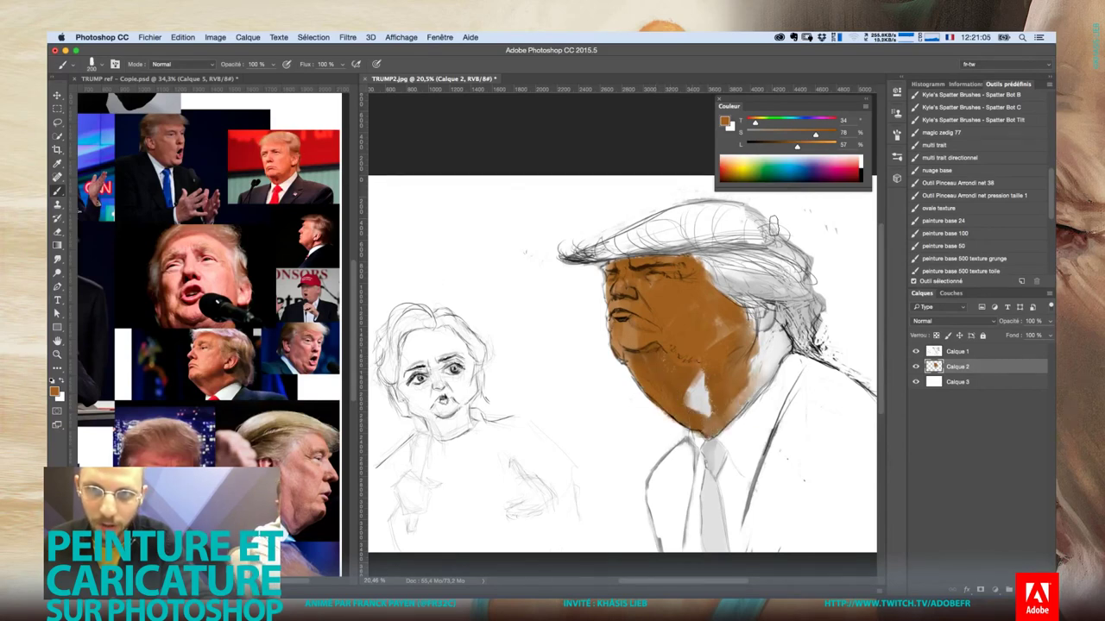
Shift to a redder orange and cover the cheek, forehead and chin highlights
{"action": "left_click_drag", "start_coordinate": [755, 123], "coordinate": [813, 148]}
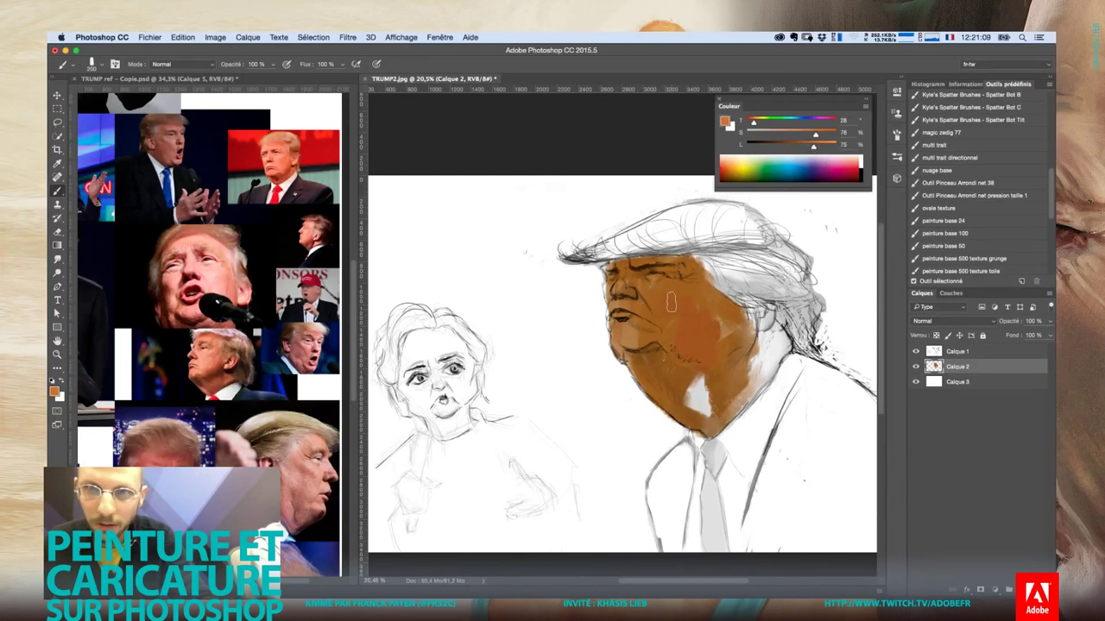
{"action": "left_click_drag", "start_coordinate": [671, 302], "coordinate": [706, 380]}
{"action": "mouse_move", "coordinate": [682, 281]}
{"action": "left_mouse_down"}
{"action": "mouse_move", "coordinate": [656, 321]}
{"action": "mouse_move", "coordinate": [627, 279]}
{"action": "mouse_move", "coordinate": [667, 268]}
{"action": "mouse_move", "coordinate": [732, 321]}
{"action": "mouse_move", "coordinate": [700, 358]}
{"action": "mouse_move", "coordinate": [697, 410]}
{"action": "left_mouse_up"}
{"action": "left_click_drag", "start_coordinate": [716, 367], "coordinate": [701, 393]}
{"action": "left_click", "coordinate": [716, 335], "text": "alt"}
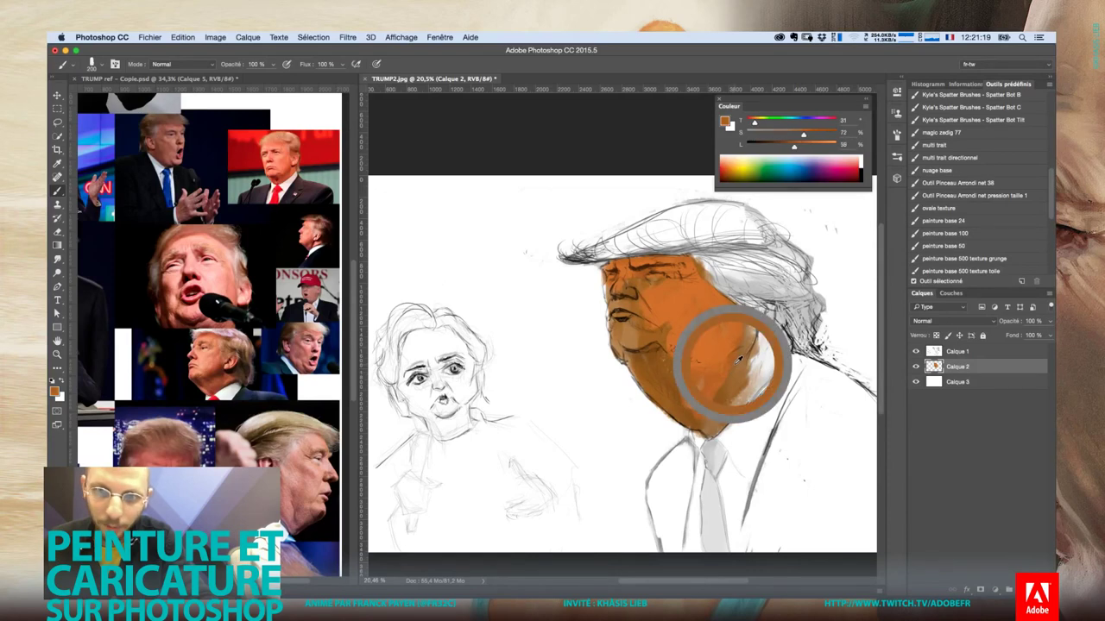
{"action": "left_click_drag", "start_coordinate": [732, 354], "coordinate": [717, 394]}
Sample oranges from the face to even out the lower cheek and chin
{"action": "left_click", "coordinate": [733, 372], "text": "alt"}
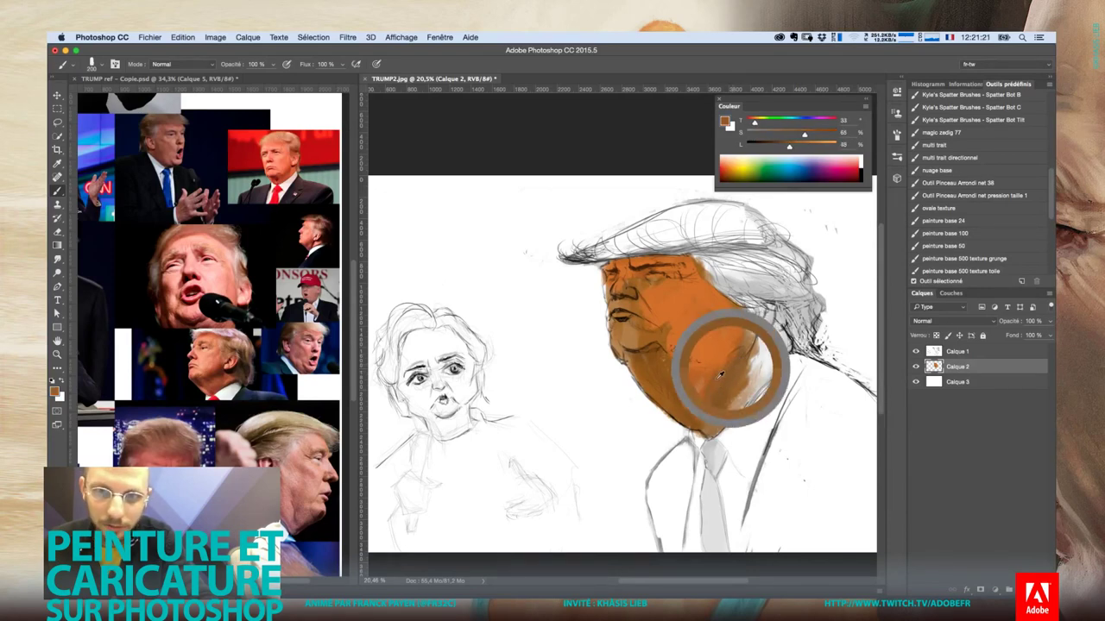
{"action": "left_click", "coordinate": [725, 382], "text": "alt"}
{"action": "left_click_drag", "start_coordinate": [734, 359], "coordinate": [699, 380]}
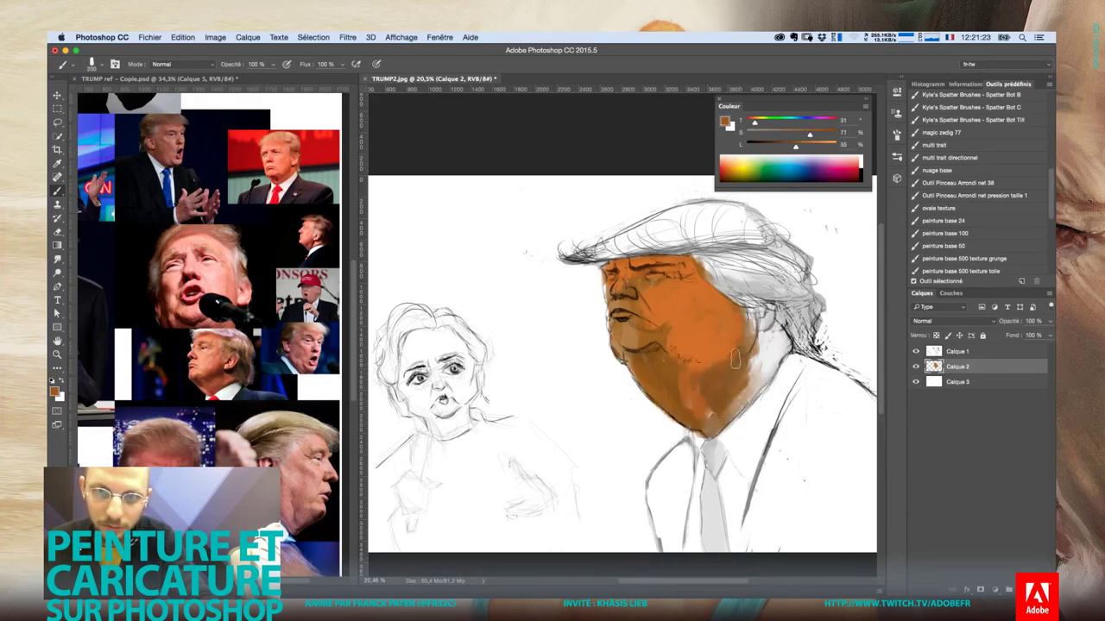
{"action": "left_click", "coordinate": [708, 374], "text": "alt"}
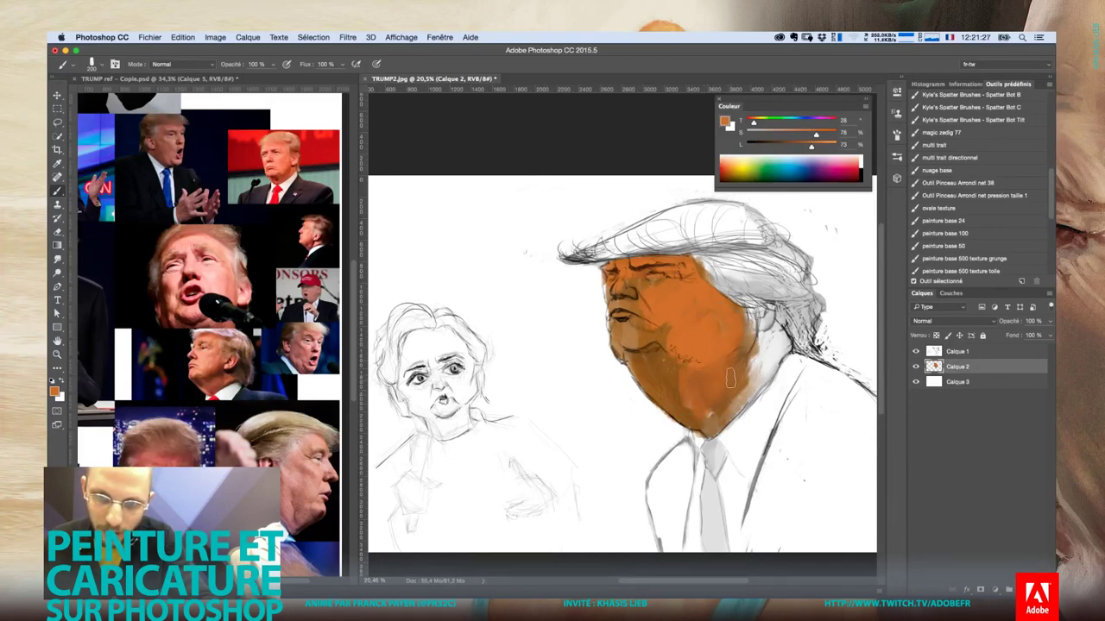
{"action": "left_click", "coordinate": [729, 378], "text": "alt"}
{"action": "left_click_drag", "start_coordinate": [751, 414], "coordinate": [691, 363]}
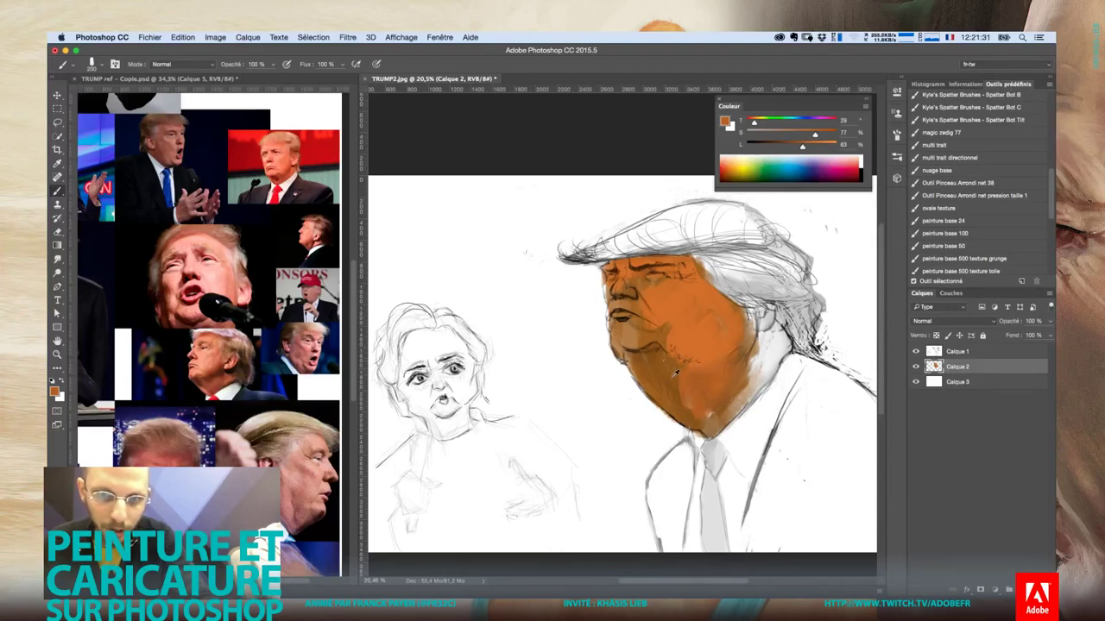
Remove the stray light orange strokes painted left of the face
{"action": "left_click", "coordinate": [671, 345], "text": "alt"}
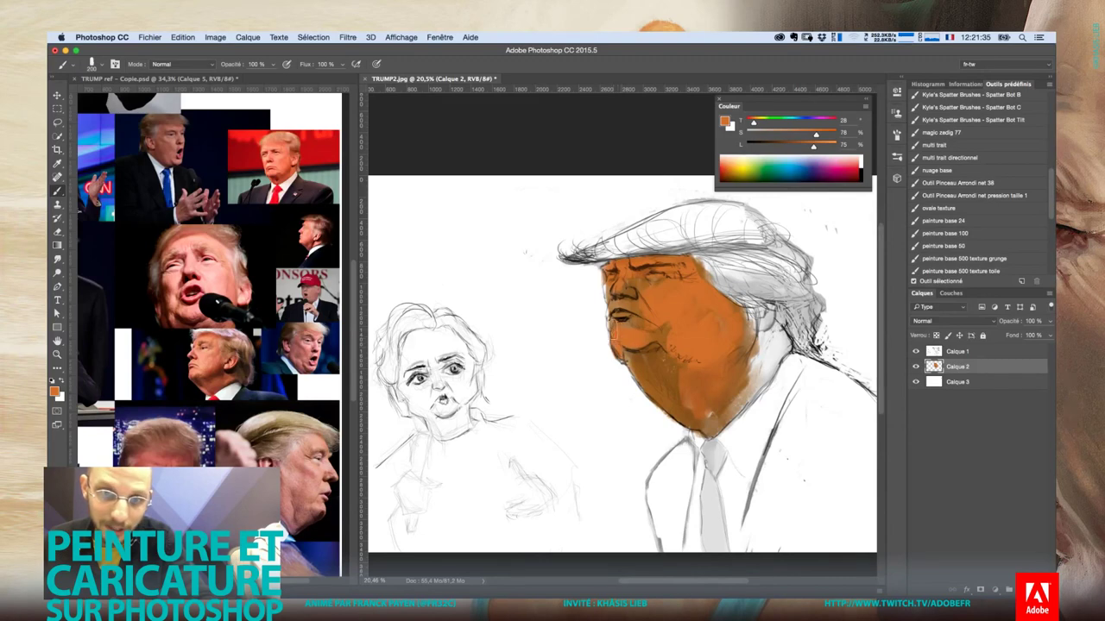
{"action": "mouse_move", "coordinate": [503, 326]}
{"action": "left_mouse_down"}
{"action": "mouse_move", "coordinate": [570, 323]}
{"action": "mouse_move", "coordinate": [567, 369]}
{"action": "mouse_move", "coordinate": [580, 376]}
{"action": "left_mouse_up"}
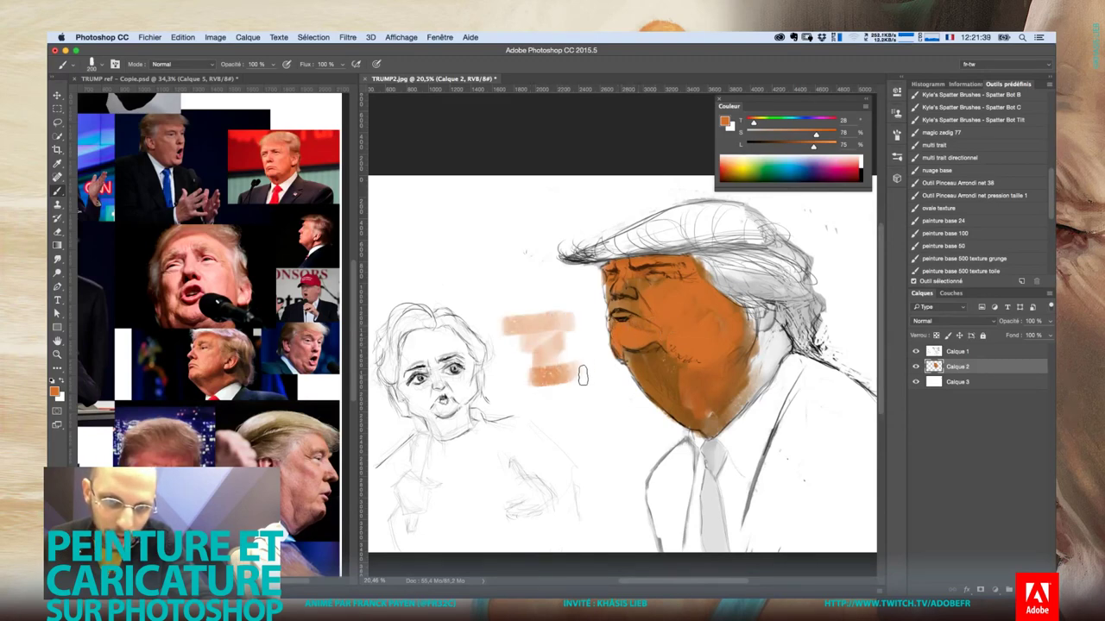
{"action": "key", "text": "ctrl+z"}
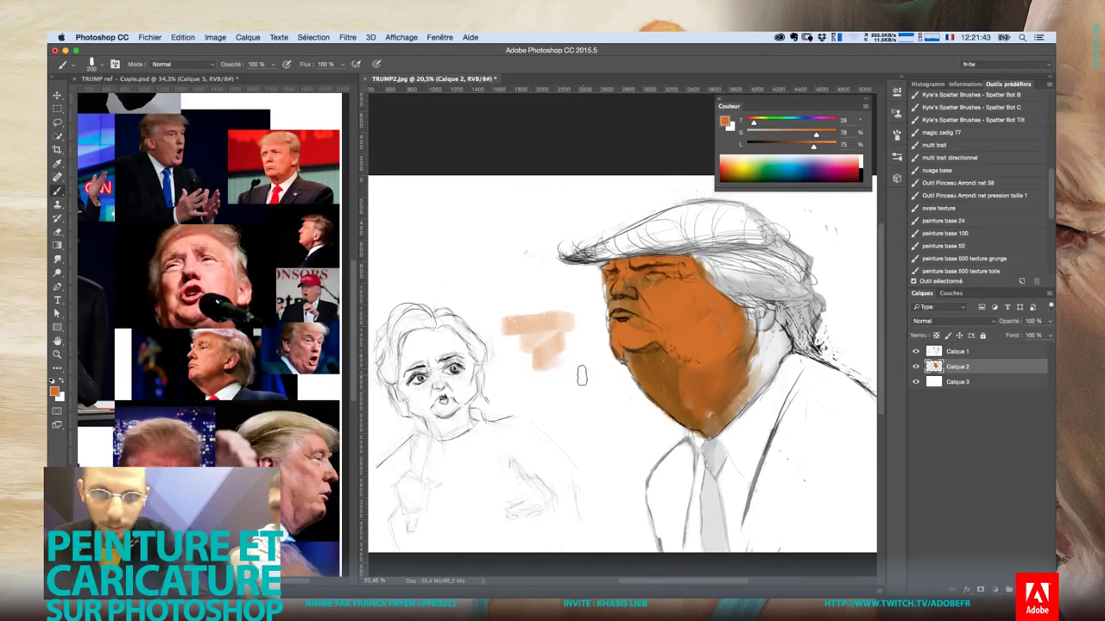
{"action": "key", "text": "ctrl+alt+z"}
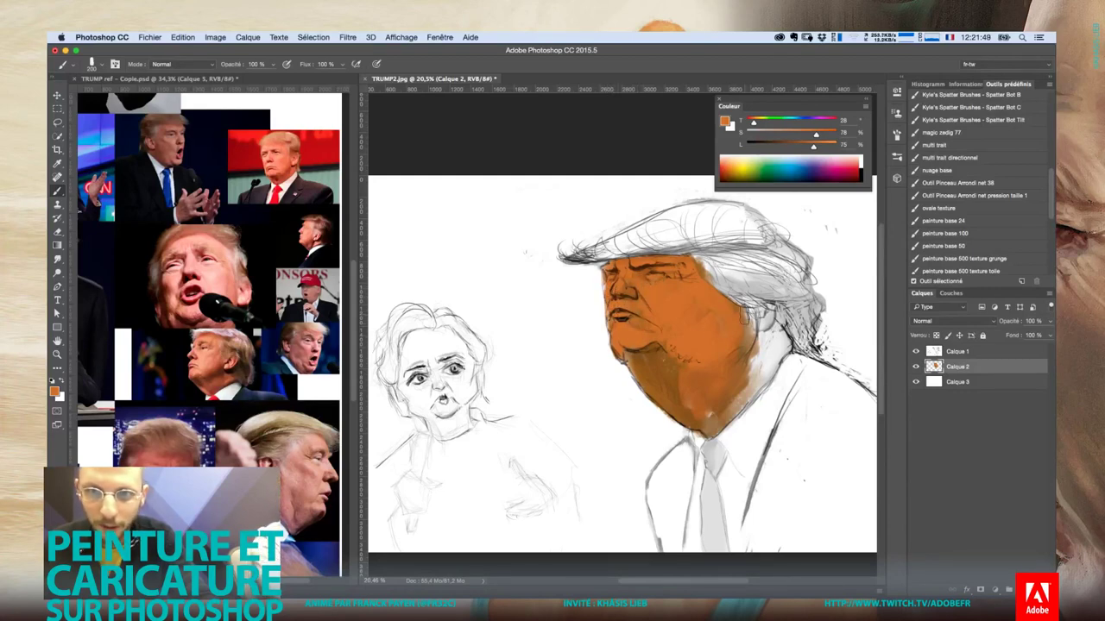
Fill the ear and jaw patch orange, then shade the chin with sampled darker orange
{"action": "mouse_move", "coordinate": [759, 318]}
{"action": "left_mouse_down"}
{"action": "mouse_move", "coordinate": [782, 353]}
{"action": "mouse_move", "coordinate": [775, 378]}
{"action": "mouse_move", "coordinate": [780, 353]}
{"action": "mouse_move", "coordinate": [758, 384]}
{"action": "left_mouse_up"}
{"action": "mouse_move", "coordinate": [761, 337]}
{"action": "left_mouse_down"}
{"action": "mouse_move", "coordinate": [749, 389]}
{"action": "mouse_move", "coordinate": [711, 420]}
{"action": "left_mouse_up"}
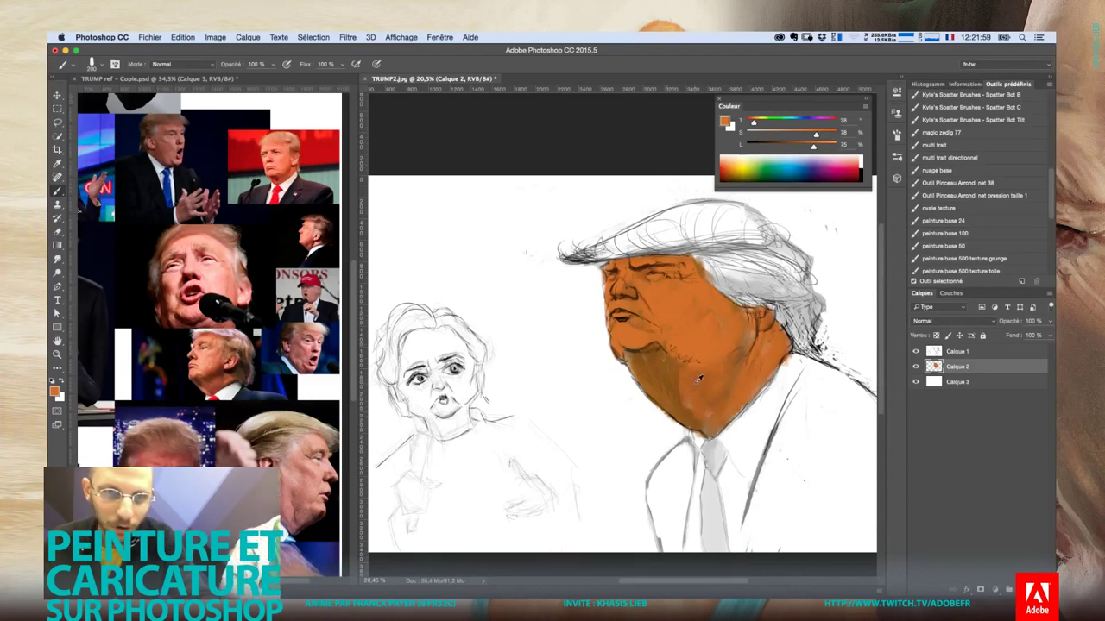
{"action": "left_click", "coordinate": [658, 357], "text": "alt"}
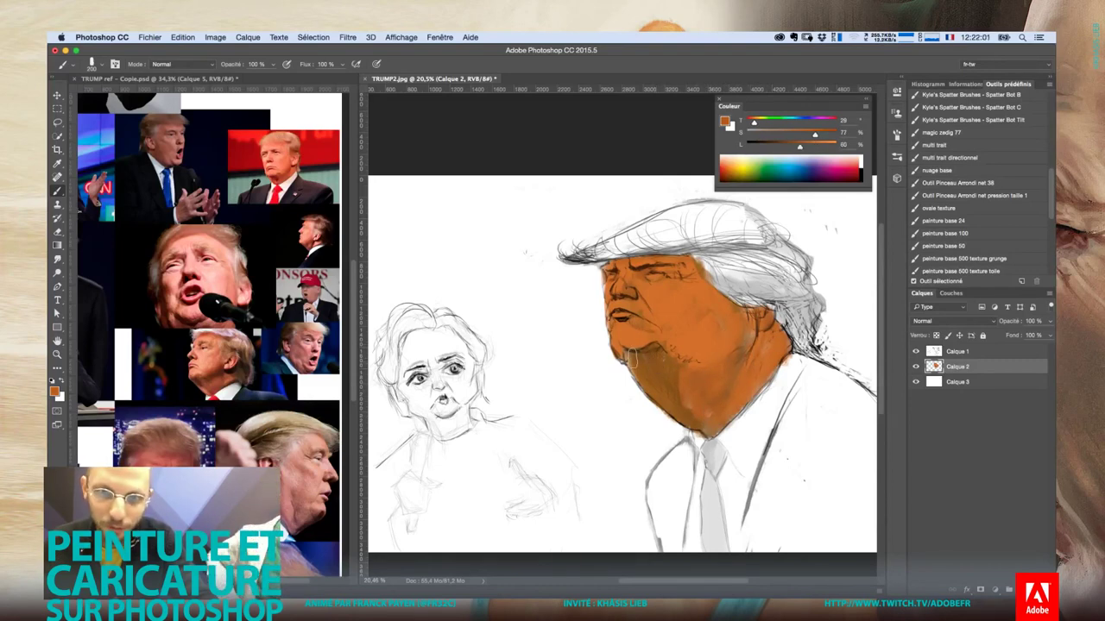
{"action": "left_click", "coordinate": [686, 345], "text": "alt"}
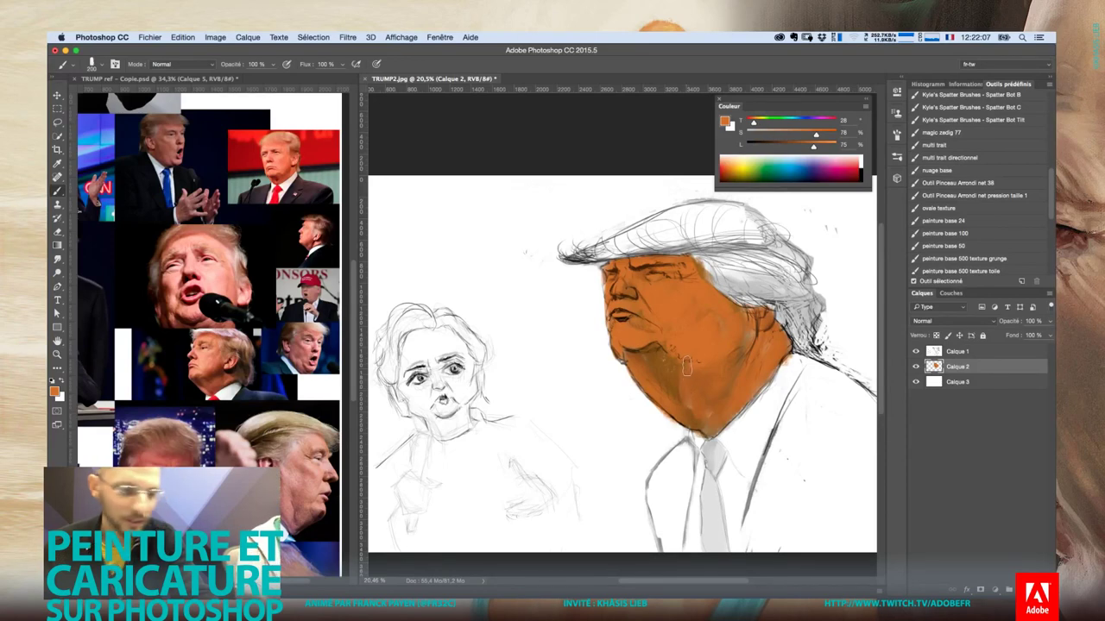
{"action": "left_click", "coordinate": [667, 372], "text": "alt"}
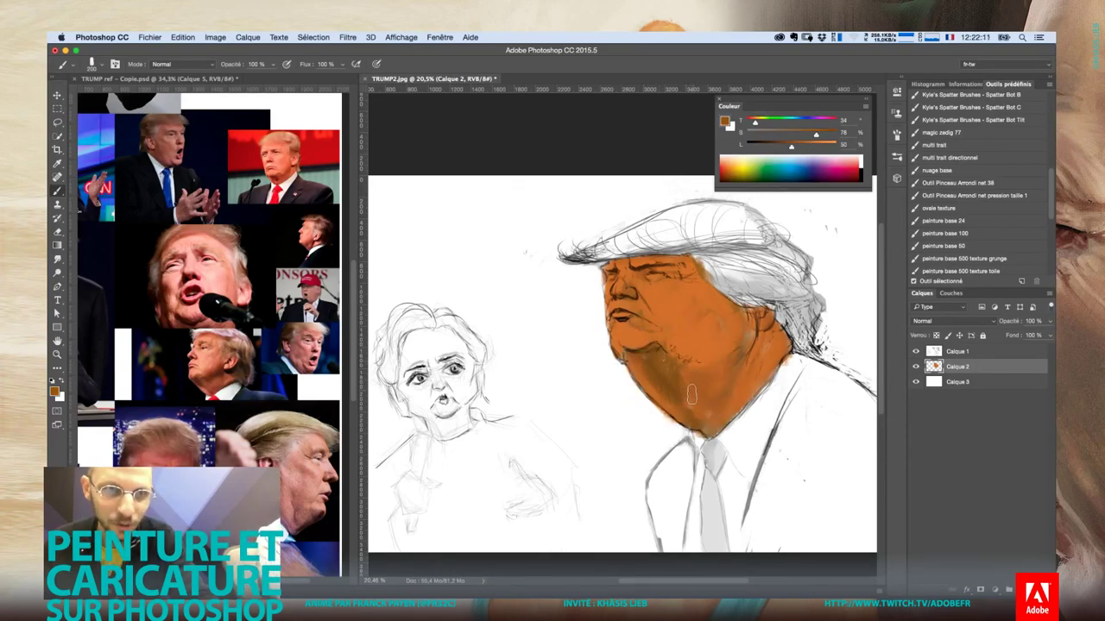
{"action": "left_click_drag", "start_coordinate": [688, 371], "coordinate": [740, 380]}
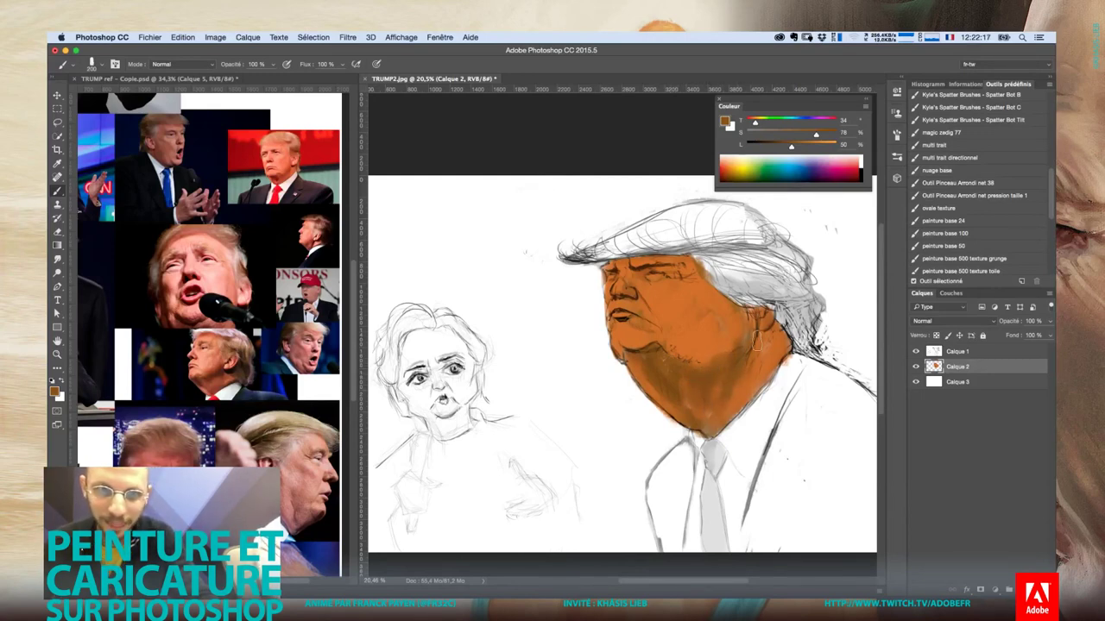
{"action": "mouse_move", "coordinate": [814, 135]}
{"action": "left_mouse_down"}
{"action": "mouse_move", "coordinate": [764, 135]}
{"action": "mouse_move", "coordinate": [761, 123]}
{"action": "mouse_move", "coordinate": [803, 147]}
{"action": "mouse_move", "coordinate": [777, 138]}
{"action": "left_mouse_up"}
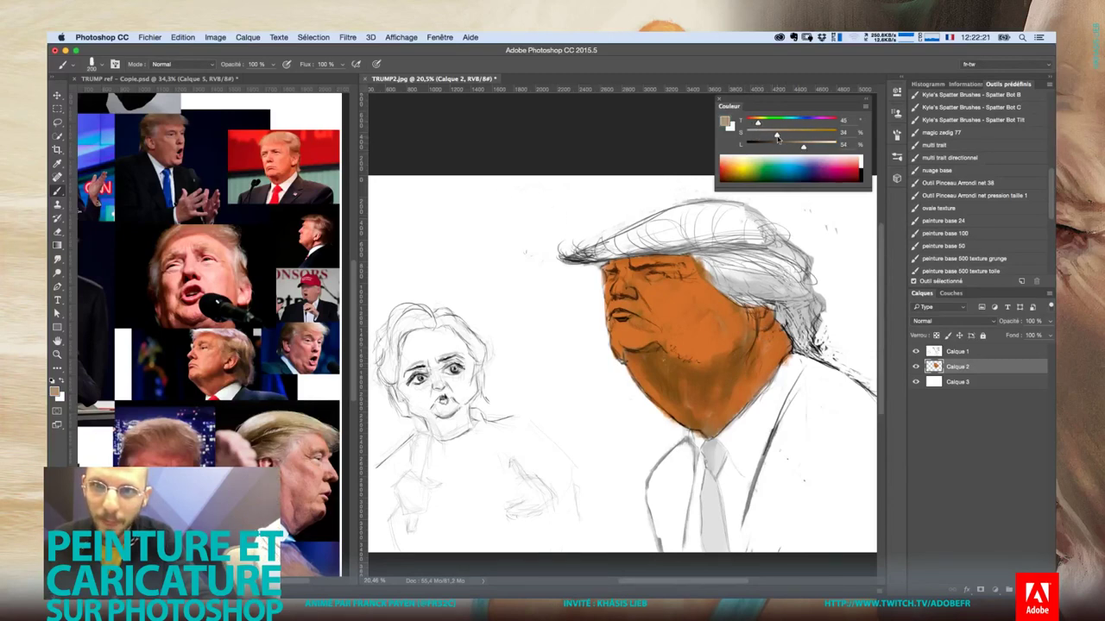
Paint tan and grey-blond strokes across the top and right side of Trump's hair
{"action": "mouse_move", "coordinate": [721, 269]}
{"action": "left_mouse_down"}
{"action": "mouse_move", "coordinate": [743, 246]}
{"action": "mouse_move", "coordinate": [763, 284]}
{"action": "left_mouse_up"}
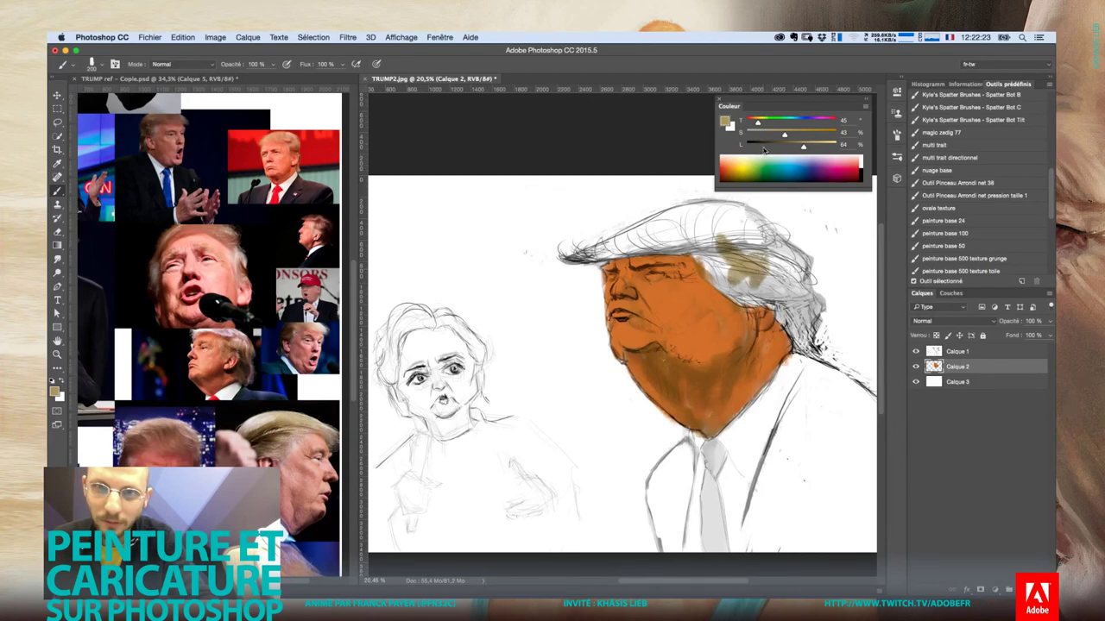
{"action": "left_click_drag", "start_coordinate": [803, 147], "coordinate": [811, 148]}
{"action": "mouse_move", "coordinate": [720, 255]}
{"action": "left_mouse_down"}
{"action": "mouse_move", "coordinate": [721, 225]}
{"action": "mouse_move", "coordinate": [656, 226]}
{"action": "mouse_move", "coordinate": [592, 252]}
{"action": "mouse_move", "coordinate": [673, 228]}
{"action": "left_mouse_up"}
{"action": "mouse_move", "coordinate": [604, 259]}
{"action": "left_mouse_down"}
{"action": "mouse_move", "coordinate": [710, 232]}
{"action": "mouse_move", "coordinate": [649, 234]}
{"action": "mouse_move", "coordinate": [716, 209]}
{"action": "left_mouse_up"}
{"action": "mouse_move", "coordinate": [643, 226]}
{"action": "left_mouse_down"}
{"action": "mouse_move", "coordinate": [697, 209]}
{"action": "mouse_move", "coordinate": [748, 231]}
{"action": "mouse_move", "coordinate": [777, 263]}
{"action": "left_mouse_up"}
{"action": "mouse_move", "coordinate": [763, 226]}
{"action": "left_mouse_down"}
{"action": "mouse_move", "coordinate": [803, 278]}
{"action": "mouse_move", "coordinate": [790, 261]}
{"action": "mouse_move", "coordinate": [720, 259]}
{"action": "mouse_move", "coordinate": [708, 287]}
{"action": "mouse_move", "coordinate": [768, 298]}
{"action": "mouse_move", "coordinate": [759, 306]}
{"action": "mouse_move", "coordinate": [738, 293]}
{"action": "mouse_move", "coordinate": [767, 285]}
{"action": "mouse_move", "coordinate": [815, 357]}
{"action": "left_mouse_up"}
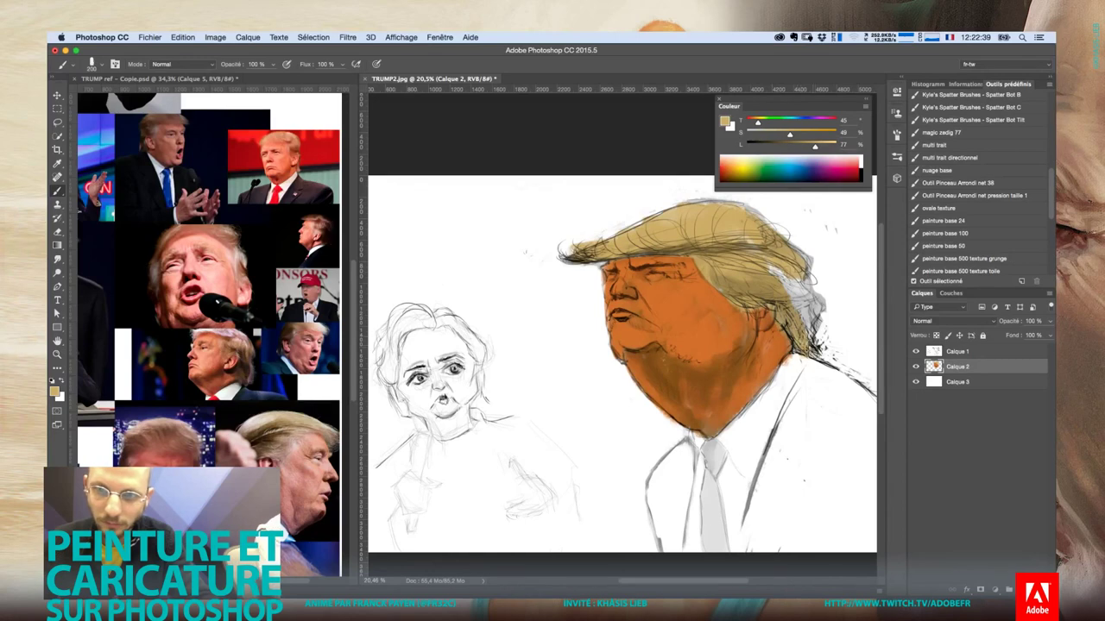
{"action": "left_click_drag", "start_coordinate": [798, 302], "coordinate": [815, 354]}
{"action": "mouse_move", "coordinate": [765, 264]}
{"action": "left_mouse_down"}
{"action": "mouse_move", "coordinate": [811, 328]}
{"action": "mouse_move", "coordinate": [803, 303]}
{"action": "mouse_move", "coordinate": [816, 302]}
{"action": "mouse_move", "coordinate": [749, 246]}
{"action": "left_mouse_up"}
{"action": "left_click_drag", "start_coordinate": [739, 347], "coordinate": [716, 365]}
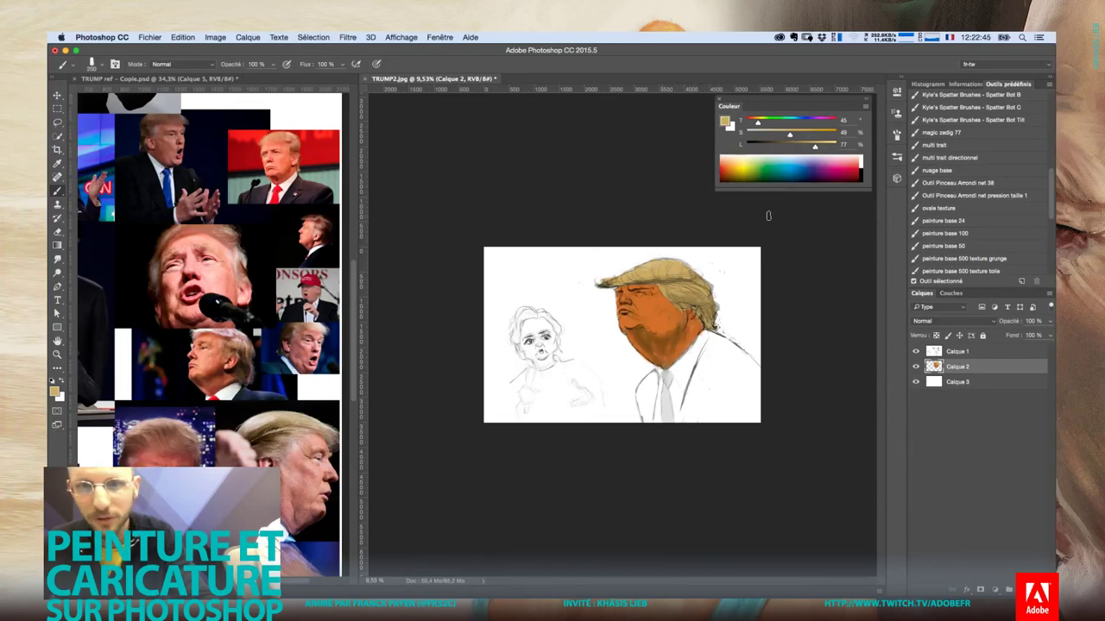
Mix a dark teal from the sampled orange and paint the jacket lapel
{"action": "left_click", "coordinate": [656, 339], "text": "alt"}
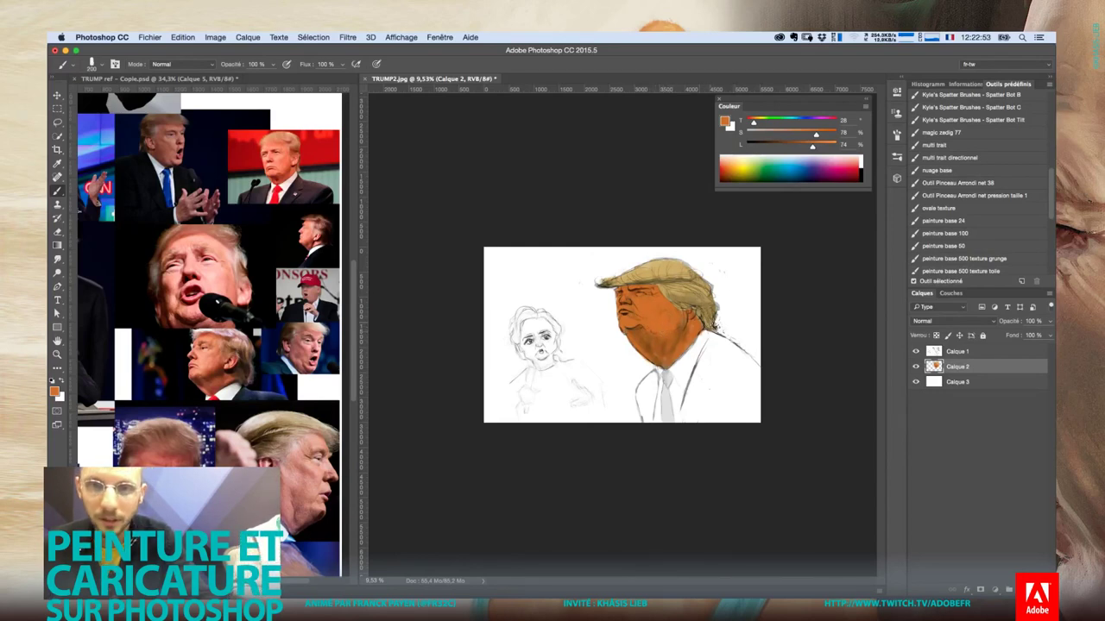
{"action": "mouse_move", "coordinate": [774, 121]}
{"action": "left_mouse_down"}
{"action": "mouse_move", "coordinate": [794, 121]}
{"action": "mouse_move", "coordinate": [767, 147]}
{"action": "left_mouse_up"}
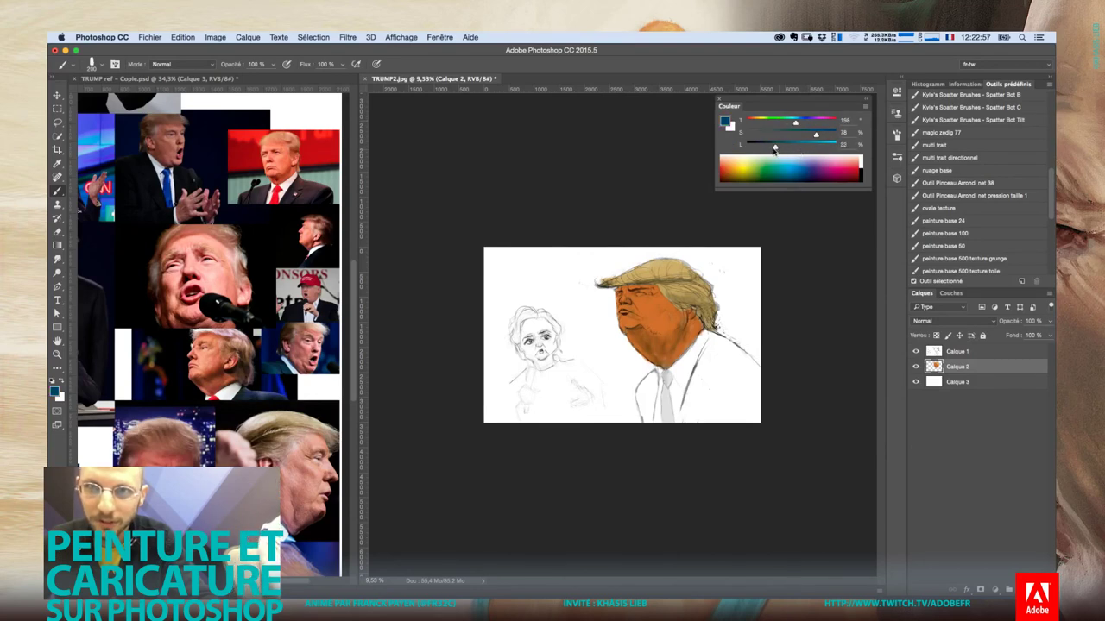
{"action": "left_click_drag", "start_coordinate": [715, 338], "coordinate": [691, 409]}
{"action": "key", "text": "super+plus"}
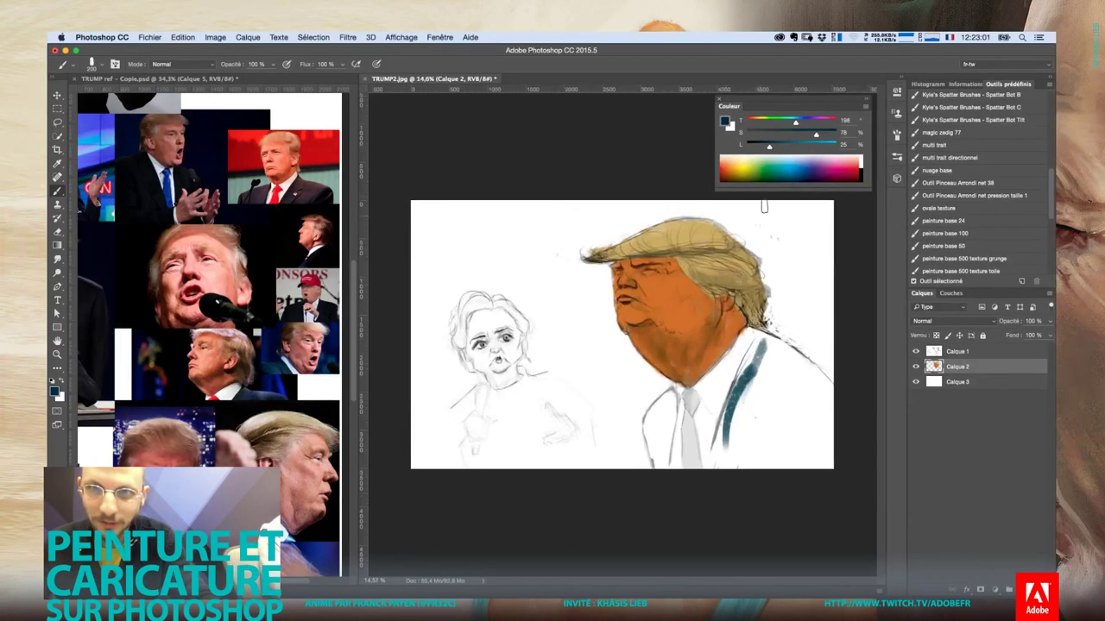
{"action": "left_click", "coordinate": [787, 136]}
{"action": "mouse_move", "coordinate": [761, 343]}
{"action": "left_mouse_down"}
{"action": "mouse_move", "coordinate": [731, 425]}
{"action": "mouse_move", "coordinate": [765, 338]}
{"action": "mouse_move", "coordinate": [837, 404]}
{"action": "mouse_move", "coordinate": [741, 408]}
{"action": "mouse_move", "coordinate": [721, 447]}
{"action": "left_mouse_up"}
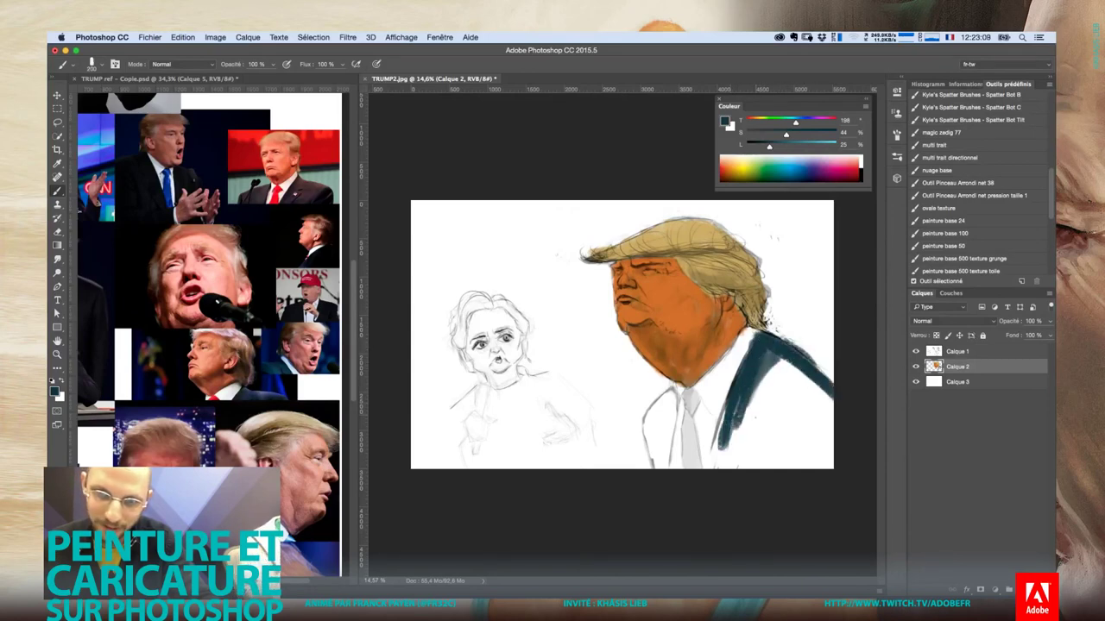
Fill the jacket's right side, lower jacket and left lapel with dark teal
{"action": "left_click_drag", "start_coordinate": [739, 406], "coordinate": [712, 471]}
{"action": "mouse_move", "coordinate": [765, 366]}
{"action": "left_mouse_down"}
{"action": "mouse_move", "coordinate": [716, 470]}
{"action": "mouse_move", "coordinate": [769, 361]}
{"action": "mouse_move", "coordinate": [804, 416]}
{"action": "mouse_move", "coordinate": [820, 426]}
{"action": "mouse_move", "coordinate": [831, 416]}
{"action": "mouse_move", "coordinate": [776, 357]}
{"action": "left_mouse_up"}
{"action": "mouse_move", "coordinate": [831, 414]}
{"action": "left_mouse_down"}
{"action": "mouse_move", "coordinate": [790, 421]}
{"action": "mouse_move", "coordinate": [772, 410]}
{"action": "mouse_move", "coordinate": [729, 449]}
{"action": "mouse_move", "coordinate": [816, 449]}
{"action": "mouse_move", "coordinate": [820, 471]}
{"action": "mouse_move", "coordinate": [789, 443]}
{"action": "left_mouse_up"}
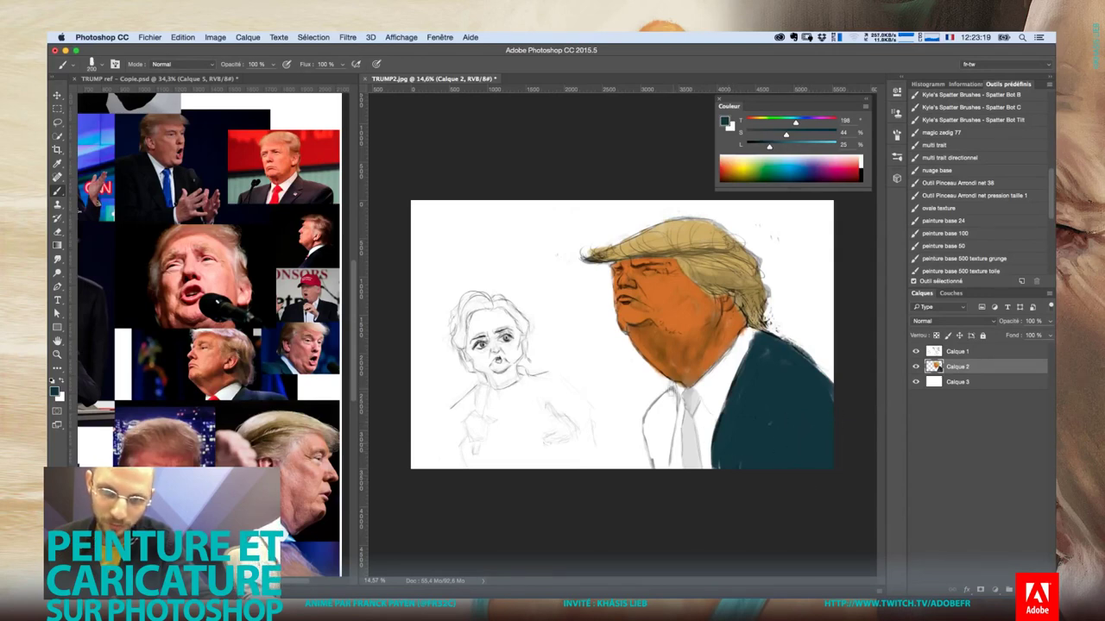
{"action": "left_click_drag", "start_coordinate": [670, 395], "coordinate": [663, 468]}
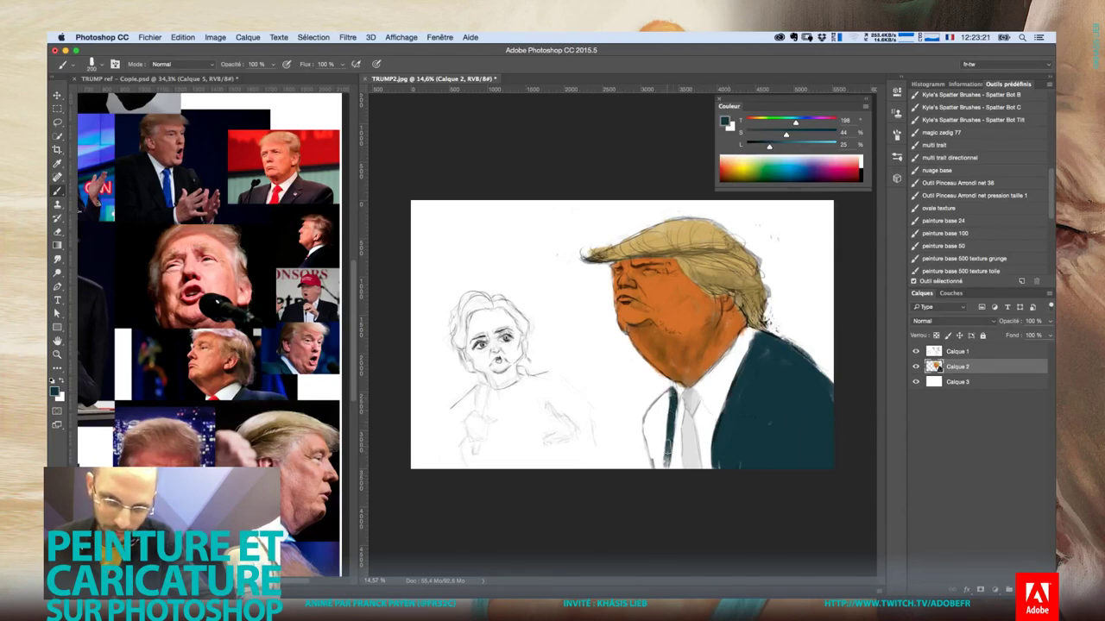
{"action": "mouse_move", "coordinate": [671, 398]}
{"action": "left_mouse_down"}
{"action": "mouse_move", "coordinate": [654, 413]}
{"action": "mouse_move", "coordinate": [654, 468]}
{"action": "mouse_move", "coordinate": [665, 466]}
{"action": "mouse_move", "coordinate": [660, 438]}
{"action": "left_mouse_up"}
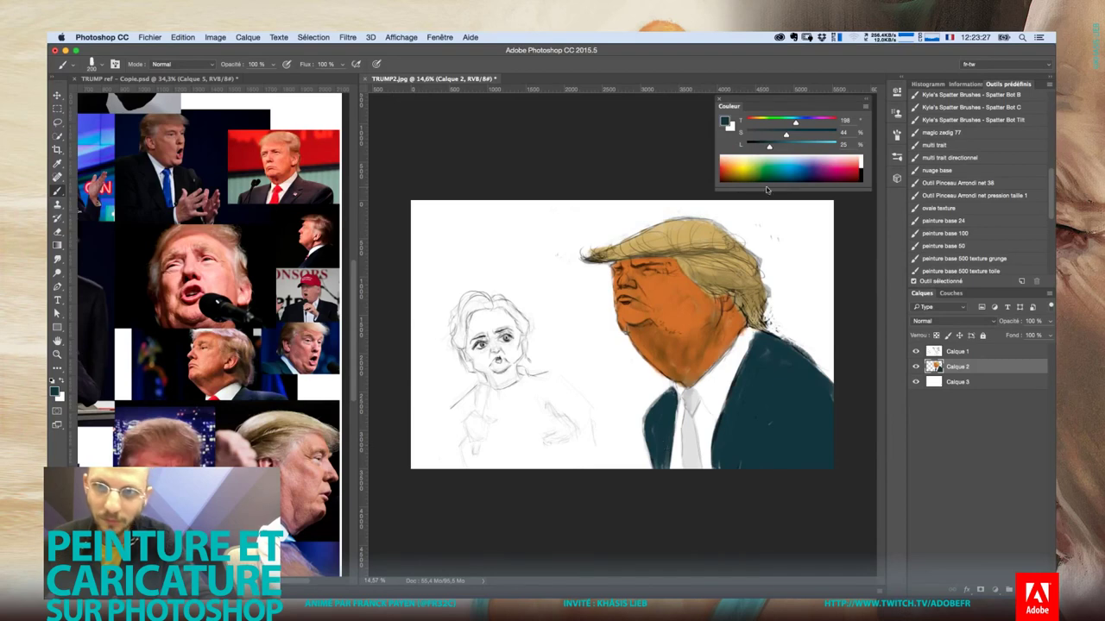
{"action": "left_click_drag", "start_coordinate": [769, 146], "coordinate": [816, 138]}
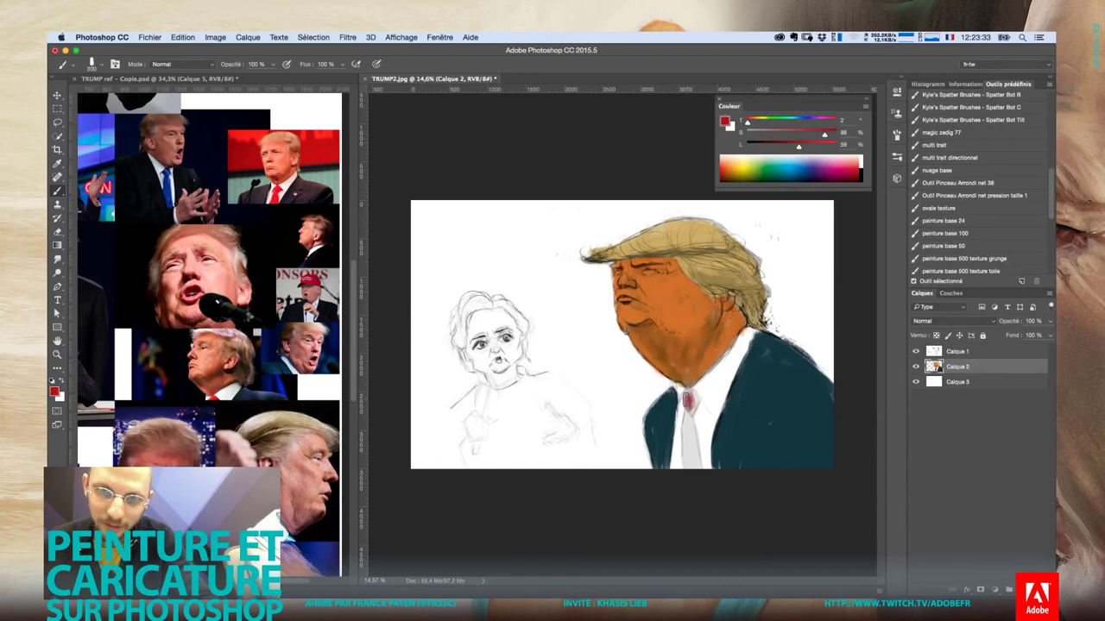
Paint the red tie down the shirt front, then mix a pale tan from the face
{"action": "left_click_drag", "start_coordinate": [688, 414], "coordinate": [699, 480]}
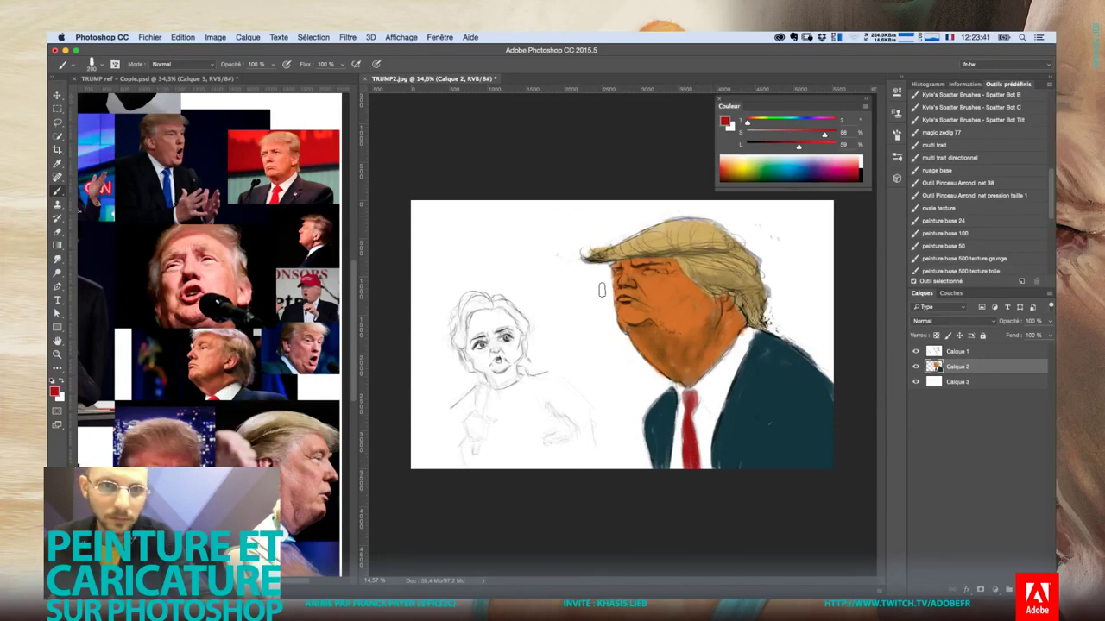
{"action": "left_click", "coordinate": [677, 276], "text": "alt"}
{"action": "mouse_move", "coordinate": [815, 135]}
{"action": "left_mouse_down"}
{"action": "mouse_move", "coordinate": [786, 136]}
{"action": "mouse_move", "coordinate": [801, 146]}
{"action": "left_mouse_up"}
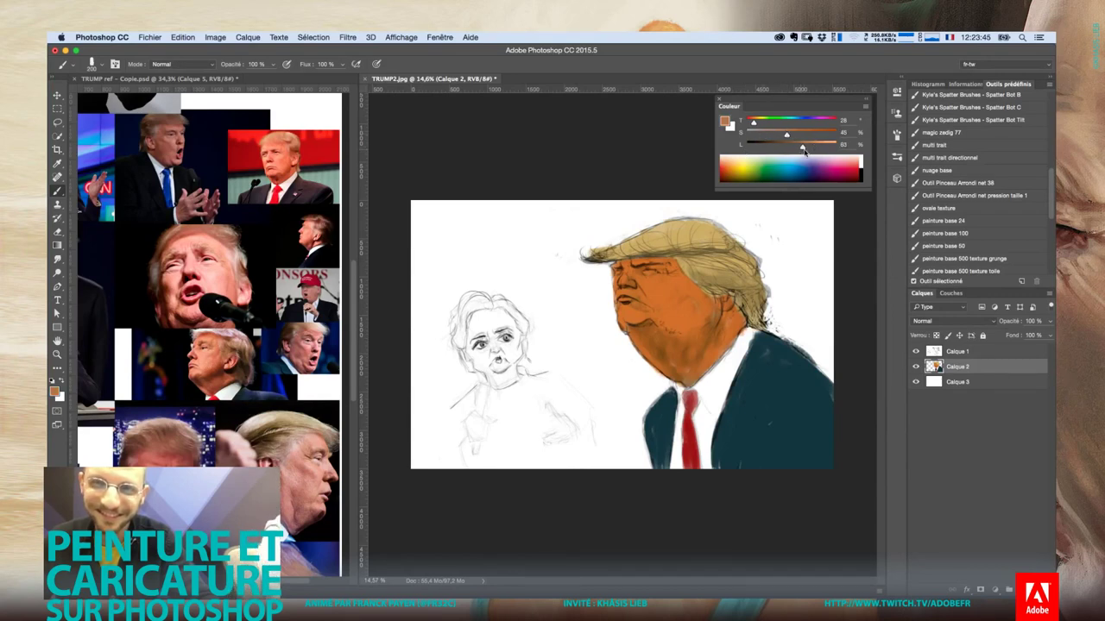
Paint the left figure's face, forehead and hand in a pale, light tan skin tone
{"action": "left_click_drag", "start_coordinate": [488, 323], "coordinate": [475, 342]}
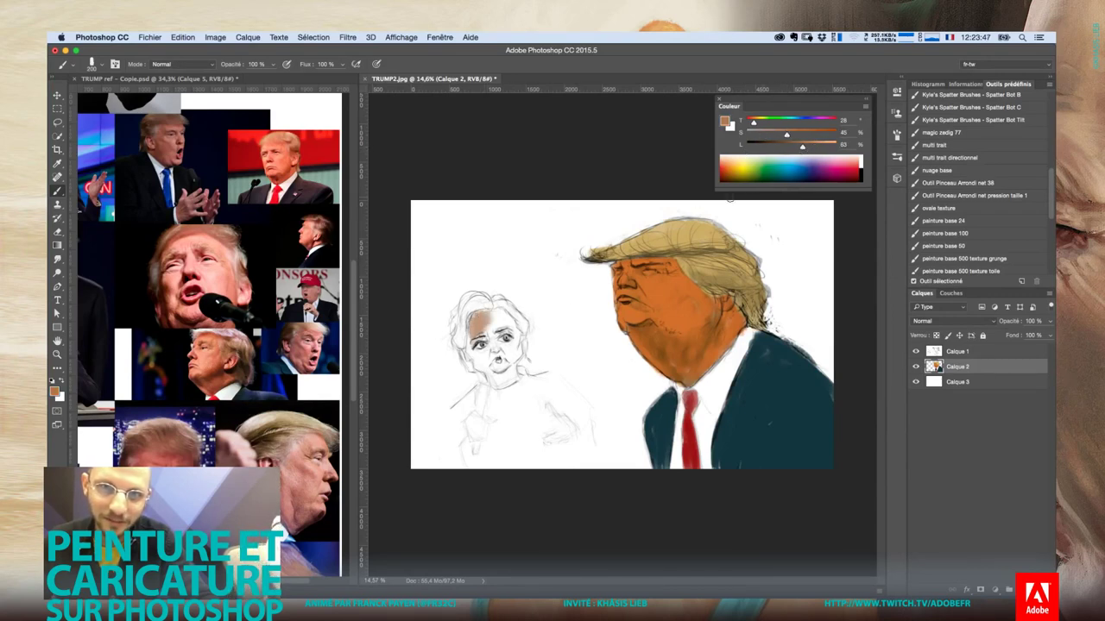
{"action": "left_click_drag", "start_coordinate": [808, 147], "coordinate": [766, 136]}
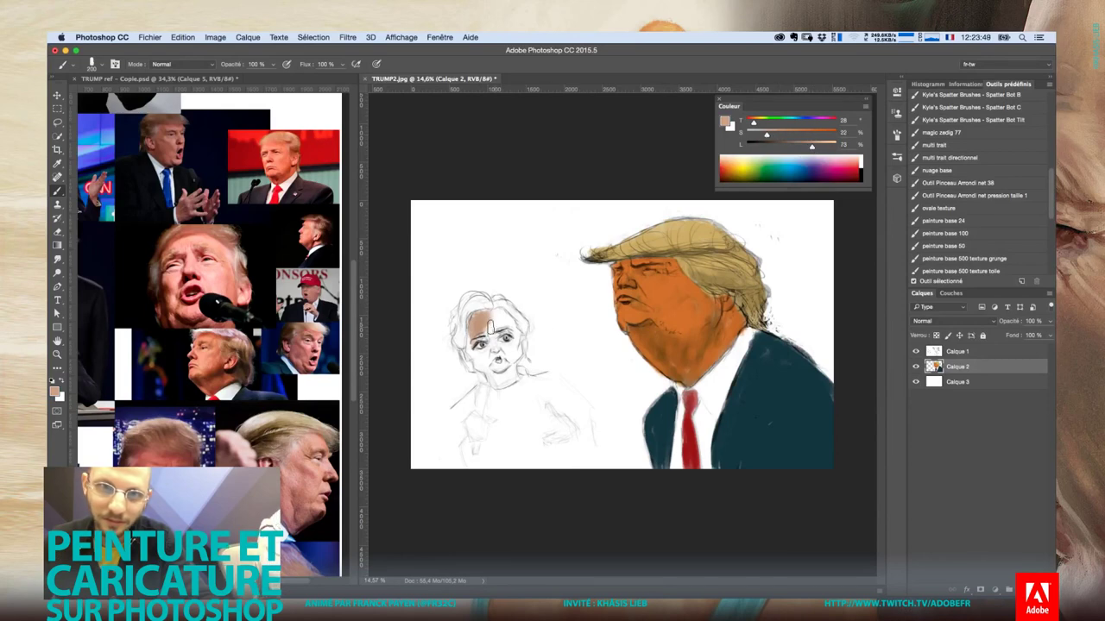
{"action": "mouse_move", "coordinate": [496, 318]}
{"action": "left_mouse_down"}
{"action": "mouse_move", "coordinate": [513, 353]}
{"action": "mouse_move", "coordinate": [500, 380]}
{"action": "mouse_move", "coordinate": [472, 341]}
{"action": "mouse_move", "coordinate": [475, 358]}
{"action": "mouse_move", "coordinate": [488, 332]}
{"action": "left_mouse_up"}
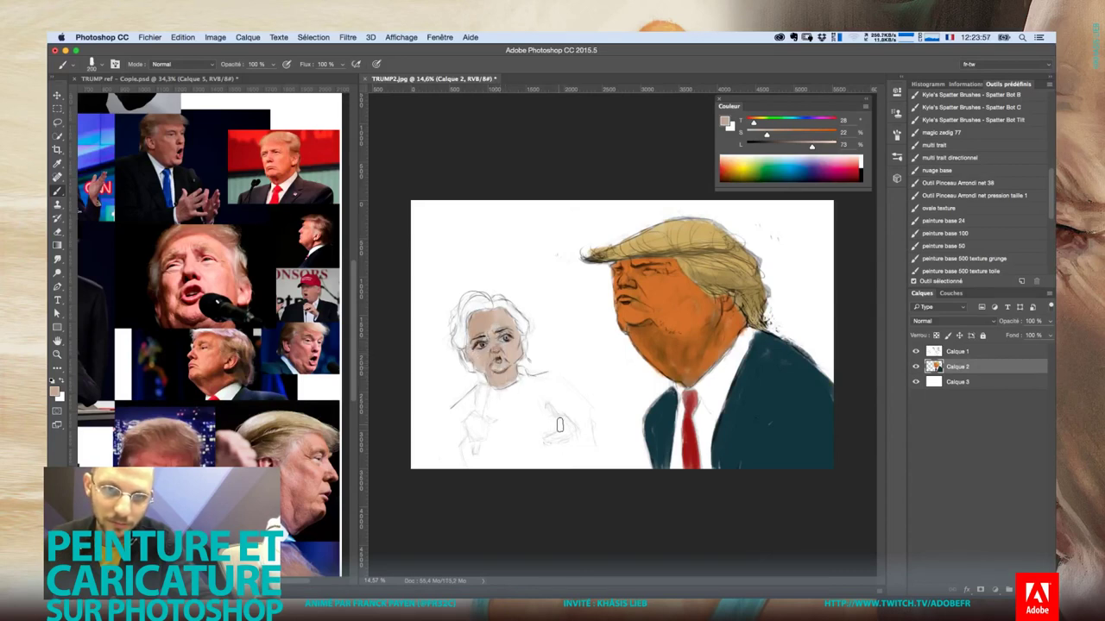
{"action": "mouse_move", "coordinate": [559, 424]}
{"action": "left_mouse_down"}
{"action": "mouse_move", "coordinate": [552, 439]}
{"action": "mouse_move", "coordinate": [565, 418]}
{"action": "mouse_move", "coordinate": [568, 432]}
{"action": "mouse_move", "coordinate": [561, 423]}
{"action": "left_mouse_up"}
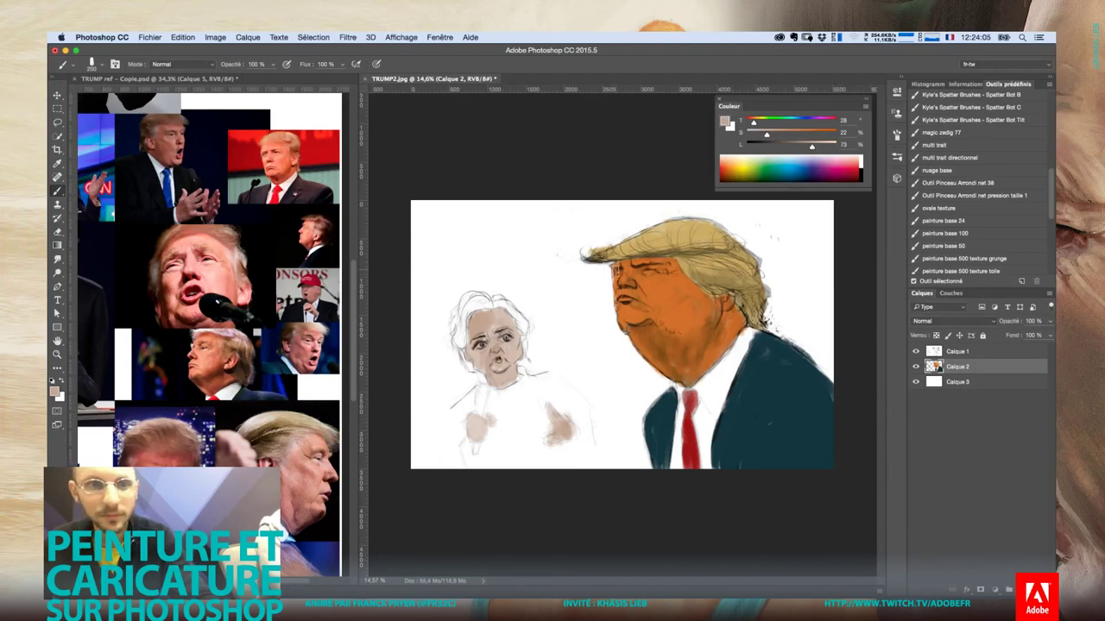
Sample Trump's hair tan for the left figure's hair, then paint dark blue on her shoulder
{"action": "left_click", "coordinate": [651, 239], "text": "alt"}
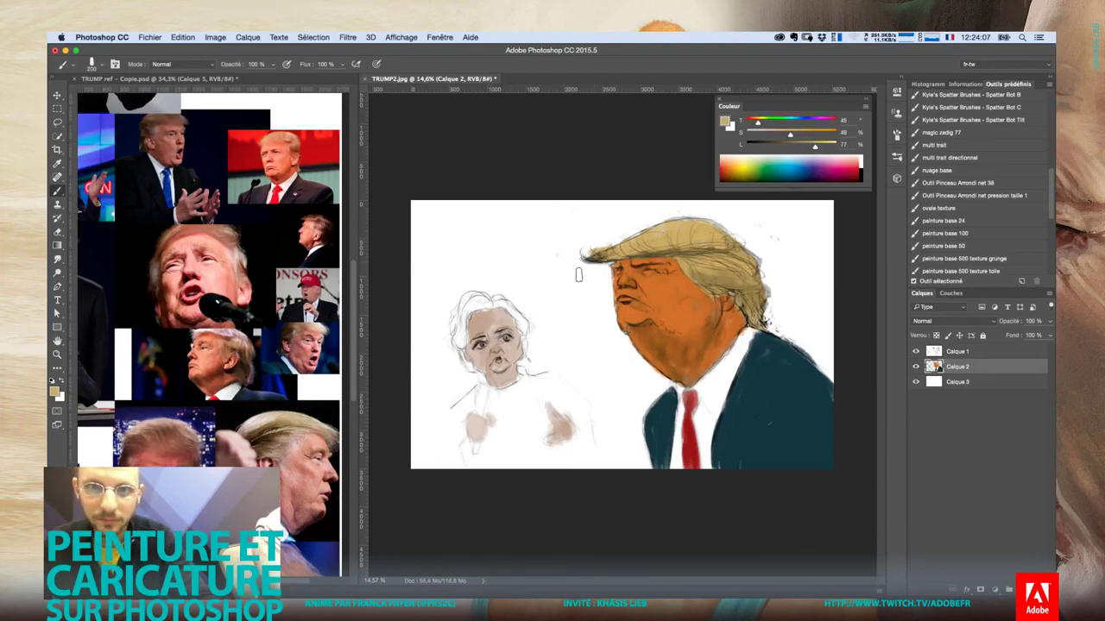
{"action": "mouse_move", "coordinate": [477, 298]}
{"action": "left_mouse_down"}
{"action": "mouse_move", "coordinate": [486, 309]}
{"action": "mouse_move", "coordinate": [464, 308]}
{"action": "mouse_move", "coordinate": [457, 355]}
{"action": "left_mouse_up"}
{"action": "left_click_drag", "start_coordinate": [507, 303], "coordinate": [526, 349]}
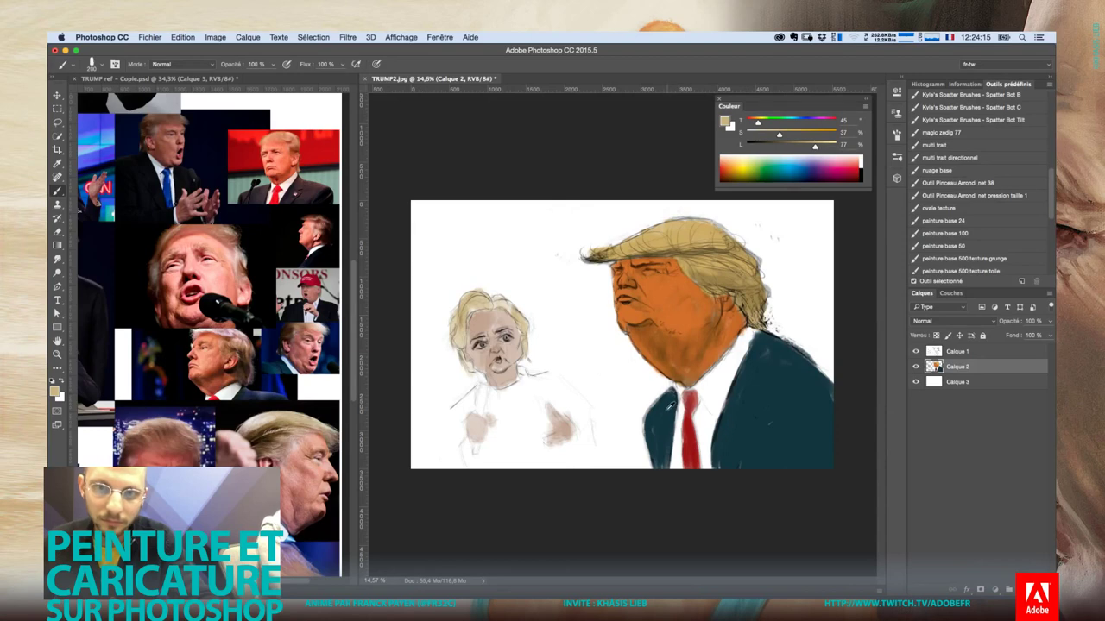
{"action": "left_click", "coordinate": [669, 406], "text": "alt"}
{"action": "mouse_move", "coordinate": [523, 370]}
{"action": "left_mouse_down"}
{"action": "mouse_move", "coordinate": [560, 388]}
{"action": "mouse_move", "coordinate": [583, 421]}
{"action": "mouse_move", "coordinate": [576, 432]}
{"action": "mouse_move", "coordinate": [557, 390]}
{"action": "mouse_move", "coordinate": [545, 390]}
{"action": "left_mouse_up"}
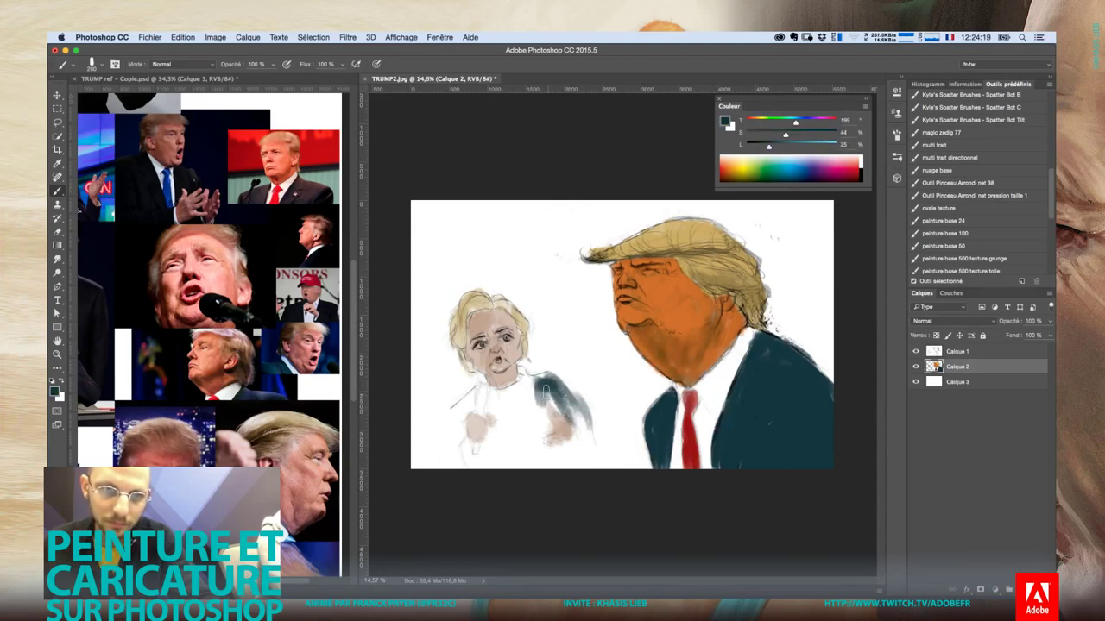
Finish dark blue over the left figure's shoulder and arm, then select Calque 3 and the Gradient tool
{"action": "mouse_move", "coordinate": [471, 395]}
{"action": "left_mouse_down"}
{"action": "mouse_move", "coordinate": [453, 436]}
{"action": "mouse_move", "coordinate": [458, 465]}
{"action": "mouse_move", "coordinate": [480, 442]}
{"action": "mouse_move", "coordinate": [544, 466]}
{"action": "mouse_move", "coordinate": [578, 427]}
{"action": "mouse_move", "coordinate": [578, 471]}
{"action": "mouse_move", "coordinate": [509, 453]}
{"action": "mouse_move", "coordinate": [569, 462]}
{"action": "left_mouse_up"}
{"action": "left_click", "coordinate": [958, 382]}
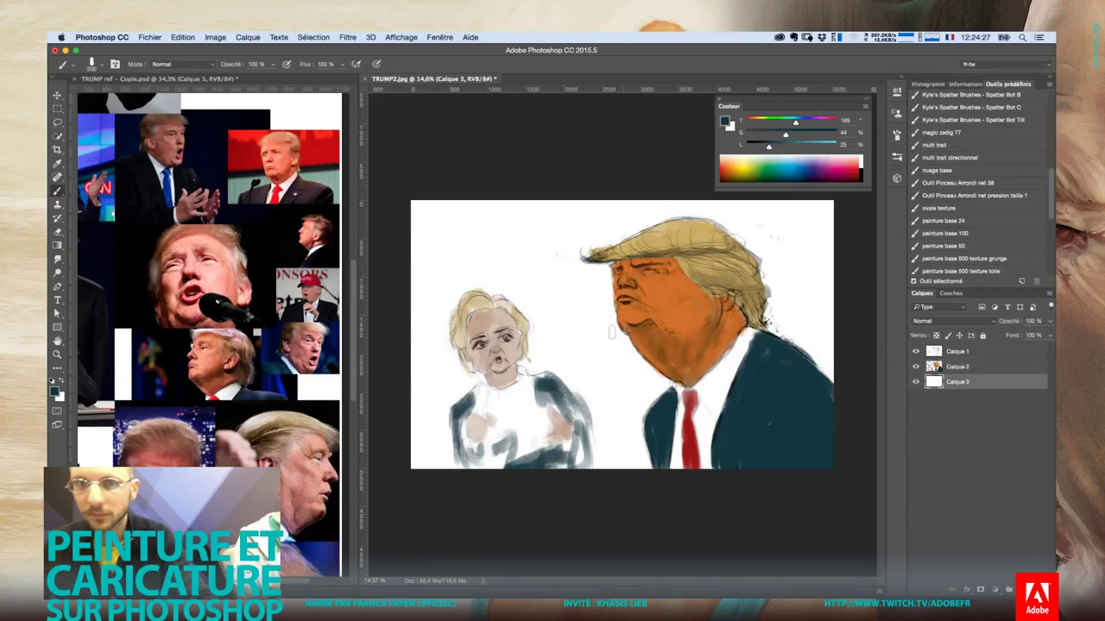
{"action": "right_click", "coordinate": [571, 273]}
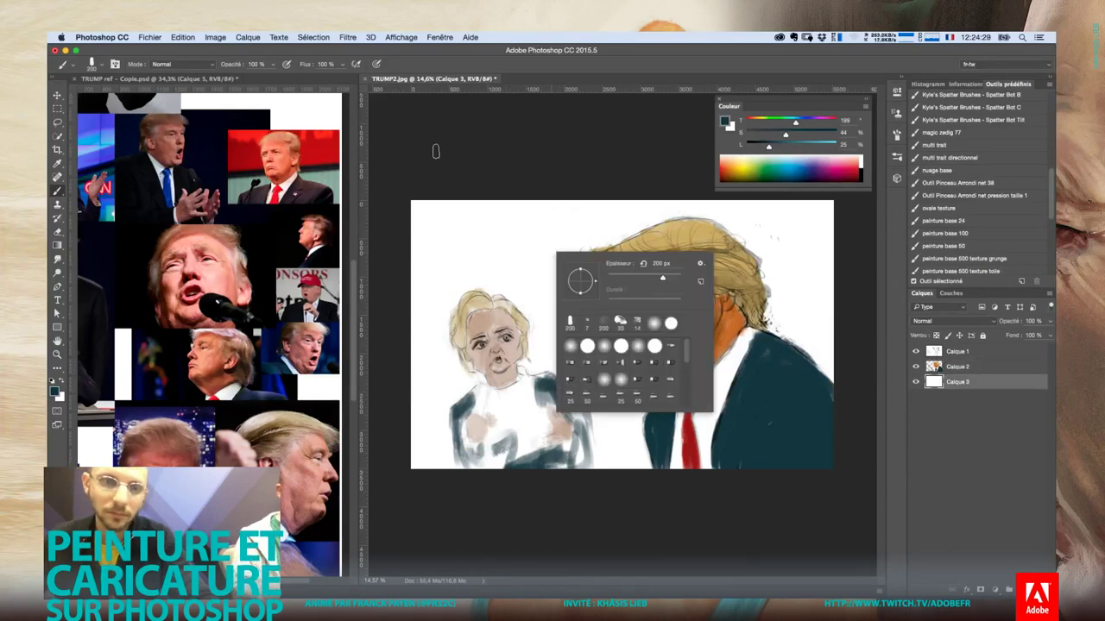
{"action": "key", "text": "Escape"}
{"action": "key", "text": "g"}
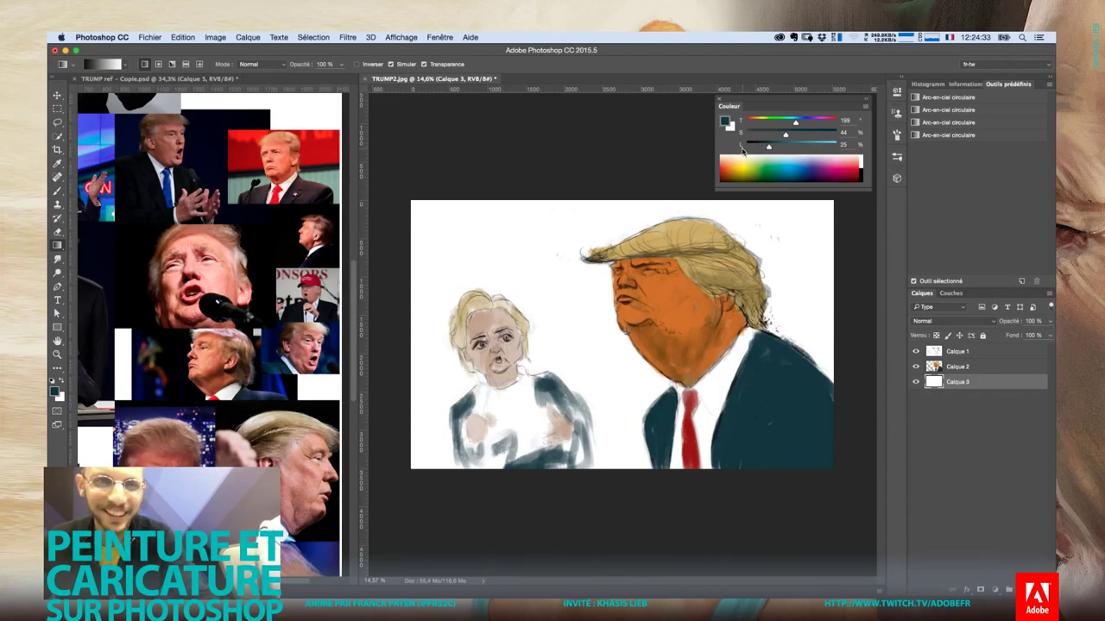
Fill background layer Calque 3 with a dark red Foreground to Transparent gradient fading top-right
{"action": "mouse_move", "coordinate": [796, 124]}
{"action": "left_mouse_down"}
{"action": "mouse_move", "coordinate": [748, 124]}
{"action": "mouse_move", "coordinate": [809, 136]}
{"action": "left_mouse_up"}
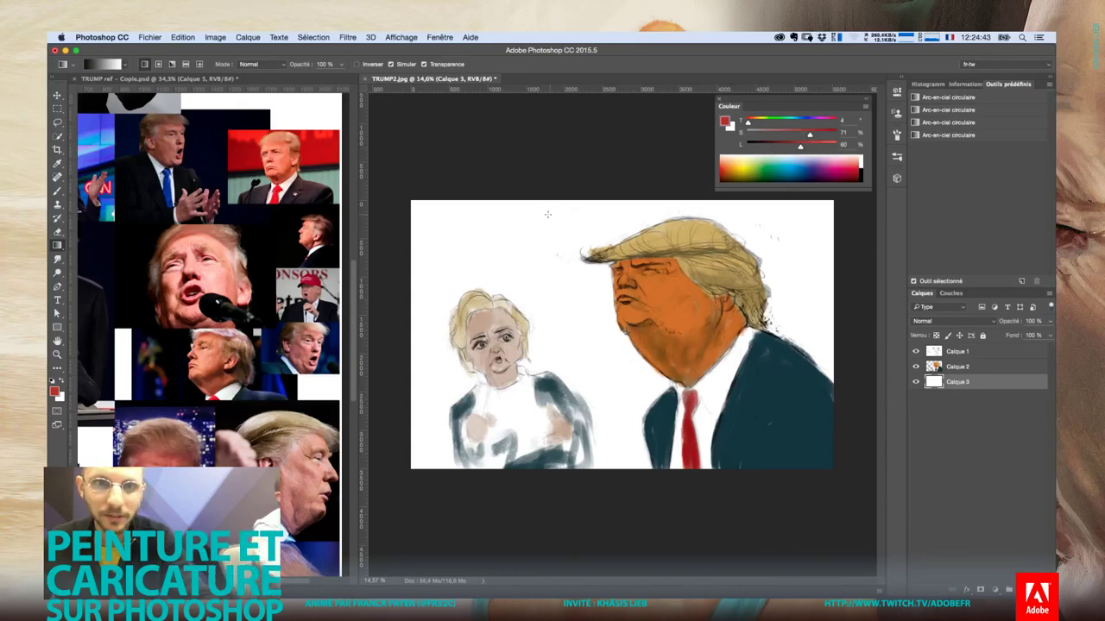
{"action": "left_click_drag", "start_coordinate": [535, 183], "coordinate": [604, 426]}
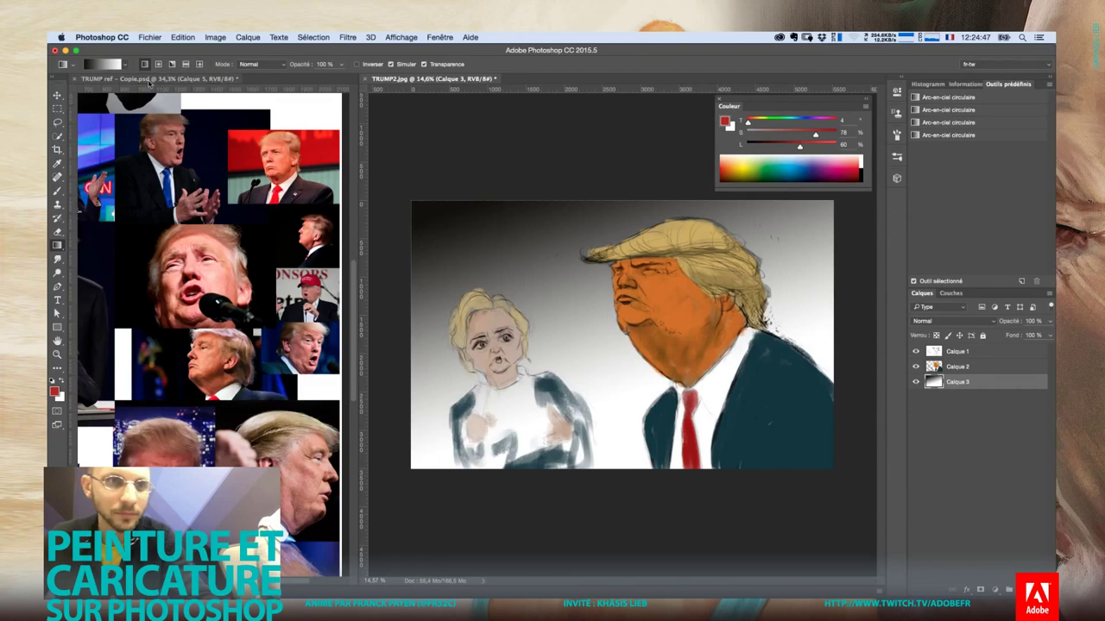
{"action": "left_click", "coordinate": [104, 63]}
{"action": "left_click", "coordinate": [104, 141]}
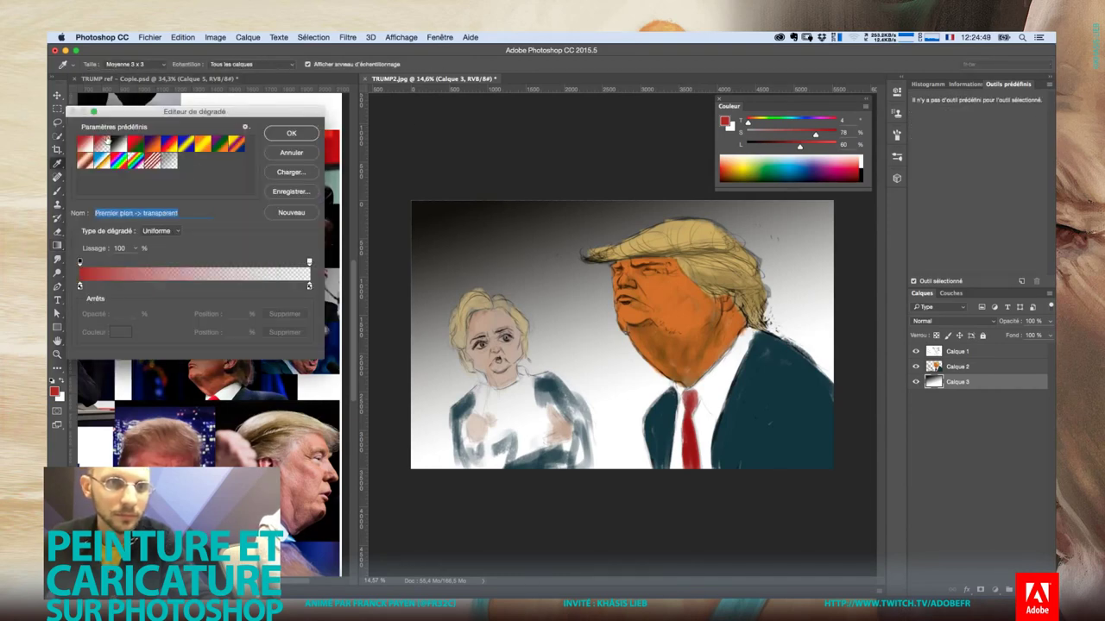
{"action": "left_click", "coordinate": [293, 132]}
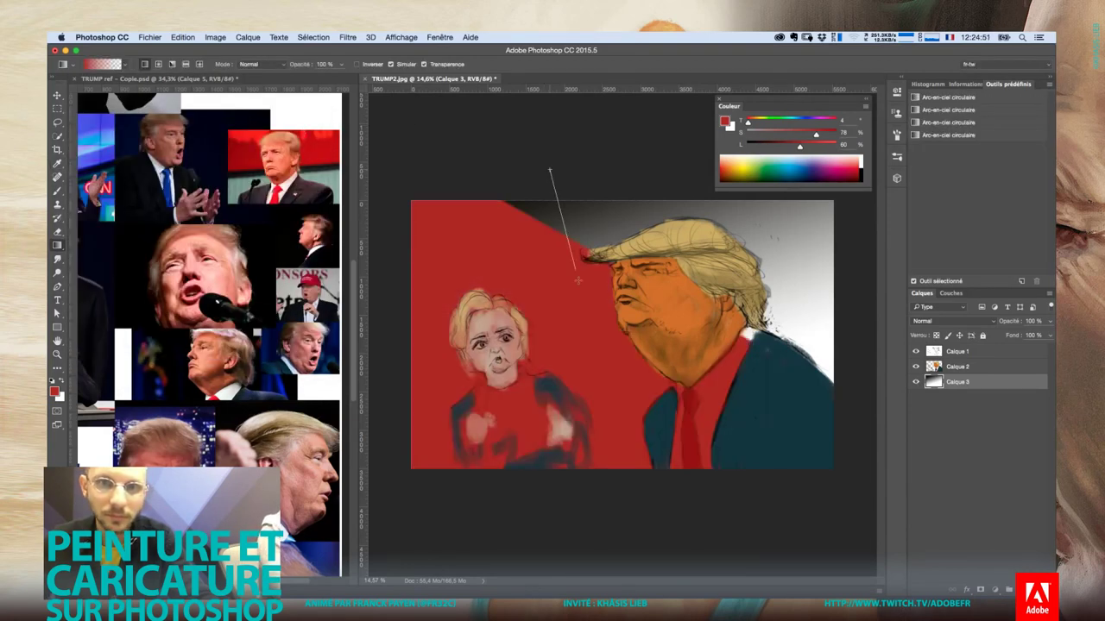
{"action": "left_click_drag", "start_coordinate": [555, 169], "coordinate": [610, 418]}
{"action": "left_click_drag", "start_coordinate": [576, 180], "coordinate": [638, 373]}
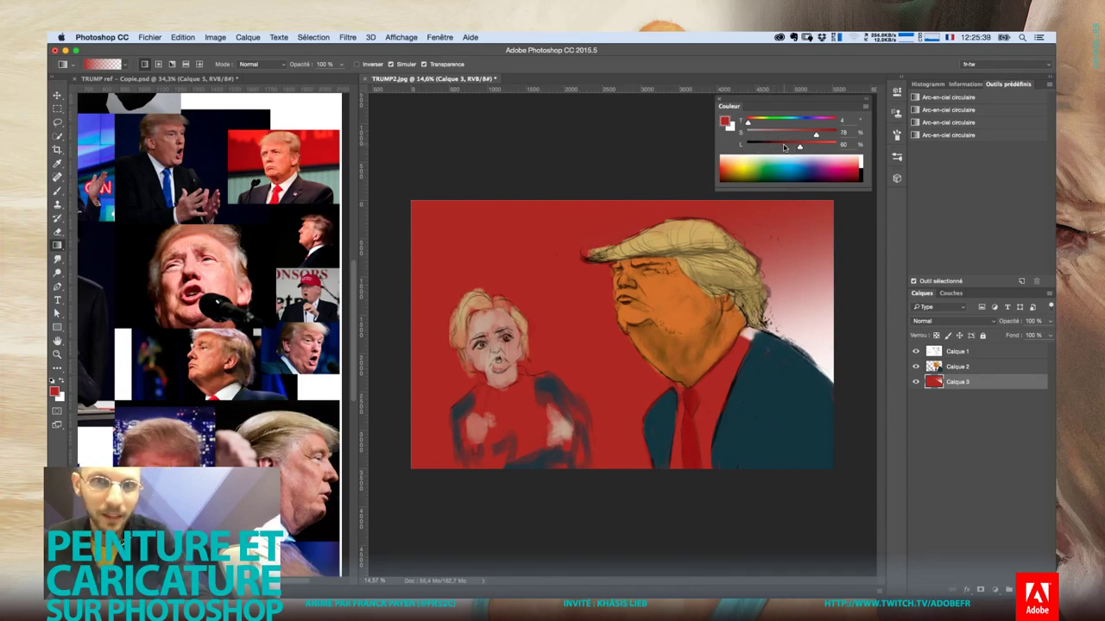
{"action": "left_click", "coordinate": [795, 123]}
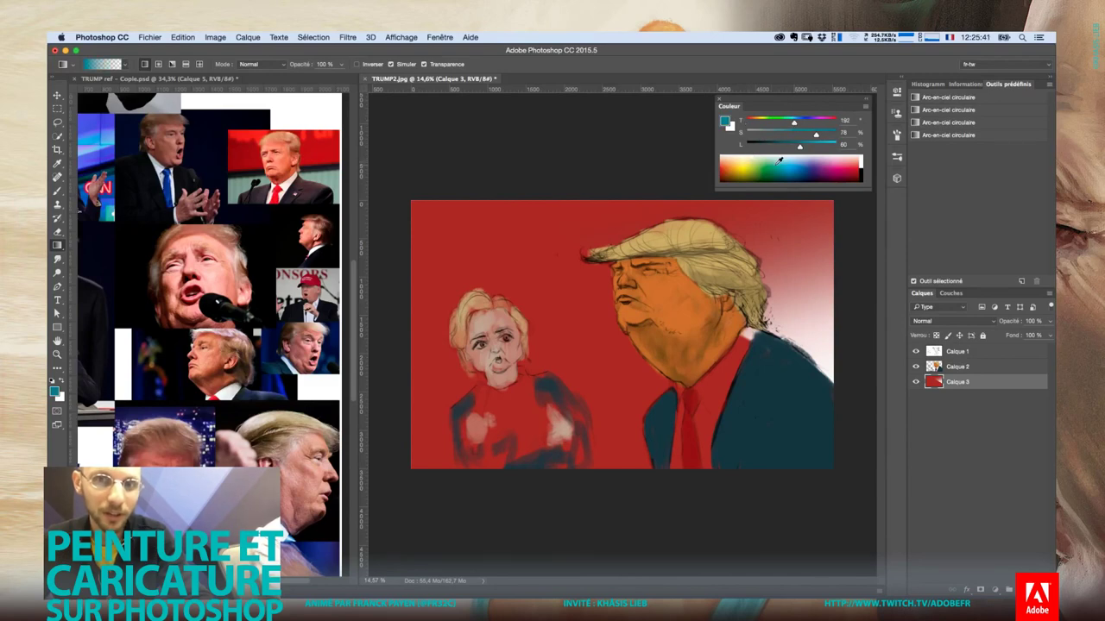
Mix a desaturated teal and drag a diagonal red-to-teal gradient across Calque 3
{"action": "left_click", "coordinate": [779, 135]}
{"action": "left_click_drag", "start_coordinate": [778, 138], "coordinate": [765, 138]}
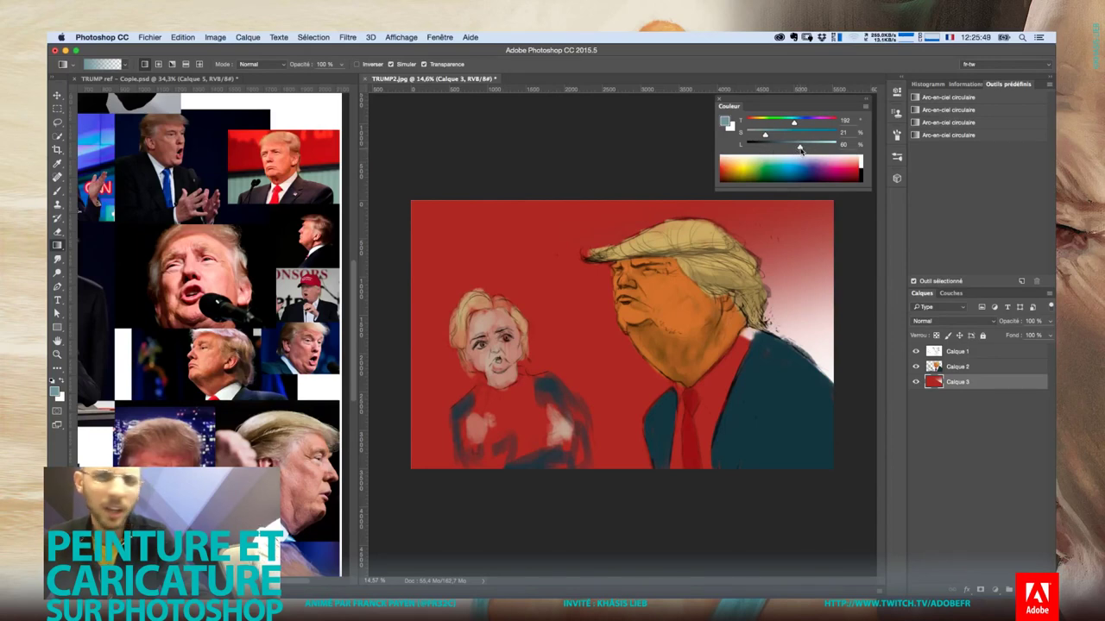
{"action": "left_click_drag", "start_coordinate": [808, 147], "coordinate": [794, 147]}
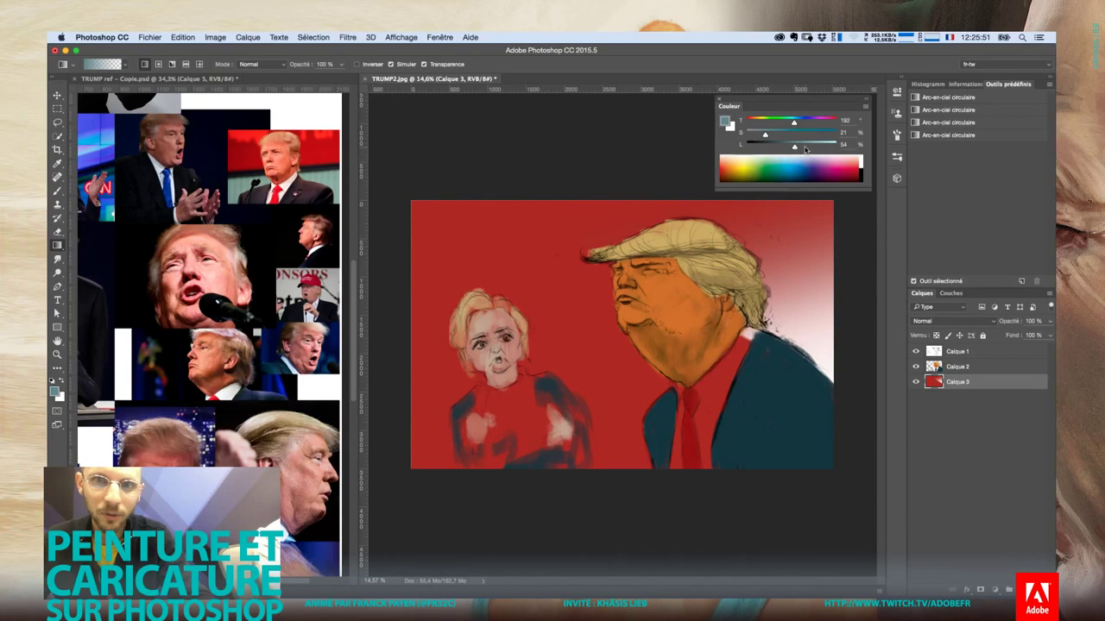
{"action": "left_click", "coordinate": [805, 148]}
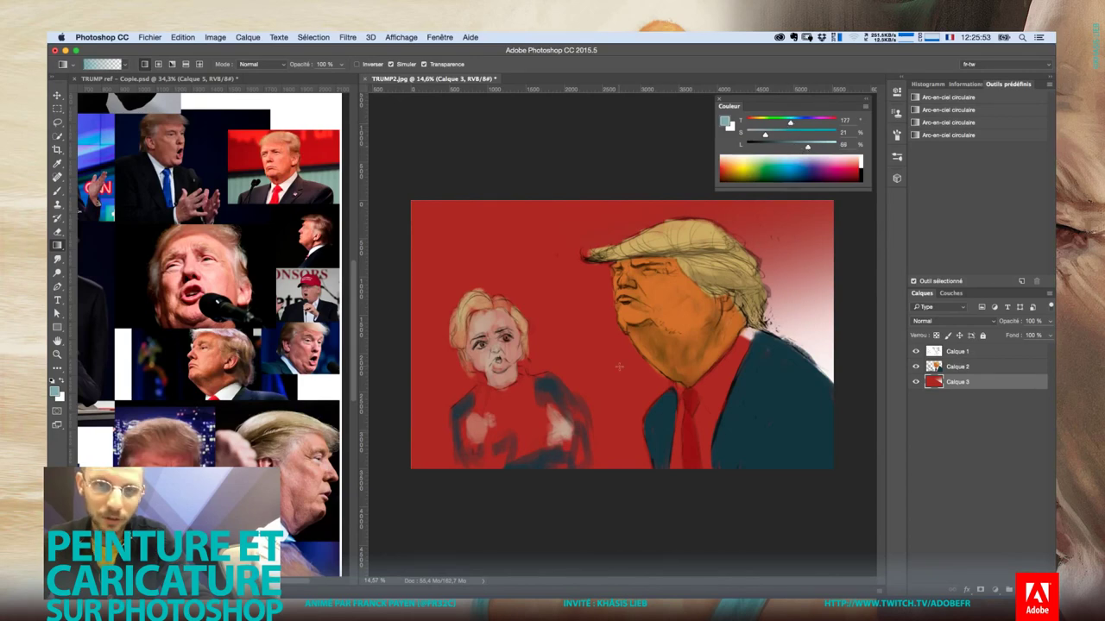
{"action": "left_click_drag", "start_coordinate": [613, 375], "coordinate": [613, 380]}
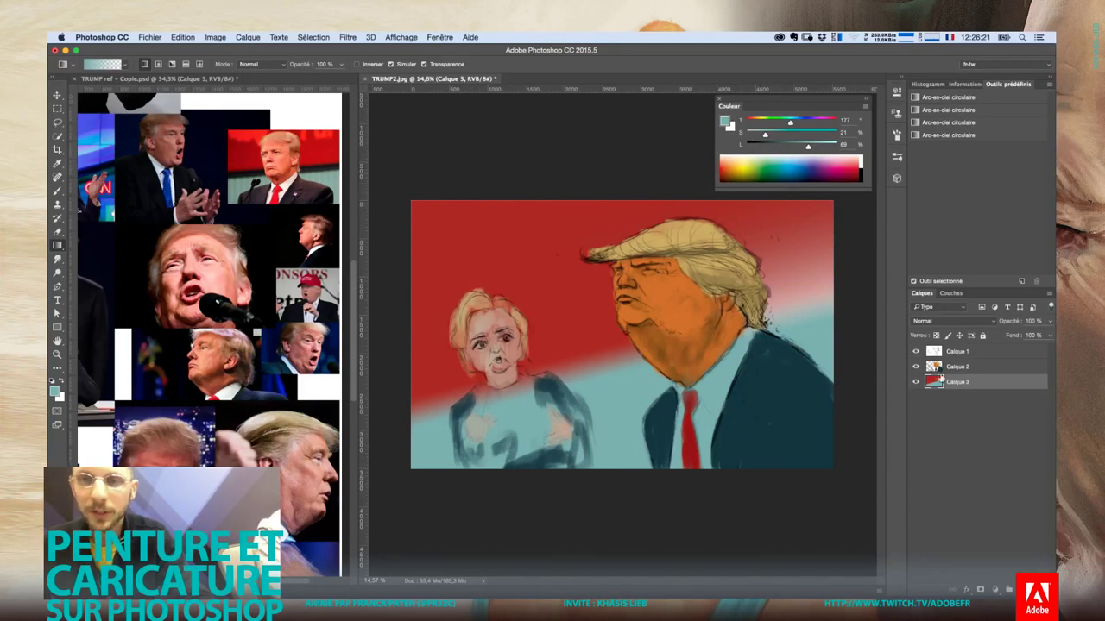
{"action": "left_click", "coordinate": [954, 368]}
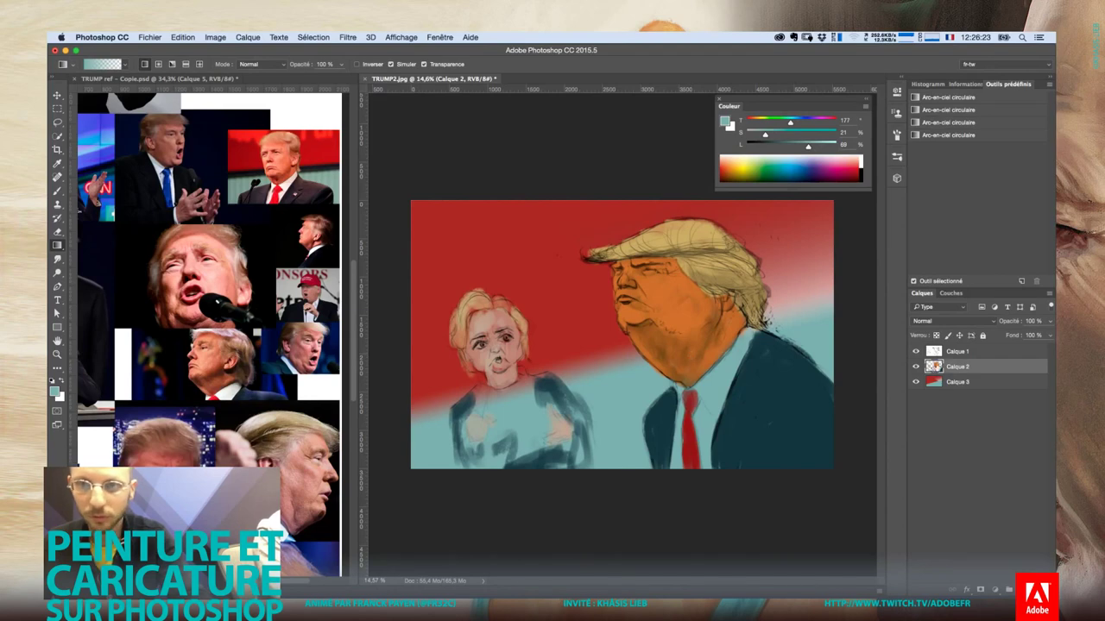
{"action": "left_click", "coordinate": [945, 380]}
Add a new empty layer above the background and set the brush colour to pure white
{"action": "key", "text": "ctrl+alt+shift+n"}
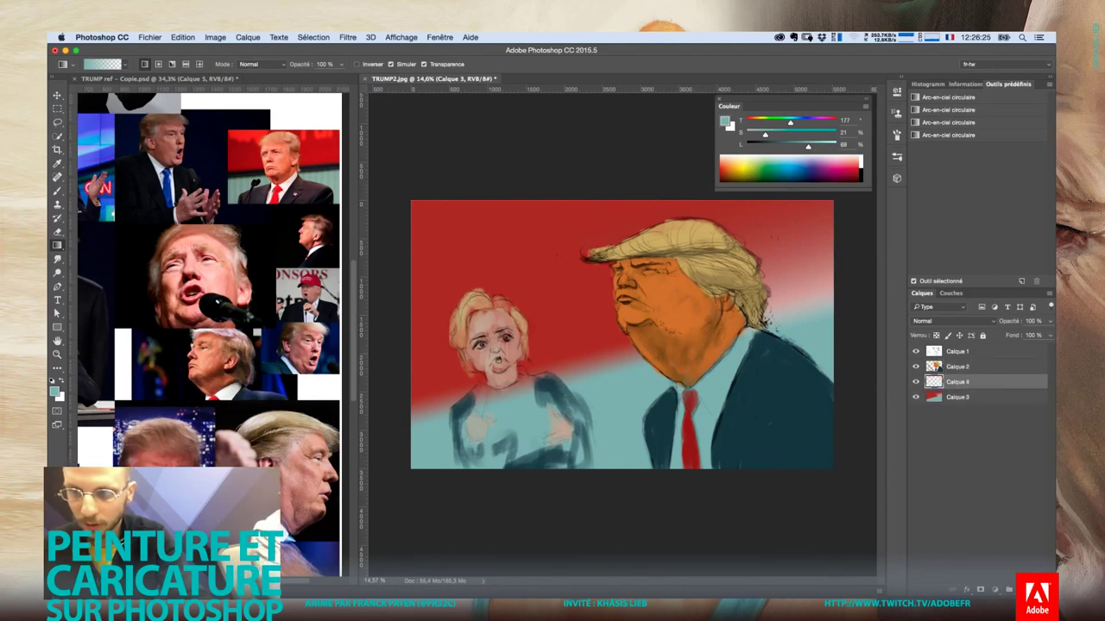
{"action": "key", "text": "b"}
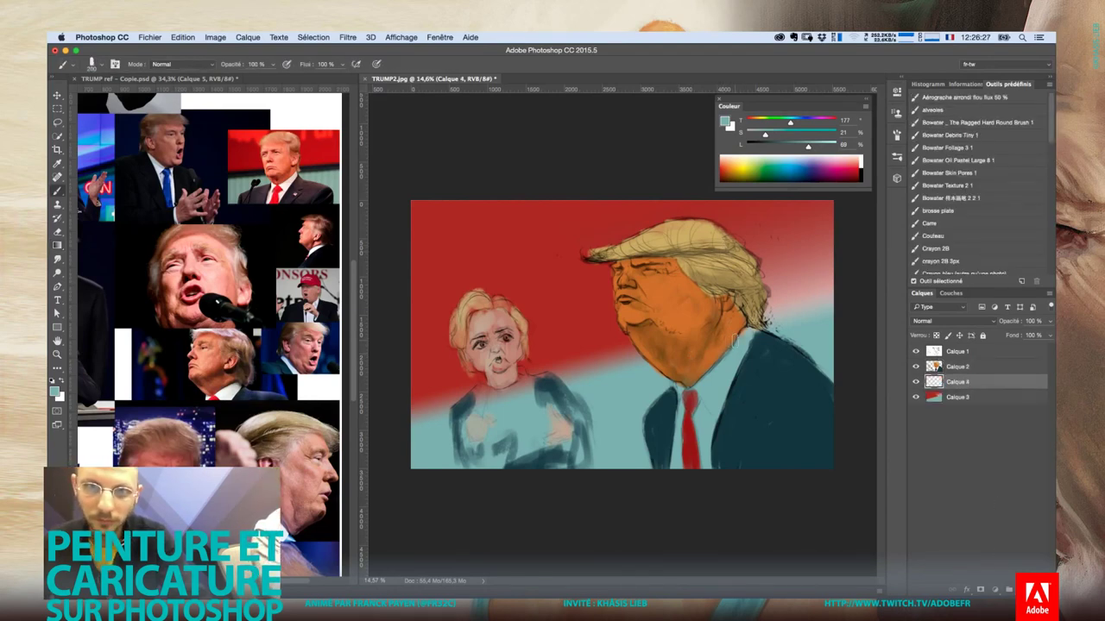
{"action": "left_click", "coordinate": [741, 156]}
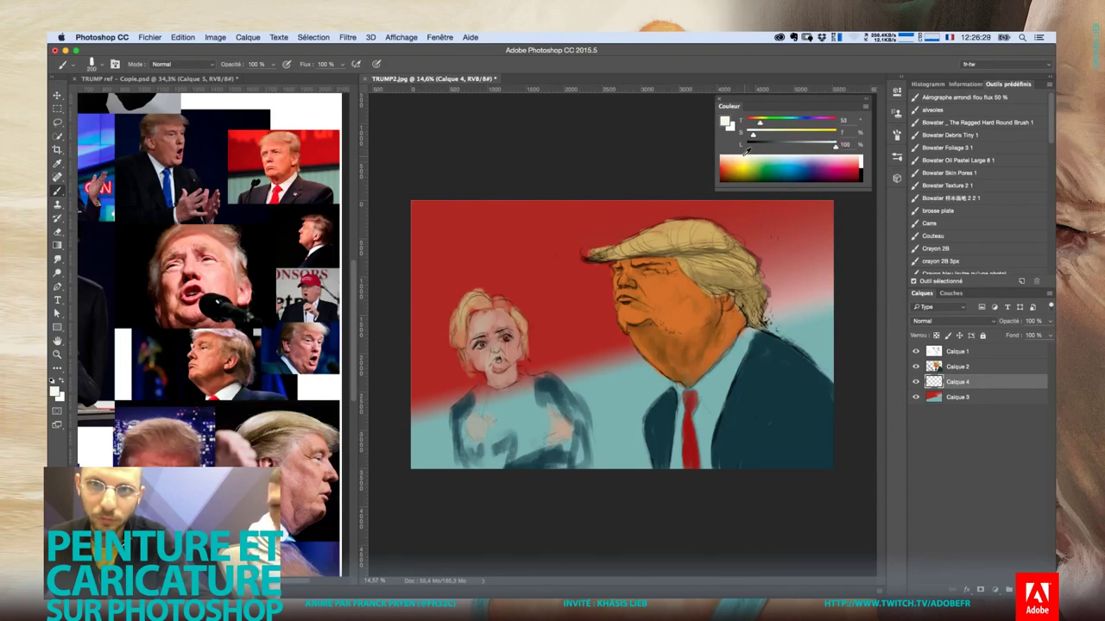
{"action": "left_click", "coordinate": [743, 152]}
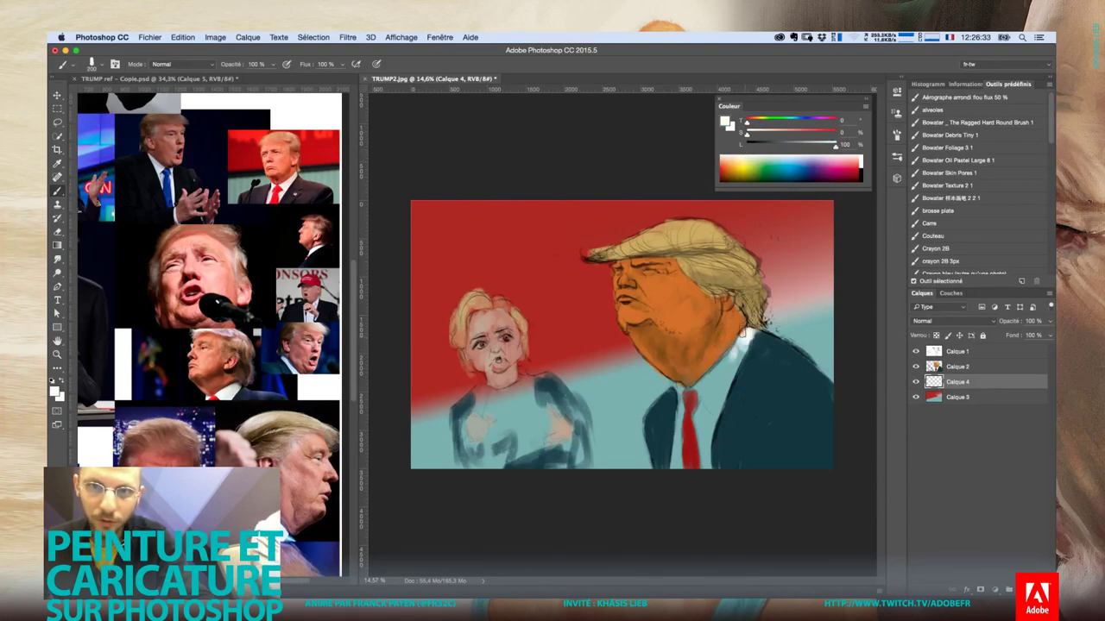
Paint the collar and shirt white on both sides of the red tie, then merge with Calque 2
{"action": "mouse_move", "coordinate": [747, 334]}
{"action": "left_mouse_down"}
{"action": "mouse_move", "coordinate": [715, 374]}
{"action": "mouse_move", "coordinate": [744, 337]}
{"action": "mouse_move", "coordinate": [718, 413]}
{"action": "left_mouse_up"}
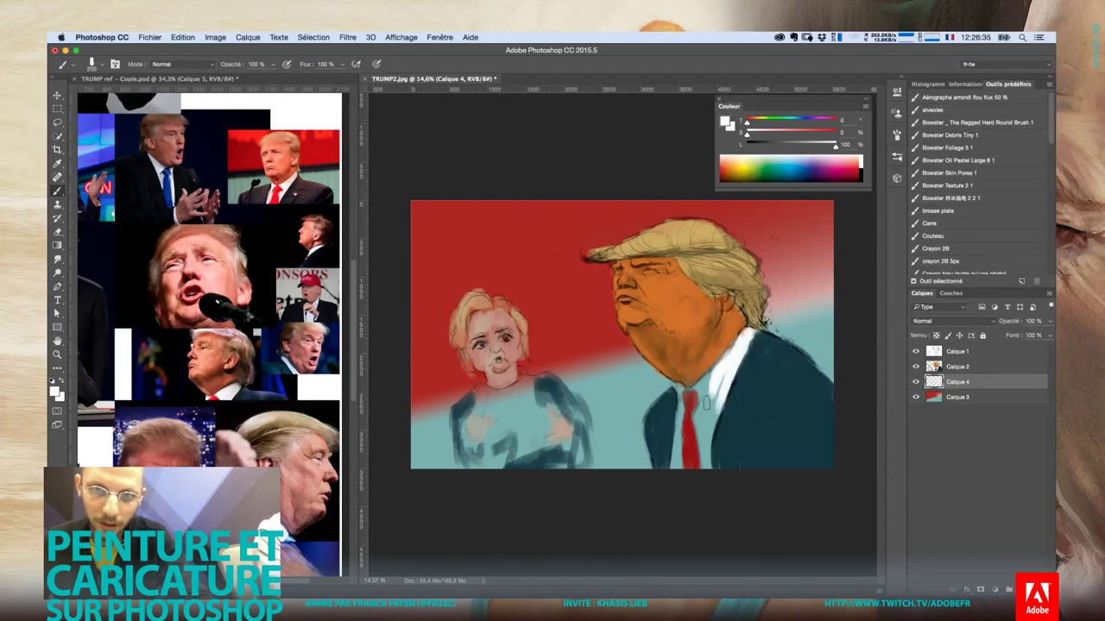
{"action": "mouse_move", "coordinate": [712, 371]}
{"action": "left_mouse_down"}
{"action": "mouse_move", "coordinate": [695, 410]}
{"action": "mouse_move", "coordinate": [678, 397]}
{"action": "mouse_move", "coordinate": [681, 454]}
{"action": "left_mouse_up"}
{"action": "mouse_move", "coordinate": [679, 403]}
{"action": "left_mouse_down"}
{"action": "mouse_move", "coordinate": [677, 470]}
{"action": "mouse_move", "coordinate": [701, 469]}
{"action": "left_mouse_up"}
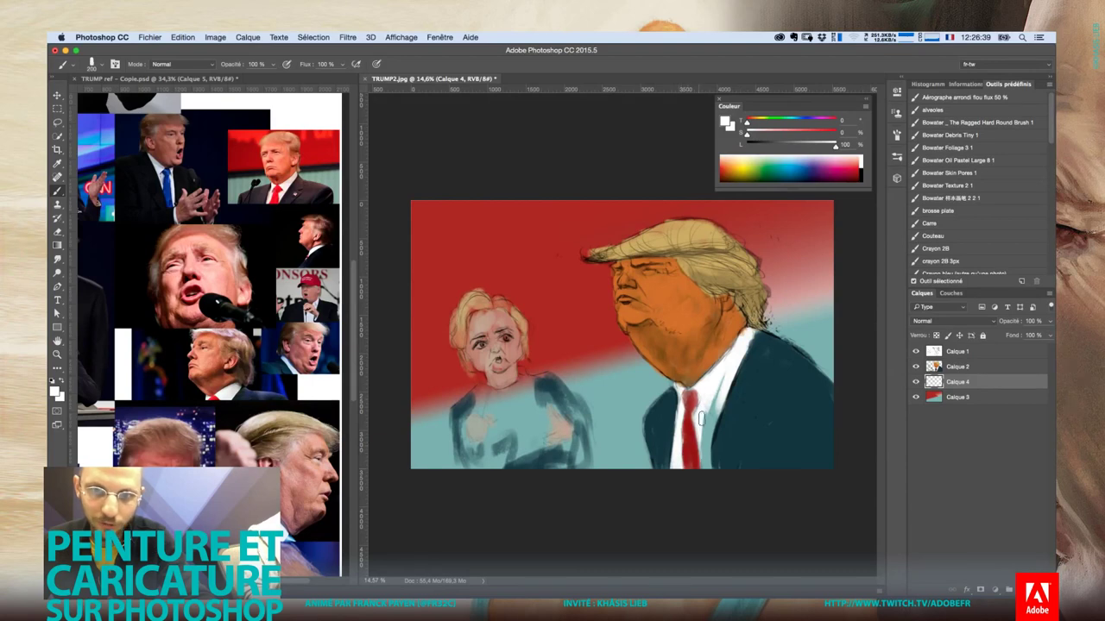
{"action": "left_click_drag", "start_coordinate": [717, 380], "coordinate": [707, 469]}
{"action": "left_click_drag", "start_coordinate": [719, 392], "coordinate": [716, 468]}
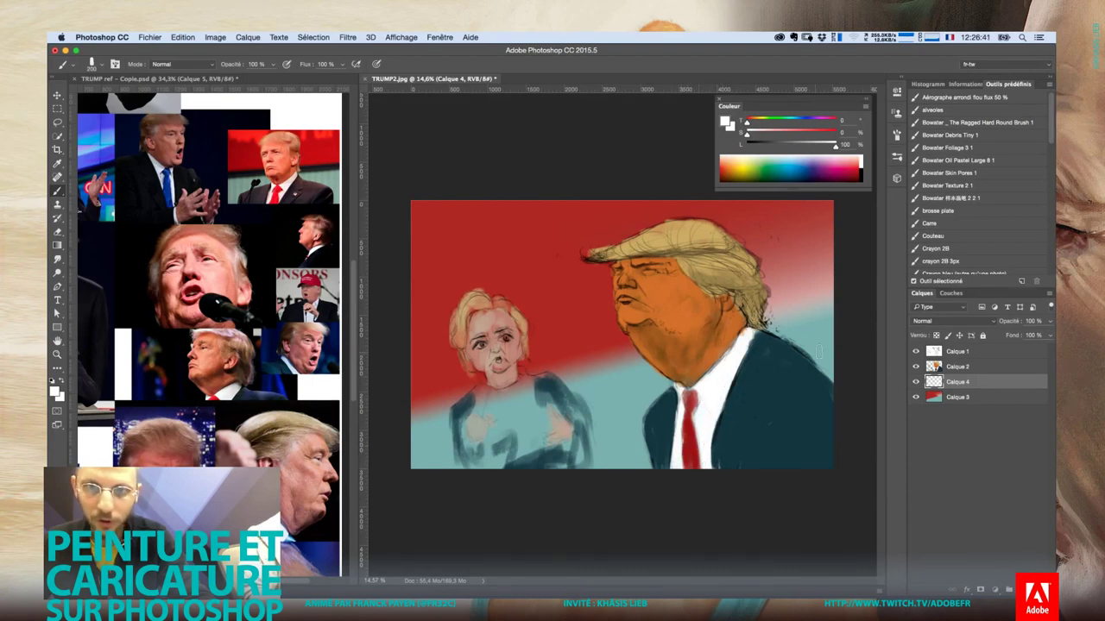
{"action": "left_click", "coordinate": [937, 367]}
{"action": "key", "text": "super+e"}
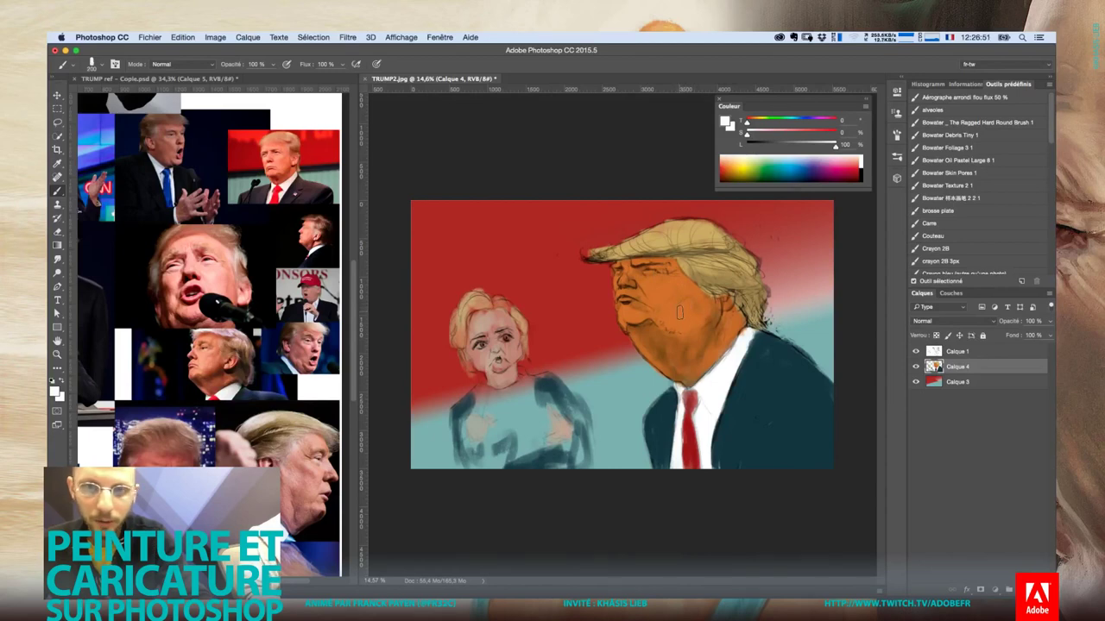
Zoom and pan to centre Trump's face and enlarge the reference collage to 84.5%
{"action": "scroll", "coordinate": [685, 306], "scroll_direction": "up", "scroll_amount": 3}
{"action": "left_click_drag", "start_coordinate": [685, 320], "coordinate": [634, 297]}
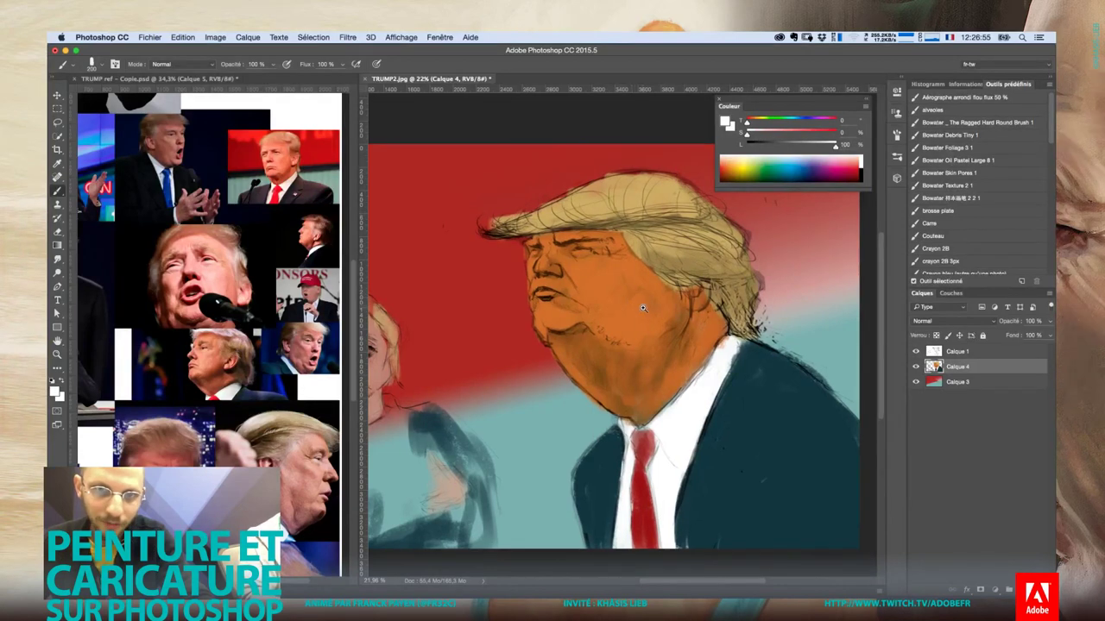
{"action": "scroll", "coordinate": [633, 298], "scroll_direction": "up", "scroll_amount": 1}
{"action": "left_click_drag", "start_coordinate": [629, 298], "coordinate": [613, 294]}
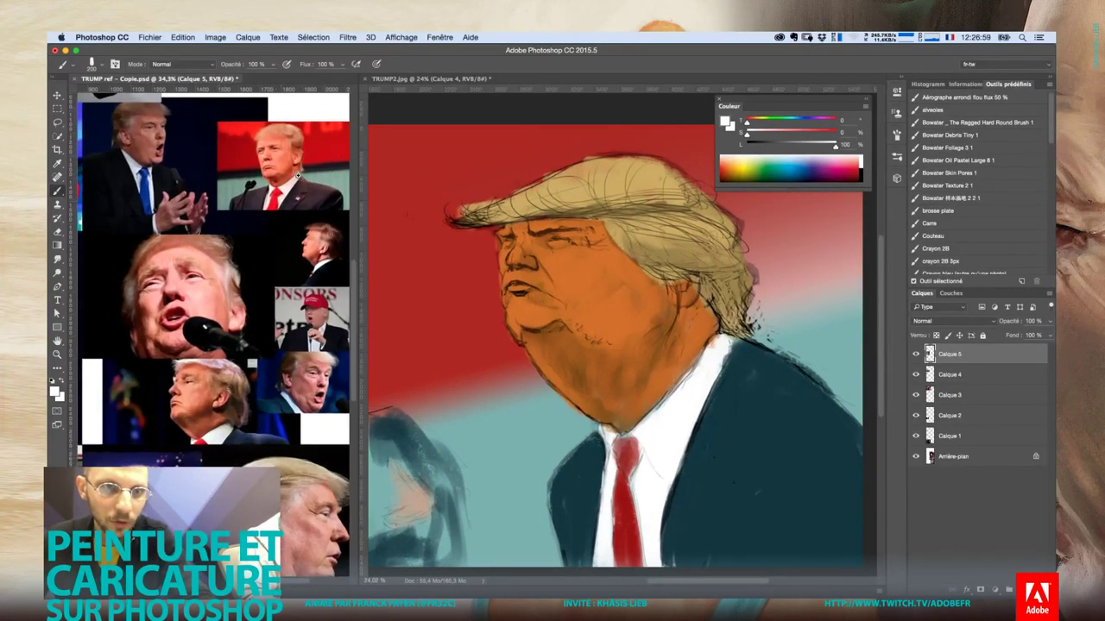
{"action": "scroll", "coordinate": [290, 199], "scroll_direction": "up", "scroll_amount": 3}
{"action": "scroll", "coordinate": [293, 195], "scroll_direction": "up", "scroll_amount": 2}
{"action": "scroll", "coordinate": [293, 195], "scroll_direction": "up", "scroll_amount": 1}
{"action": "scroll", "coordinate": [298, 203], "scroll_direction": "up", "scroll_amount": 1}
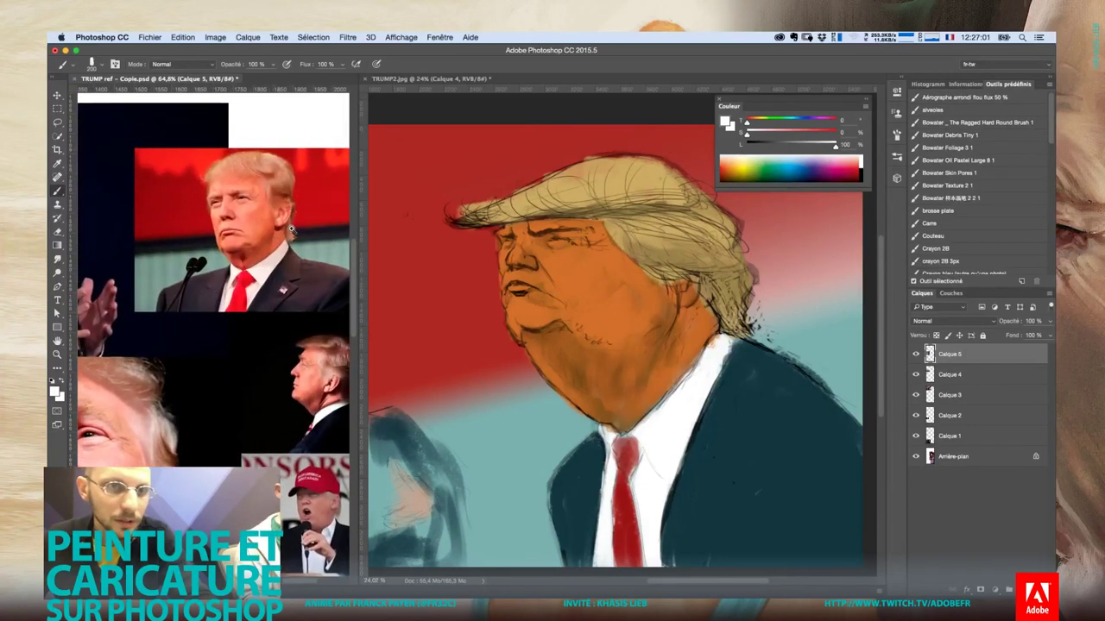
{"action": "scroll", "coordinate": [302, 207], "scroll_direction": "up", "scroll_amount": 1}
{"action": "left_click", "coordinate": [557, 257]}
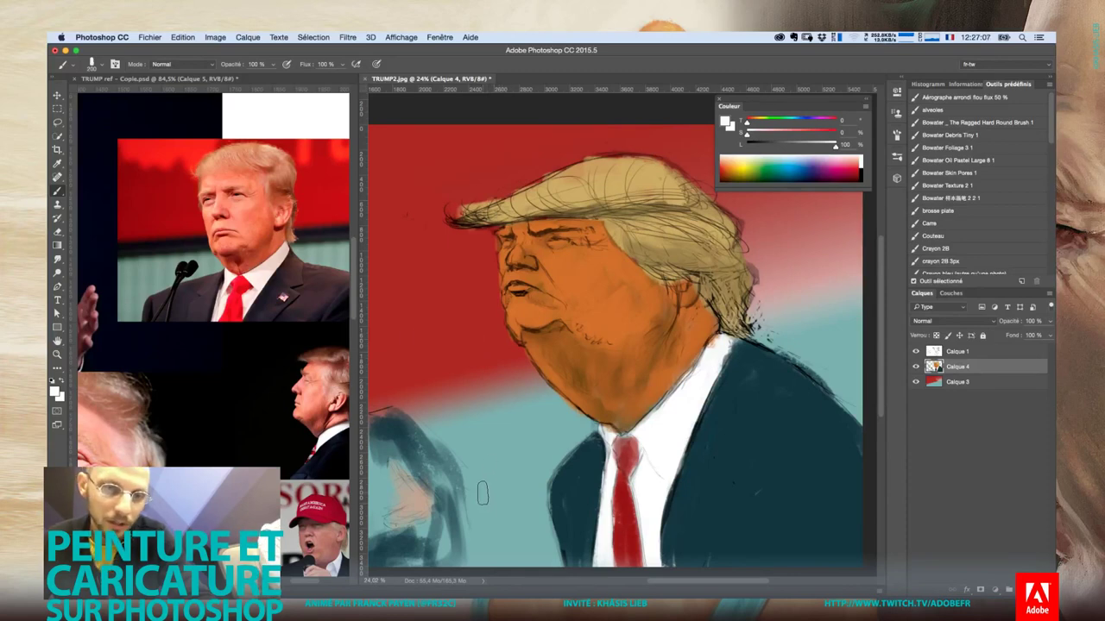
Sample the face's orange and adjust it to a lighter, slightly less saturated tone
{"action": "left_click", "coordinate": [575, 277], "text": "alt"}
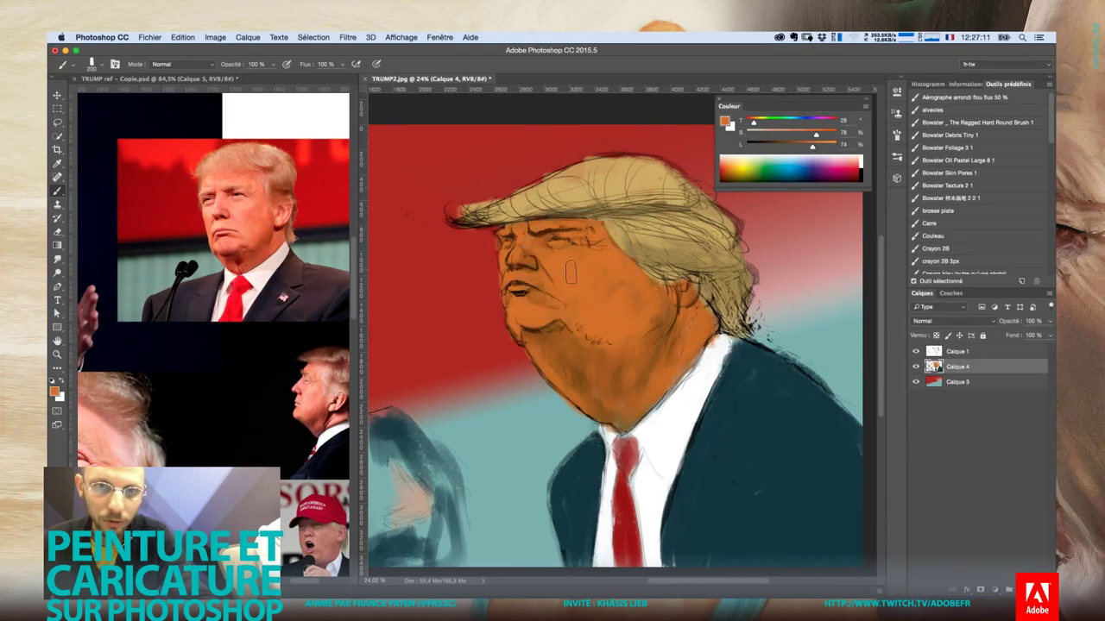
{"action": "right_click", "coordinate": [576, 278]}
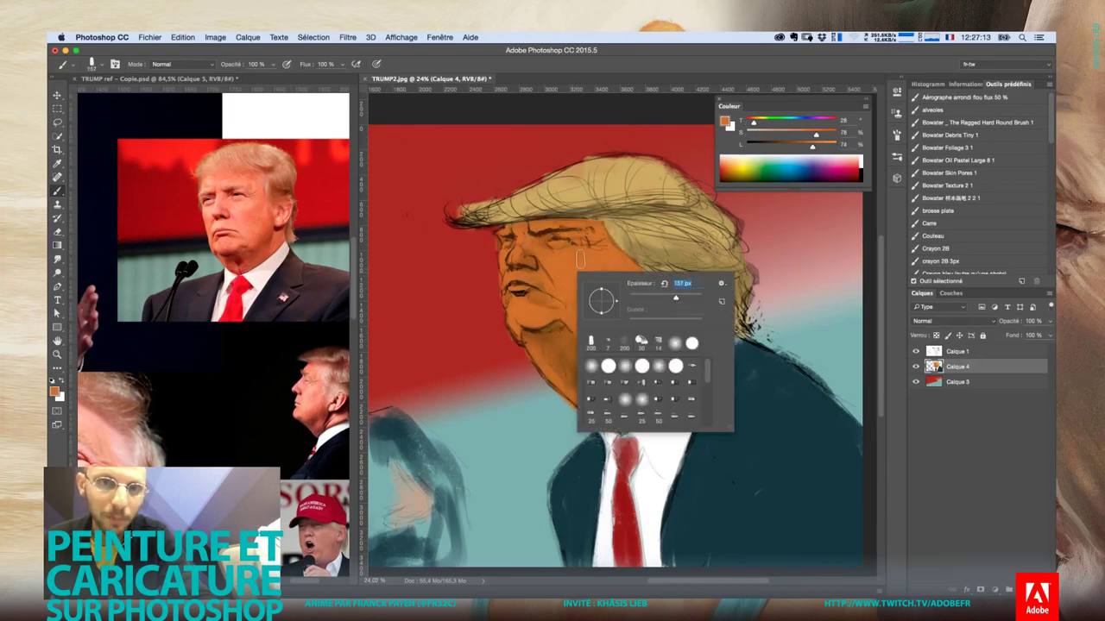
{"action": "key", "text": "Return"}
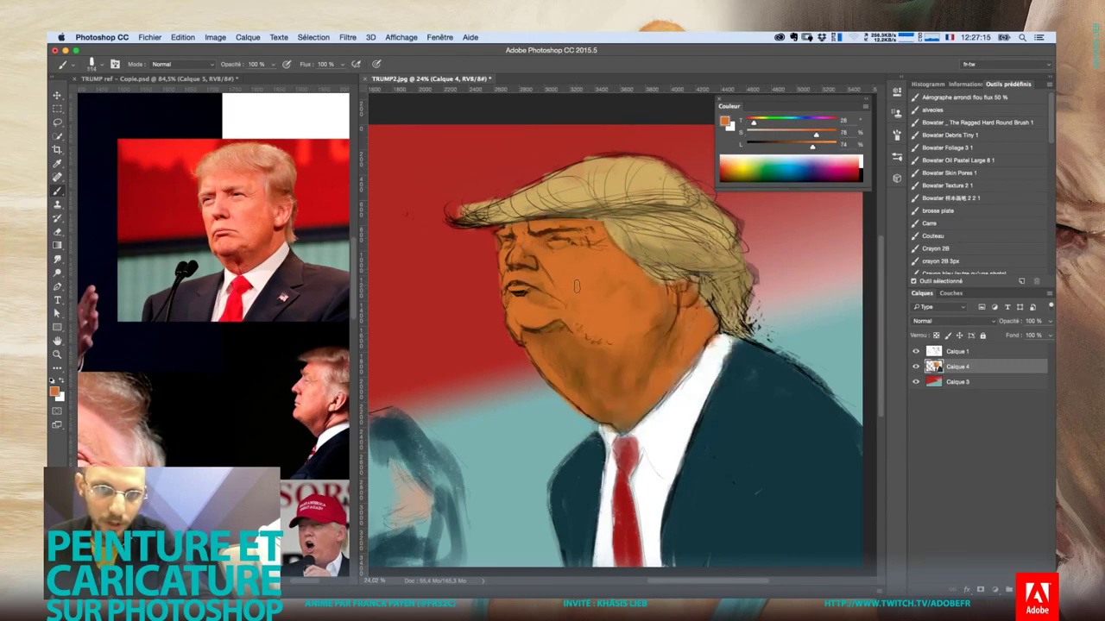
{"action": "left_click", "coordinate": [793, 135]}
{"action": "left_click", "coordinate": [818, 148]}
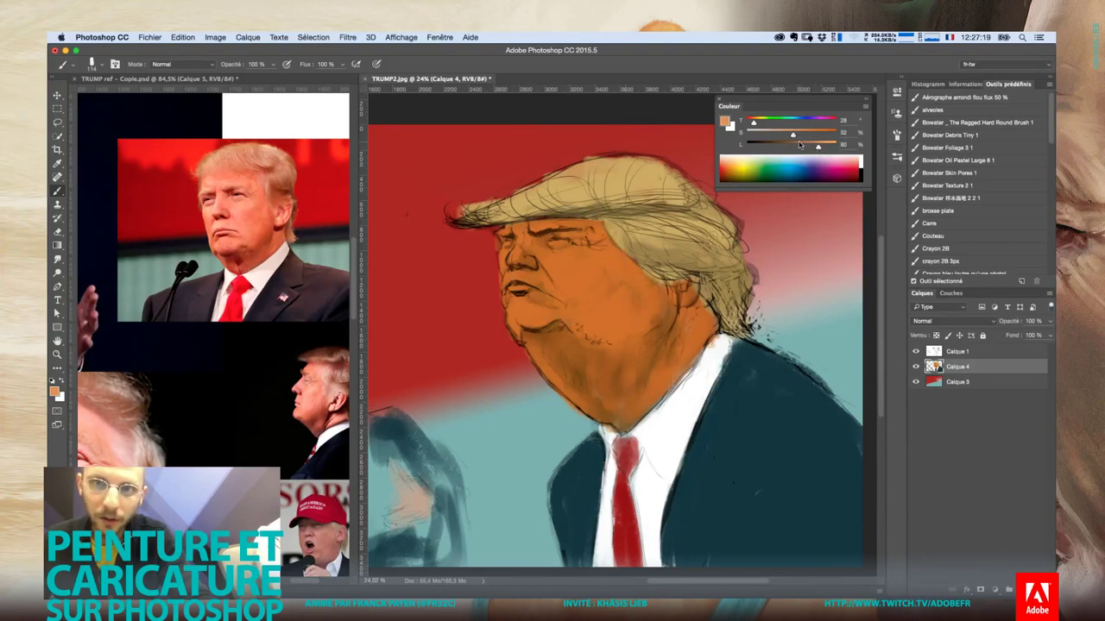
{"action": "left_click_drag", "start_coordinate": [792, 136], "coordinate": [784, 136]}
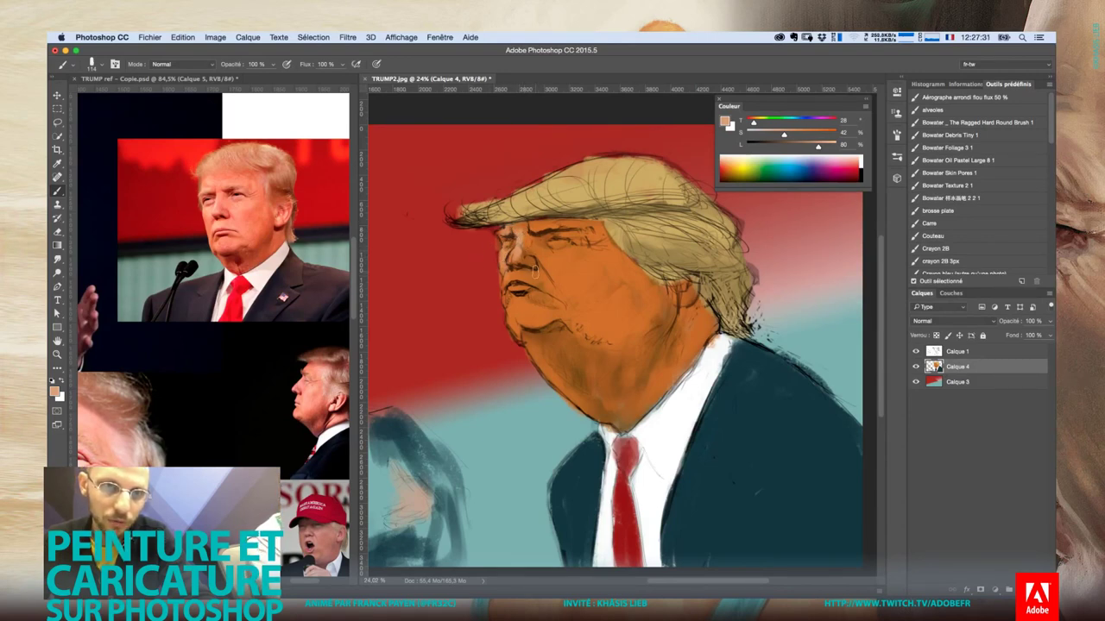
Darken the mouth corner and lip line, shrinking the brush to 70 px
{"action": "left_click_drag", "start_coordinate": [514, 280], "coordinate": [506, 285]}
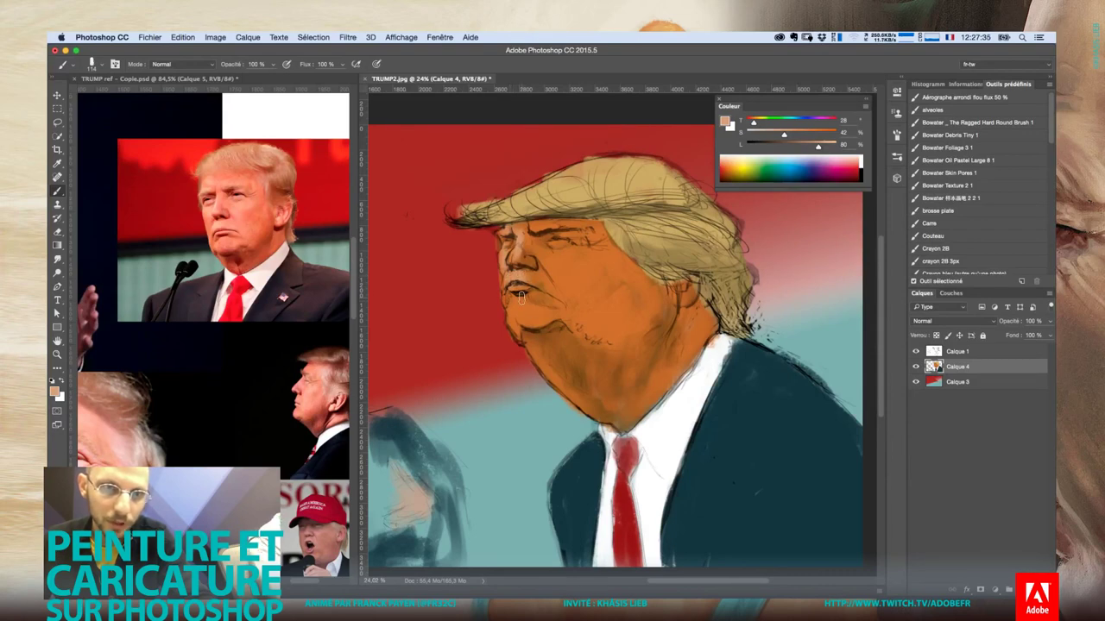
{"action": "left_click_drag", "start_coordinate": [514, 290], "coordinate": [528, 292]}
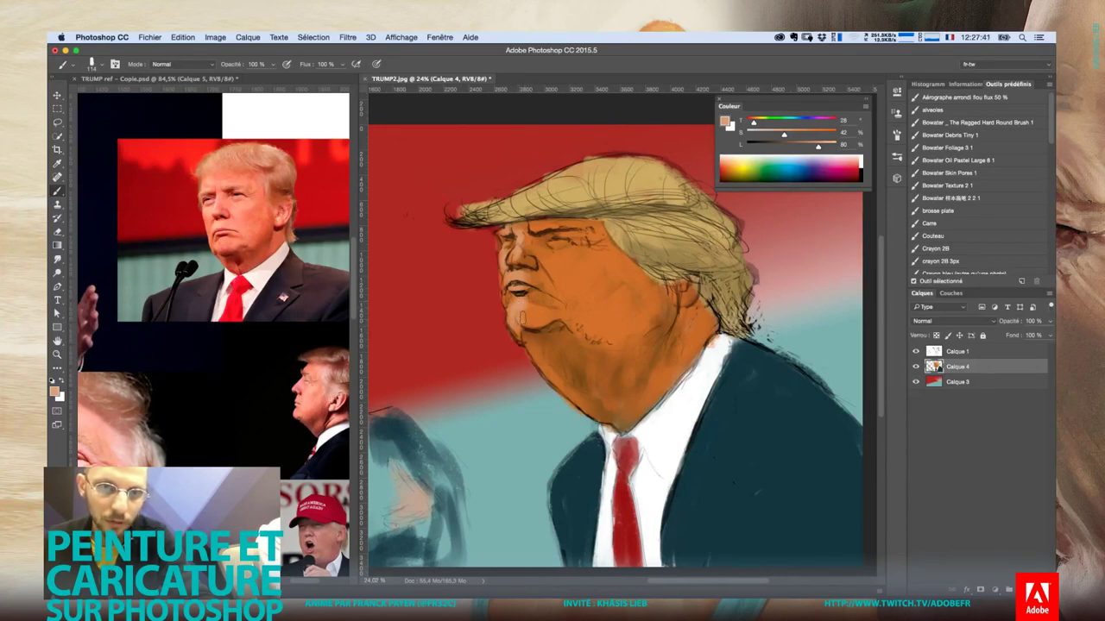
{"action": "right_click", "coordinate": [557, 302]}
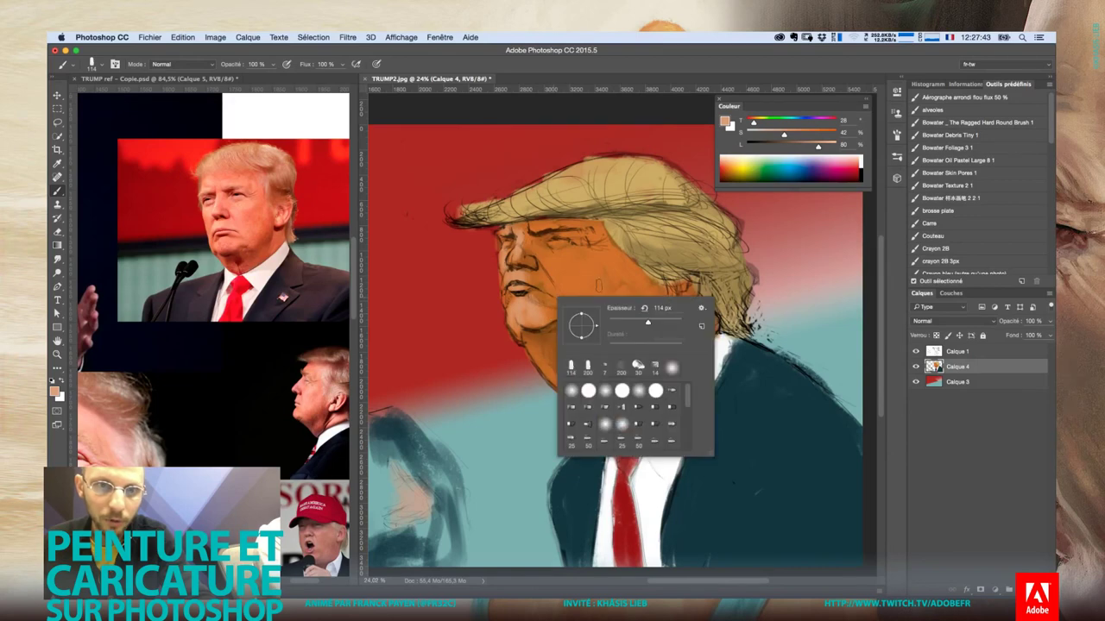
{"action": "left_click", "coordinate": [548, 266]}
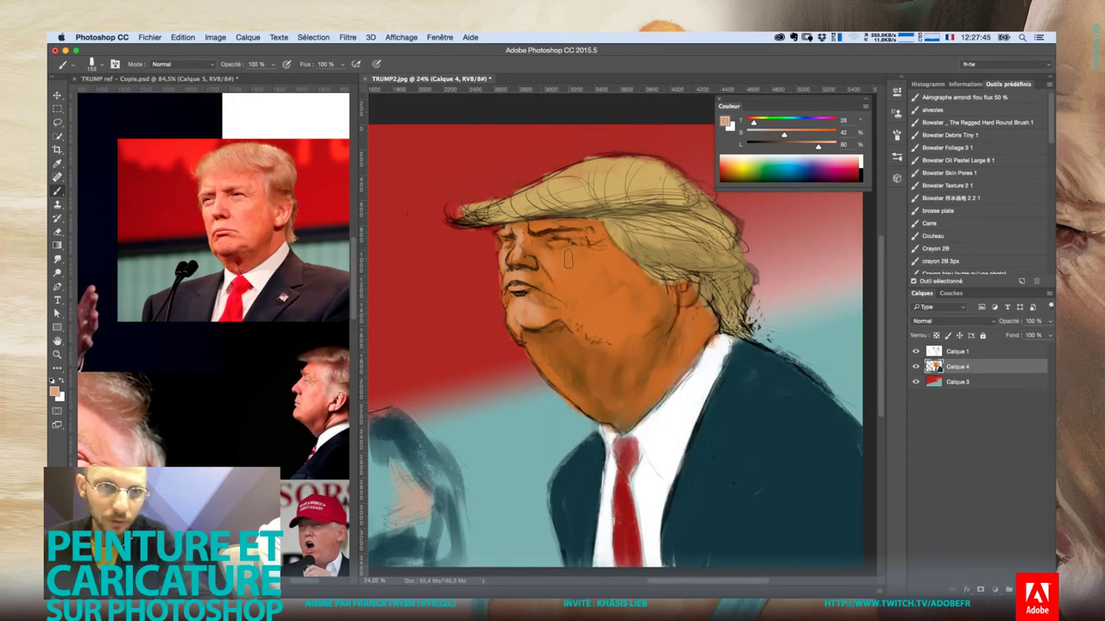
{"action": "right_click", "coordinate": [558, 255]}
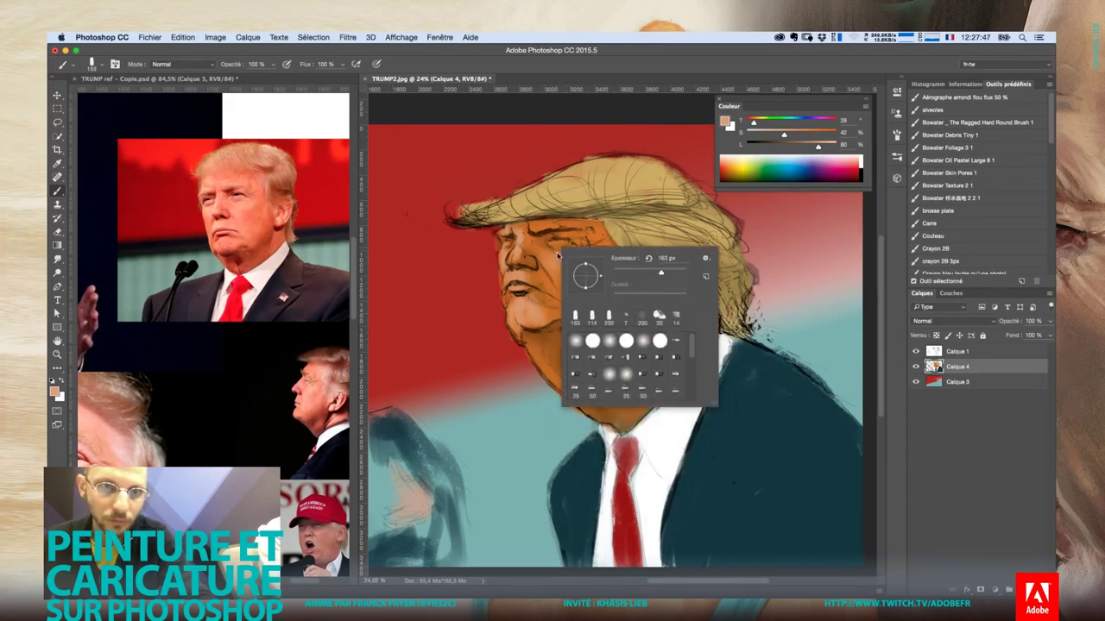
{"action": "left_click_drag", "start_coordinate": [628, 272], "coordinate": [638, 272]}
{"action": "left_click", "coordinate": [551, 242]}
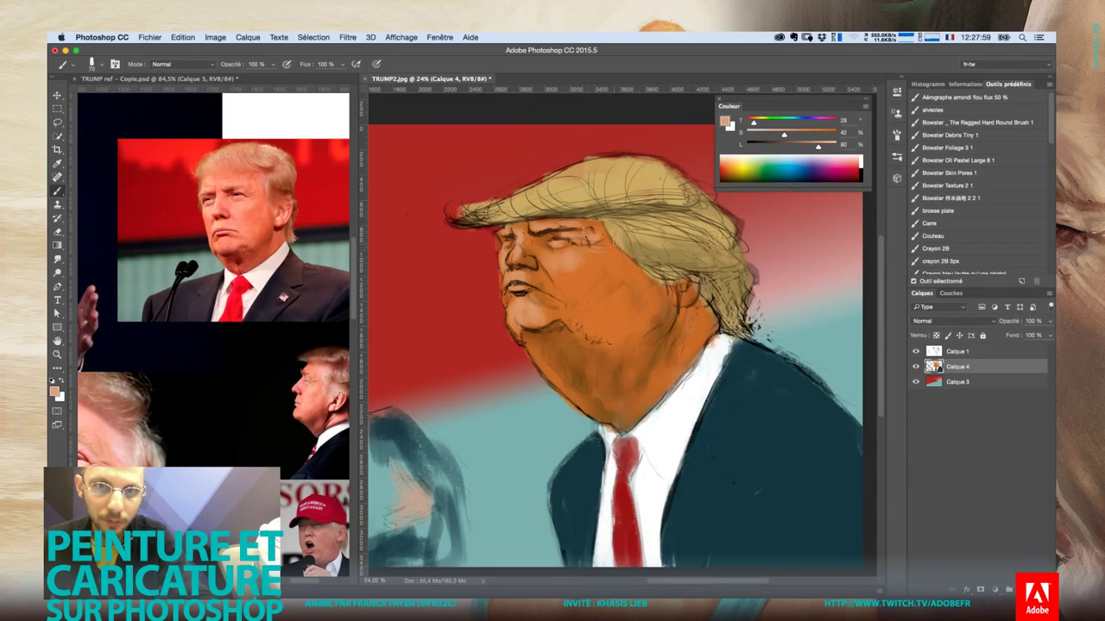
Resample a skin colour from the face and enlarge the brush
{"action": "right_click", "coordinate": [578, 260]}
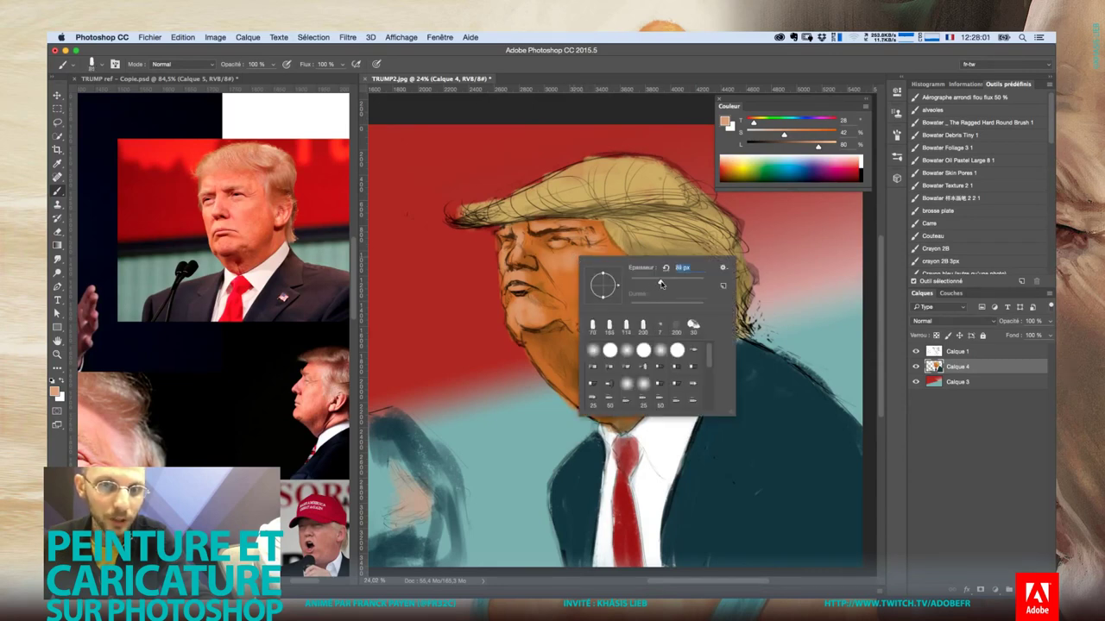
{"action": "left_click", "coordinate": [570, 276], "text": "alt"}
{"action": "right_click", "coordinate": [593, 276]}
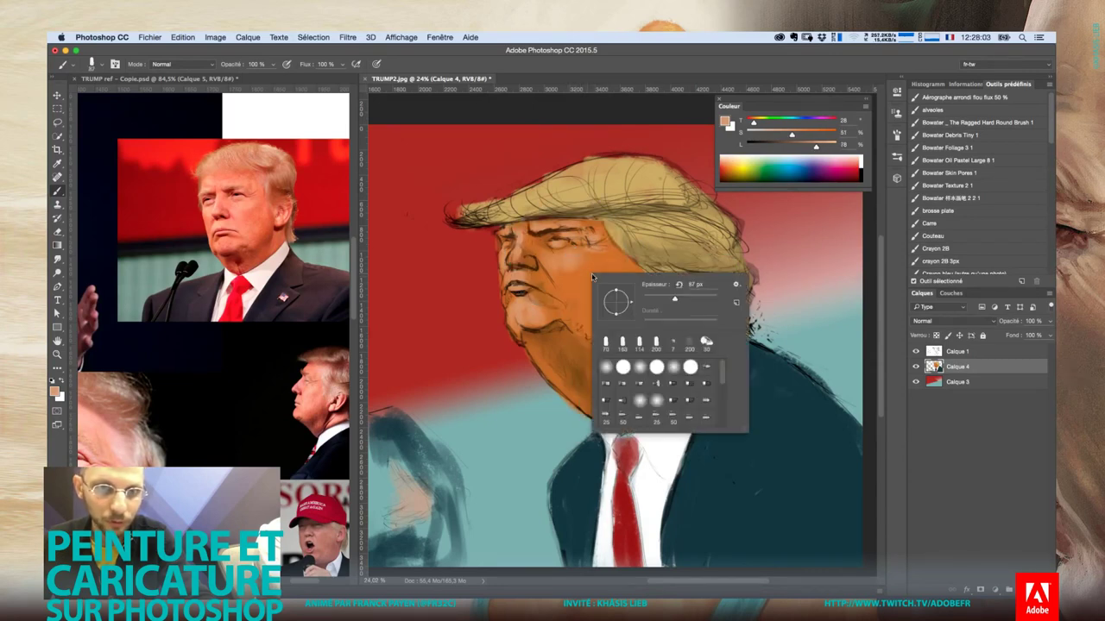
{"action": "left_click_drag", "start_coordinate": [679, 300], "coordinate": [692, 302]}
{"action": "left_click", "coordinate": [573, 267]}
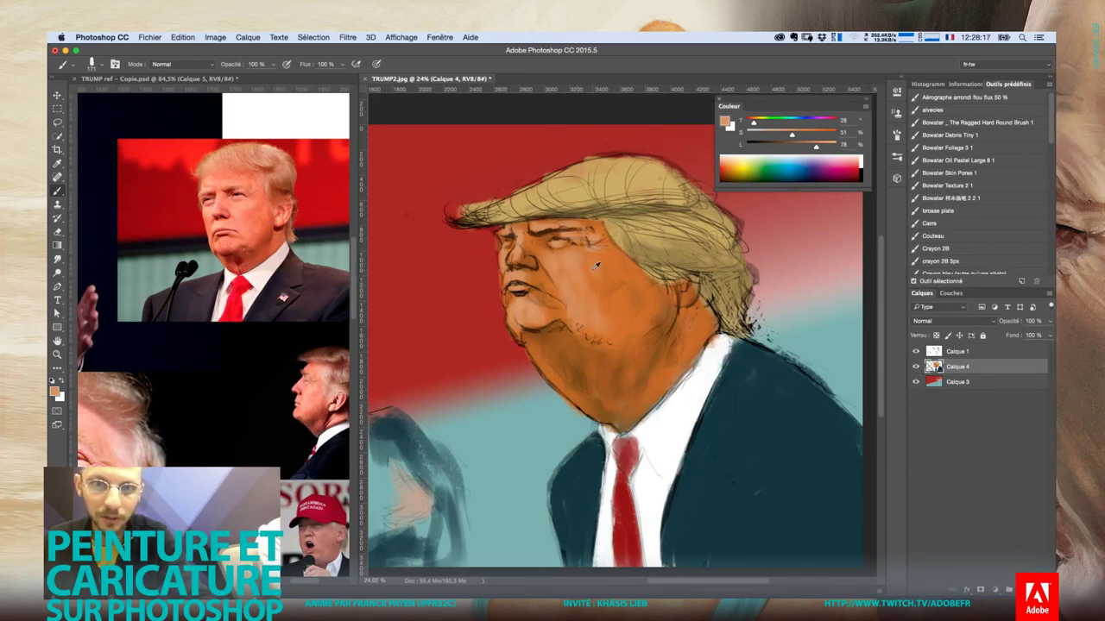
Sample darker skin tones and paint dark marks around one eye and brow
{"action": "left_click", "coordinate": [596, 266], "text": "alt"}
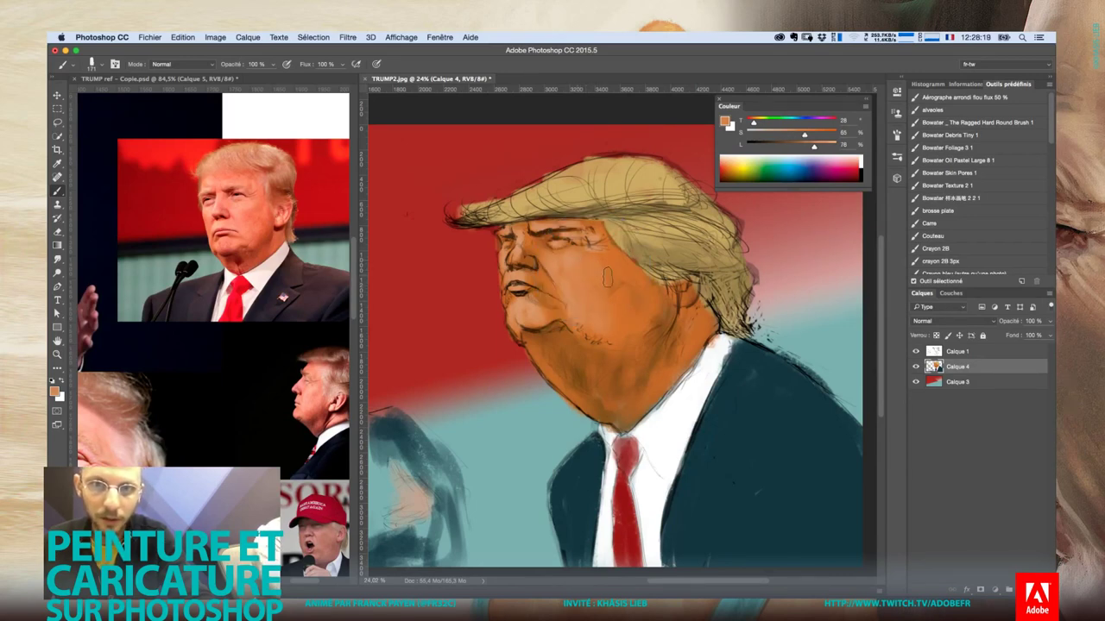
{"action": "left_click", "coordinate": [619, 286], "text": "alt"}
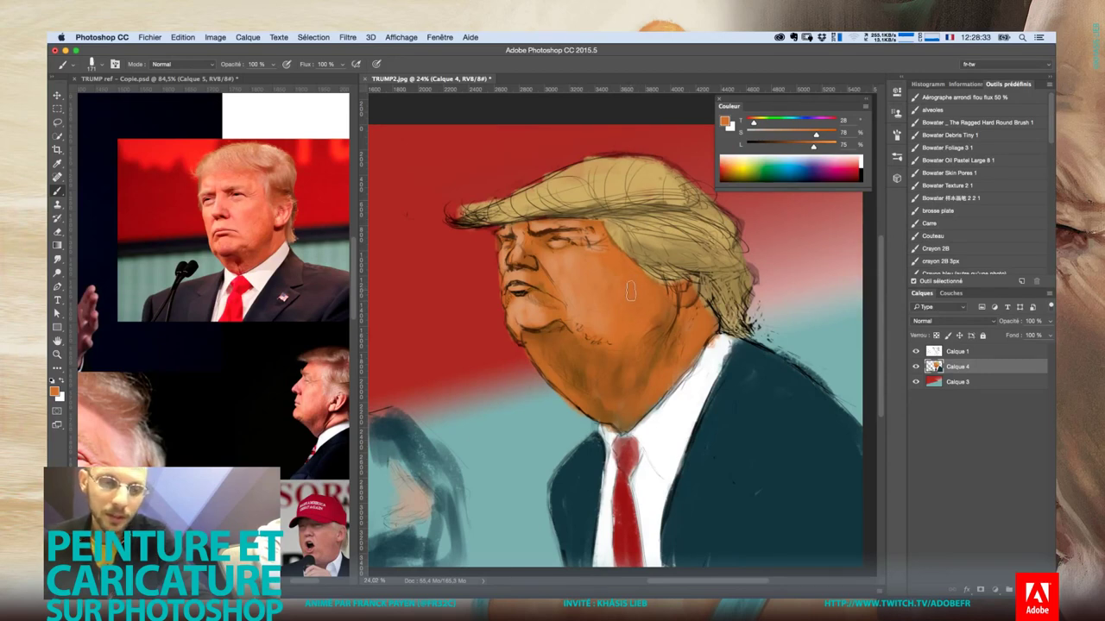
{"action": "right_click", "coordinate": [592, 255]}
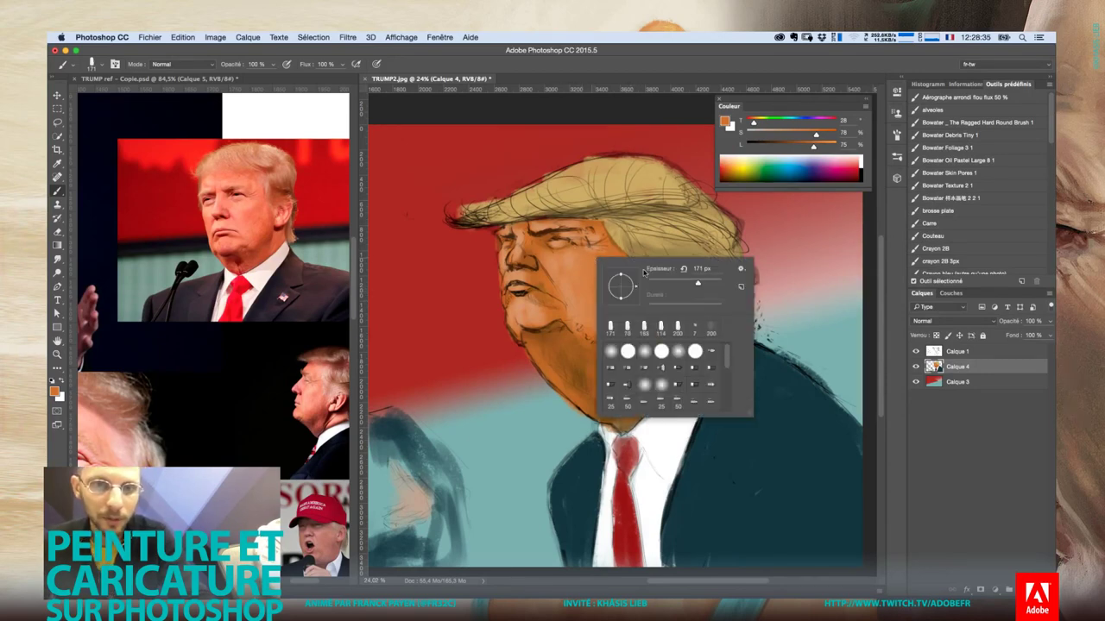
{"action": "key", "text": "Return"}
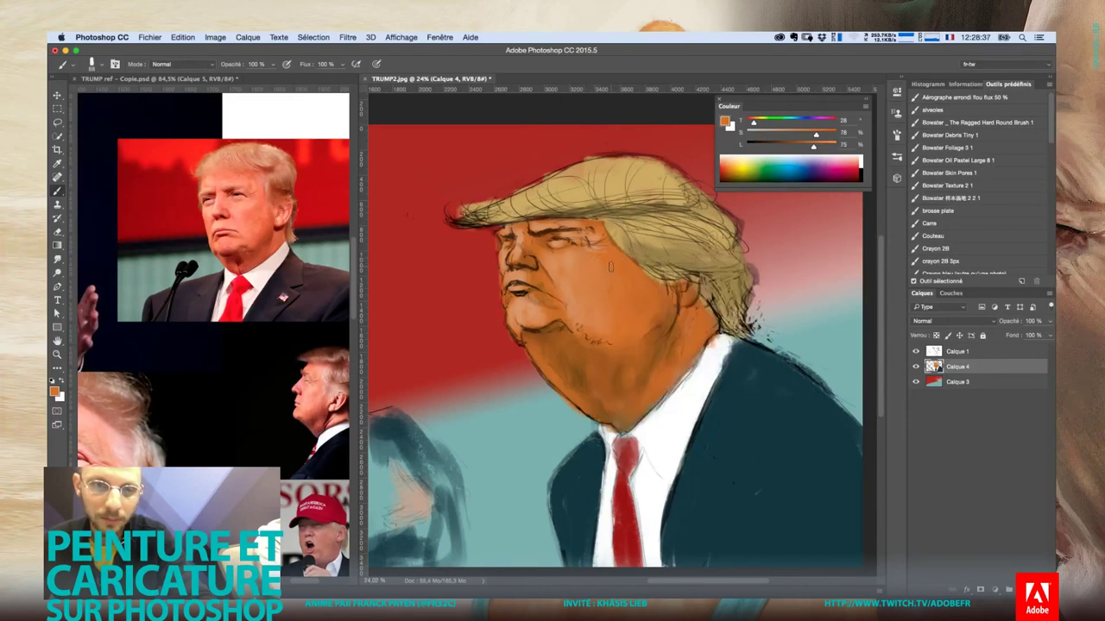
{"action": "left_click", "coordinate": [621, 249], "text": "alt"}
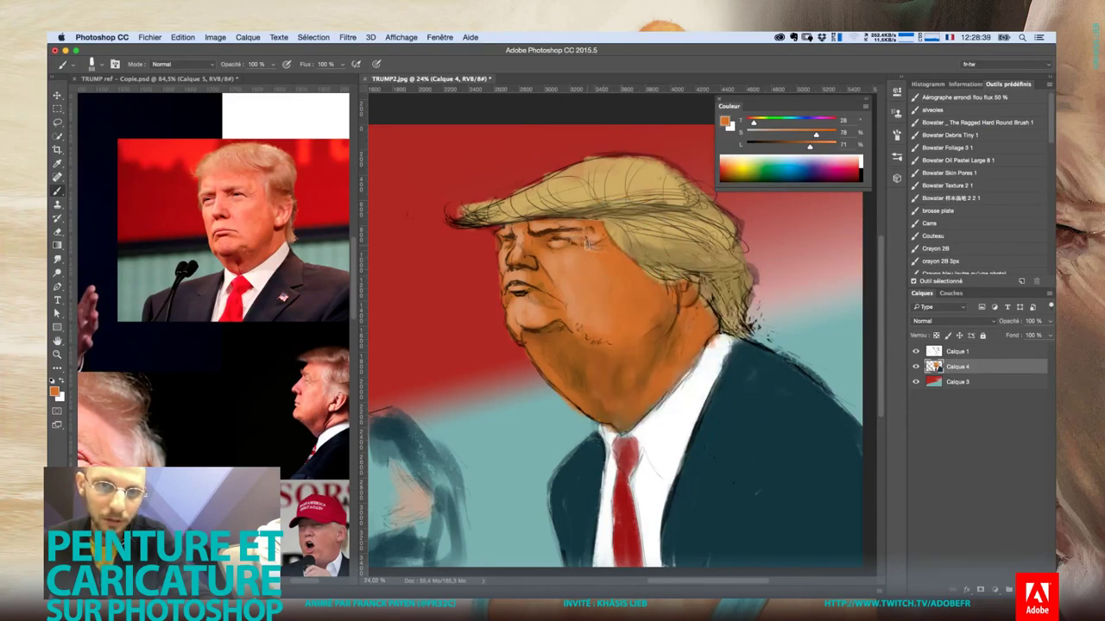
{"action": "left_click_drag", "start_coordinate": [587, 245], "coordinate": [595, 234]}
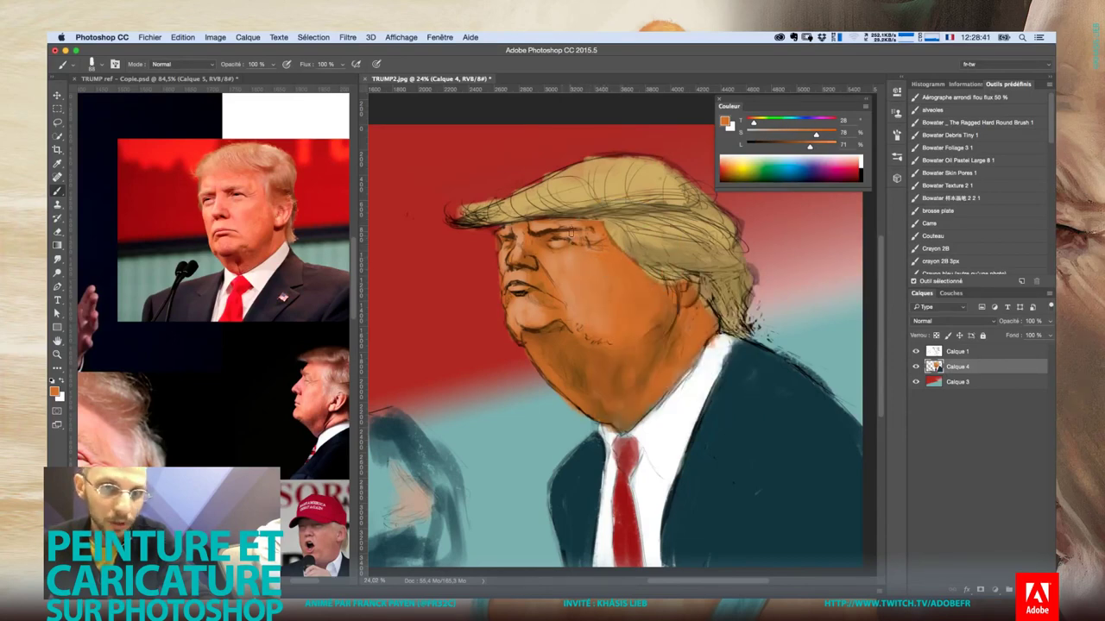
Darken the area around the other eye with a dark brown sampled from the face
{"action": "left_click", "coordinate": [552, 229], "text": "alt"}
{"action": "left_click", "coordinate": [783, 148]}
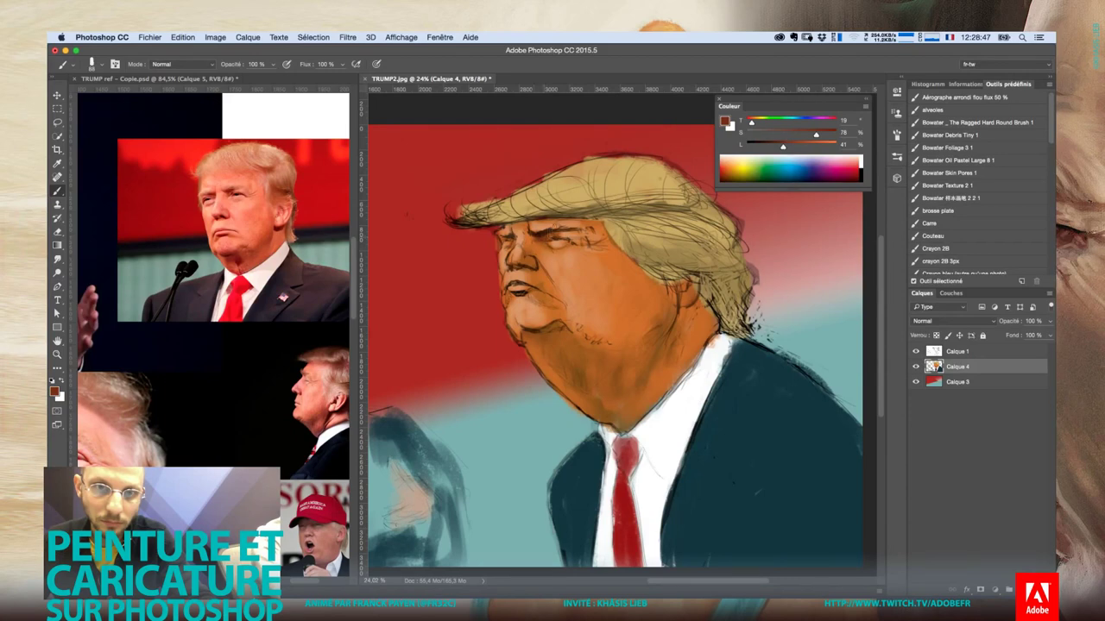
{"action": "left_click_drag", "start_coordinate": [549, 234], "coordinate": [536, 241]}
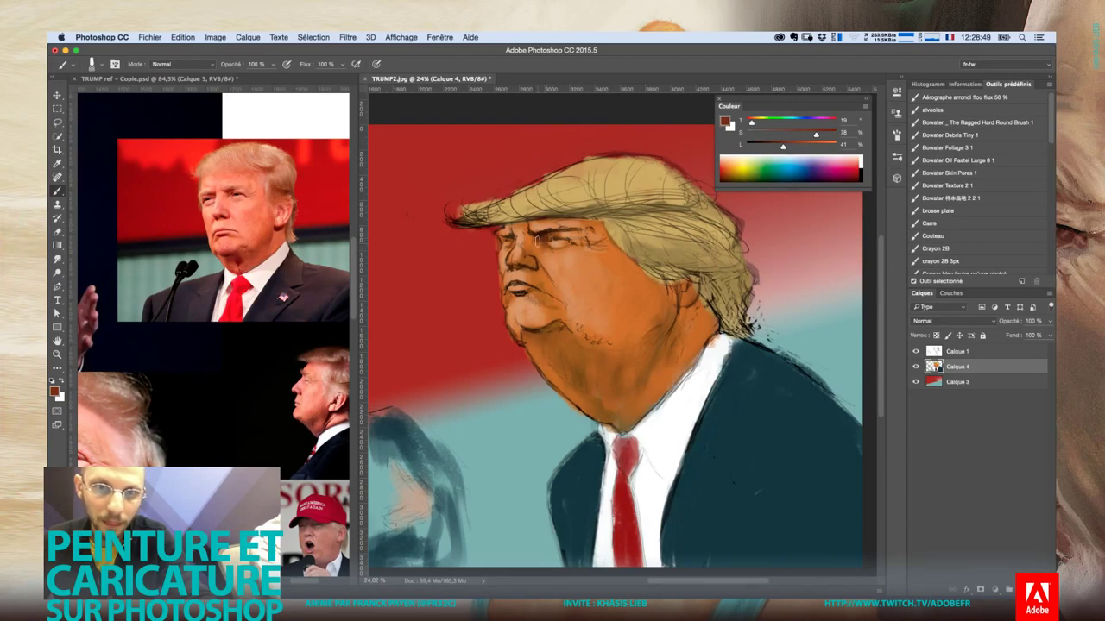
{"action": "left_click", "coordinate": [547, 254], "text": "alt"}
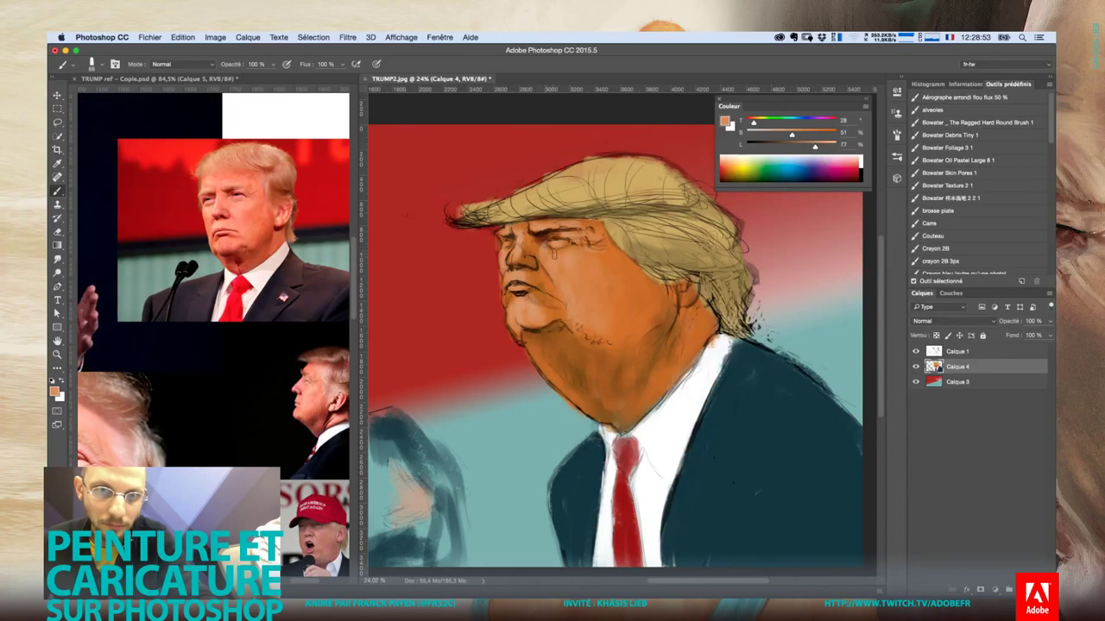
{"action": "left_click", "coordinate": [556, 244], "text": "alt"}
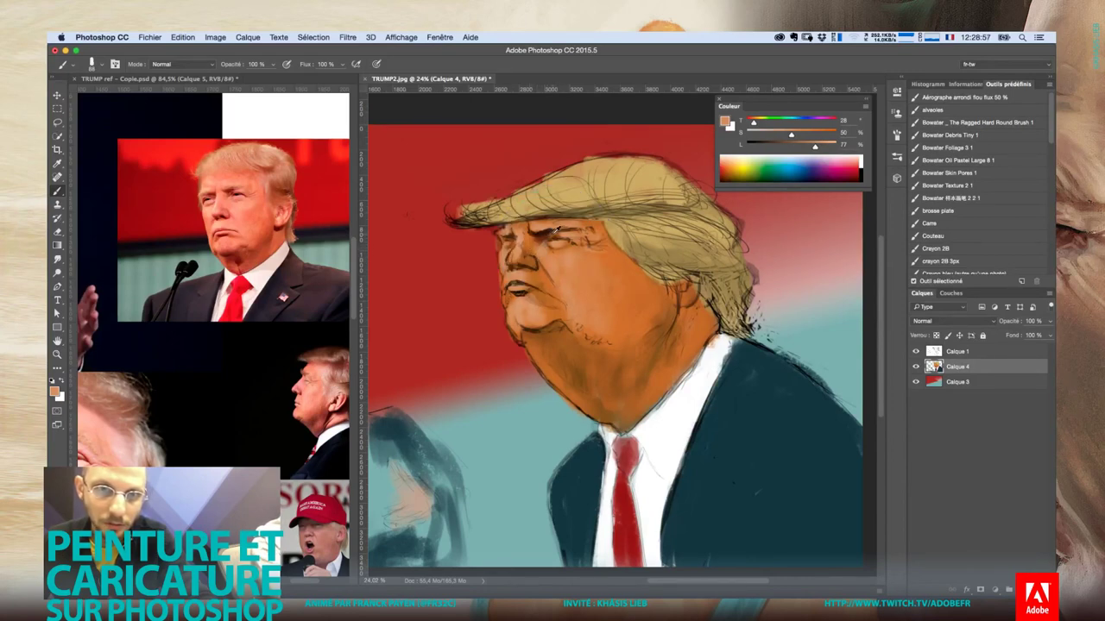
{"action": "left_click", "coordinate": [555, 233], "text": "alt"}
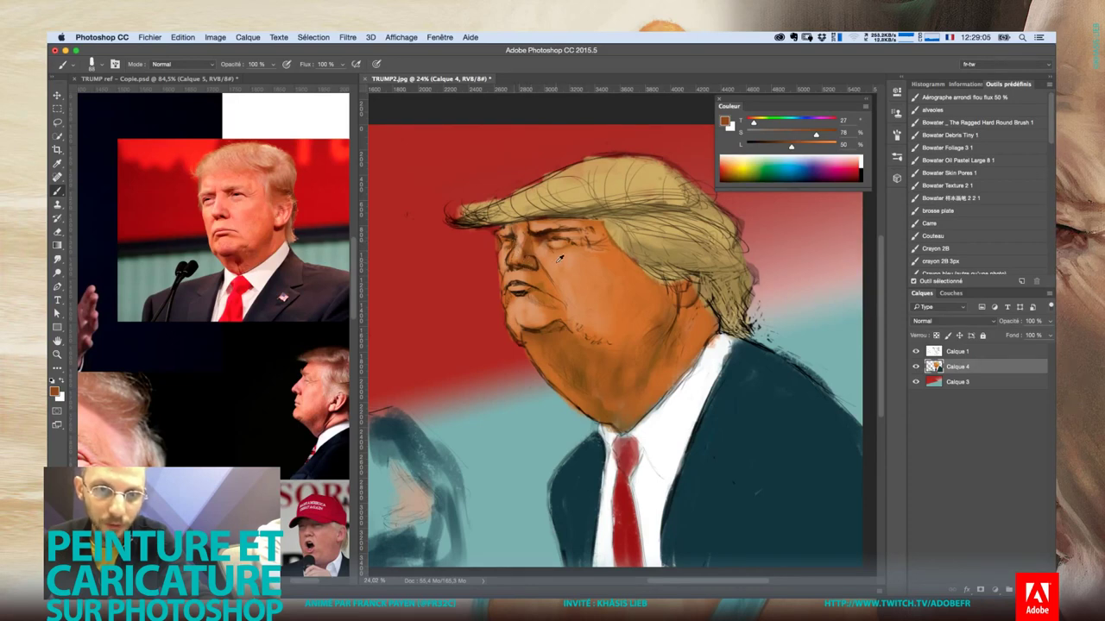
Add a dark stroke between nose and mouth, then sample lighter orange tones from the nose
{"action": "left_click", "coordinate": [522, 254], "text": "alt"}
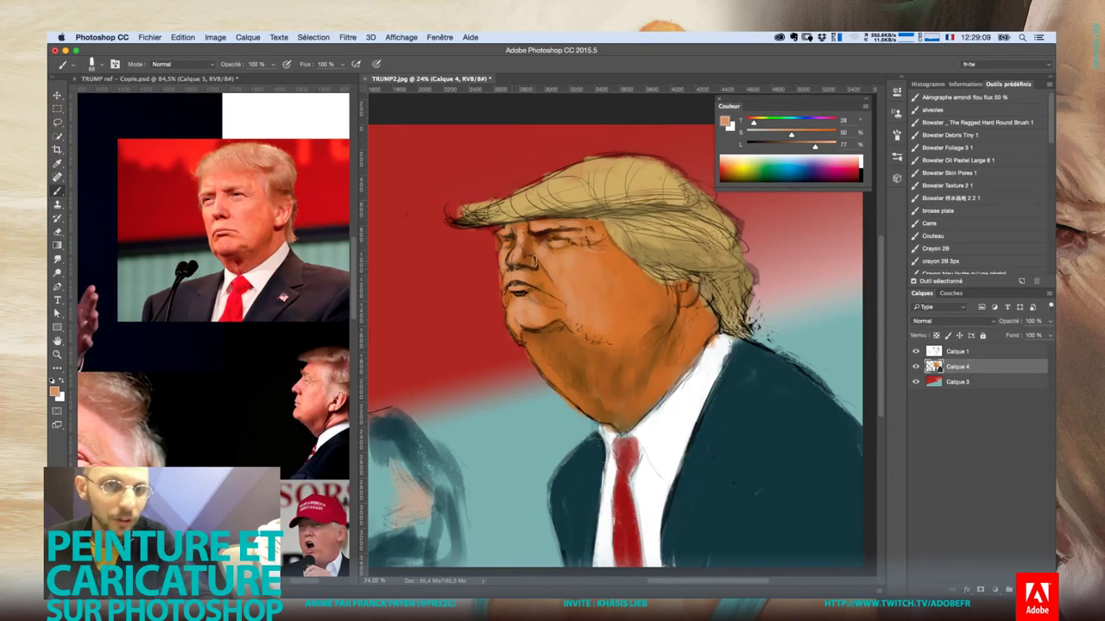
{"action": "left_click", "coordinate": [540, 235], "text": "alt"}
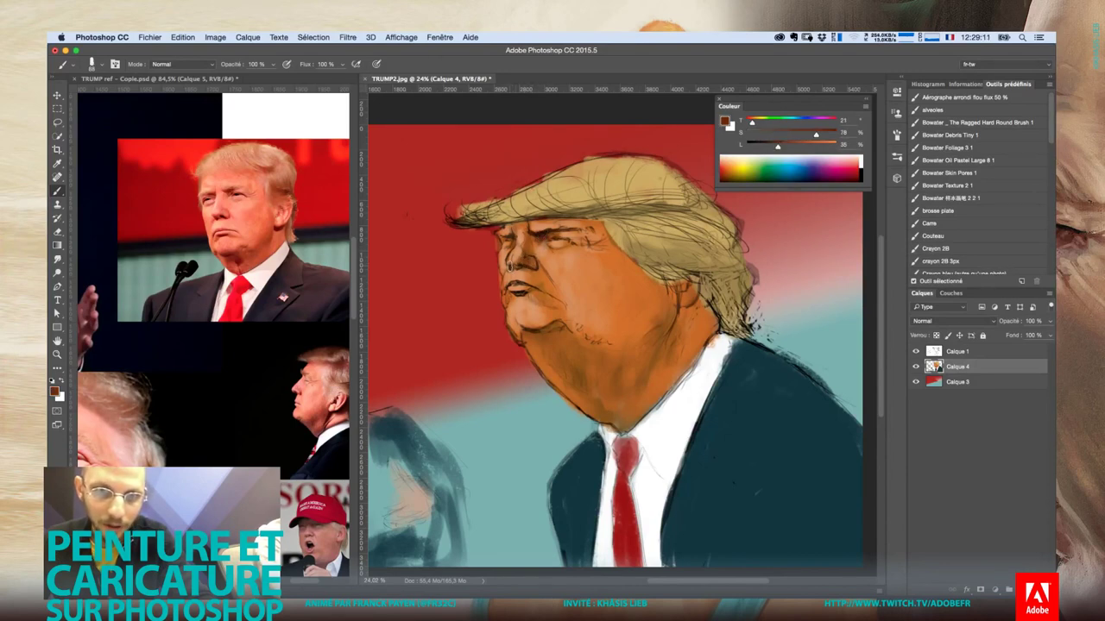
{"action": "left_click_drag", "start_coordinate": [510, 267], "coordinate": [525, 262]}
{"action": "left_click", "coordinate": [526, 257], "text": "alt"}
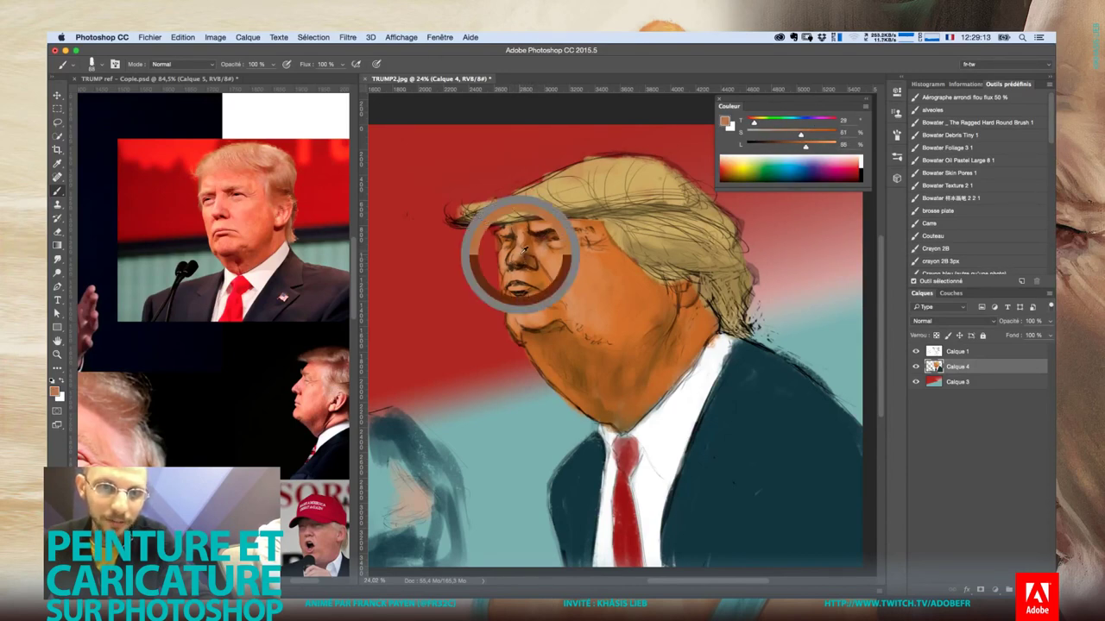
{"action": "left_click", "coordinate": [521, 255], "text": "alt"}
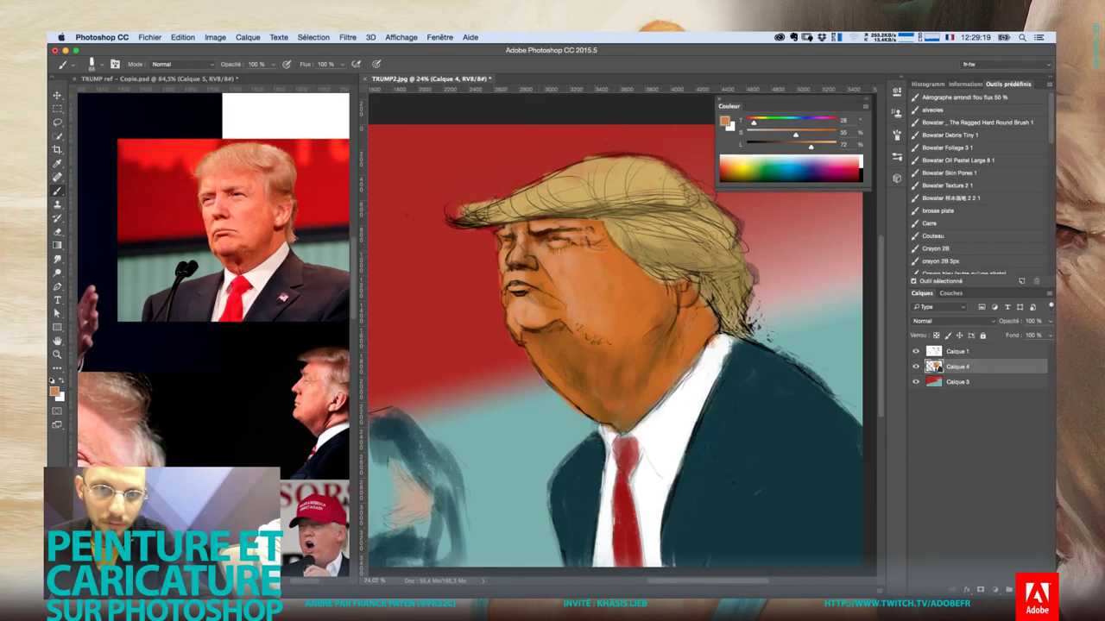
{"action": "left_click", "coordinate": [562, 243], "text": "alt"}
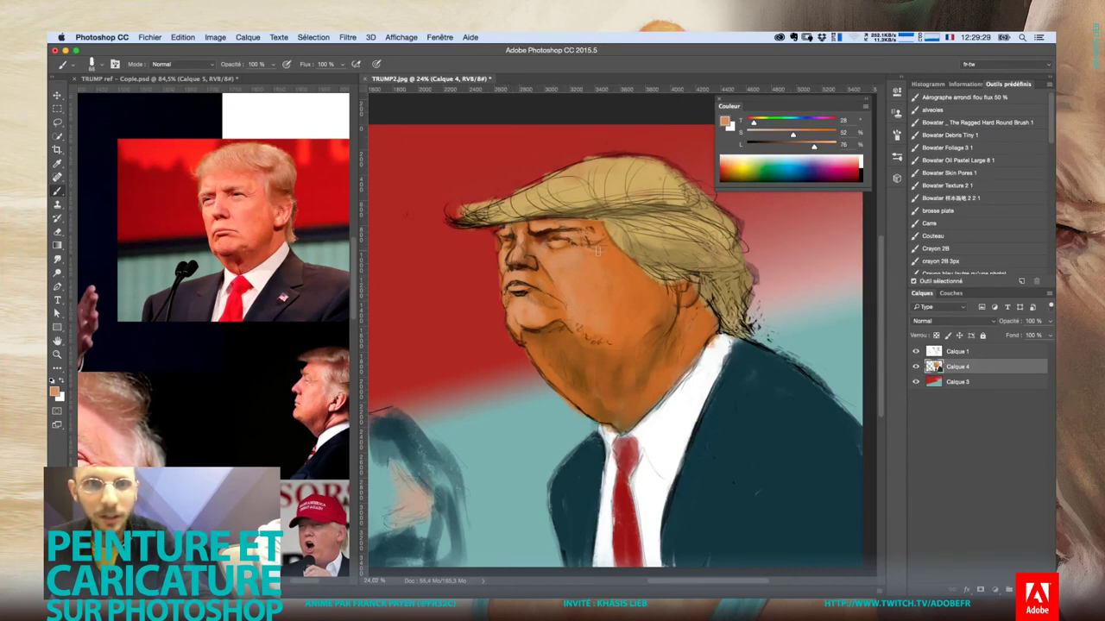
Lighten the upper hair with a beige tone using a brush of about 125 px
{"action": "left_click", "coordinate": [600, 174], "text": "alt"}
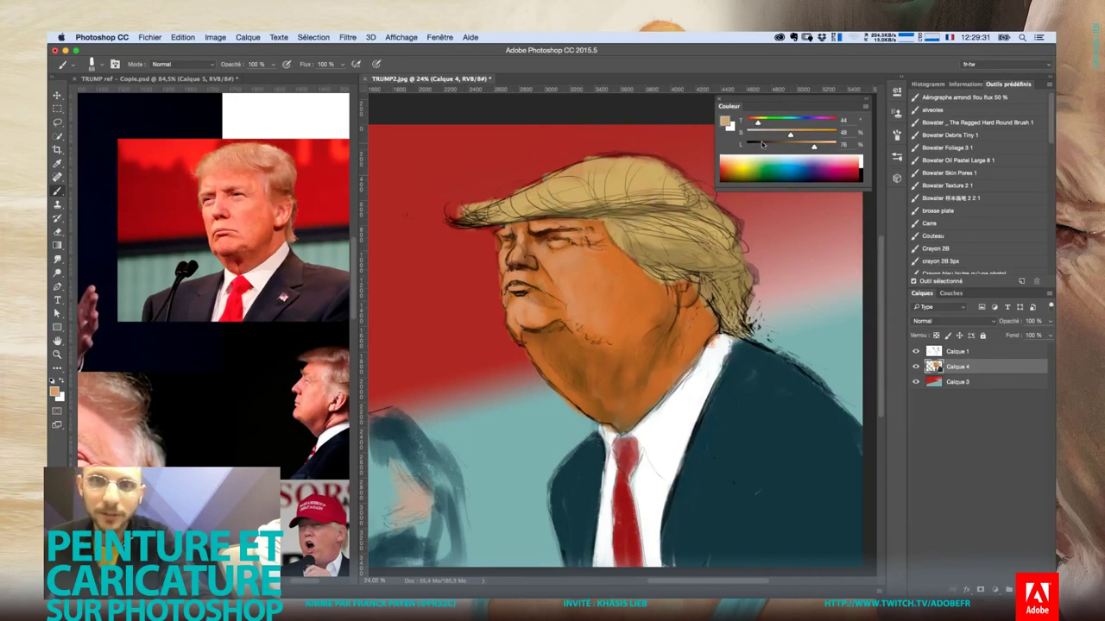
{"action": "left_click", "coordinate": [818, 147]}
{"action": "left_click_drag", "start_coordinate": [818, 149], "coordinate": [822, 147]}
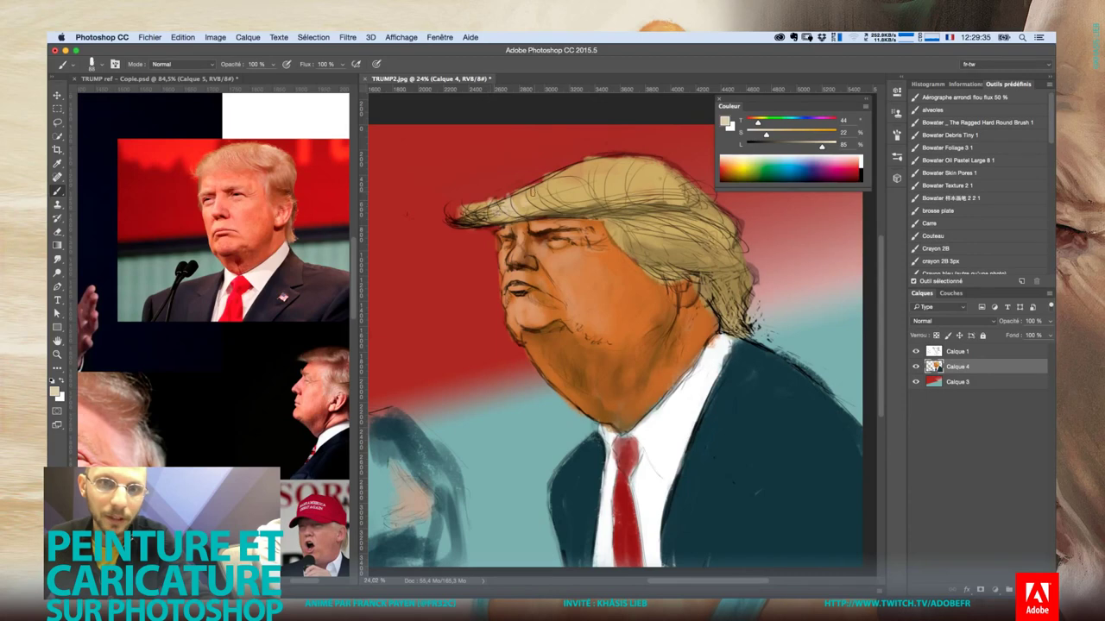
{"action": "right_click", "coordinate": [583, 202]}
{"action": "left_click_drag", "start_coordinate": [646, 219], "coordinate": [654, 220]}
{"action": "key", "text": "Return"}
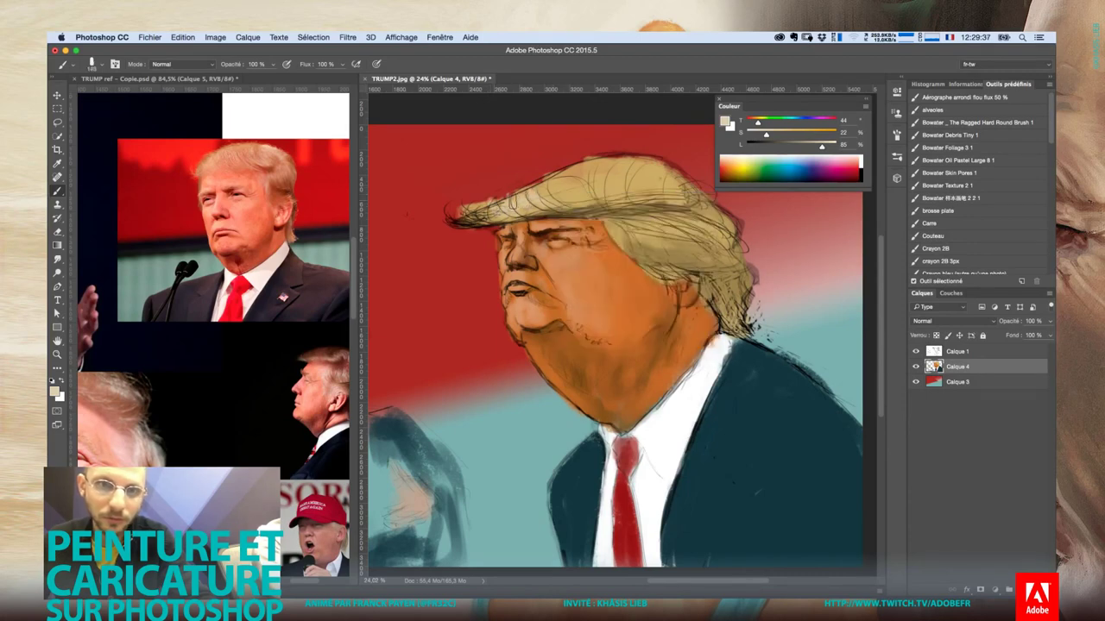
{"action": "mouse_move", "coordinate": [627, 169]}
{"action": "left_mouse_down"}
{"action": "mouse_move", "coordinate": [673, 169]}
{"action": "mouse_move", "coordinate": [587, 164]}
{"action": "mouse_move", "coordinate": [561, 177]}
{"action": "left_mouse_up"}
Sample tans from the hair and orange tones from face and forehead, enlarging the brush
{"action": "left_click", "coordinate": [633, 174], "text": "alt"}
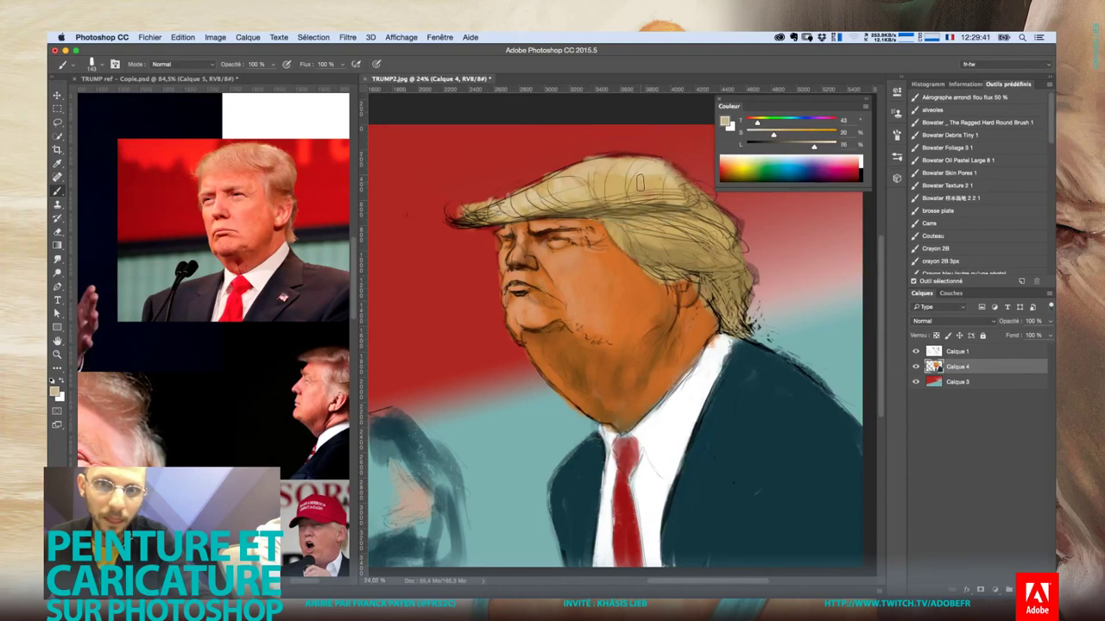
{"action": "left_click", "coordinate": [630, 168], "text": "alt"}
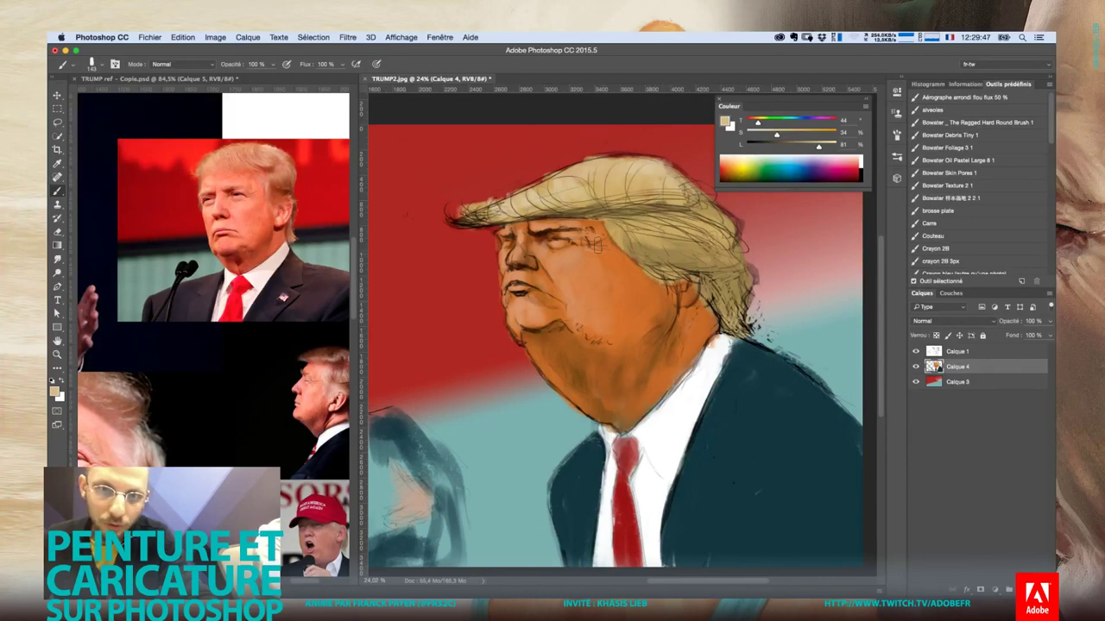
{"action": "left_click", "coordinate": [633, 287], "text": "alt"}
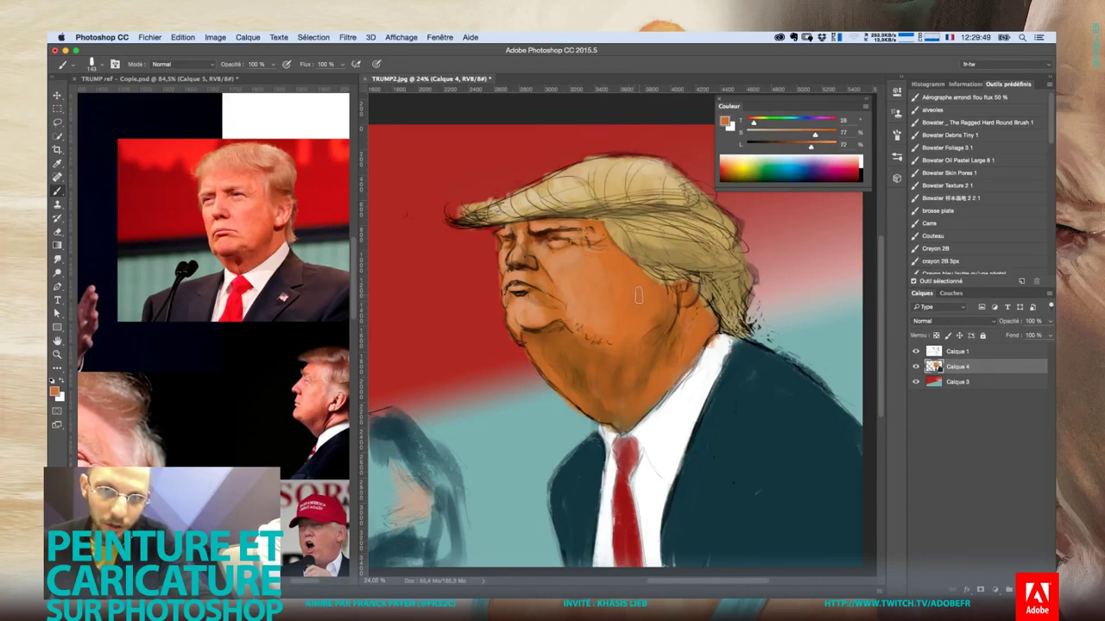
{"action": "left_click_drag", "start_coordinate": [639, 296], "coordinate": [640, 293]}
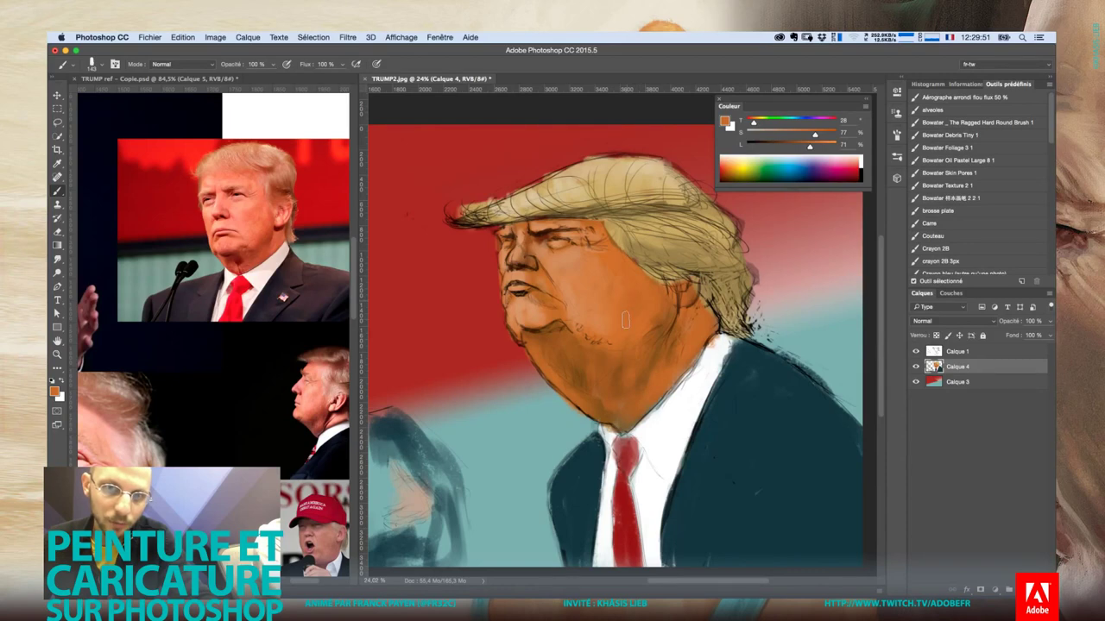
{"action": "left_click", "coordinate": [566, 251], "text": "alt"}
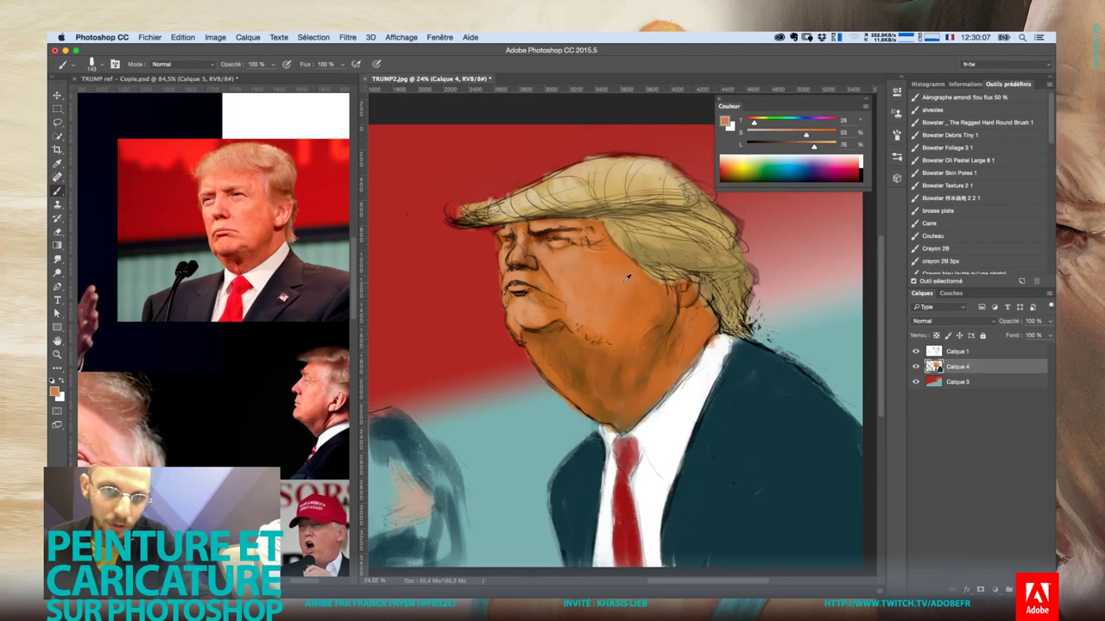
{"action": "left_click", "coordinate": [633, 282], "text": "alt"}
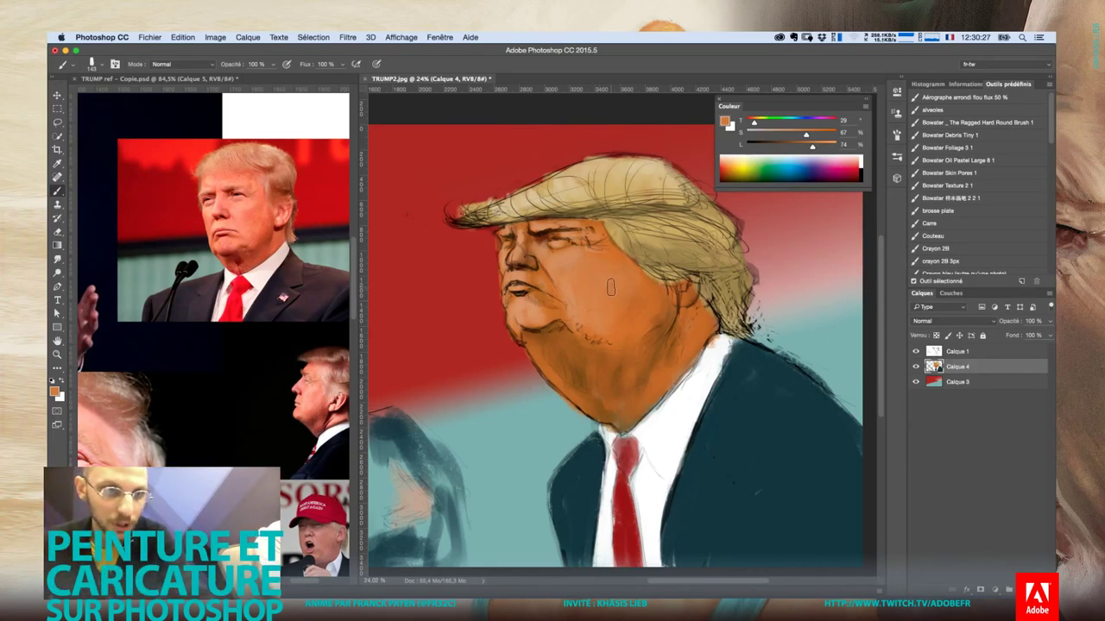
Switch to the Mixer Brush and load the 'texture toile' preset
{"action": "right_click", "coordinate": [58, 191]}
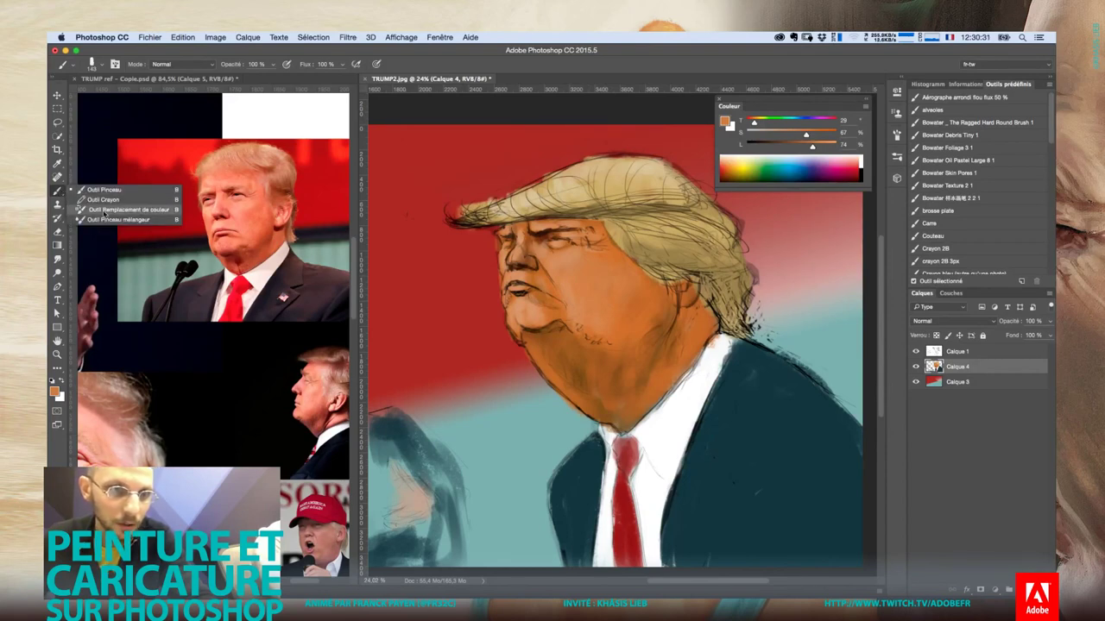
{"action": "left_click", "coordinate": [108, 219]}
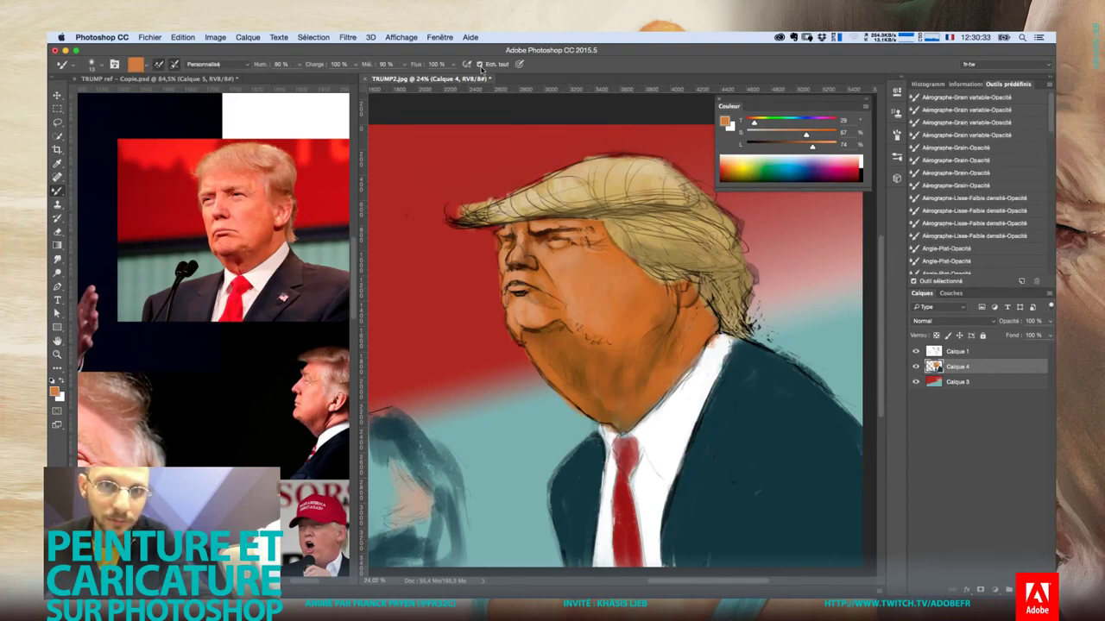
{"action": "right_click", "coordinate": [627, 321]}
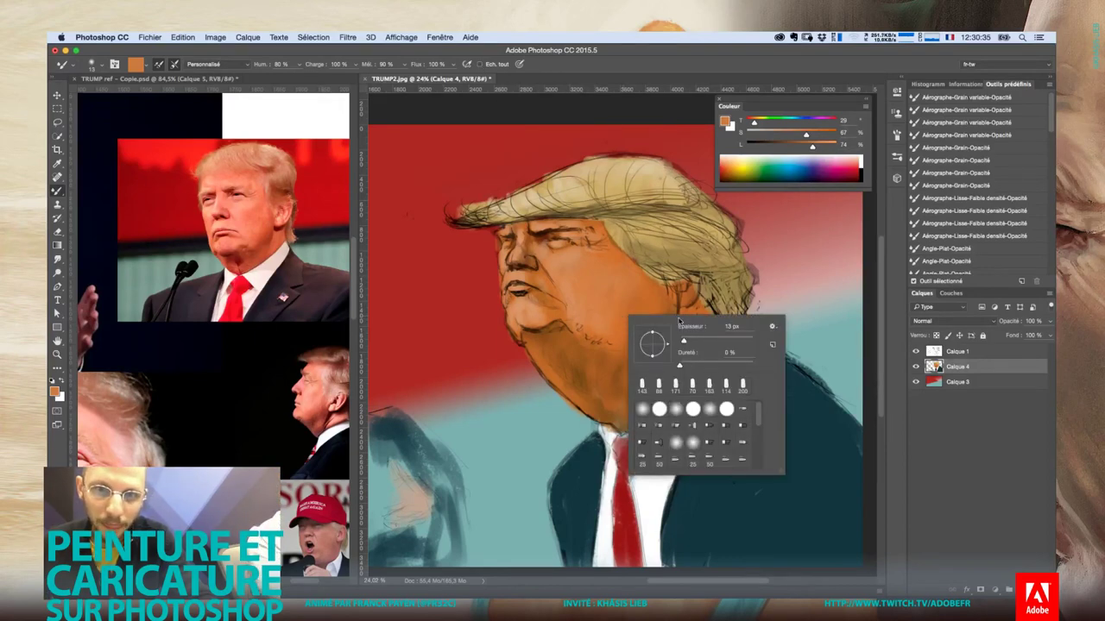
{"action": "key", "text": "Escape"}
{"action": "left_click", "coordinate": [897, 158]}
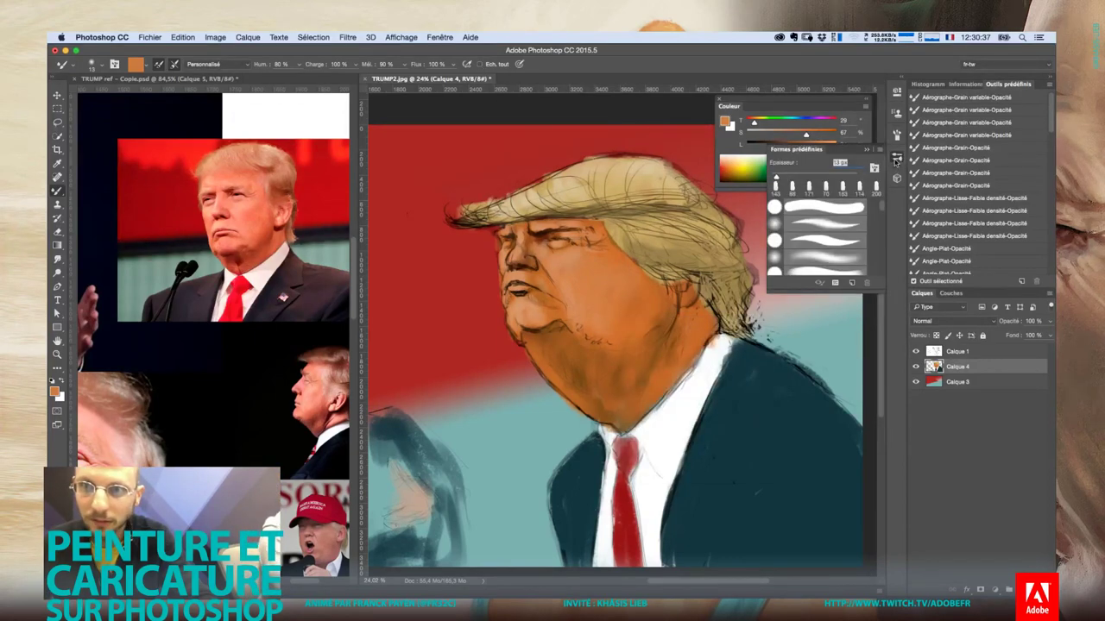
{"action": "scroll", "coordinate": [1053, 131], "scroll_direction": "down", "scroll_amount": 2}
{"action": "left_click_drag", "start_coordinate": [1054, 131], "coordinate": [1015, 260]}
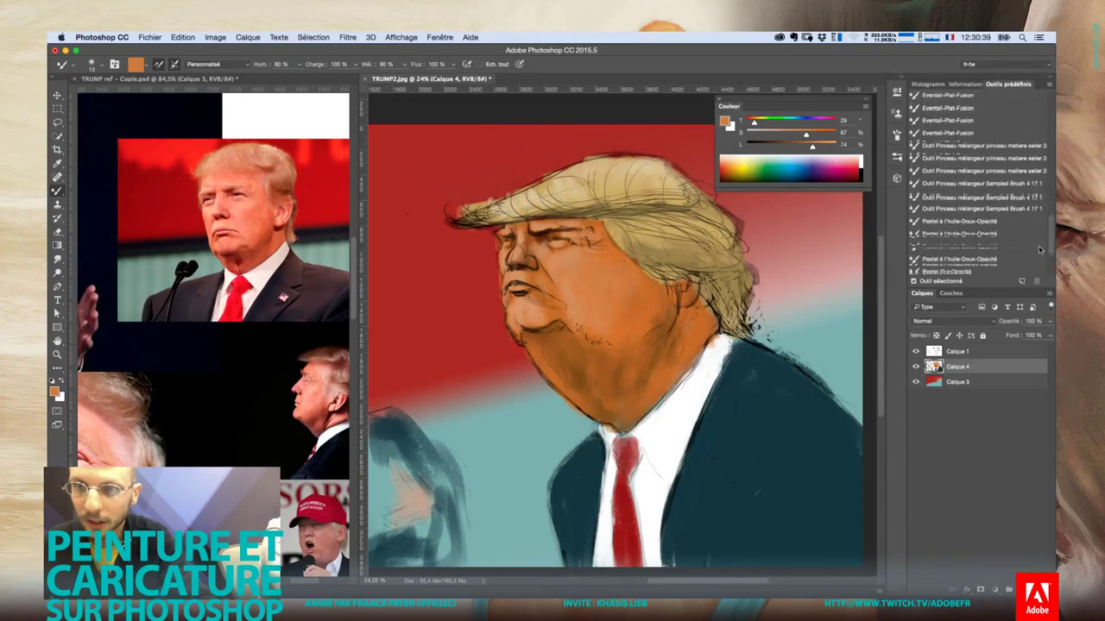
{"action": "scroll", "coordinate": [987, 259], "scroll_direction": "down", "scroll_amount": 2}
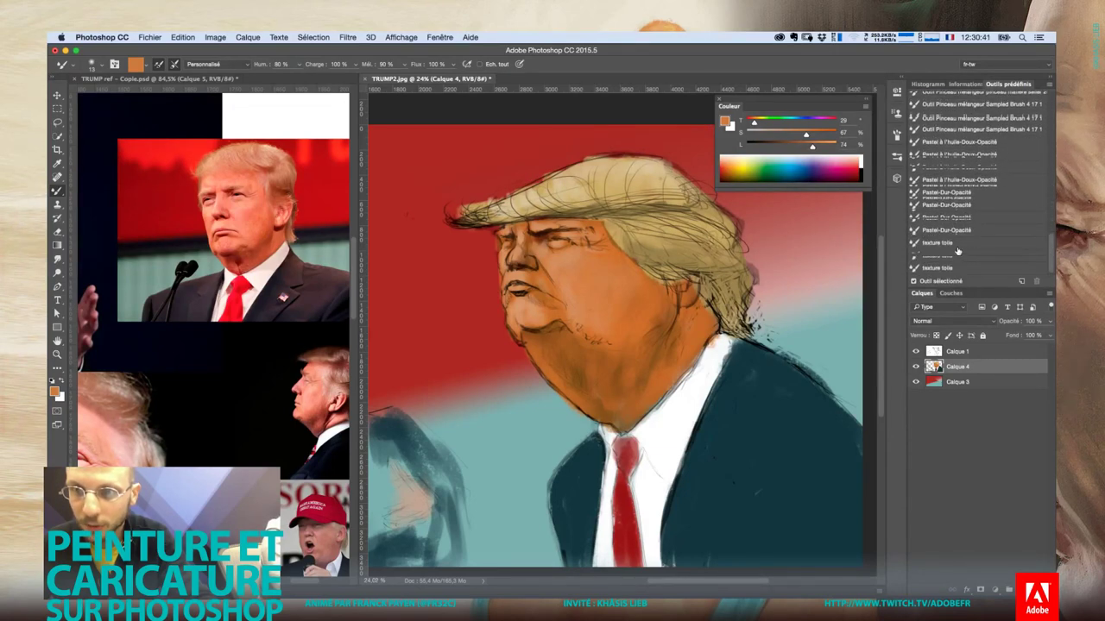
{"action": "left_click", "coordinate": [994, 244]}
Test-dab the canvas texture on the cheek, then undo the dark dabs
{"action": "left_click_drag", "start_coordinate": [617, 263], "coordinate": [628, 281]}
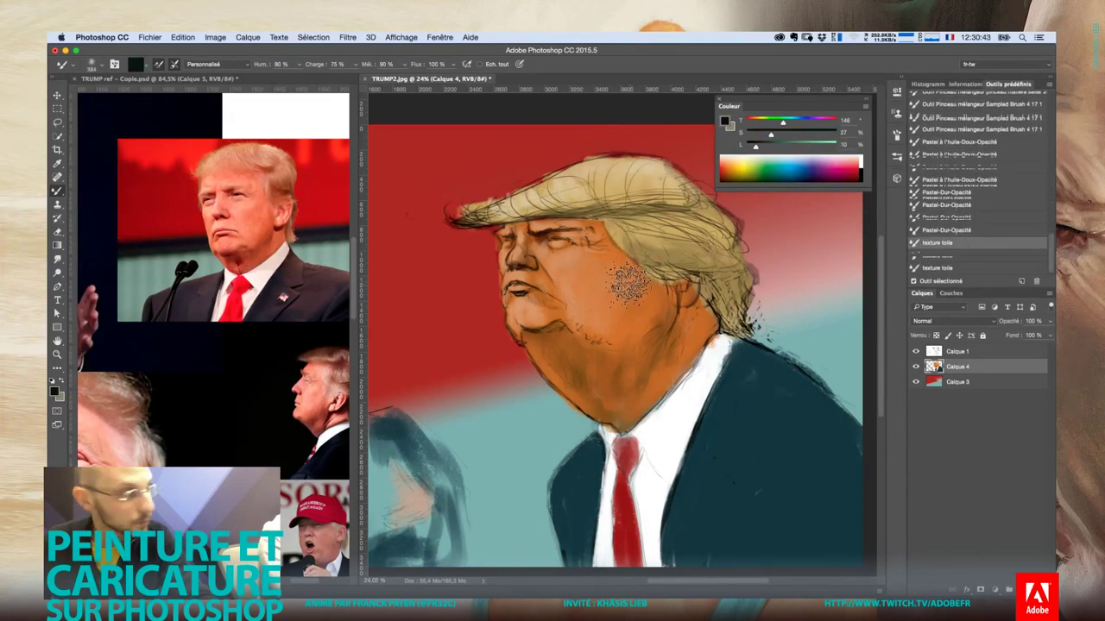
{"action": "right_click", "coordinate": [633, 278]}
{"action": "key", "text": "ctrl+z"}
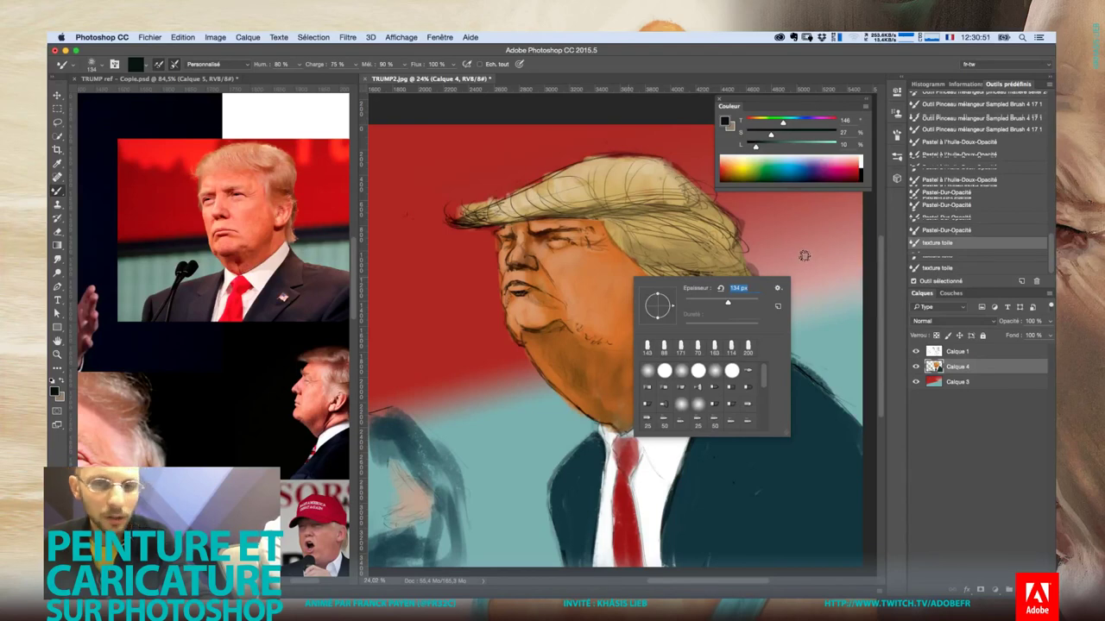
{"action": "left_click", "coordinate": [590, 277]}
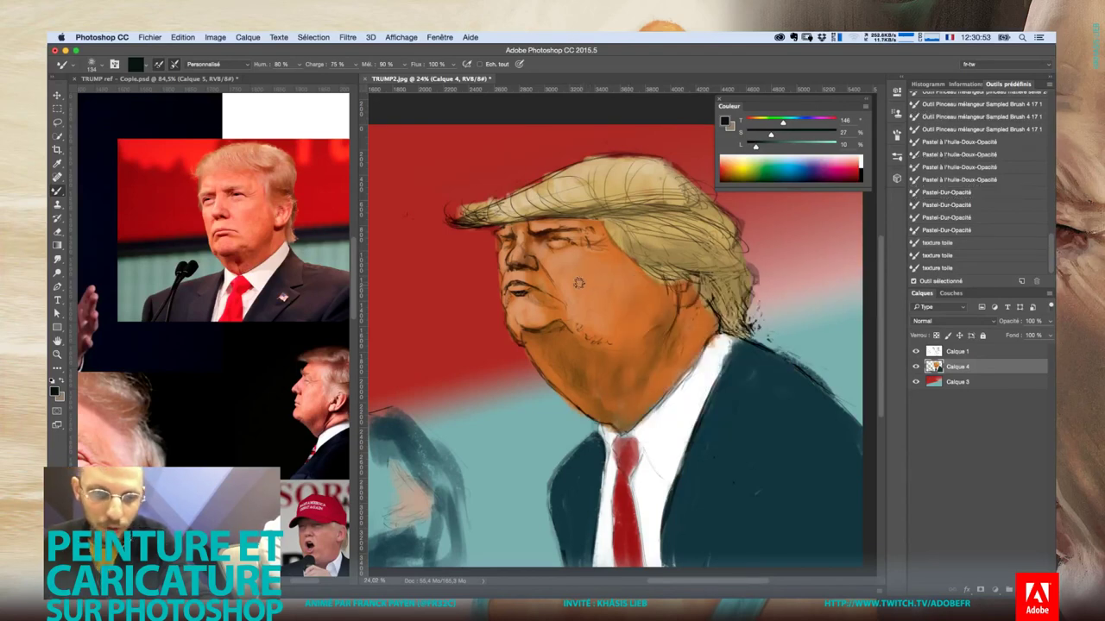
{"action": "scroll", "coordinate": [579, 283], "scroll_direction": "up", "scroll_amount": 5}
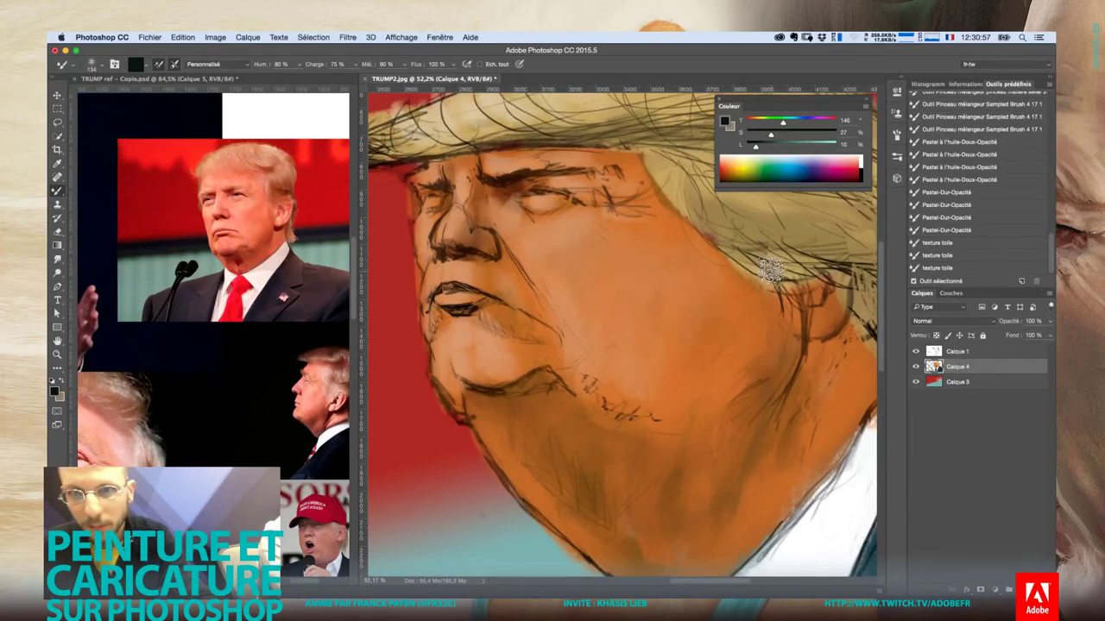
{"action": "scroll", "coordinate": [587, 285], "scroll_direction": "down", "scroll_amount": 3}
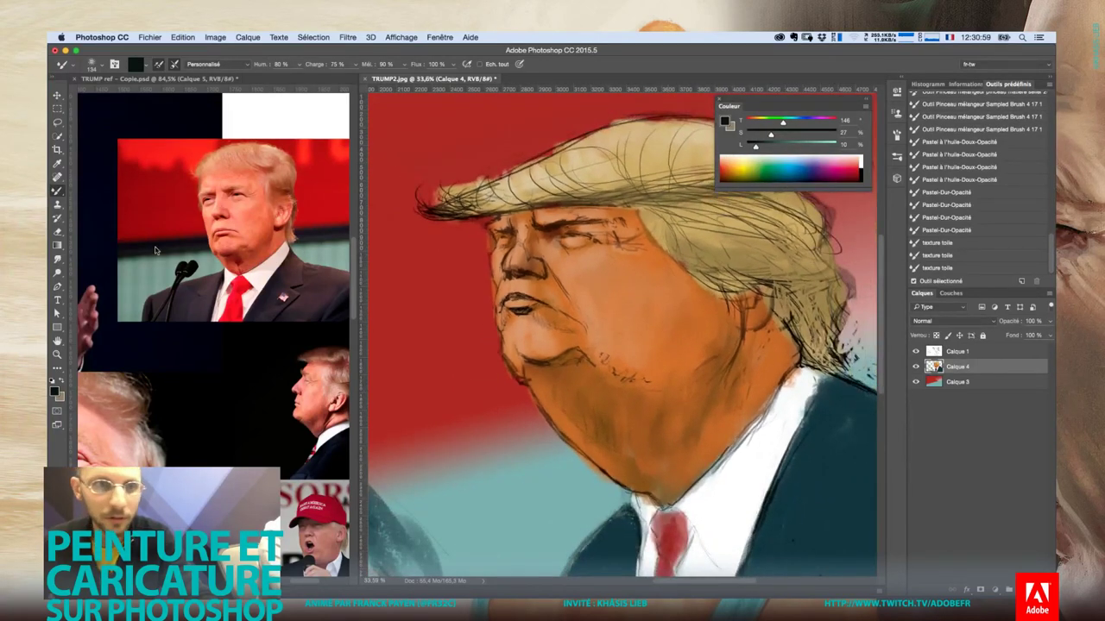
Set Mixer Brush wetness to 0% and pick a red painting colour in the Color Picker
{"action": "right_click", "coordinate": [61, 191]}
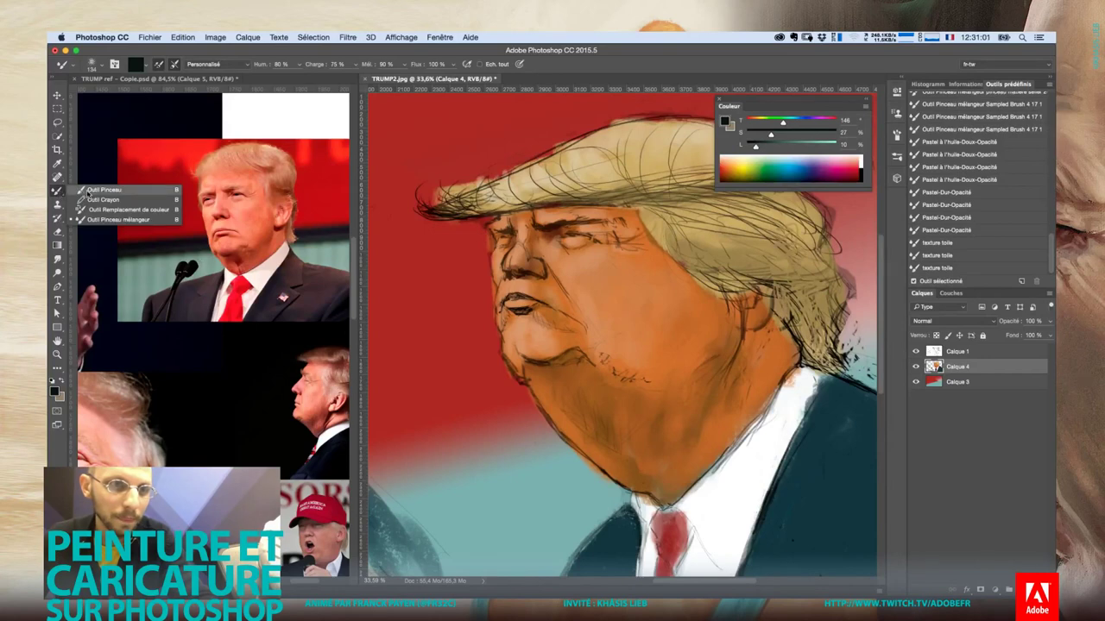
{"action": "left_click_drag", "start_coordinate": [271, 69], "coordinate": [218, 69]}
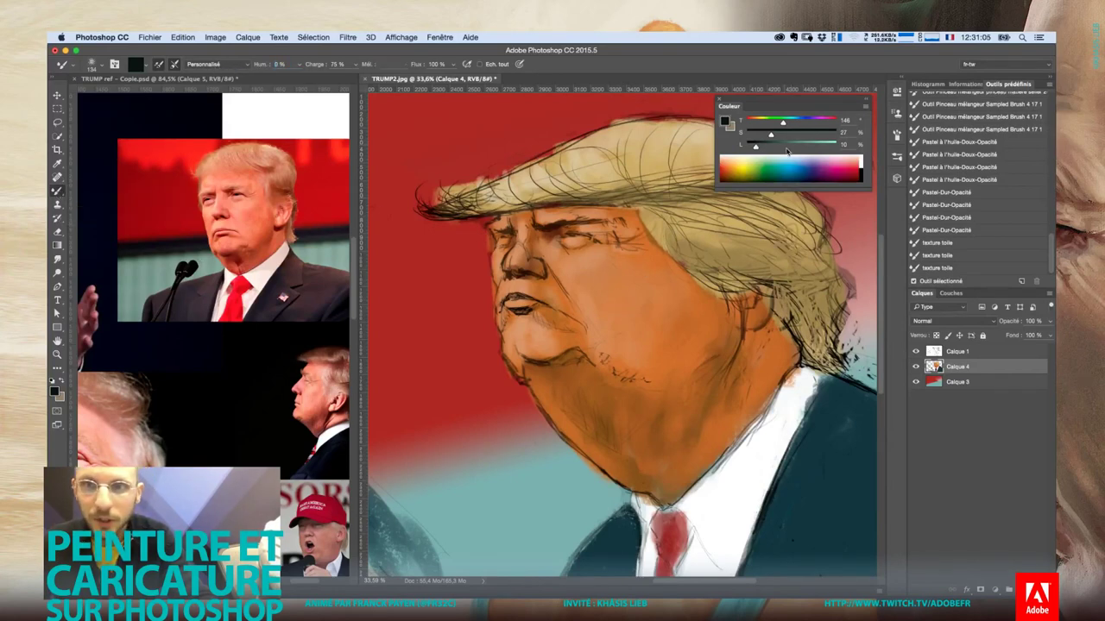
{"action": "left_click", "coordinate": [155, 79]}
{"action": "key", "text": "i"}
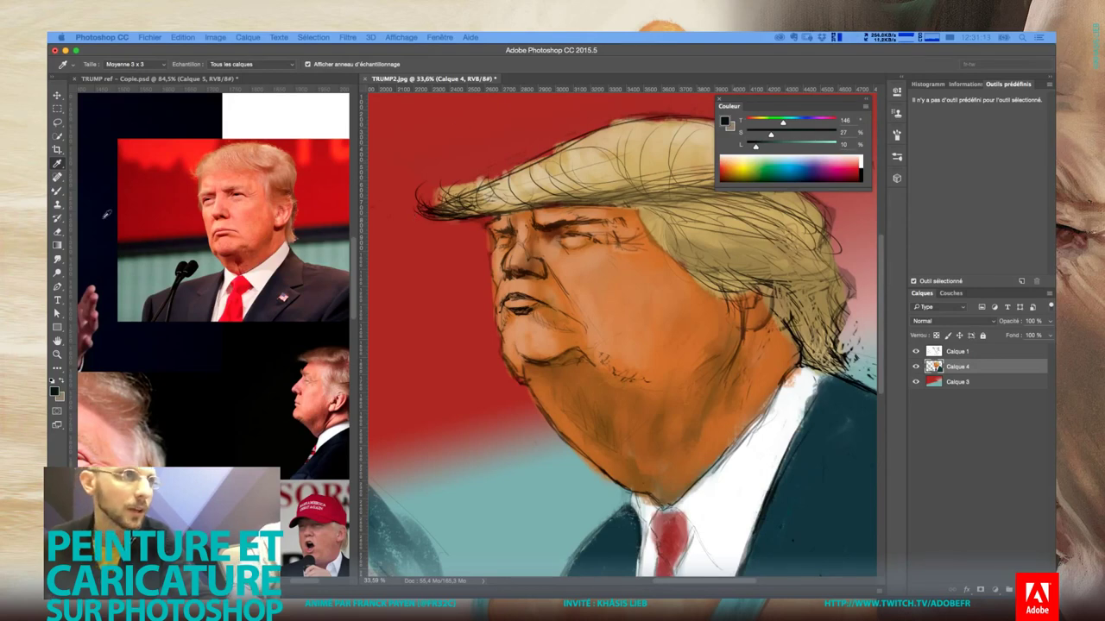
{"action": "left_click", "coordinate": [54, 390]}
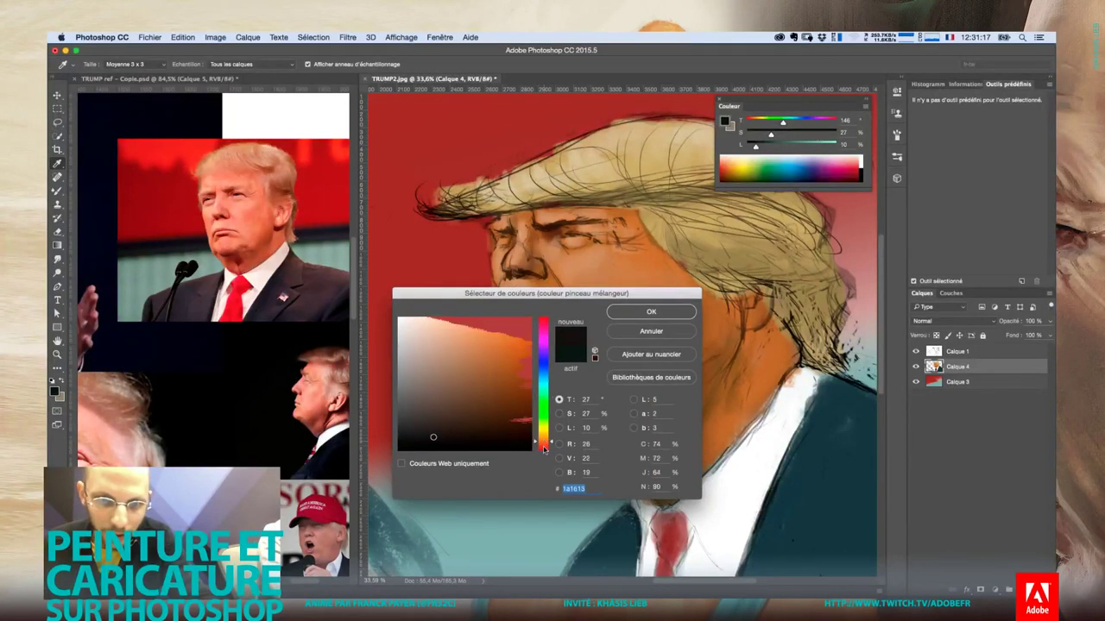
{"action": "left_click_drag", "start_coordinate": [544, 440], "coordinate": [545, 454]}
{"action": "left_click", "coordinate": [504, 364]}
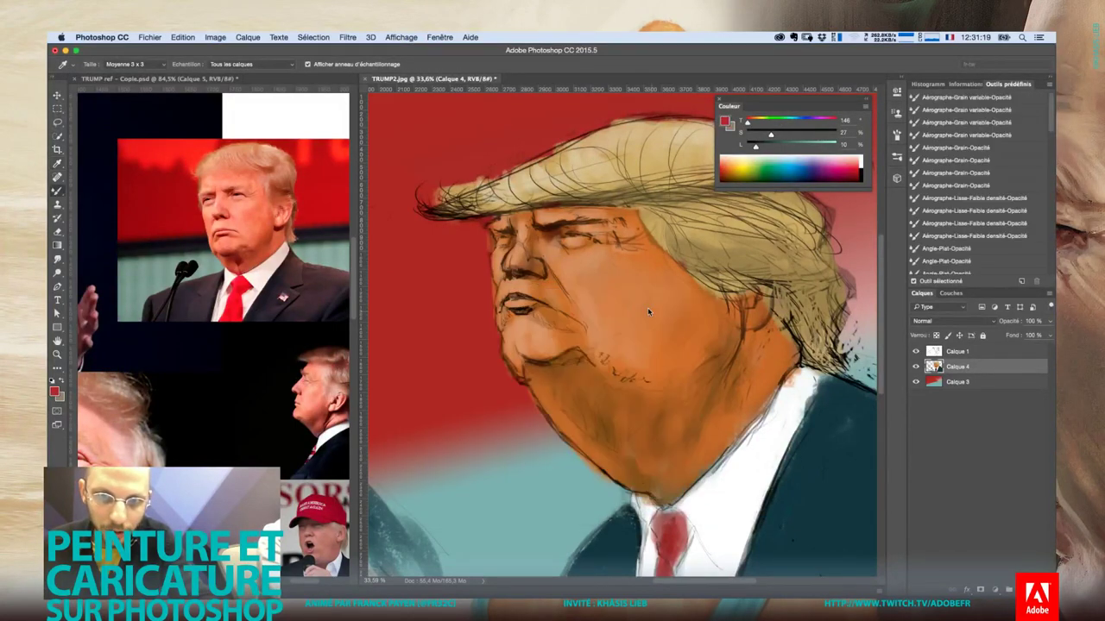
Paint a red streak on the cheek and blend it using Mixer Brush wetness 30%
{"action": "left_click", "coordinate": [651, 311]}
{"action": "left_click_drag", "start_coordinate": [621, 274], "coordinate": [634, 328]}
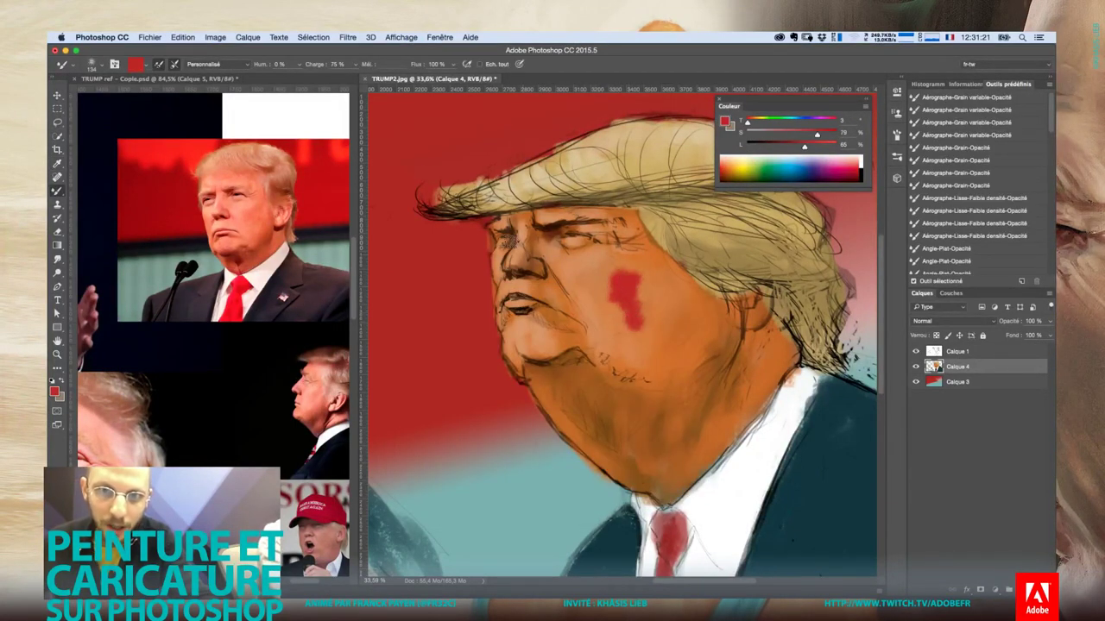
{"action": "left_click_drag", "start_coordinate": [272, 69], "coordinate": [268, 67]}
{"action": "type", "text": "56"}
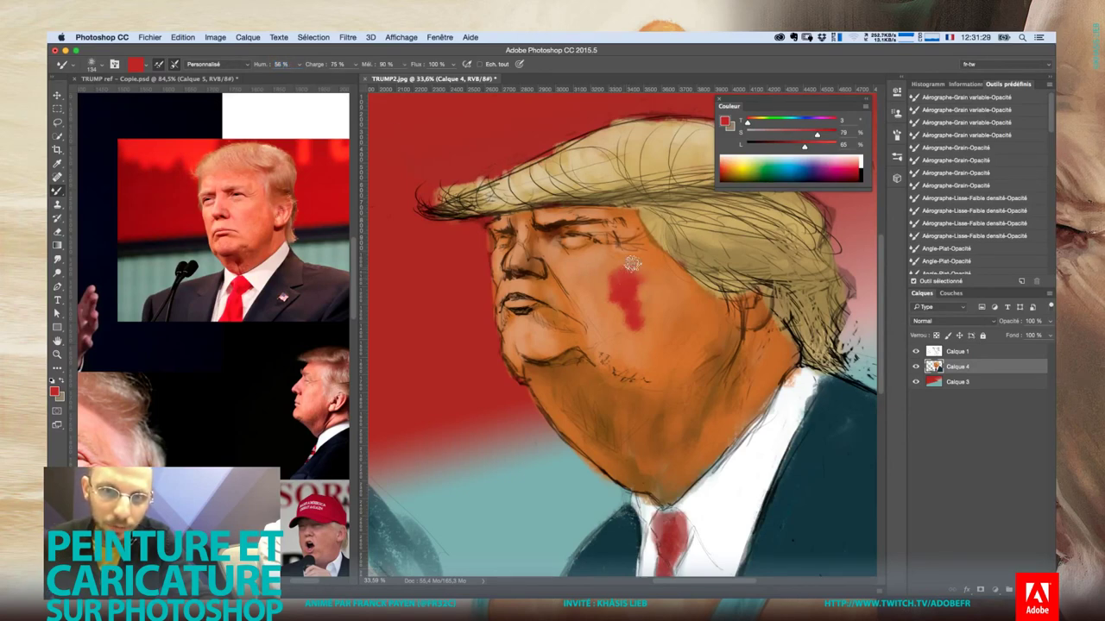
{"action": "left_click_drag", "start_coordinate": [634, 265], "coordinate": [612, 312]}
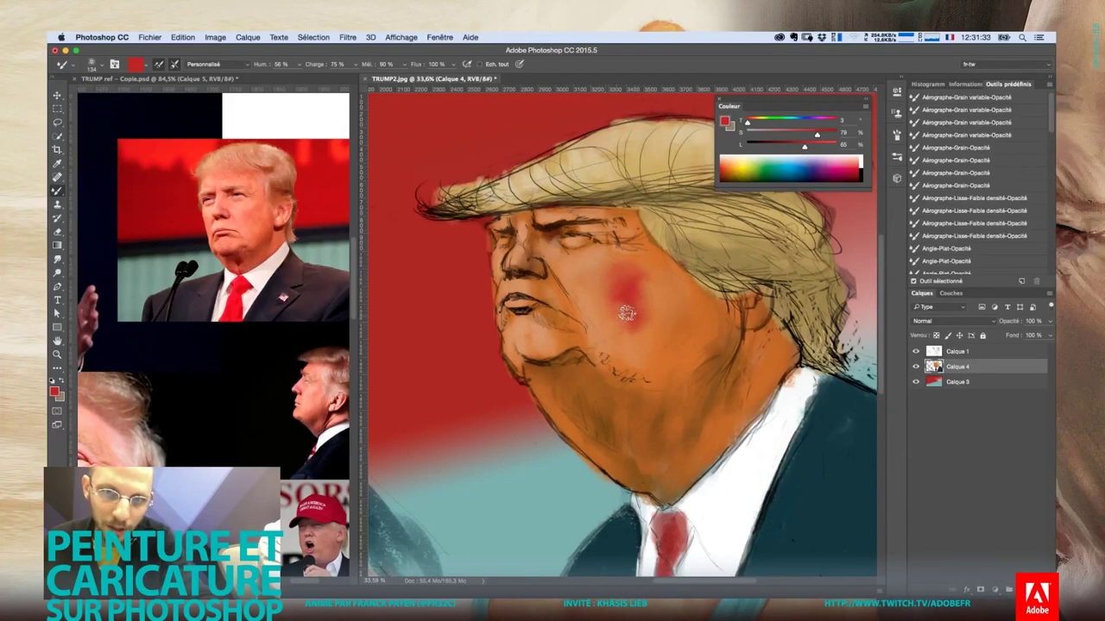
Zoom out to view the whole painting and raise the Mixer Brush wetness to 100%
{"action": "key", "text": "super+space"}
{"action": "scroll", "coordinate": [668, 304], "scroll_direction": "up", "scroll_amount": 6}
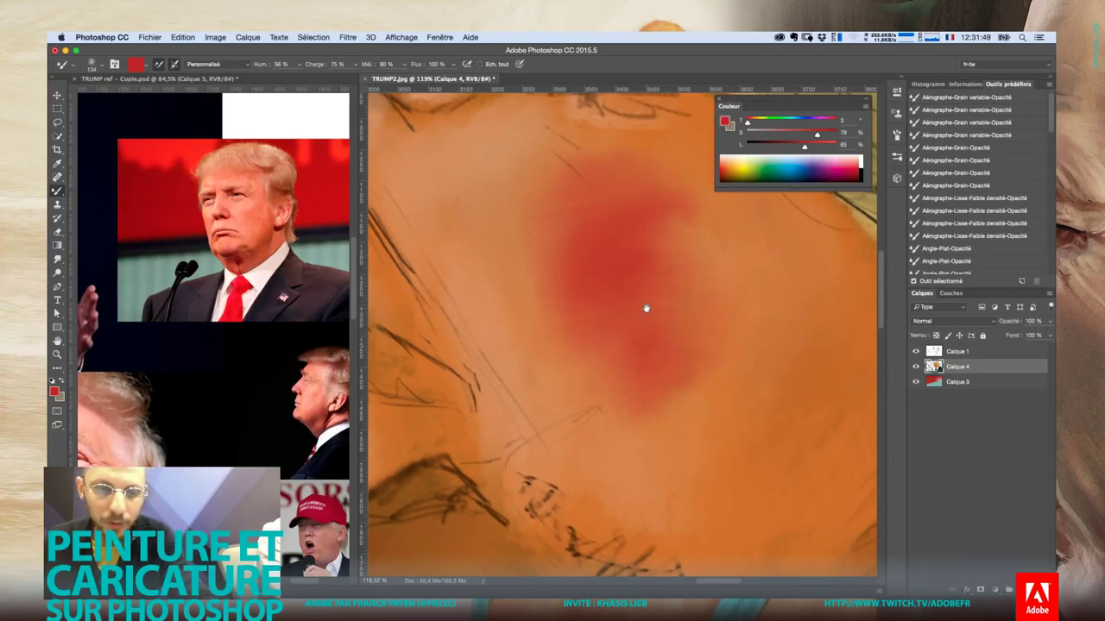
{"action": "key", "text": "ctrl+0"}
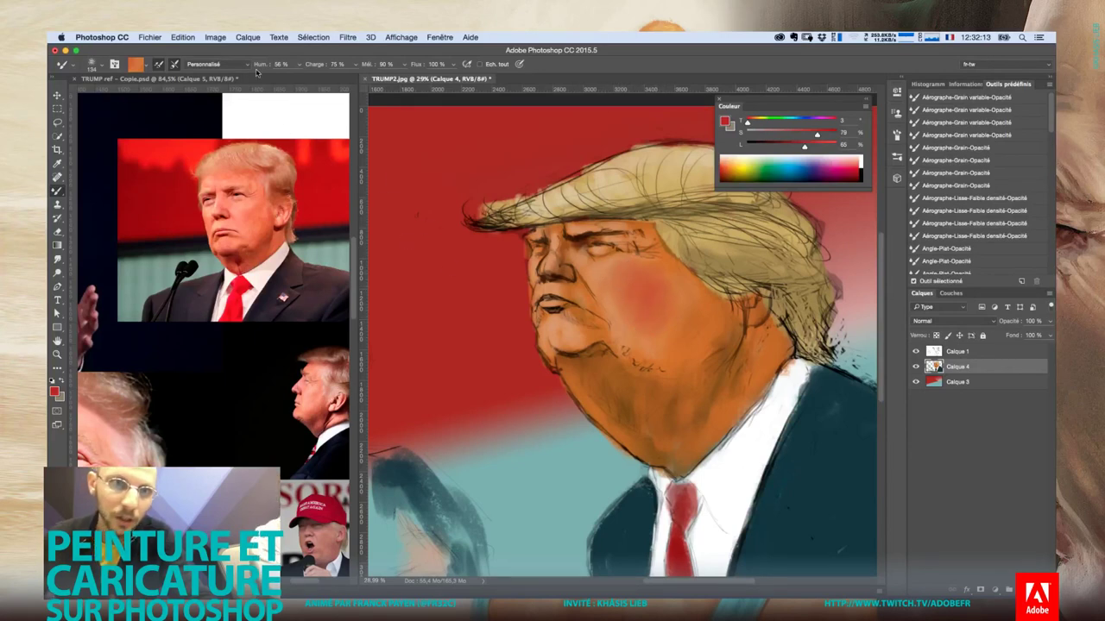
{"action": "key", "text": "0"}
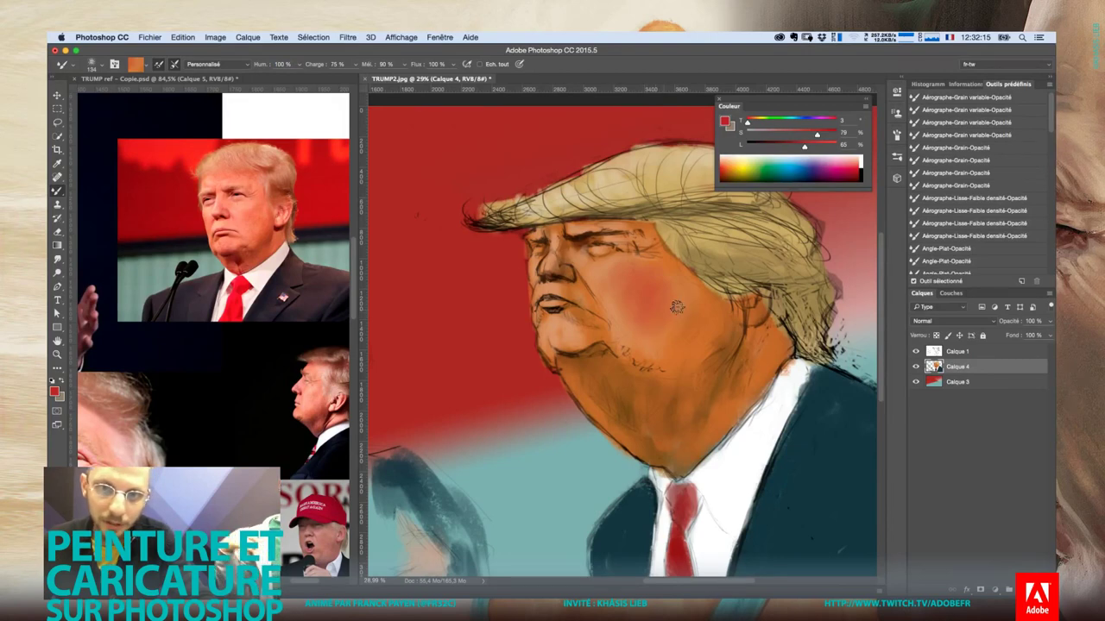
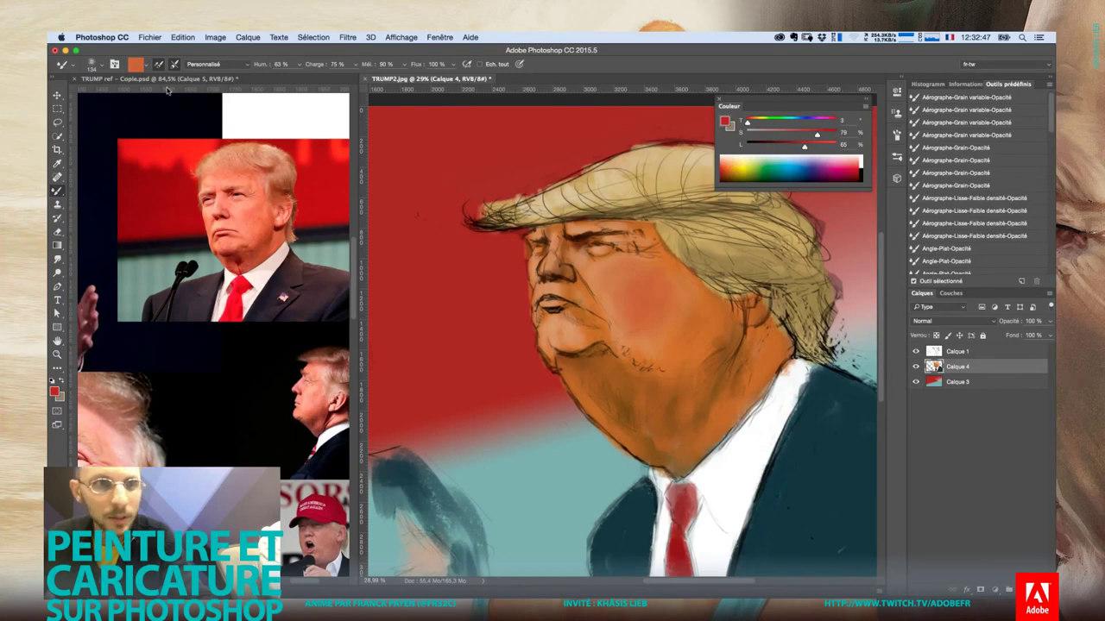
Load the mixer brush with muted green #81955f and zoom in on the chin
{"action": "left_click", "coordinate": [135, 65]}
{"action": "left_click", "coordinate": [544, 421]}
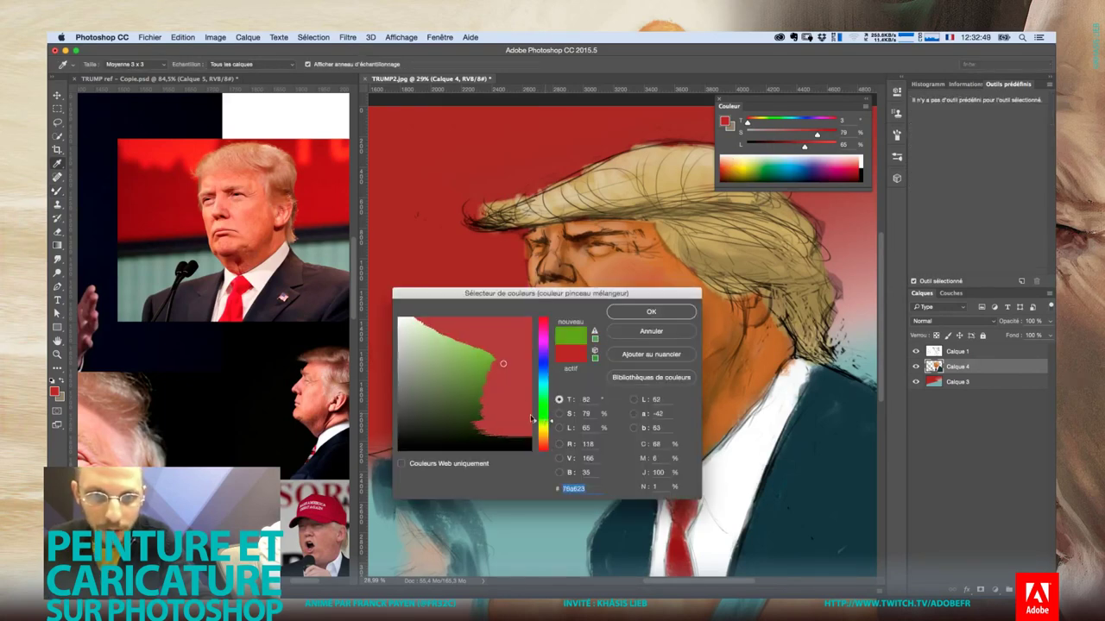
{"action": "left_click", "coordinate": [446, 372]}
{"action": "left_click", "coordinate": [632, 314]}
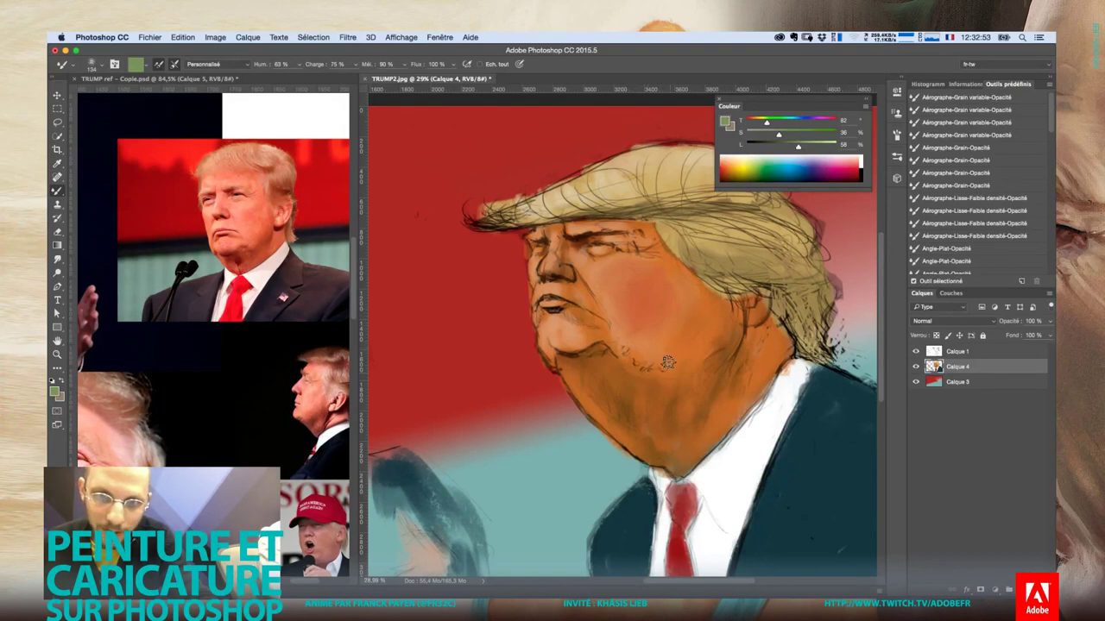
{"action": "scroll", "coordinate": [673, 352], "scroll_direction": "up", "scroll_amount": 2}
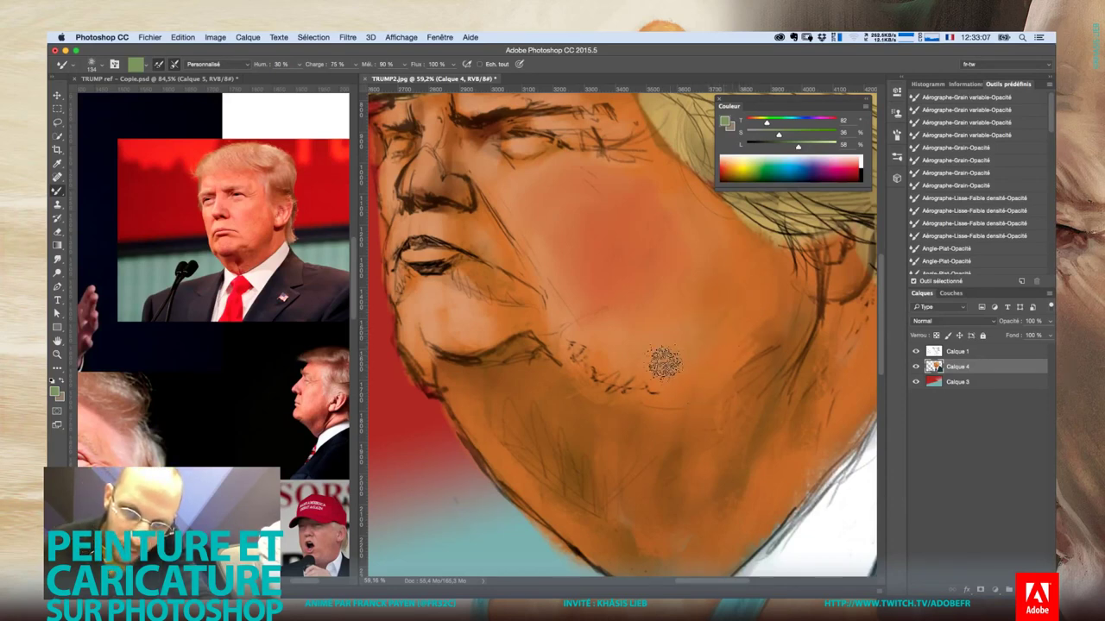
Set mixer brush wetness to 26% and paint a green tint blended into the cheek
{"action": "left_click_drag", "start_coordinate": [266, 65], "coordinate": [244, 65]}
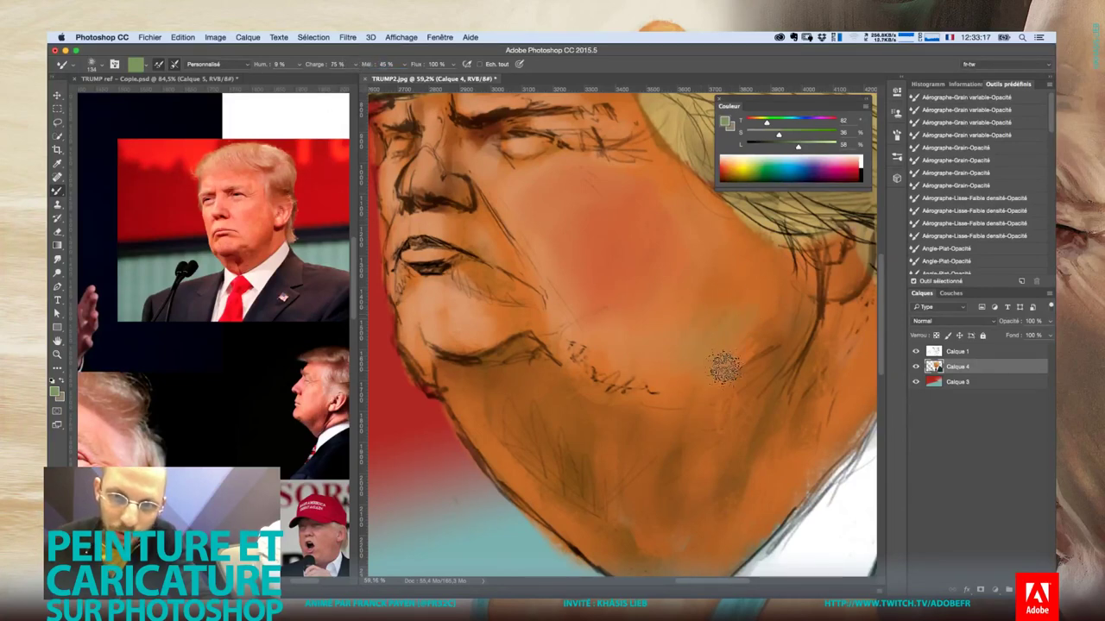
{"action": "mouse_move", "coordinate": [768, 298]}
{"action": "left_mouse_down"}
{"action": "mouse_move", "coordinate": [682, 348]}
{"action": "mouse_move", "coordinate": [693, 306]}
{"action": "mouse_move", "coordinate": [646, 376]}
{"action": "left_mouse_up"}
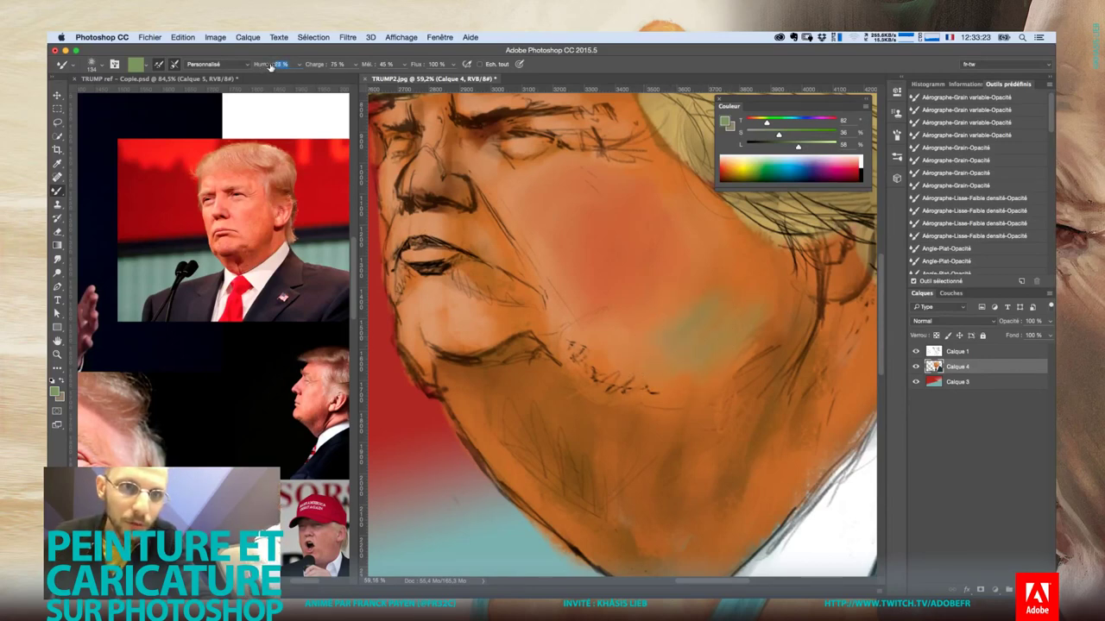
{"action": "key", "text": "Return"}
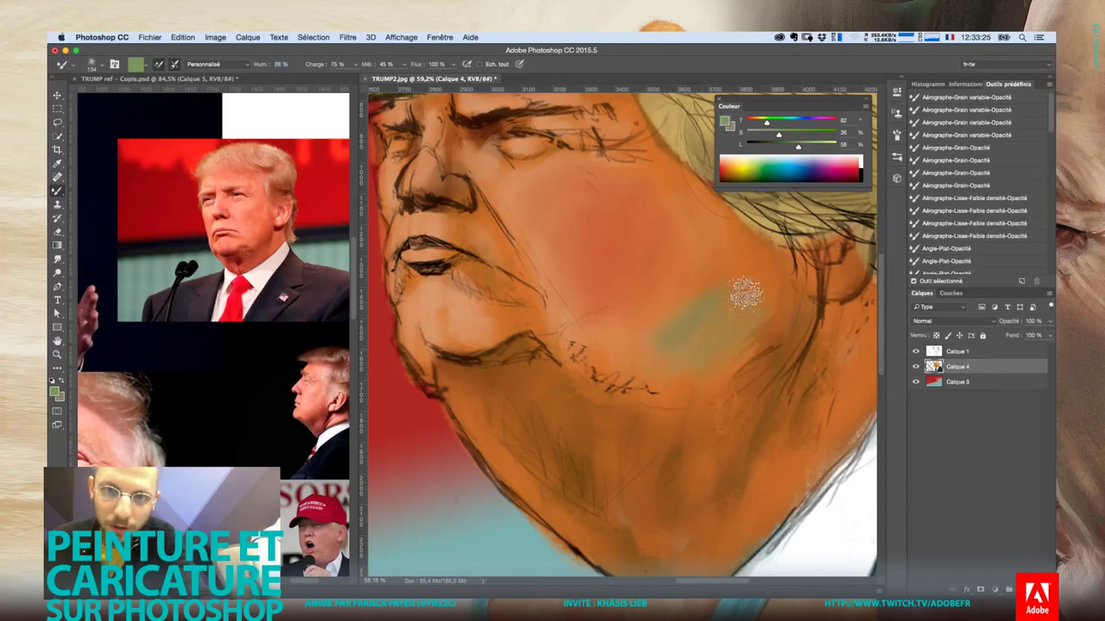
{"action": "mouse_move", "coordinate": [721, 296]}
{"action": "left_mouse_down"}
{"action": "mouse_move", "coordinate": [715, 279]}
{"action": "mouse_move", "coordinate": [678, 336]}
{"action": "mouse_move", "coordinate": [734, 278]}
{"action": "left_mouse_up"}
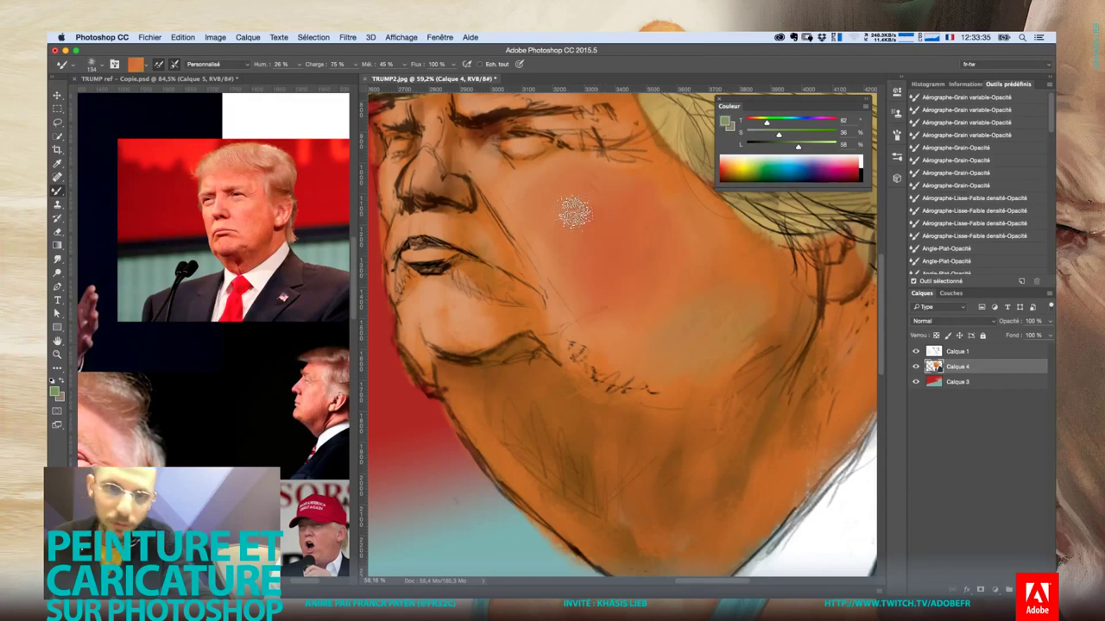
{"action": "left_click_drag", "start_coordinate": [609, 275], "coordinate": [597, 235]}
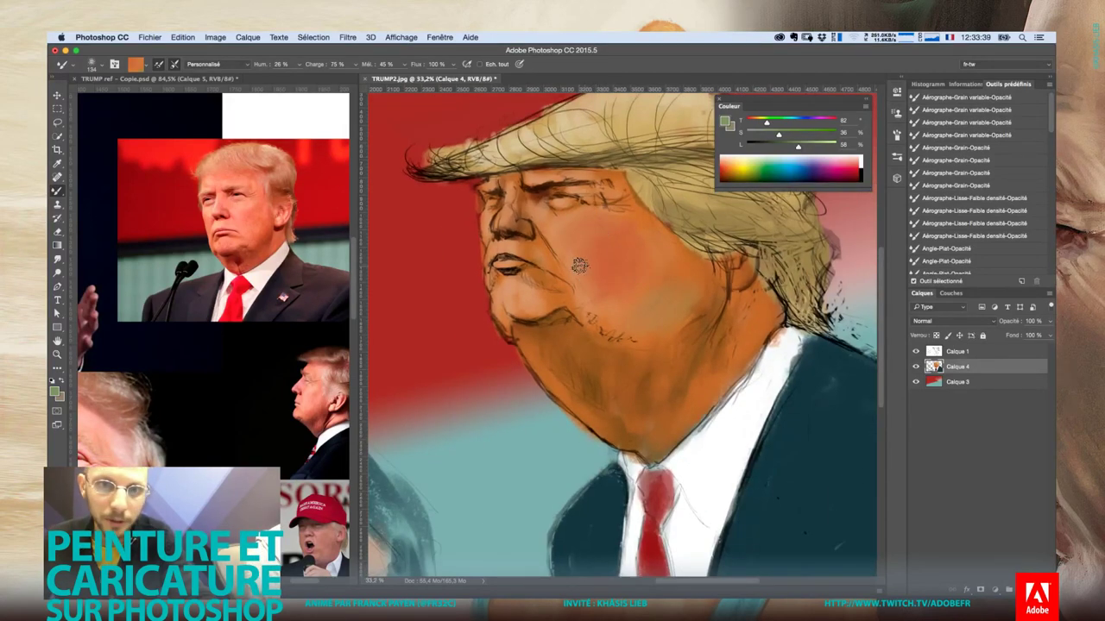
Resize the mixer brush from 41 px to 68 px, finally 154 px
{"action": "left_click_drag", "start_coordinate": [575, 247], "coordinate": [580, 298]}
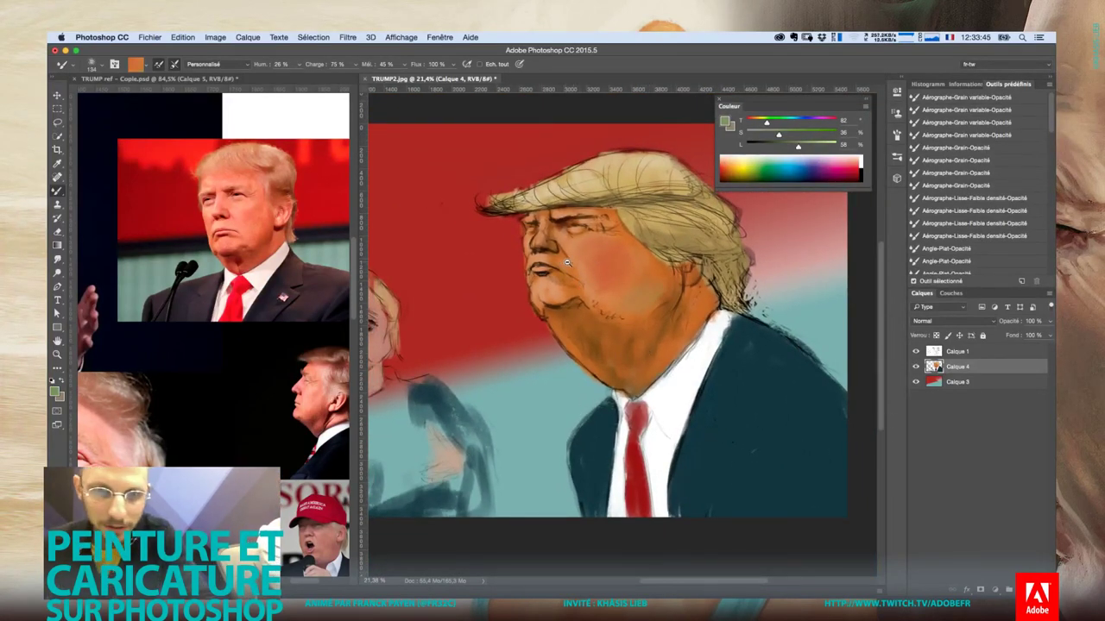
{"action": "left_click_drag", "start_coordinate": [571, 267], "coordinate": [592, 260]}
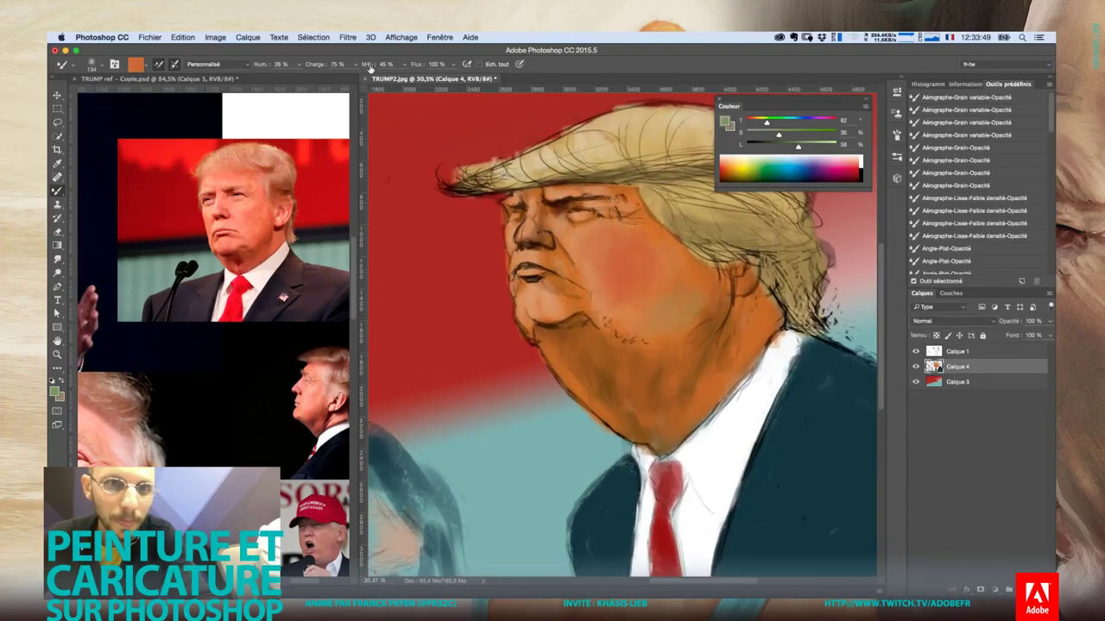
{"action": "right_click", "coordinate": [569, 256]}
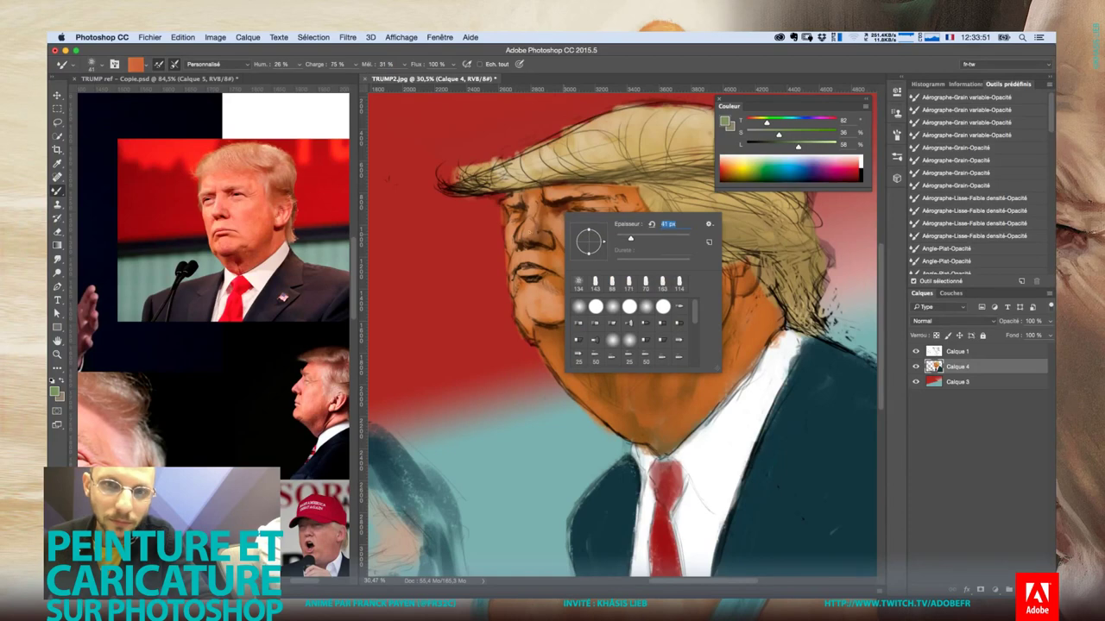
{"action": "key", "text": "Return"}
{"action": "right_click", "coordinate": [530, 228]}
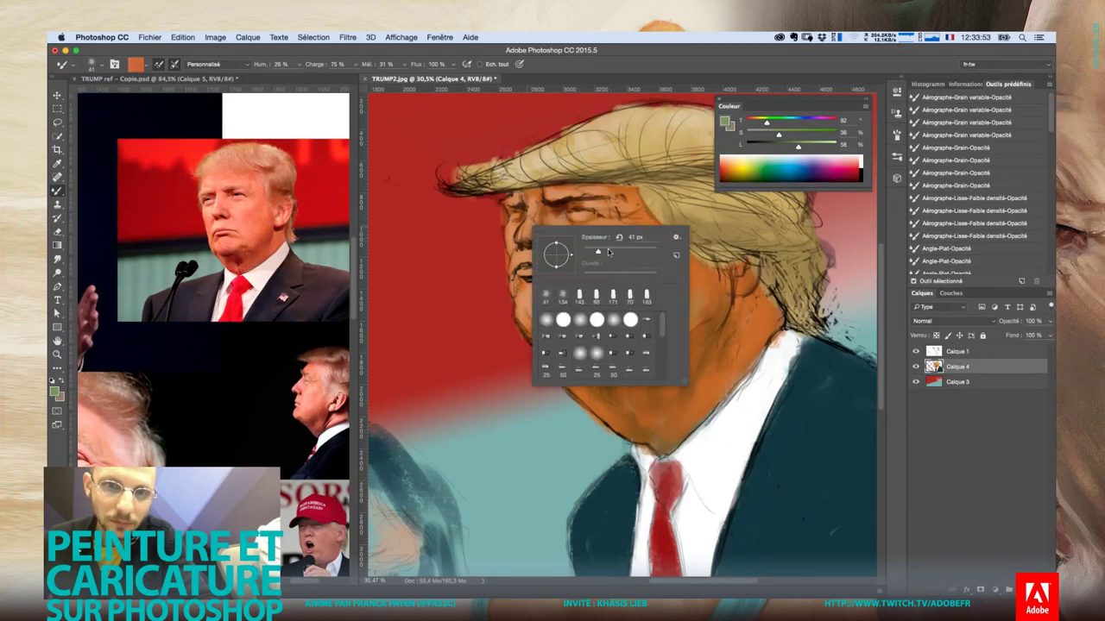
{"action": "key", "text": "Return"}
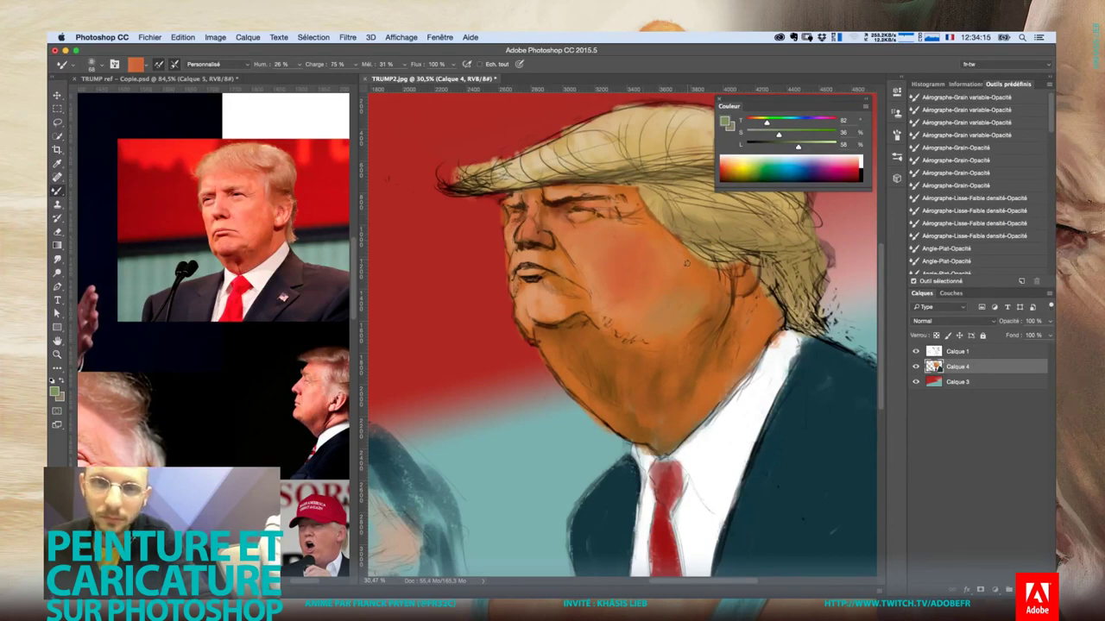
{"action": "right_click", "coordinate": [628, 246]}
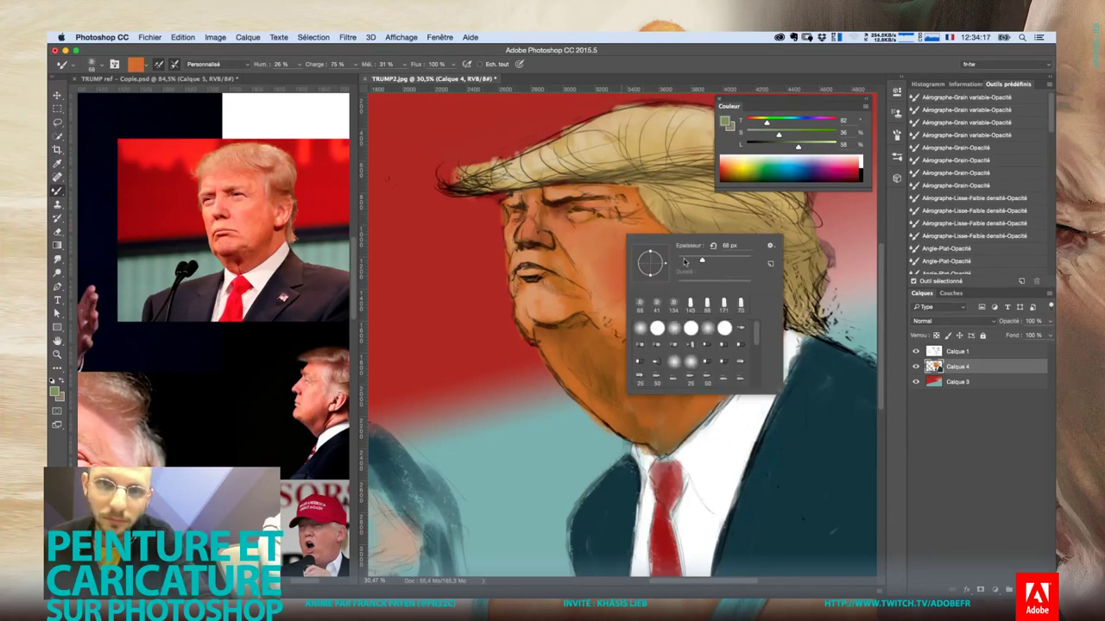
{"action": "key", "text": "Return"}
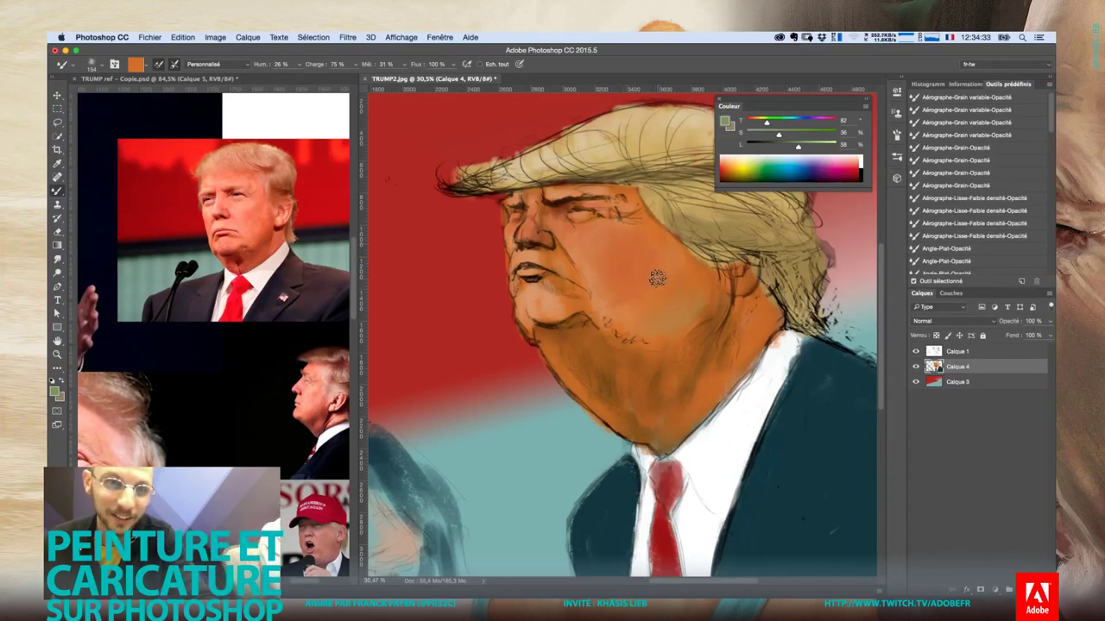
{"action": "scroll", "coordinate": [643, 267], "scroll_direction": "down", "scroll_amount": 2}
{"action": "scroll", "coordinate": [639, 277], "scroll_direction": "down", "scroll_amount": 2}
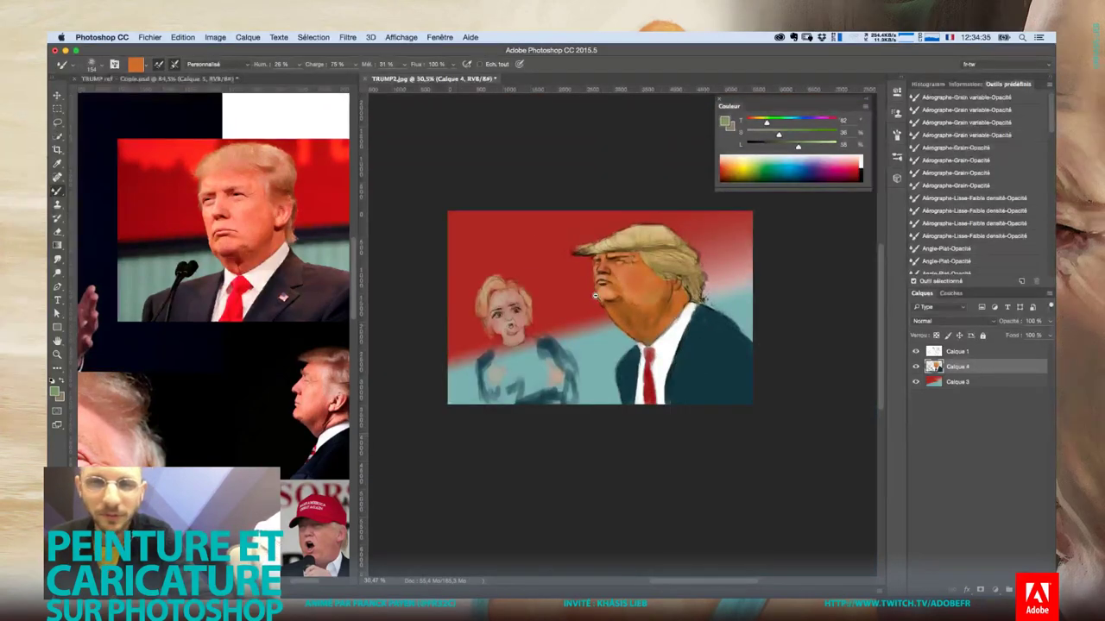
{"action": "scroll", "coordinate": [625, 299], "scroll_direction": "up", "scroll_amount": 3}
{"action": "scroll", "coordinate": [626, 299], "scroll_direction": "up", "scroll_amount": 2}
{"action": "scroll", "coordinate": [605, 299], "scroll_direction": "up", "scroll_amount": 2}
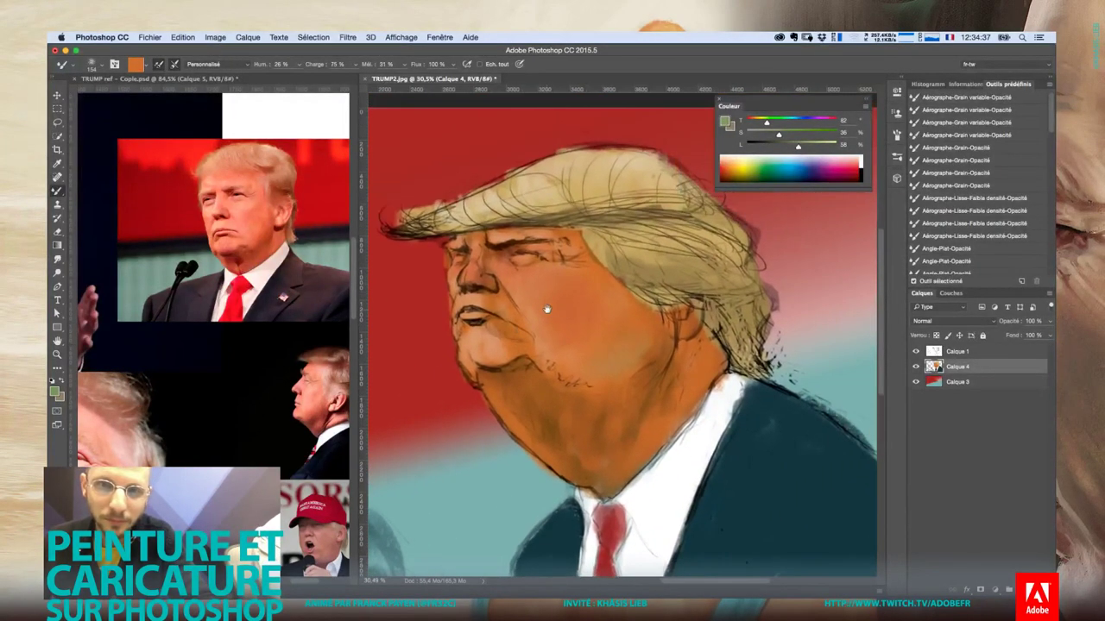
{"action": "scroll", "coordinate": [570, 298], "scroll_direction": "up", "scroll_amount": 2}
{"action": "scroll", "coordinate": [570, 298], "scroll_direction": "down", "scroll_amount": 1}
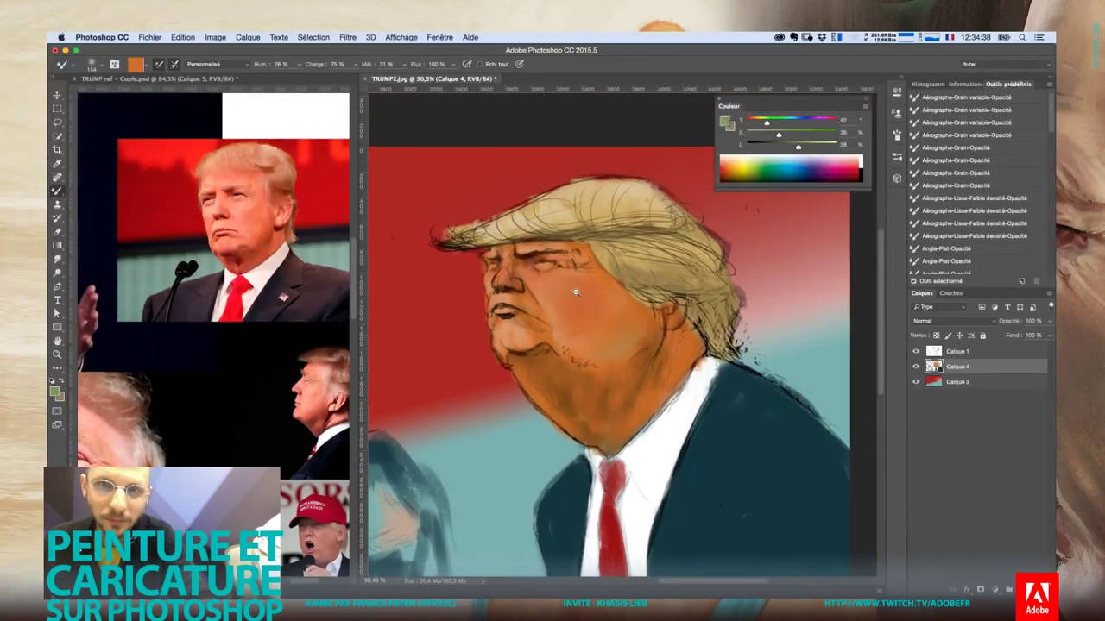
{"action": "left_click", "coordinate": [59, 193]}
{"action": "left_click", "coordinate": [95, 190]}
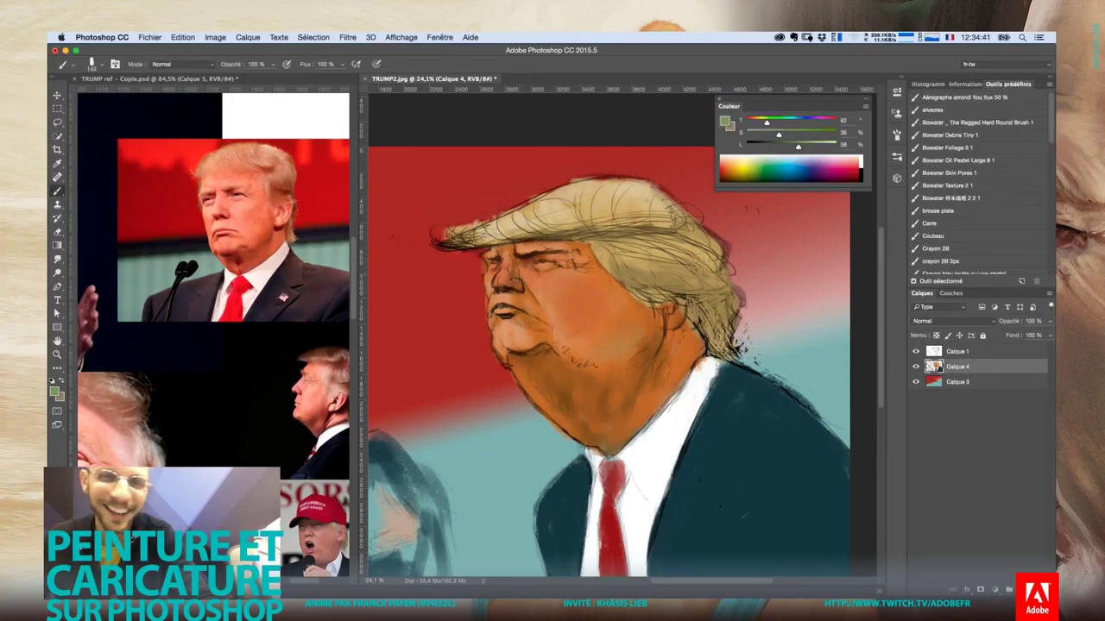
{"action": "right_click", "coordinate": [579, 287]}
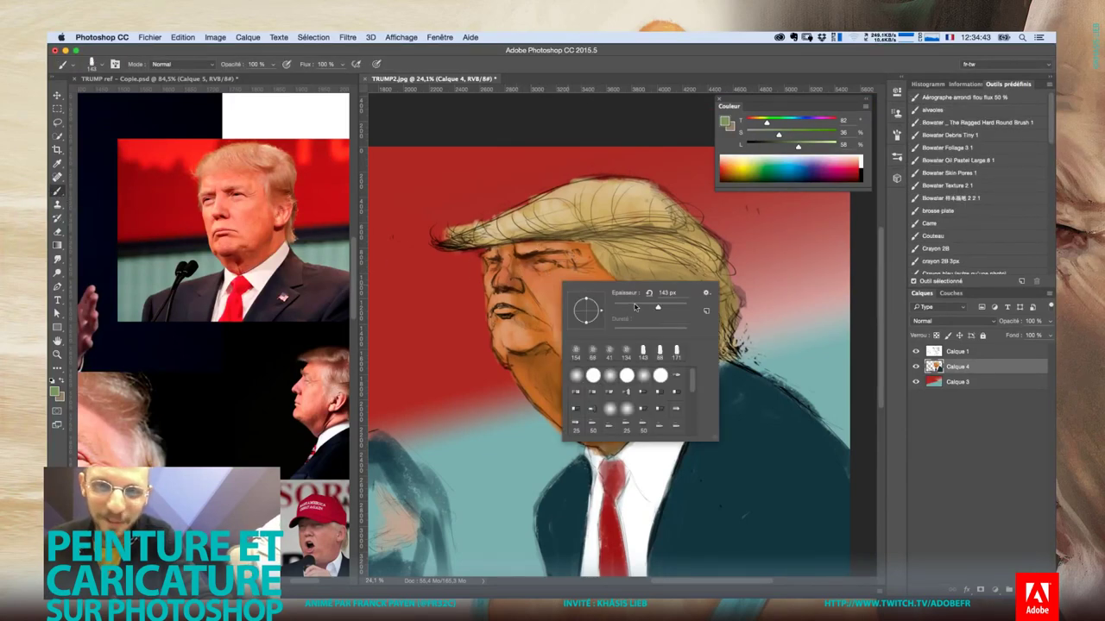
{"action": "left_click", "coordinate": [59, 195]}
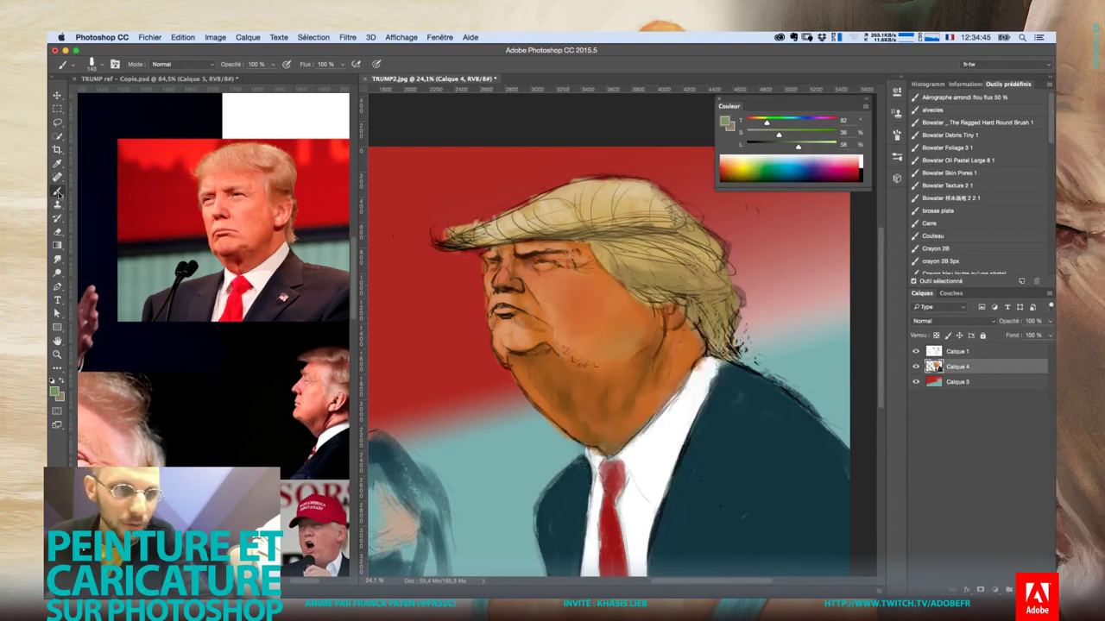
{"action": "left_click", "coordinate": [108, 222]}
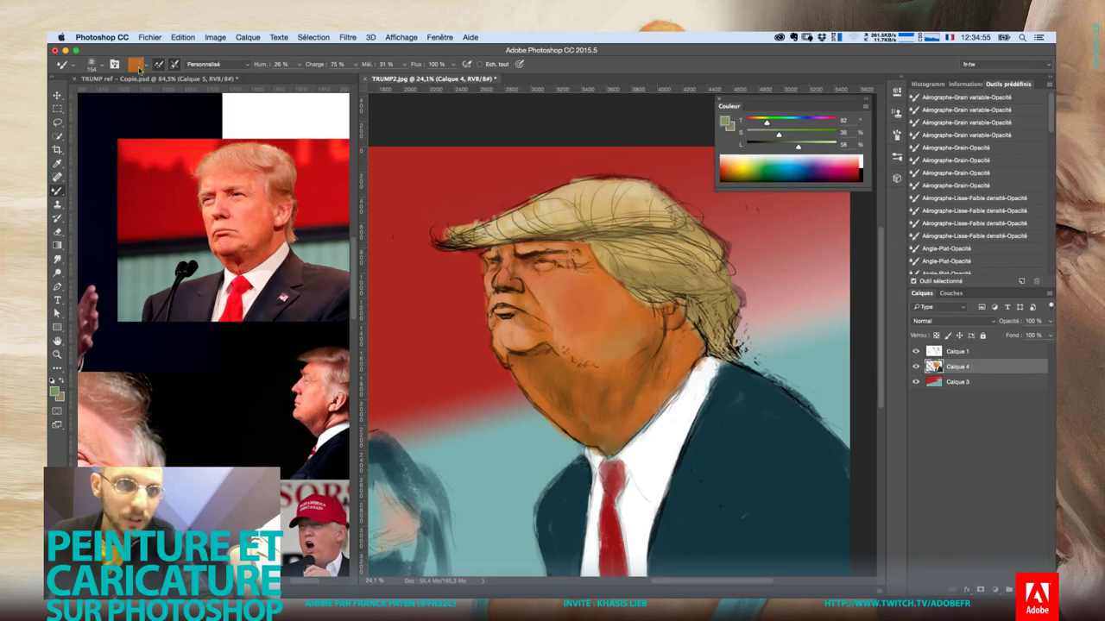
Load red-brown #824632, lower Mix to 18%, then sample the orange skin colour
{"action": "left_click", "coordinate": [138, 67]}
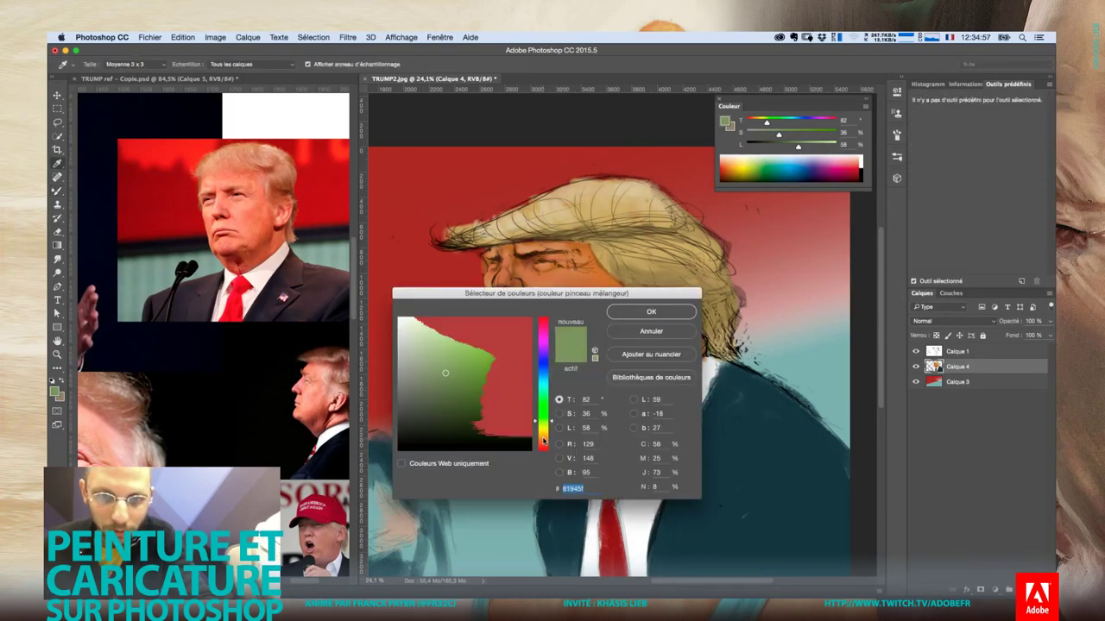
{"action": "left_click", "coordinate": [544, 441]}
{"action": "left_click", "coordinate": [485, 373]}
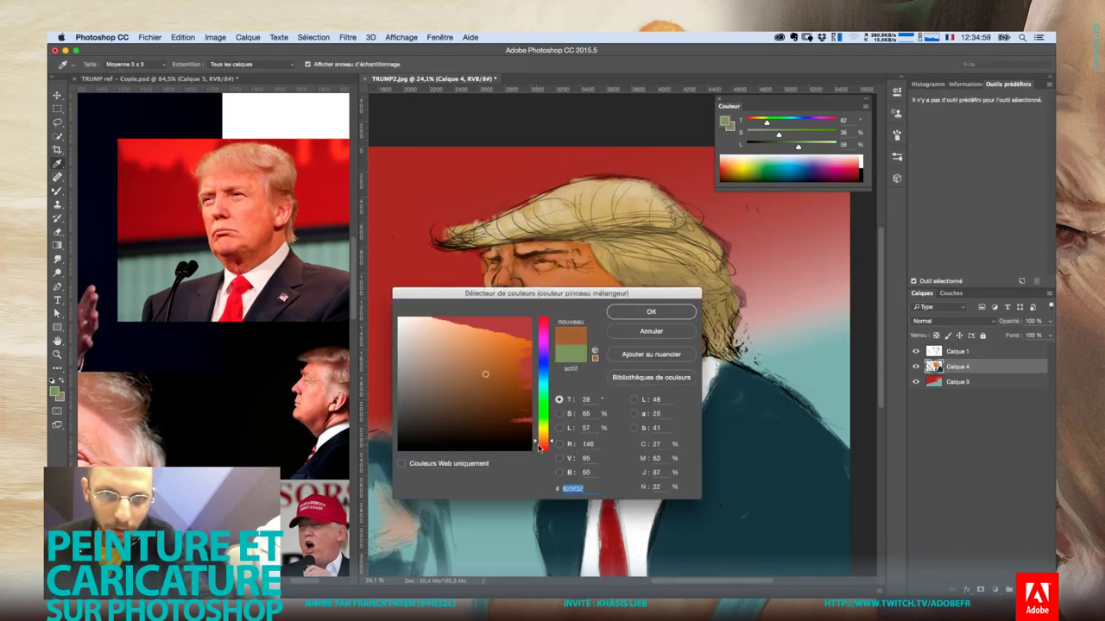
{"action": "left_click_drag", "start_coordinate": [539, 446], "coordinate": [540, 448]}
{"action": "left_click", "coordinate": [649, 313]}
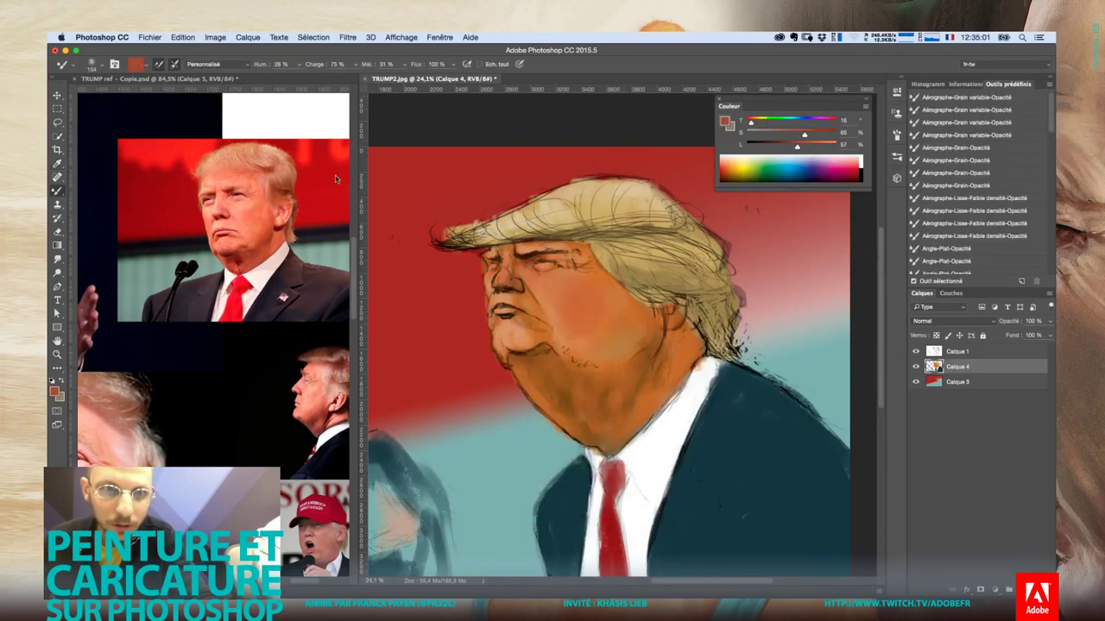
{"action": "left_click_drag", "start_coordinate": [377, 65], "coordinate": [366, 66]}
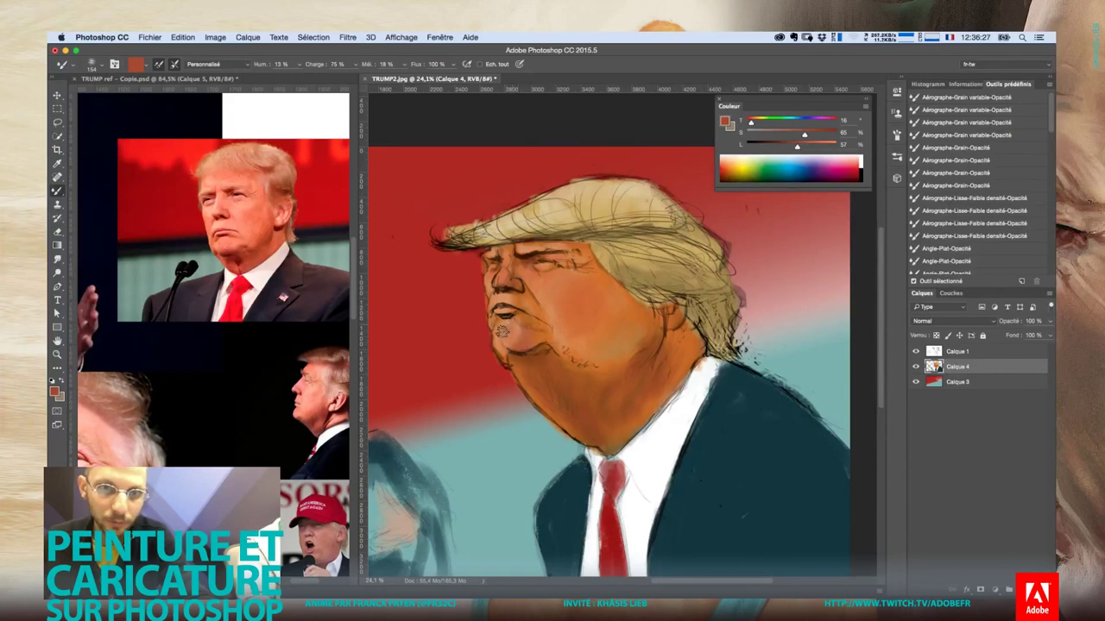
{"action": "left_click", "coordinate": [512, 342], "text": "alt"}
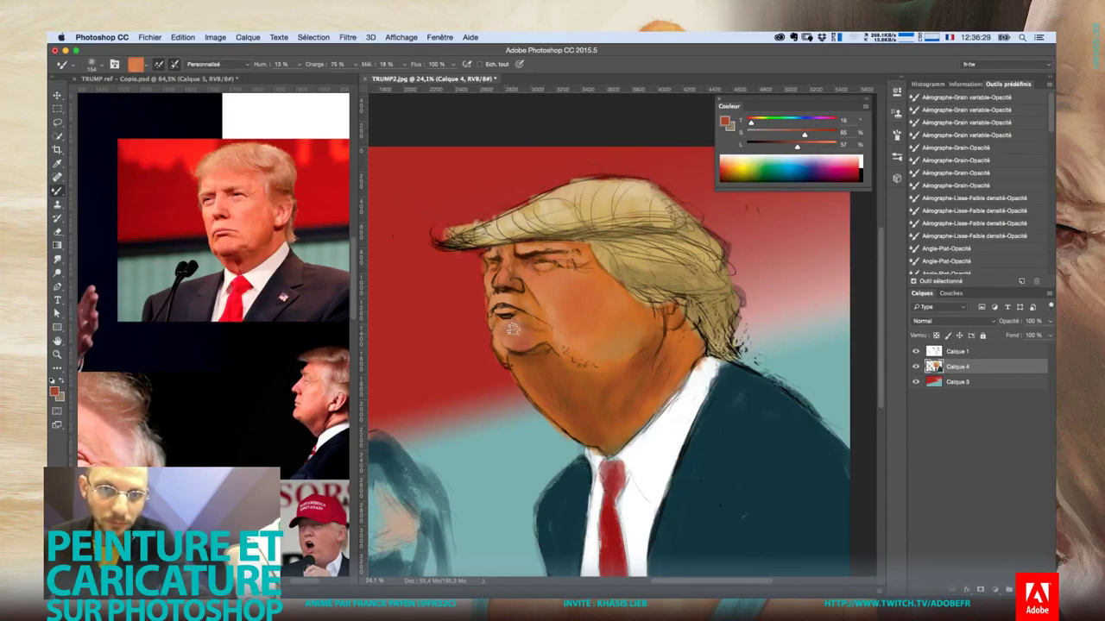
Switch to the regular brush, sample hair tans, and paint darker brown on the crown
{"action": "right_click", "coordinate": [57, 192]}
{"action": "left_click", "coordinate": [95, 192]}
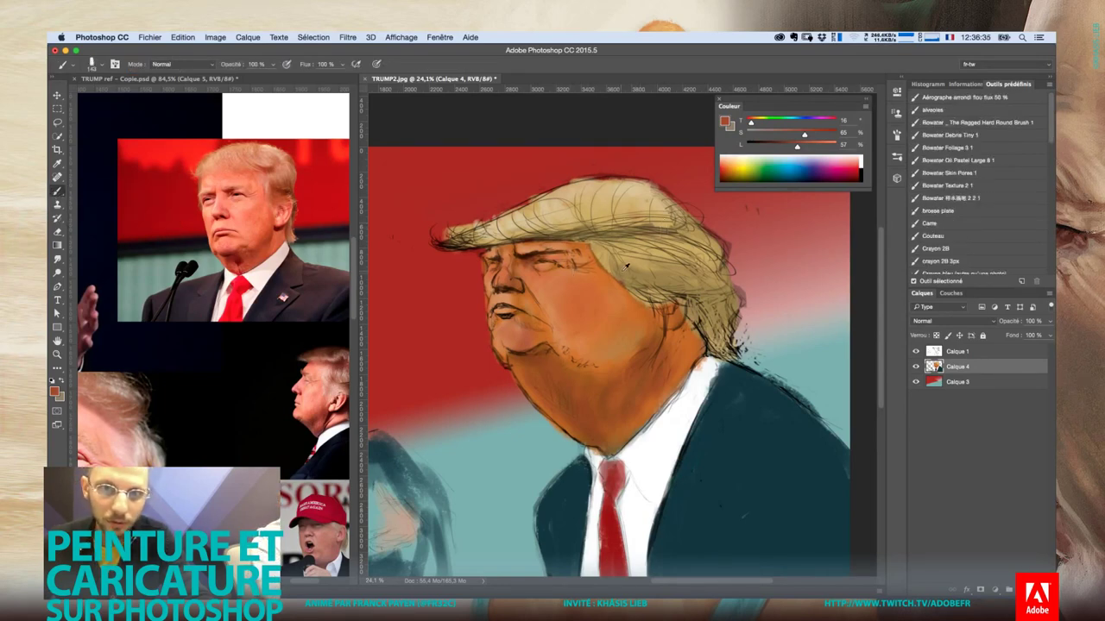
{"action": "left_click", "coordinate": [643, 263], "text": "alt"}
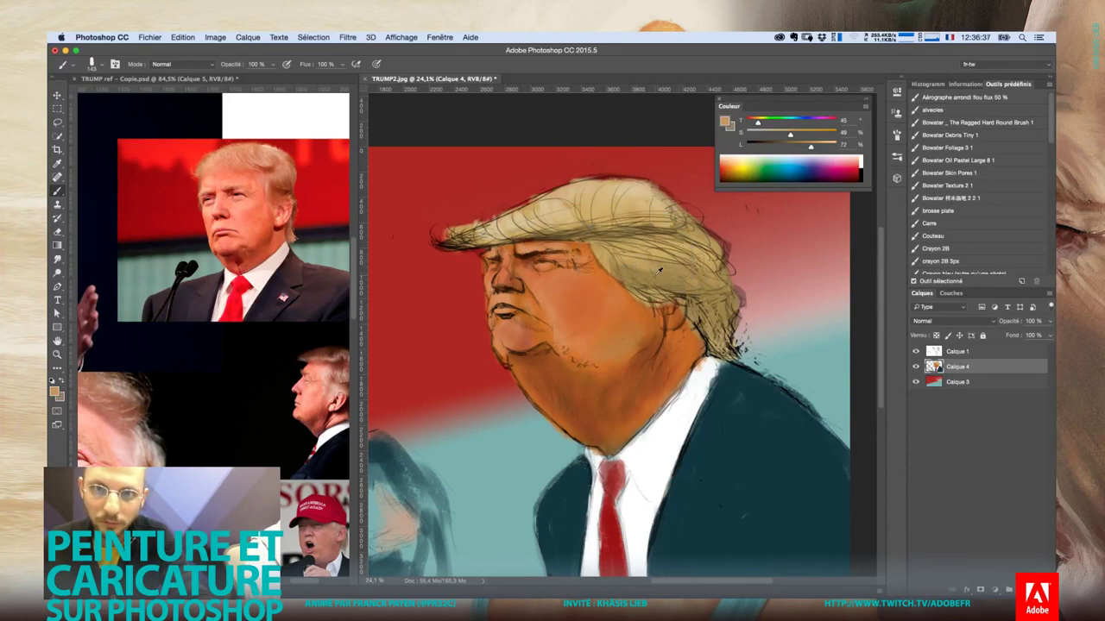
{"action": "left_click", "coordinate": [659, 271], "text": "alt"}
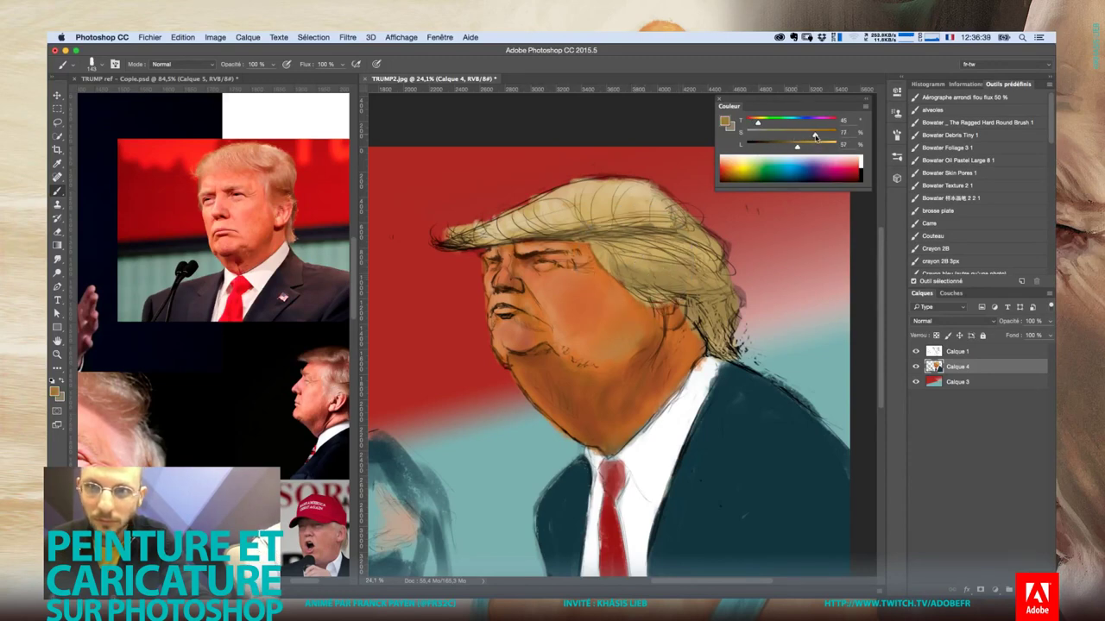
{"action": "left_click_drag", "start_coordinate": [758, 123], "coordinate": [755, 124]}
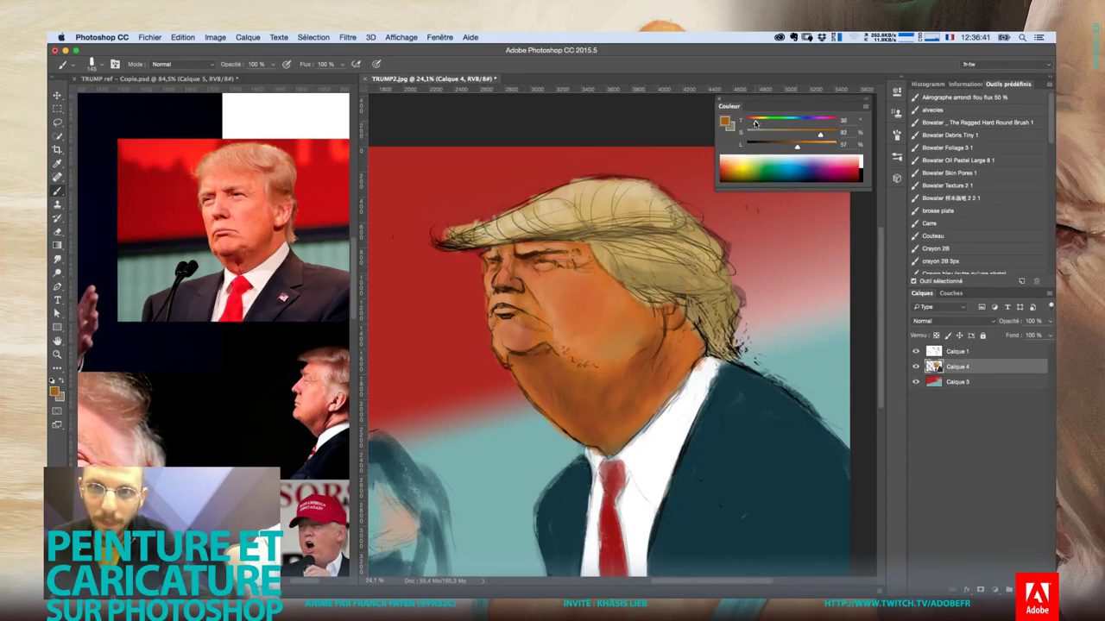
{"action": "left_click_drag", "start_coordinate": [598, 229], "coordinate": [634, 234]}
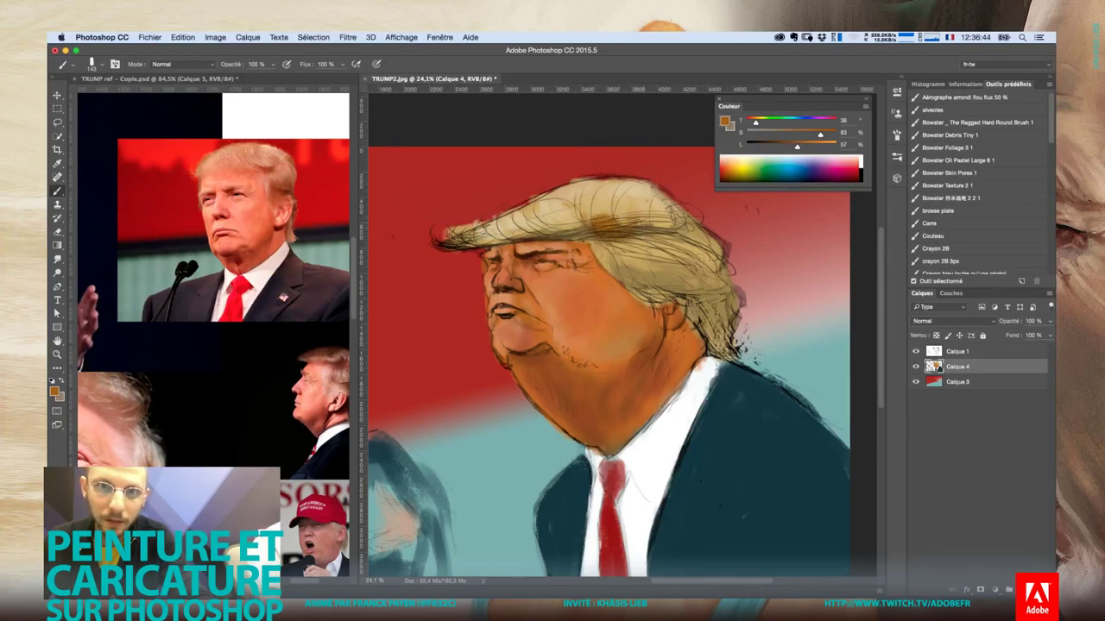
Sample hair colours and paint darker strands on the hair's right side
{"action": "left_click", "coordinate": [612, 210], "text": "alt"}
{"action": "left_click", "coordinate": [635, 210], "text": "alt"}
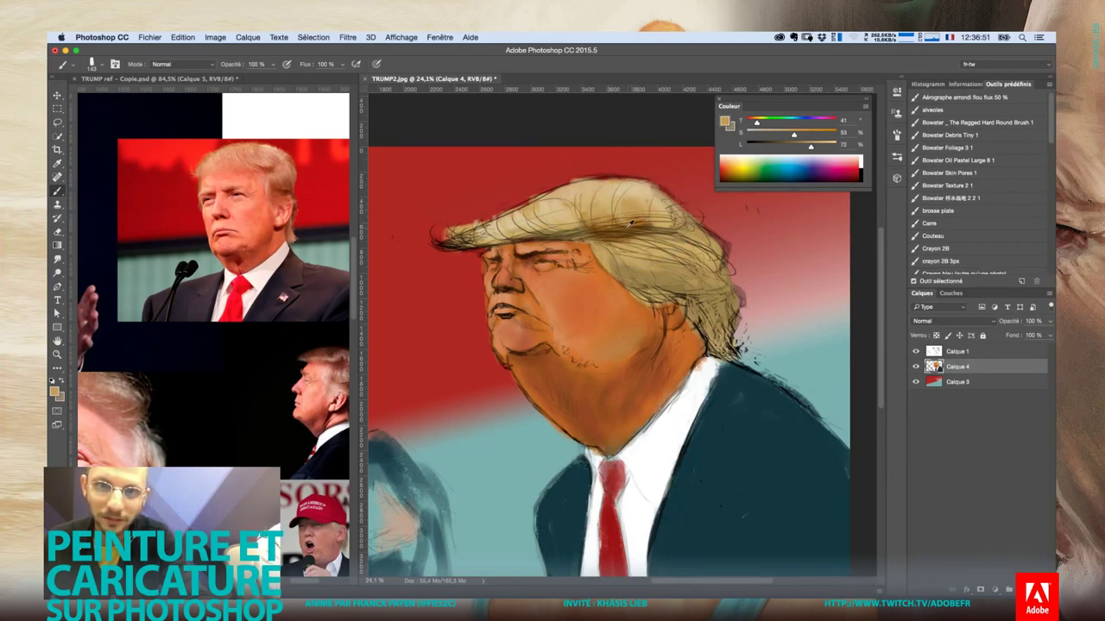
{"action": "left_click", "coordinate": [602, 224], "text": "alt"}
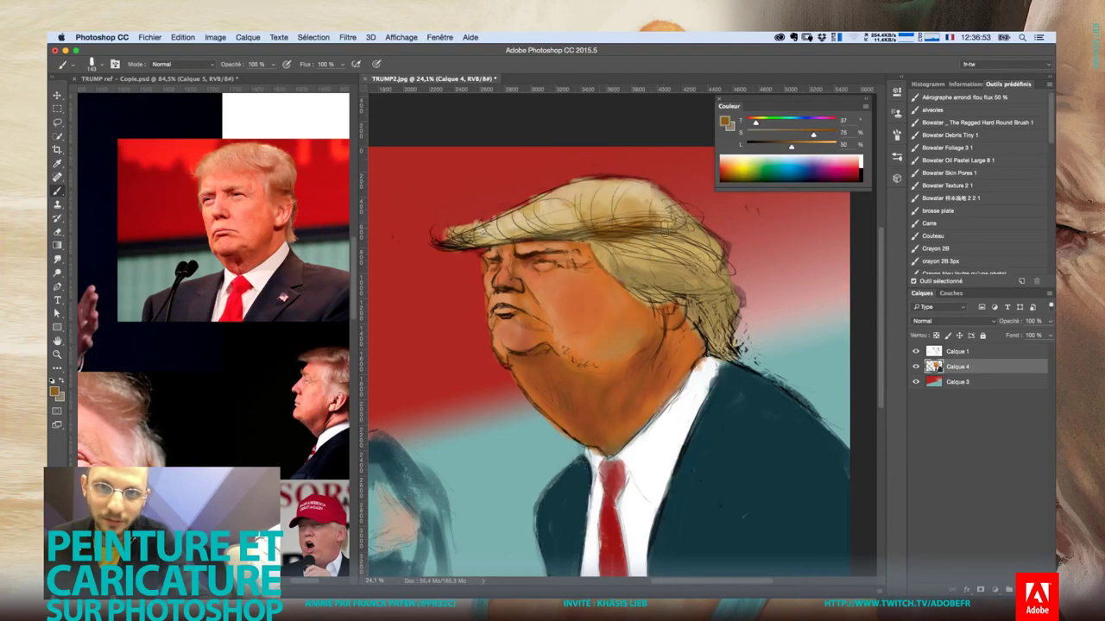
{"action": "left_click", "coordinate": [643, 203], "text": "alt"}
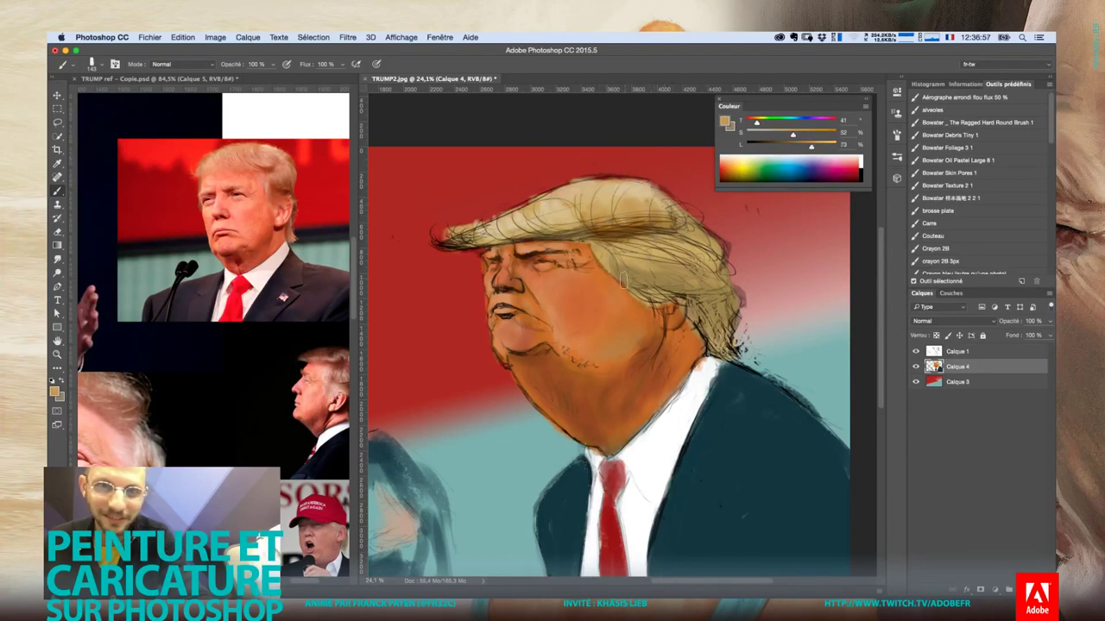
{"action": "left_click", "coordinate": [638, 220], "text": "alt"}
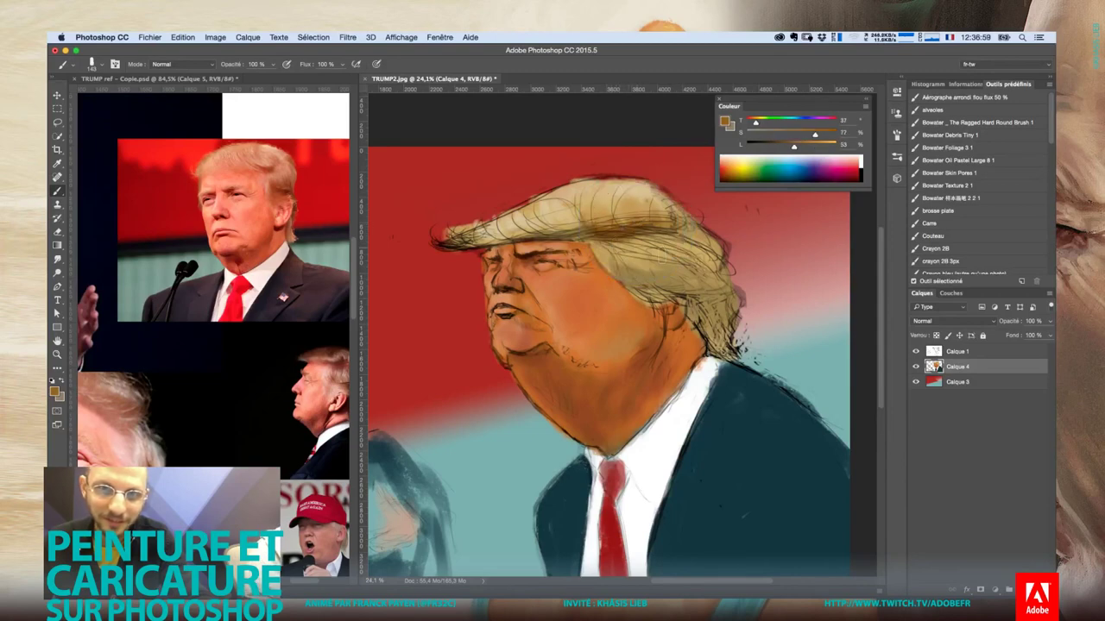
{"action": "mouse_move", "coordinate": [649, 275]}
{"action": "left_mouse_down"}
{"action": "mouse_move", "coordinate": [629, 295]}
{"action": "mouse_move", "coordinate": [695, 283]}
{"action": "left_mouse_up"}
Paint alternating dark and light strands across the right side of the hair
{"action": "left_click", "coordinate": [677, 277], "text": "alt"}
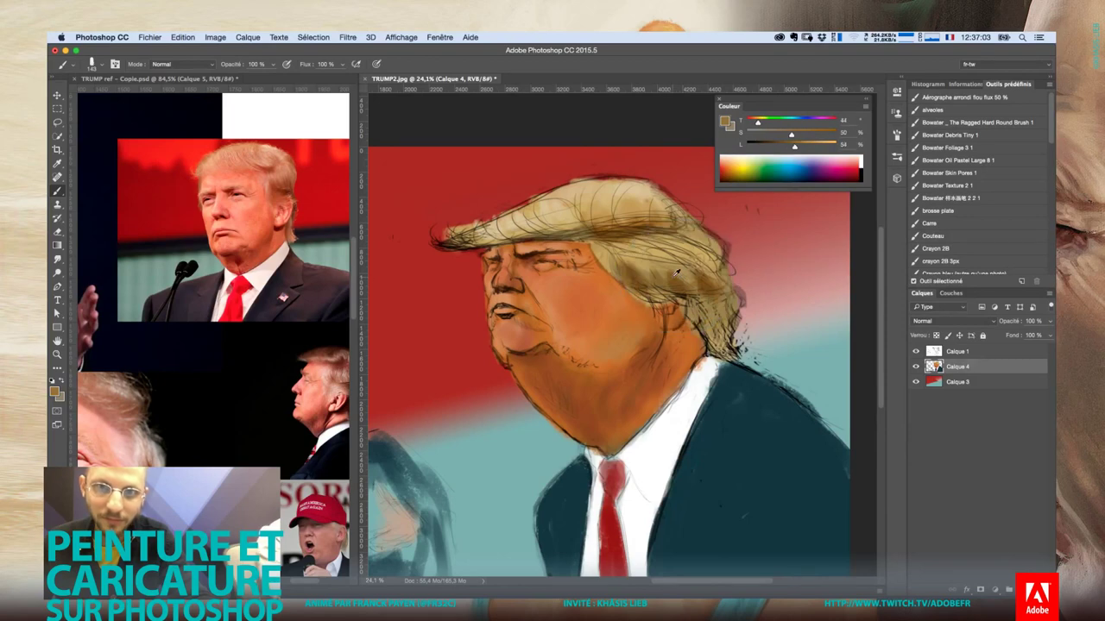
{"action": "mouse_move", "coordinate": [618, 259]}
{"action": "left_mouse_down"}
{"action": "mouse_move", "coordinate": [661, 297]}
{"action": "mouse_move", "coordinate": [720, 301]}
{"action": "left_mouse_up"}
{"action": "left_click", "coordinate": [658, 252], "text": "alt"}
{"action": "mouse_move", "coordinate": [613, 257]}
{"action": "left_mouse_down"}
{"action": "mouse_move", "coordinate": [709, 285]}
{"action": "mouse_move", "coordinate": [649, 294]}
{"action": "mouse_move", "coordinate": [722, 299]}
{"action": "left_mouse_up"}
{"action": "left_click", "coordinate": [635, 204], "text": "alt"}
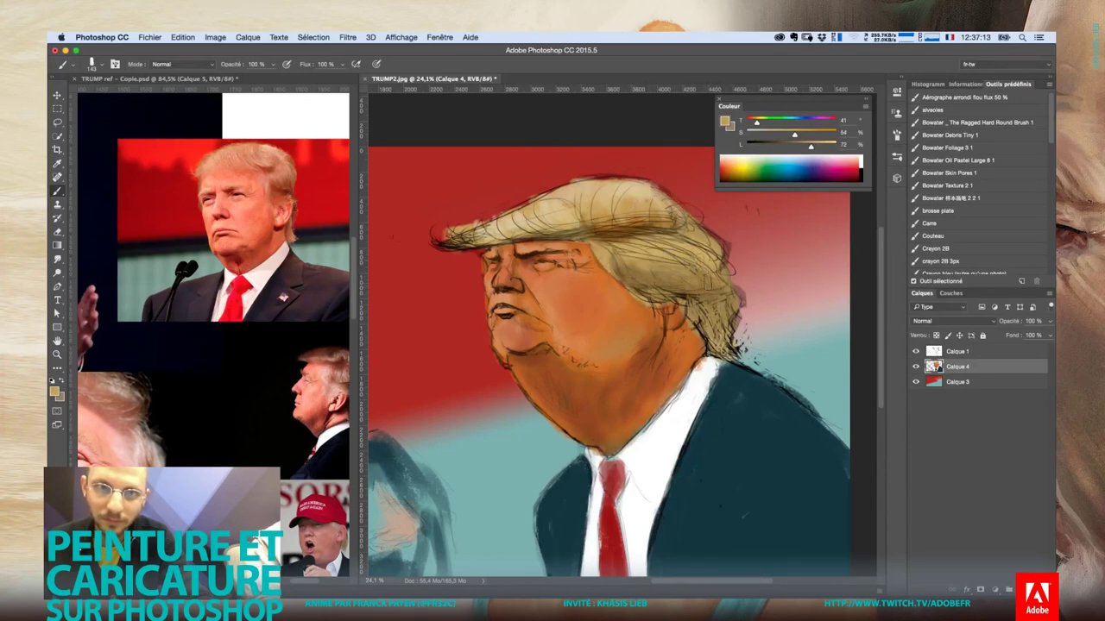
{"action": "left_click", "coordinate": [632, 221], "text": "alt"}
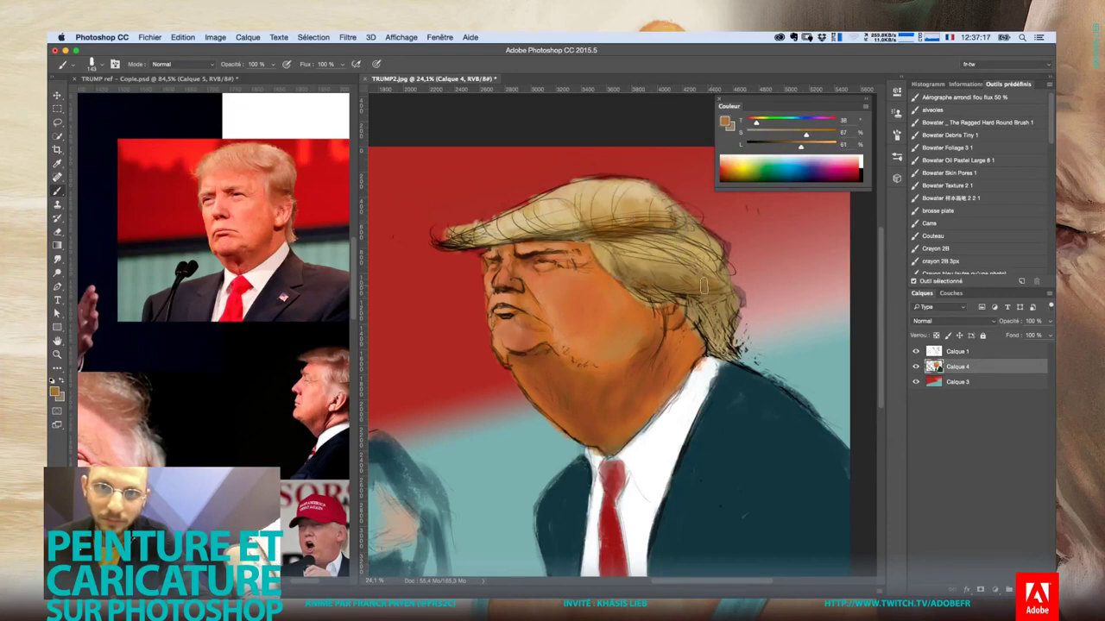
{"action": "left_click", "coordinate": [656, 252], "text": "alt"}
{"action": "mouse_move", "coordinate": [627, 259]}
{"action": "left_mouse_down"}
{"action": "mouse_move", "coordinate": [652, 281]}
{"action": "mouse_move", "coordinate": [704, 263]}
{"action": "left_mouse_up"}
Sample a light blond from the hair and add a faint lighter stroke
{"action": "left_click", "coordinate": [638, 189], "text": "alt"}
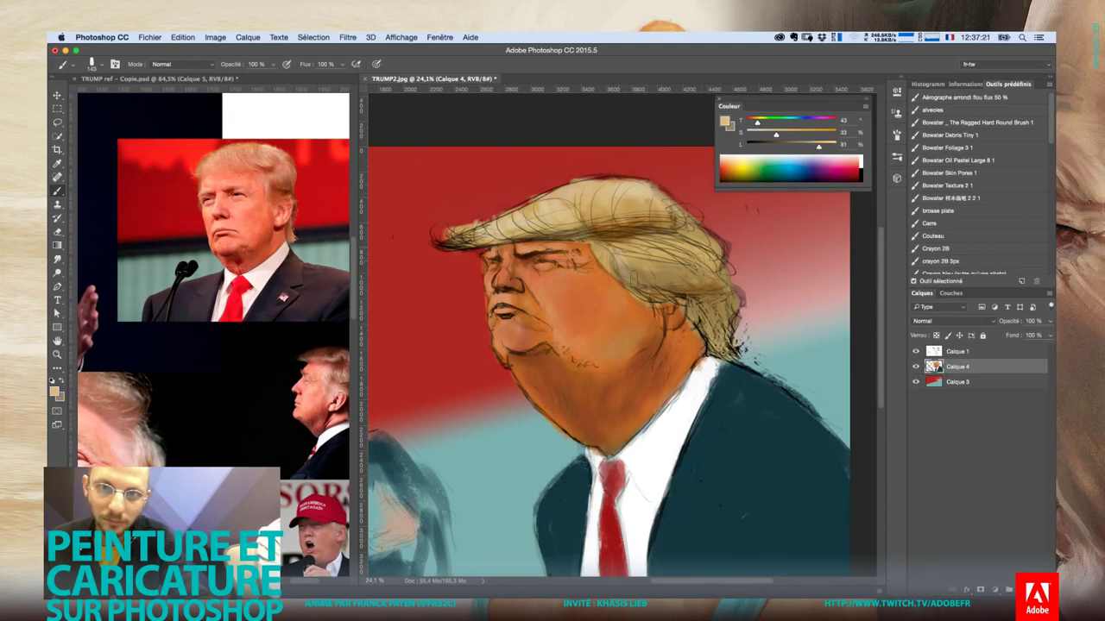
{"action": "left_click", "coordinate": [626, 197], "text": "alt"}
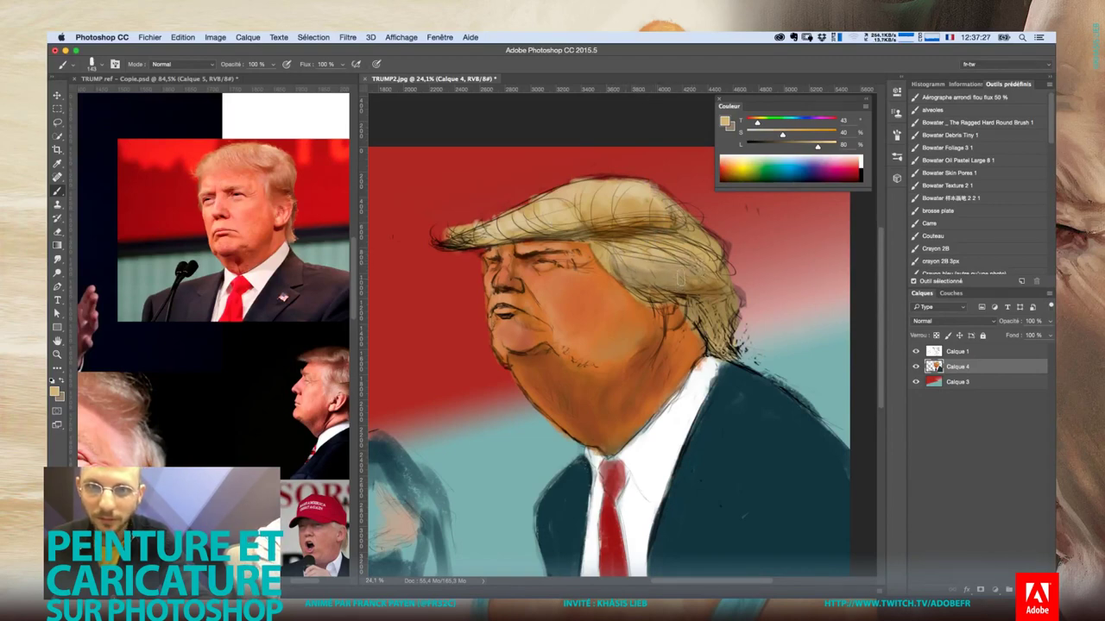
{"action": "left_click", "coordinate": [672, 264], "text": "alt"}
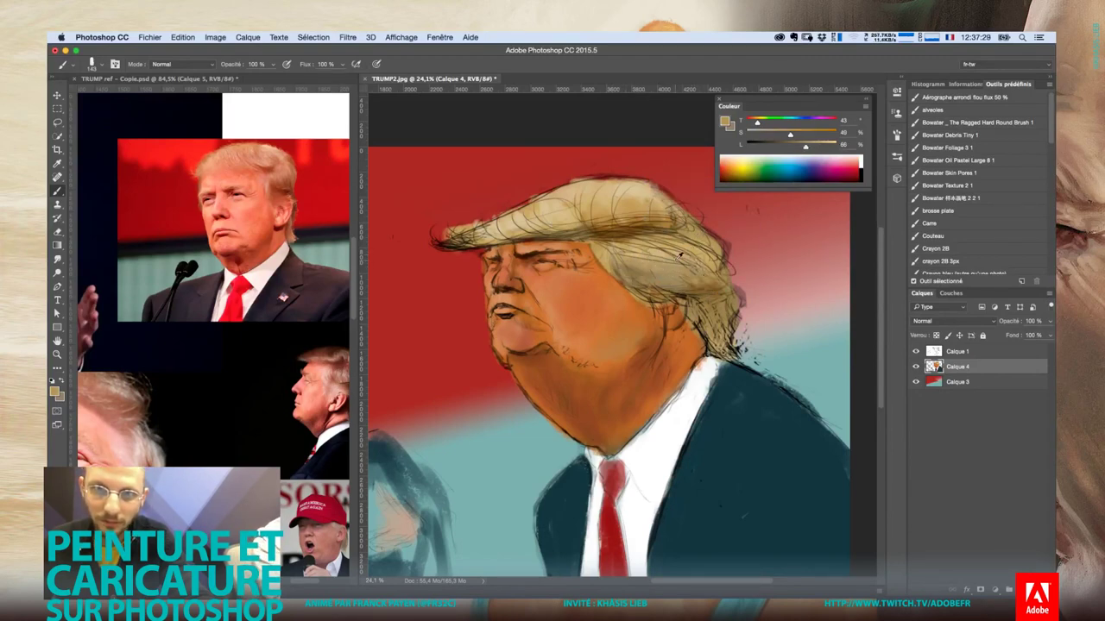
{"action": "left_click", "coordinate": [710, 240], "text": "alt"}
{"action": "left_click", "coordinate": [695, 246], "text": "alt"}
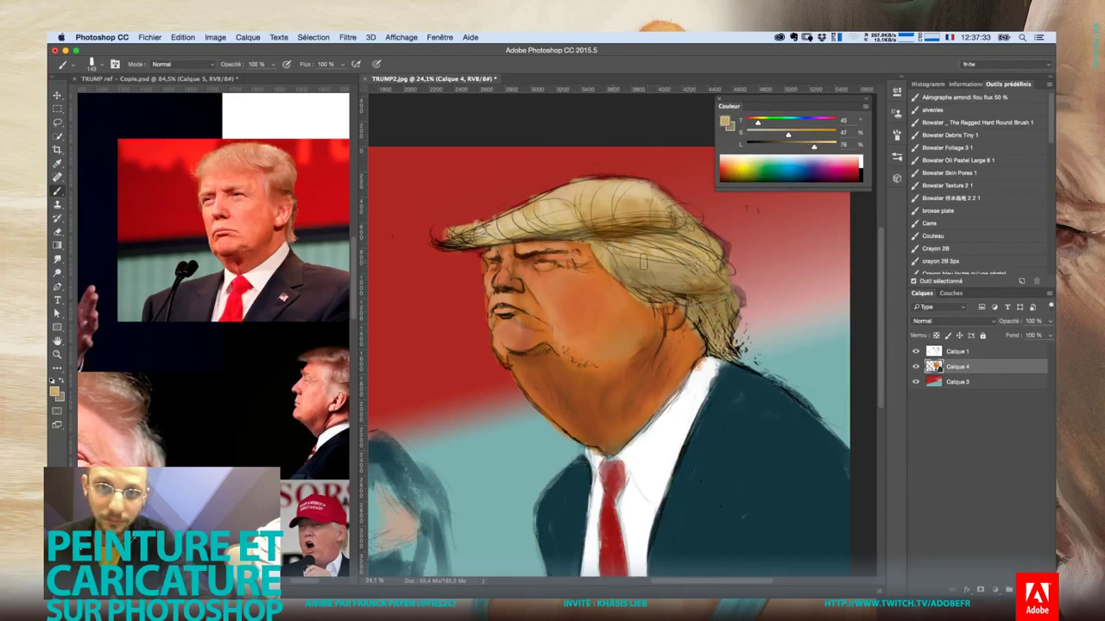
{"action": "left_click_drag", "start_coordinate": [702, 289], "coordinate": [719, 309]}
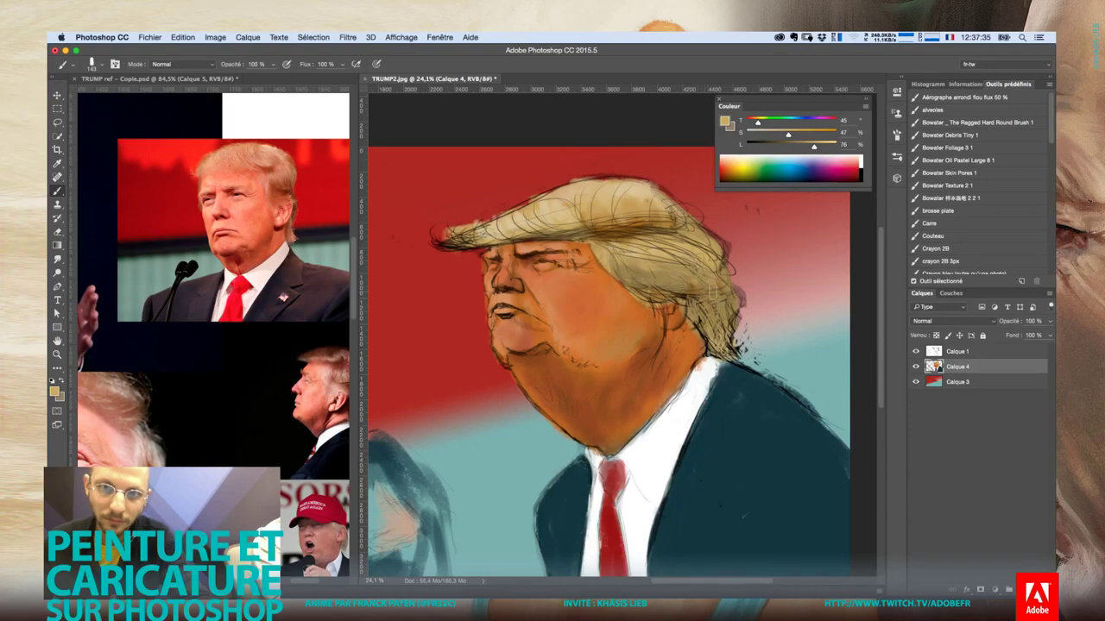
Set the brush size to 57 px, choose a pale pinkish skin colour, then undo
{"action": "right_click", "coordinate": [567, 294]}
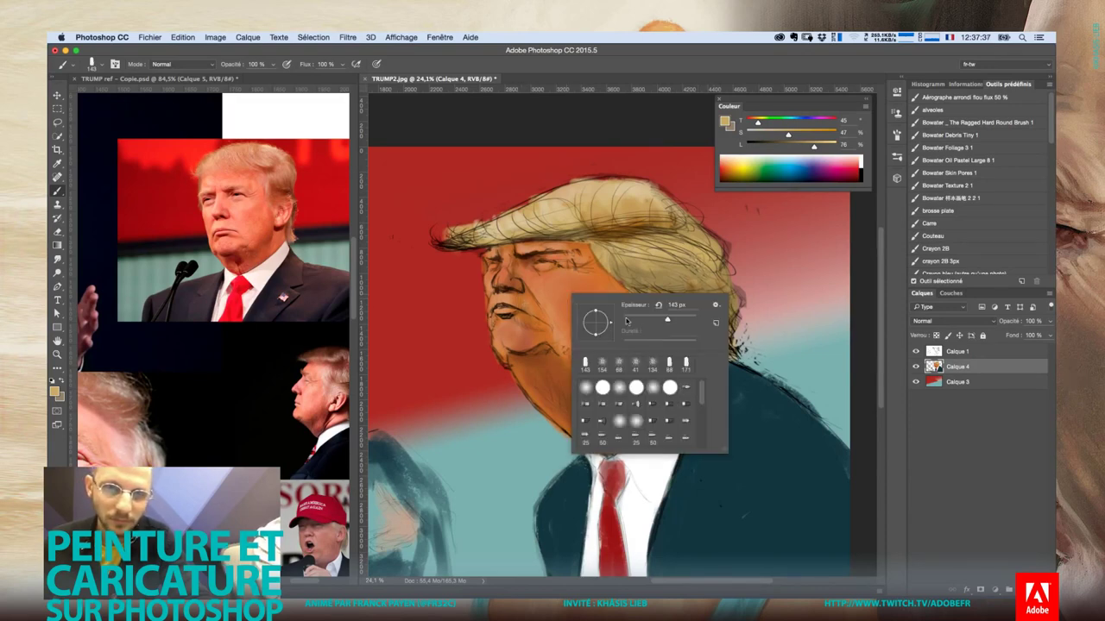
{"action": "left_click_drag", "start_coordinate": [628, 321], "coordinate": [642, 320]}
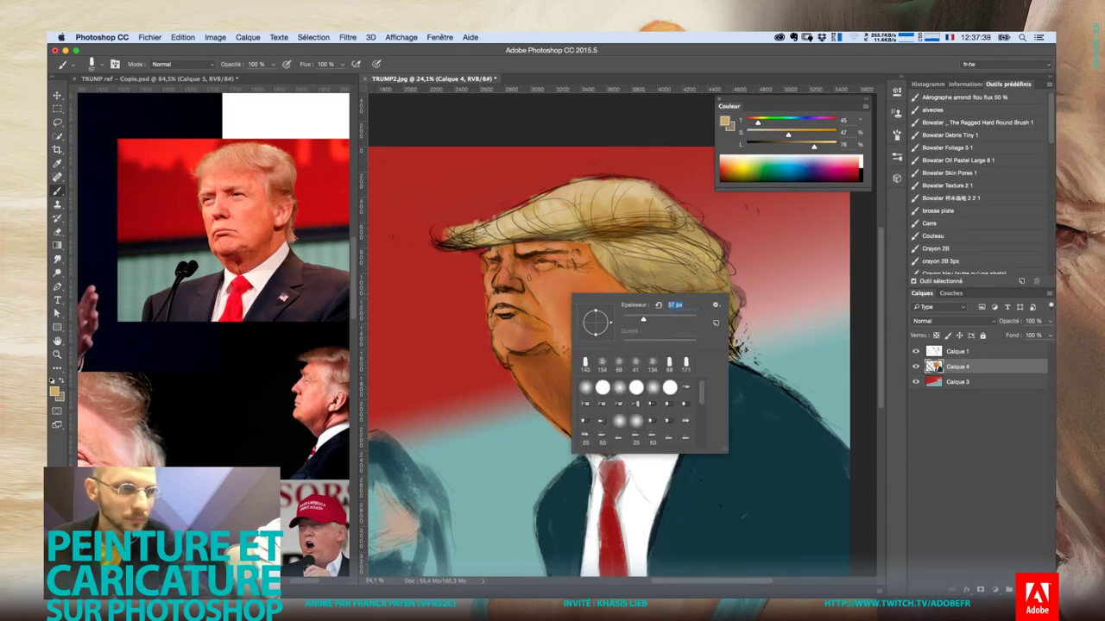
{"action": "left_click", "coordinate": [544, 285], "text": "alt"}
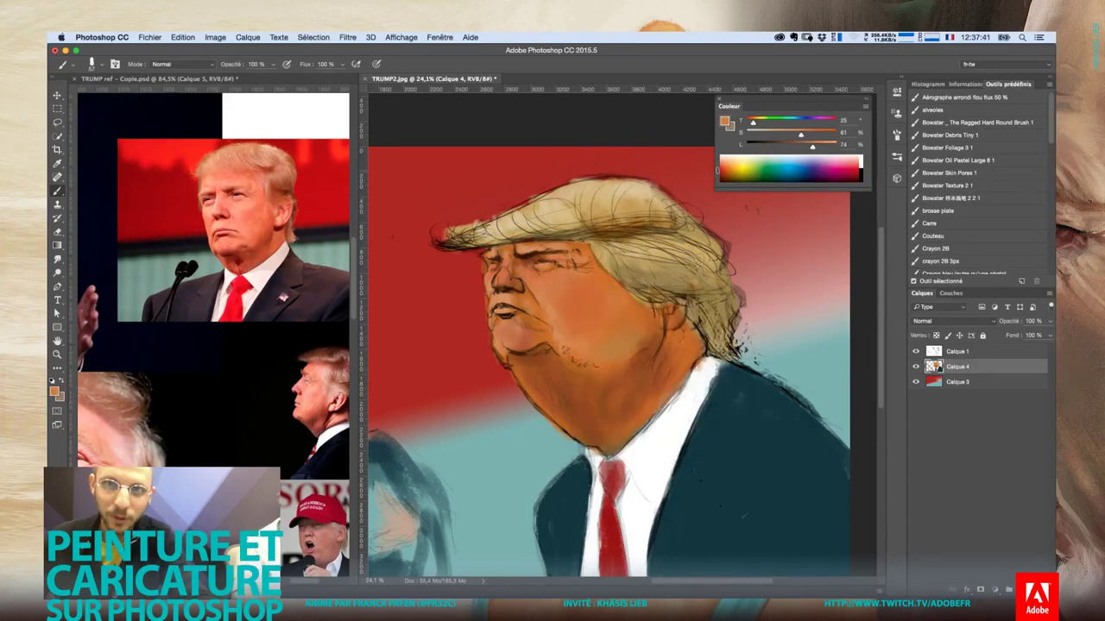
{"action": "mouse_move", "coordinate": [781, 135]}
{"action": "left_mouse_down"}
{"action": "mouse_move", "coordinate": [762, 135]}
{"action": "mouse_move", "coordinate": [771, 138]}
{"action": "left_mouse_up"}
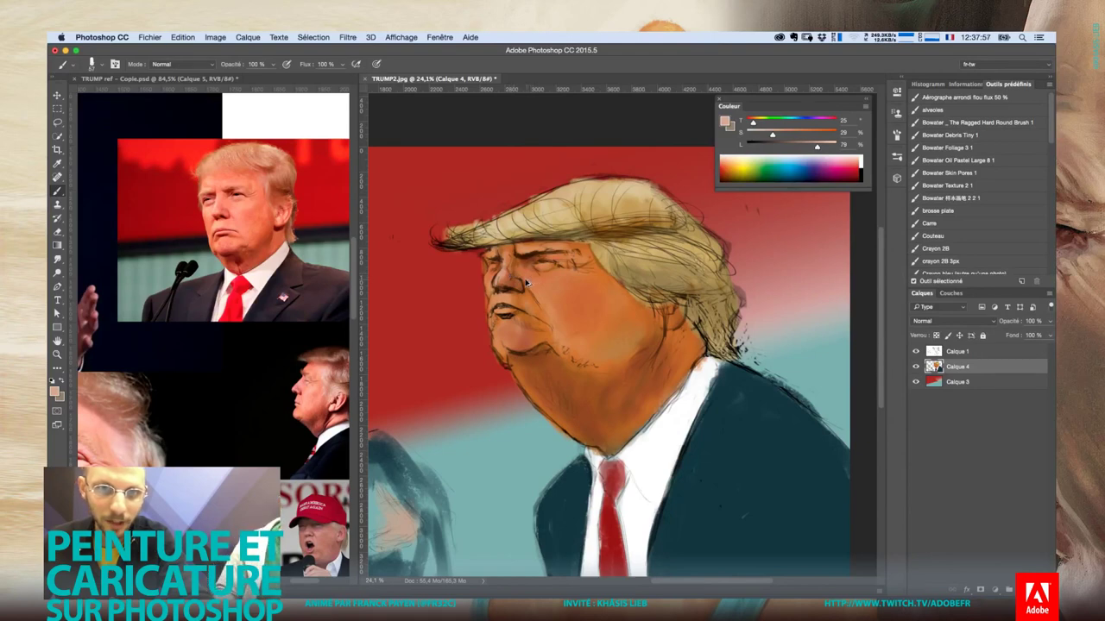
{"action": "key", "text": "super+z"}
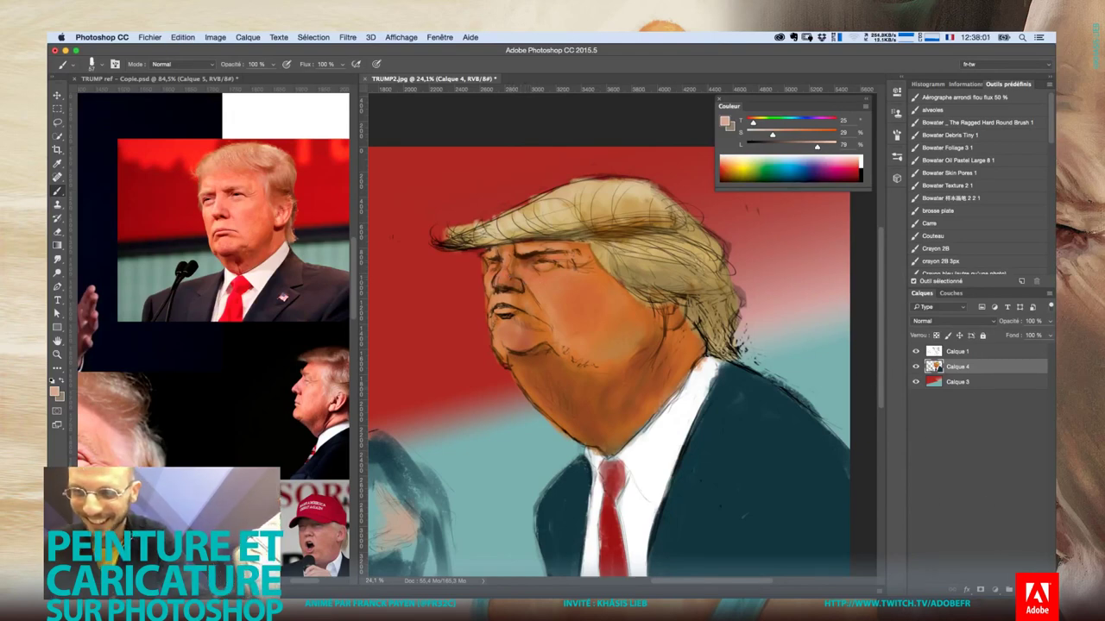
Set Calque 5's blend mode to Superposition, then Incrustation
{"action": "left_click", "coordinate": [929, 321]}
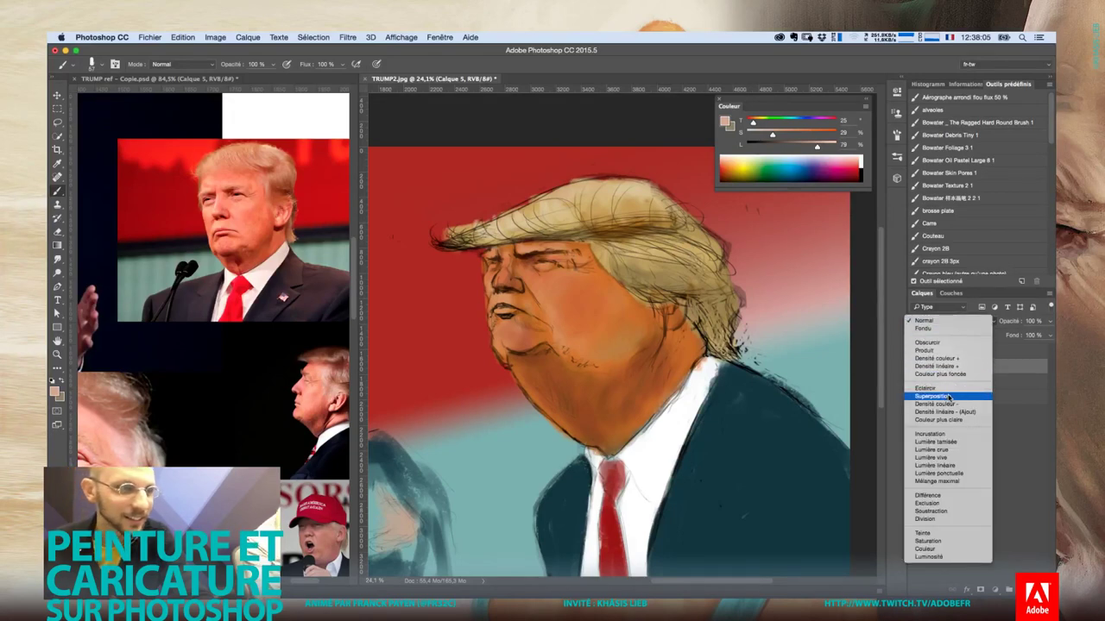
{"action": "left_click", "coordinate": [949, 397]}
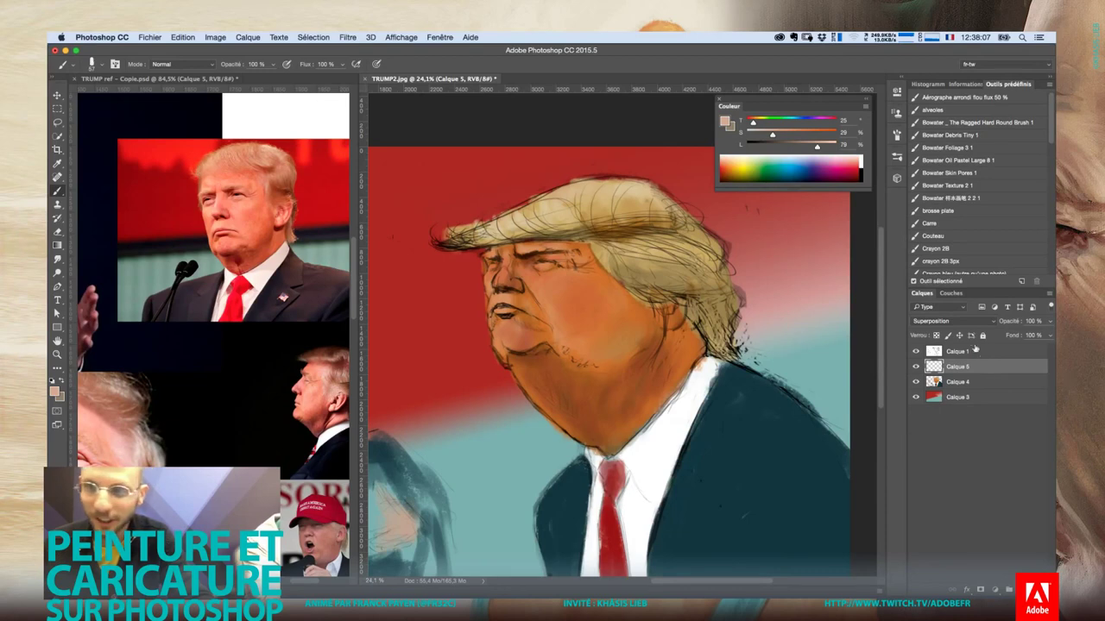
{"action": "left_click", "coordinate": [965, 326]}
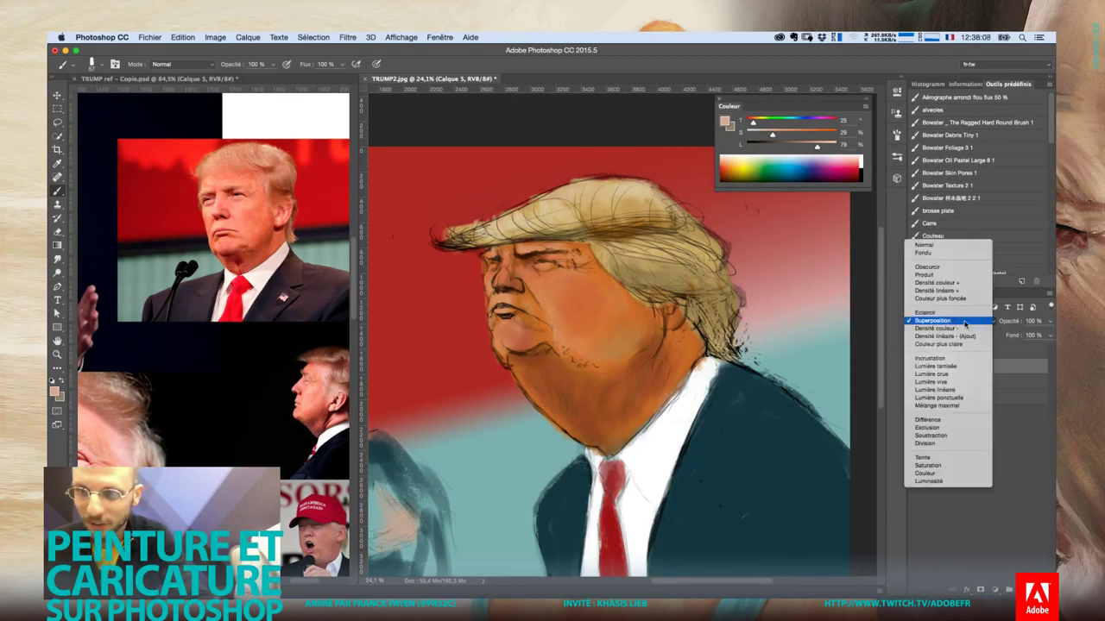
{"action": "left_click", "coordinate": [939, 359]}
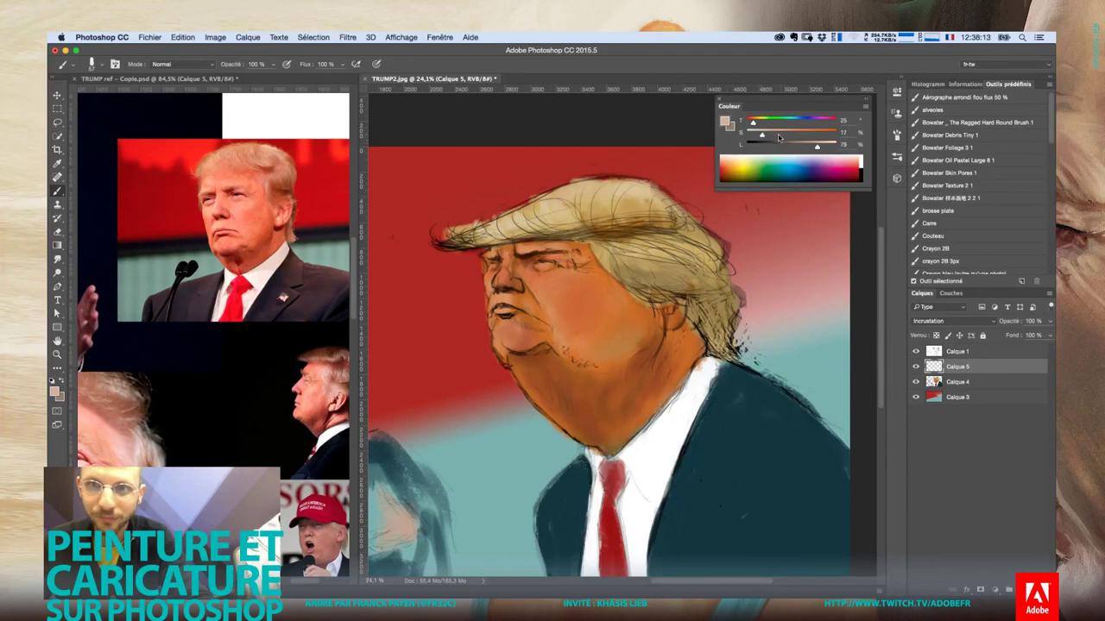
Paint a small dark stroke along the nose
{"action": "right_click", "coordinate": [501, 269]}
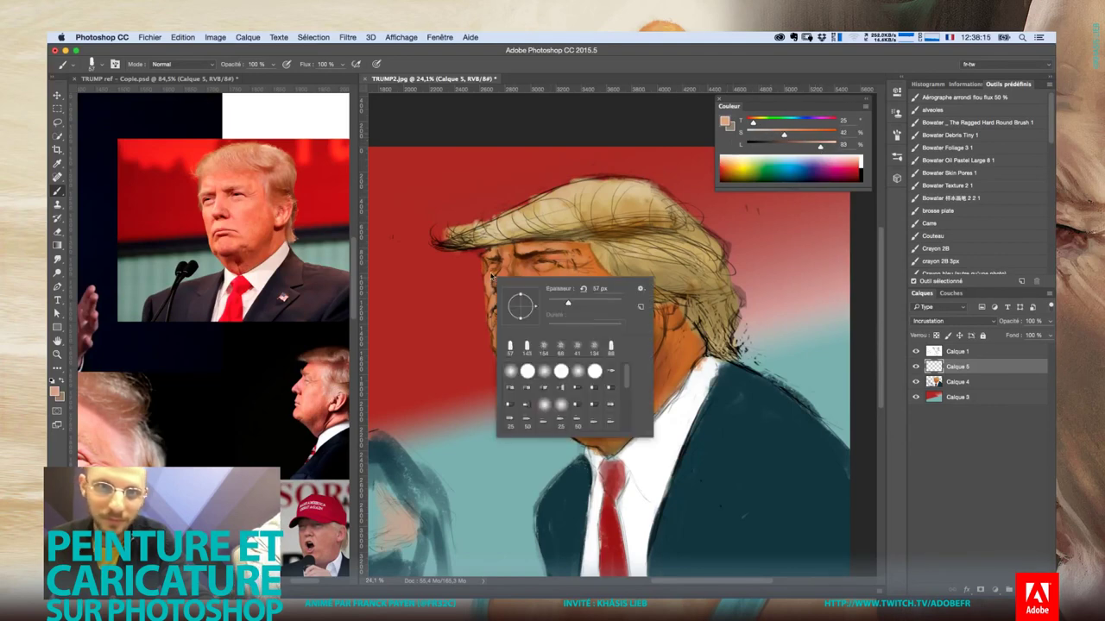
{"action": "left_click", "coordinate": [505, 266]}
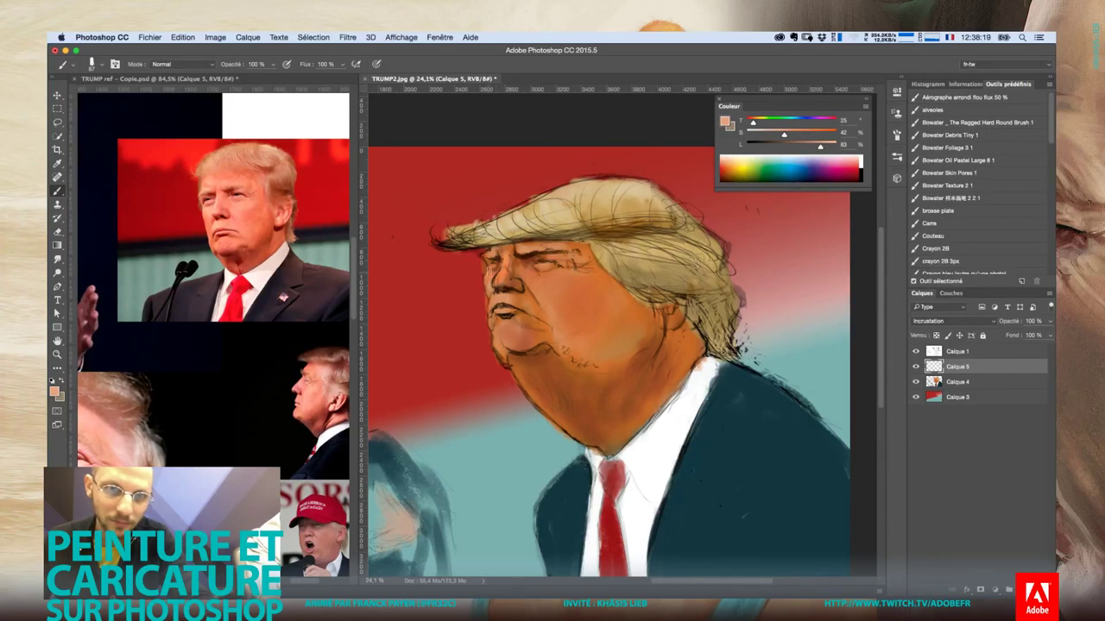
{"action": "left_click_drag", "start_coordinate": [490, 291], "coordinate": [491, 280]}
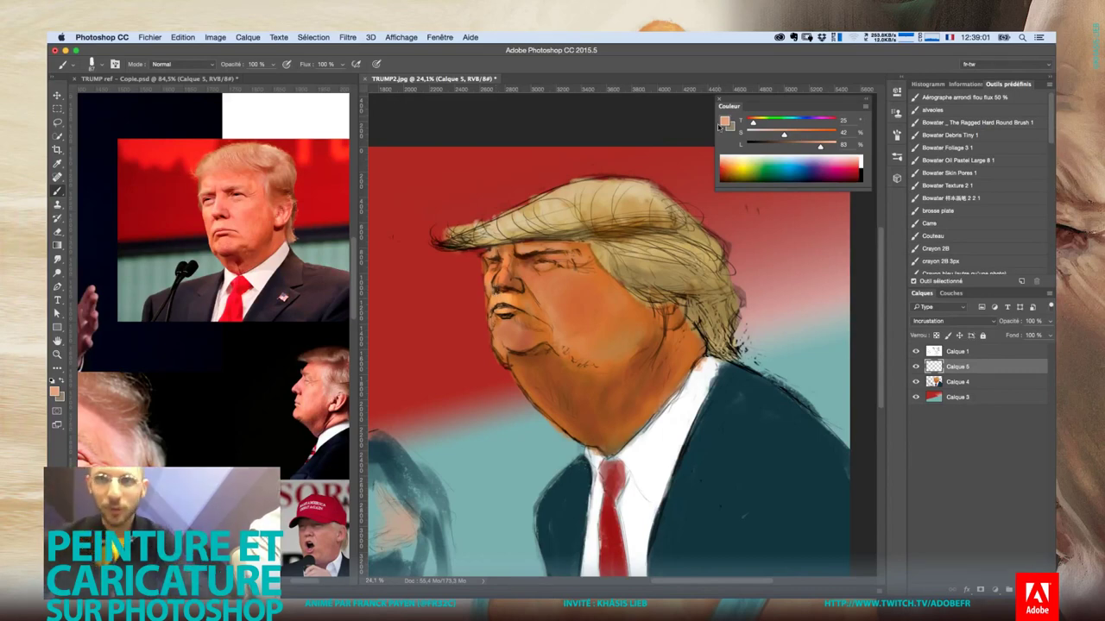
{"action": "left_click", "coordinate": [916, 351]}
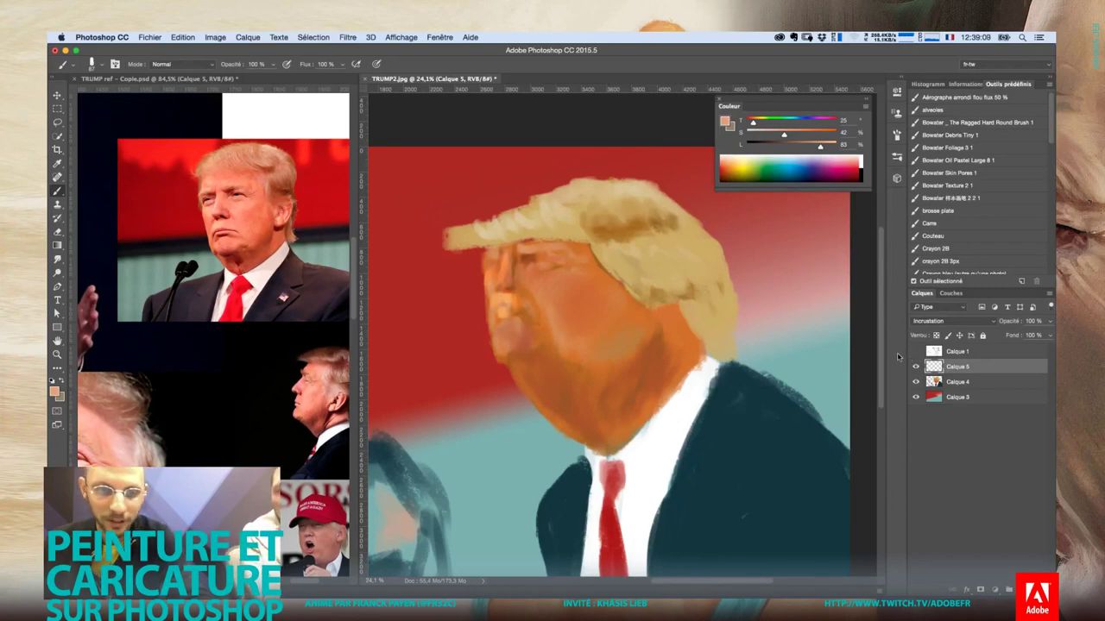
{"action": "left_click", "coordinate": [501, 348], "text": "alt"}
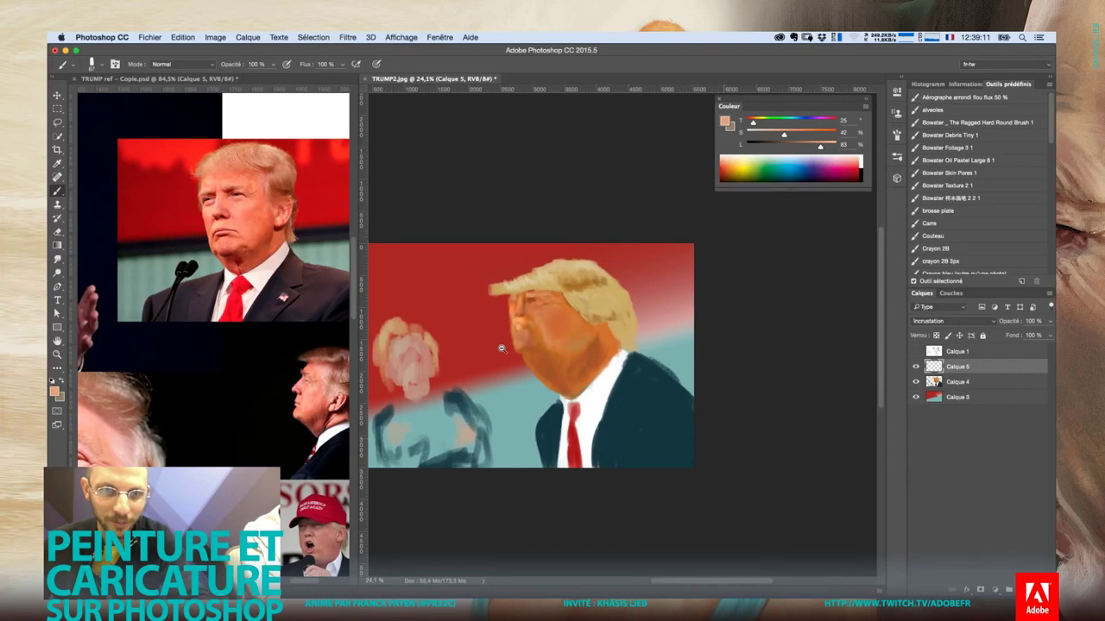
{"action": "left_click_drag", "start_coordinate": [502, 348], "coordinate": [892, 350]}
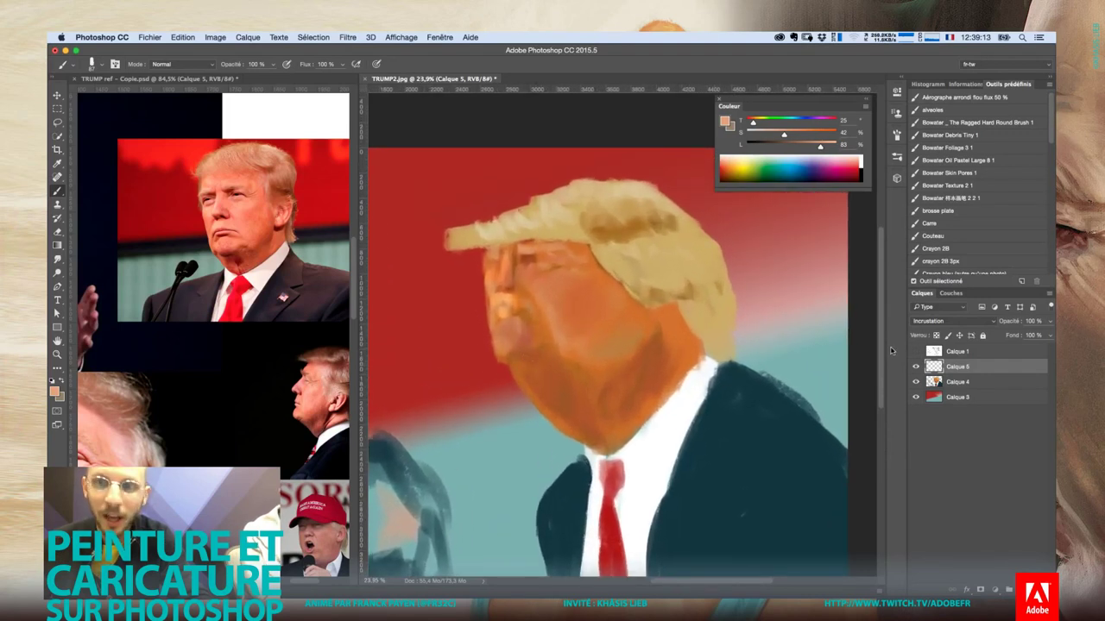
{"action": "left_click", "coordinate": [916, 351]}
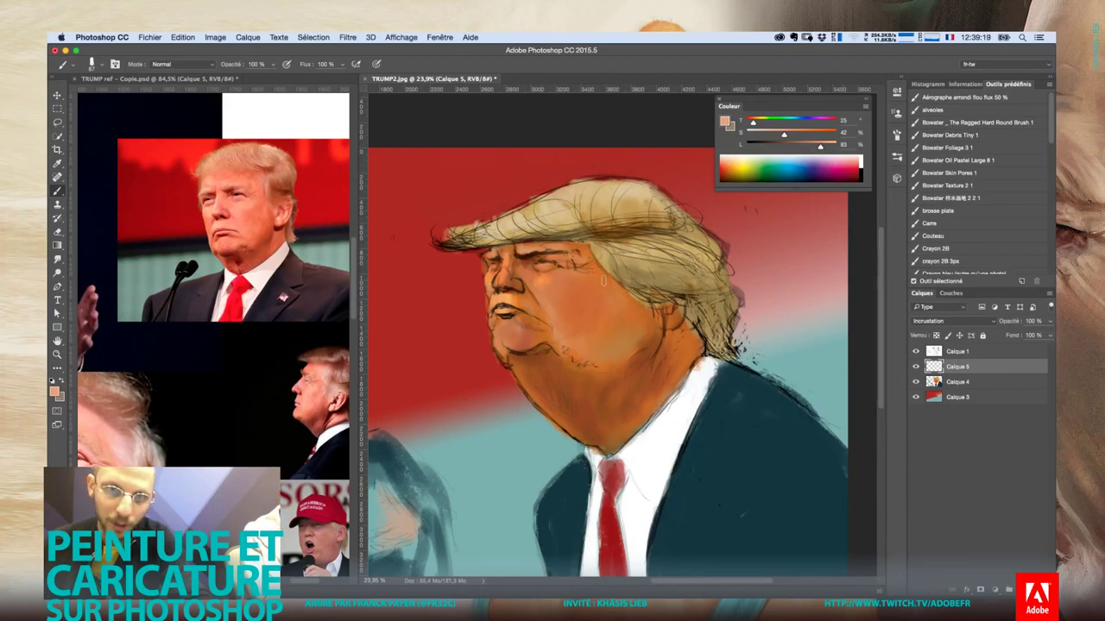
Shrink the brush to 84 px and add faint dark strokes around the eyes
{"action": "right_click", "coordinate": [553, 285]}
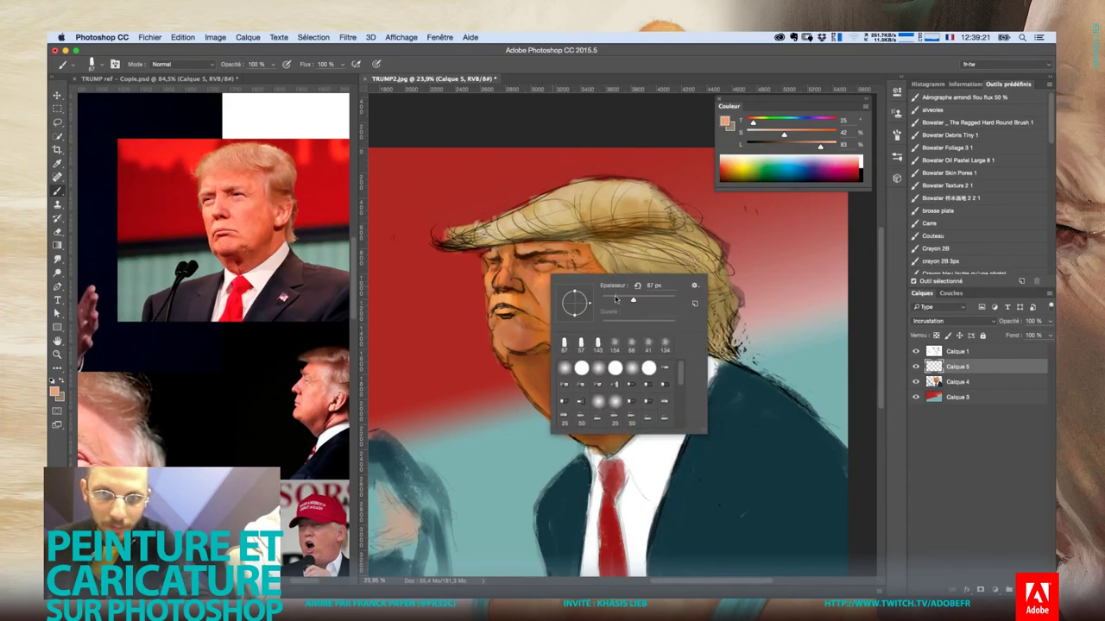
{"action": "left_click", "coordinate": [615, 299]}
{"action": "key", "text": "Return"}
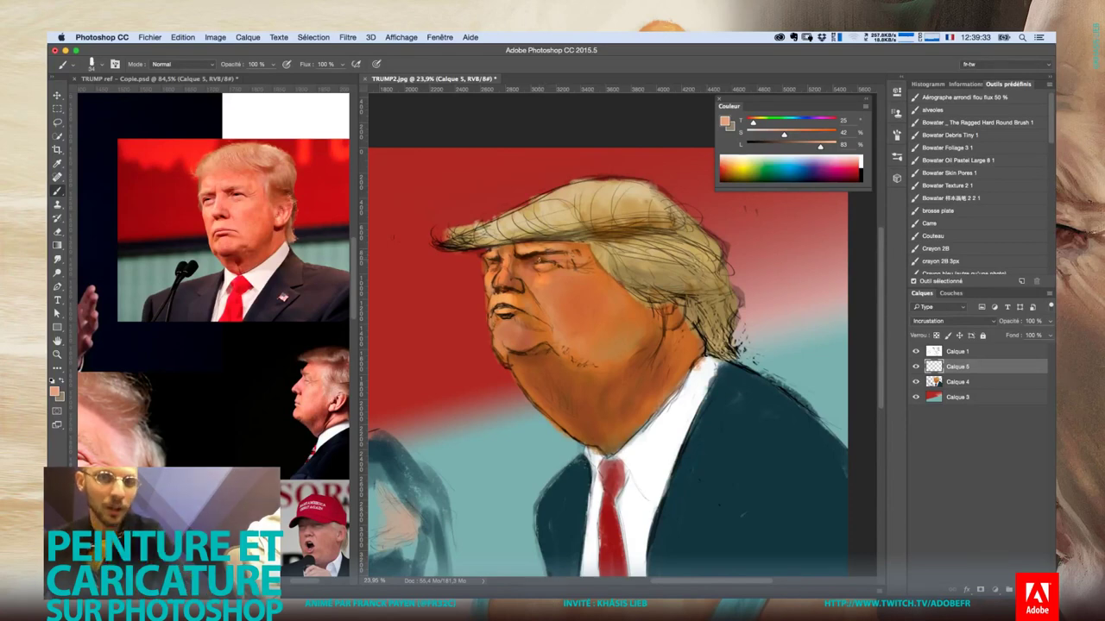
{"action": "left_click_drag", "start_coordinate": [549, 252], "coordinate": [517, 274]}
Adjust the brush size between shading strokes, ending at 177 px
{"action": "right_click", "coordinate": [563, 311]}
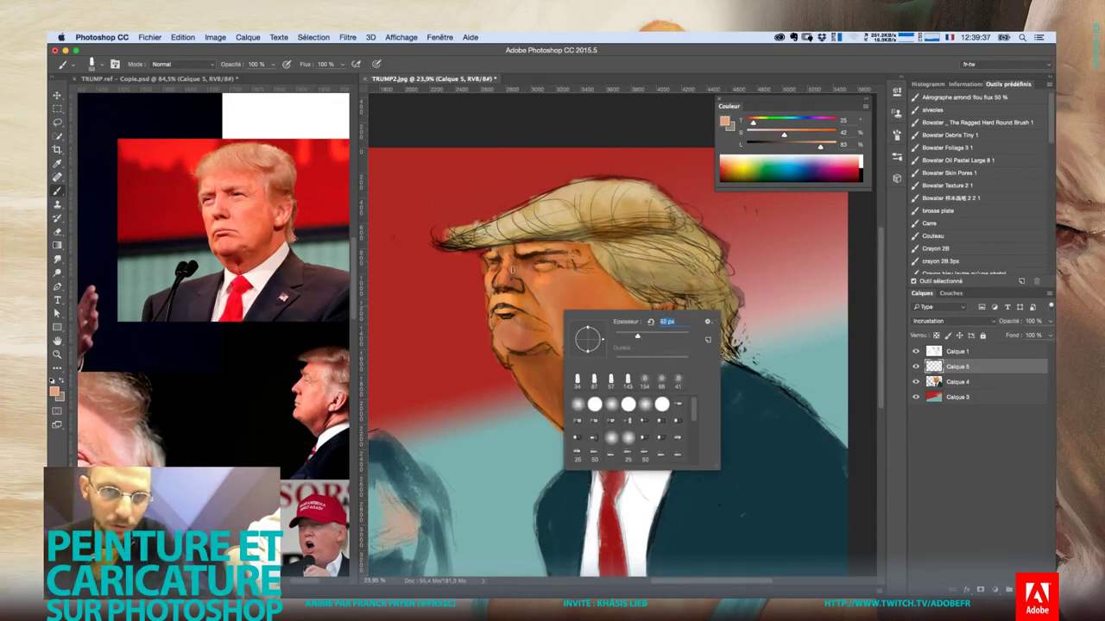
{"action": "left_click", "coordinate": [500, 278]}
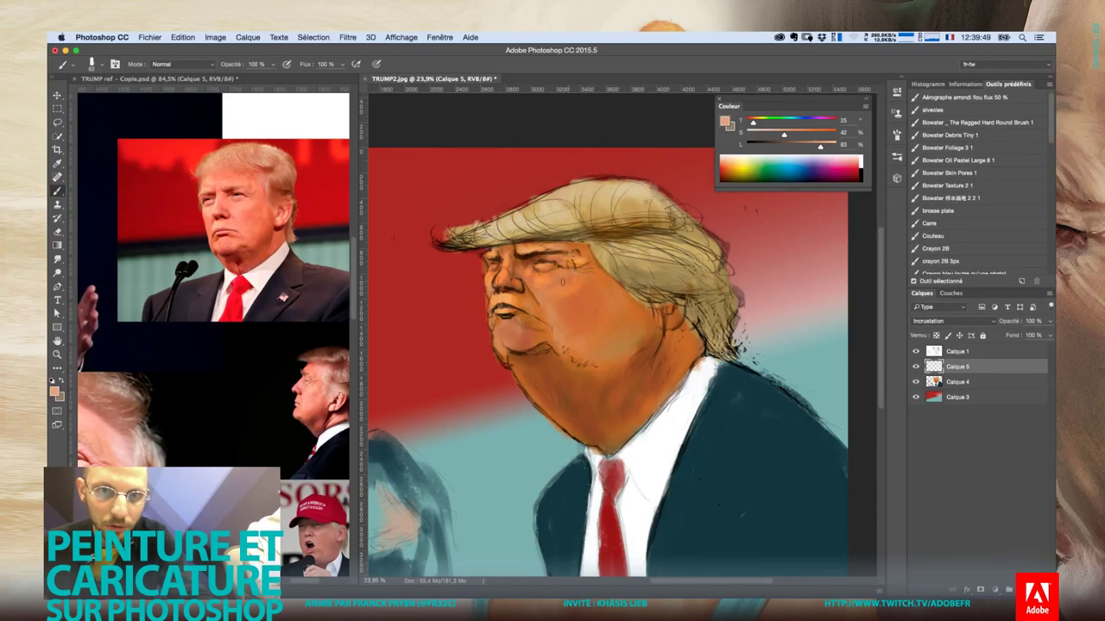
{"action": "right_click", "coordinate": [578, 282]}
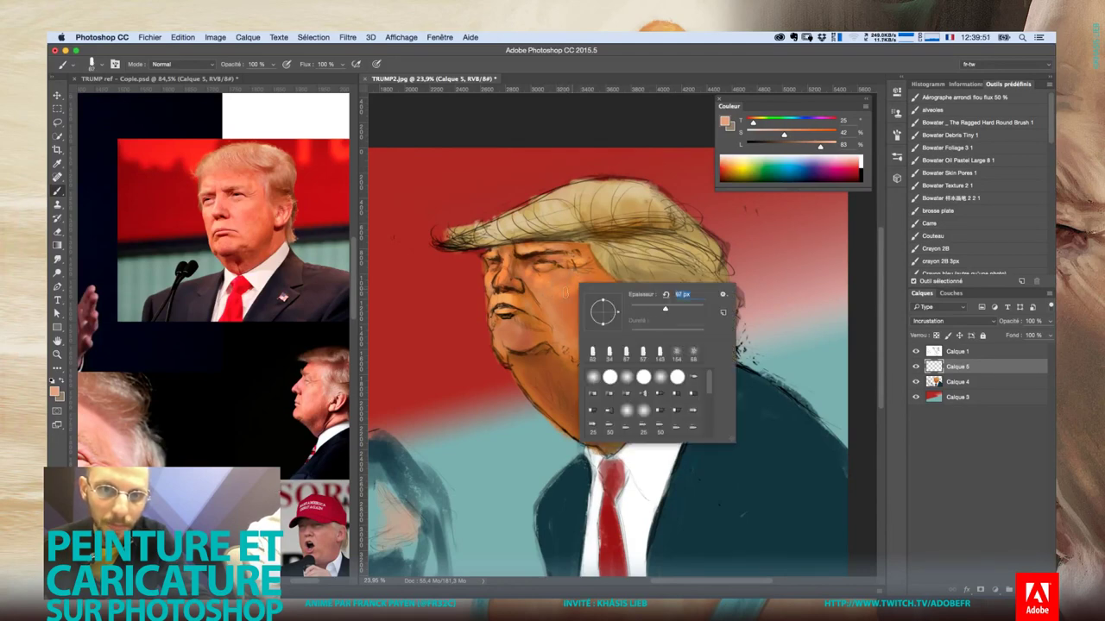
{"action": "key", "text": "Return"}
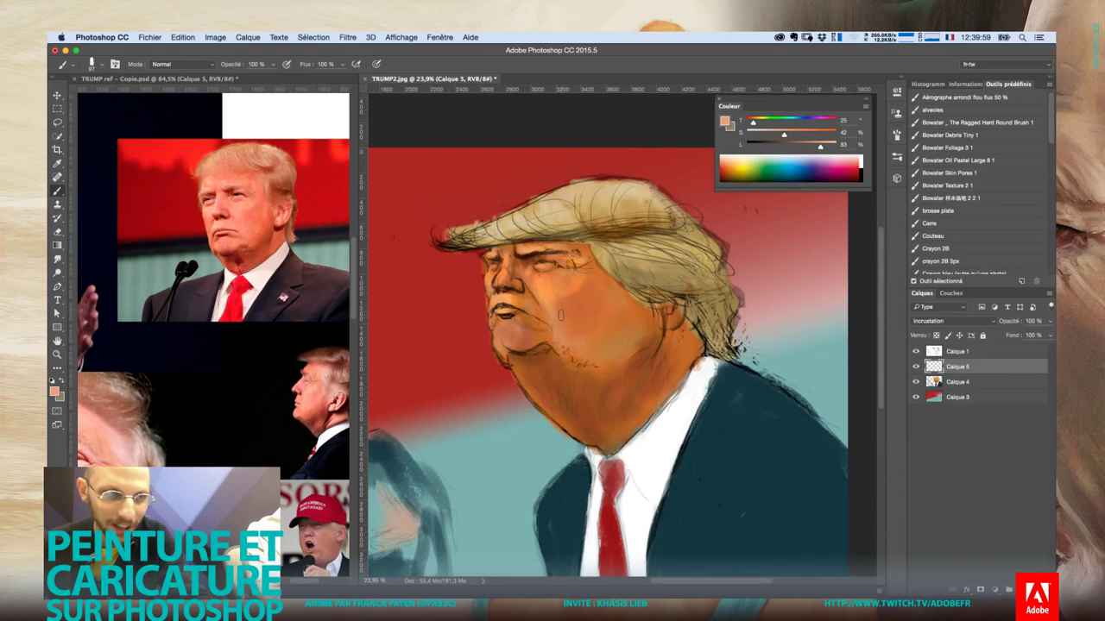
{"action": "right_click", "coordinate": [524, 328]}
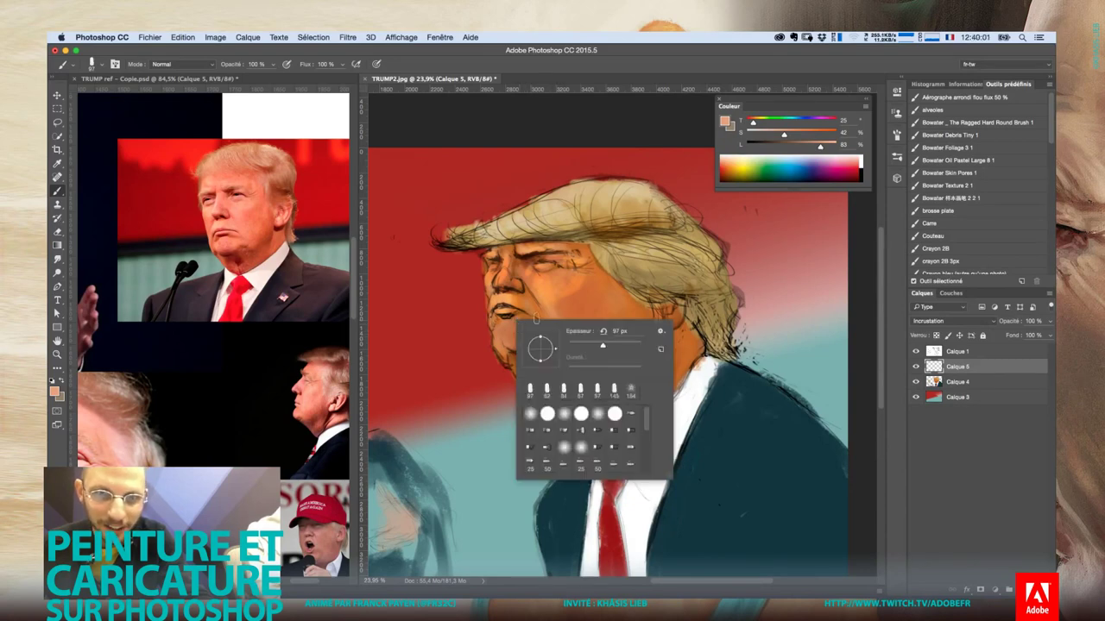
{"action": "key", "text": "Return"}
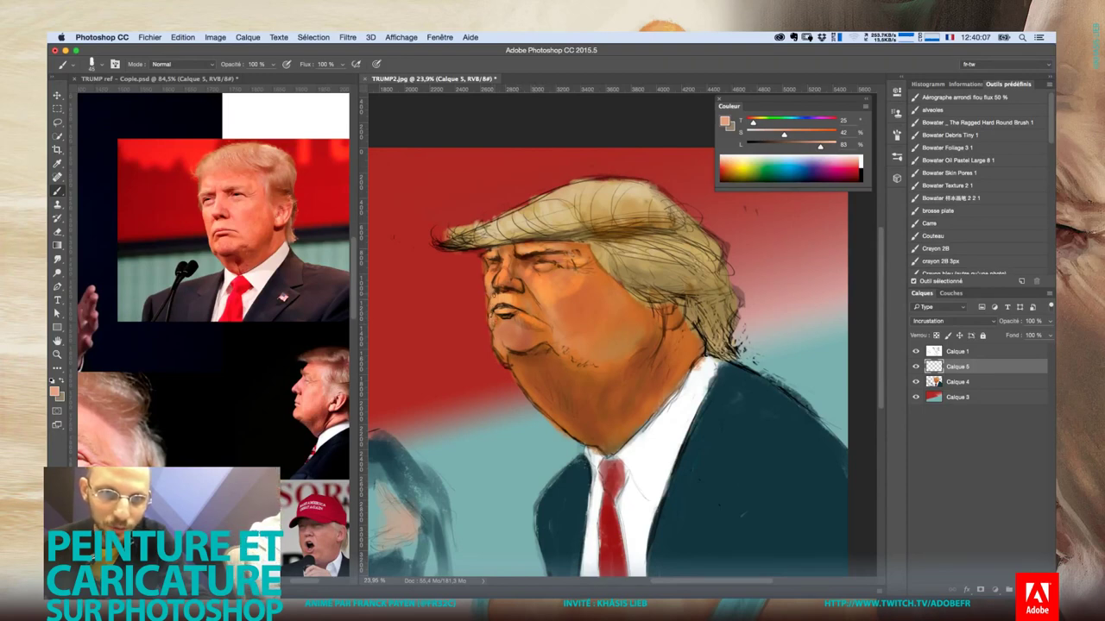
{"action": "right_click", "coordinate": [506, 325]}
{"action": "left_click_drag", "start_coordinate": [572, 351], "coordinate": [595, 354]}
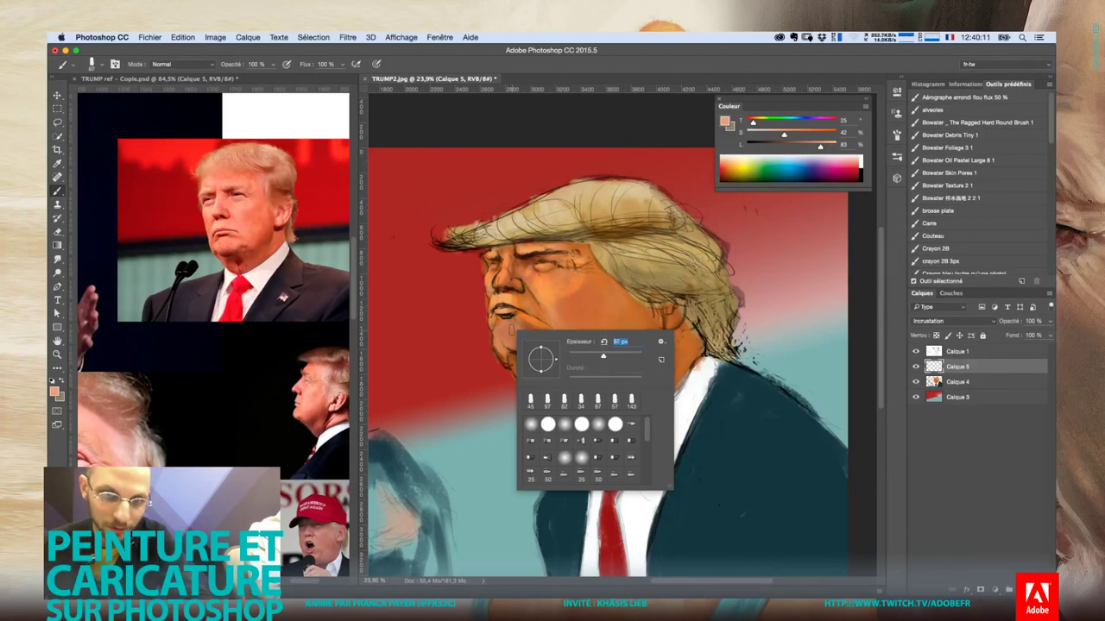
{"action": "key", "text": "Return"}
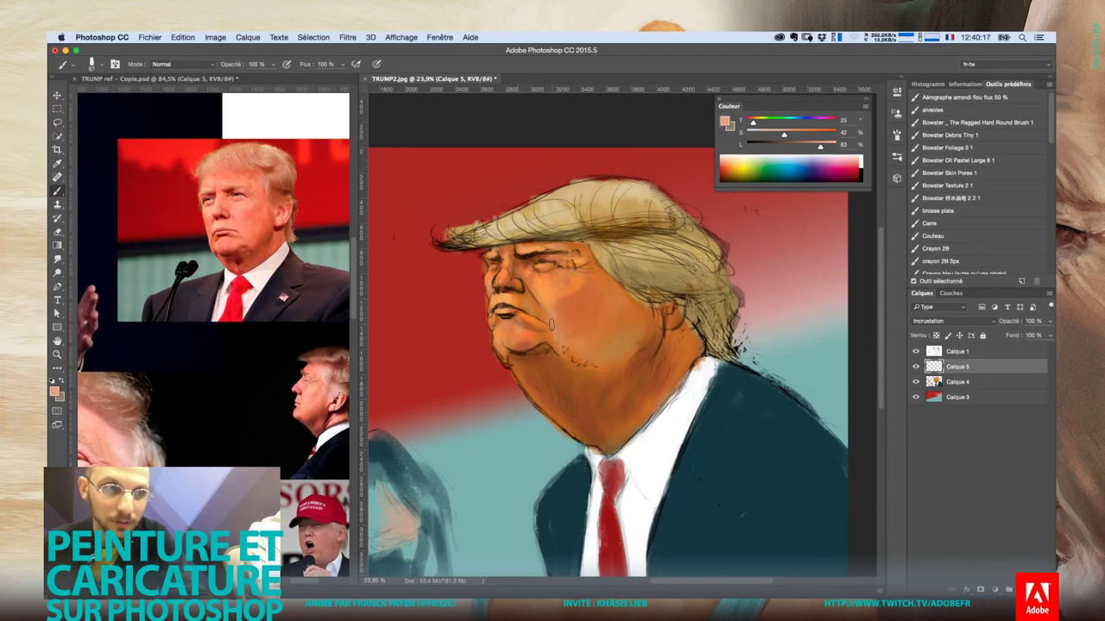
{"action": "right_click", "coordinate": [588, 309]}
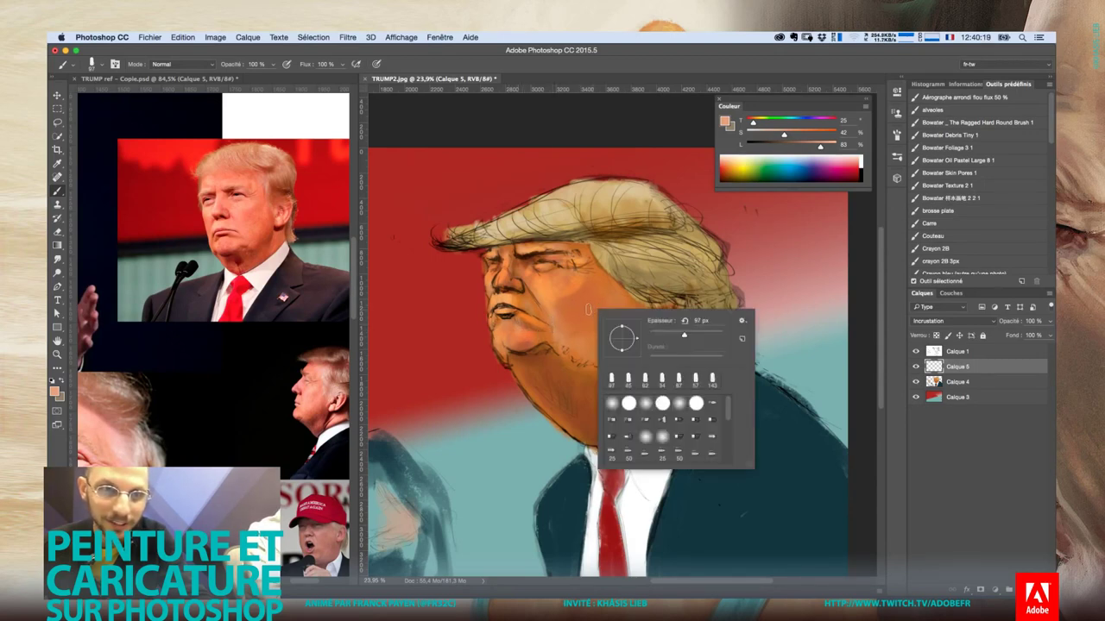
{"action": "left_click_drag", "start_coordinate": [682, 336], "coordinate": [698, 336]}
{"action": "key", "text": "Return"}
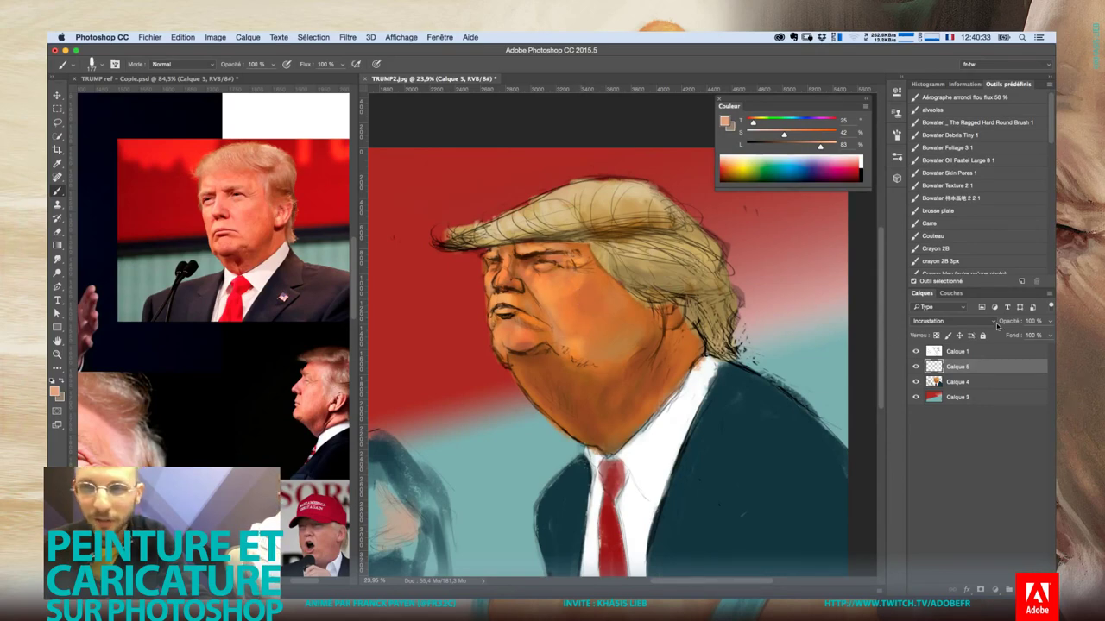
Set the skin layer opacity to 82% and brush opacity to 85%
{"action": "left_click_drag", "start_coordinate": [1010, 324], "coordinate": [999, 324]}
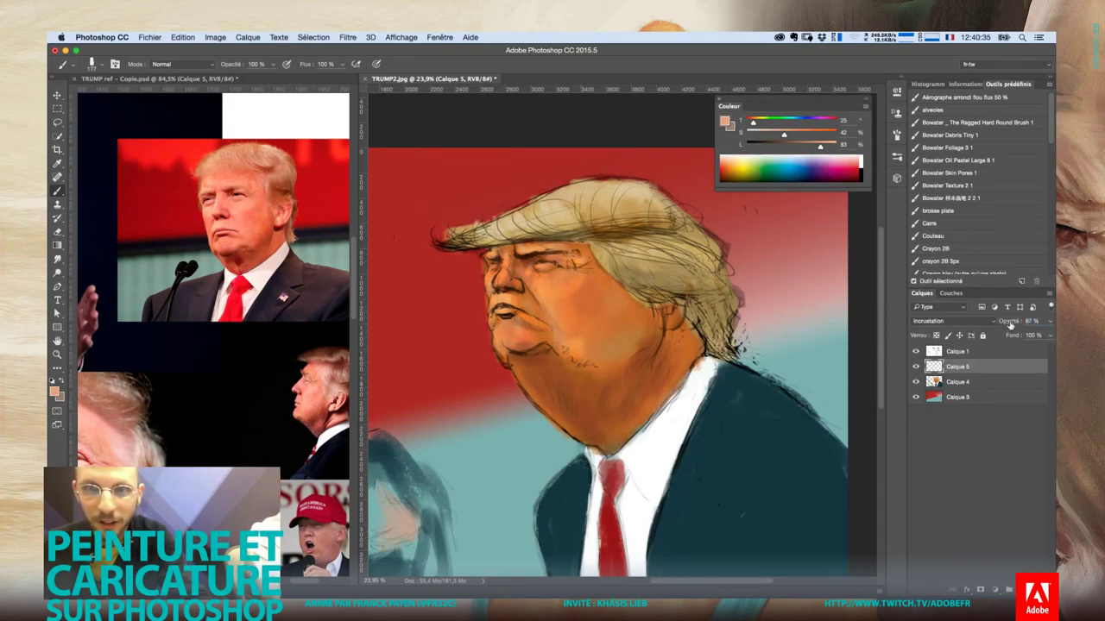
{"action": "left_click_drag", "start_coordinate": [1004, 324], "coordinate": [999, 327]}
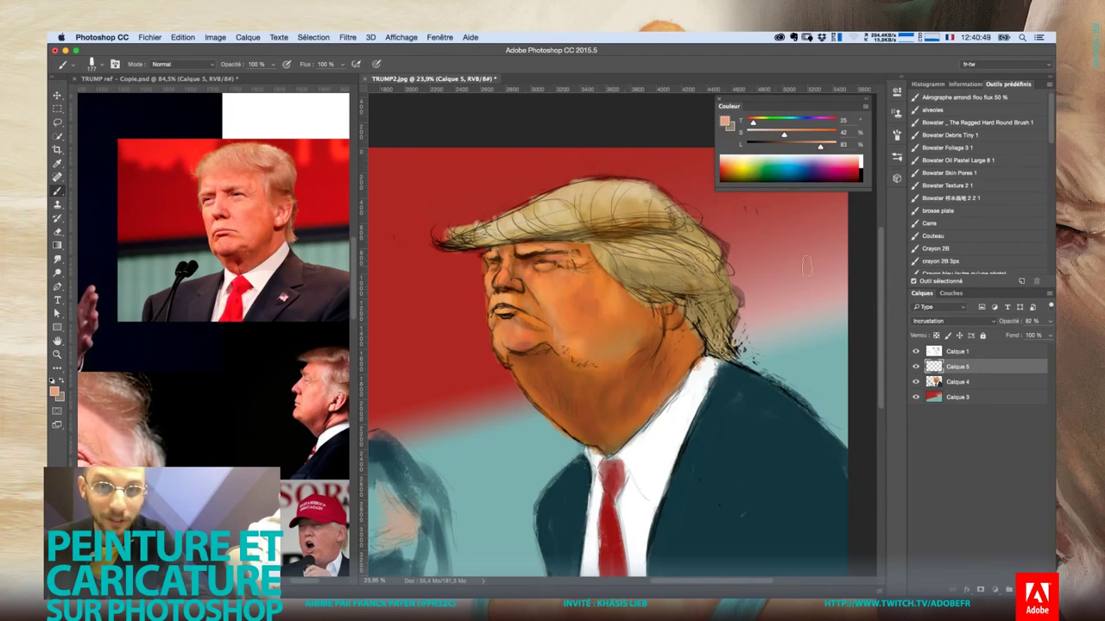
{"action": "left_click_drag", "start_coordinate": [233, 67], "coordinate": [221, 69]}
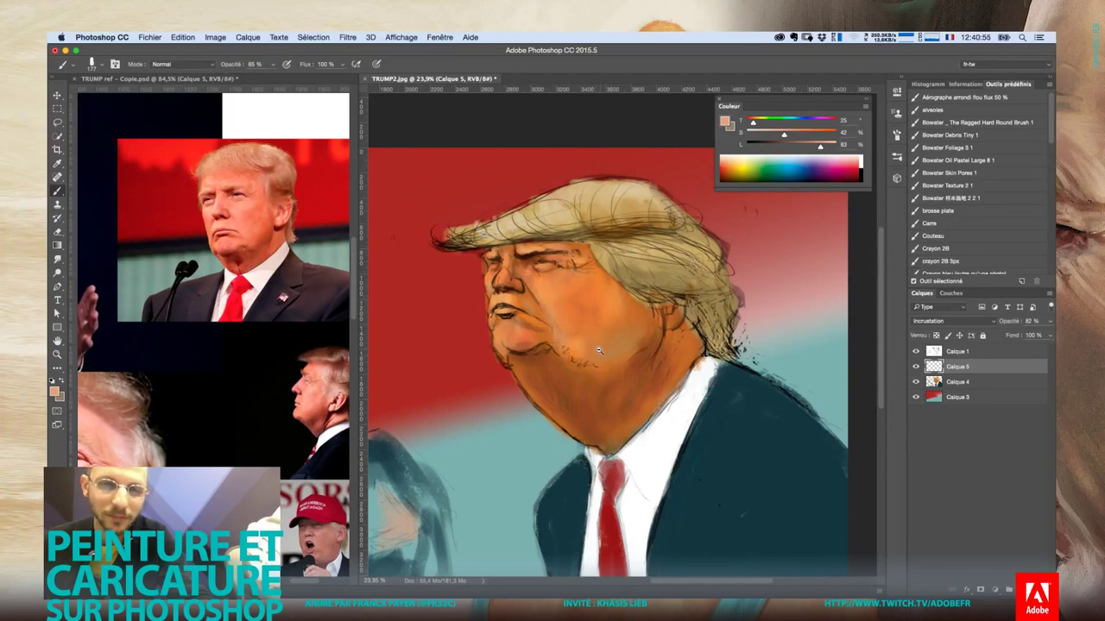
Sample darker and lighter orange skin tones from the face and cheek
{"action": "left_click_drag", "start_coordinate": [599, 350], "coordinate": [515, 370]}
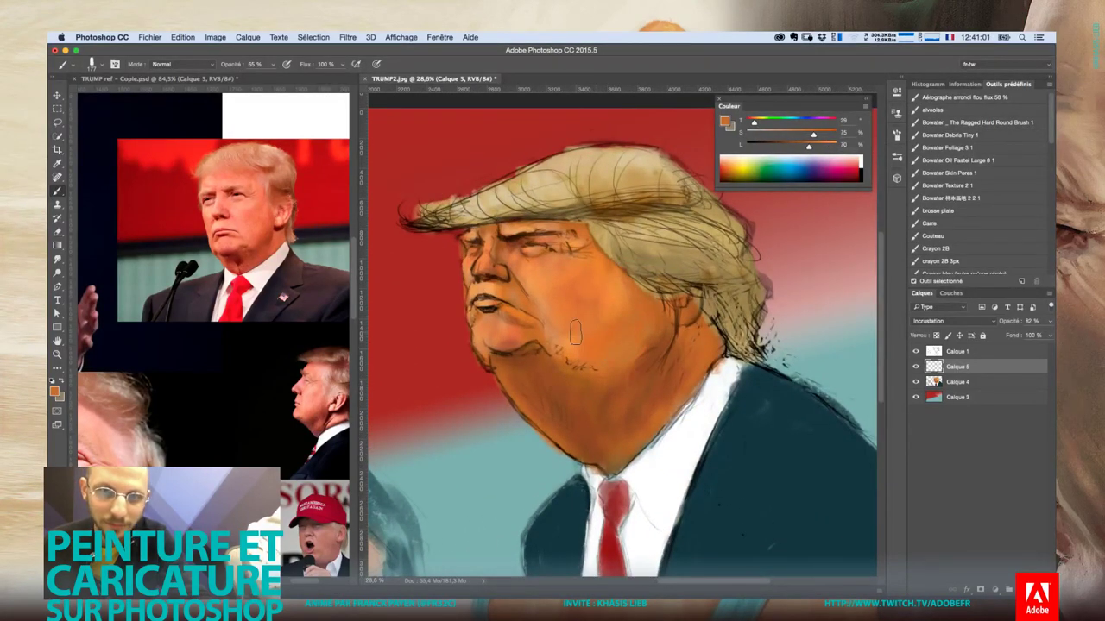
{"action": "left_click", "coordinate": [661, 337], "text": "alt"}
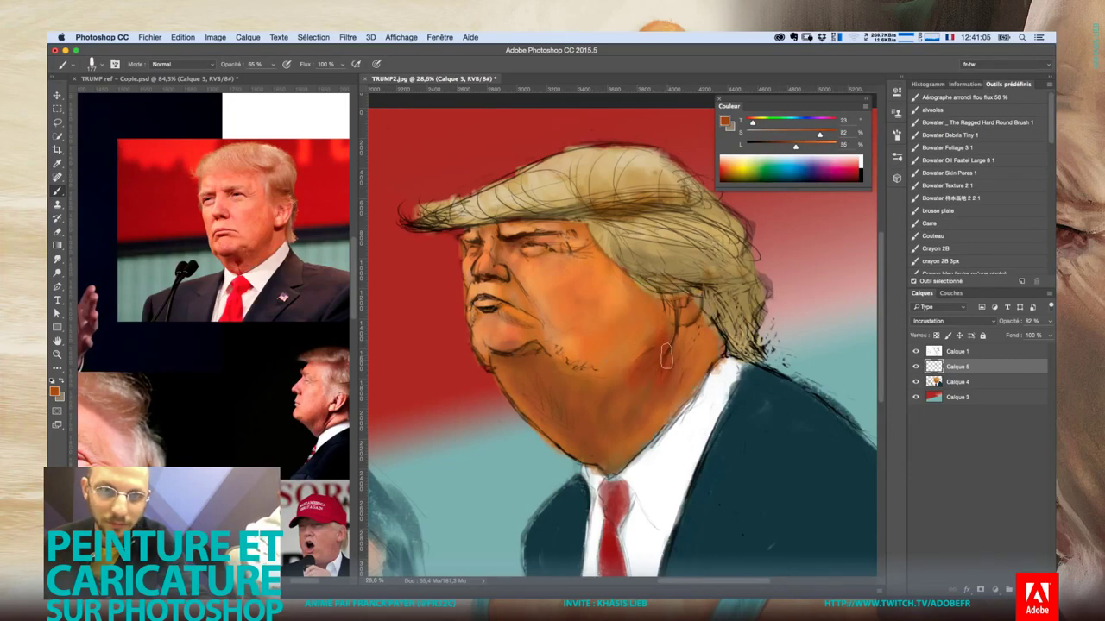
{"action": "left_click", "coordinate": [688, 346], "text": "alt"}
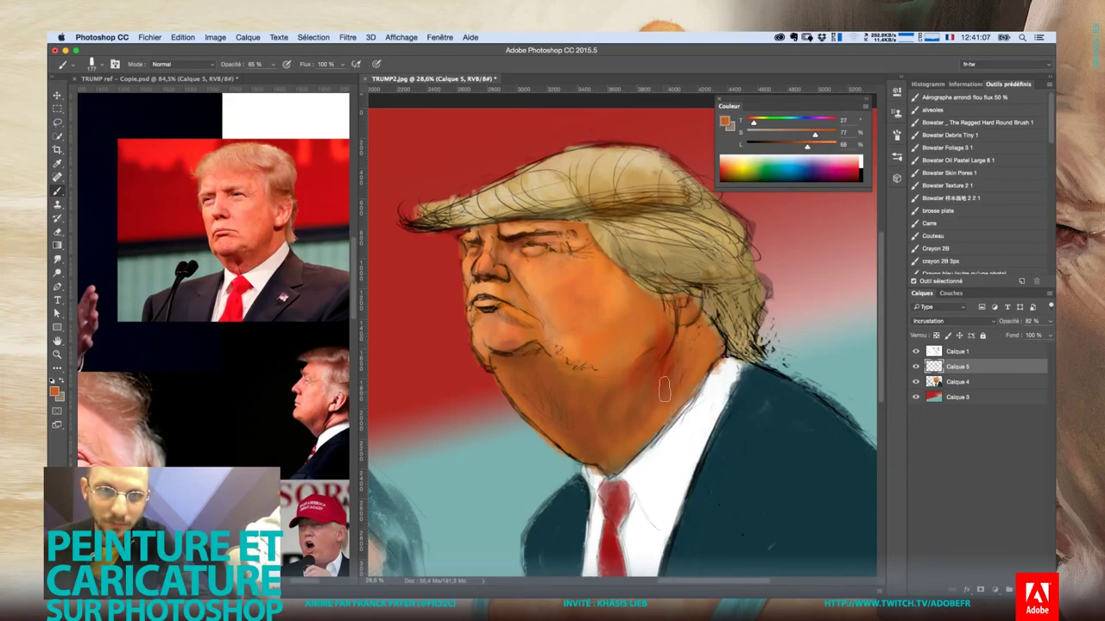
{"action": "left_click", "coordinate": [614, 298], "text": "alt"}
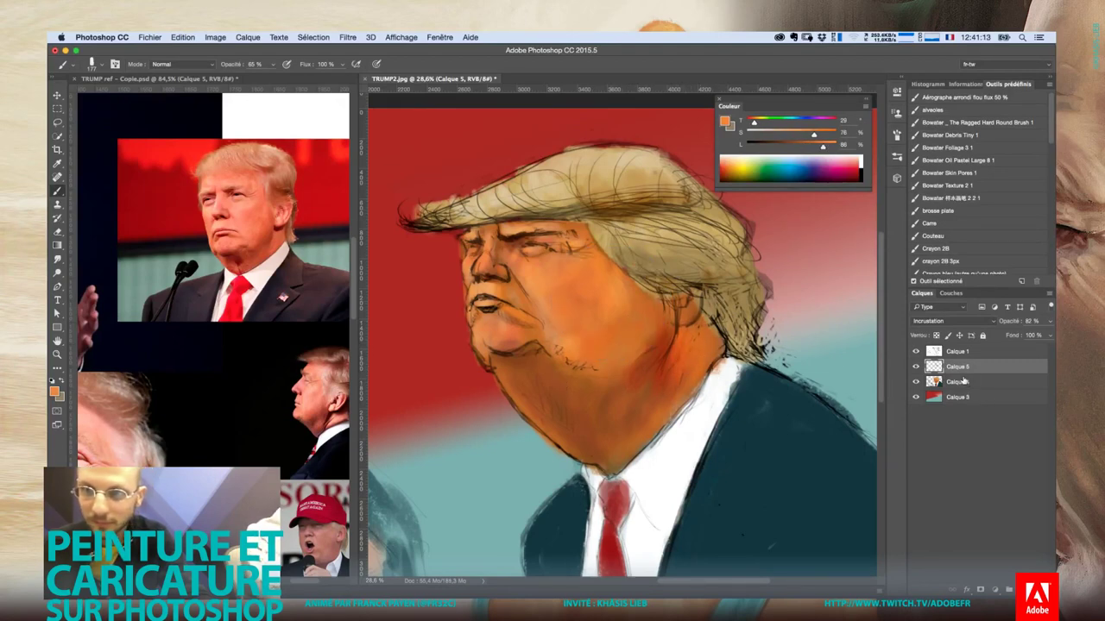
Add a new normal layer above Calque 5 and sample cheek and neck skin tones
{"action": "key", "text": "ctrl+shift+alt+n"}
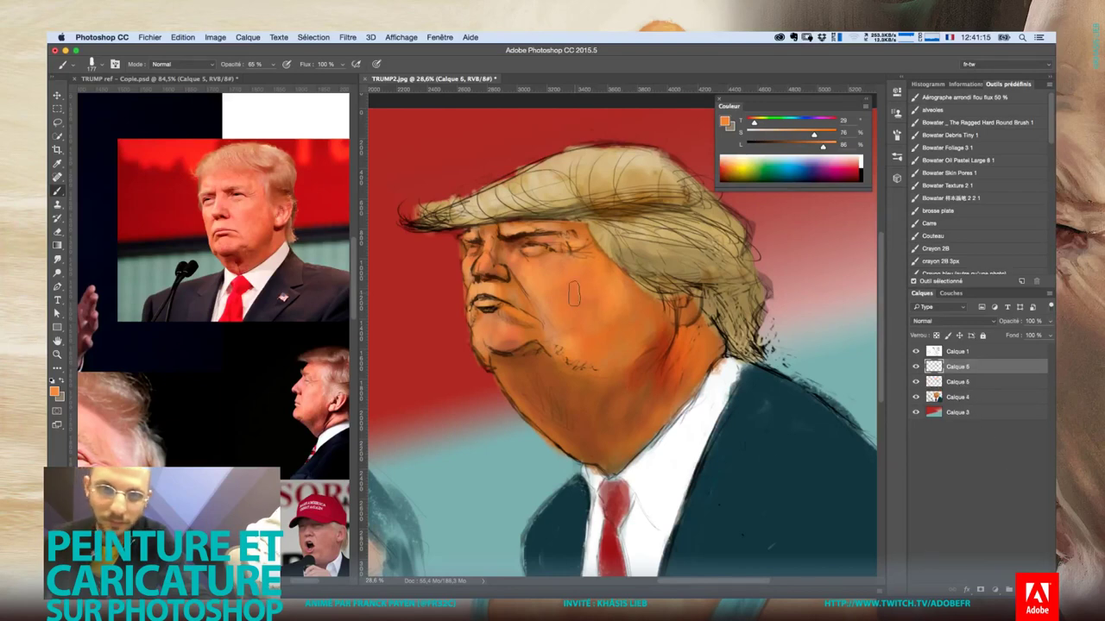
{"action": "left_click", "coordinate": [617, 297], "text": "alt"}
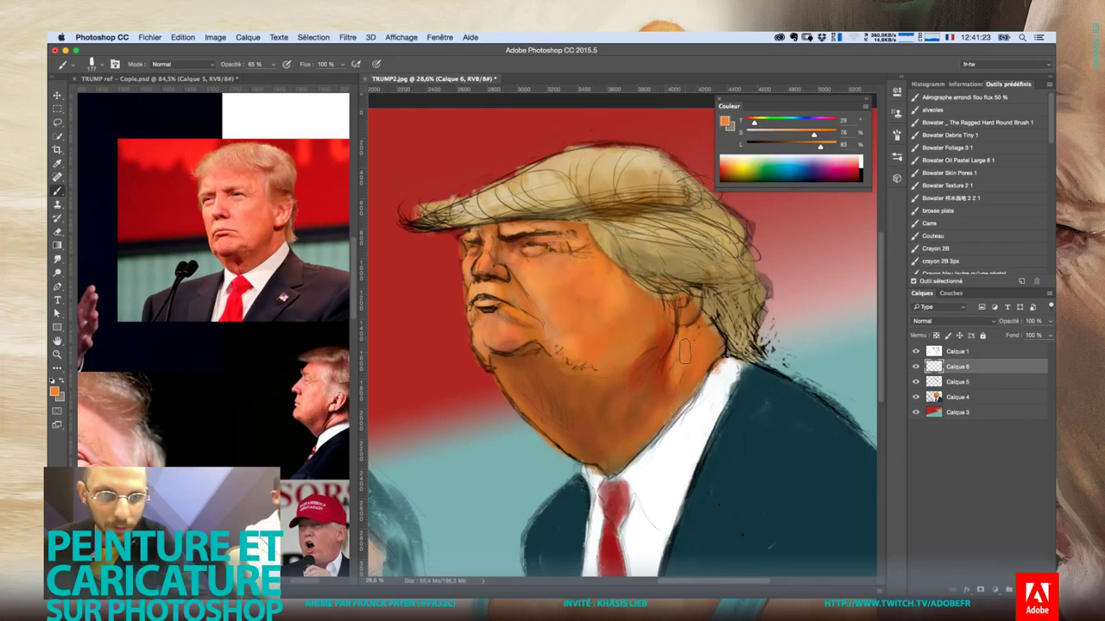
{"action": "left_click", "coordinate": [667, 332], "text": "alt"}
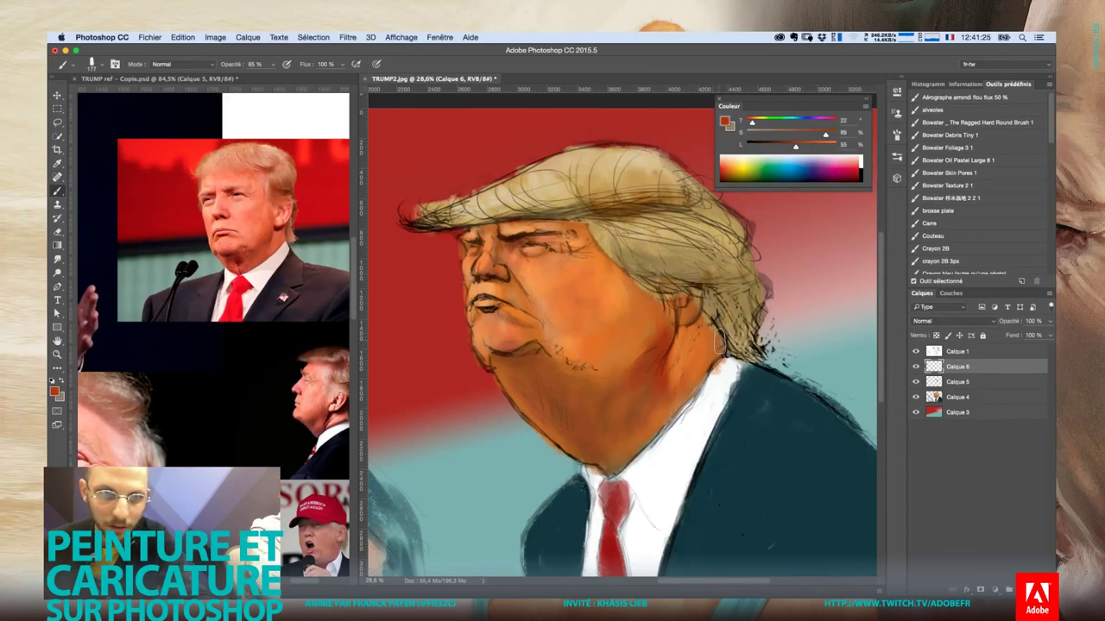
{"action": "left_click", "coordinate": [521, 267], "text": "alt"}
Shrink the brush to 80 px and sample darker orange tones from face and neck
{"action": "right_click", "coordinate": [731, 328]}
{"action": "left_click", "coordinate": [760, 344]}
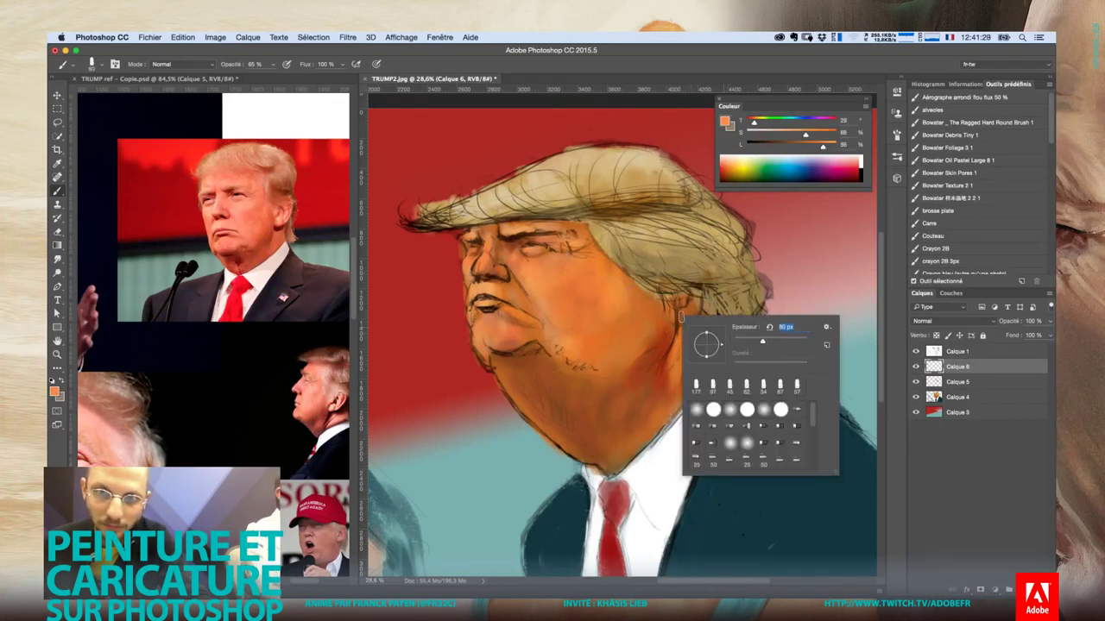
{"action": "left_click", "coordinate": [683, 312]}
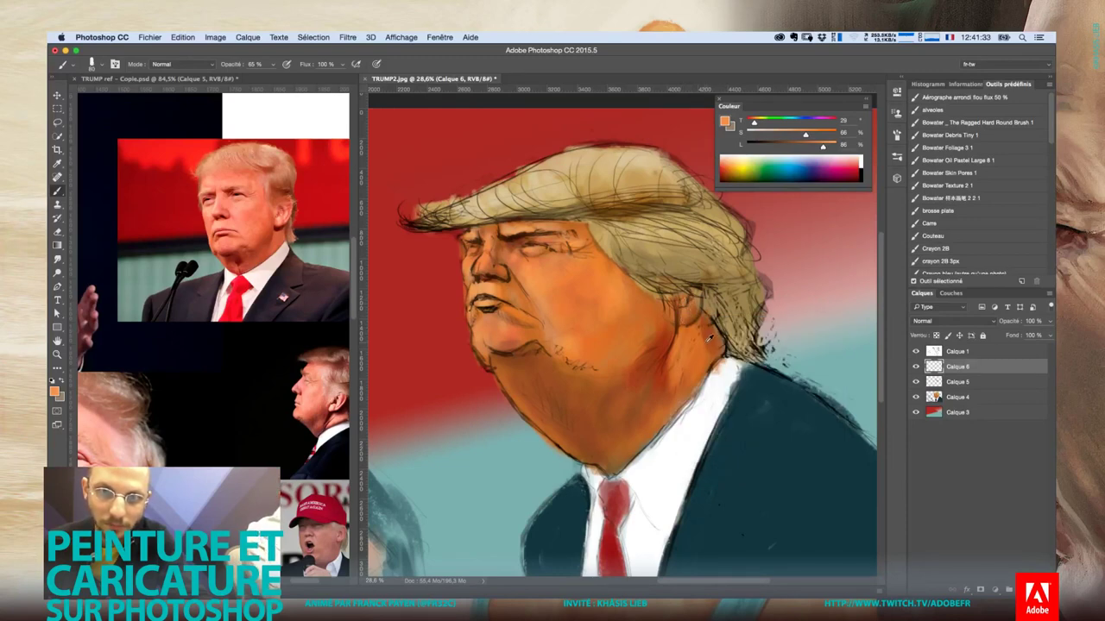
{"action": "left_click_drag", "start_coordinate": [709, 338], "coordinate": [670, 333]}
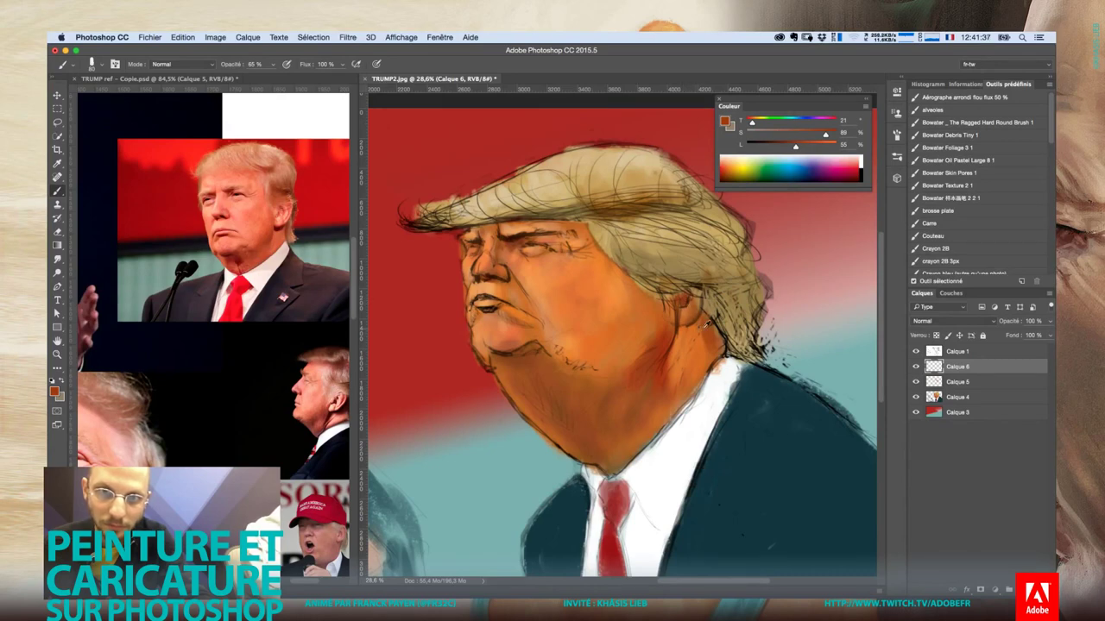
{"action": "left_click", "coordinate": [686, 330], "text": "alt"}
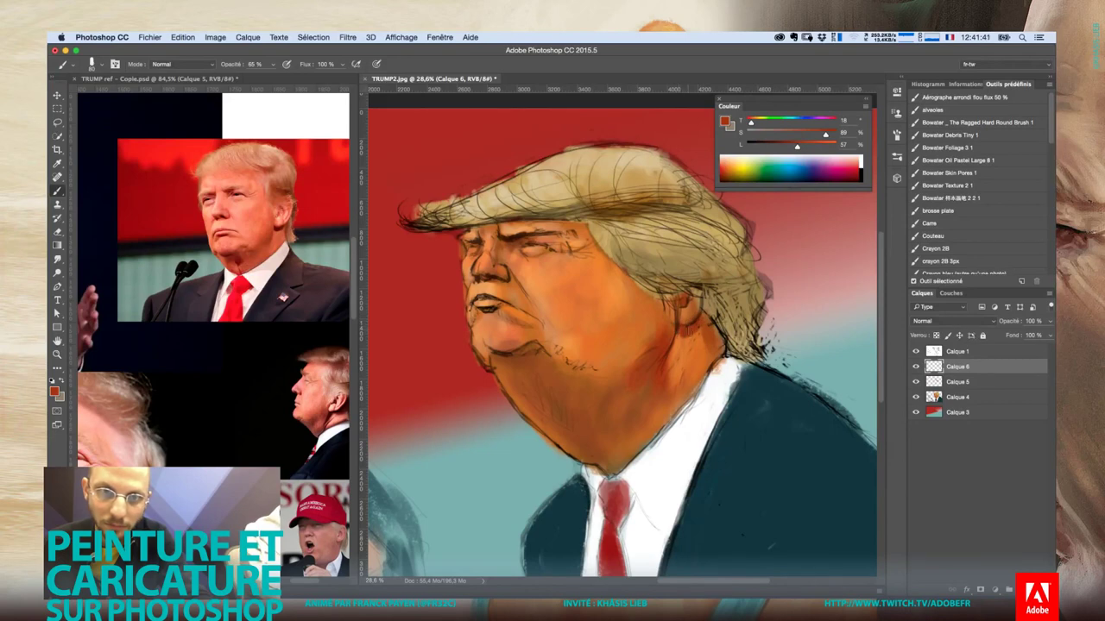
{"action": "left_click", "coordinate": [680, 373], "text": "alt"}
{"action": "right_click", "coordinate": [674, 384]}
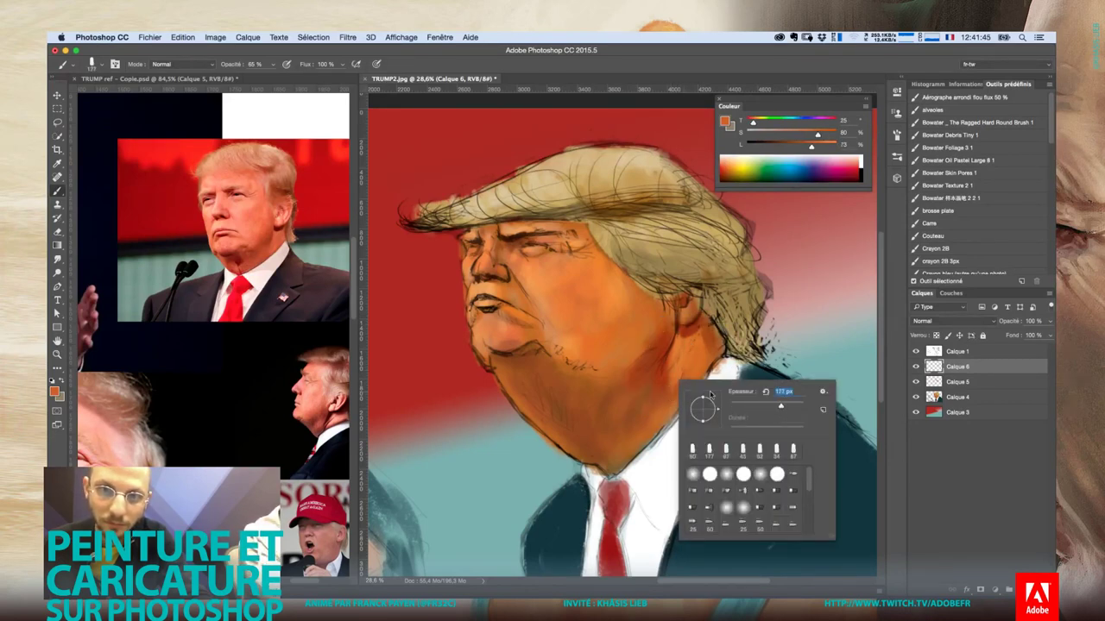
{"action": "key", "text": "Return"}
{"action": "left_click", "coordinate": [687, 367], "text": "alt"}
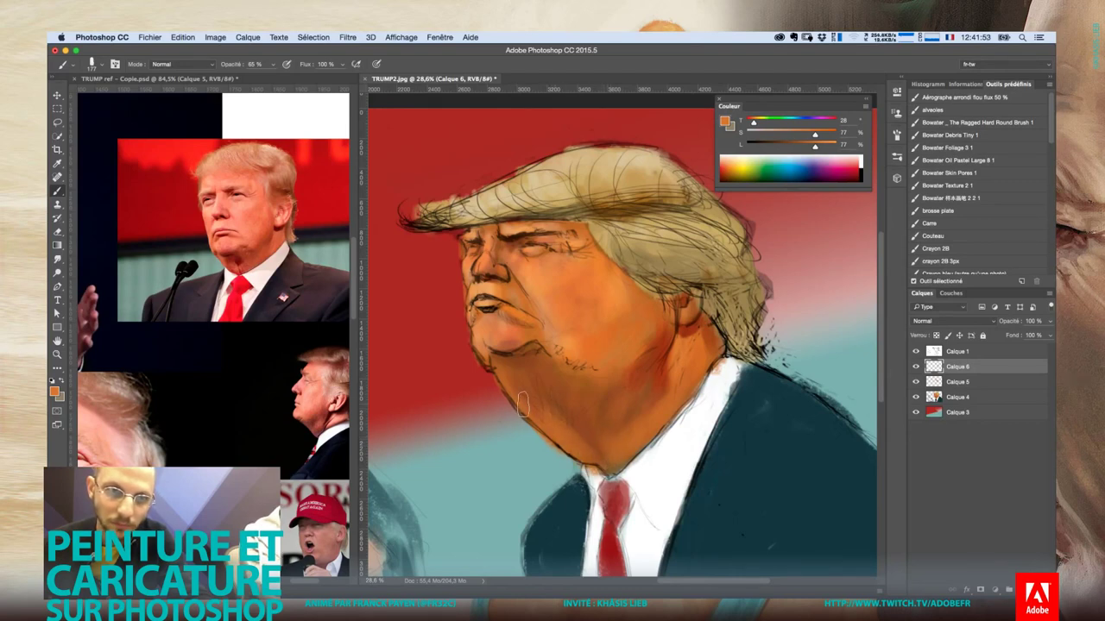
{"action": "left_click", "coordinate": [527, 370], "text": "alt"}
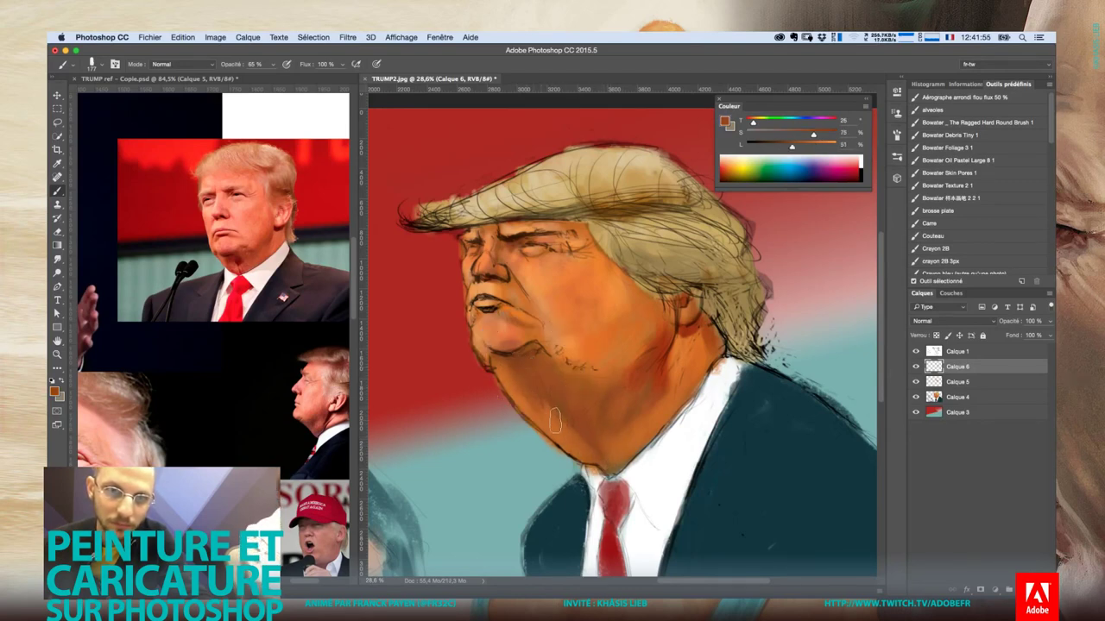
Zoom in on the face, toggle Lasso and Brush, and add empty layer Calque 7
{"action": "scroll", "coordinate": [565, 347], "scroll_direction": "down", "scroll_amount": 2}
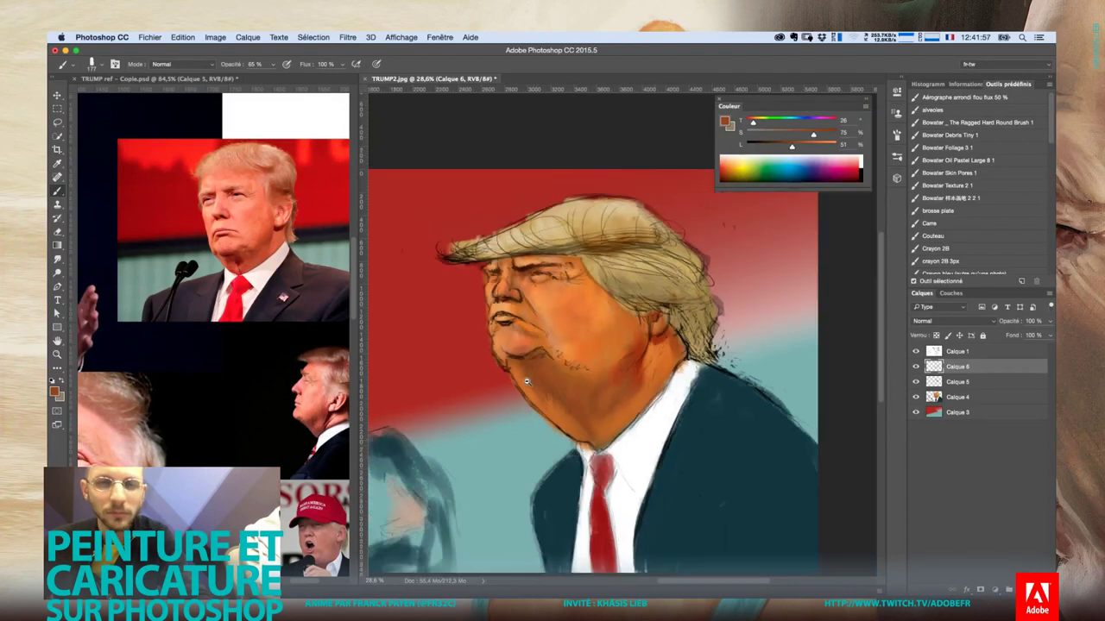
{"action": "scroll", "coordinate": [509, 379], "scroll_direction": "down", "scroll_amount": 2}
{"action": "scroll", "coordinate": [505, 386], "scroll_direction": "up", "scroll_amount": 2}
{"action": "scroll", "coordinate": [509, 384], "scroll_direction": "up", "scroll_amount": 2}
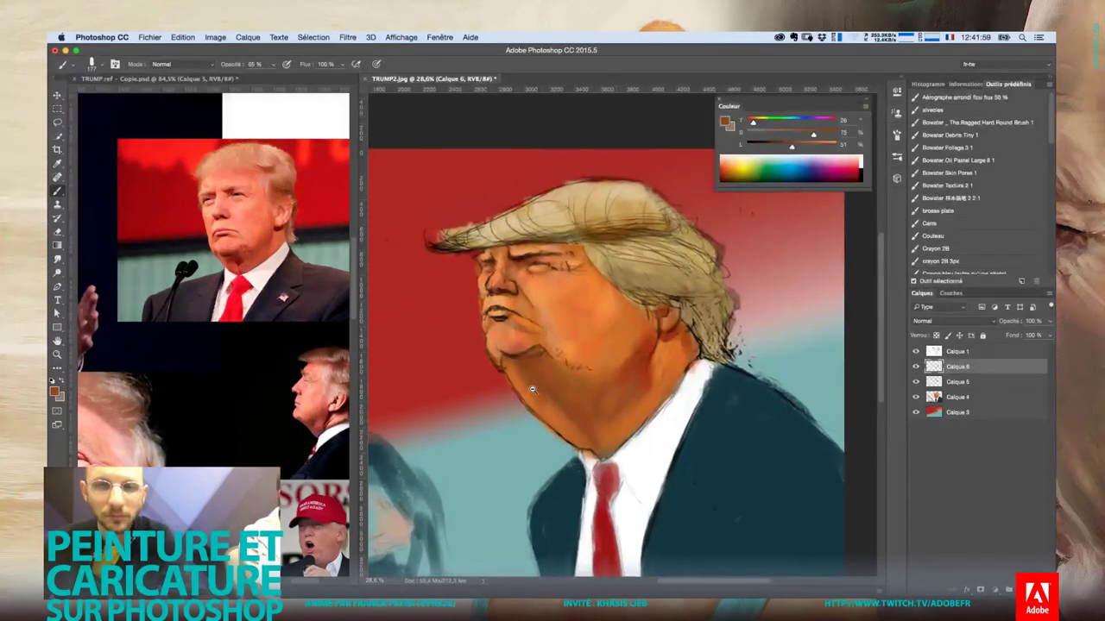
{"action": "scroll", "coordinate": [526, 384], "scroll_direction": "up", "scroll_amount": 2}
{"action": "left_click_drag", "start_coordinate": [544, 376], "coordinate": [579, 386]}
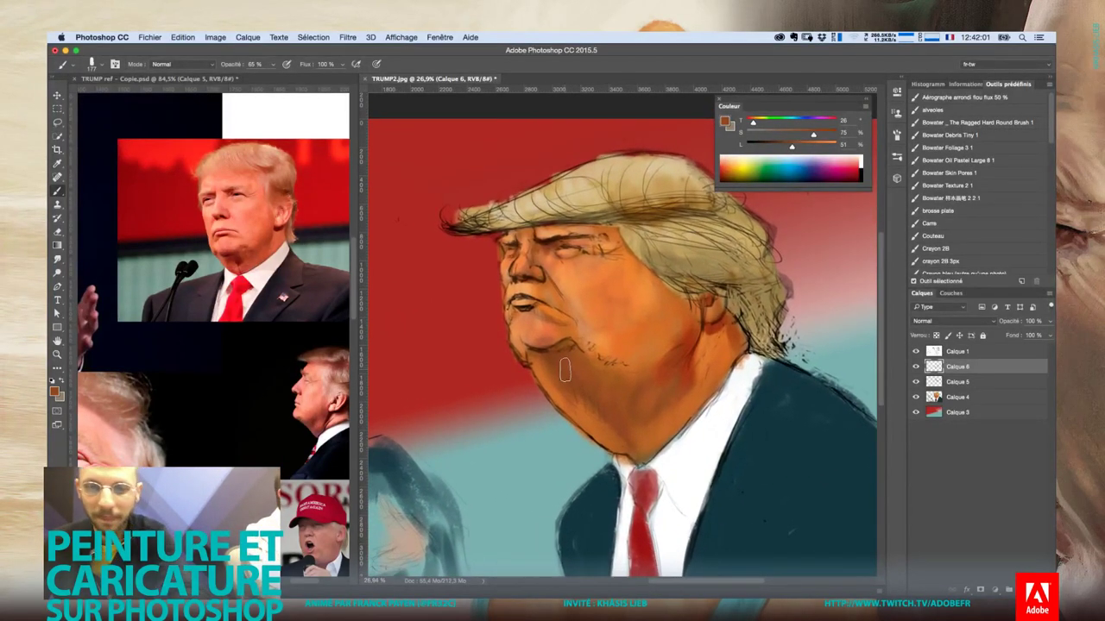
{"action": "key", "text": "l"}
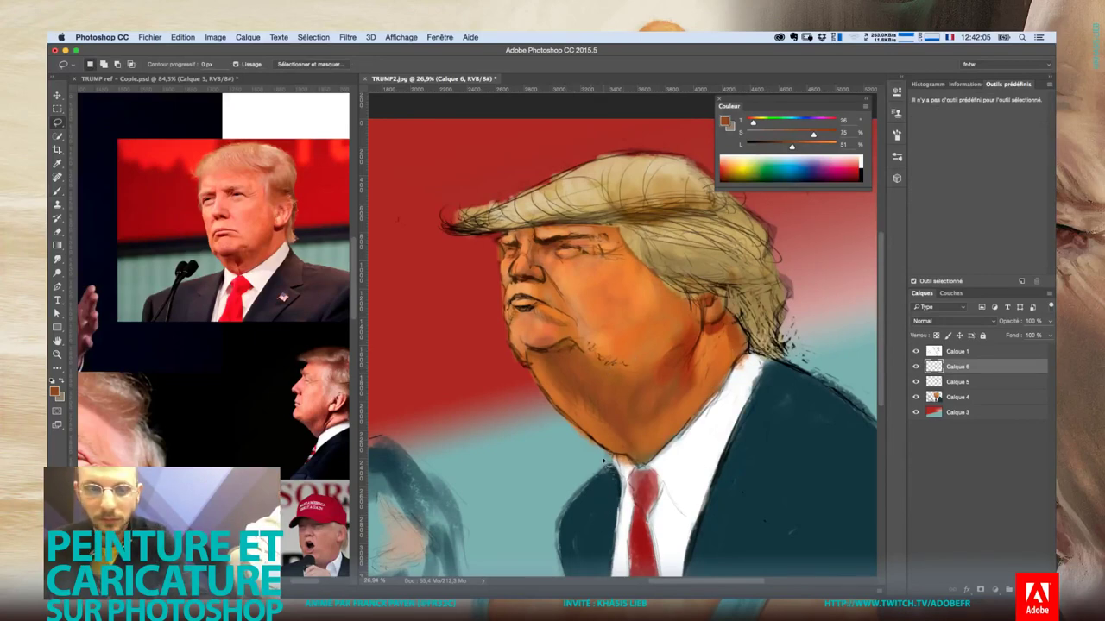
{"action": "key", "text": "b"}
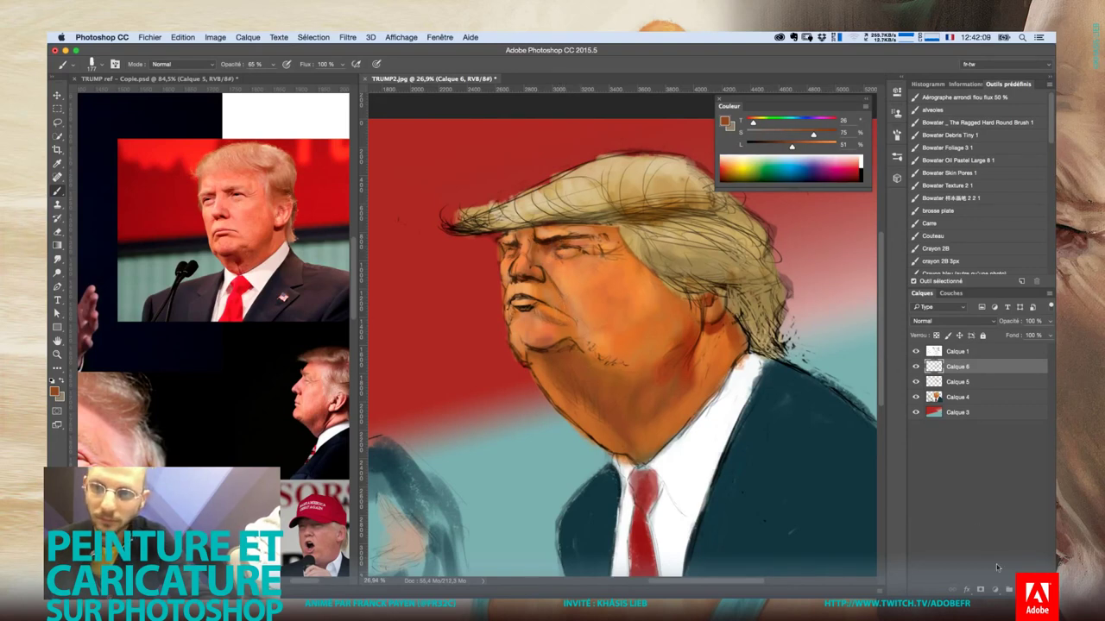
{"action": "key", "text": "ctrl+shift+alt+n"}
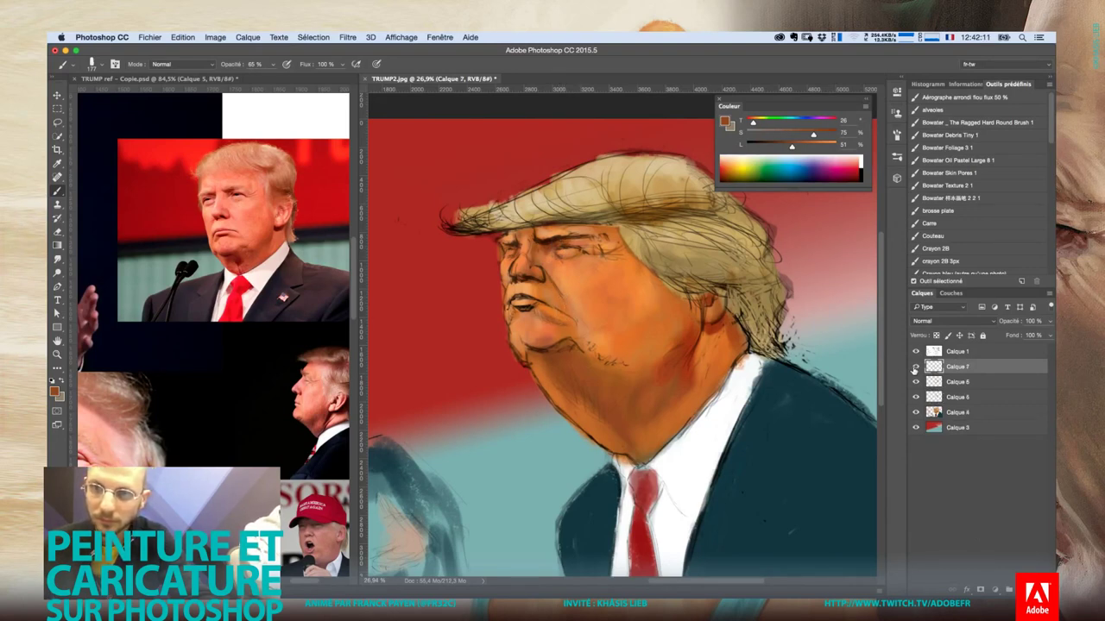
Set Calque 7's blend mode to Couleur
{"action": "left_click", "coordinate": [941, 320]}
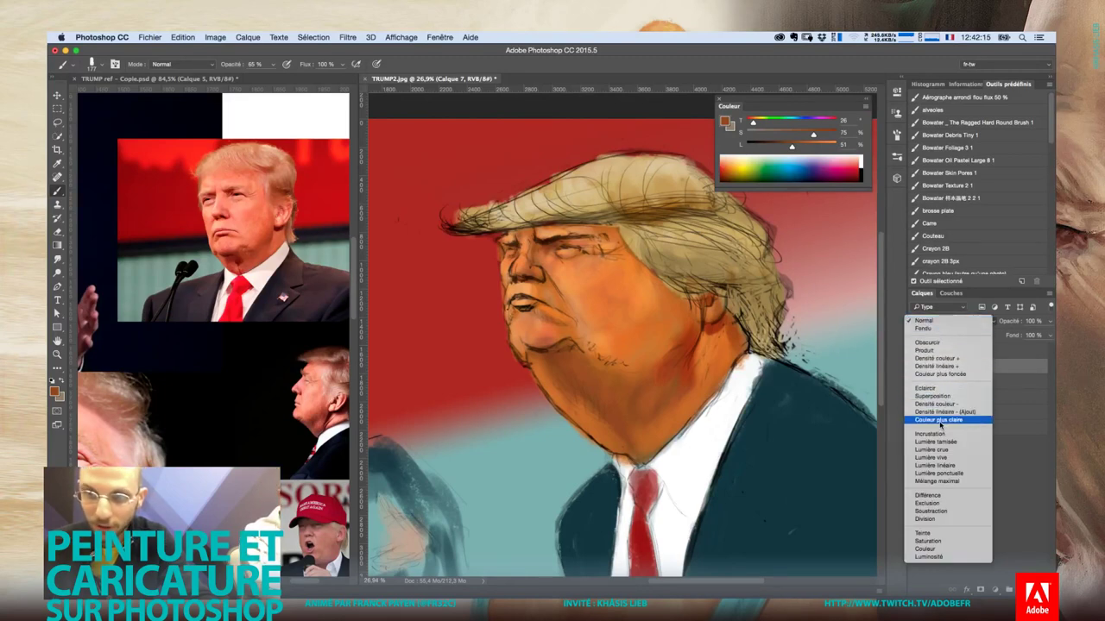
{"action": "scroll", "coordinate": [926, 537], "scroll_direction": "down", "scroll_amount": 1}
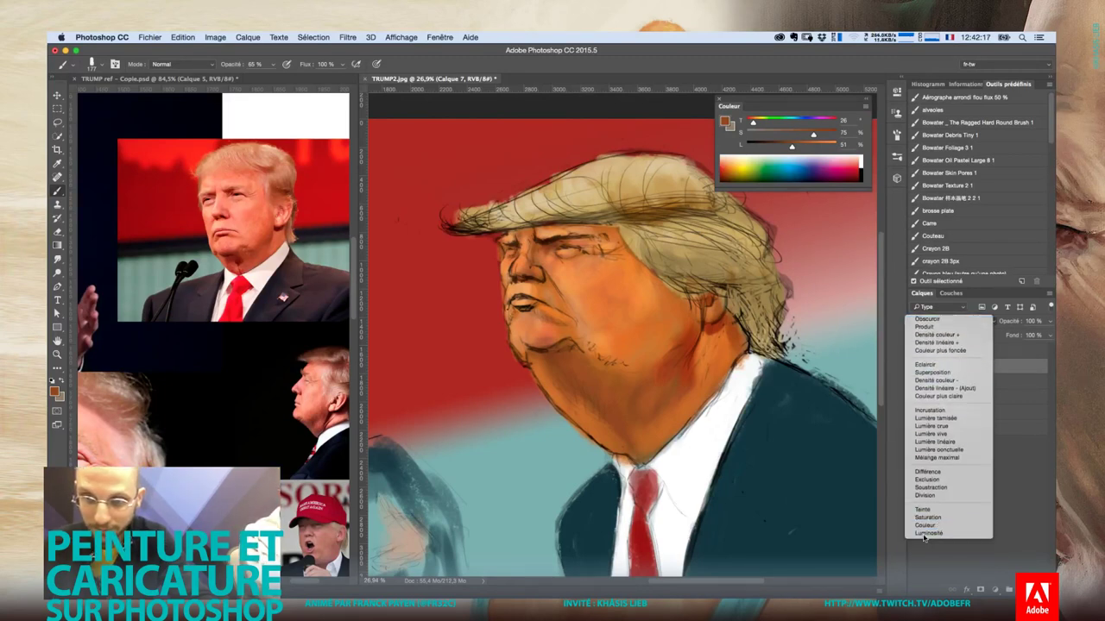
{"action": "left_click", "coordinate": [924, 526]}
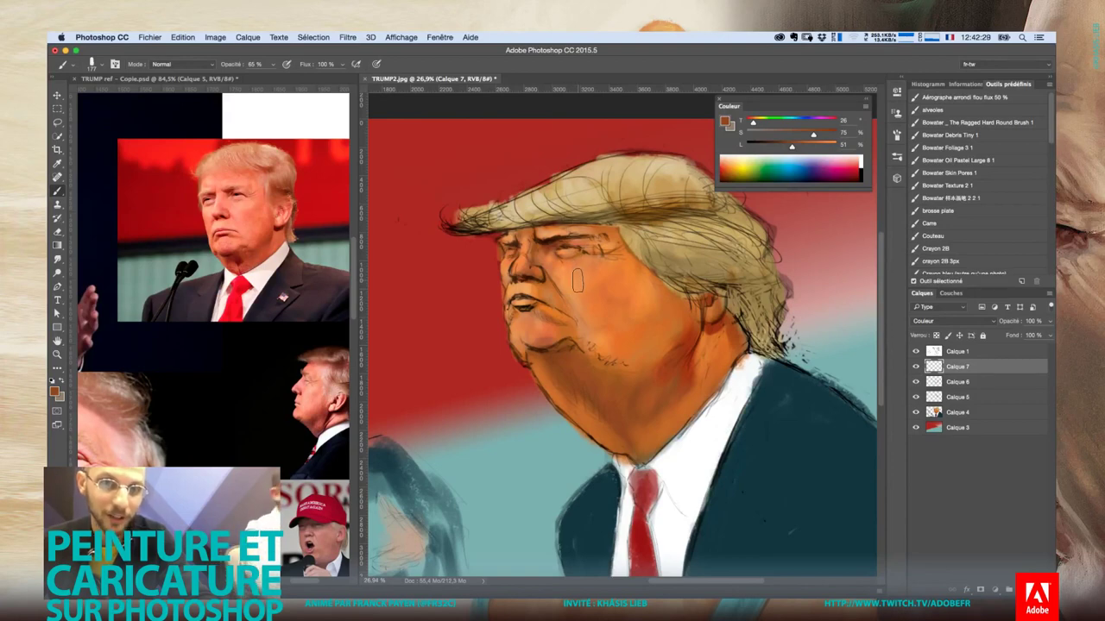
Pick a light skin orange and set brush opacity to 100%
{"action": "left_click", "coordinate": [570, 275], "text": "alt"}
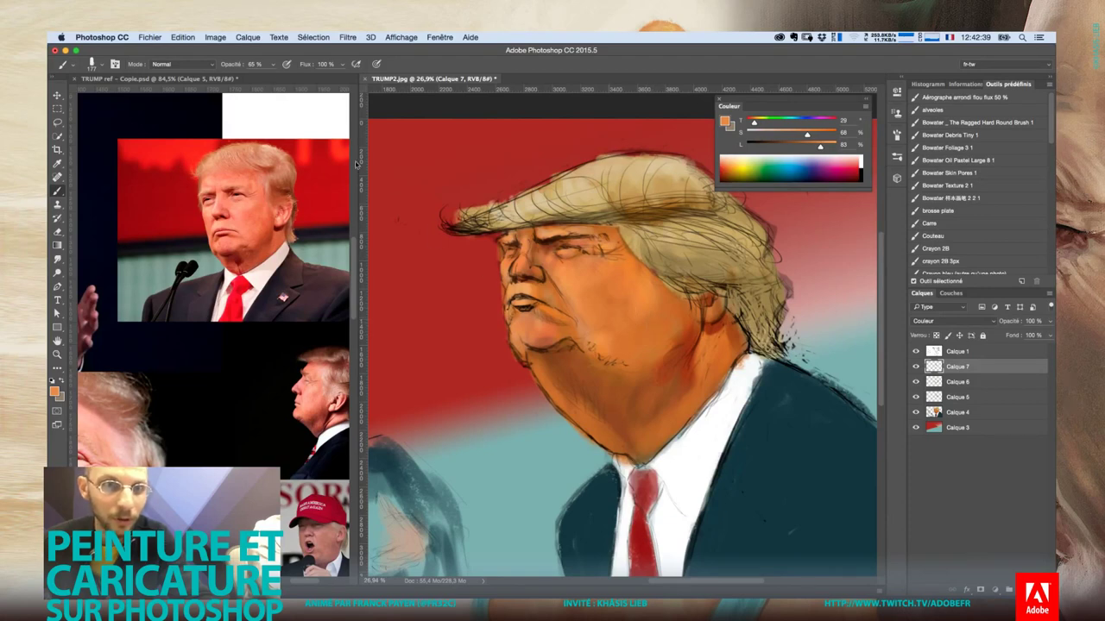
{"action": "left_click", "coordinate": [235, 66]}
{"action": "type", "text": "100"}
{"action": "key", "text": "Return"}
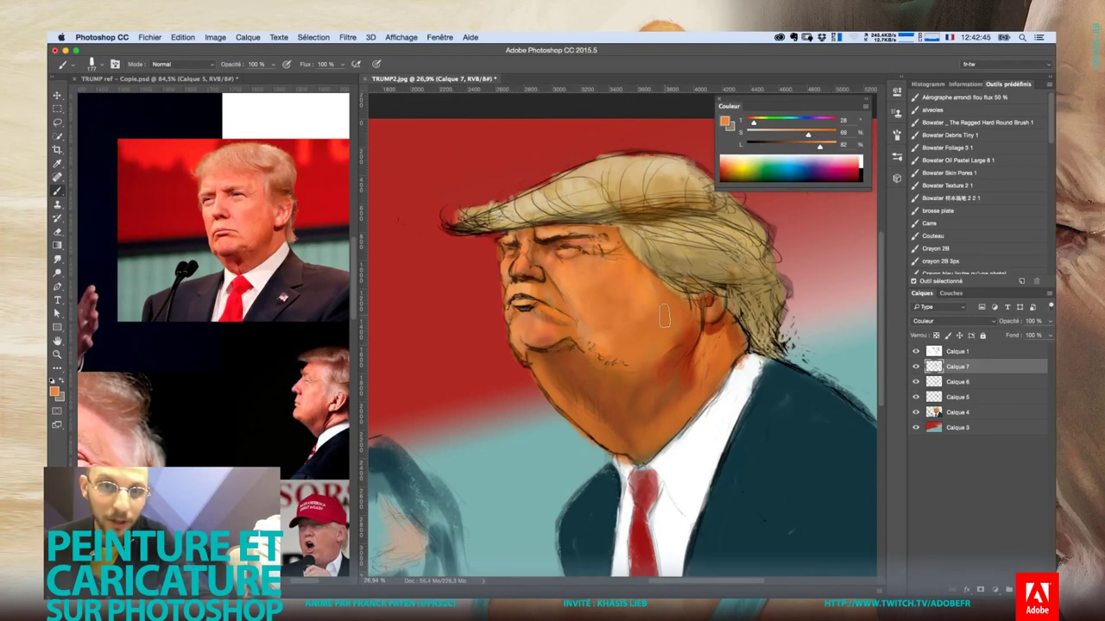
Return to the Couleur layer and sample skin tones from the cheek
{"action": "key", "text": "alt+bracketright"}
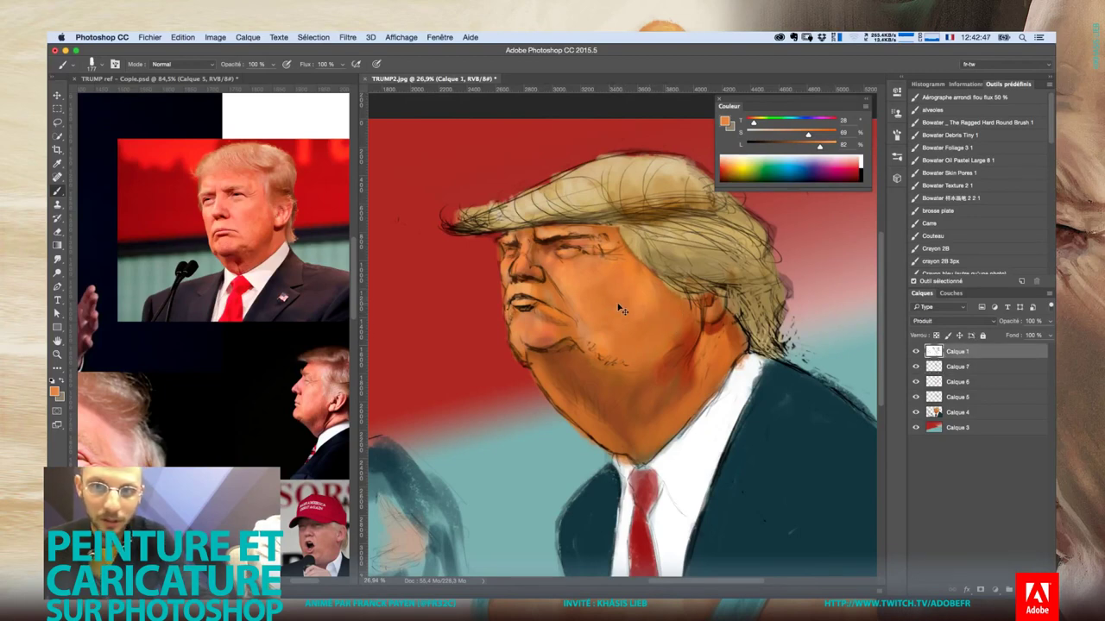
{"action": "left_click", "coordinate": [958, 381]}
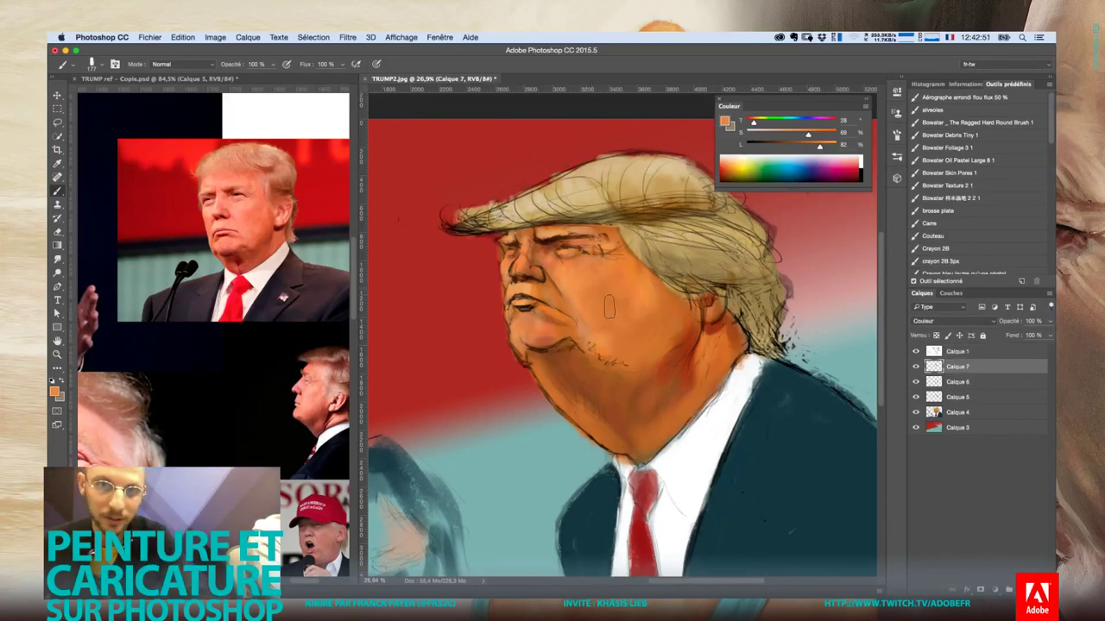
{"action": "left_click", "coordinate": [623, 262], "text": "alt"}
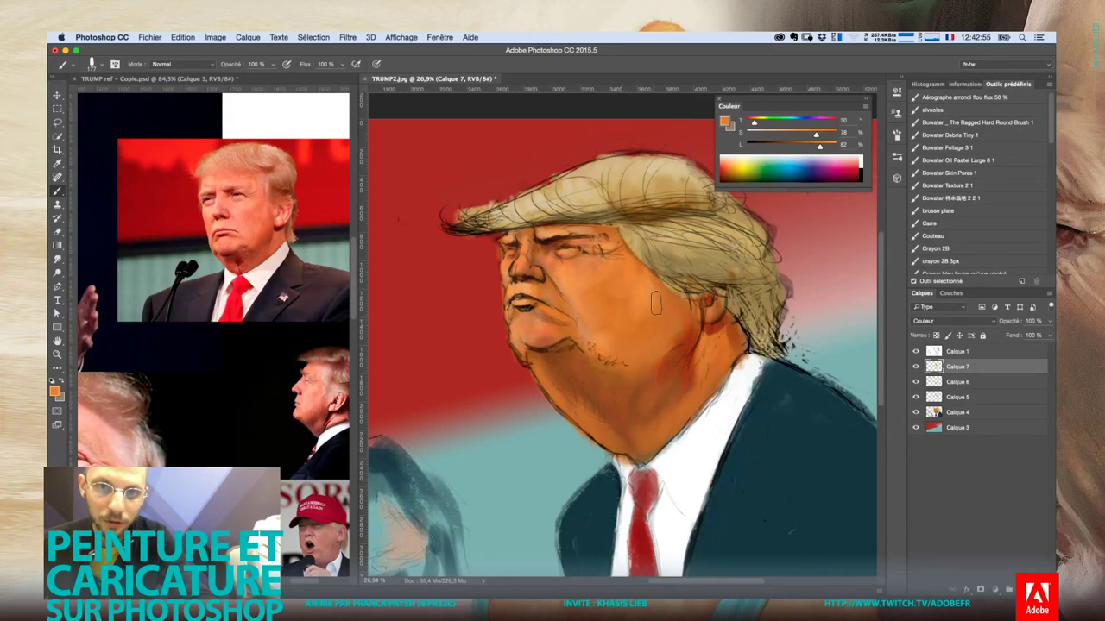
{"action": "left_click", "coordinate": [638, 290], "text": "alt"}
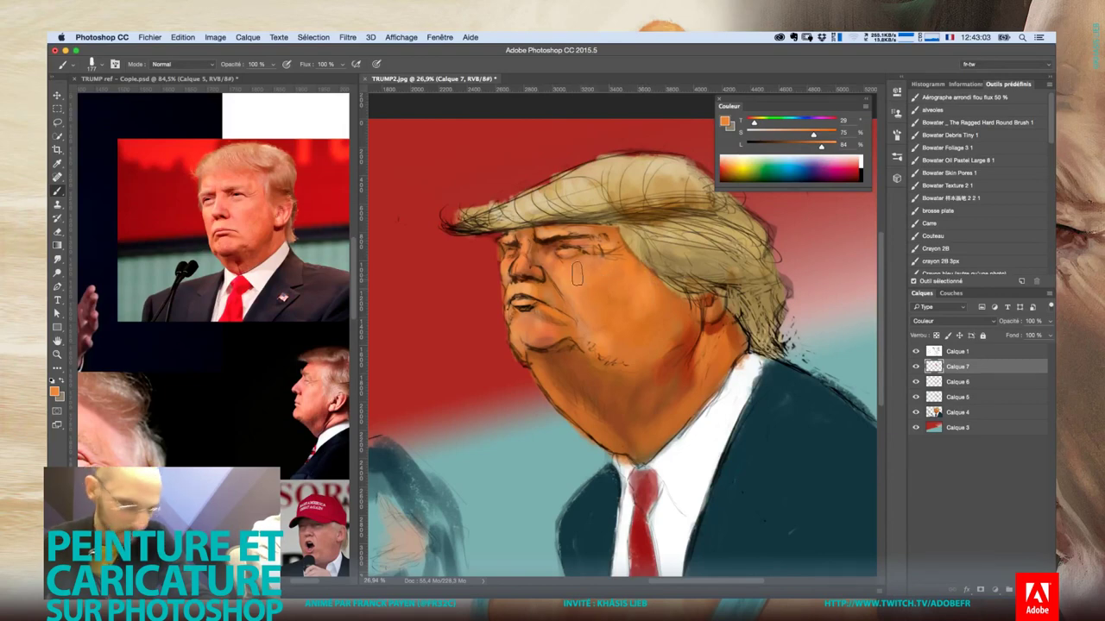
Sample a darker chin tone and the tan hair colour as paint colours
{"action": "left_click", "coordinate": [580, 363], "text": "alt"}
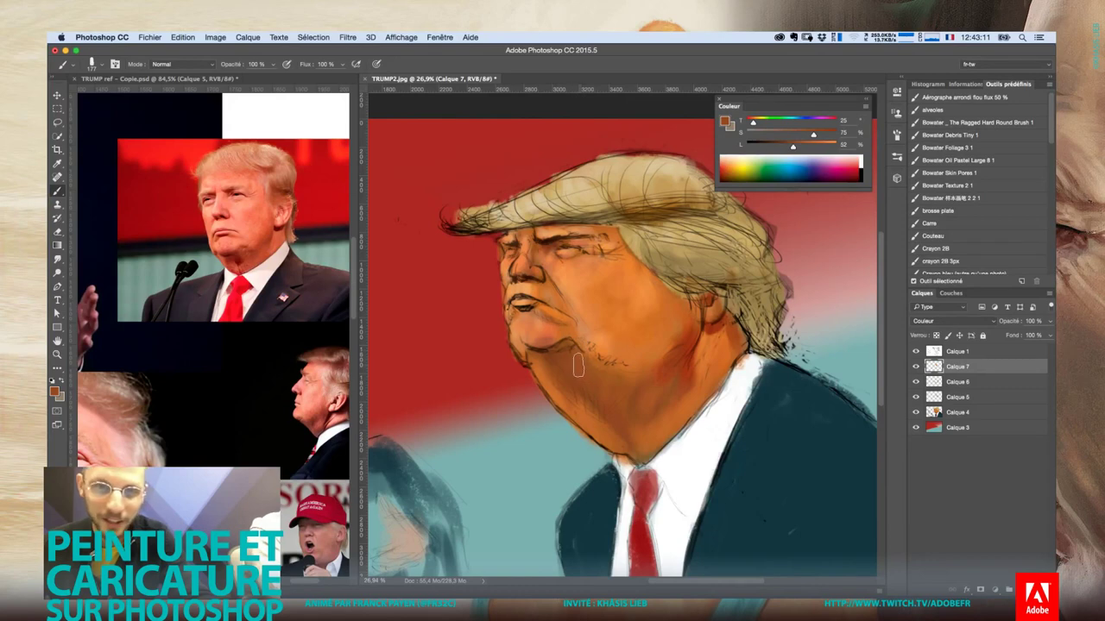
{"action": "right_click", "coordinate": [594, 307]}
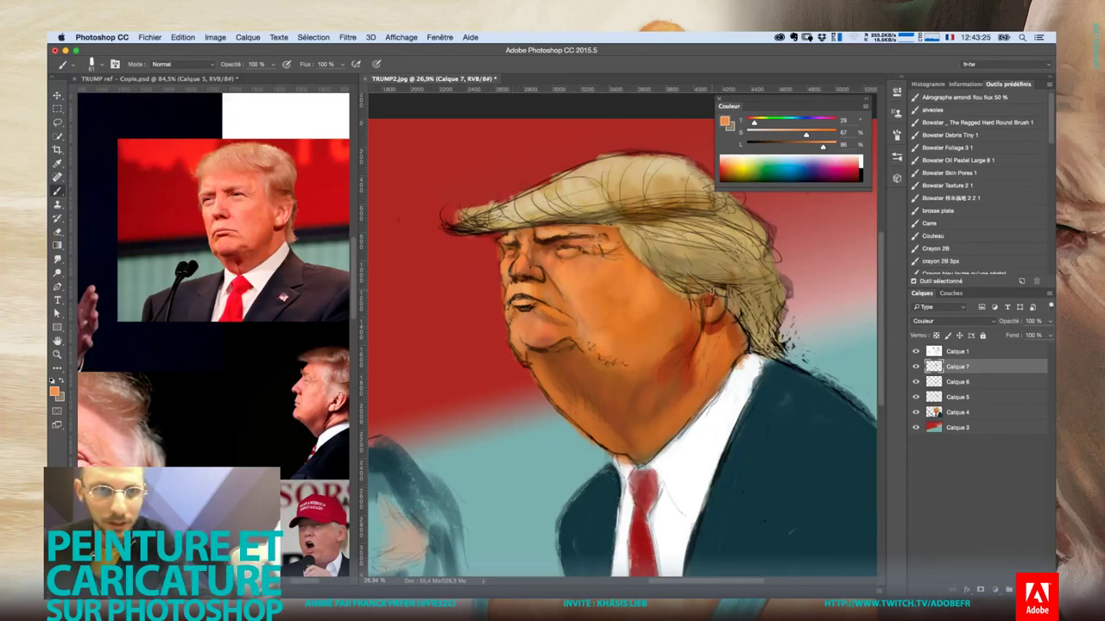
{"action": "left_click", "coordinate": [672, 195], "text": "alt"}
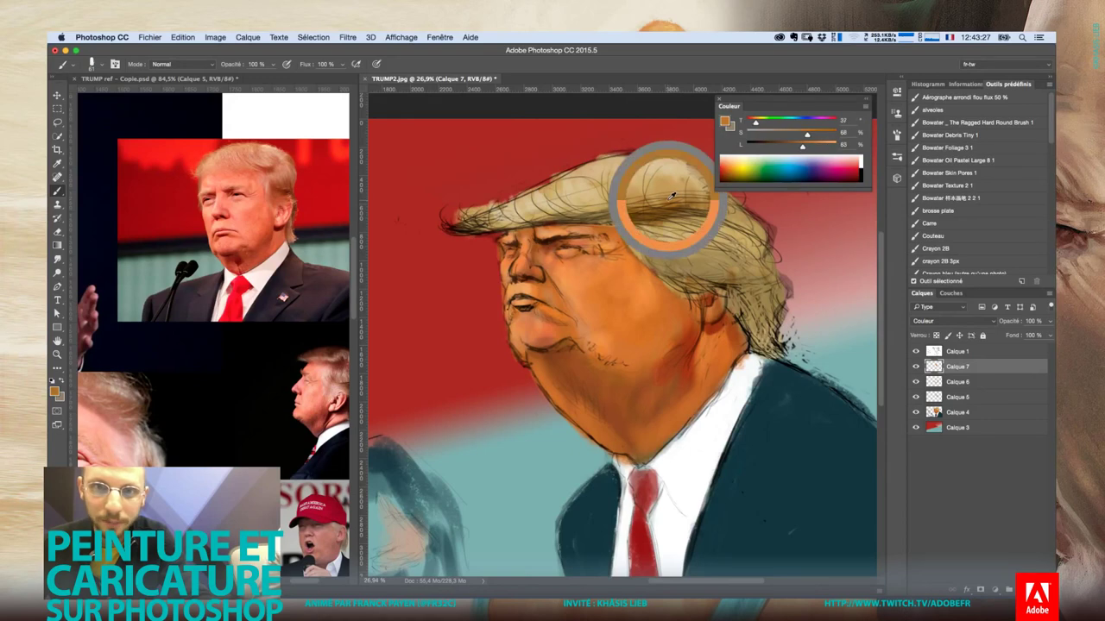
{"action": "left_click_drag", "start_coordinate": [672, 195], "coordinate": [674, 198]}
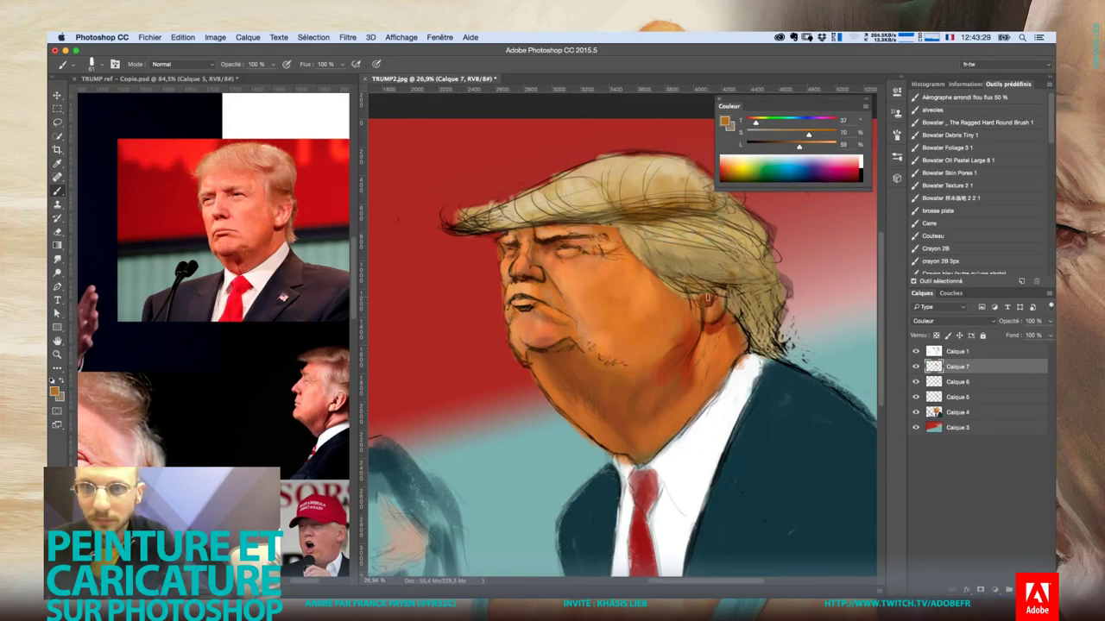
Paint reddish-brown around the eyes with a 120 px brush and lower Calque 7 opacity to 65%
{"action": "right_click", "coordinate": [625, 314]}
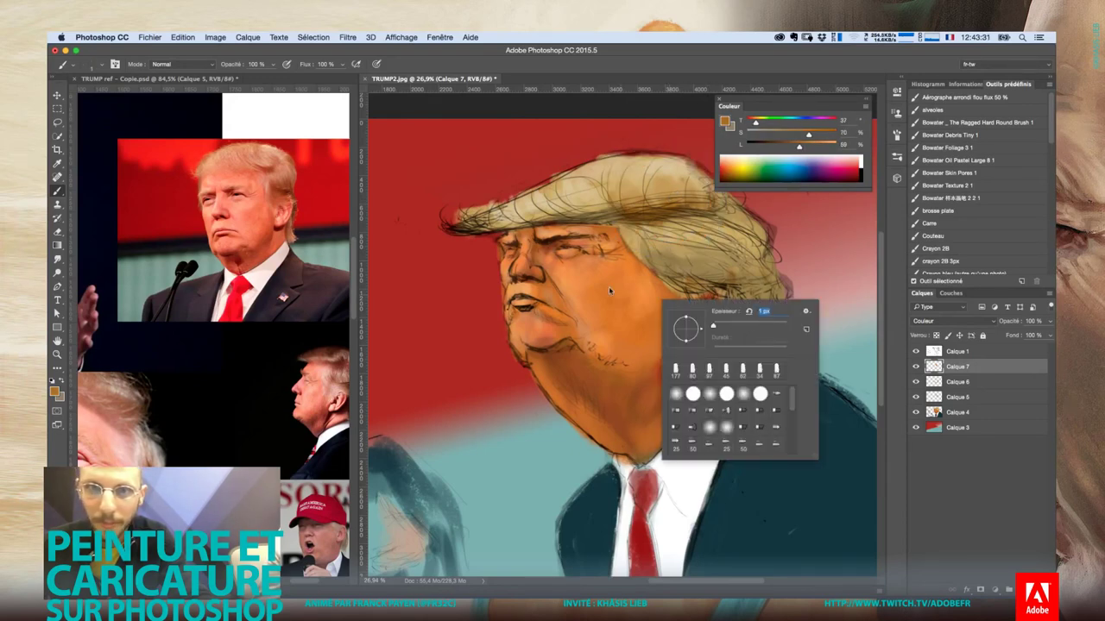
{"action": "left_click_drag", "start_coordinate": [745, 328], "coordinate": [751, 326]}
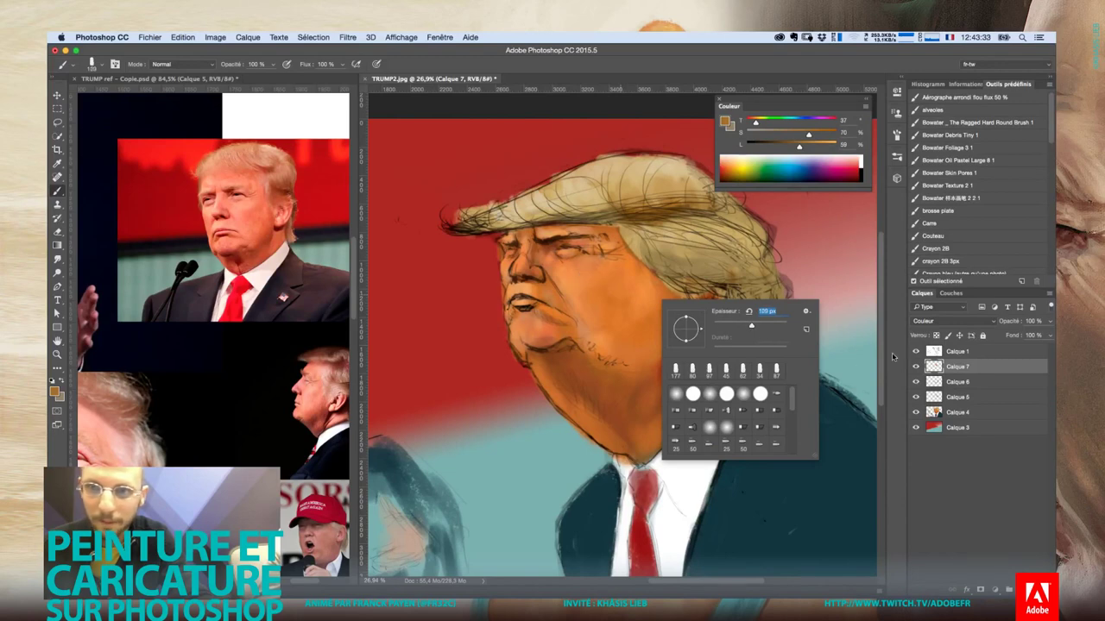
{"action": "left_click", "coordinate": [941, 370]}
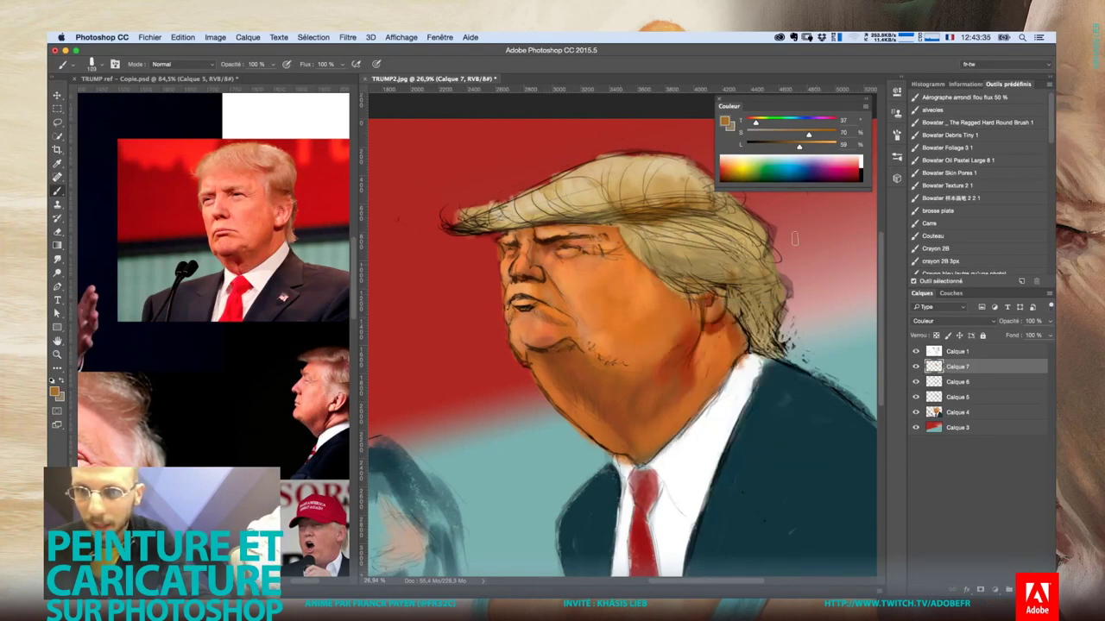
{"action": "left_click", "coordinate": [597, 248], "text": "alt"}
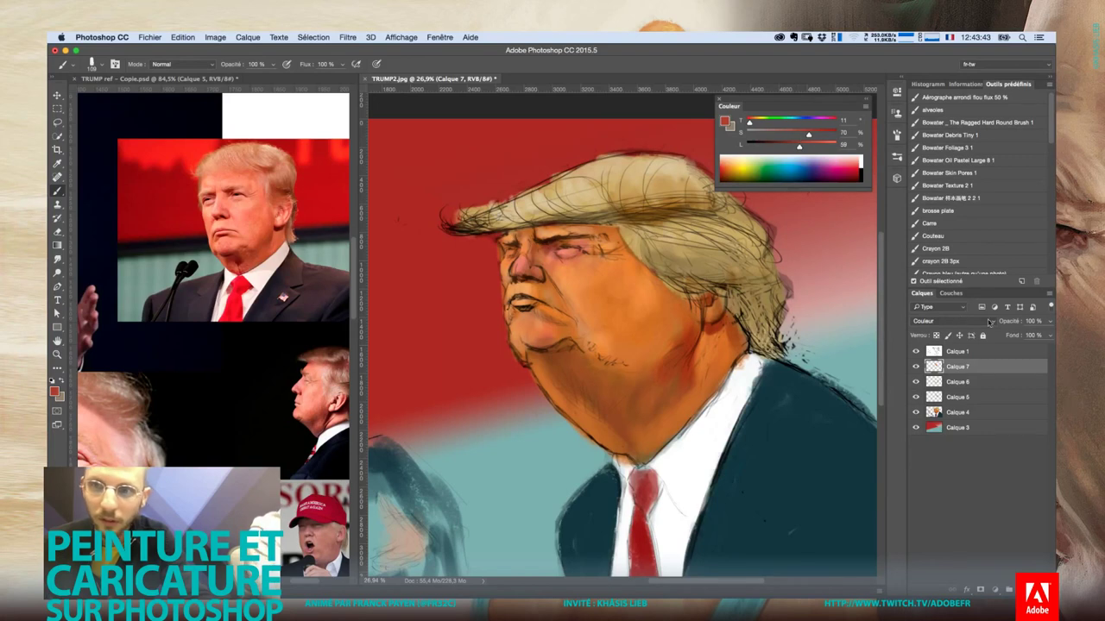
{"action": "left_click_drag", "start_coordinate": [1008, 324], "coordinate": [987, 329]}
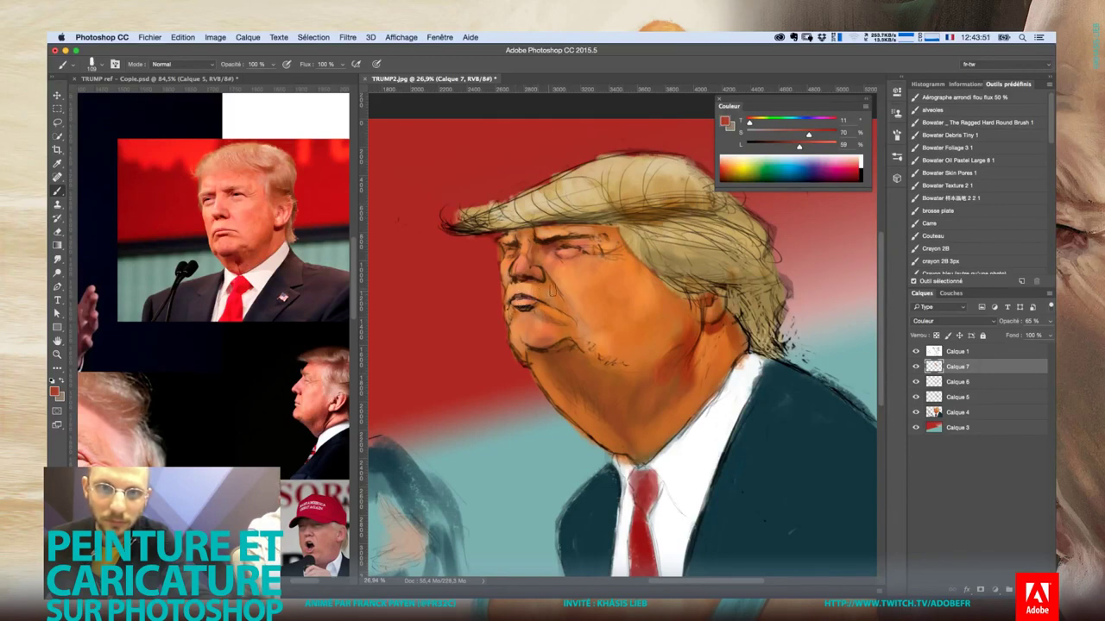
Add new layer Calque 8 and sample beige hair and orange face tones
{"action": "left_click", "coordinate": [1022, 590]}
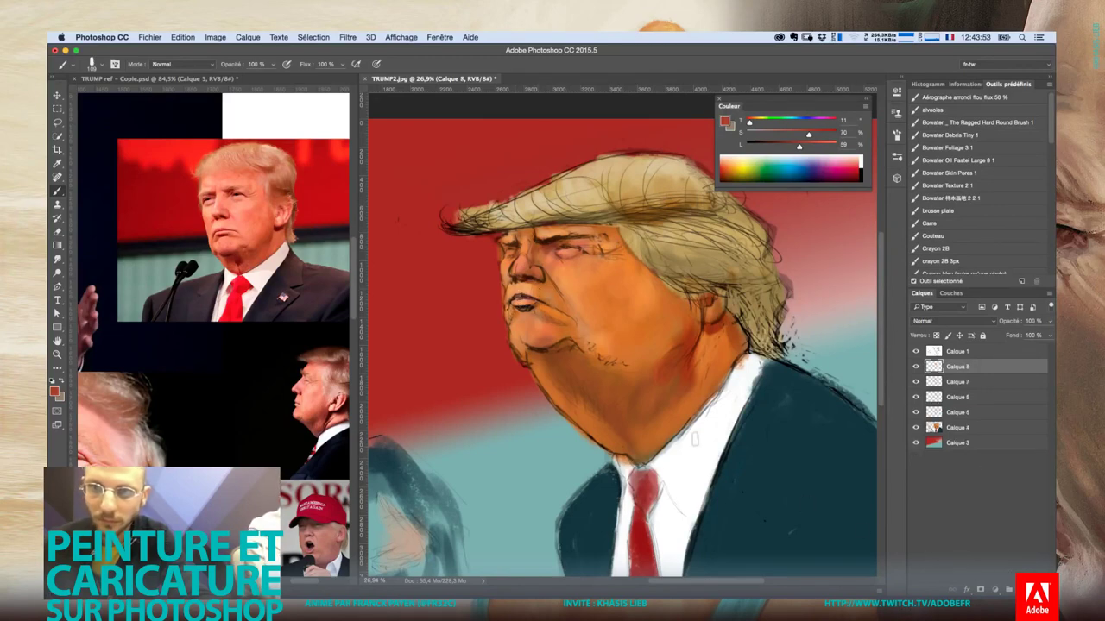
{"action": "left_click", "coordinate": [662, 193], "text": "alt"}
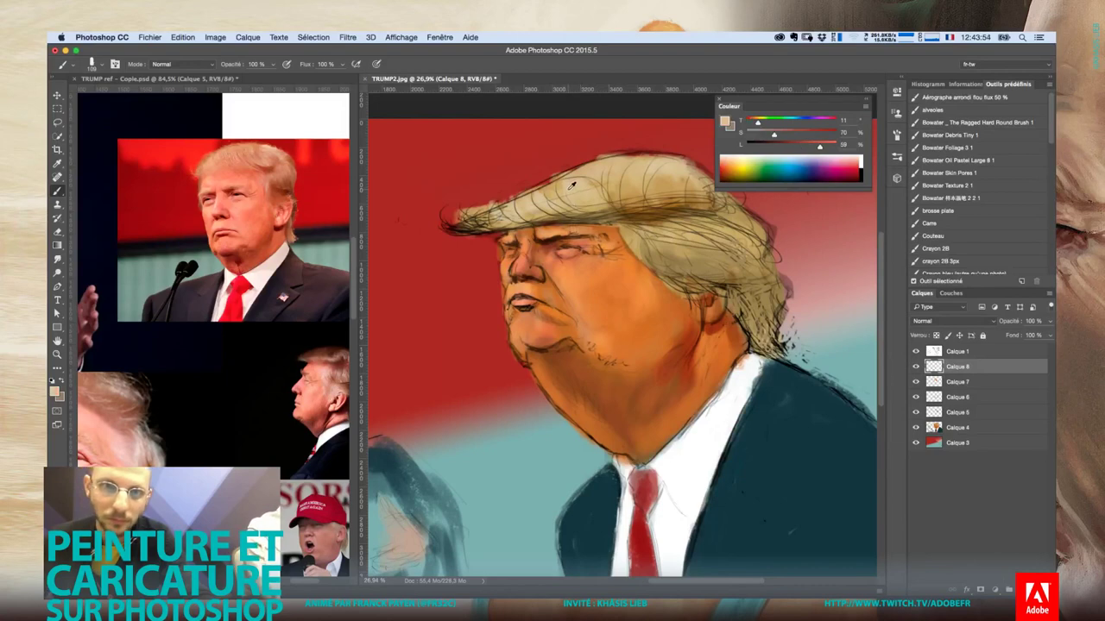
{"action": "left_click", "coordinate": [637, 191], "text": "alt"}
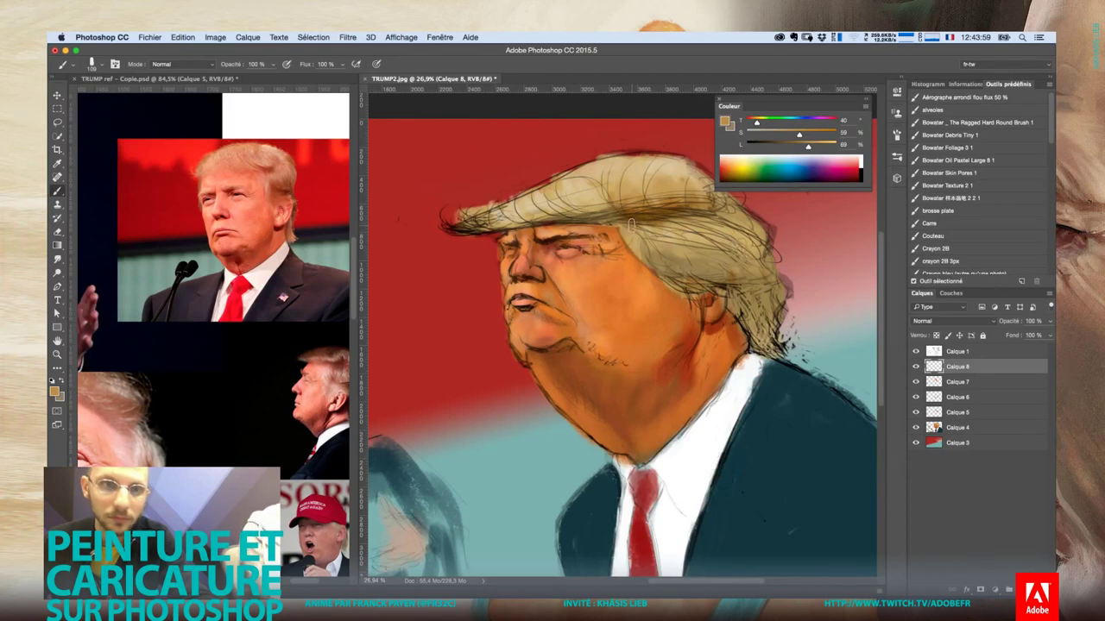
{"action": "left_click", "coordinate": [633, 232], "text": "alt"}
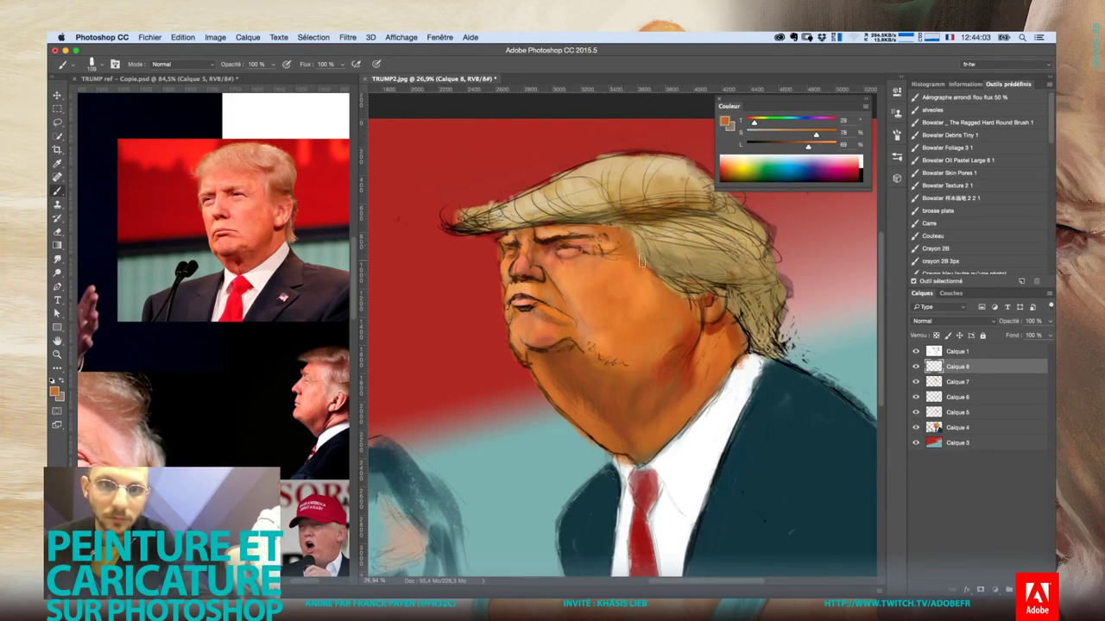
{"action": "left_click", "coordinate": [601, 251], "text": "alt"}
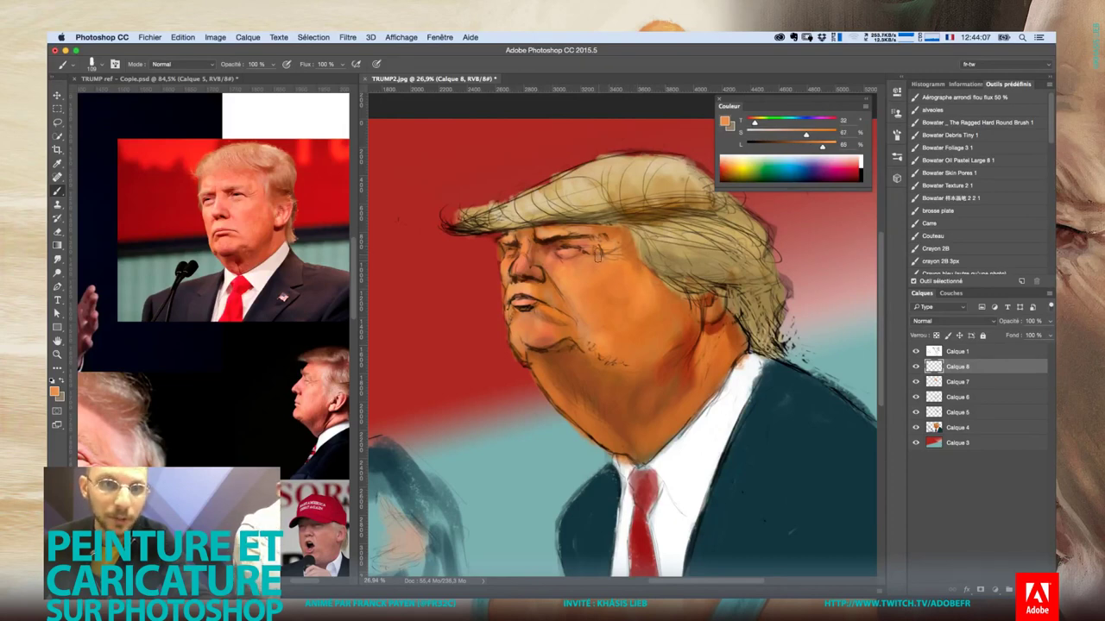
Resize the brush for the cheek, first shrinking it, then enlarging it
{"action": "right_click", "coordinate": [590, 257]}
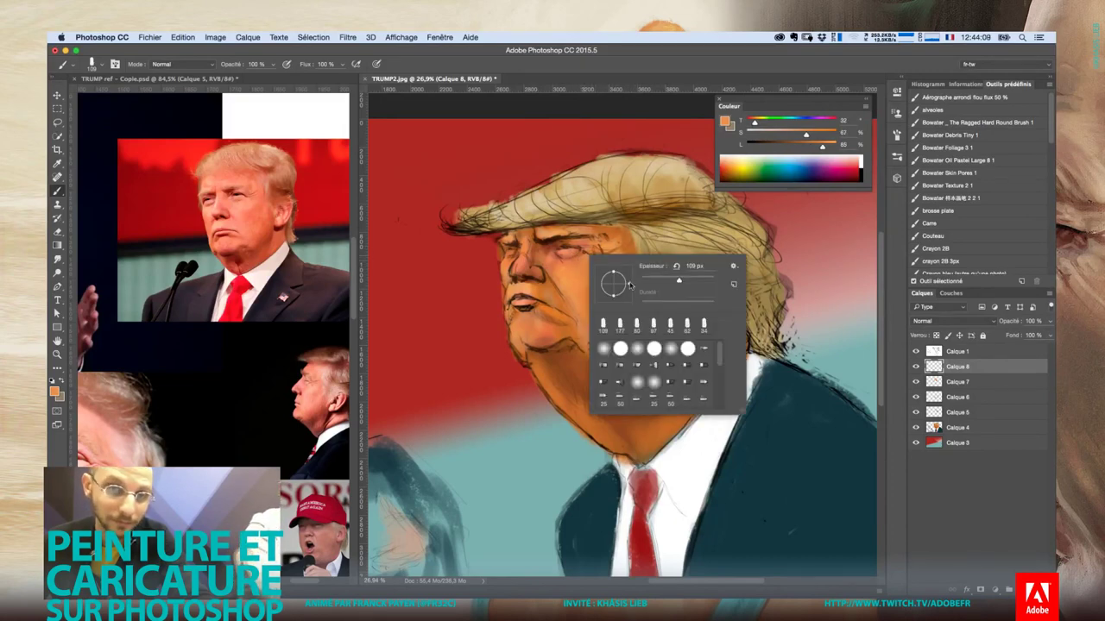
{"action": "left_click_drag", "start_coordinate": [678, 281], "coordinate": [662, 281]}
{"action": "left_click", "coordinate": [585, 256]}
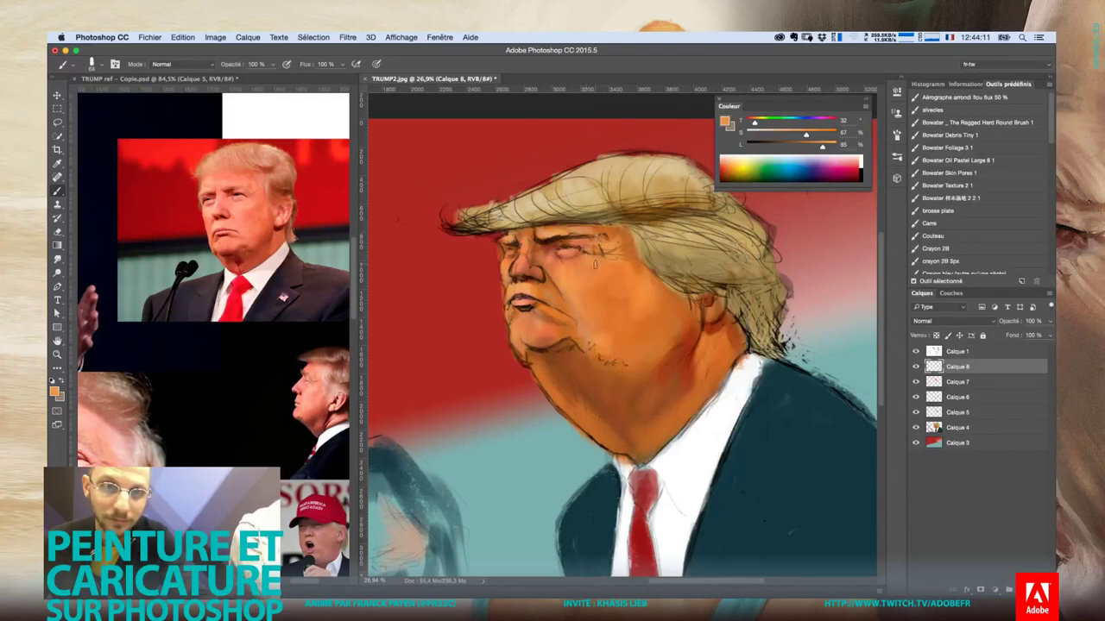
{"action": "right_click", "coordinate": [657, 282]}
{"action": "left_click", "coordinate": [648, 278]}
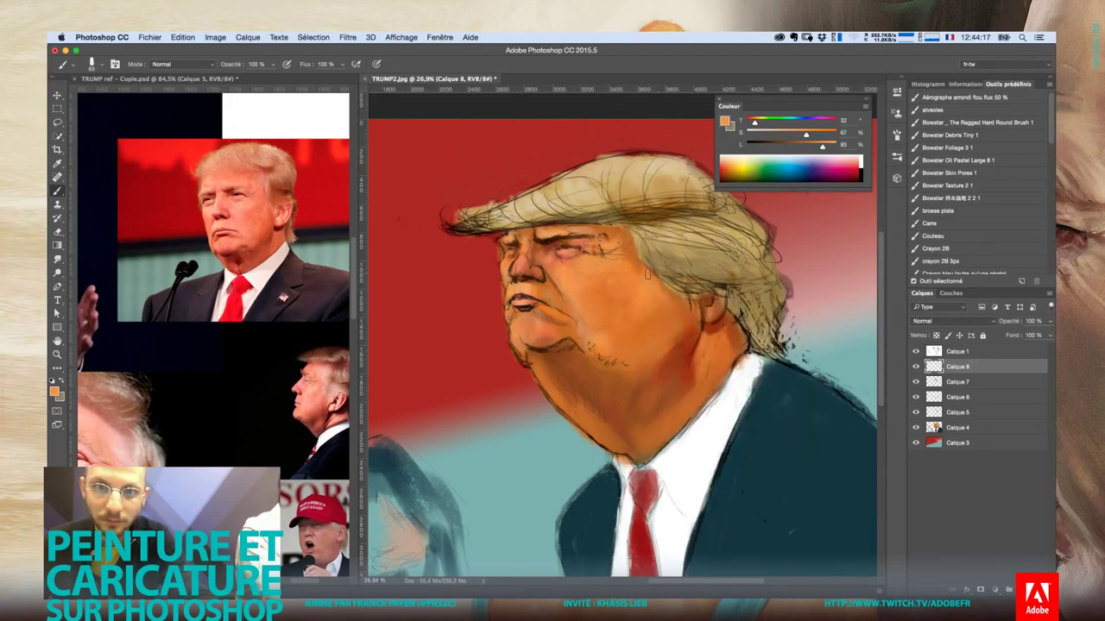
{"action": "right_click", "coordinate": [677, 294]}
{"action": "key", "text": "Return"}
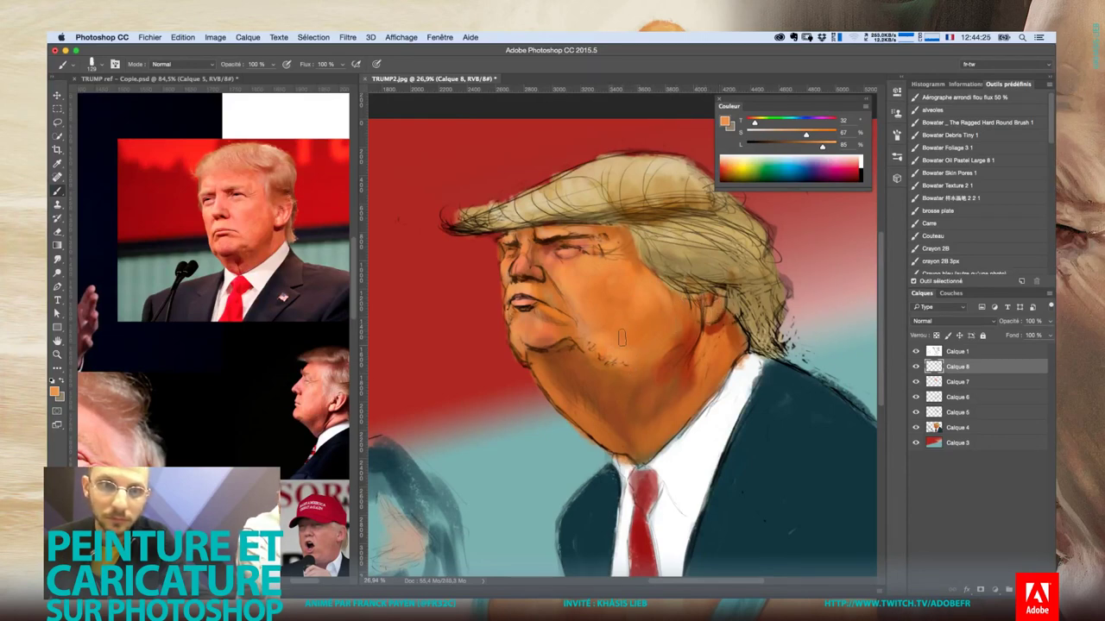
Paint the cheek with sampled skin colours, then zoom out and back in on the face
{"action": "left_click", "coordinate": [609, 332], "text": "alt"}
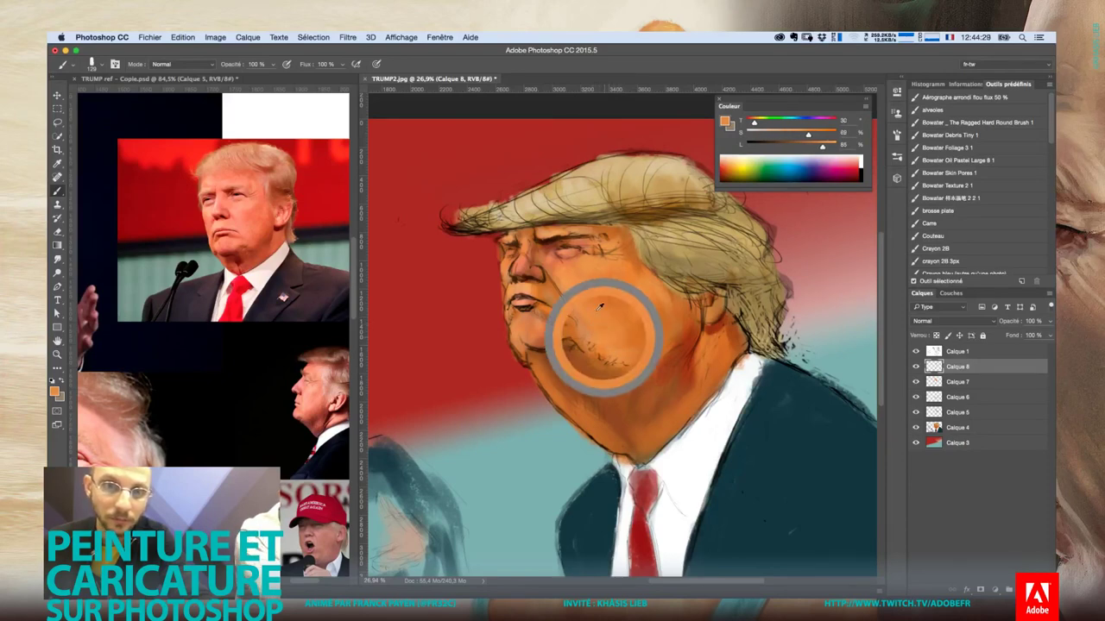
{"action": "left_click", "coordinate": [598, 337], "text": "alt"}
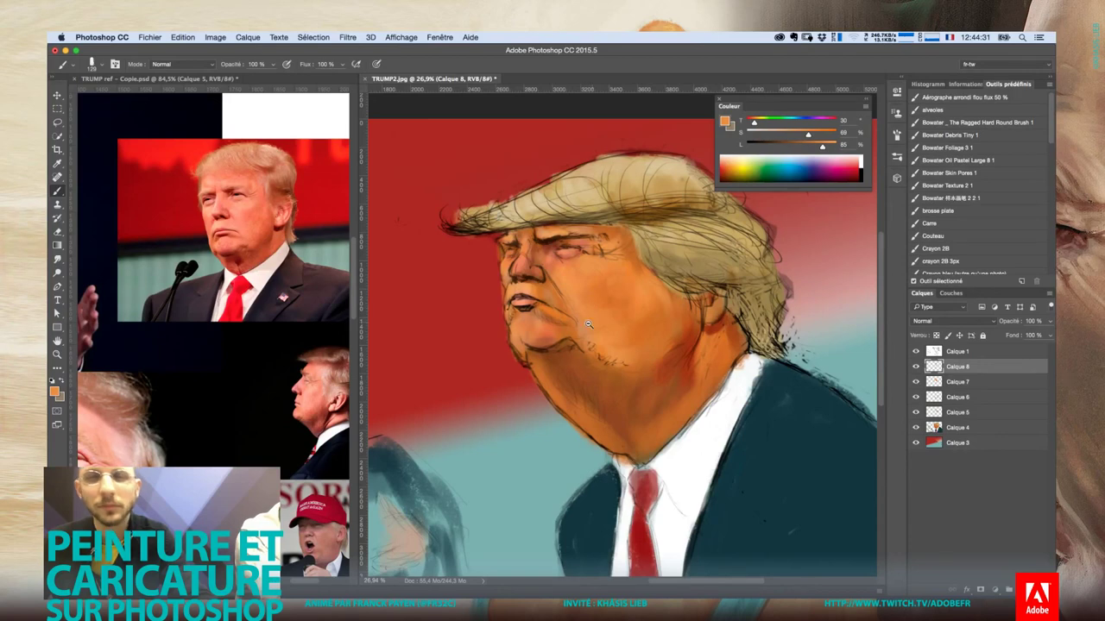
{"action": "key", "text": "ctrl+minus"}
{"action": "key", "text": "ctrl+minus"}
{"action": "key", "text": "ctrl+minus"}
{"action": "mouse_move", "coordinate": [530, 343]}
{"action": "left_mouse_down"}
{"action": "mouse_move", "coordinate": [663, 281]}
{"action": "mouse_move", "coordinate": [580, 298]}
{"action": "mouse_move", "coordinate": [595, 299]}
{"action": "left_mouse_up"}
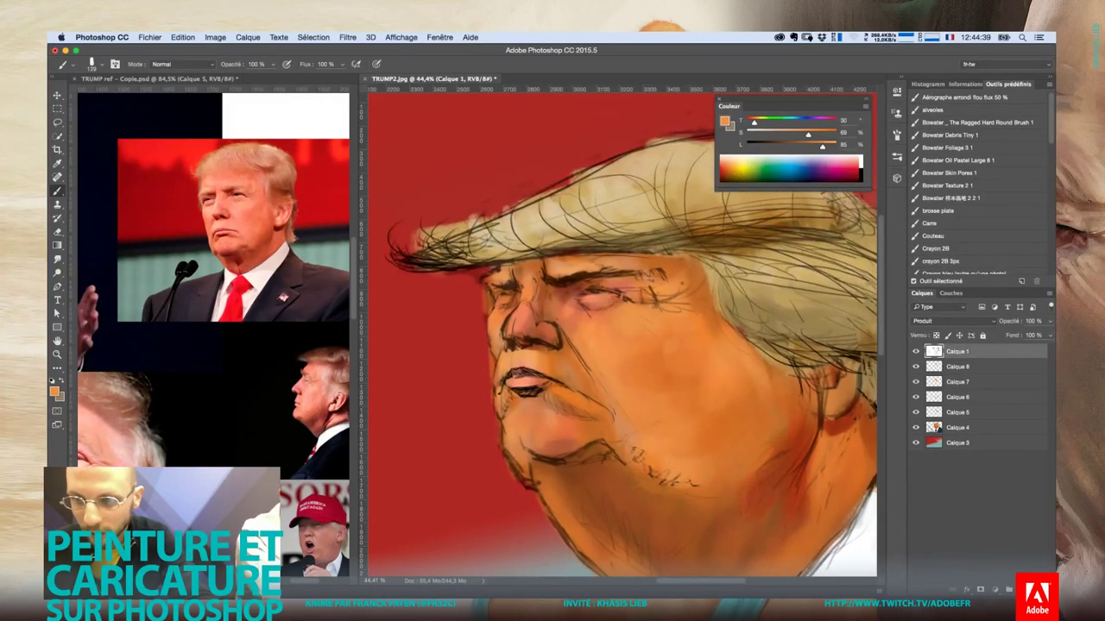
Enlarge the reference photo on the face, then return to the caricature
{"action": "left_click", "coordinate": [231, 168]}
{"action": "mouse_move", "coordinate": [231, 169]}
{"action": "left_mouse_down"}
{"action": "mouse_move", "coordinate": [228, 251]}
{"action": "mouse_move", "coordinate": [236, 244]}
{"action": "left_mouse_up"}
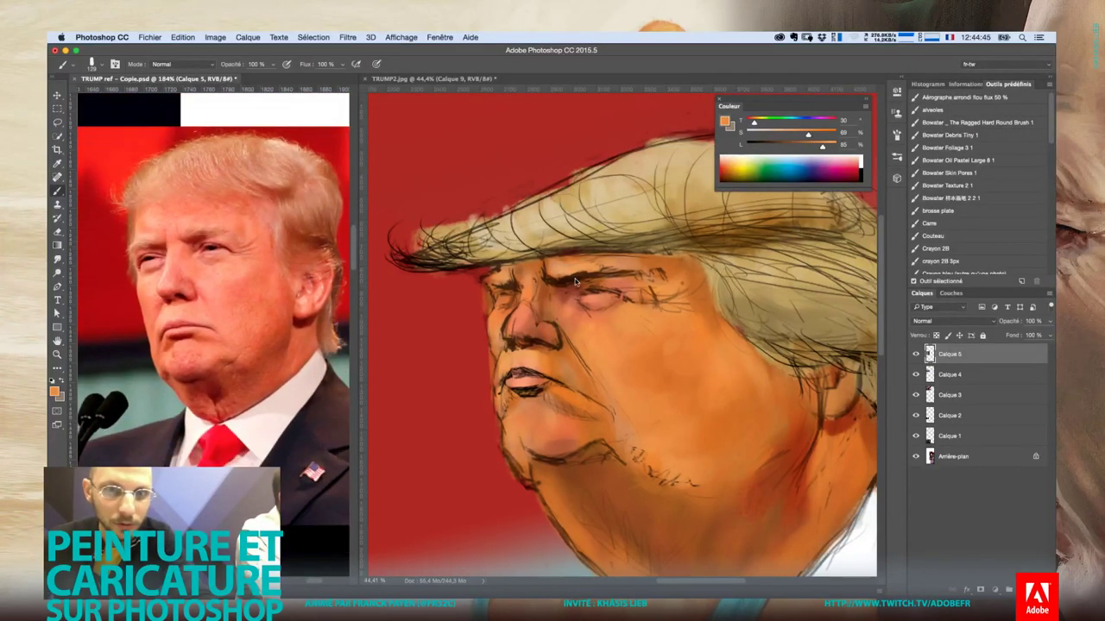
{"action": "left_click", "coordinate": [576, 281]}
Paint light, less saturated pink skin over the eye area
{"action": "right_click", "coordinate": [568, 315]}
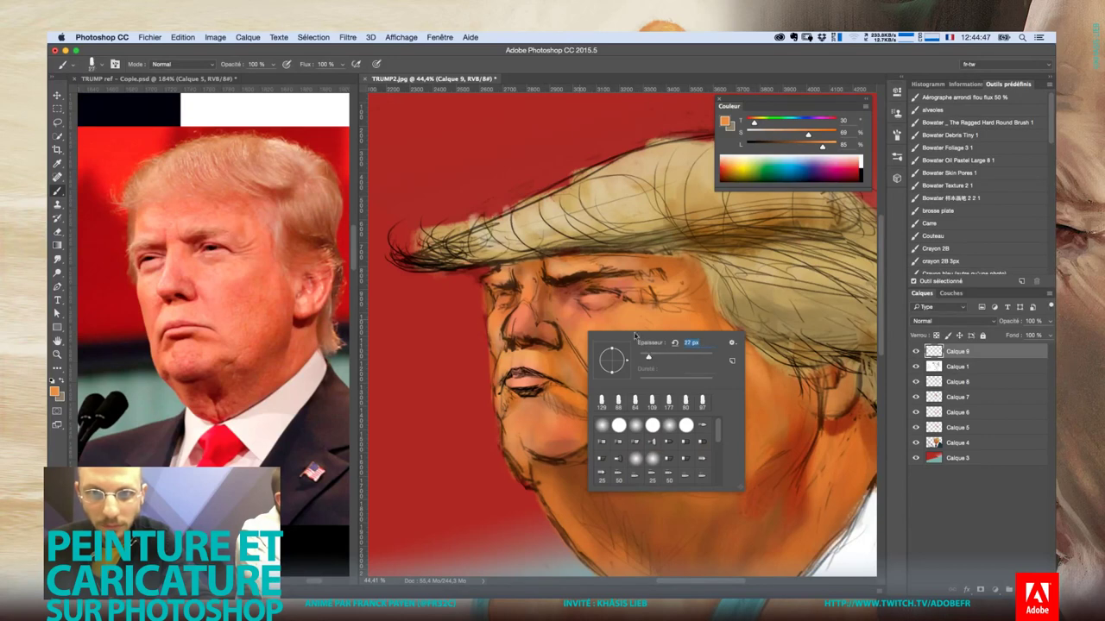
{"action": "left_click", "coordinate": [596, 296], "text": "alt"}
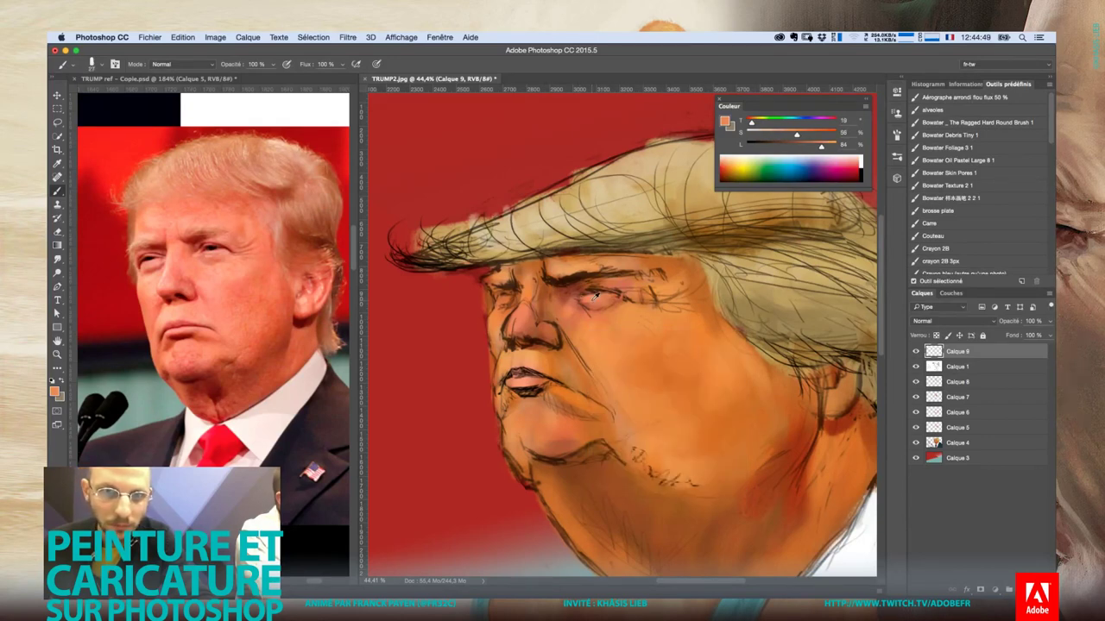
{"action": "left_click_drag", "start_coordinate": [593, 295], "coordinate": [618, 298]}
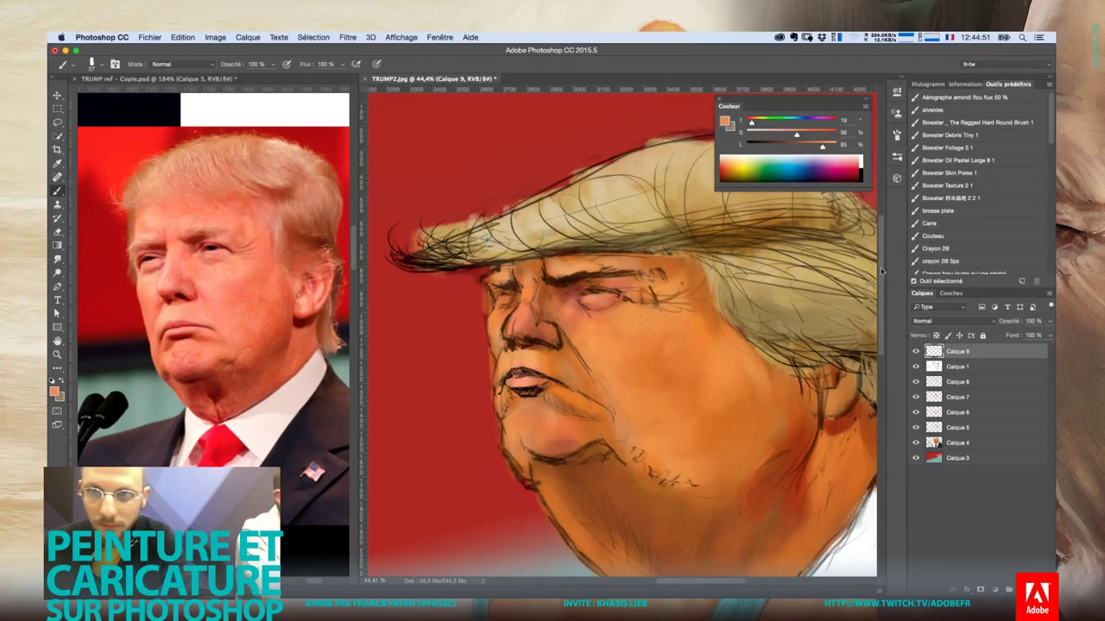
{"action": "left_click_drag", "start_coordinate": [795, 136], "coordinate": [779, 136]}
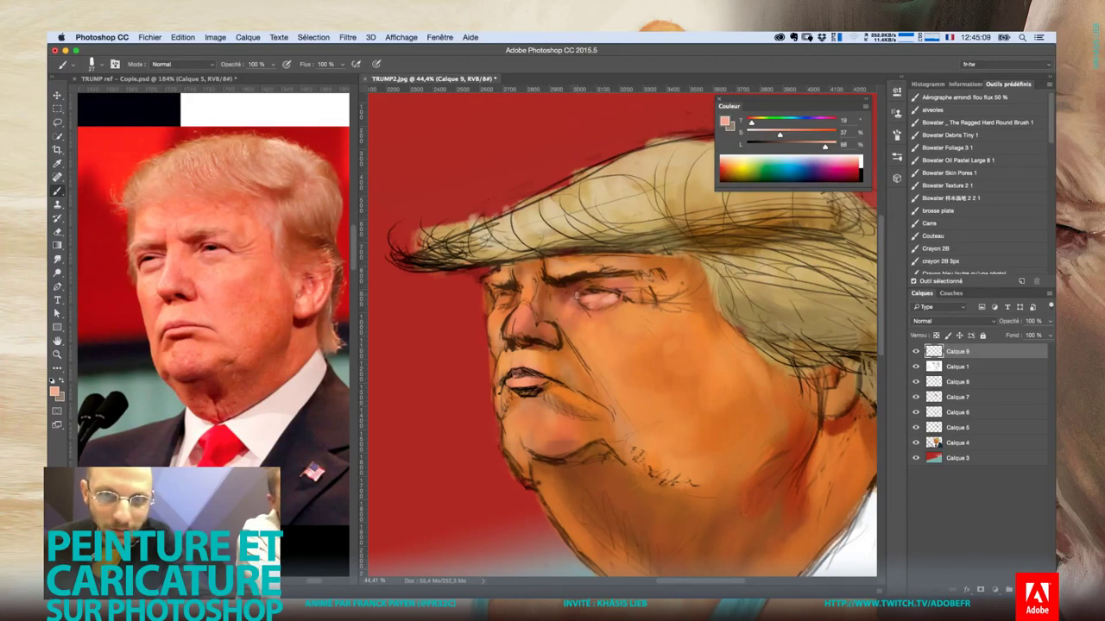
{"action": "right_click", "coordinate": [577, 295]}
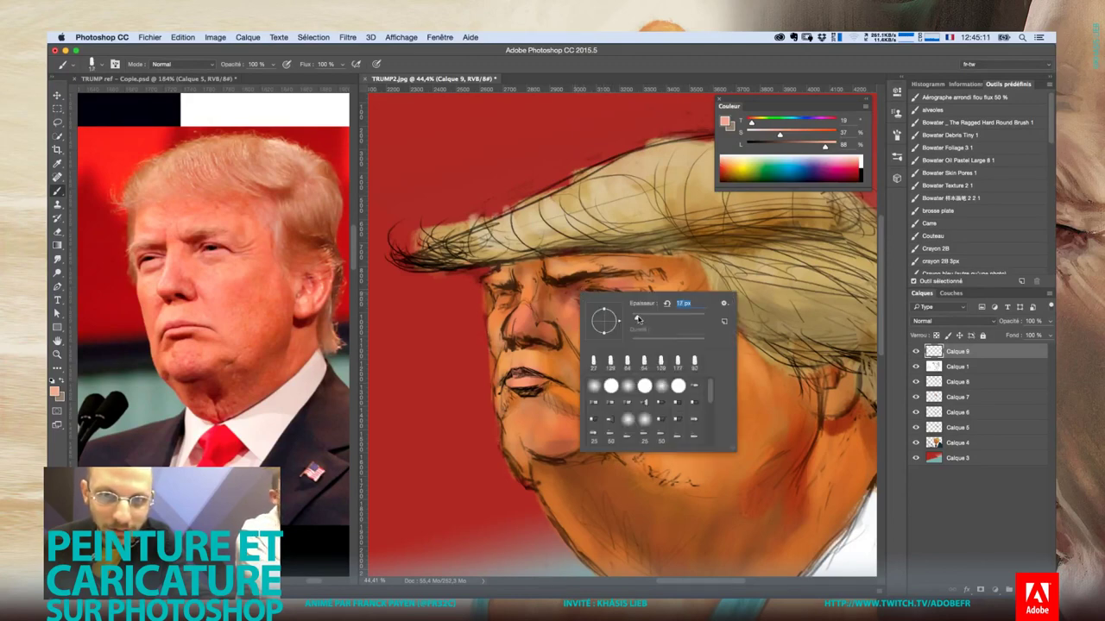
{"action": "key", "text": "Return"}
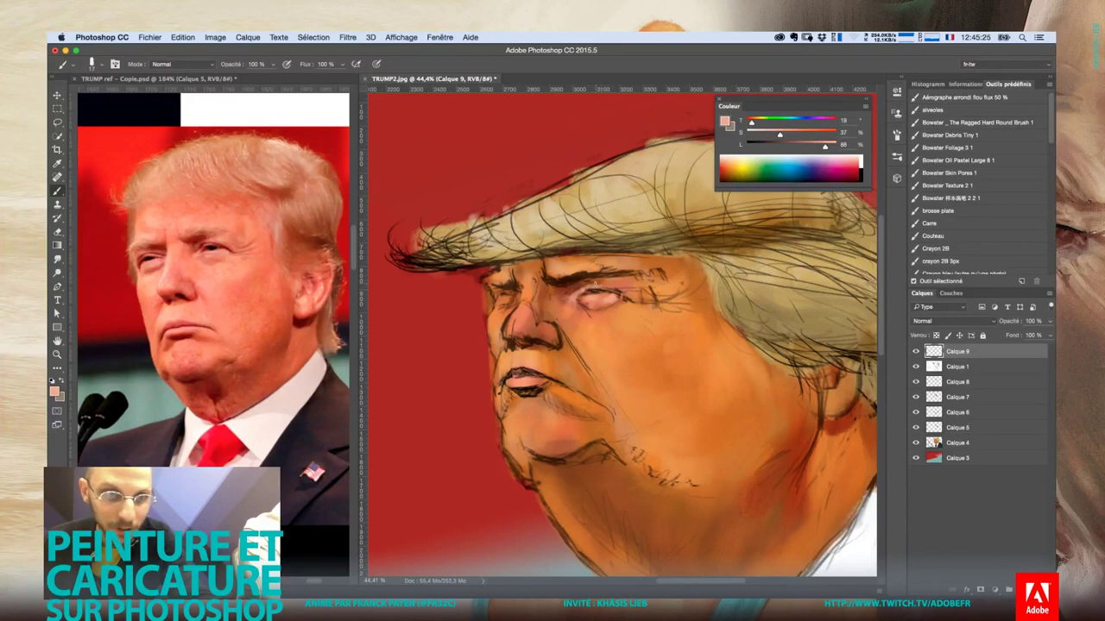
With an 87 px brush, sample orange skin and dark reddish-brown from the eye crease
{"action": "left_click", "coordinate": [608, 333], "text": "alt"}
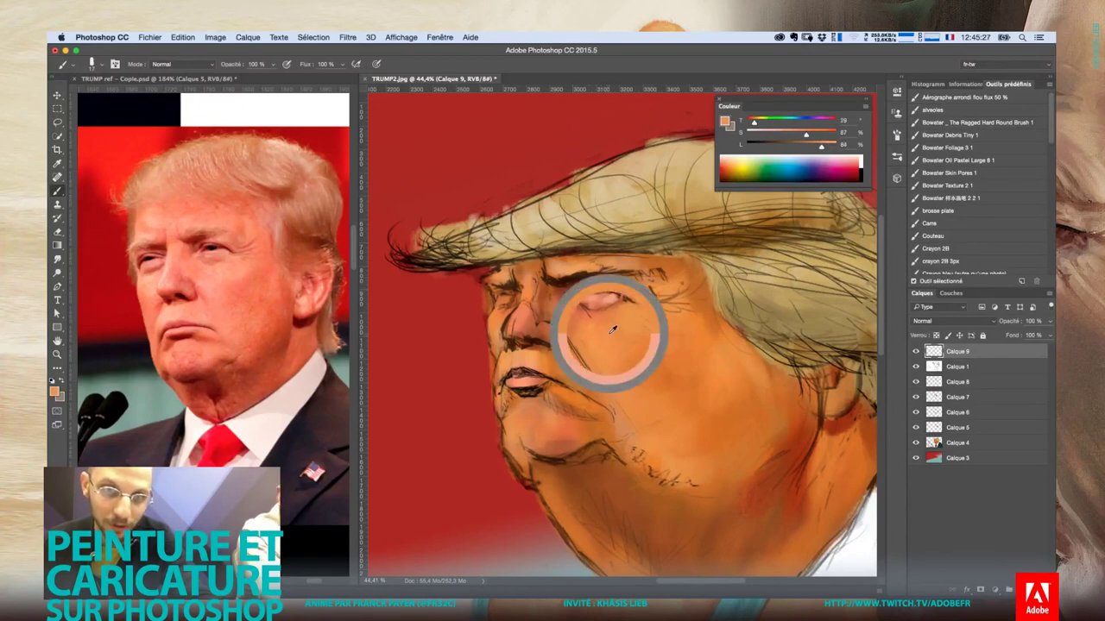
{"action": "right_click", "coordinate": [618, 321]}
{"action": "left_click_drag", "start_coordinate": [674, 345], "coordinate": [682, 345]}
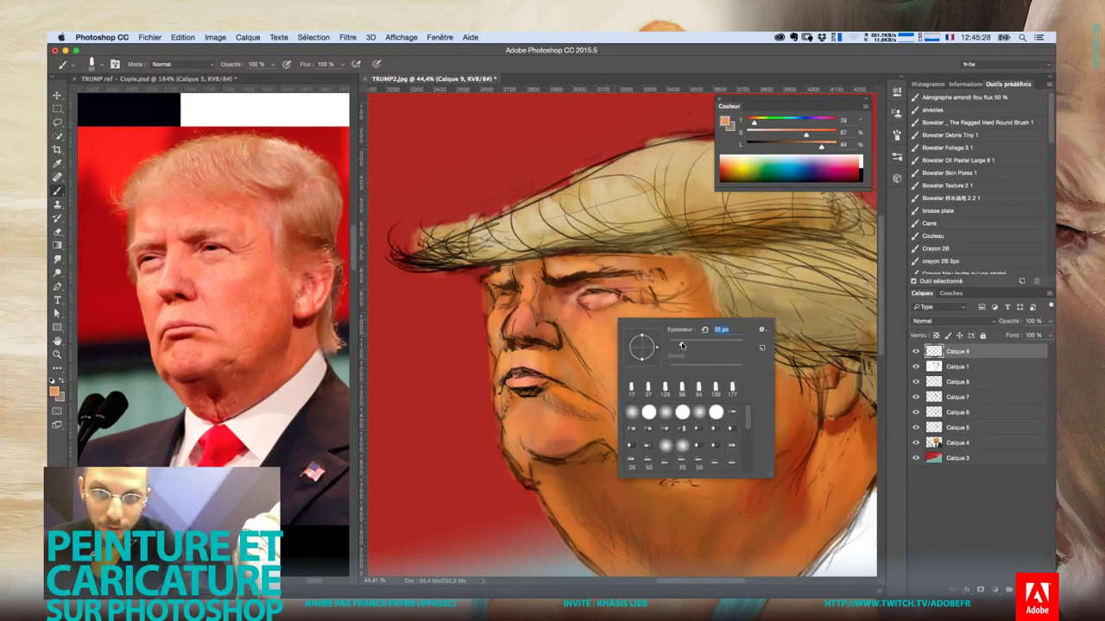
{"action": "left_click", "coordinate": [573, 290]}
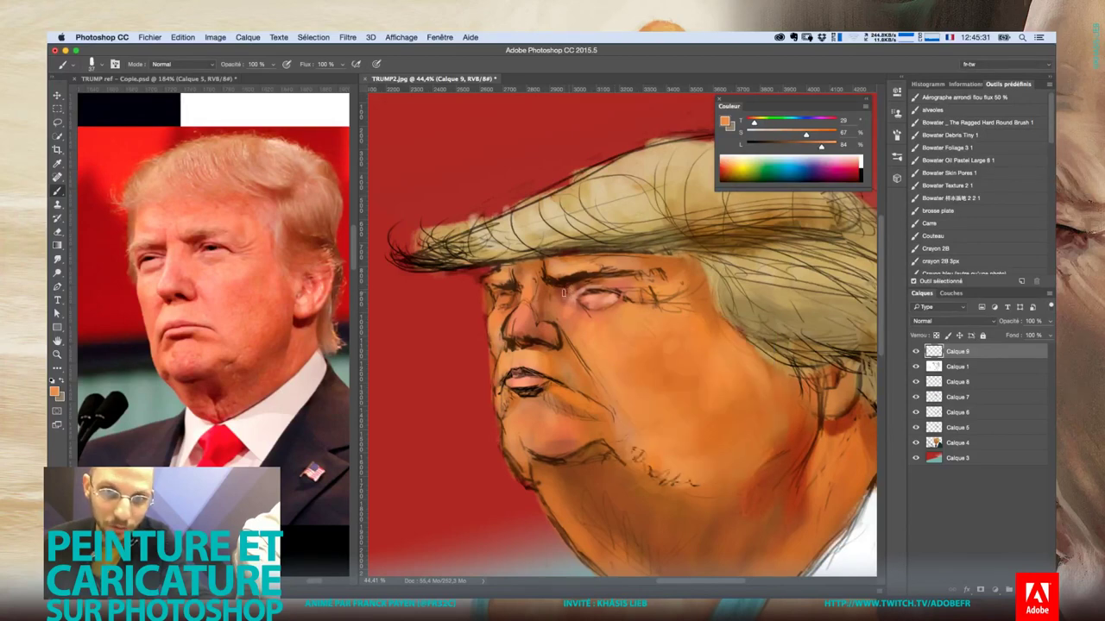
{"action": "left_click", "coordinate": [562, 291], "text": "alt"}
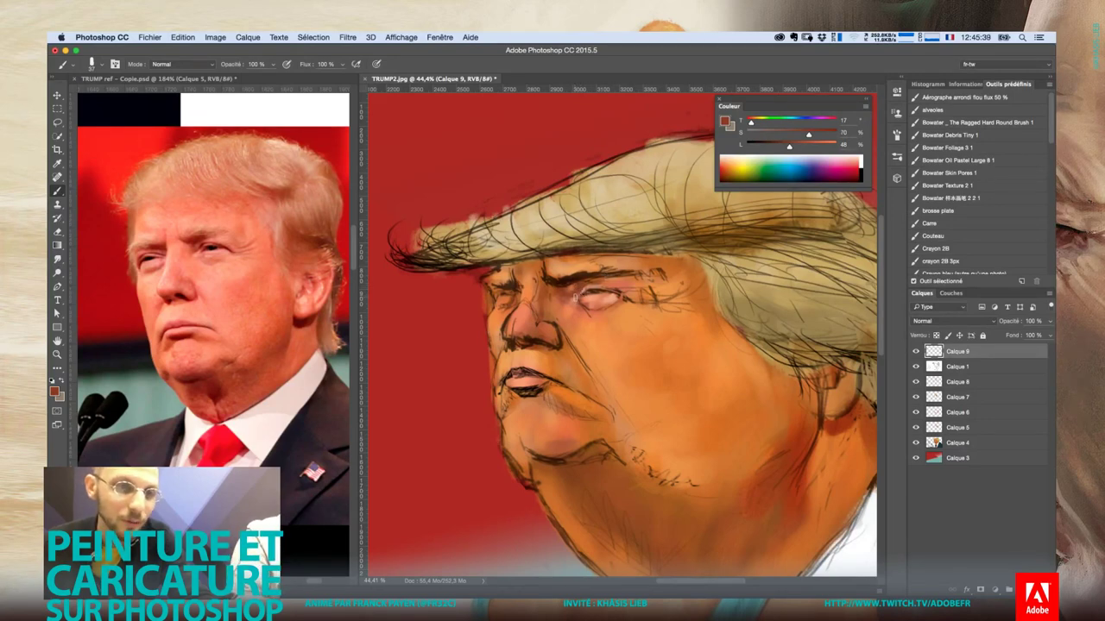
{"action": "right_click", "coordinate": [594, 298]}
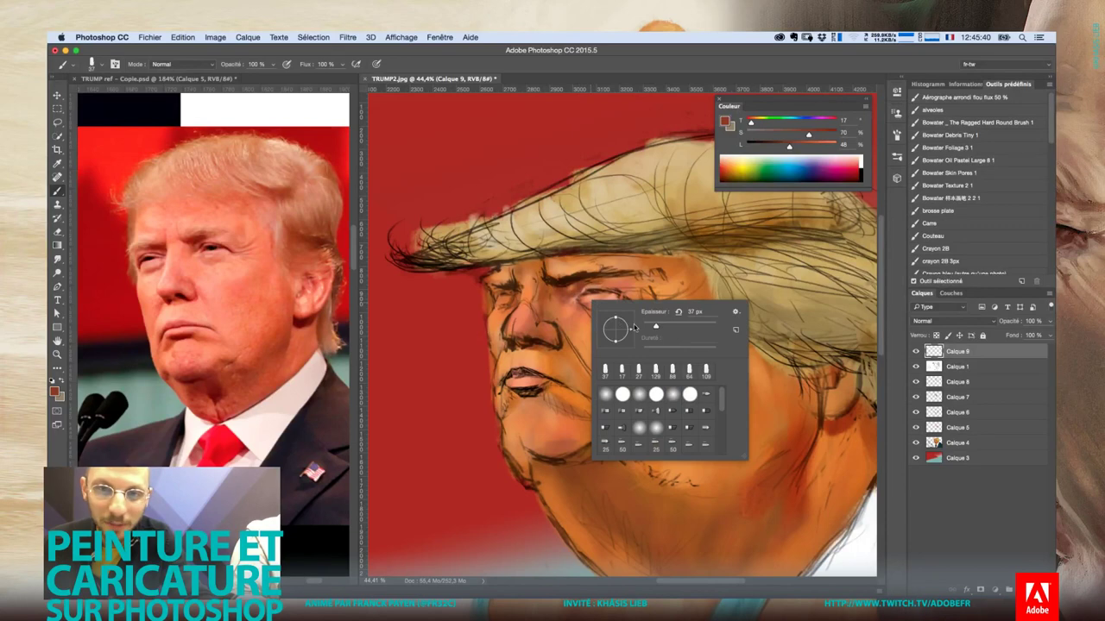
{"action": "left_click_drag", "start_coordinate": [652, 325], "coordinate": [647, 325]}
Paint darker crease lines around the eye, alternating dark brown and pinkish skin tones
{"action": "left_click", "coordinate": [569, 277], "text": "alt"}
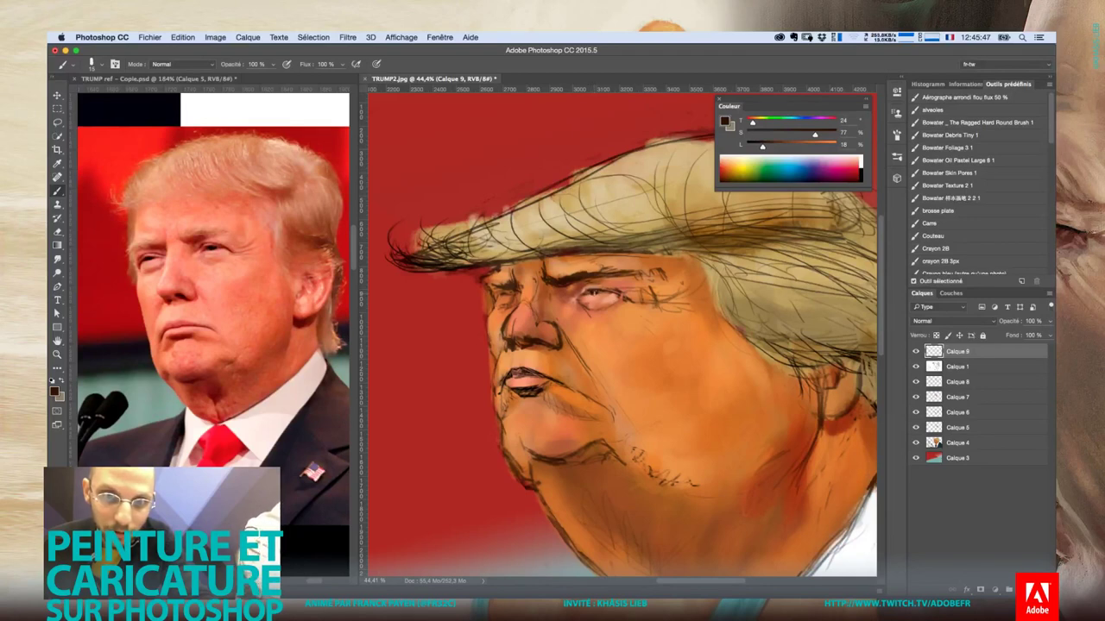
{"action": "left_click", "coordinate": [595, 294], "text": "alt"}
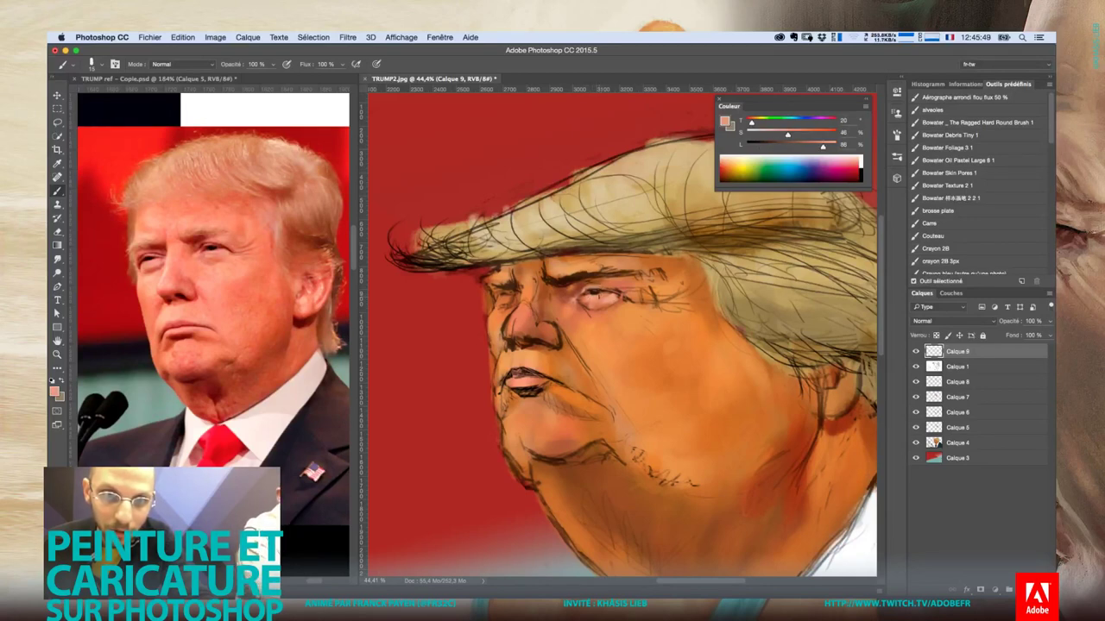
{"action": "left_click", "coordinate": [583, 309], "text": "alt"}
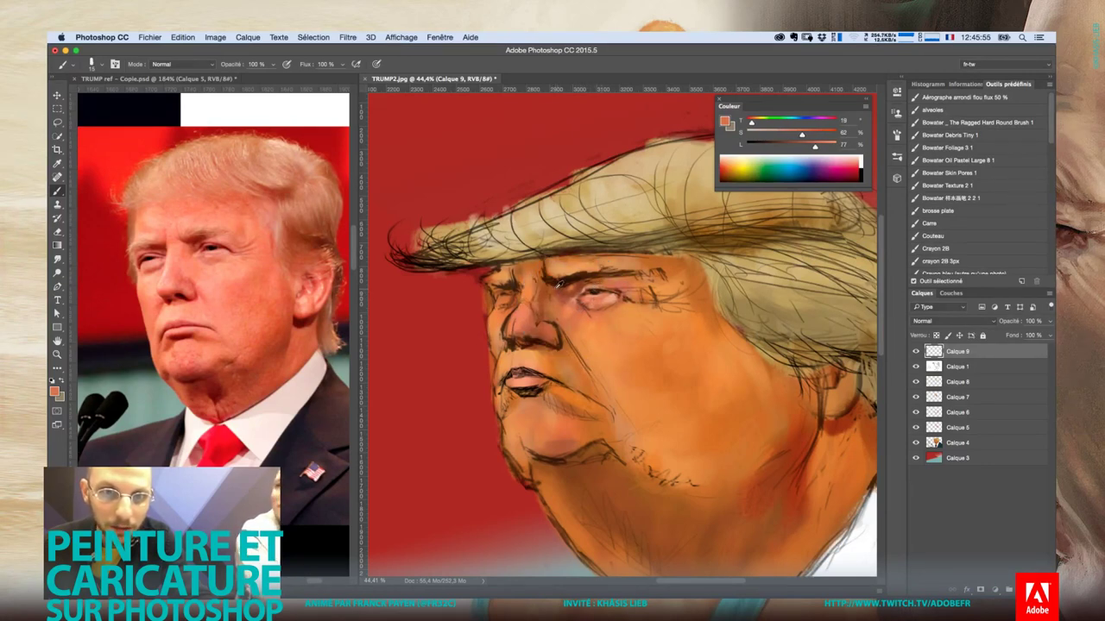
{"action": "left_click", "coordinate": [559, 291], "text": "alt"}
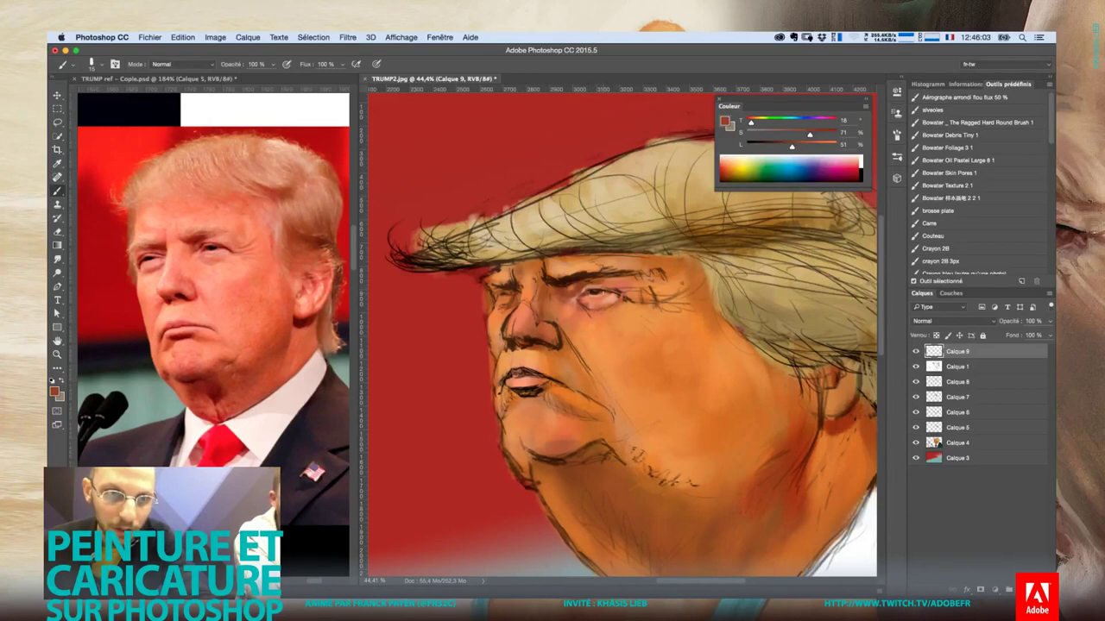
{"action": "left_click", "coordinate": [579, 288], "text": "alt"}
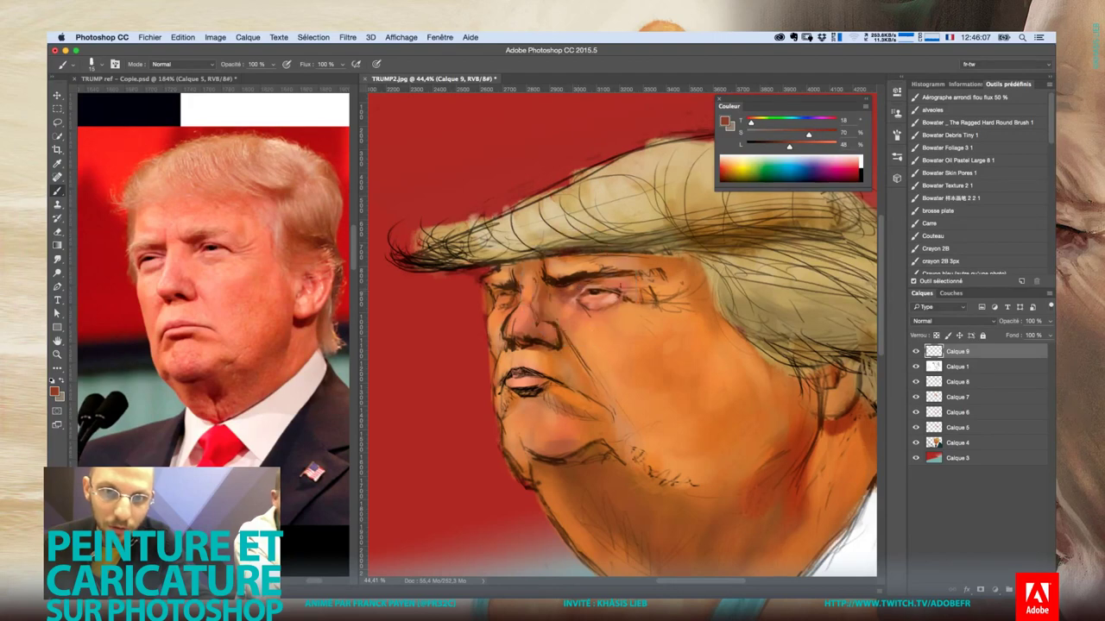
{"action": "left_click", "coordinate": [593, 291], "text": "alt"}
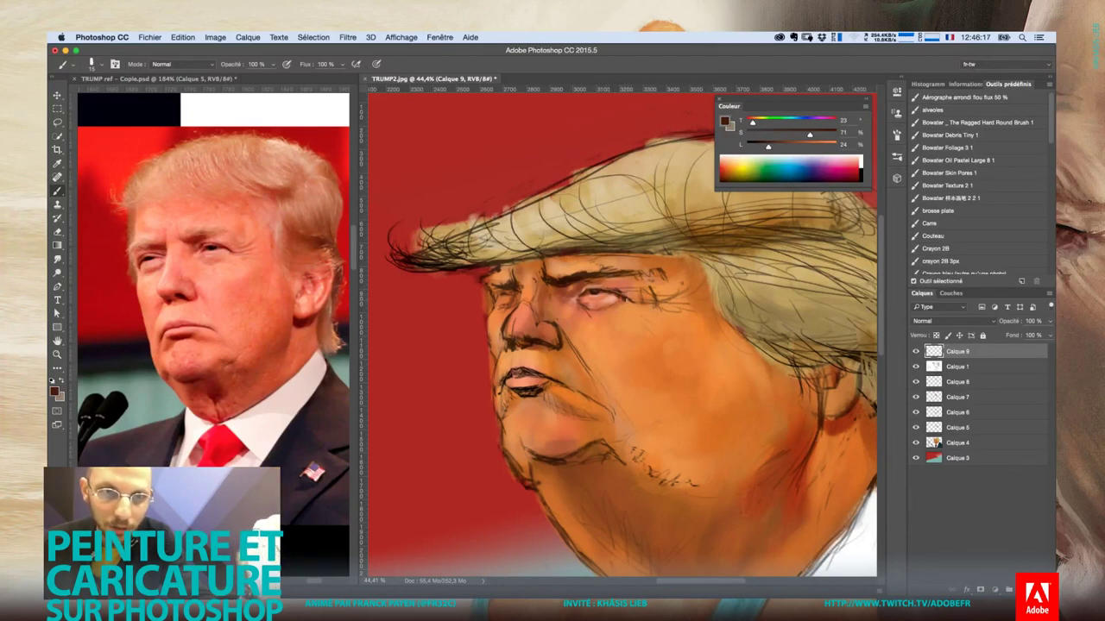
Lighten a spot beside the eye with salmon skin and set the brush to about 37 px
{"action": "left_click", "coordinate": [617, 281], "text": "alt"}
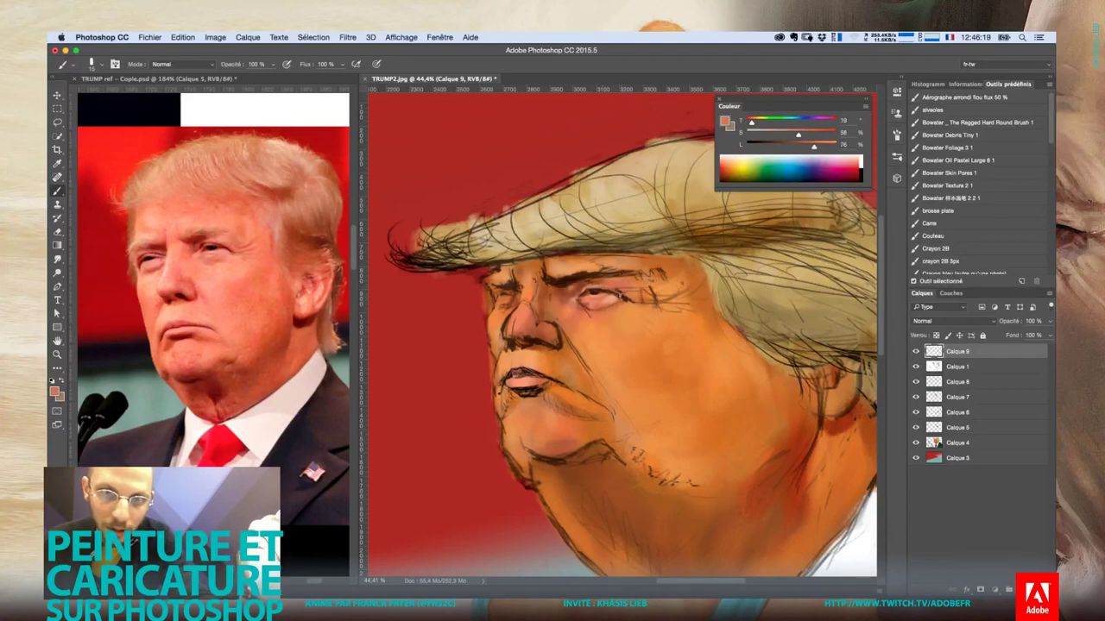
{"action": "left_click", "coordinate": [620, 295]}
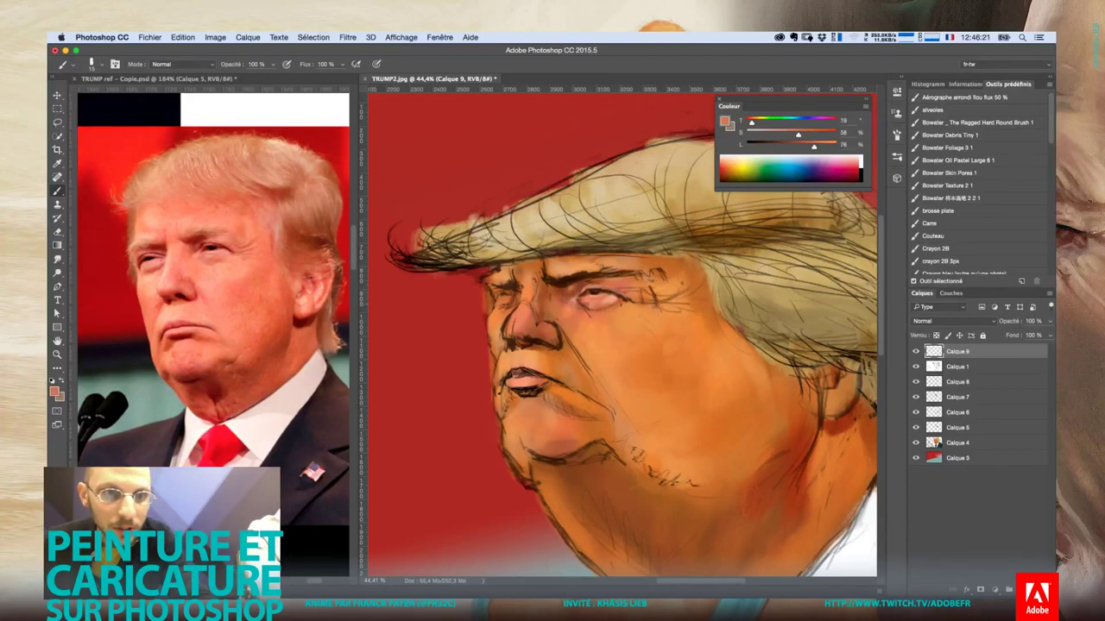
{"action": "right_click", "coordinate": [621, 297]}
{"action": "left_click_drag", "start_coordinate": [688, 328], "coordinate": [693, 328]}
{"action": "key", "text": "Return"}
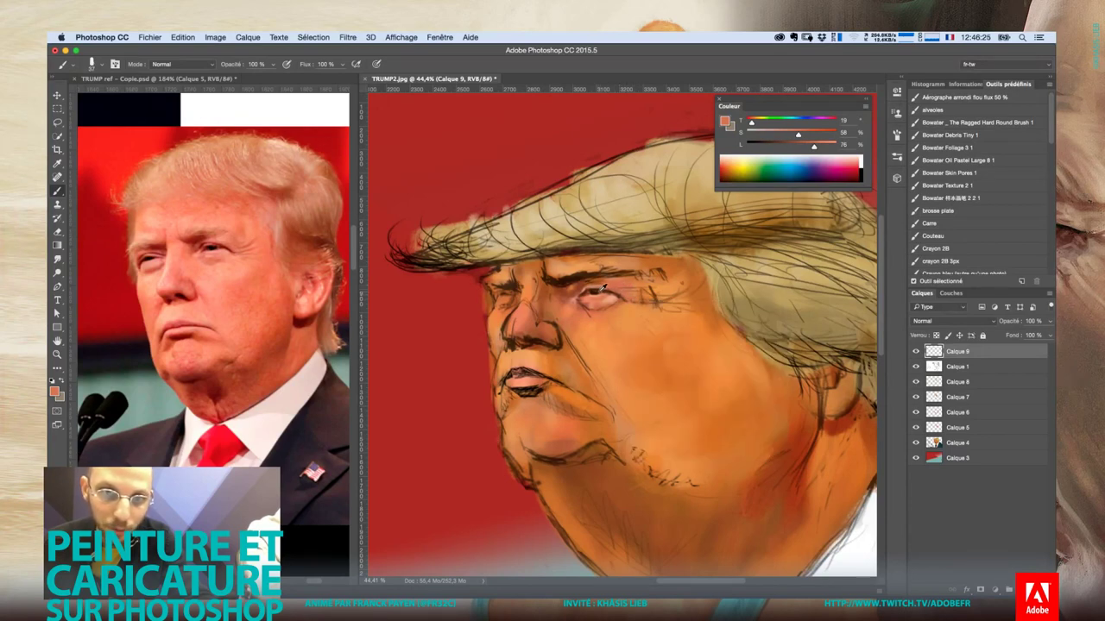
Sample alternating dark brown and salmon skin tones around the eye and cheek
{"action": "right_click", "coordinate": [600, 290]}
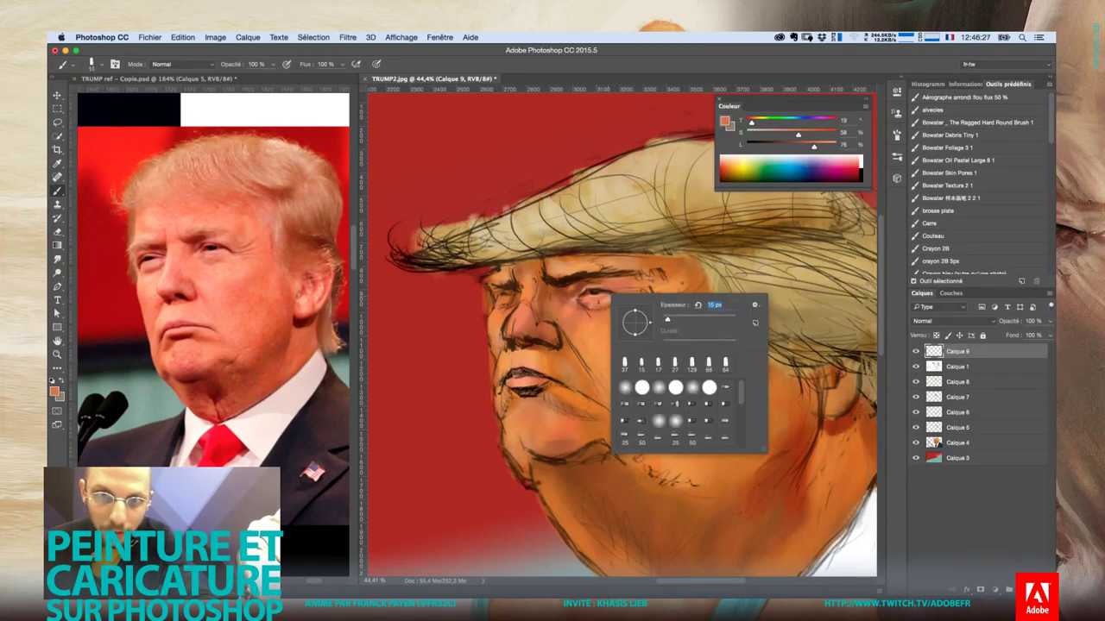
{"action": "left_click", "coordinate": [586, 292], "text": "alt"}
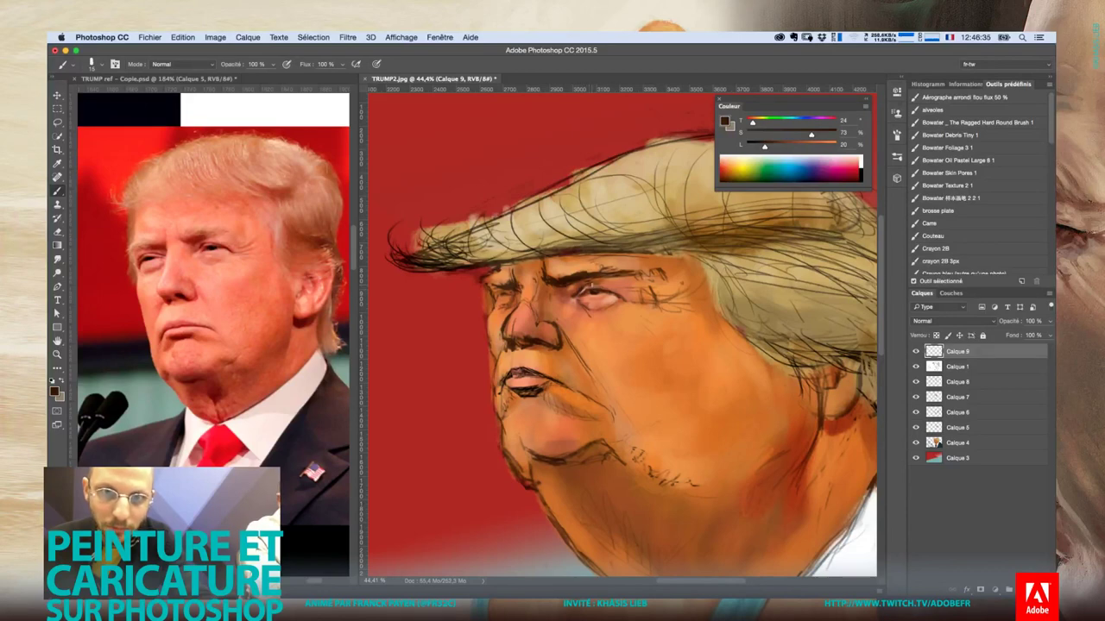
{"action": "left_click", "coordinate": [608, 301], "text": "alt"}
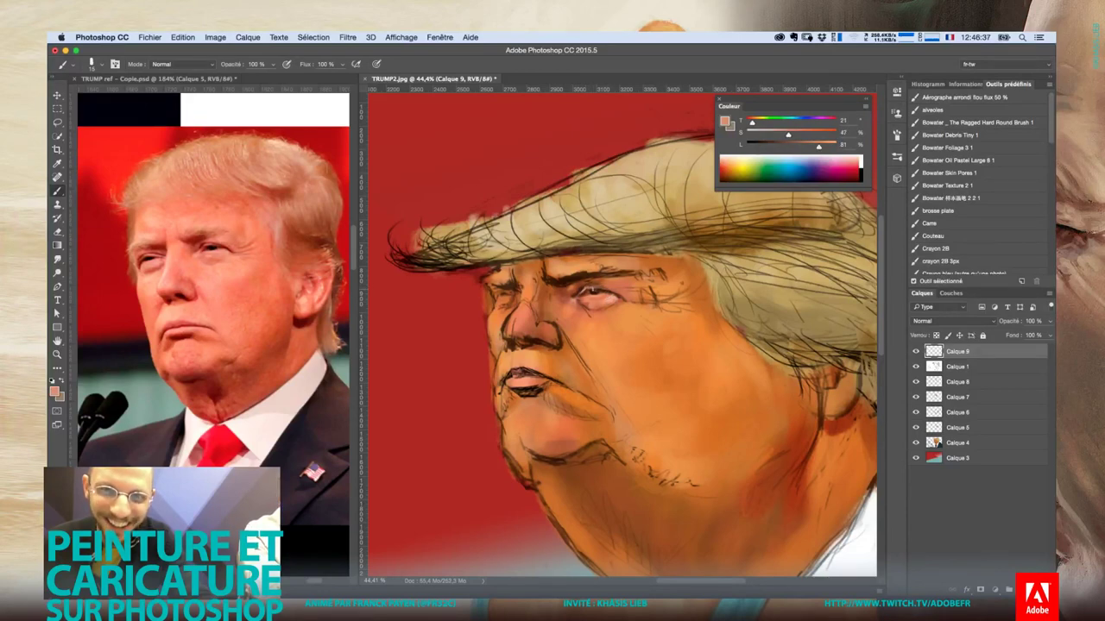
{"action": "left_click", "coordinate": [596, 294], "text": "alt"}
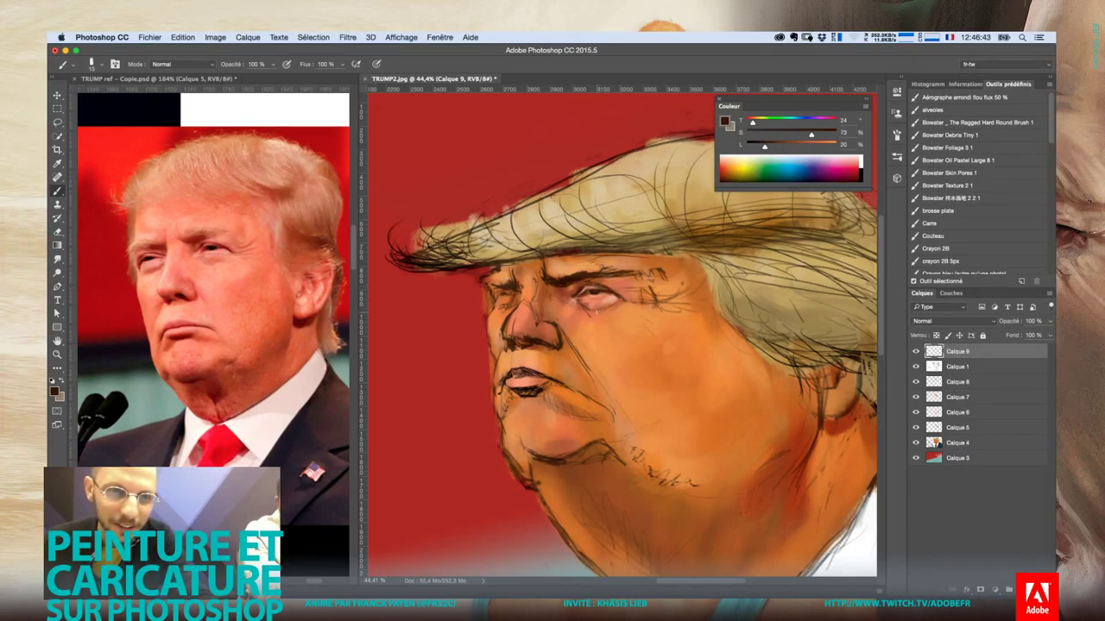
{"action": "left_click", "coordinate": [595, 304], "text": "alt"}
{"action": "left_click", "coordinate": [587, 305], "text": "alt"}
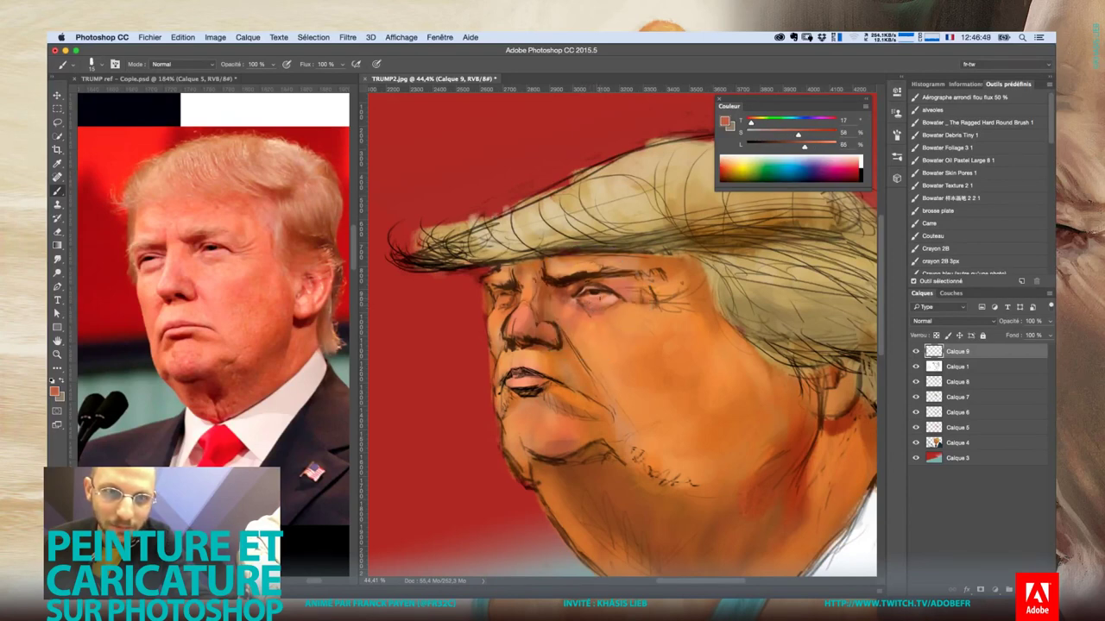
{"action": "right_click", "coordinate": [604, 307]}
{"action": "left_click", "coordinate": [598, 302], "text": "alt"}
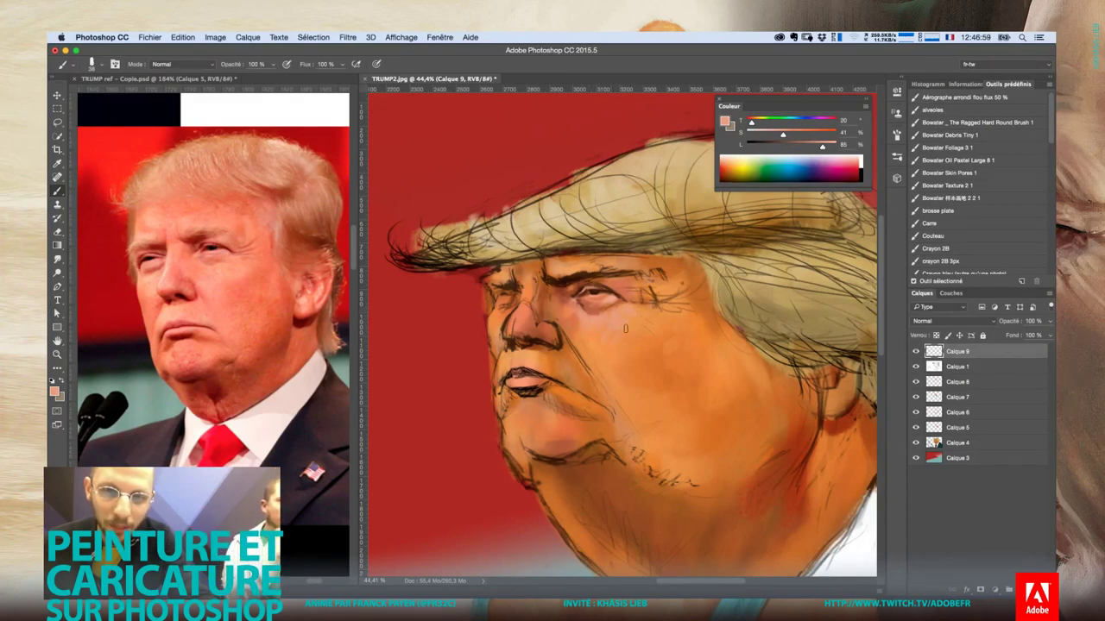
Pick a more orange skin tone and reduce the brush to 22 px
{"action": "right_click", "coordinate": [697, 350]}
{"action": "left_click", "coordinate": [603, 323], "text": "alt"}
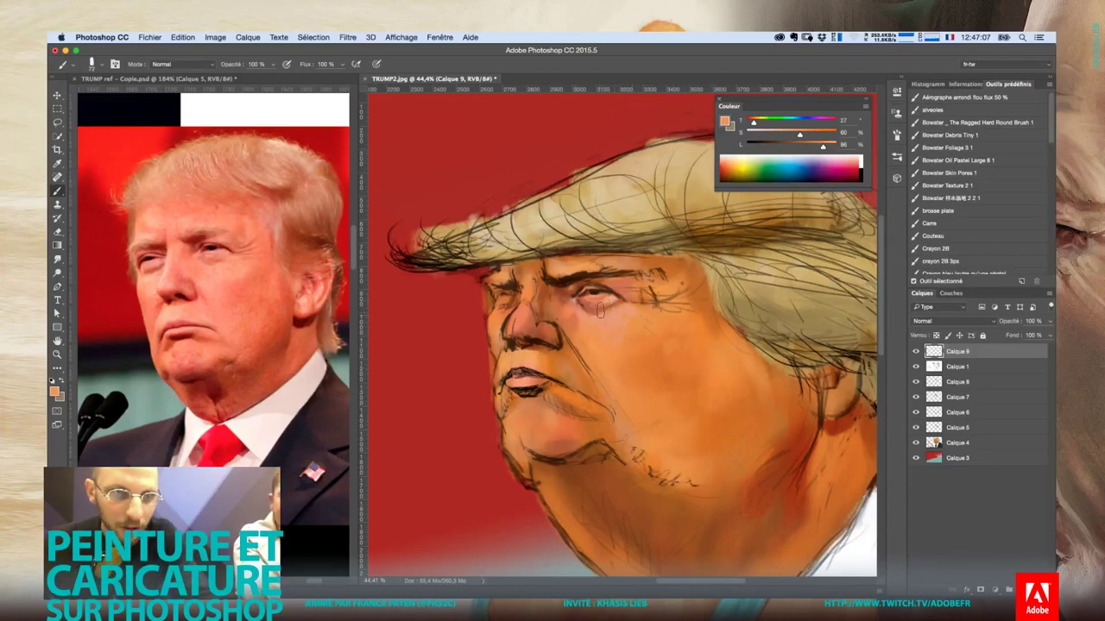
{"action": "right_click", "coordinate": [611, 304]}
{"action": "left_click", "coordinate": [672, 327]}
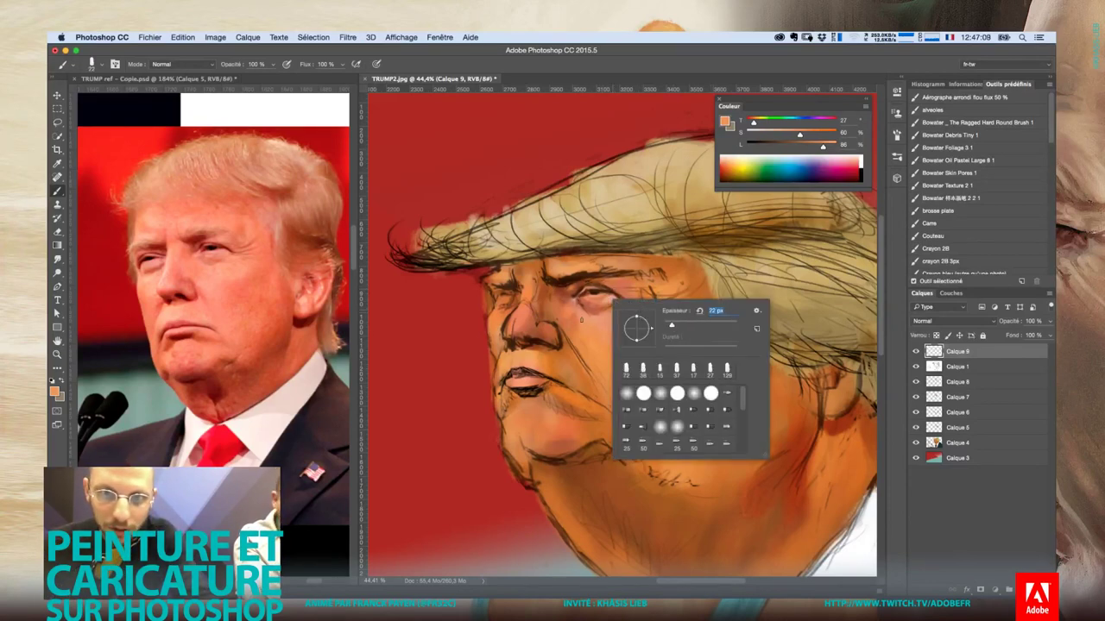
{"action": "left_click", "coordinate": [670, 326]}
{"action": "key", "text": "Return"}
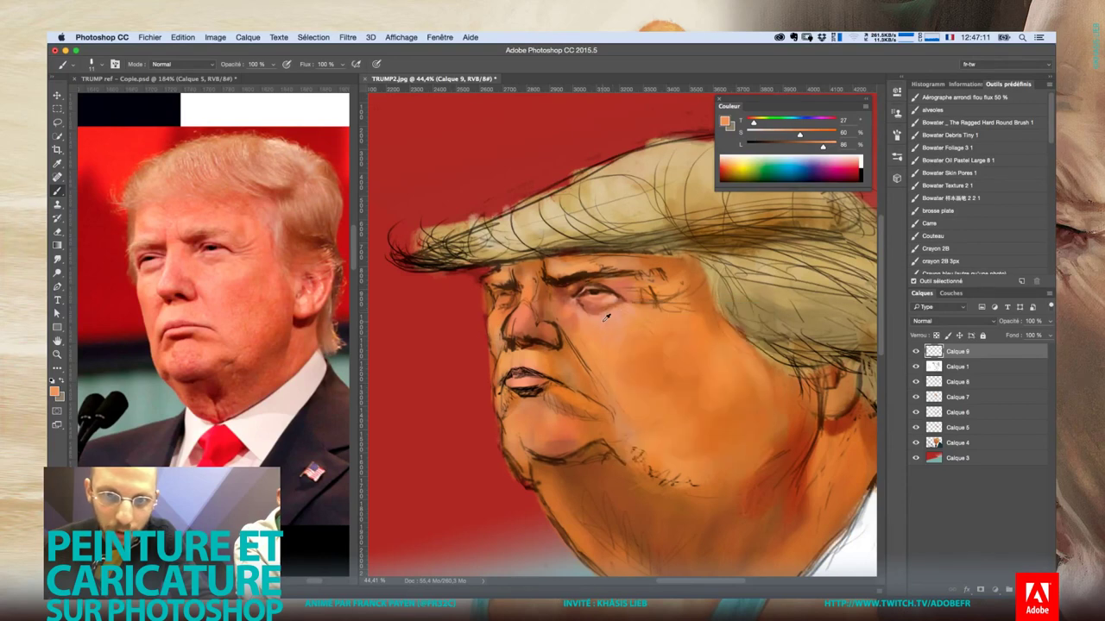
Repaint the skin under the eye with salmon, deeper and light pink tones
{"action": "left_click", "coordinate": [607, 317], "text": "alt"}
{"action": "left_click_drag", "start_coordinate": [611, 300], "coordinate": [595, 320]}
{"action": "left_click", "coordinate": [595, 318], "text": "alt"}
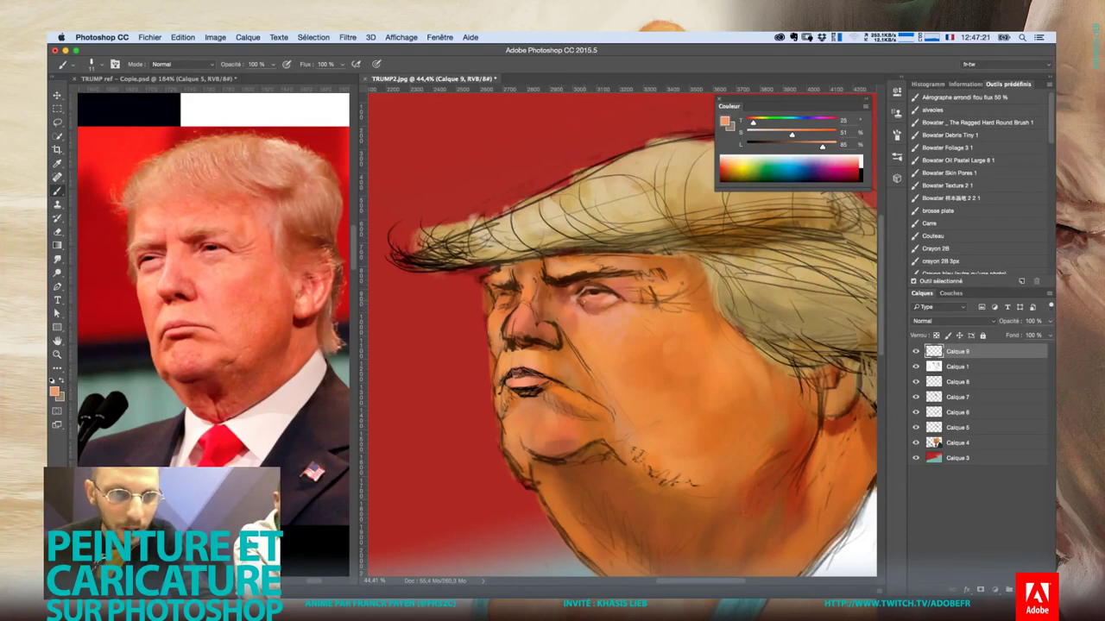
{"action": "left_click", "coordinate": [594, 300], "text": "alt"}
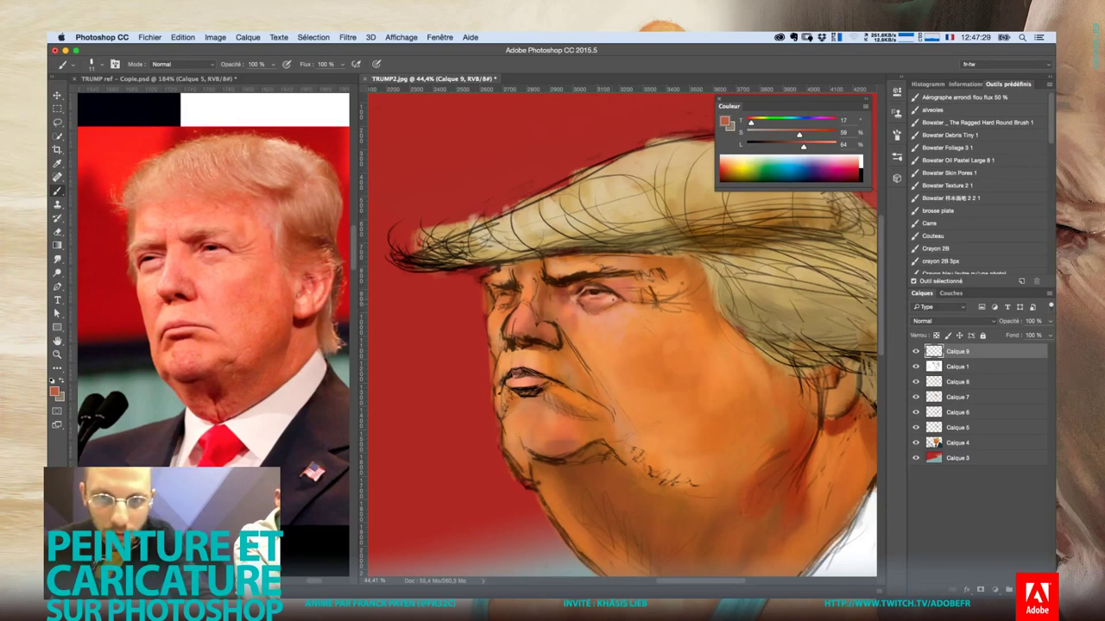
{"action": "left_click", "coordinate": [609, 298], "text": "alt"}
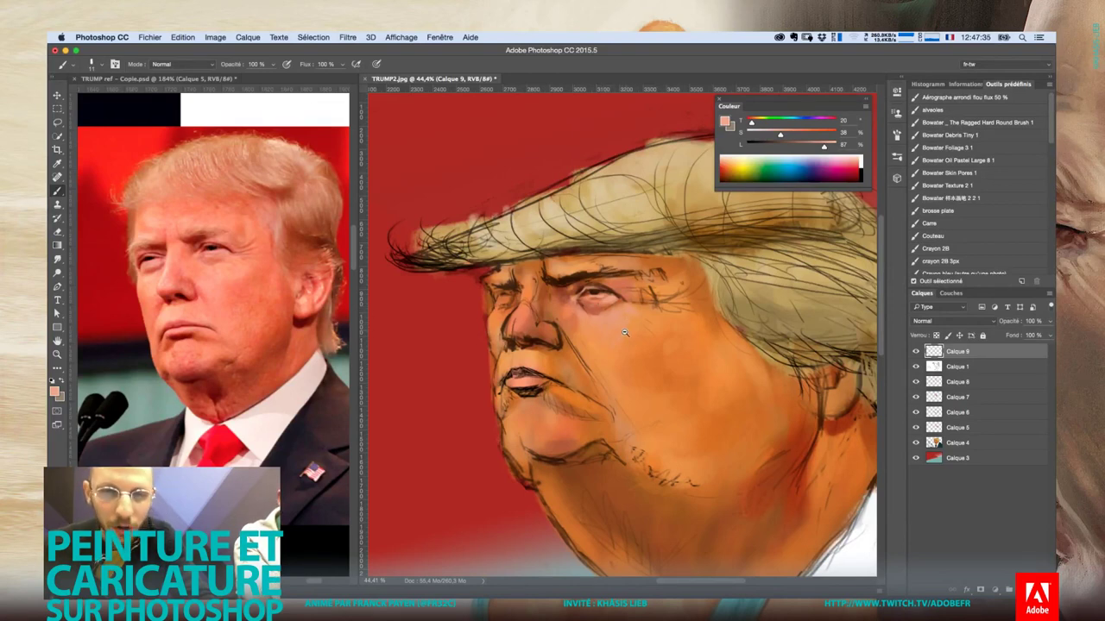
{"action": "left_click_drag", "start_coordinate": [624, 332], "coordinate": [568, 366]}
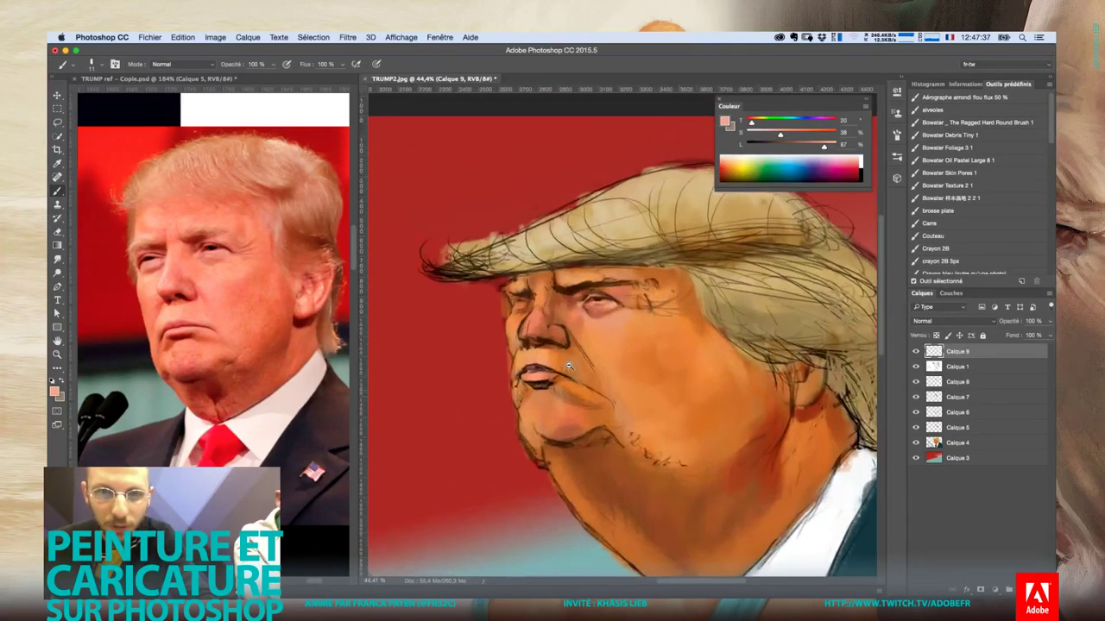
Zoom to 47% on the eye and set the brush size to 22 px
{"action": "scroll", "coordinate": [568, 366], "scroll_direction": "down", "scroll_amount": 2}
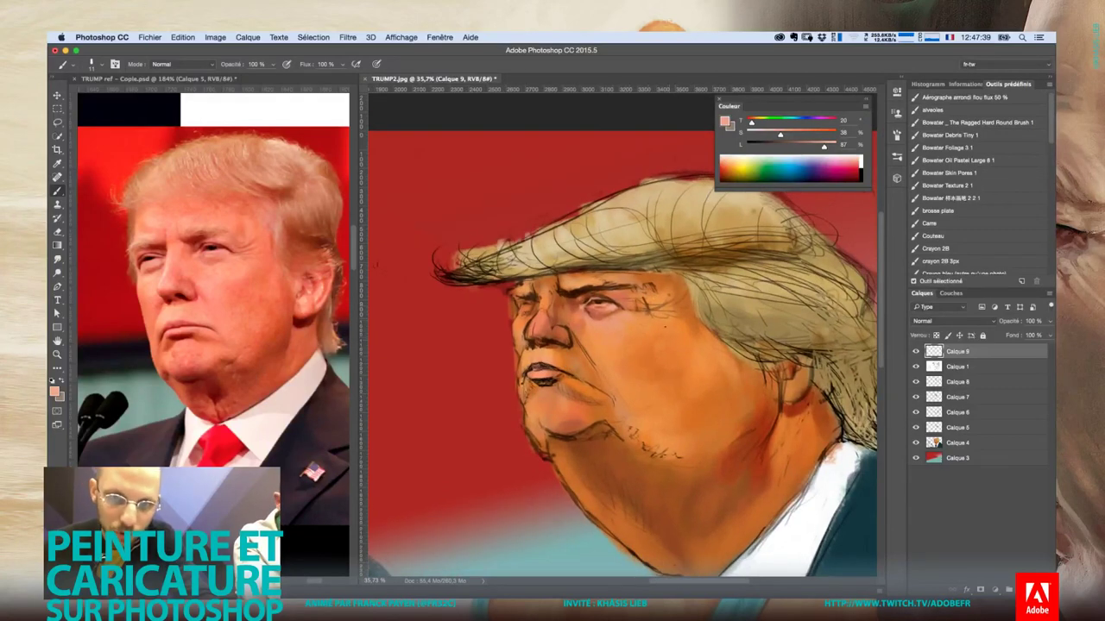
{"action": "key", "text": "super+space"}
{"action": "left_click_drag", "start_coordinate": [596, 309], "coordinate": [630, 309]}
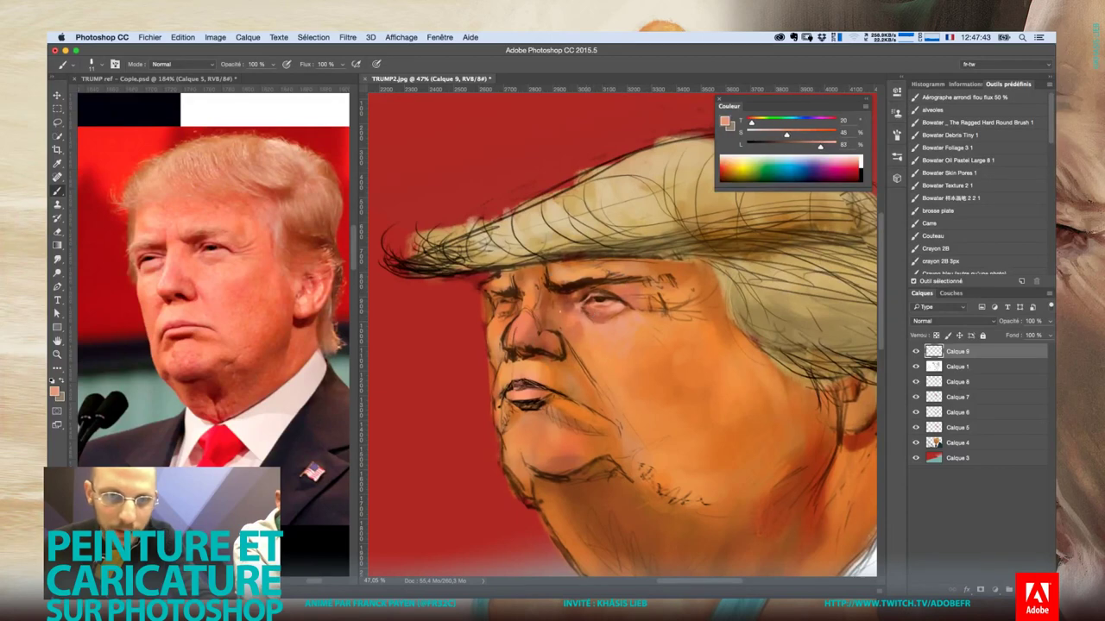
{"action": "right_click", "coordinate": [590, 318]}
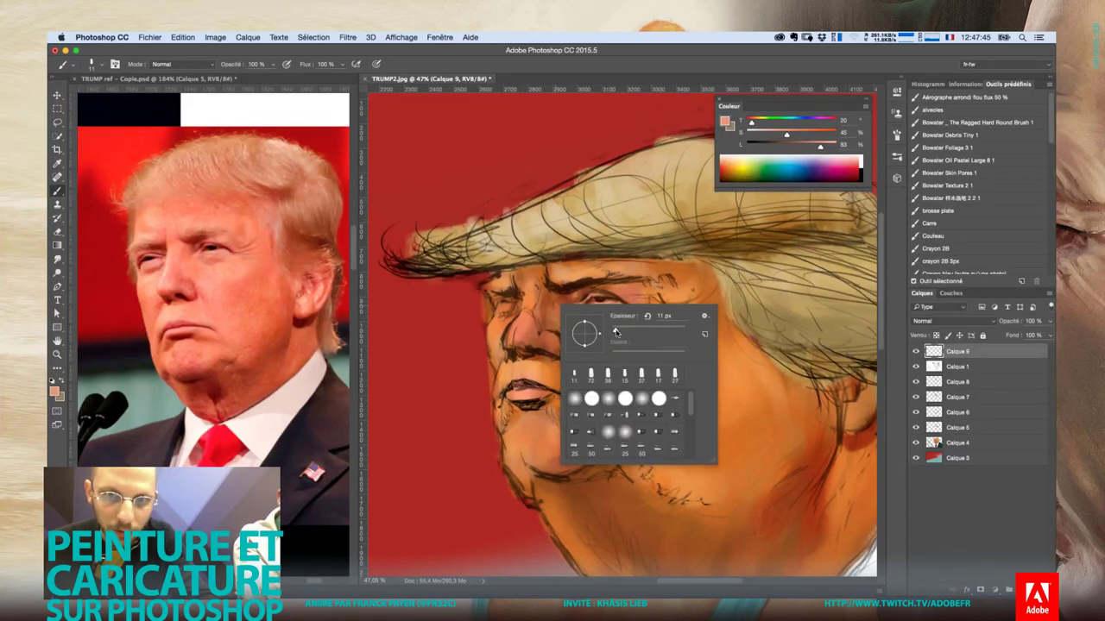
{"action": "key", "text": "Return"}
{"action": "right_click", "coordinate": [586, 314]}
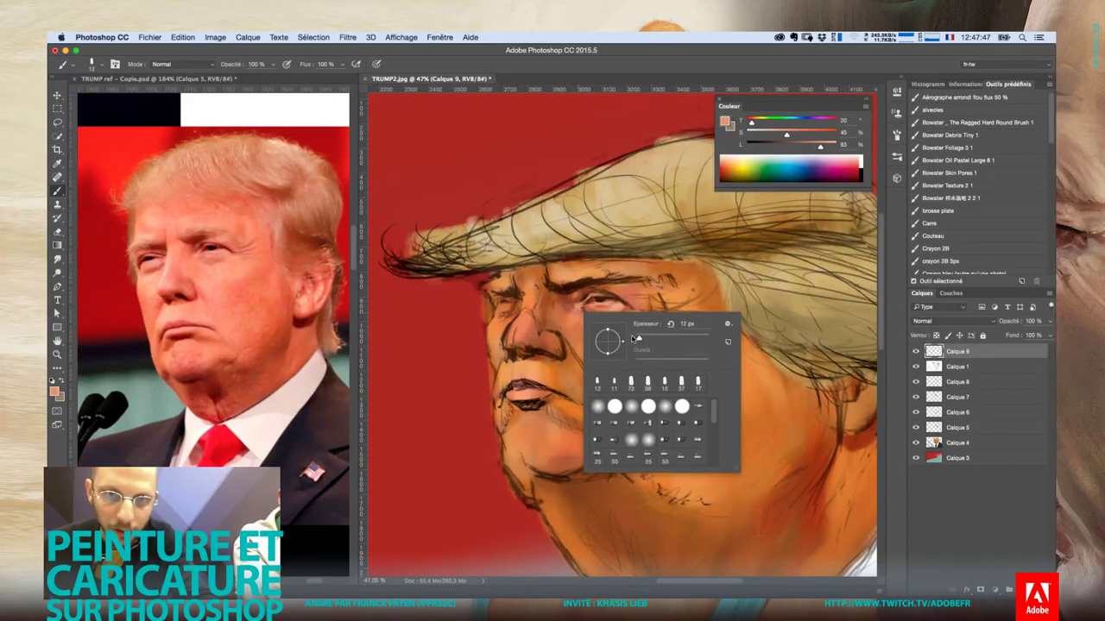
{"action": "key", "text": "Return"}
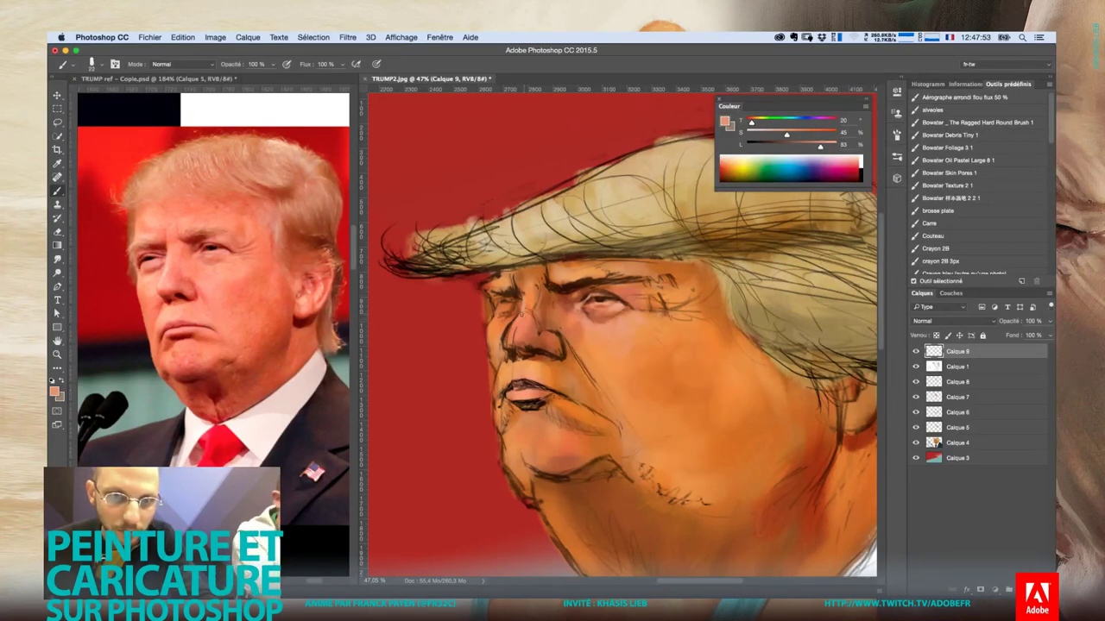
Touch up the eye skin with sampled tones, then take dark red-brown from near the eyebrow
{"action": "left_click", "coordinate": [611, 305], "text": "alt"}
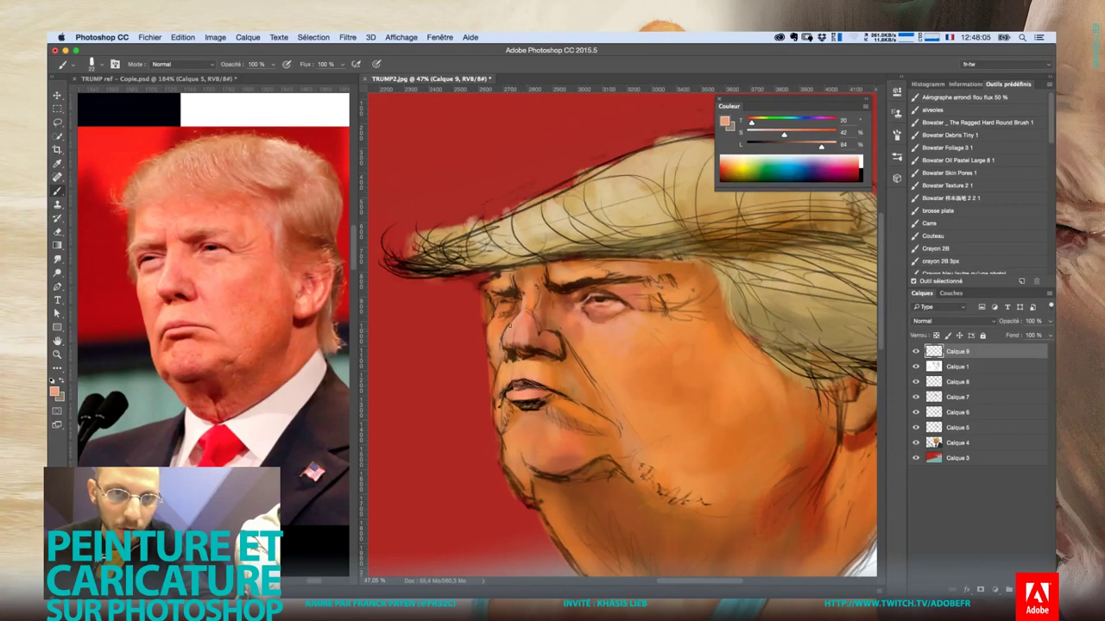
{"action": "left_click", "coordinate": [592, 334], "text": "alt"}
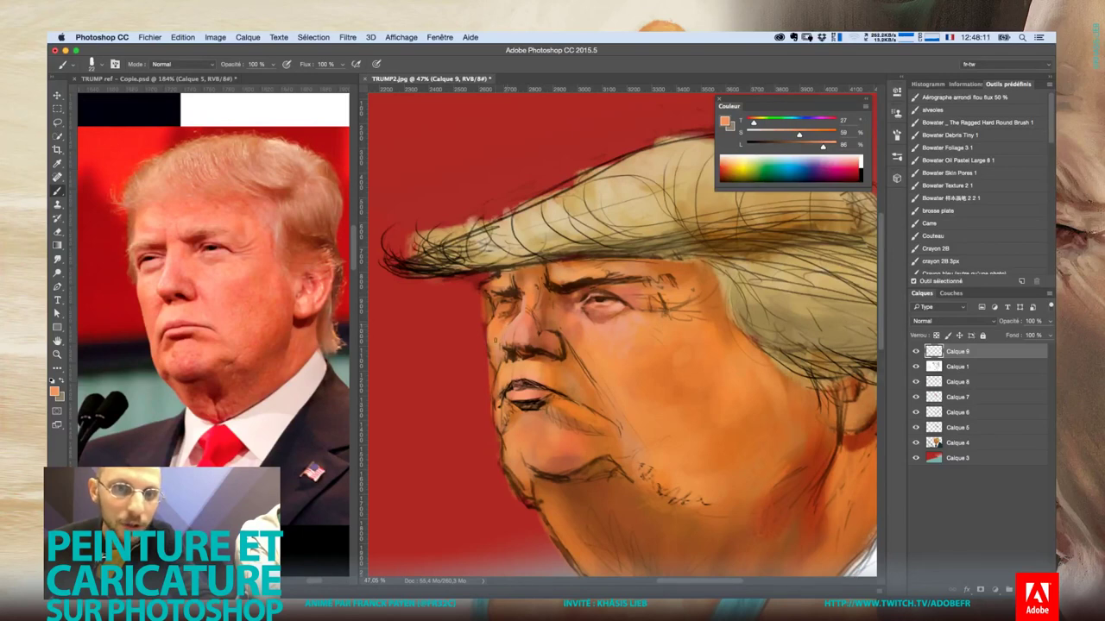
{"action": "left_click", "coordinate": [515, 324], "text": "alt"}
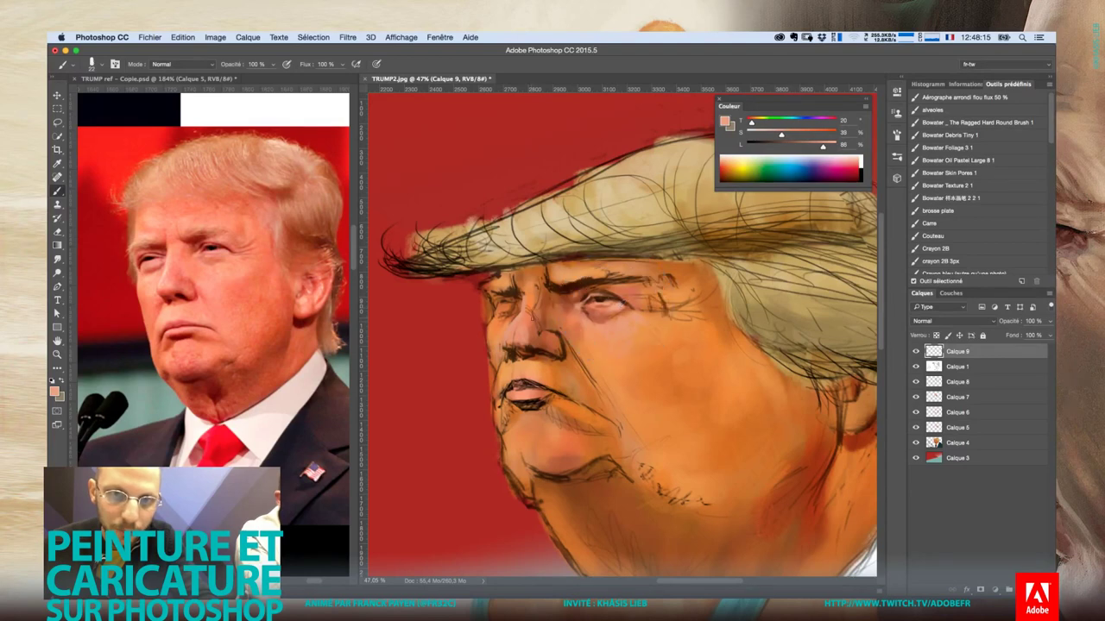
{"action": "right_click", "coordinate": [583, 344]}
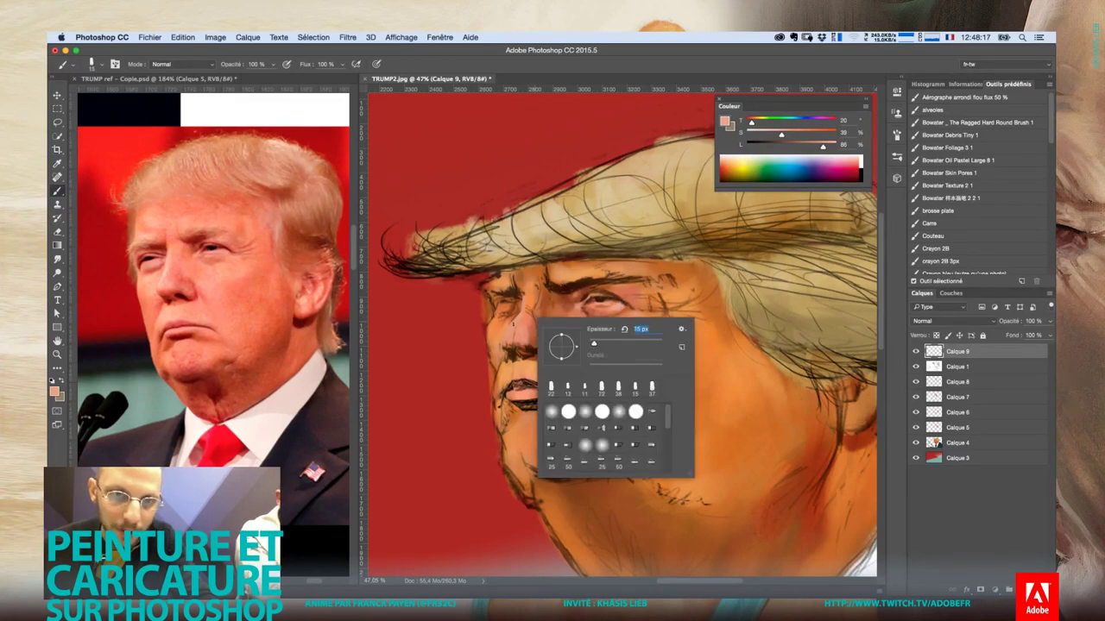
{"action": "key", "text": "Return"}
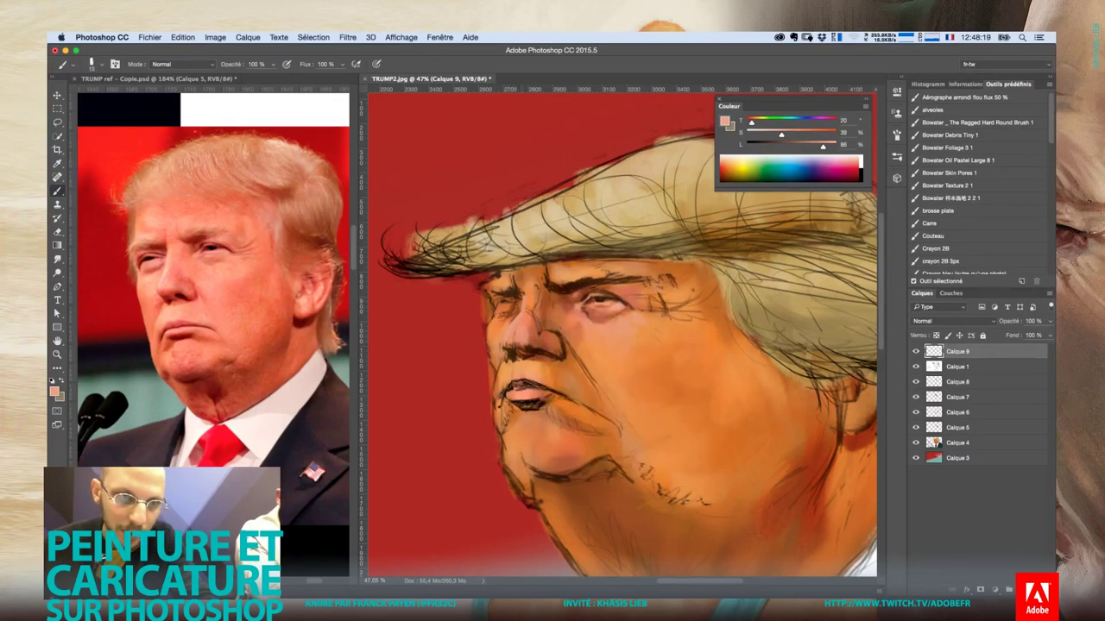
{"action": "left_click", "coordinate": [565, 300], "text": "alt"}
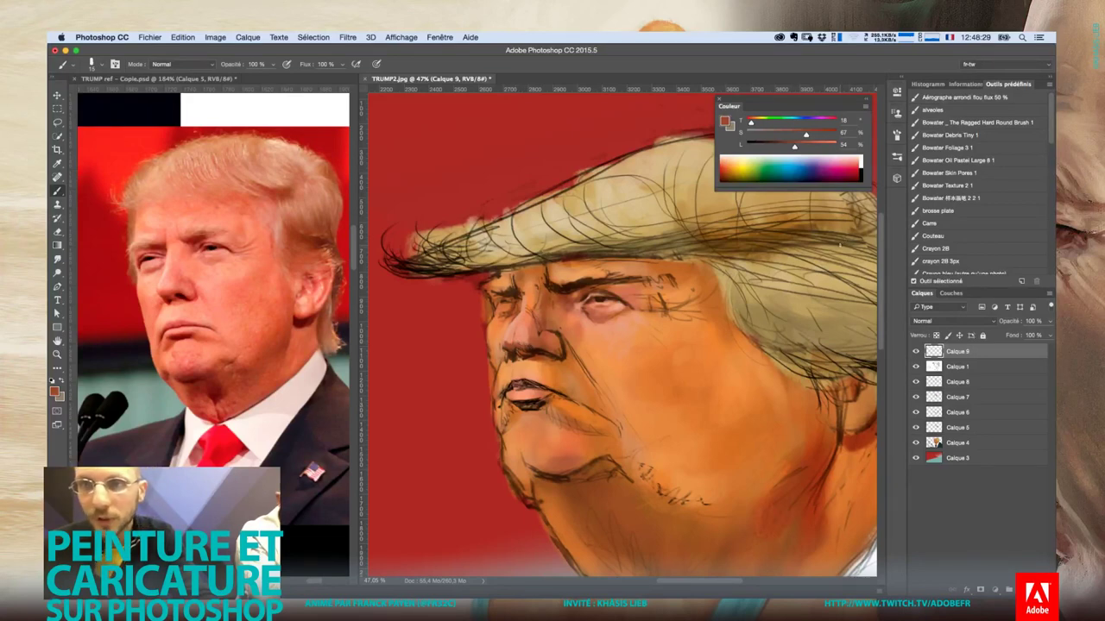
Expand the brush tip list and raise the brush size to 31 px
{"action": "right_click", "coordinate": [572, 287]}
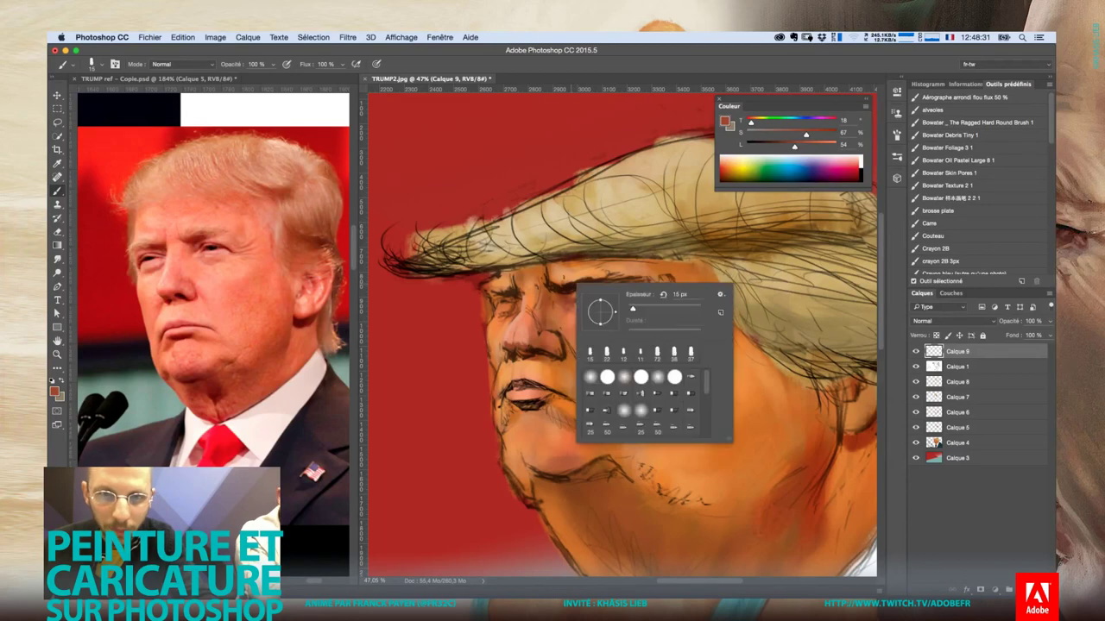
{"action": "left_click_drag", "start_coordinate": [729, 442], "coordinate": [800, 542]}
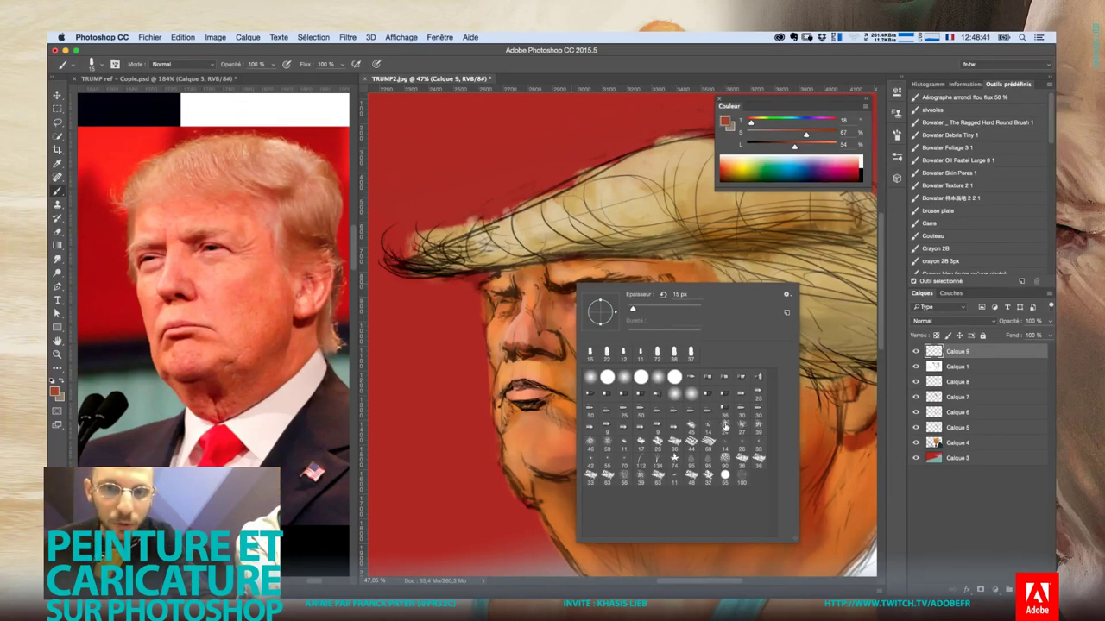
{"action": "key", "text": "Return"}
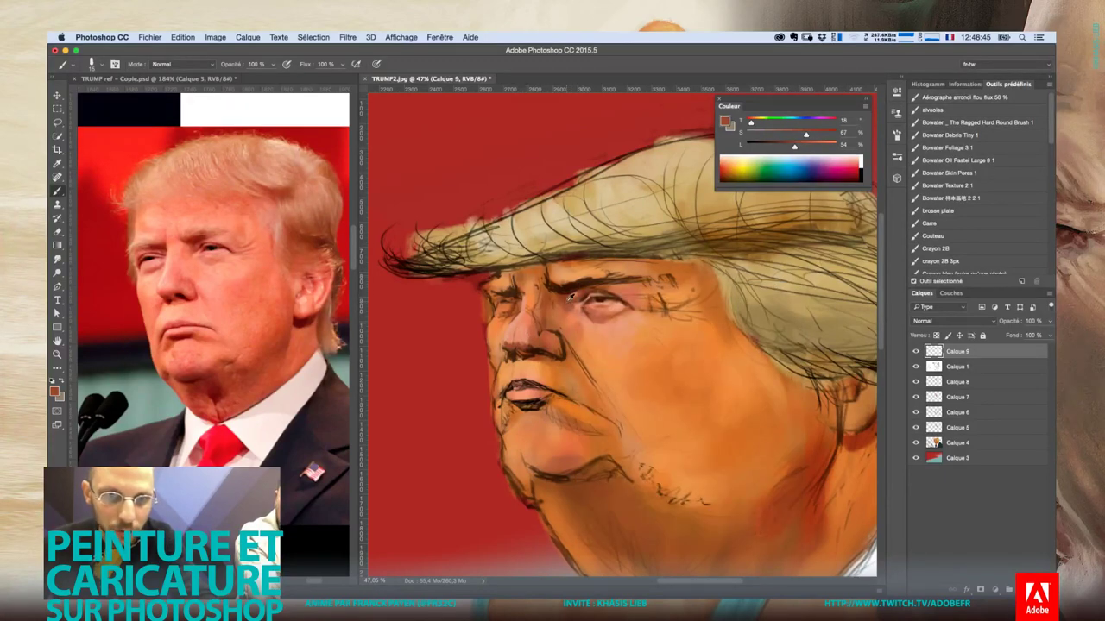
{"action": "right_click", "coordinate": [545, 341]}
{"action": "left_click_drag", "start_coordinate": [595, 363], "coordinate": [602, 364]}
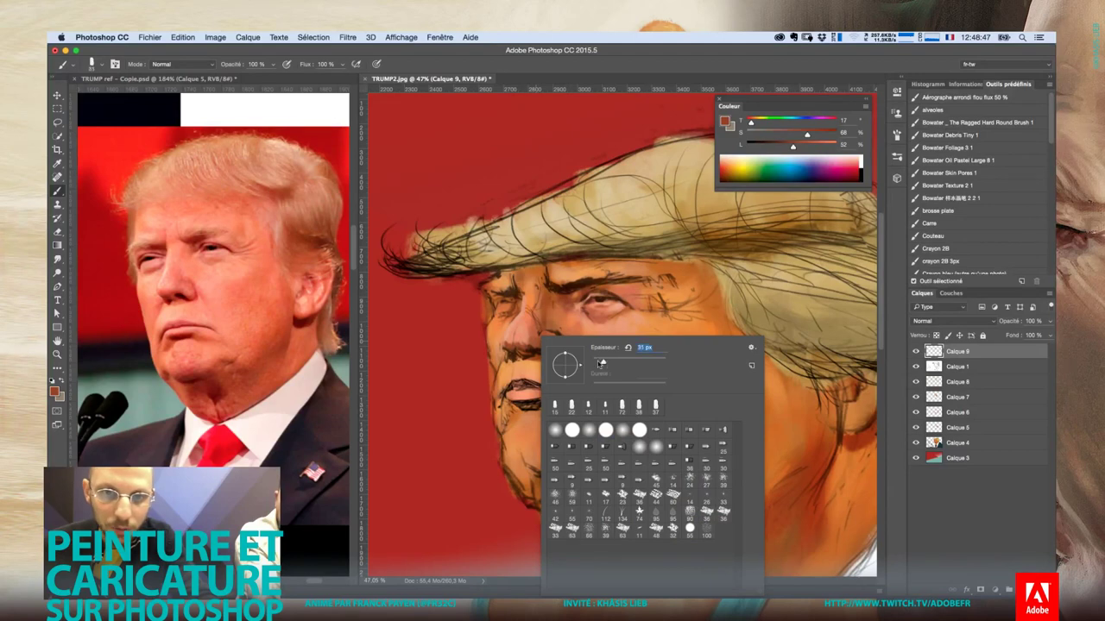
{"action": "key", "text": "Return"}
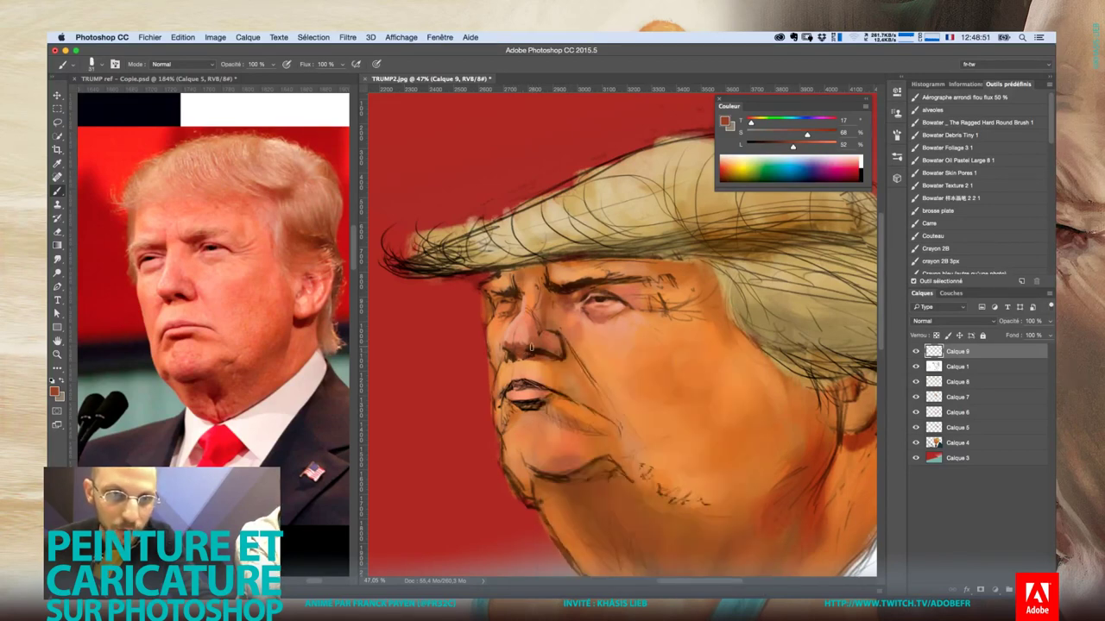
Paint the nose bridge and nostril with darker and lighter sampled skin tones
{"action": "left_click", "coordinate": [533, 327], "text": "alt"}
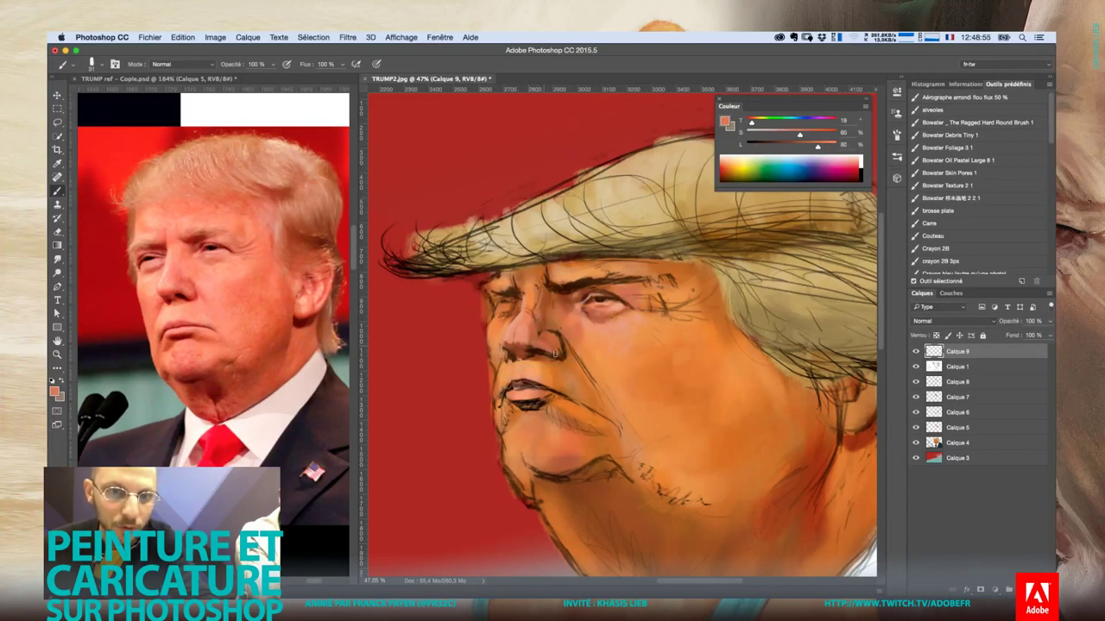
{"action": "left_click", "coordinate": [518, 347], "text": "alt"}
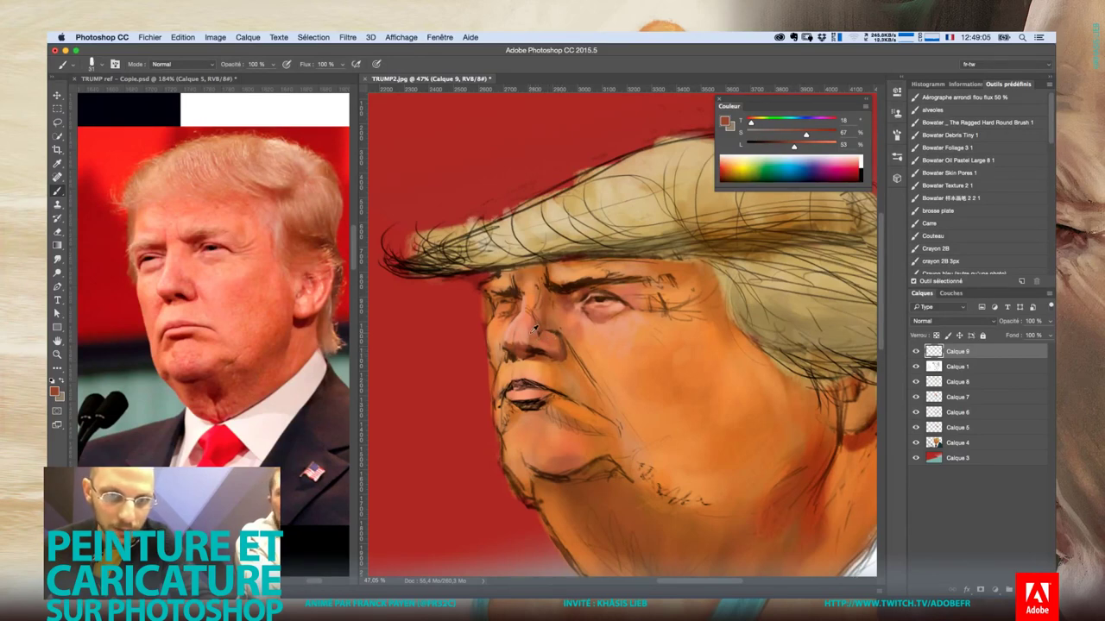
{"action": "left_click", "coordinate": [533, 318], "text": "alt"}
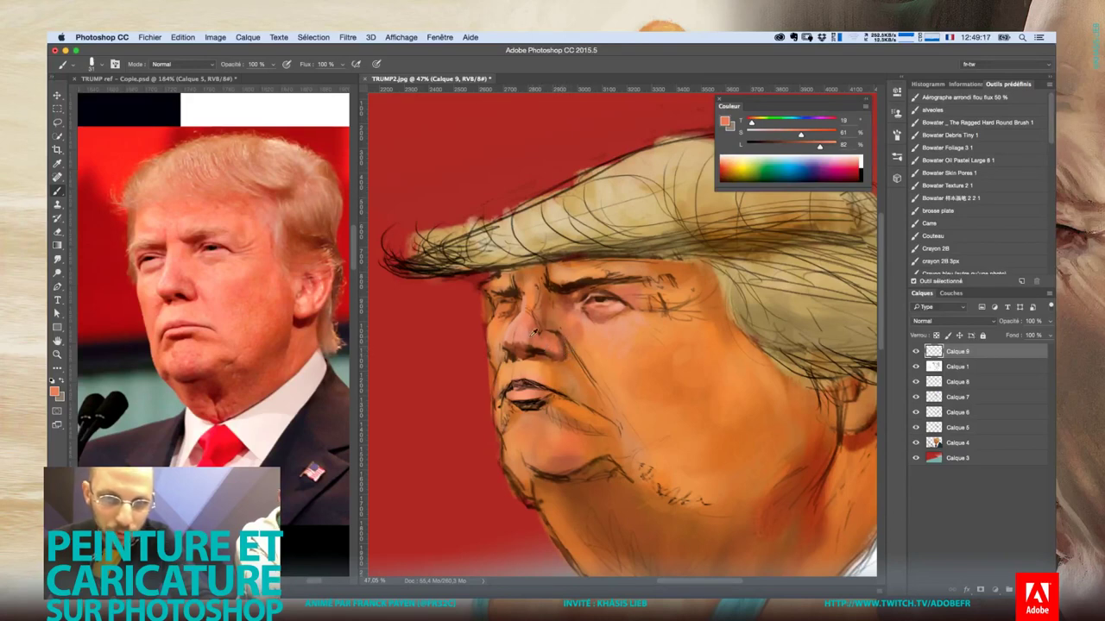
{"action": "left_click", "coordinate": [526, 340], "text": "alt"}
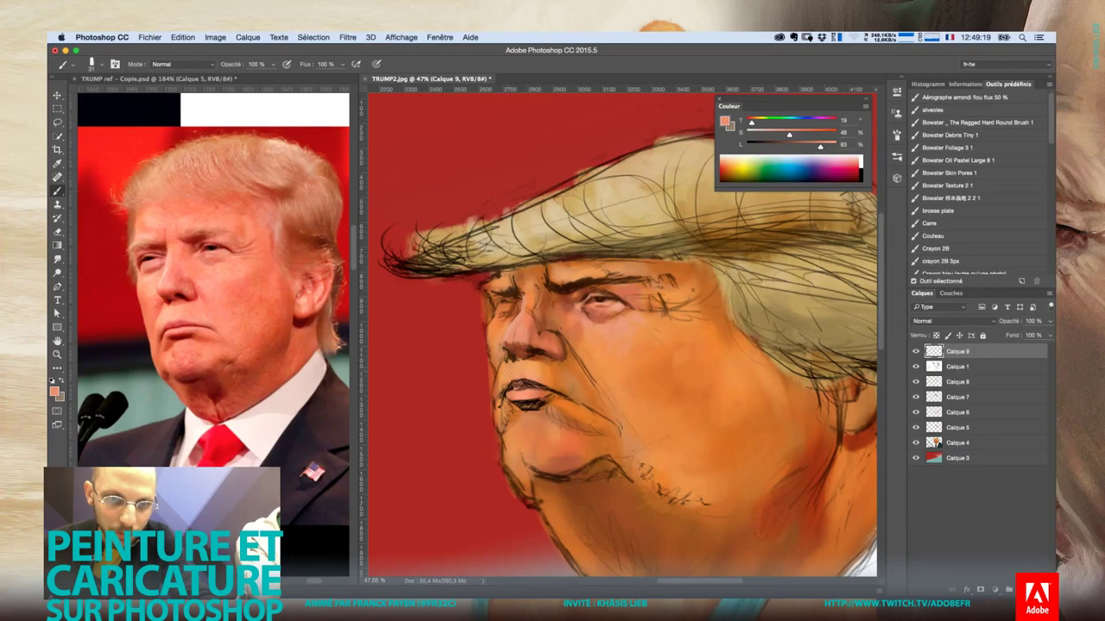
{"action": "left_click", "coordinate": [513, 319], "text": "alt"}
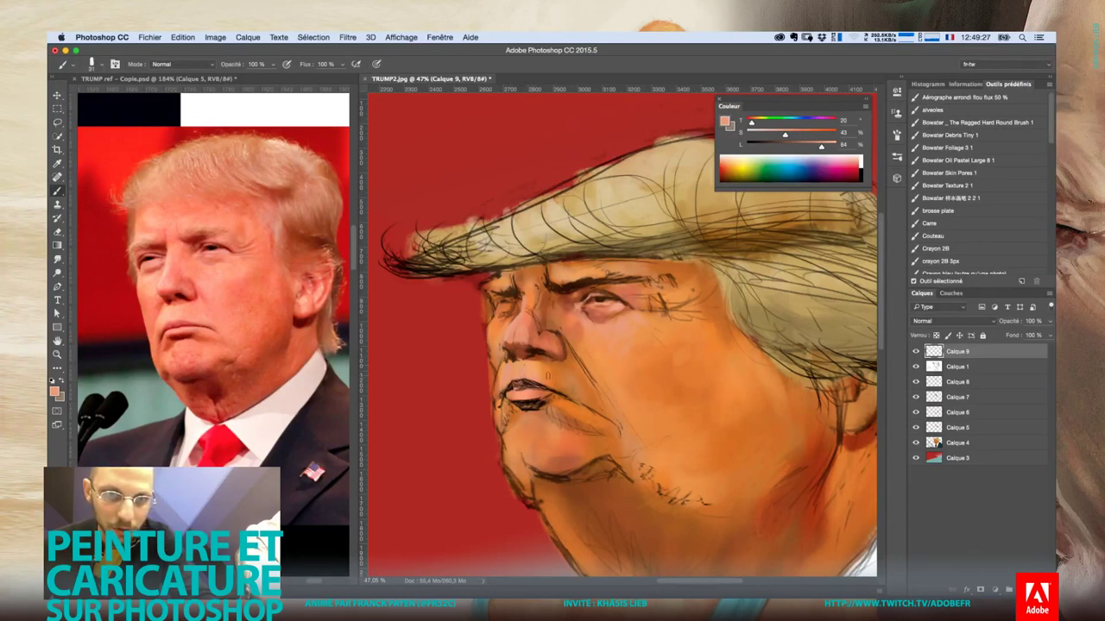
Blend the nose and upper lip with orange nose tones and pinkish lip colours
{"action": "right_click", "coordinate": [534, 367]}
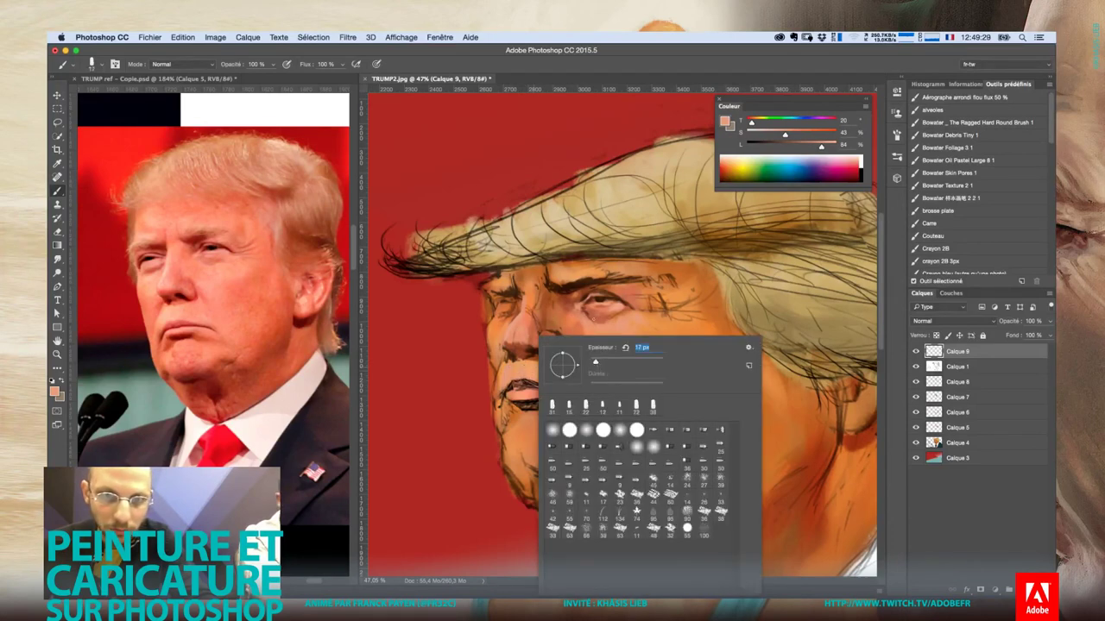
{"action": "key", "text": "Return"}
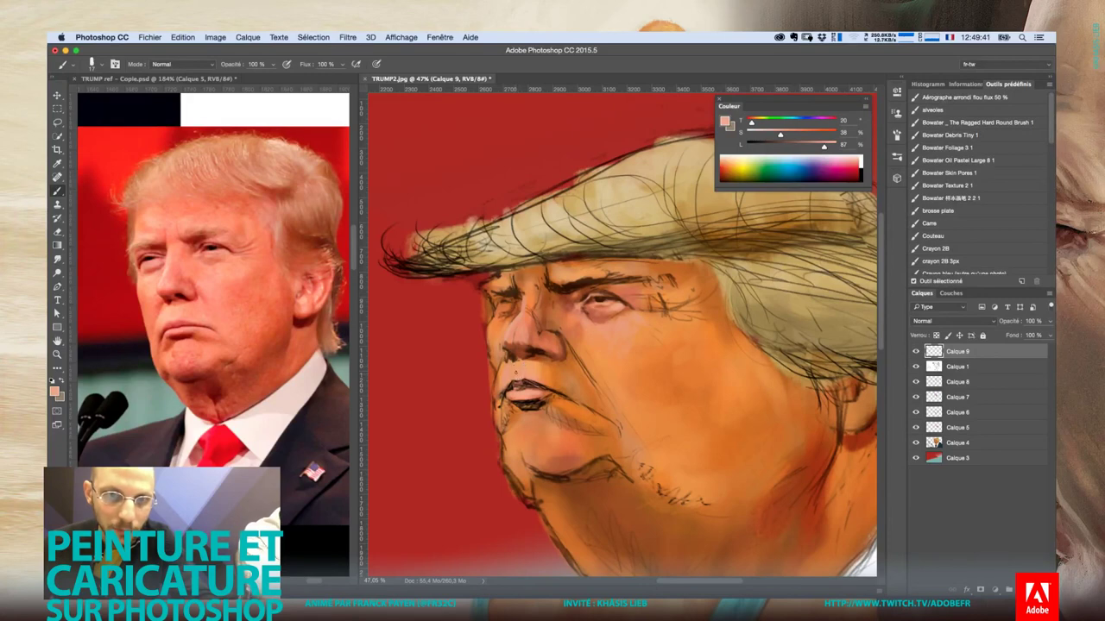
{"action": "right_click", "coordinate": [512, 369]}
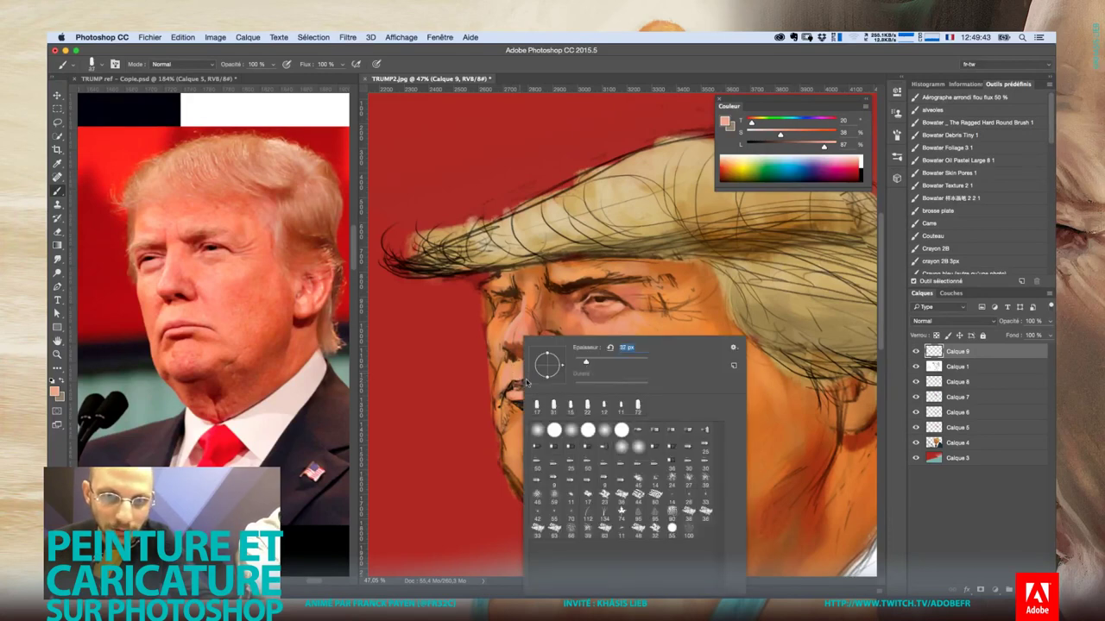
{"action": "key", "text": "Escape"}
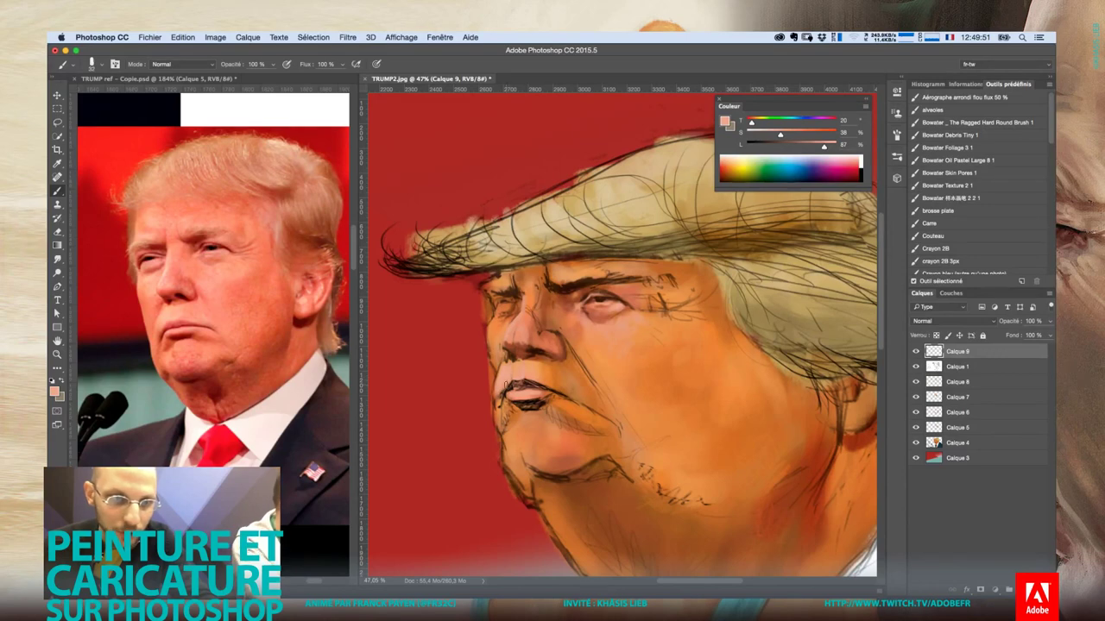
{"action": "left_click", "coordinate": [498, 328], "text": "alt"}
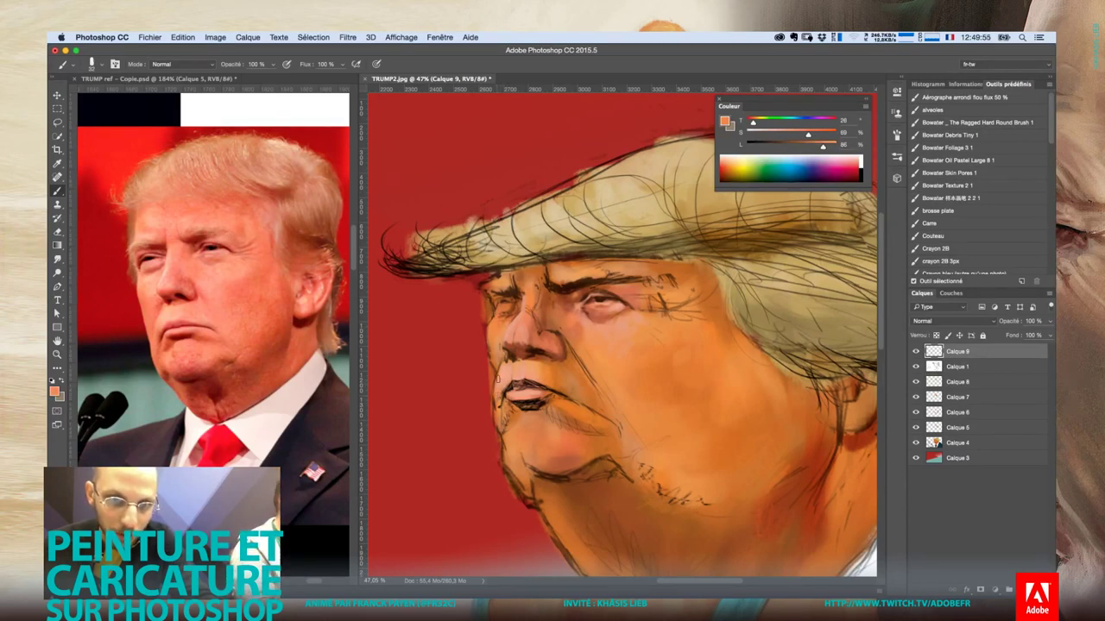
{"action": "left_click", "coordinate": [504, 381], "text": "alt"}
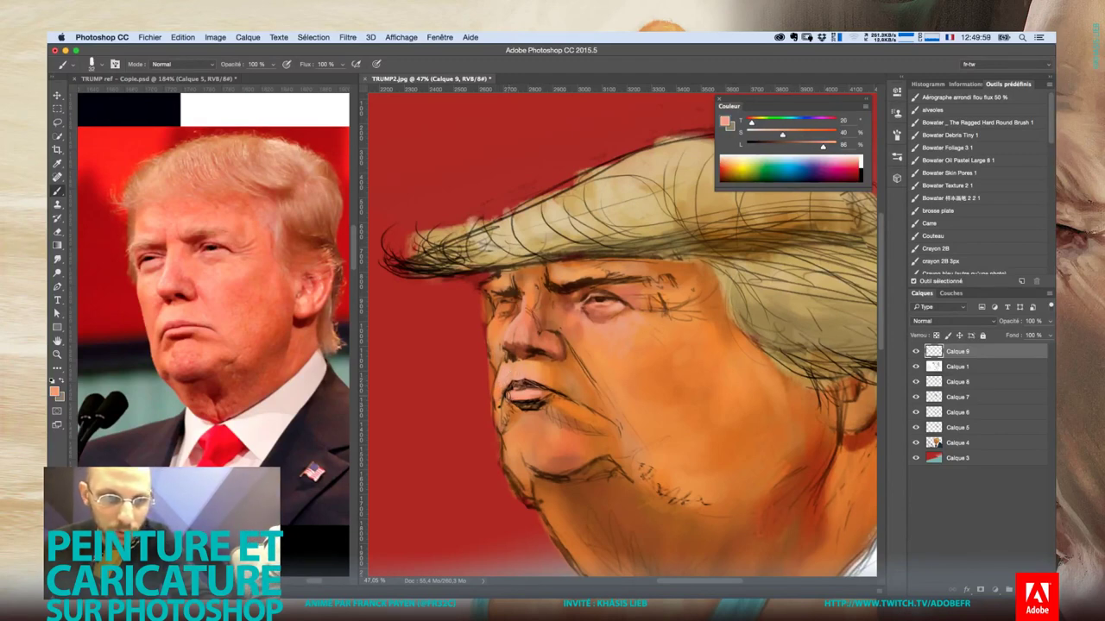
{"action": "left_click", "coordinate": [499, 396], "text": "alt"}
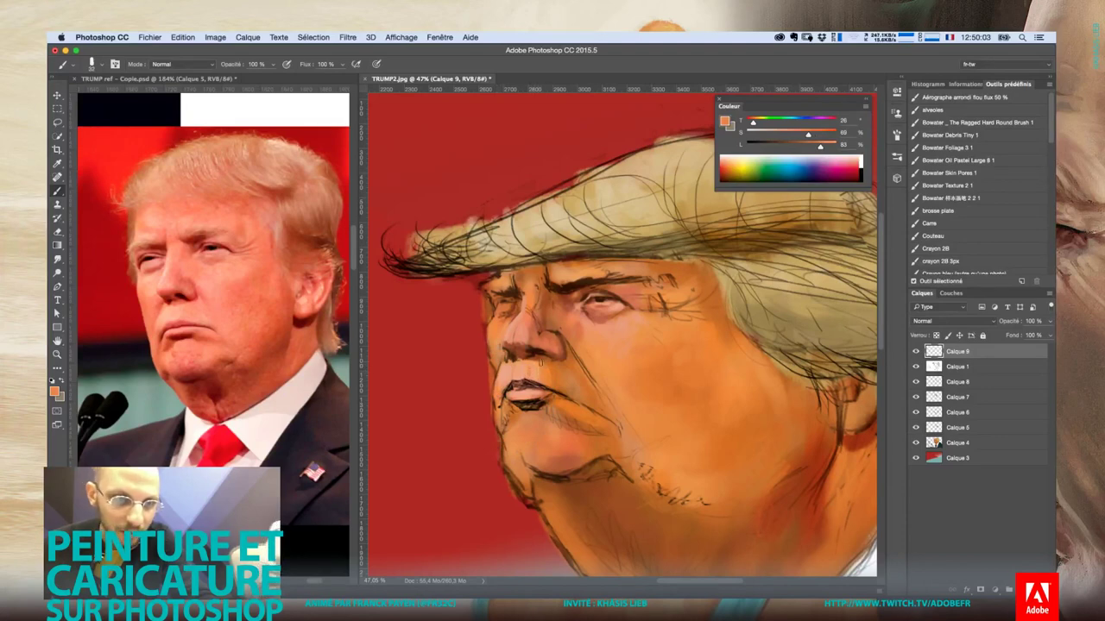
{"action": "left_click", "coordinate": [538, 372], "text": "alt"}
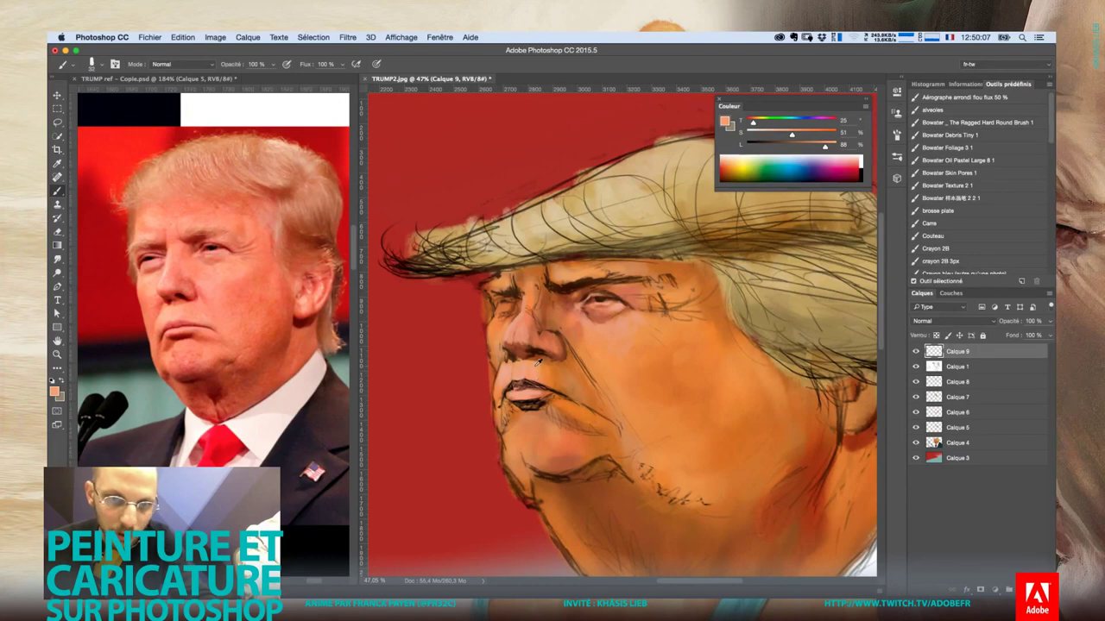
{"action": "left_click", "coordinate": [539, 363], "text": "alt"}
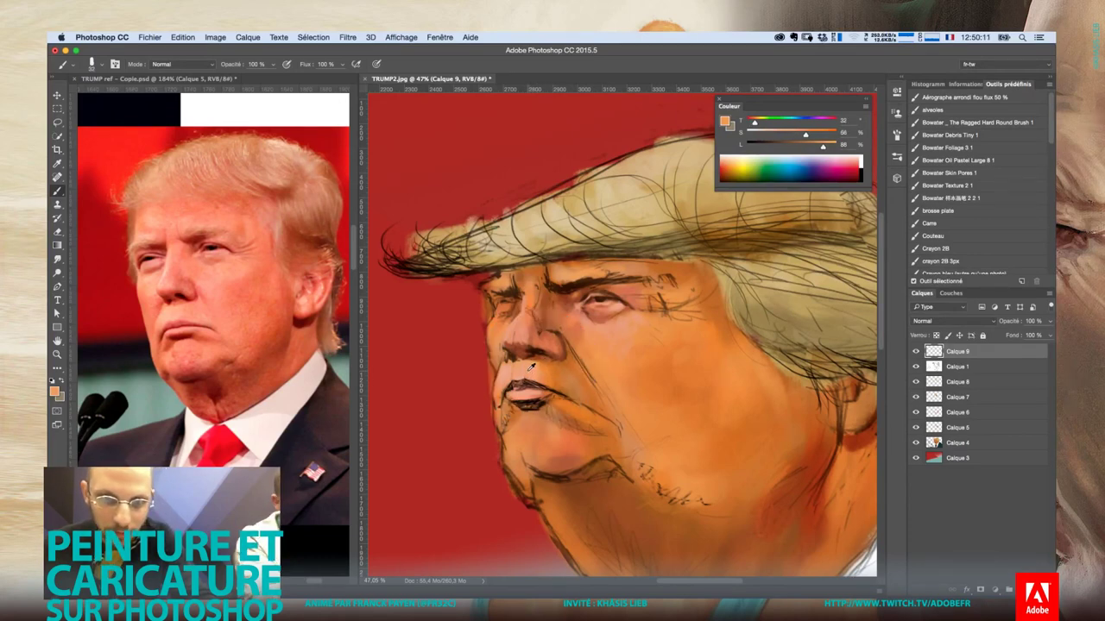
{"action": "left_click", "coordinate": [527, 372], "text": "alt"}
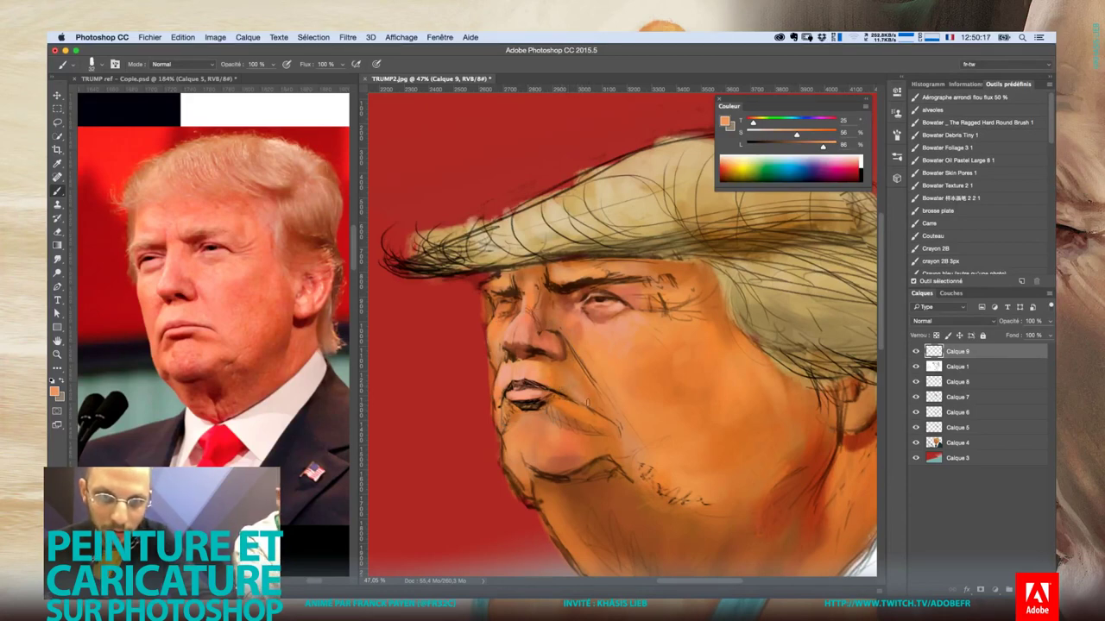
Soften the brush hardness and mix a darker, desaturated reddish-brown paint colour
{"action": "right_click", "coordinate": [580, 391]}
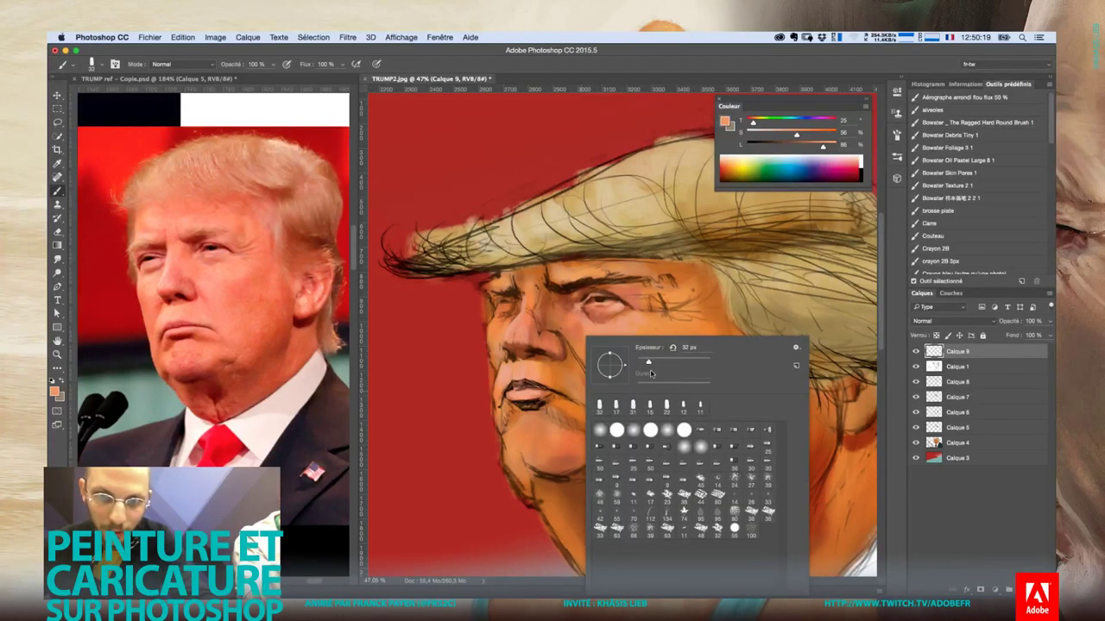
{"action": "key", "text": "Escape"}
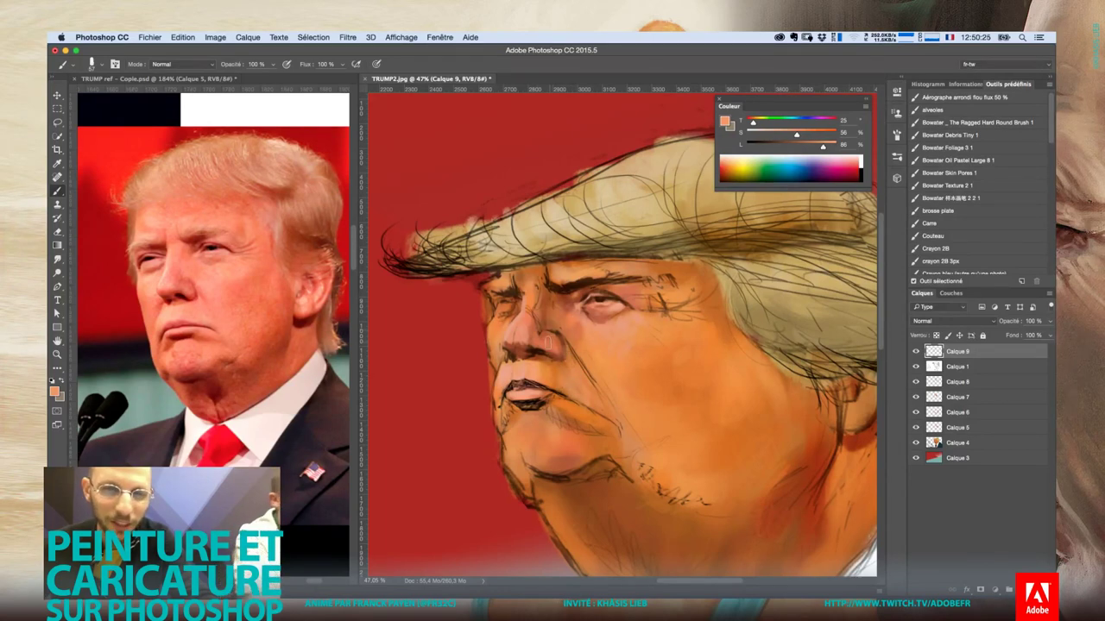
{"action": "right_click", "coordinate": [563, 338]}
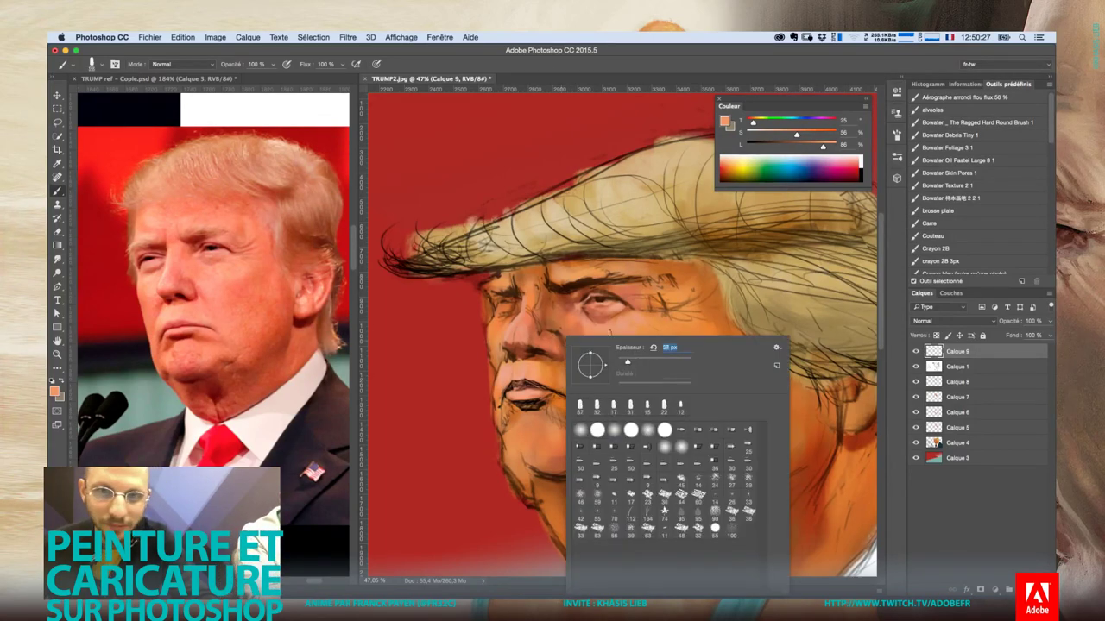
{"action": "left_click_drag", "start_coordinate": [628, 362], "coordinate": [624, 361]}
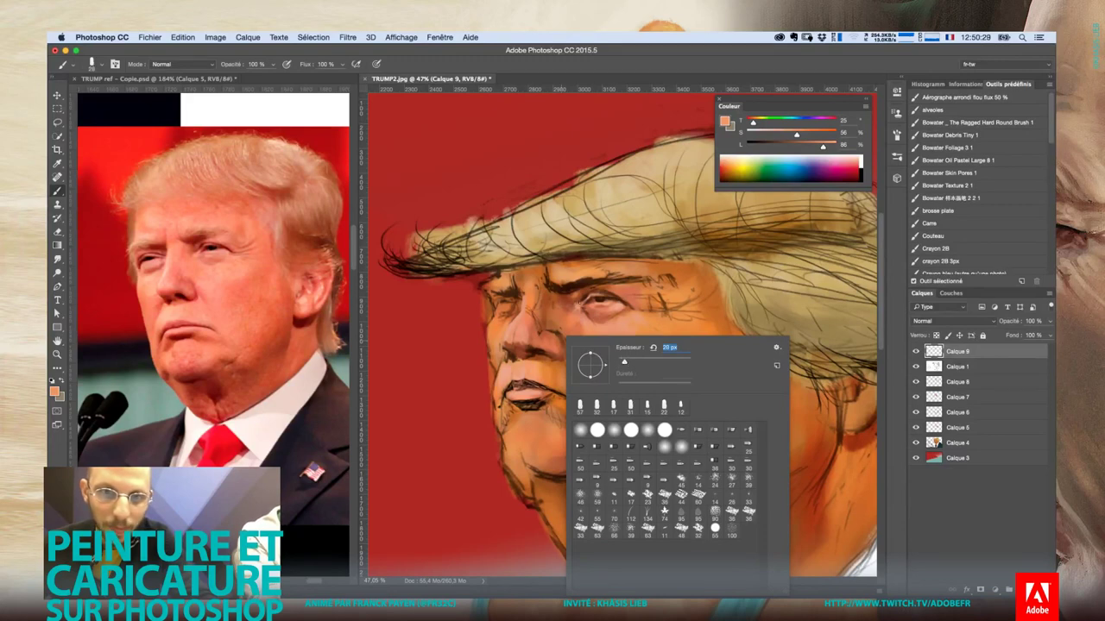
{"action": "left_click", "coordinate": [575, 300]}
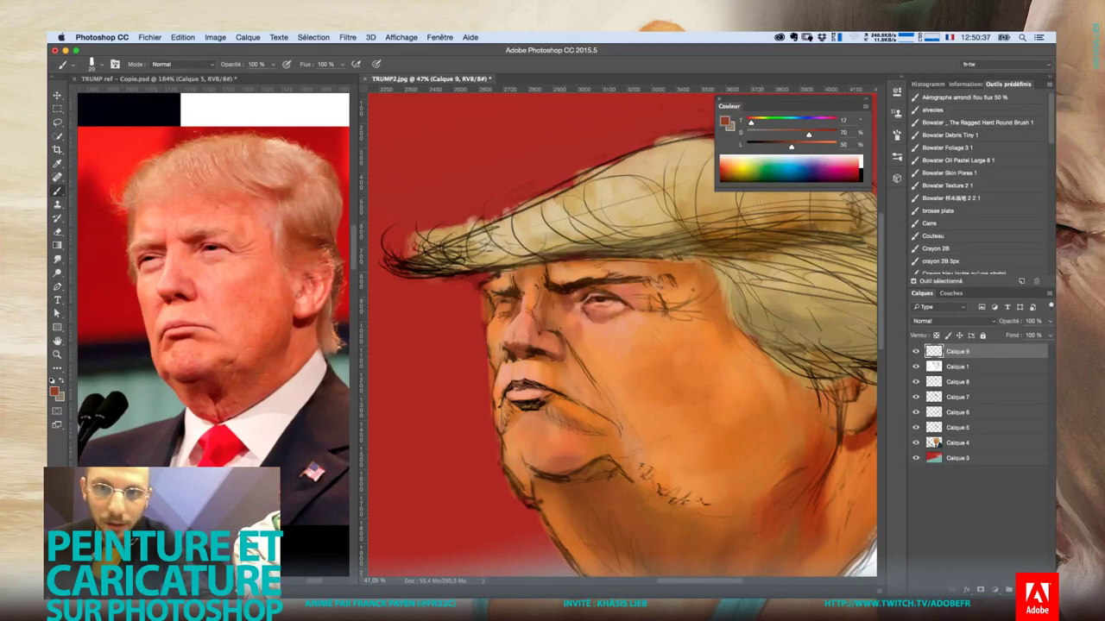
{"action": "left_click", "coordinate": [778, 147]}
{"action": "left_click", "coordinate": [798, 135]}
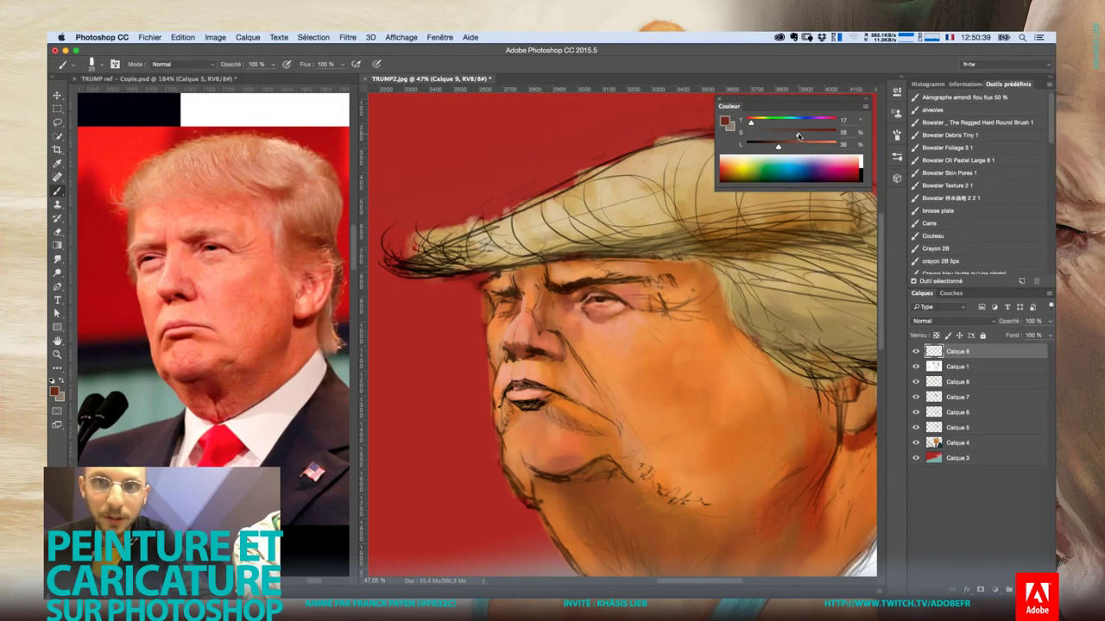
Enlarge the brush to 31 px and lighten the paint colour slightly
{"action": "right_click", "coordinate": [584, 294]}
{"action": "left_click_drag", "start_coordinate": [683, 309], "coordinate": [694, 309]}
{"action": "left_click", "coordinate": [578, 295]}
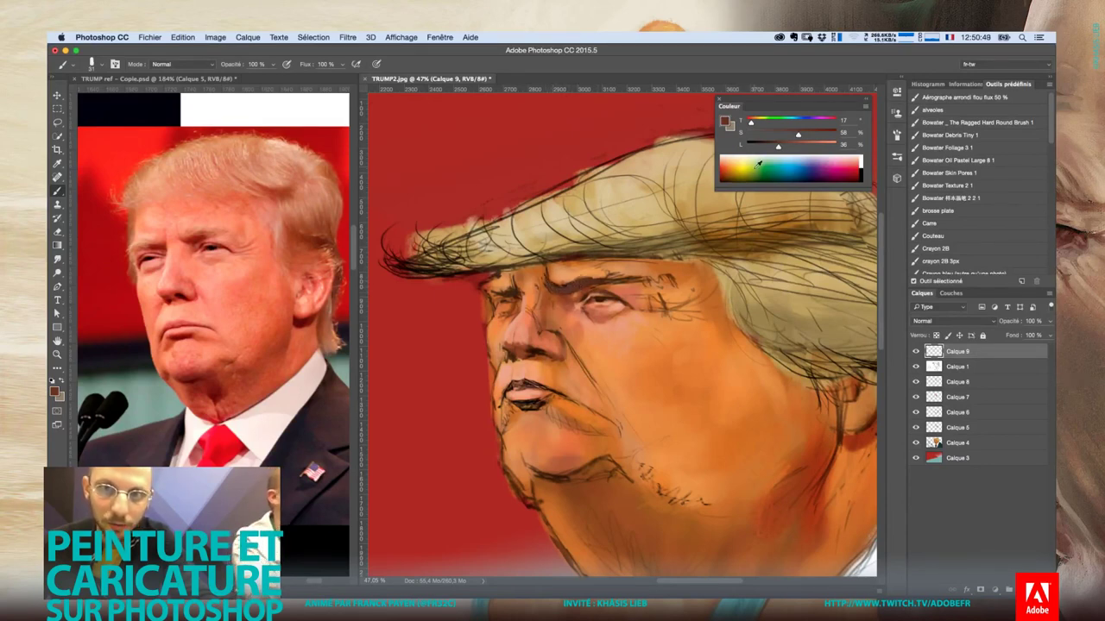
{"action": "left_click", "coordinate": [785, 145]}
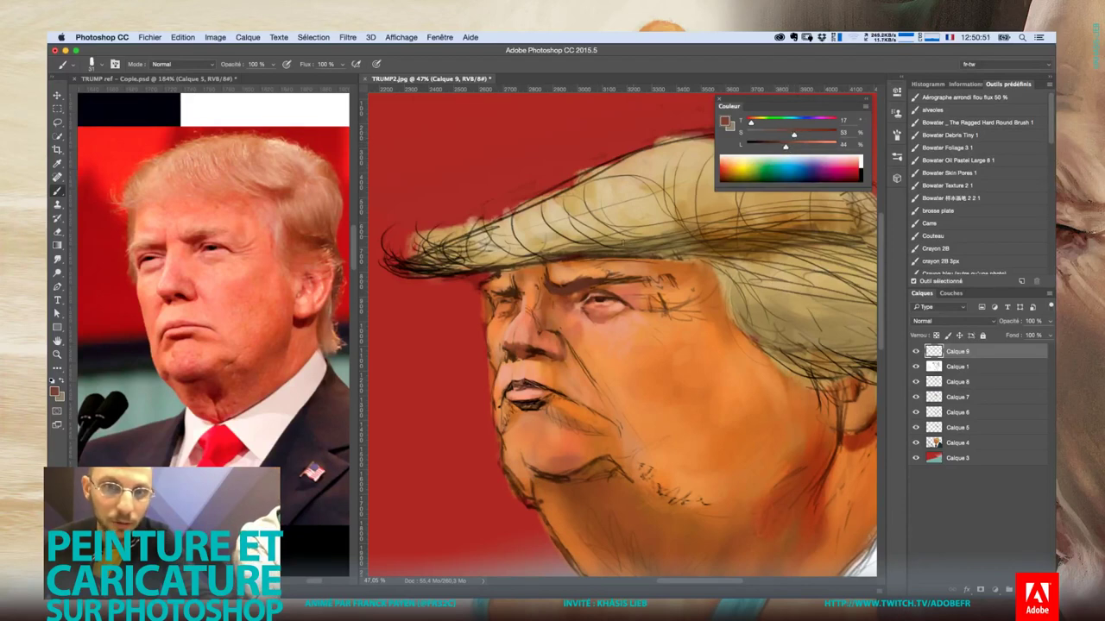
Paint lighter skin strokes across the forehead
{"action": "left_click", "coordinate": [563, 270], "text": "alt"}
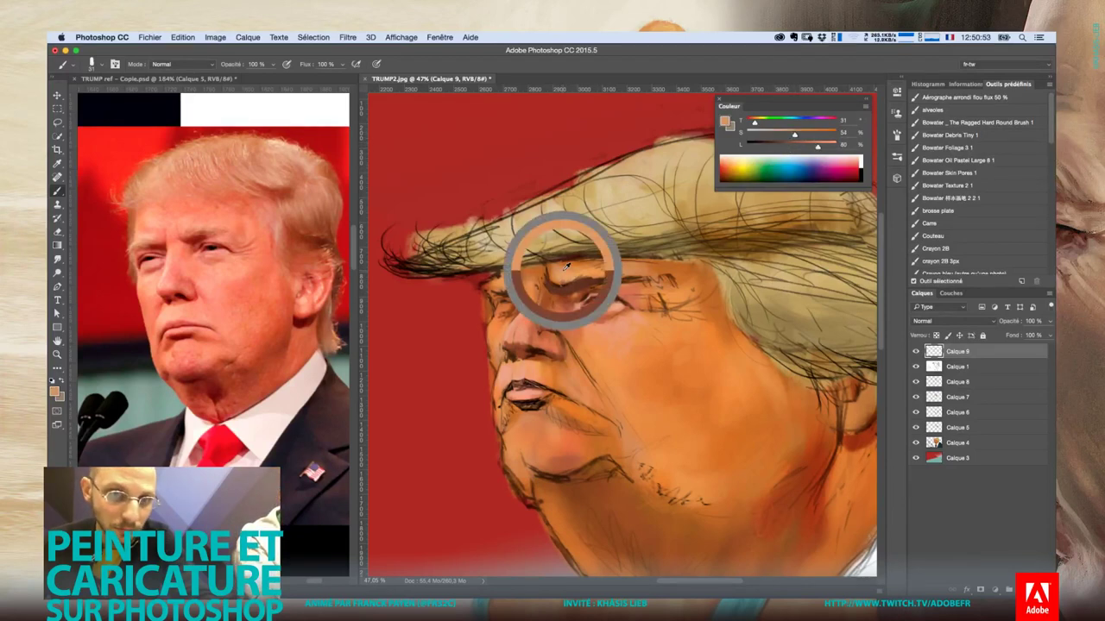
{"action": "left_click", "coordinate": [561, 276], "text": "alt"}
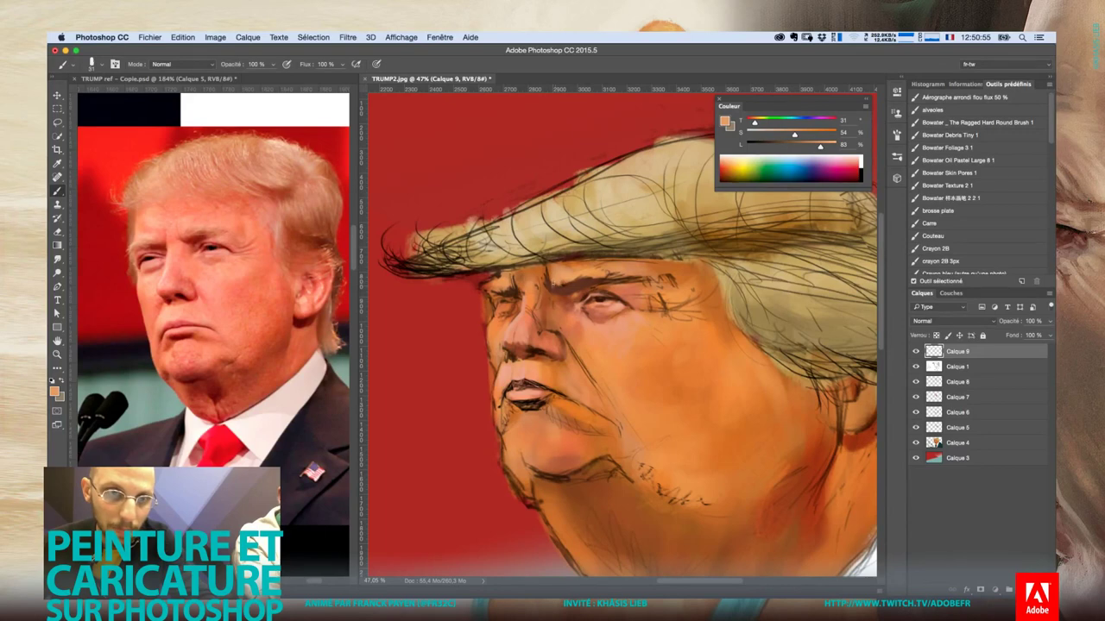
{"action": "mouse_move", "coordinate": [551, 280]}
{"action": "left_mouse_down"}
{"action": "mouse_move", "coordinate": [625, 278]}
{"action": "mouse_move", "coordinate": [597, 281]}
{"action": "mouse_move", "coordinate": [608, 277]}
{"action": "left_mouse_up"}
{"action": "left_click", "coordinate": [578, 291], "text": "alt"}
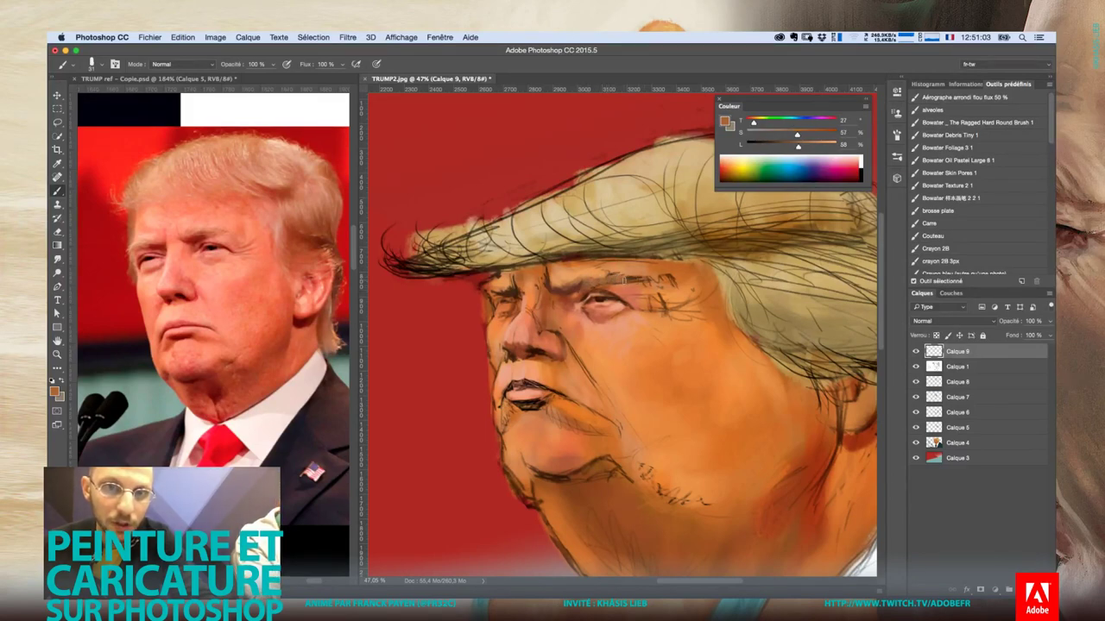
{"action": "left_click", "coordinate": [635, 269], "text": "alt"}
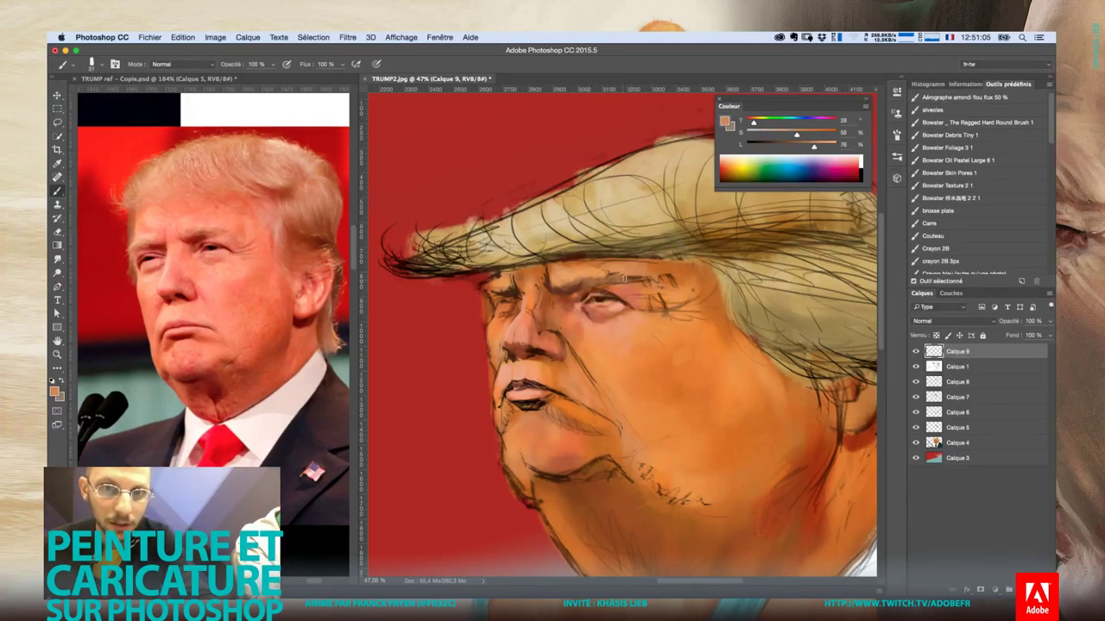
{"action": "left_click_drag", "start_coordinate": [633, 280], "coordinate": [656, 282]}
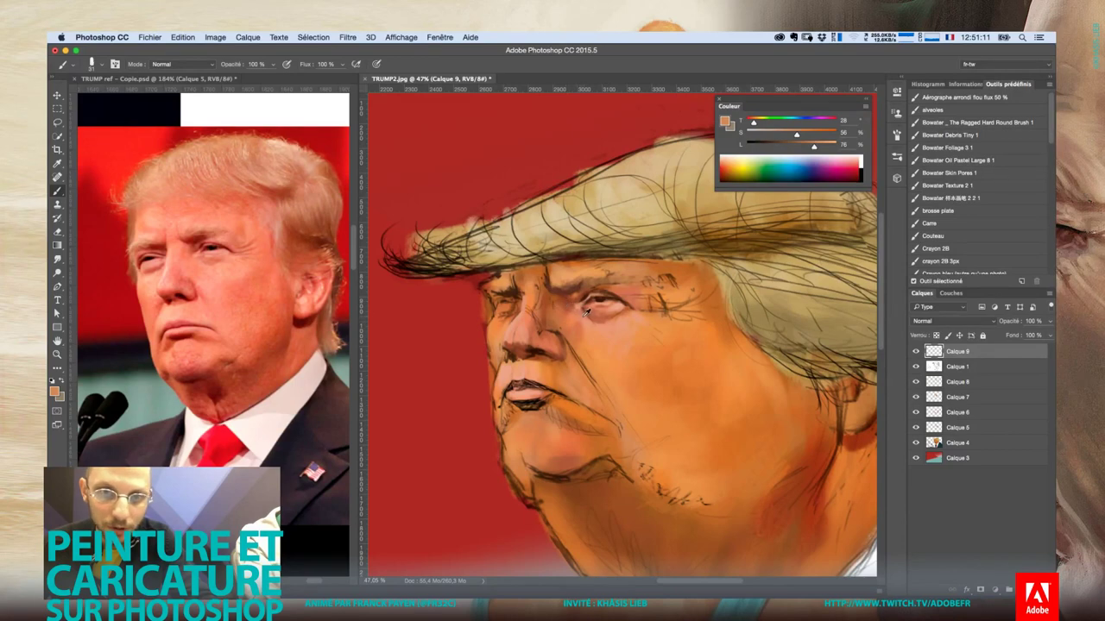
Sample new skin tones from around the eye and the forehead
{"action": "left_click", "coordinate": [594, 312], "text": "alt"}
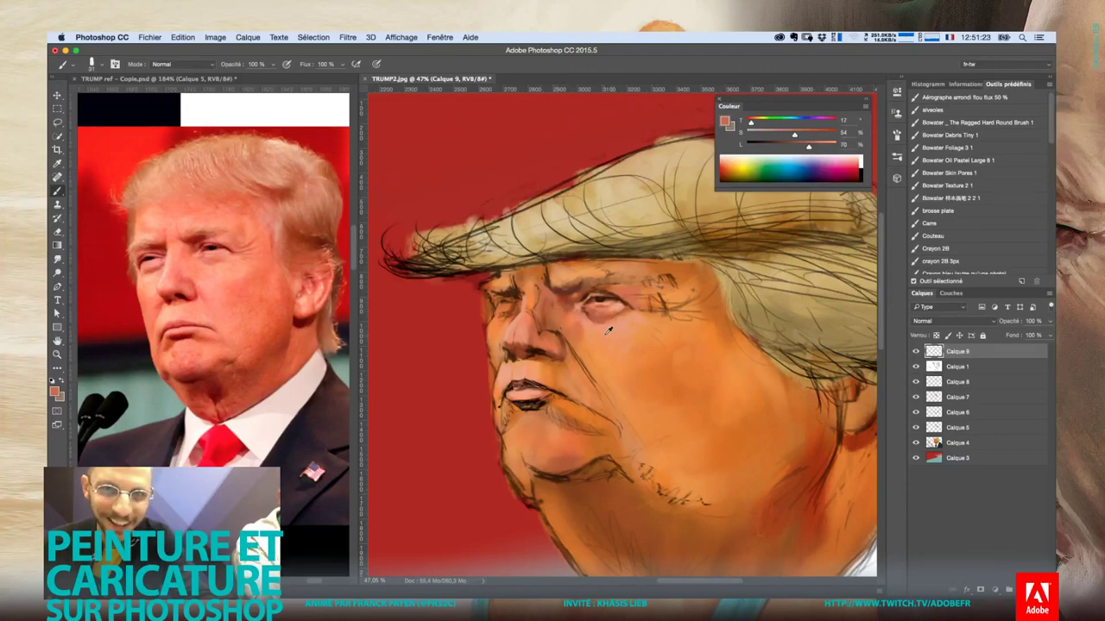
{"action": "left_click", "coordinate": [601, 321], "text": "alt"}
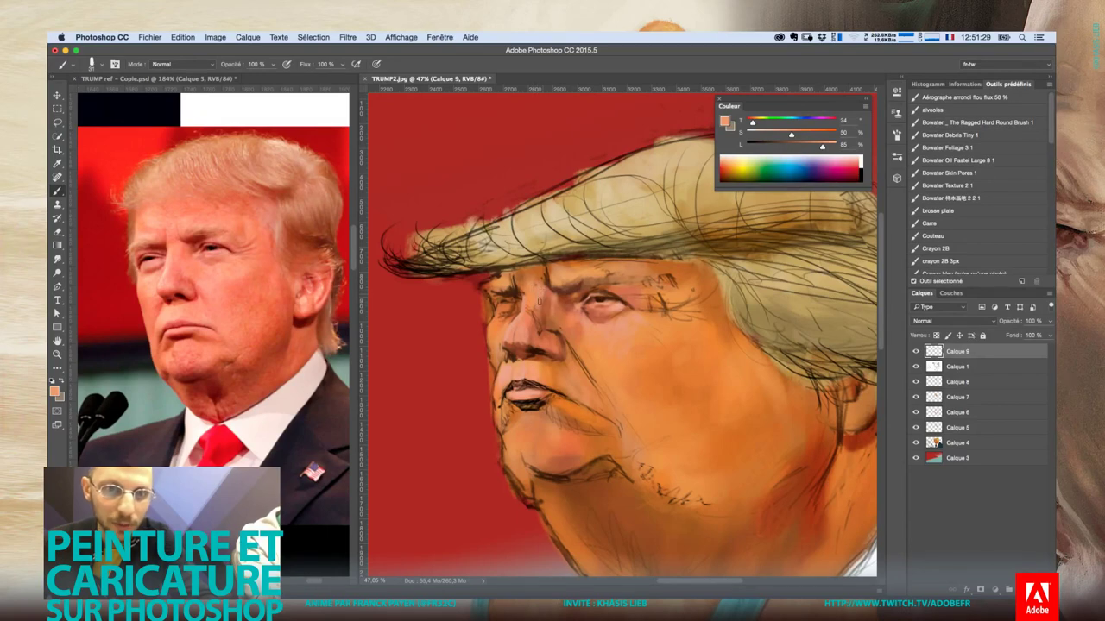
{"action": "left_click", "coordinate": [542, 300], "text": "alt"}
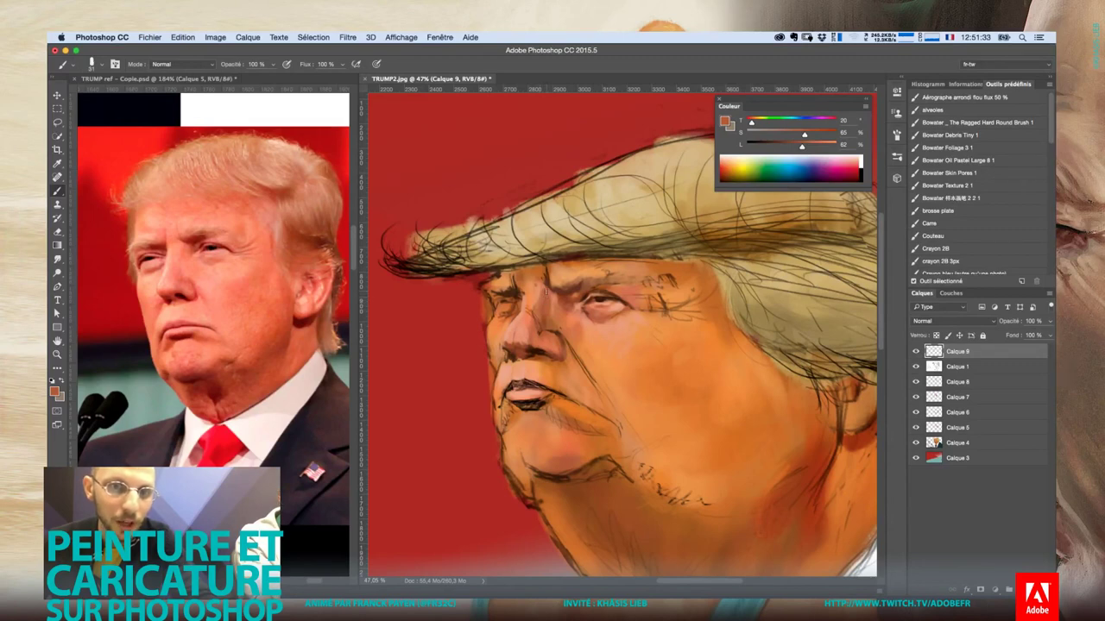
{"action": "left_click", "coordinate": [546, 292], "text": "alt"}
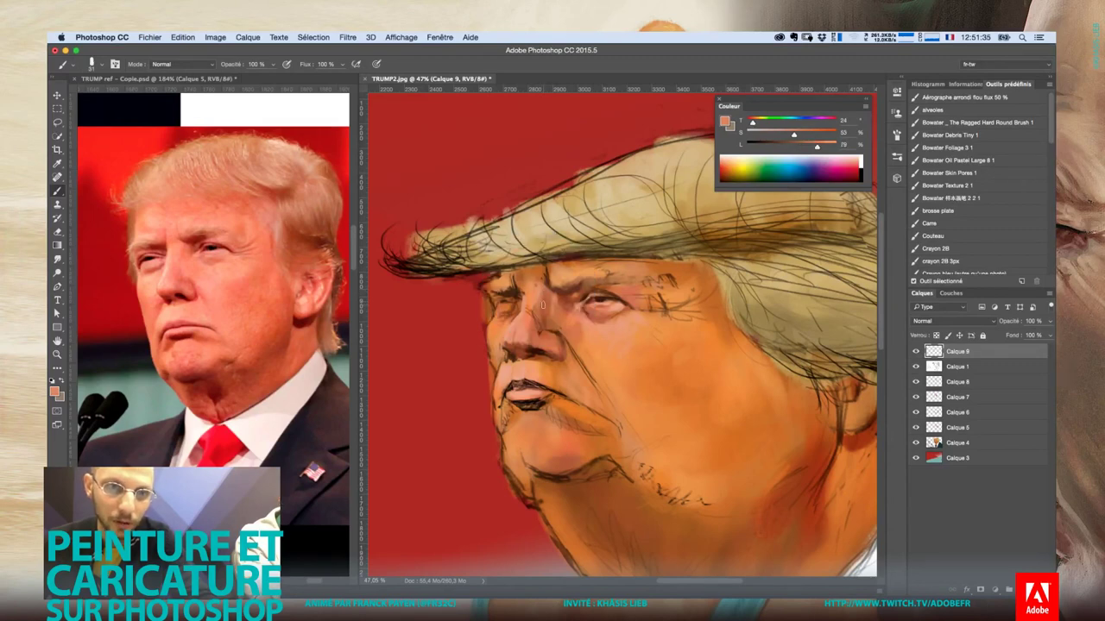
{"action": "left_click", "coordinate": [537, 295], "text": "alt"}
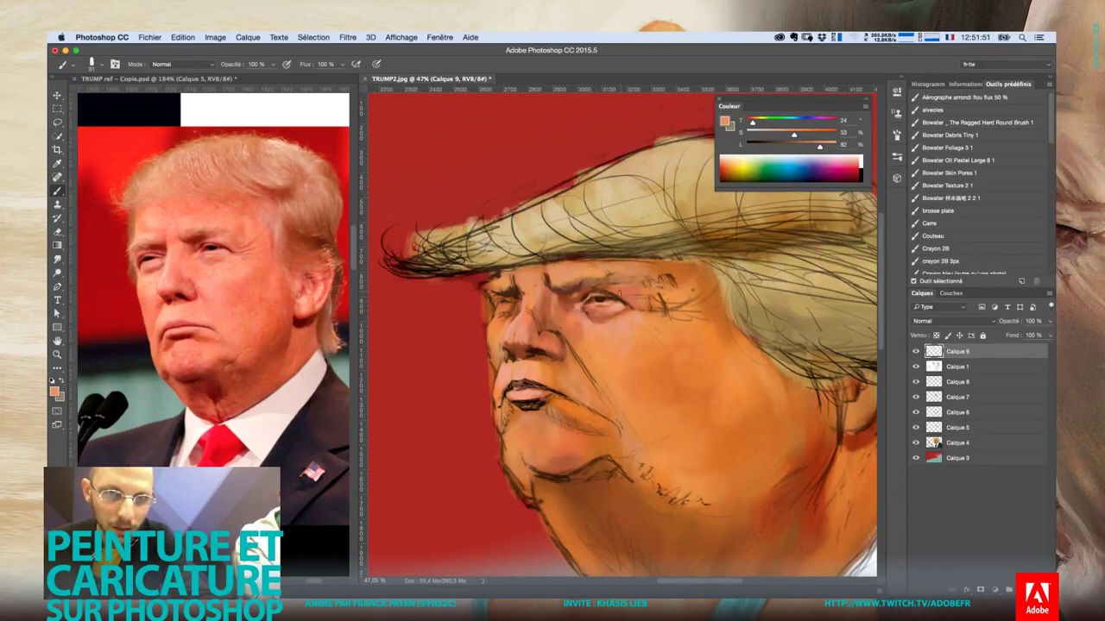
Repaint the skin shading around the eye and brow
{"action": "left_click", "coordinate": [615, 309], "text": "alt"}
{"action": "mouse_move", "coordinate": [605, 285]}
{"action": "left_mouse_down"}
{"action": "mouse_move", "coordinate": [614, 308]}
{"action": "mouse_move", "coordinate": [620, 293]}
{"action": "left_mouse_up"}
{"action": "left_click", "coordinate": [614, 304], "text": "alt"}
{"action": "left_click", "coordinate": [614, 307], "text": "alt"}
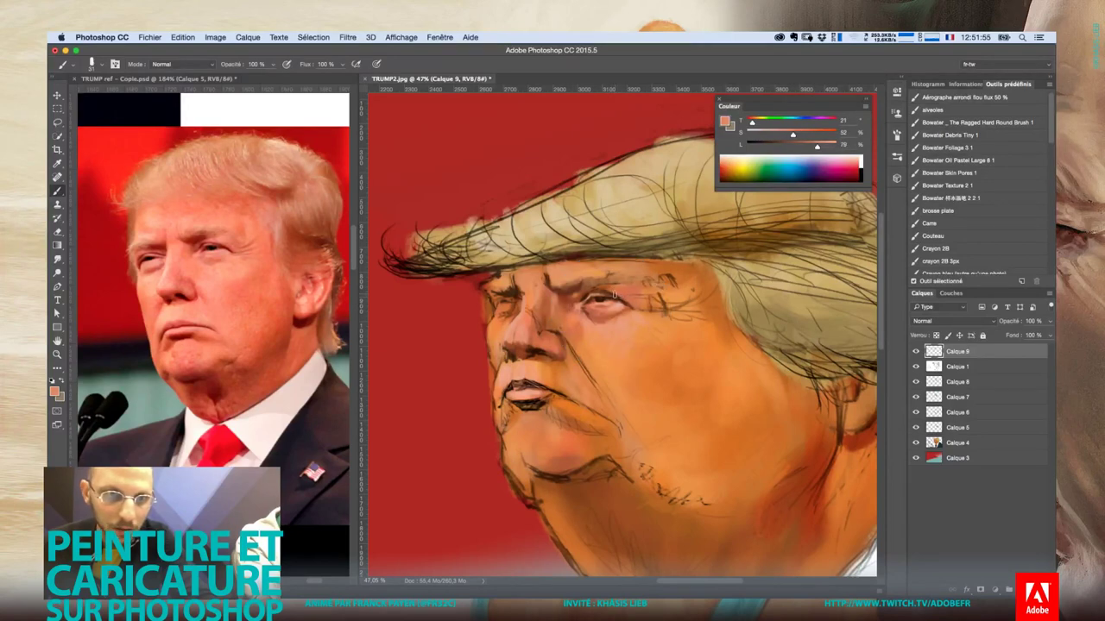
{"action": "left_click", "coordinate": [616, 306], "text": "alt"}
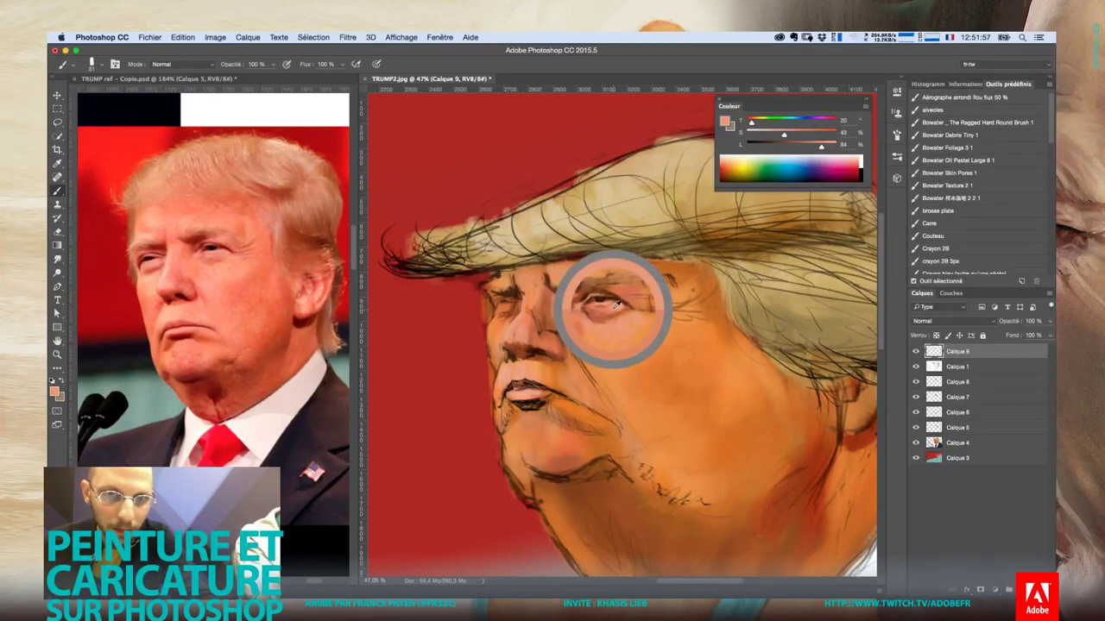
Paint light skin strokes around the right eye with a sampled lighter tone at 20 px
{"action": "left_click", "coordinate": [616, 305], "text": "alt"}
{"action": "right_click", "coordinate": [611, 294]}
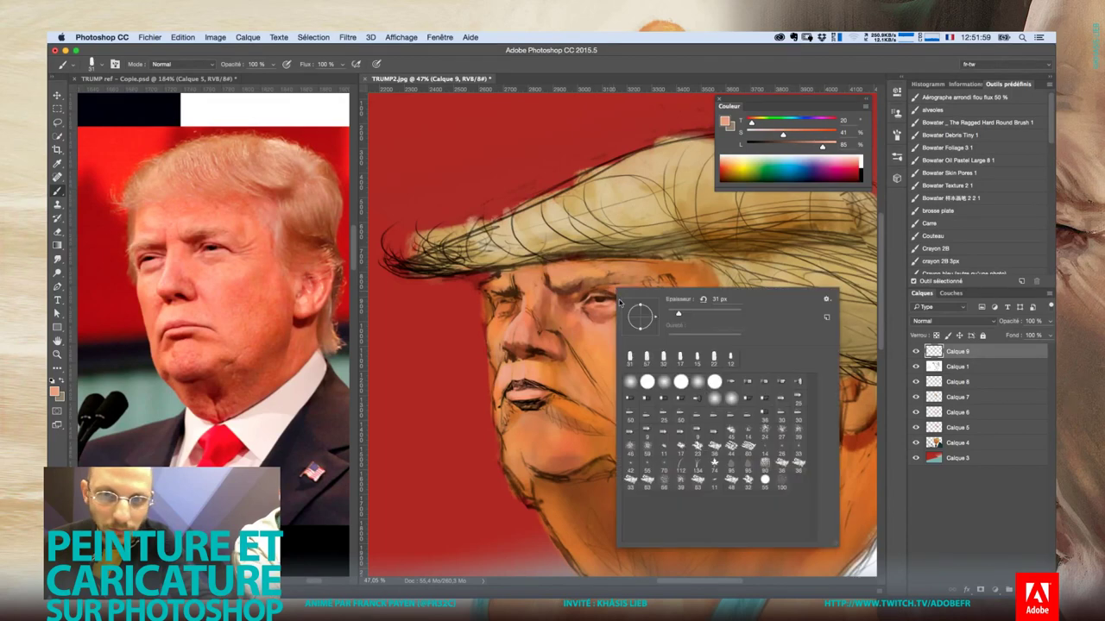
{"action": "left_click_drag", "start_coordinate": [678, 315], "coordinate": [674, 314]}
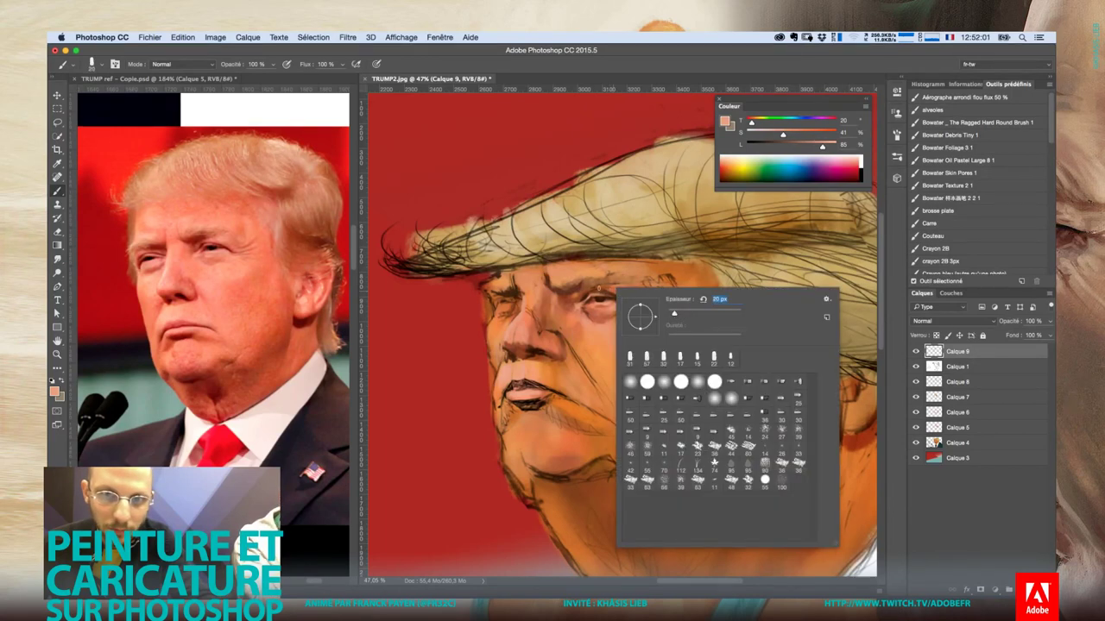
{"action": "left_click", "coordinate": [598, 288]}
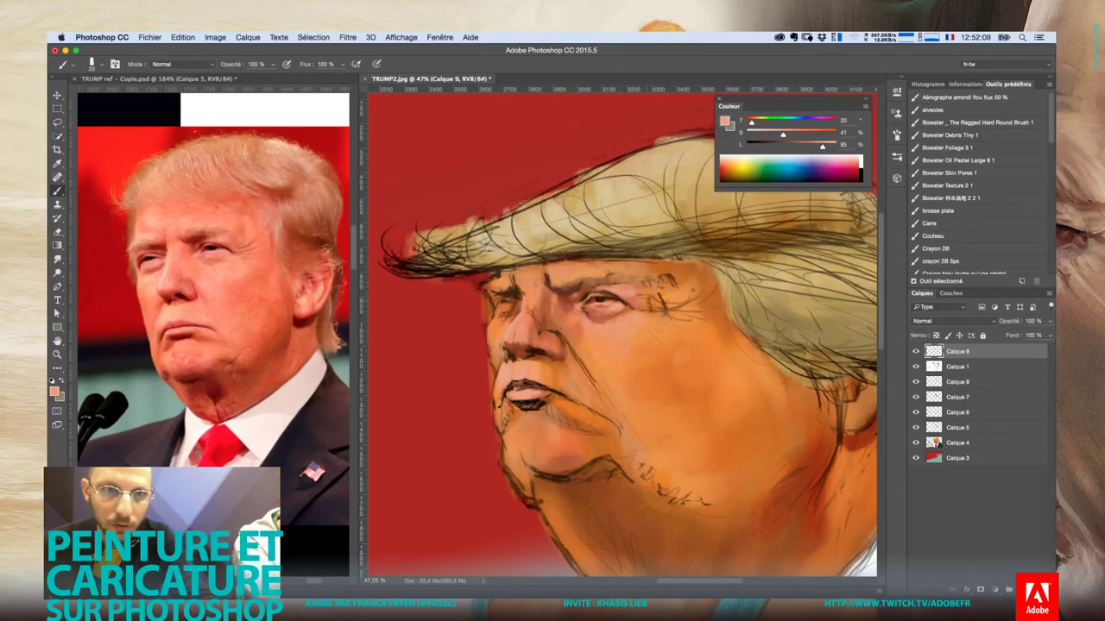
{"action": "left_click_drag", "start_coordinate": [639, 294], "coordinate": [673, 307]}
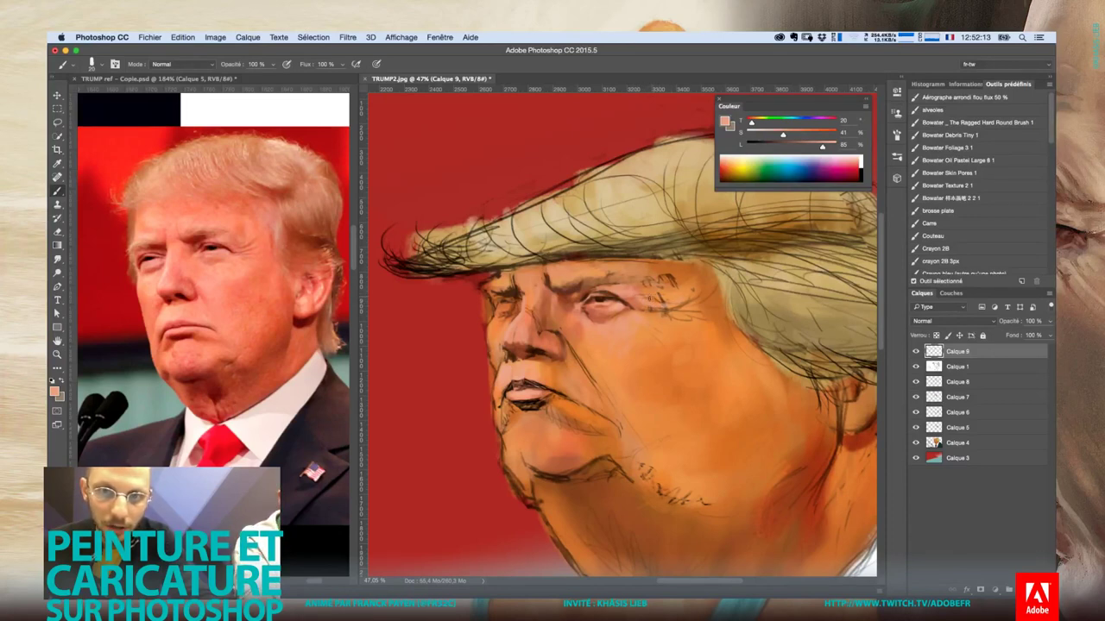
Enlarge the brush to 51 px and sample darker, lighter and saturated skin tones from the brow
{"action": "right_click", "coordinate": [630, 309]}
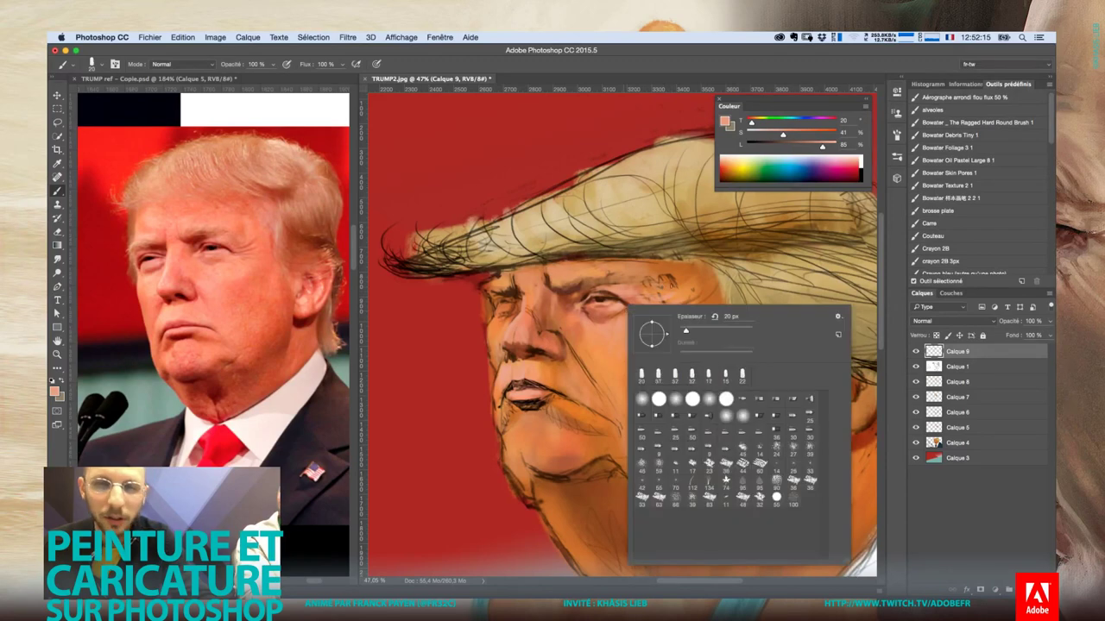
{"action": "left_click_drag", "start_coordinate": [691, 332], "coordinate": [697, 330]}
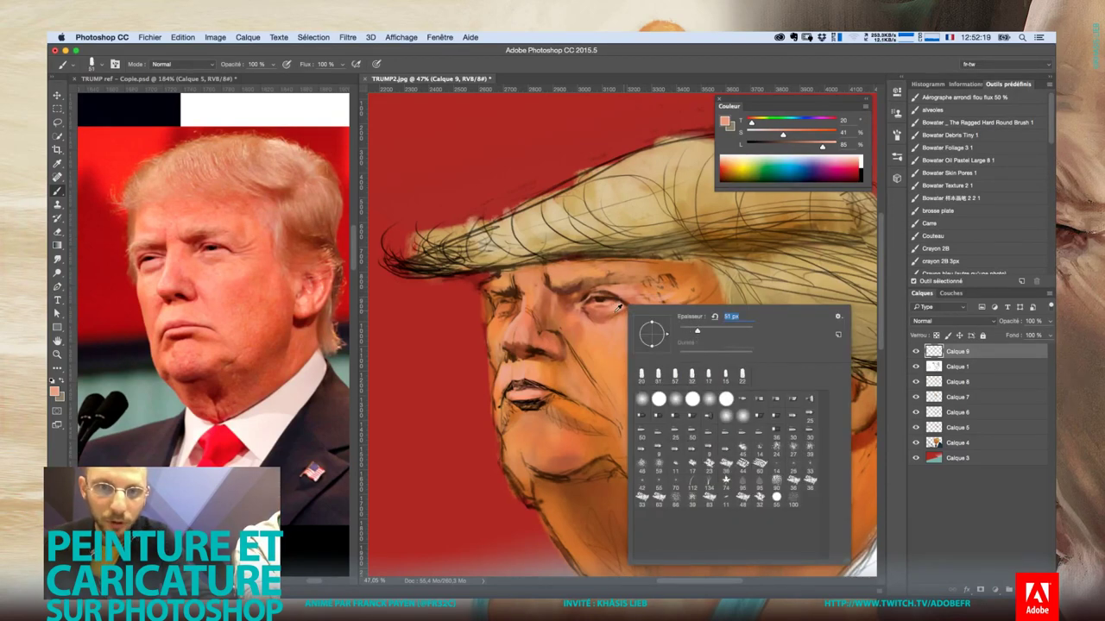
{"action": "key", "text": "Return"}
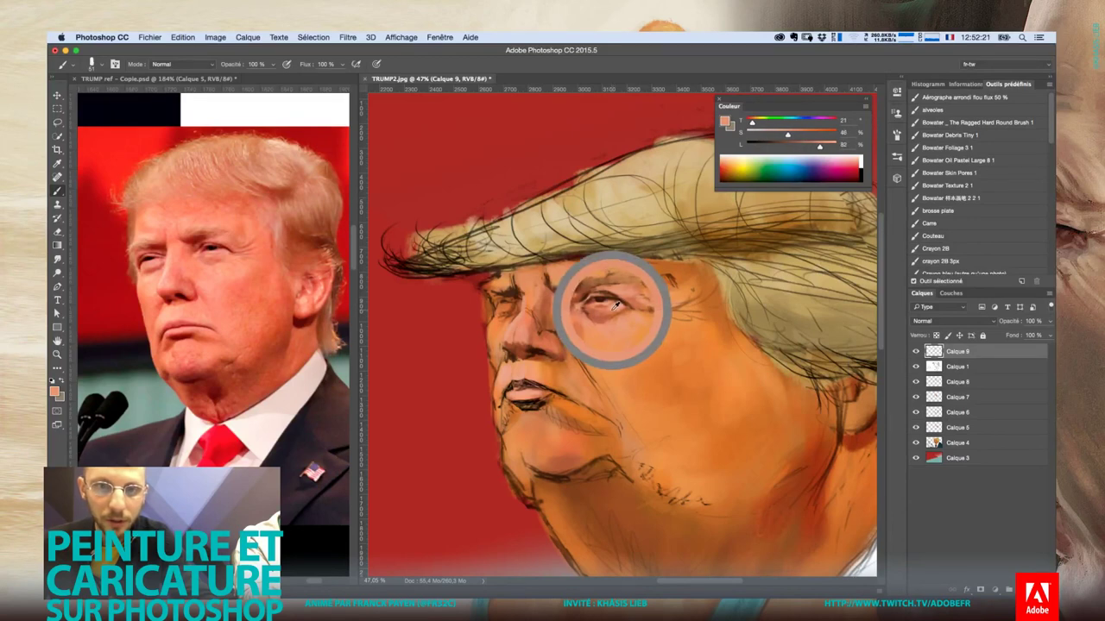
{"action": "left_click_drag", "start_coordinate": [618, 306], "coordinate": [616, 308]}
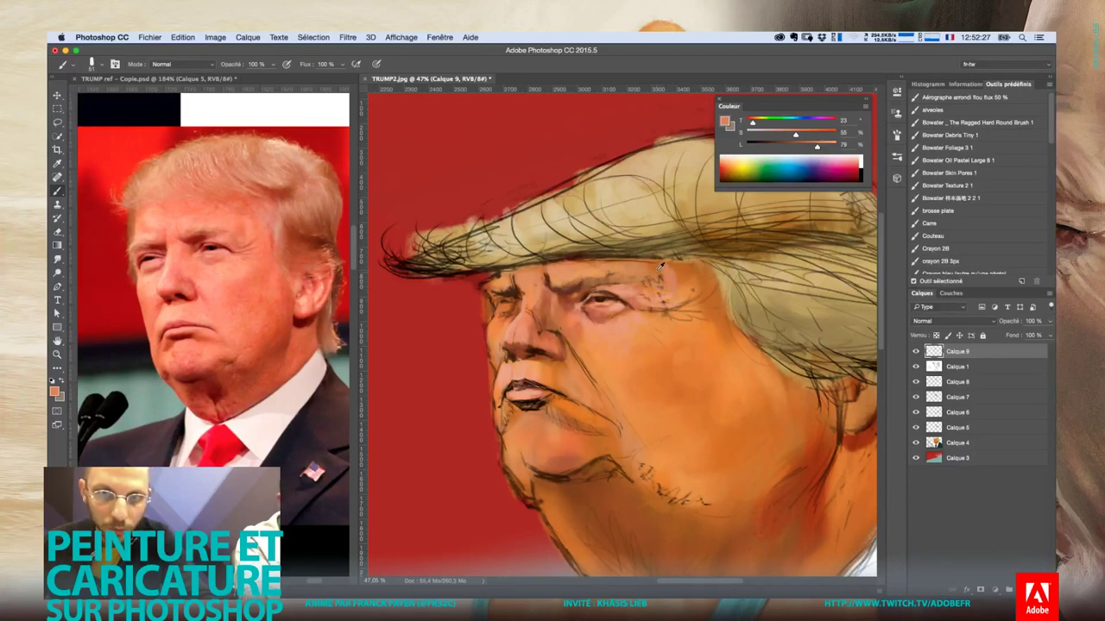
{"action": "left_click", "coordinate": [661, 266], "text": "alt"}
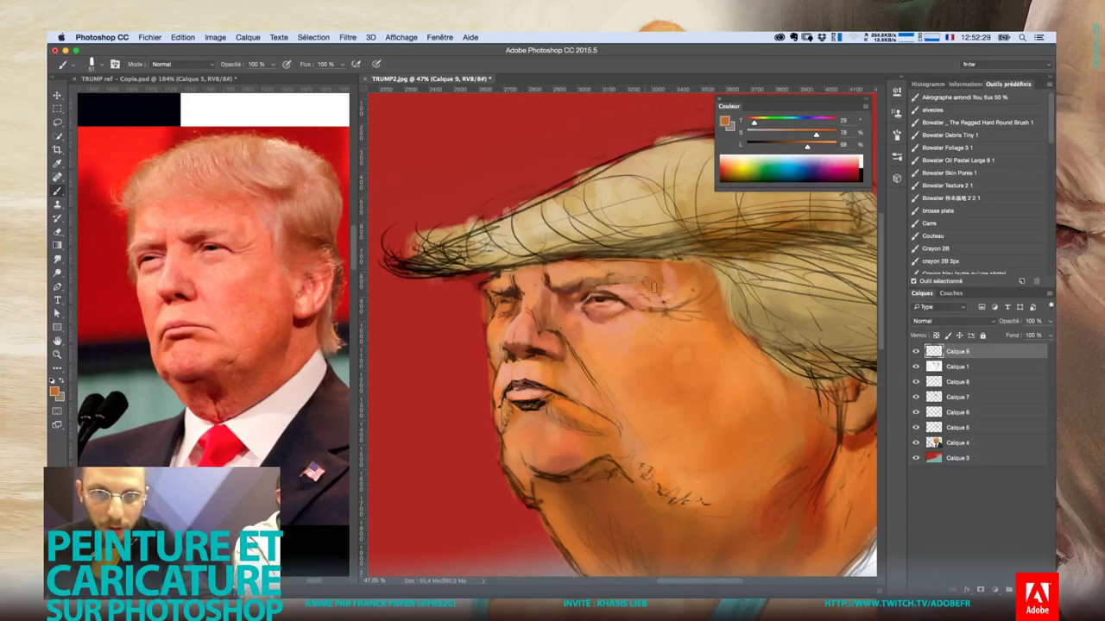
{"action": "left_click", "coordinate": [666, 280], "text": "alt"}
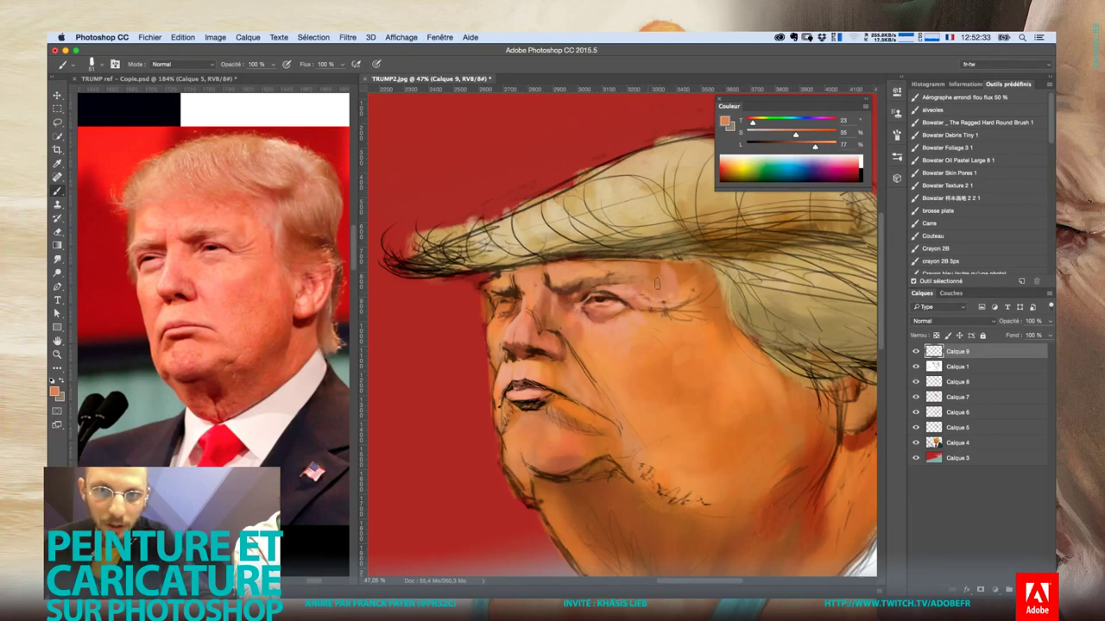
{"action": "left_click", "coordinate": [655, 283], "text": "alt"}
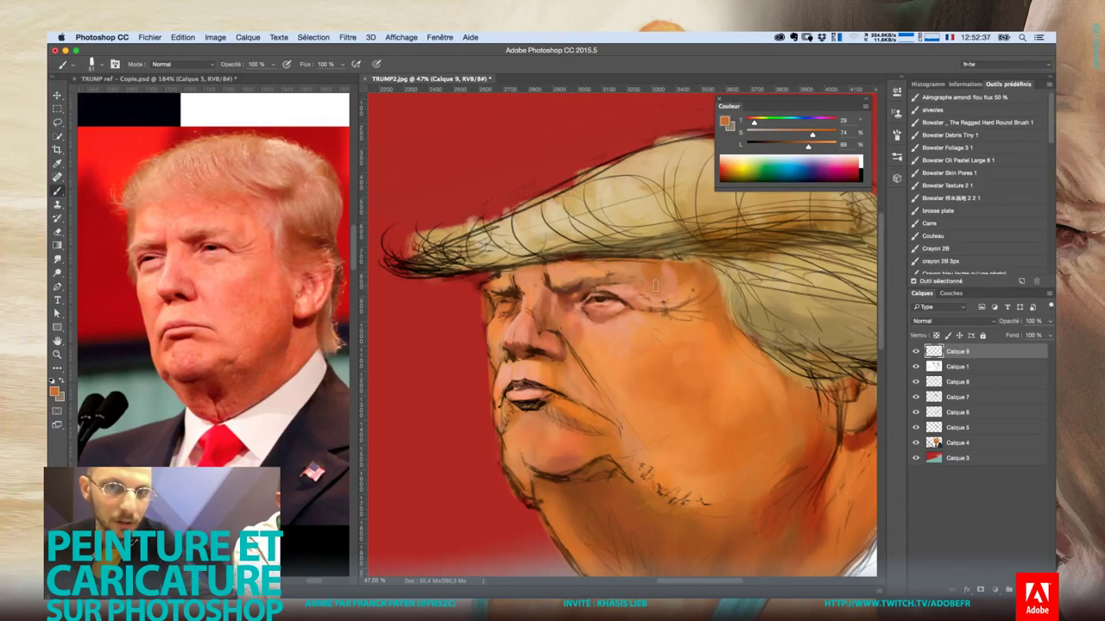
{"action": "left_click", "coordinate": [657, 266], "text": "alt"}
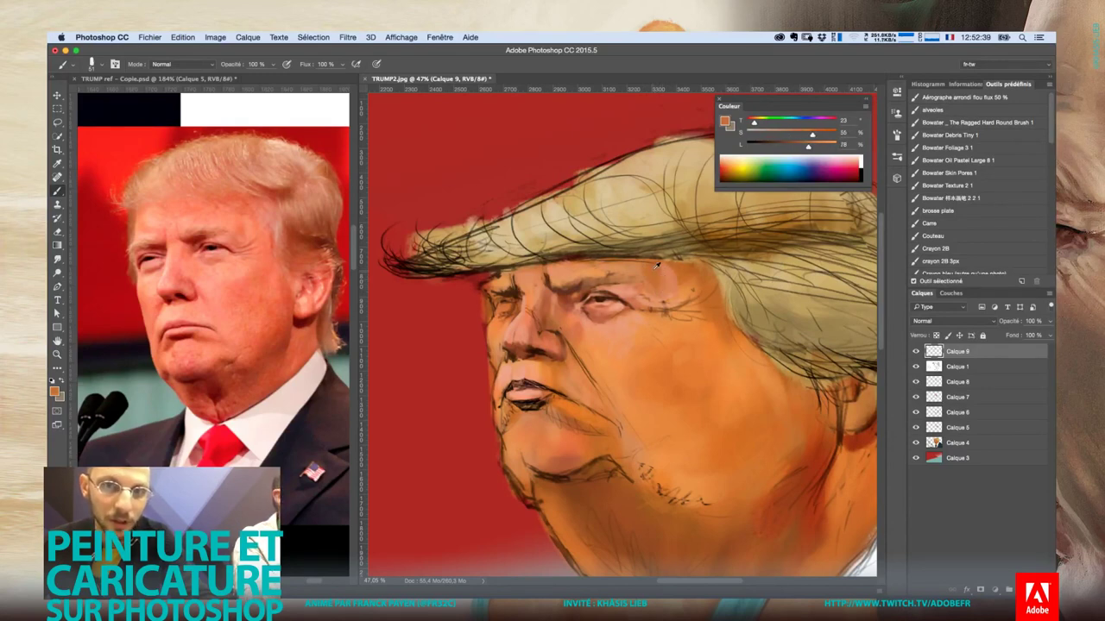
{"action": "left_click", "coordinate": [675, 278], "text": "alt"}
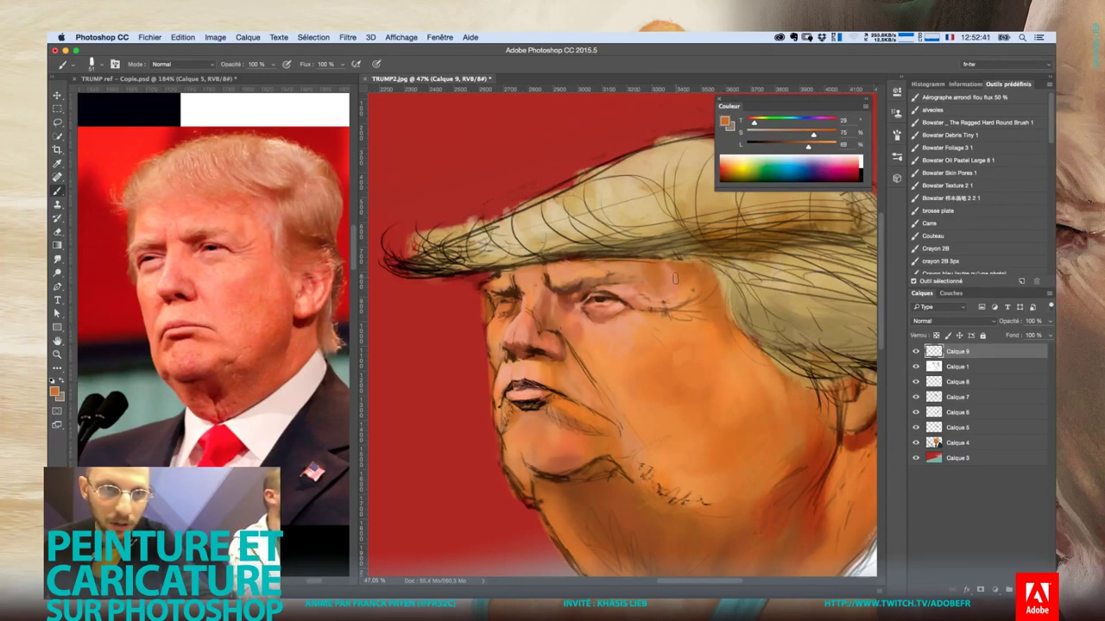
Set the brush to 17 px and load a darker, more saturated orange skin tone
{"action": "right_click", "coordinate": [721, 320]}
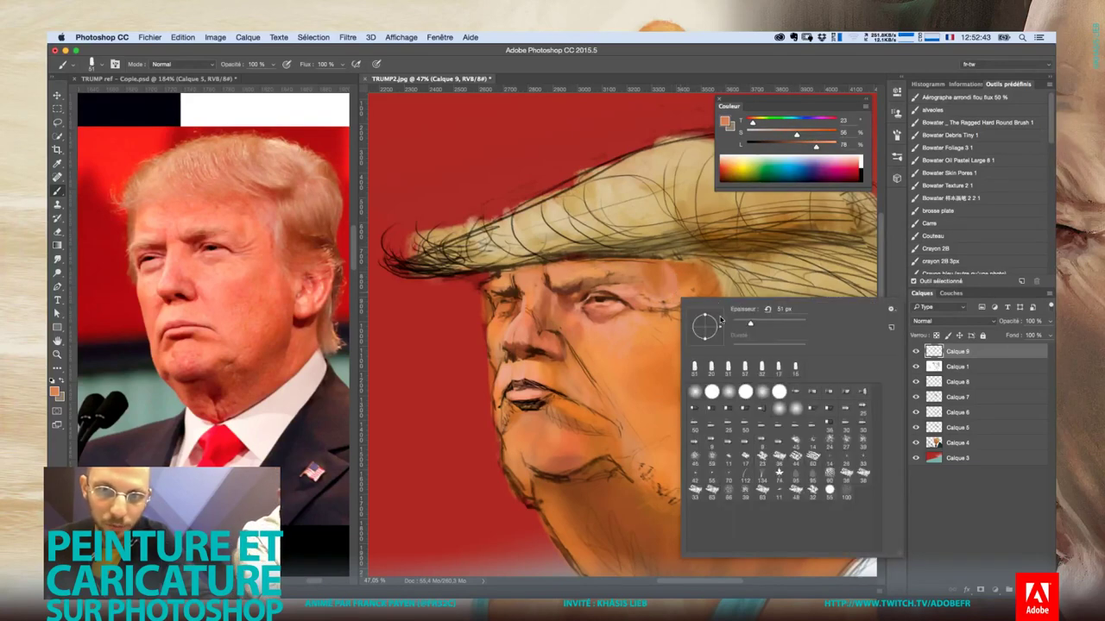
{"action": "left_click", "coordinate": [738, 324]}
{"action": "key", "text": "Down"}
{"action": "key", "text": "Down"}
{"action": "key", "text": "Down"}
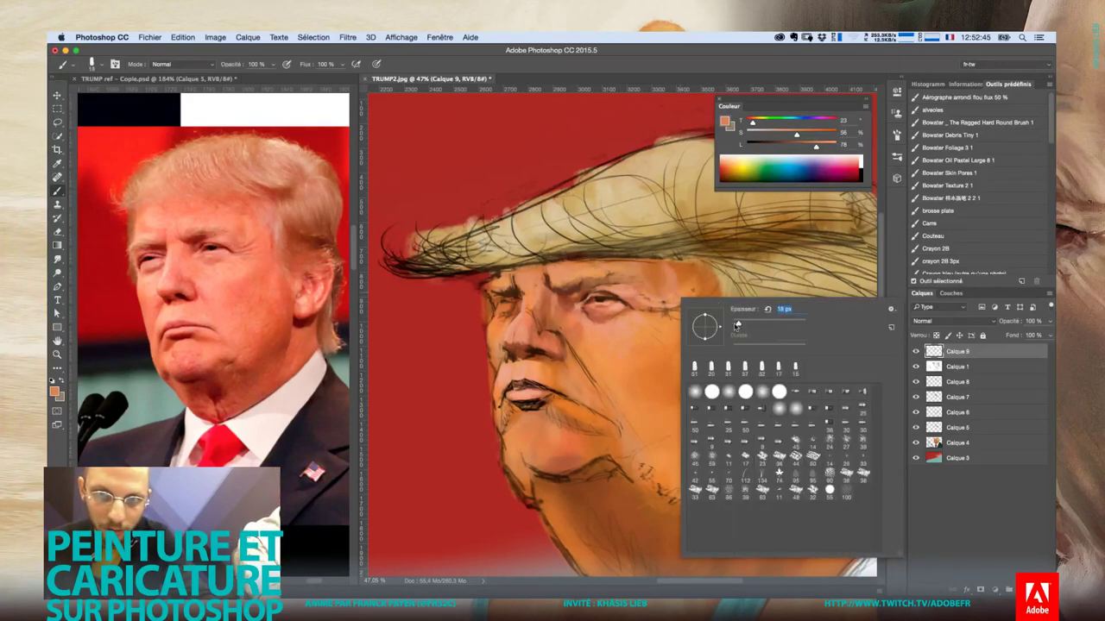
{"action": "key", "text": "Down"}
{"action": "key", "text": "Down"}
{"action": "key", "text": "Down"}
{"action": "left_click", "coordinate": [738, 325]}
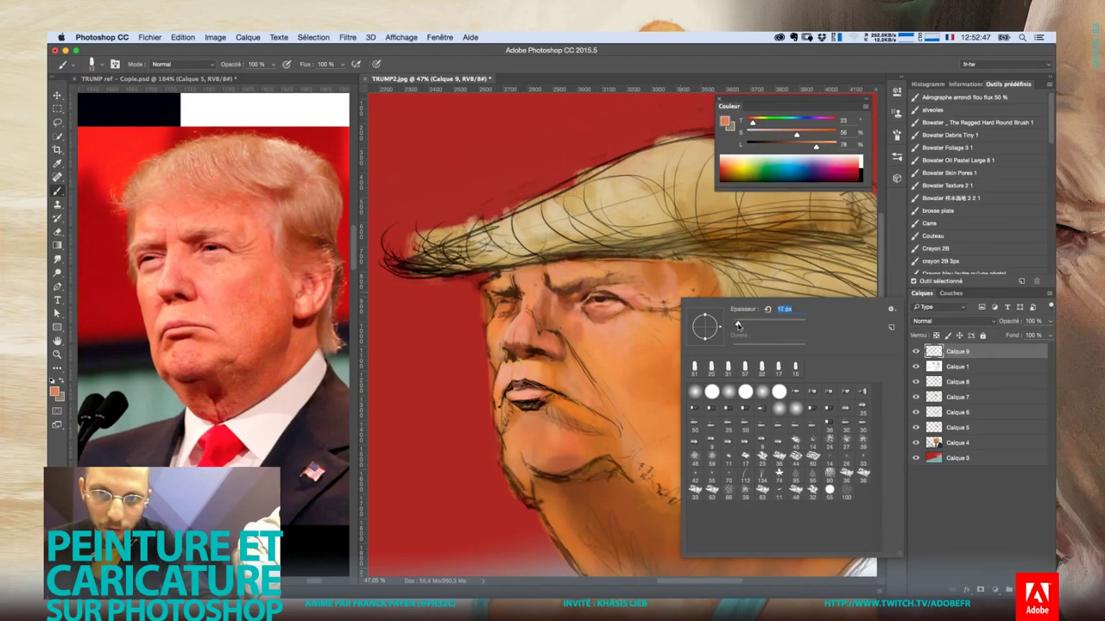
{"action": "left_click", "coordinate": [629, 287]}
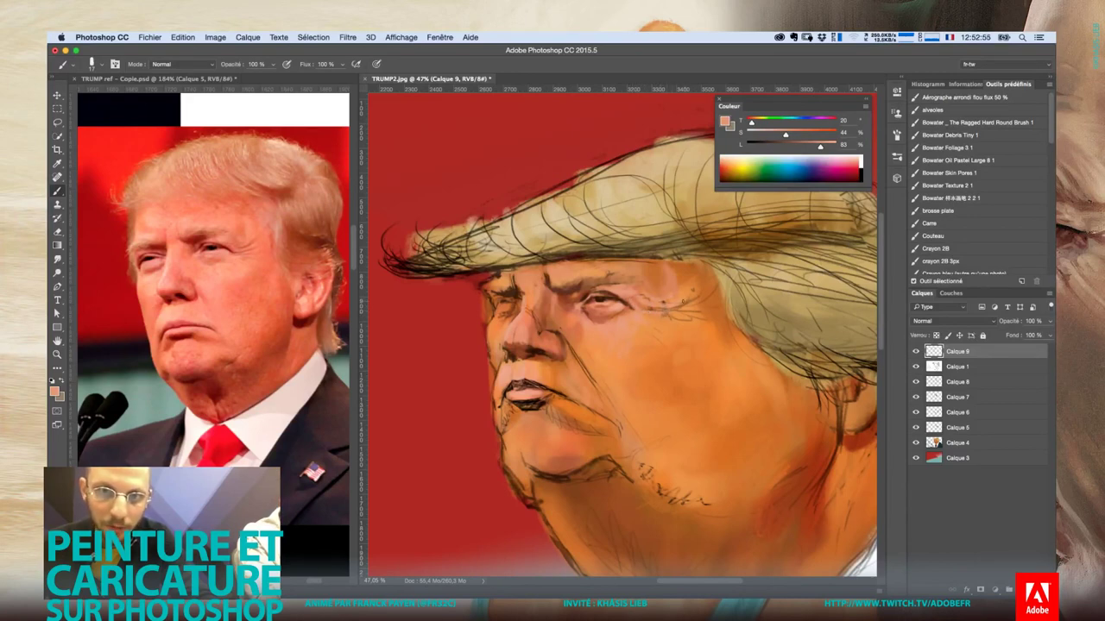
{"action": "left_click", "coordinate": [652, 280], "text": "alt"}
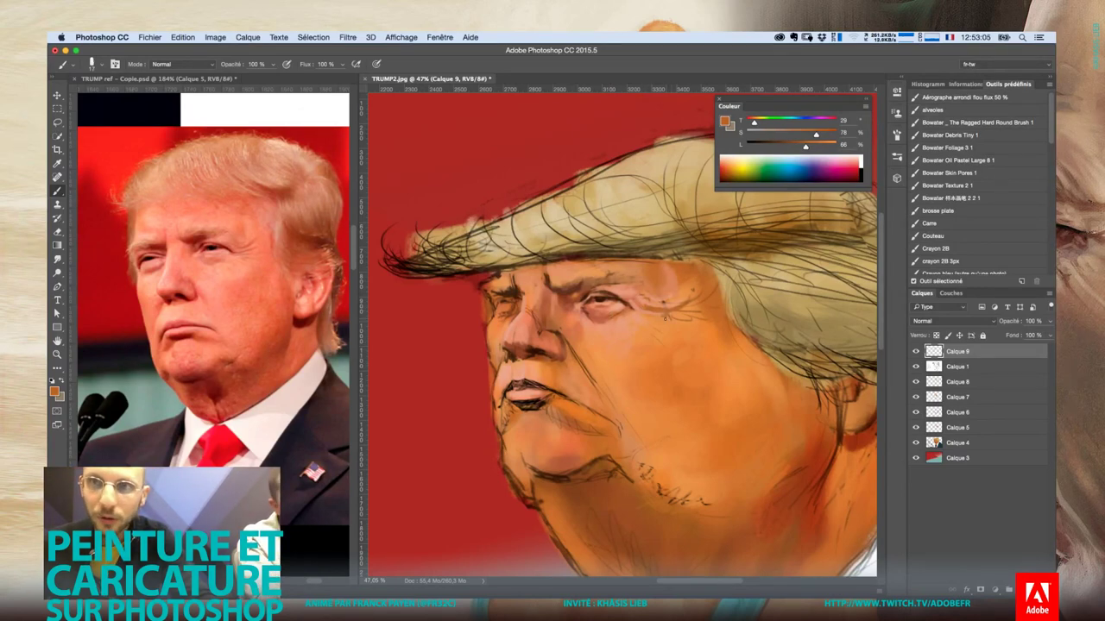
Enlarge the brush to 38 px and sample a new skin tone from the eye
{"action": "right_click", "coordinate": [636, 314]}
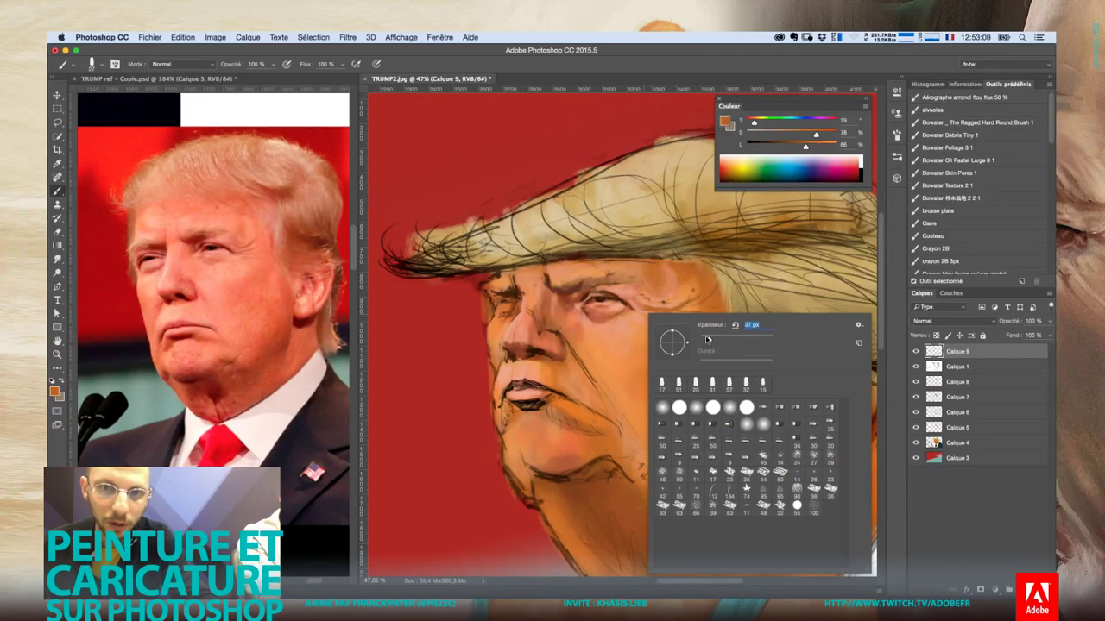
{"action": "left_click_drag", "start_coordinate": [709, 342], "coordinate": [713, 342]}
{"action": "left_click", "coordinate": [691, 275]}
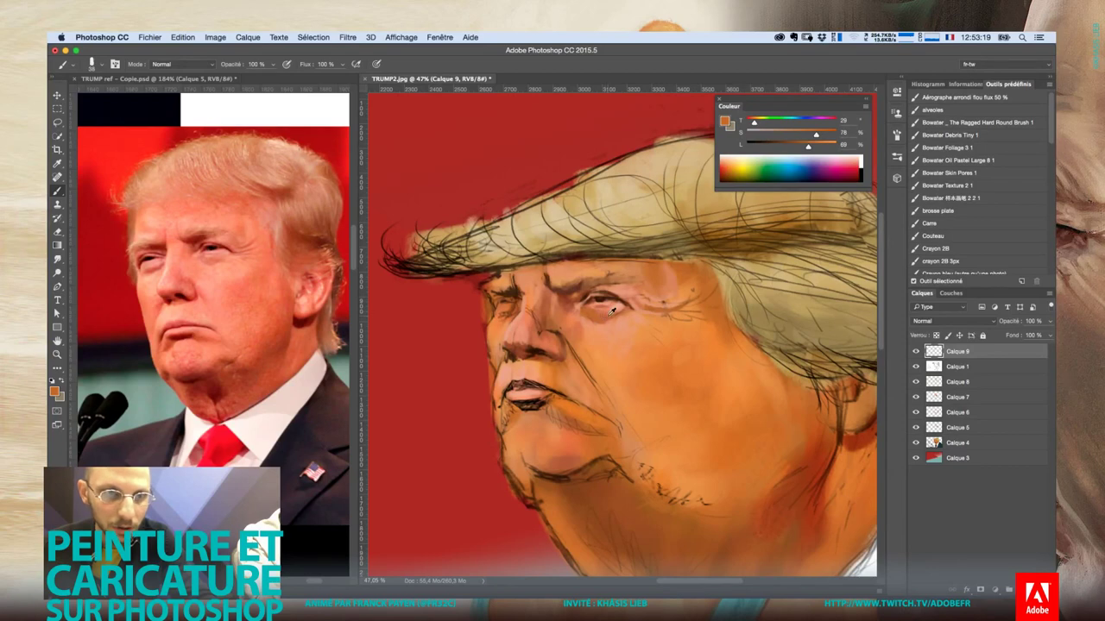
{"action": "left_click", "coordinate": [610, 311], "text": "alt"}
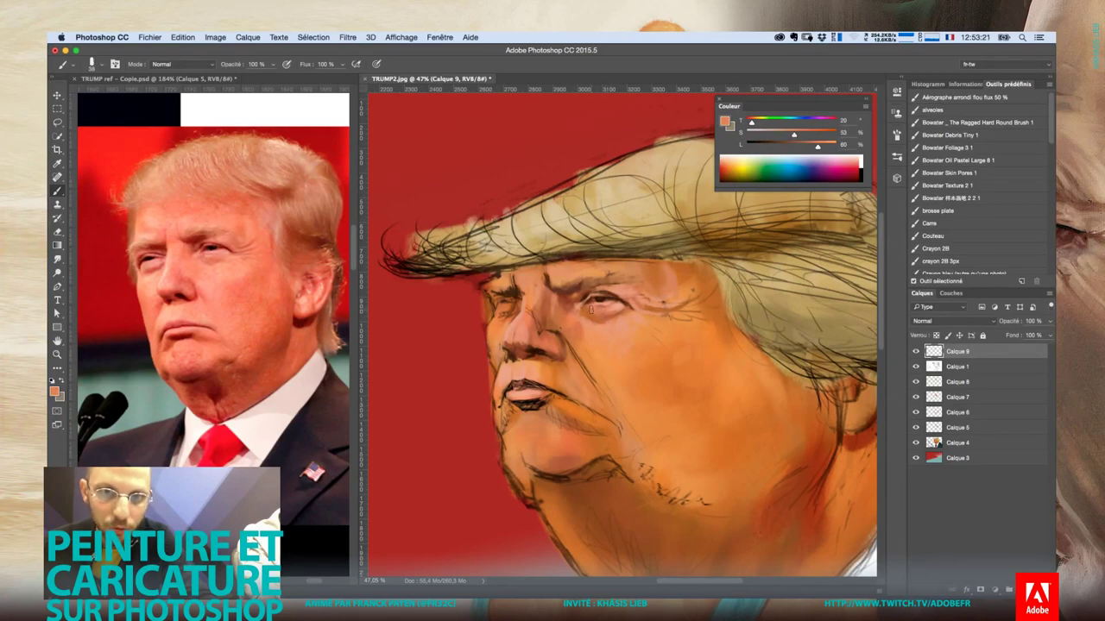
Shrink the brush to 21 px, then 14 px, and sample a skin tone near the brow
{"action": "right_click", "coordinate": [606, 336]}
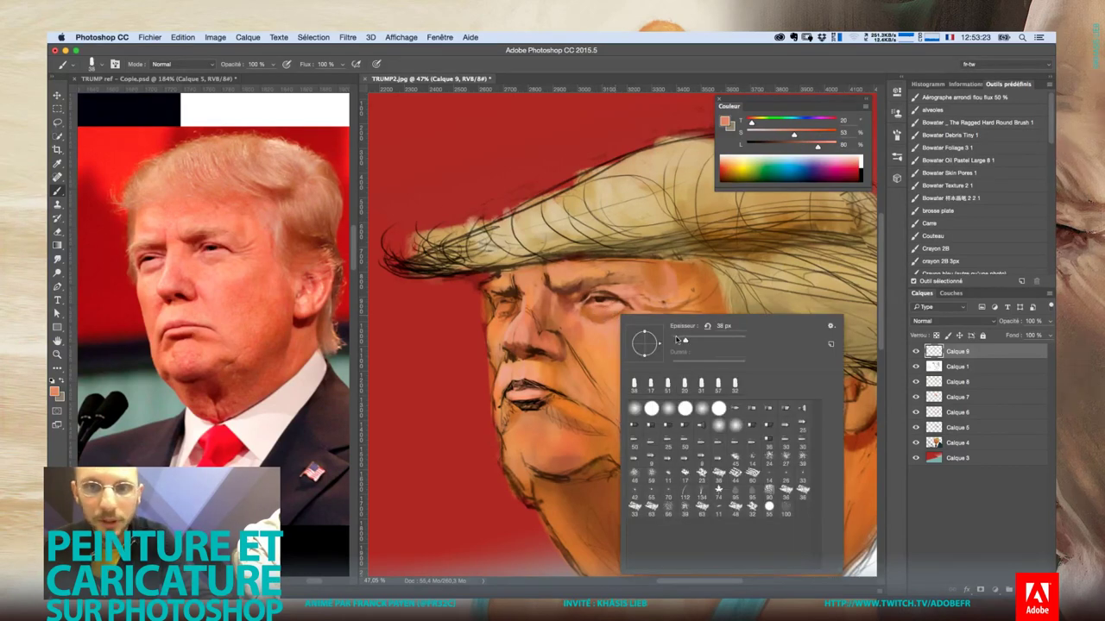
{"action": "left_click_drag", "start_coordinate": [686, 340], "coordinate": [679, 340]}
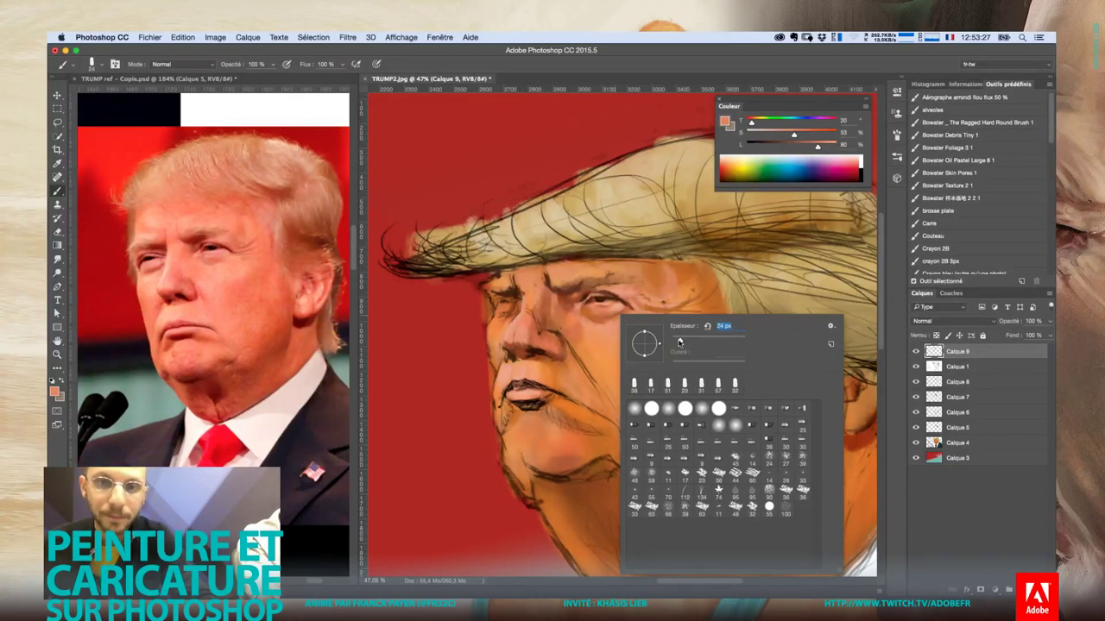
{"action": "left_click_drag", "start_coordinate": [680, 340], "coordinate": [677, 341]}
{"action": "key", "text": "Return"}
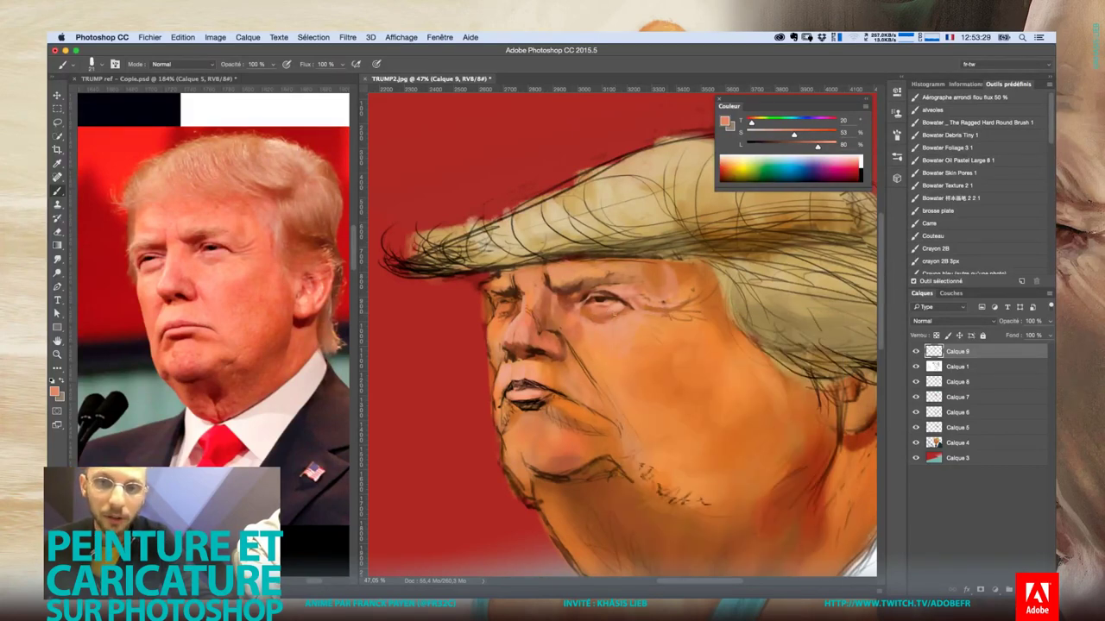
{"action": "right_click", "coordinate": [614, 315]}
{"action": "left_click_drag", "start_coordinate": [680, 340], "coordinate": [677, 340]}
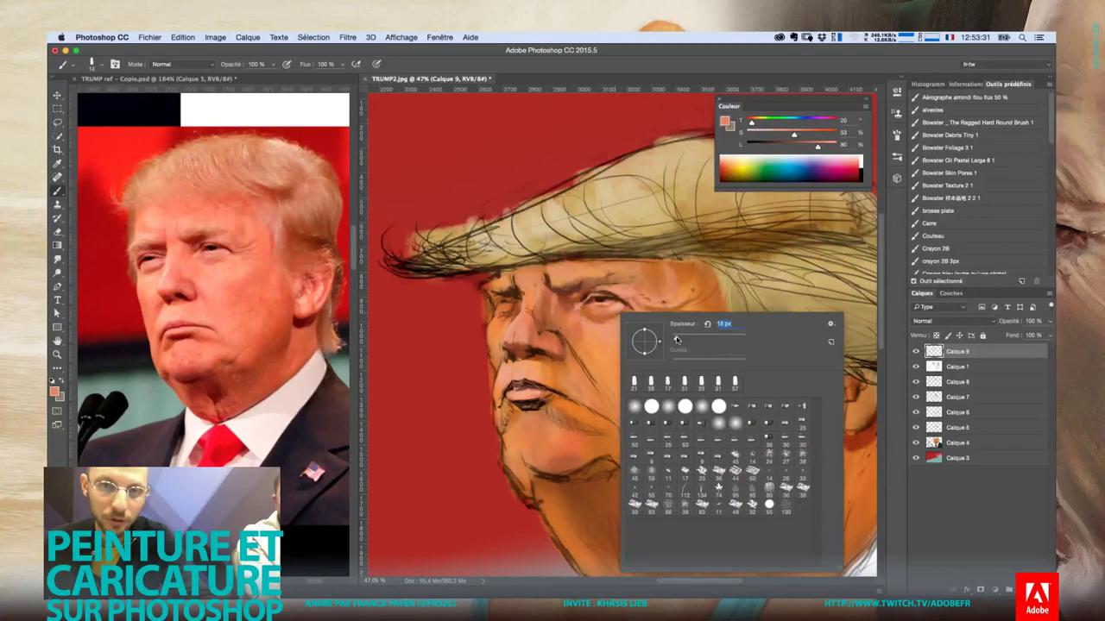
{"action": "key", "text": "Return"}
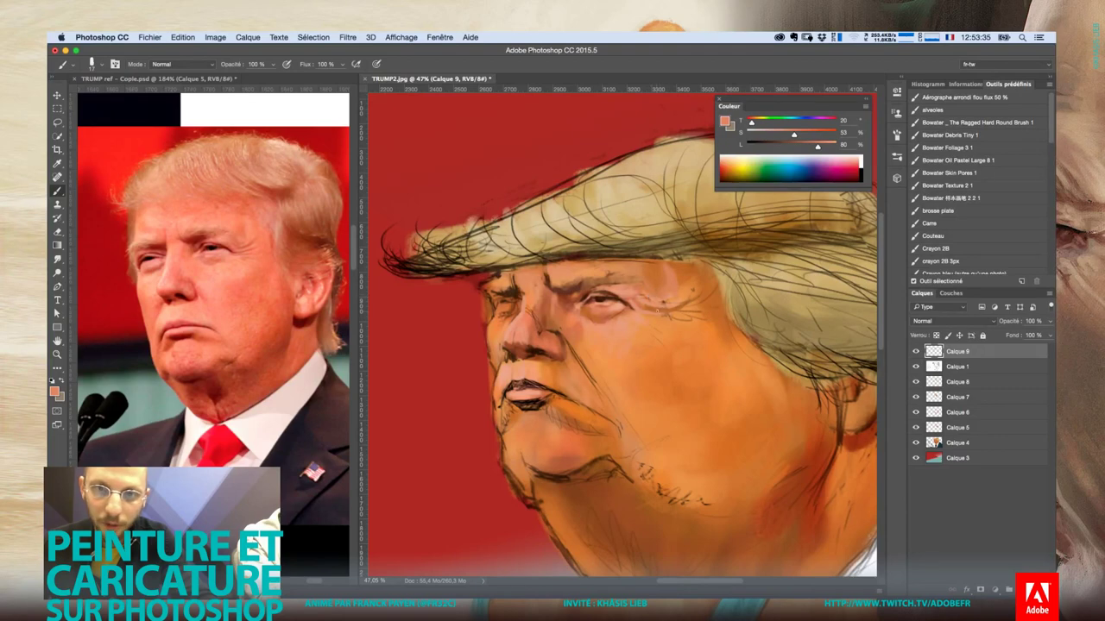
{"action": "left_click", "coordinate": [680, 297], "text": "alt"}
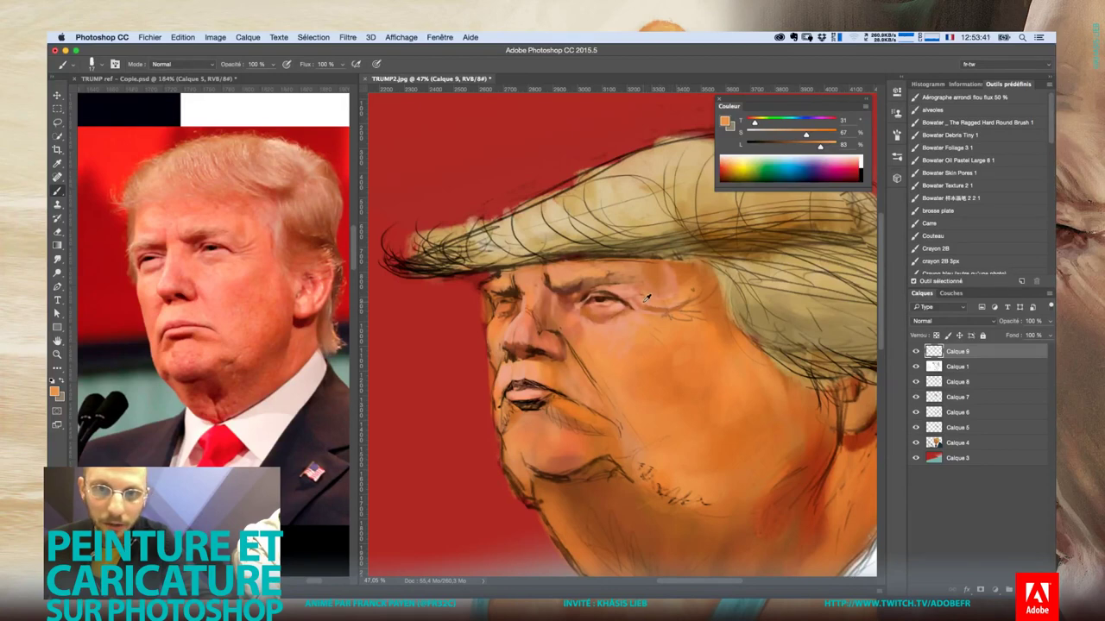
Sample several lighter skin tones from the caricature's face
{"action": "left_click", "coordinate": [640, 301], "text": "alt"}
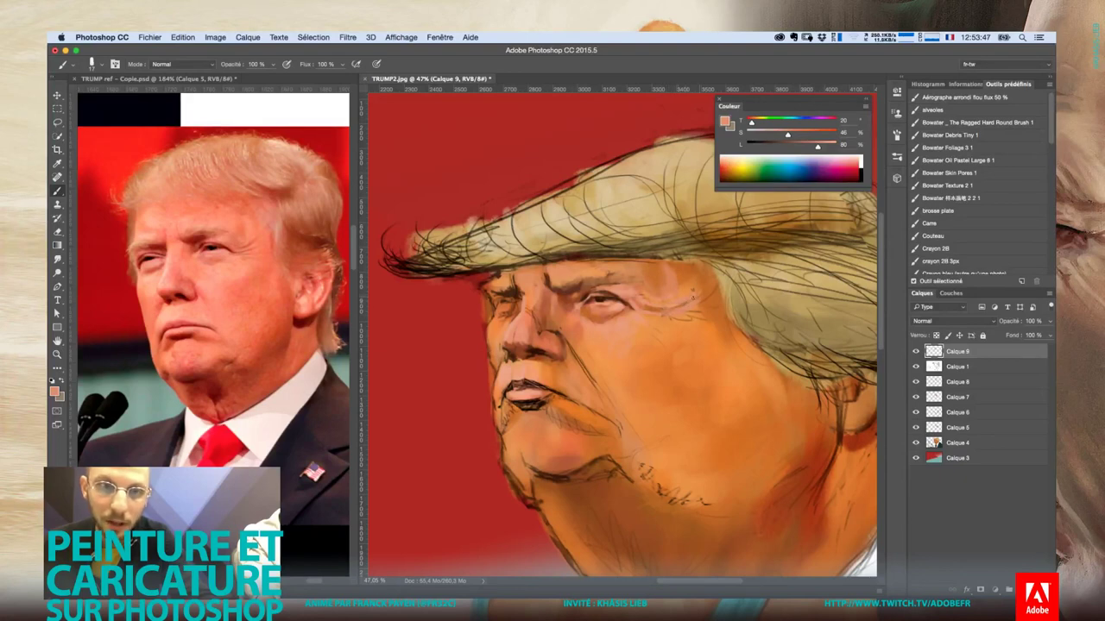
{"action": "right_click", "coordinate": [693, 292]}
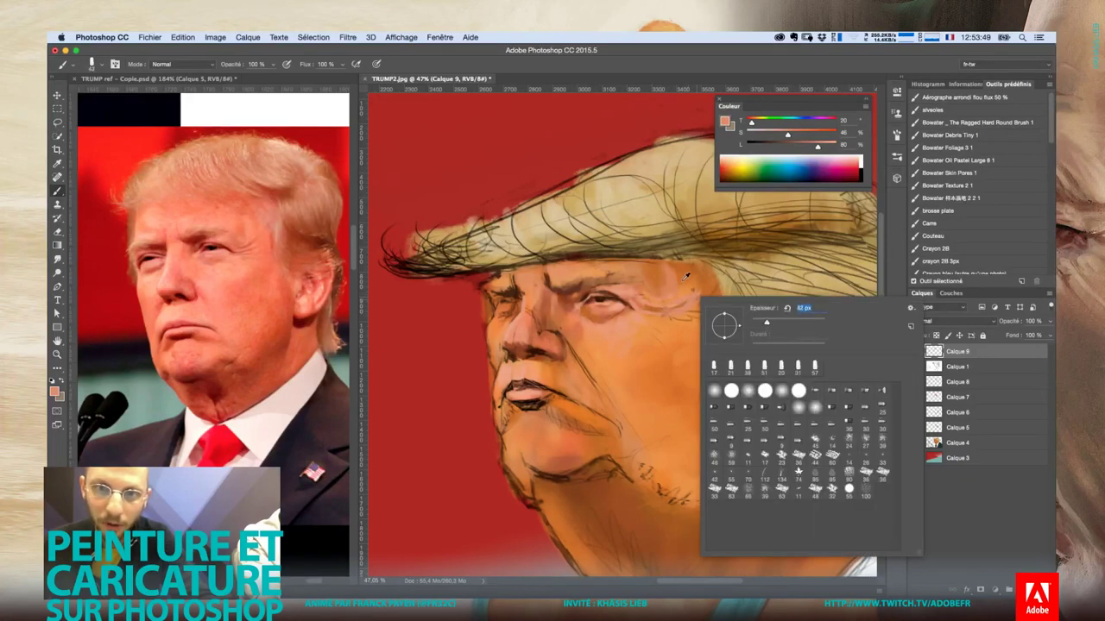
{"action": "key", "text": "Escape"}
{"action": "left_click", "coordinate": [698, 304], "text": "alt"}
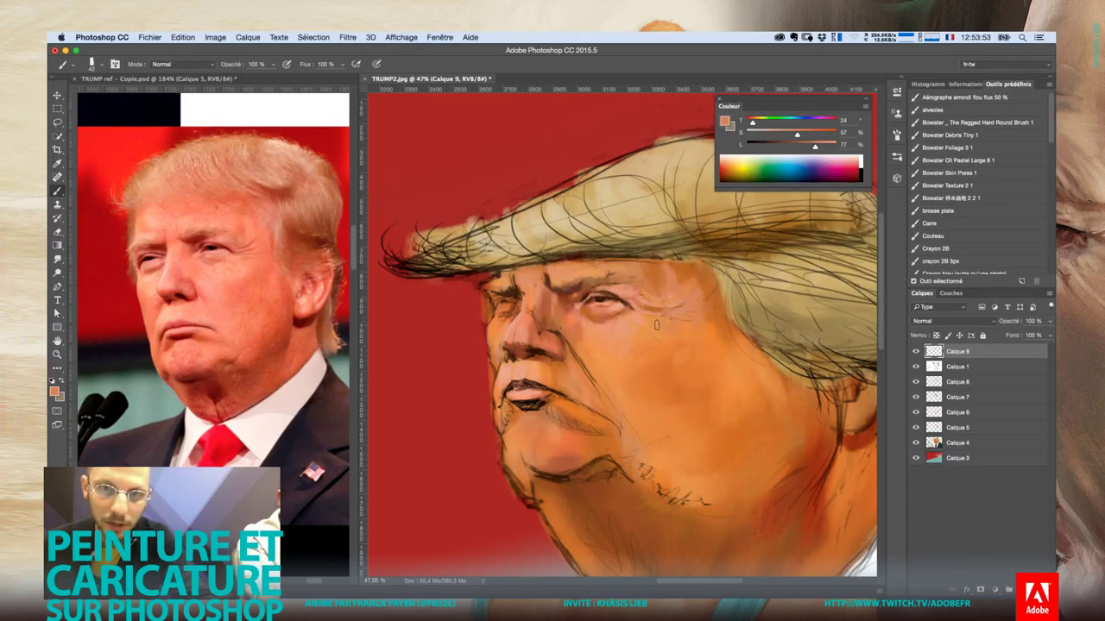
{"action": "left_click", "coordinate": [635, 320], "text": "alt"}
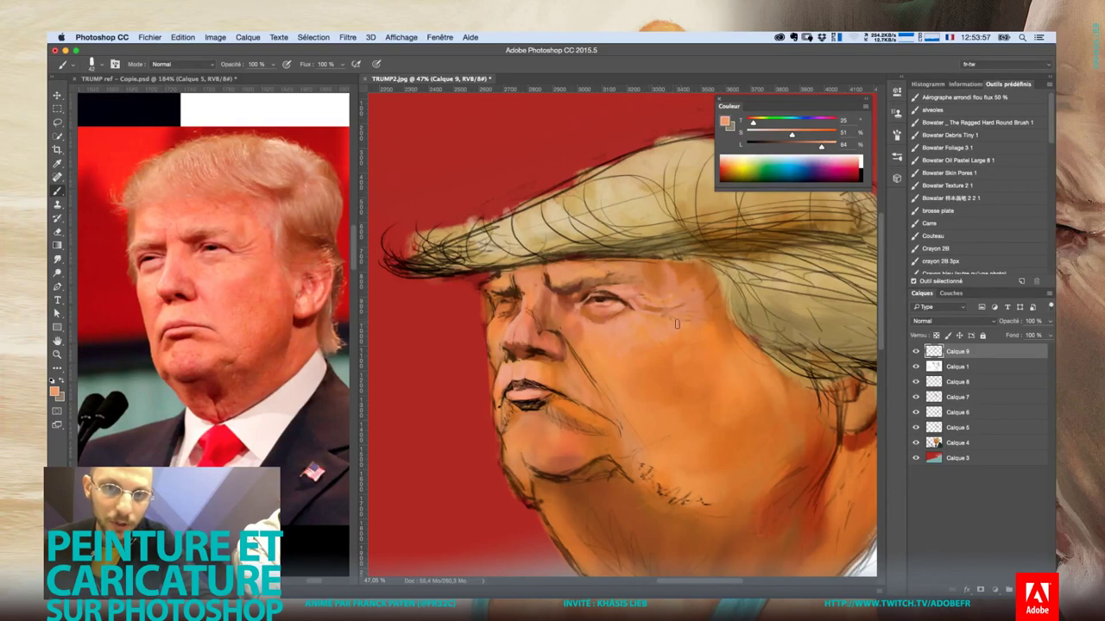
Check the brush size settings while touching up the brow
{"action": "right_click", "coordinate": [515, 312]}
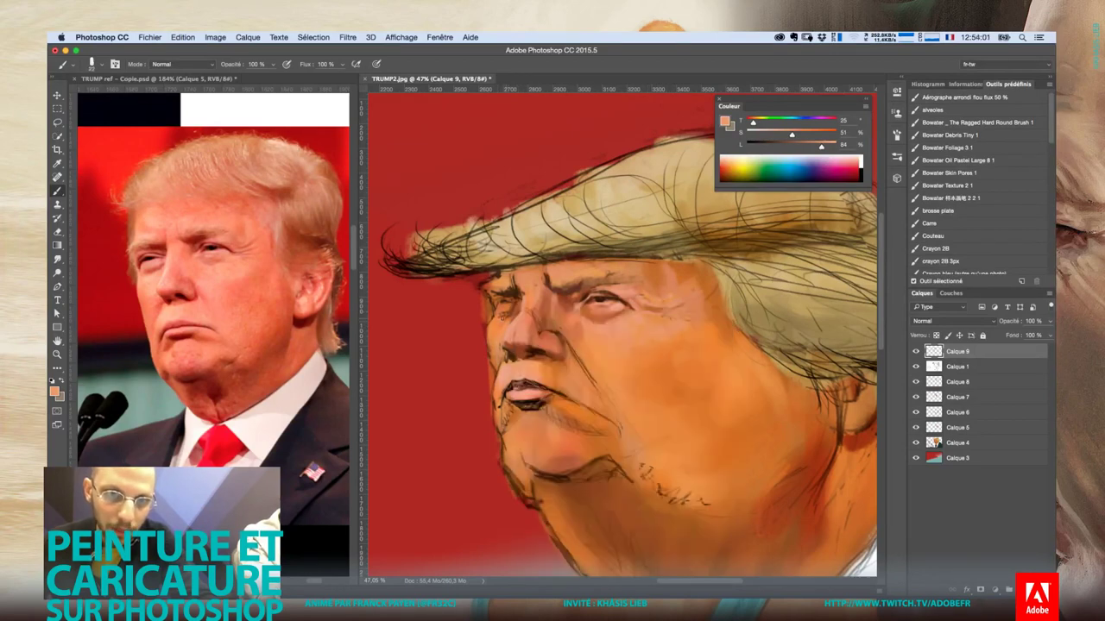
{"action": "left_click", "coordinate": [500, 318]}
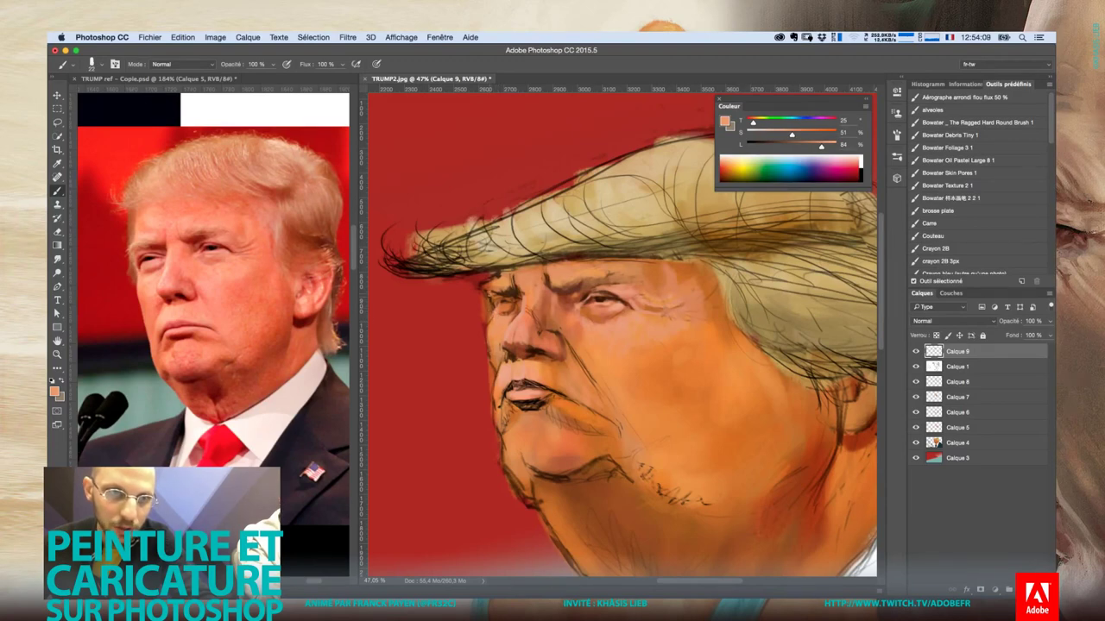
{"action": "right_click", "coordinate": [506, 294]}
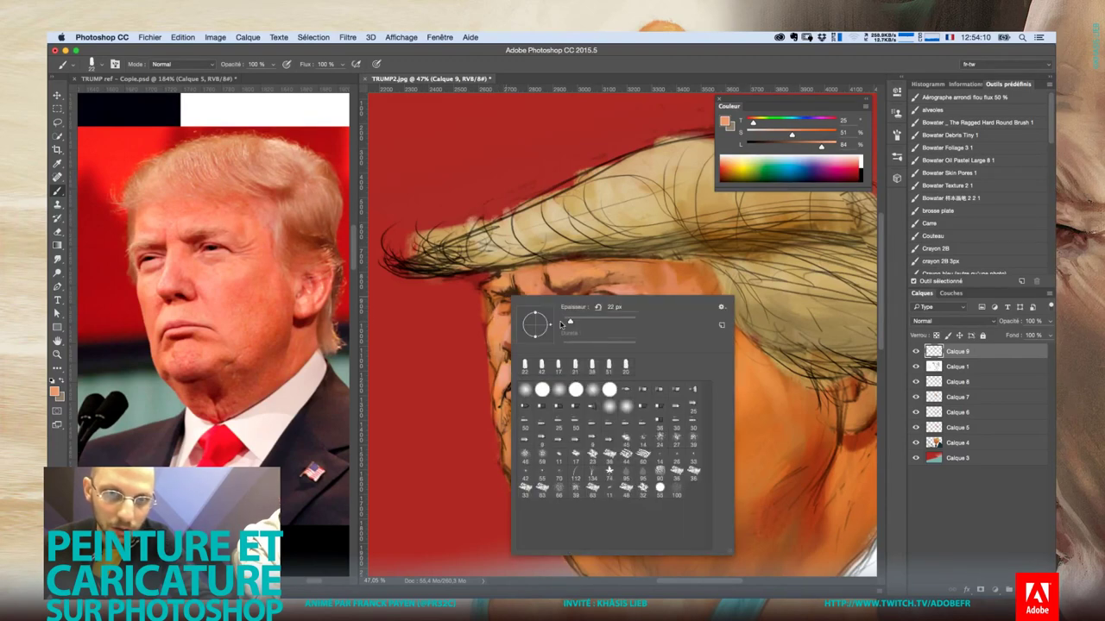
{"action": "left_click", "coordinate": [504, 307]}
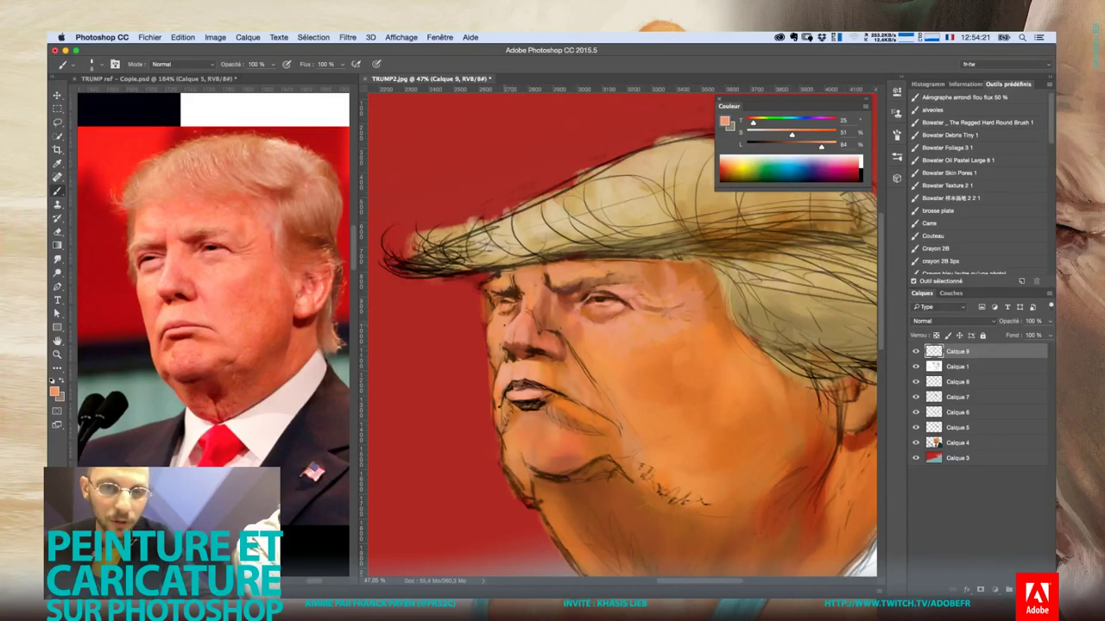
Make the brush much bigger and sample a pale beige from the hair
{"action": "right_click", "coordinate": [520, 308]}
{"action": "left_click_drag", "start_coordinate": [572, 333], "coordinate": [578, 336]}
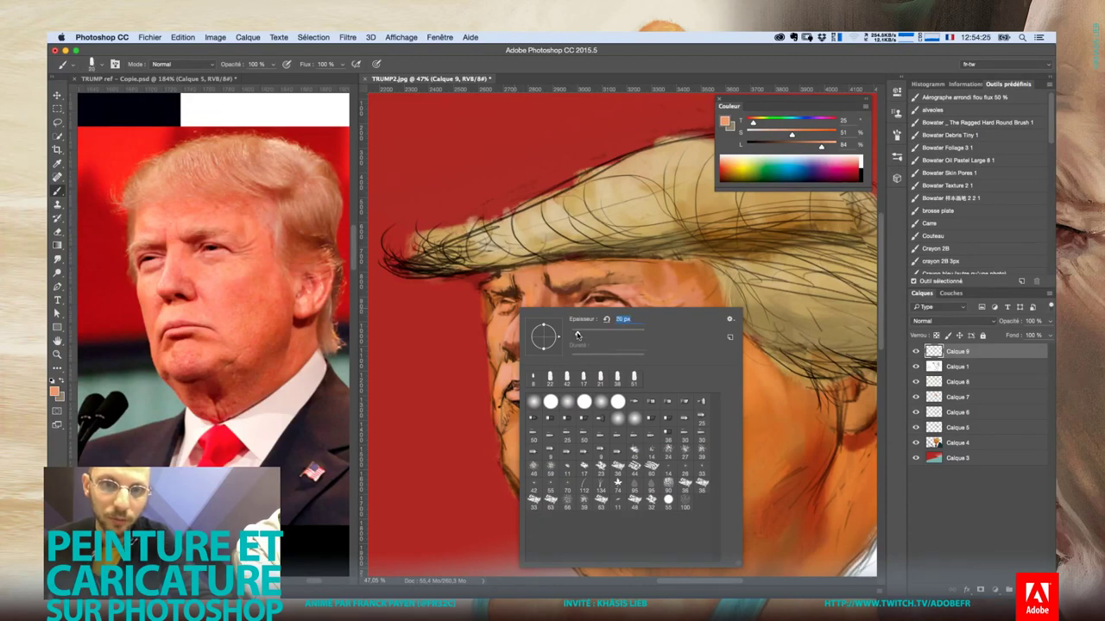
{"action": "key", "text": "Return"}
{"action": "left_click", "coordinate": [558, 217], "text": "alt"}
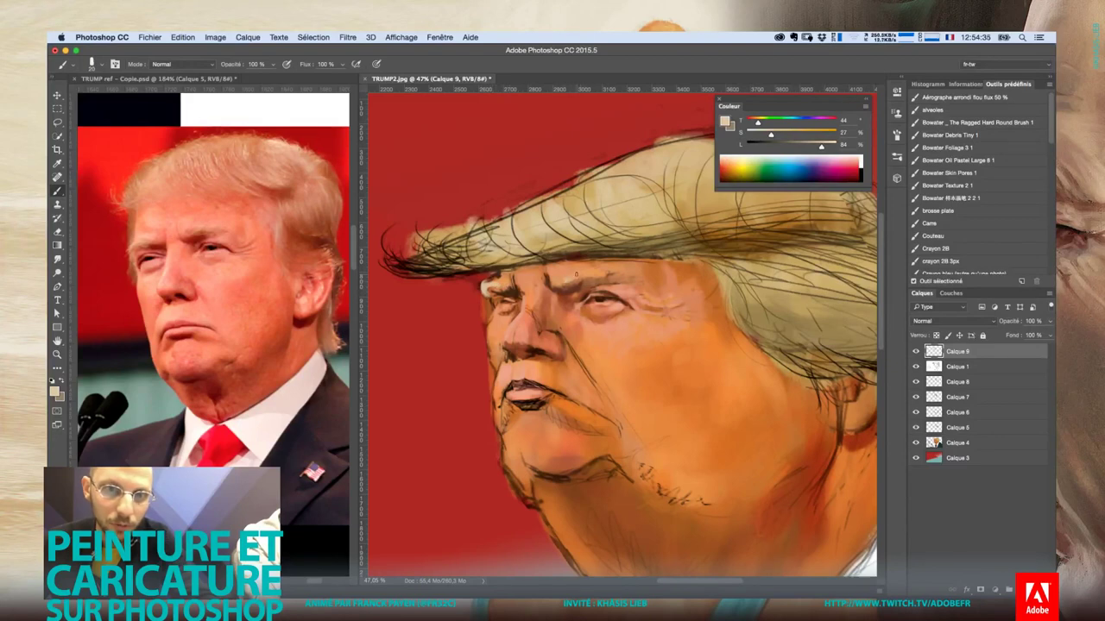
{"action": "left_click", "coordinate": [629, 210], "text": "alt"}
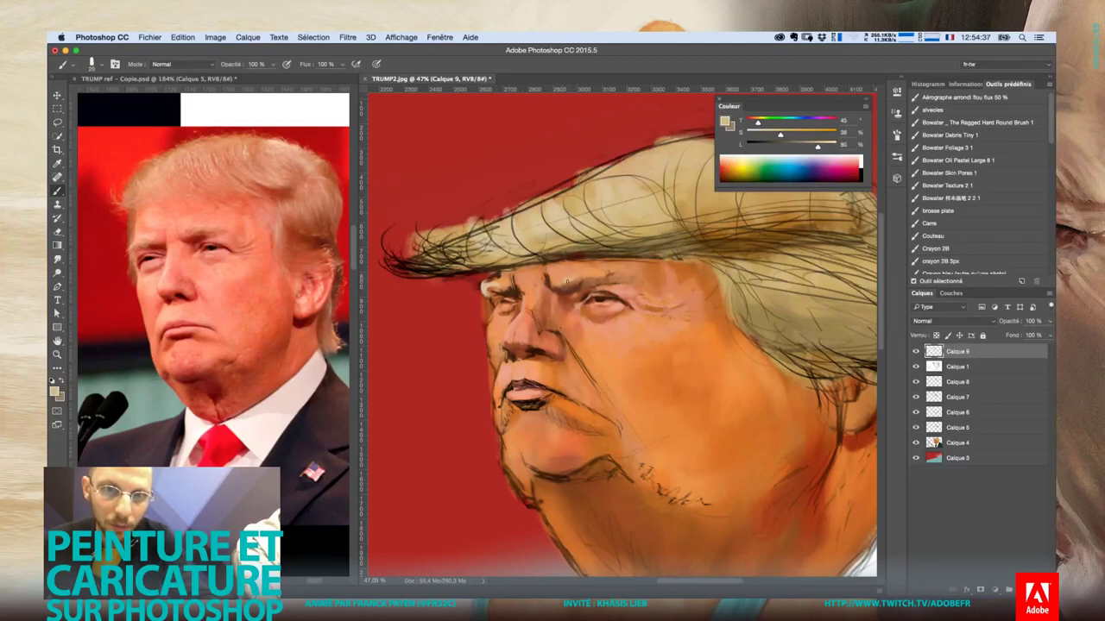
Zoom out to review the whole painting, then zoom back in centred on Trump's face
{"action": "scroll", "coordinate": [665, 293], "scroll_direction": "down", "scroll_amount": 3}
{"action": "scroll", "coordinate": [665, 293], "scroll_direction": "down", "scroll_amount": 2}
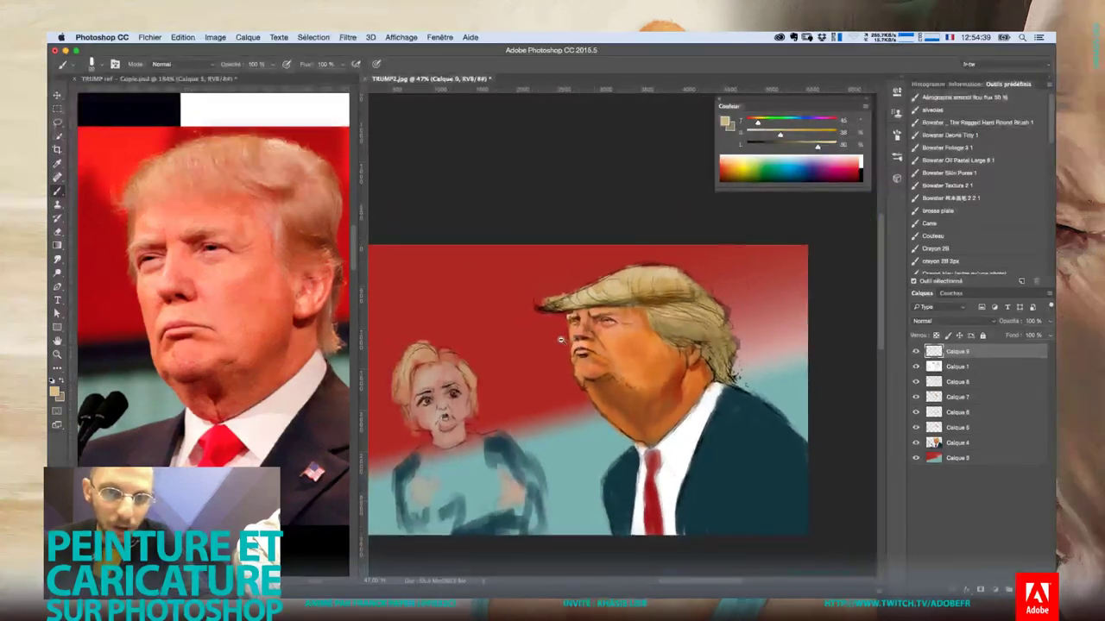
{"action": "scroll", "coordinate": [665, 293], "scroll_direction": "down", "scroll_amount": 1}
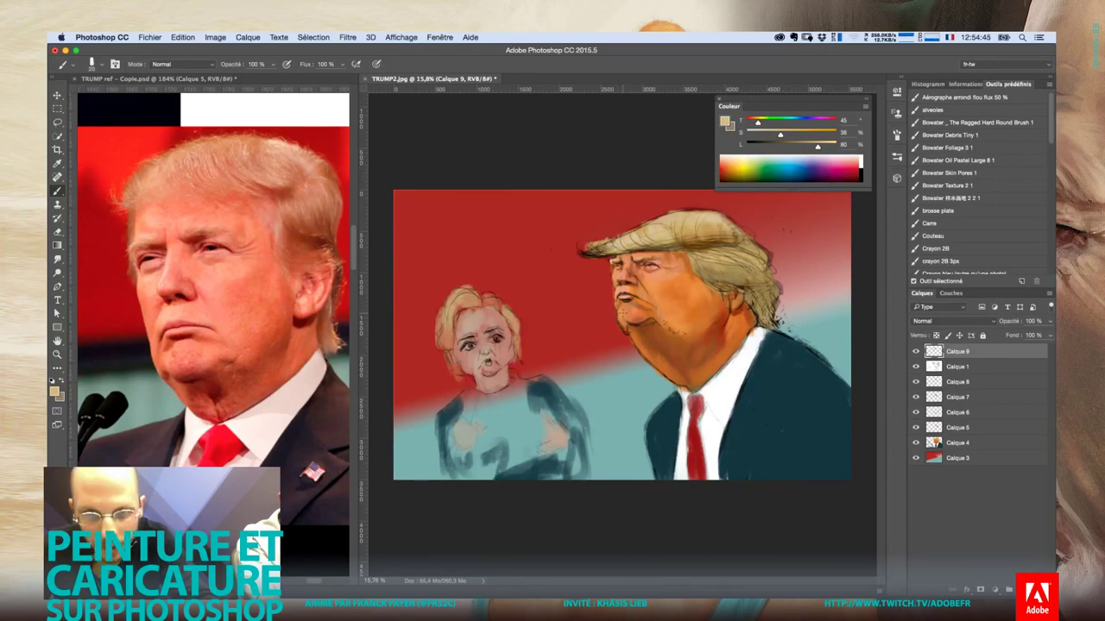
{"action": "scroll", "coordinate": [625, 290], "scroll_direction": "up", "scroll_amount": 3}
{"action": "scroll", "coordinate": [656, 282], "scroll_direction": "up", "scroll_amount": 1}
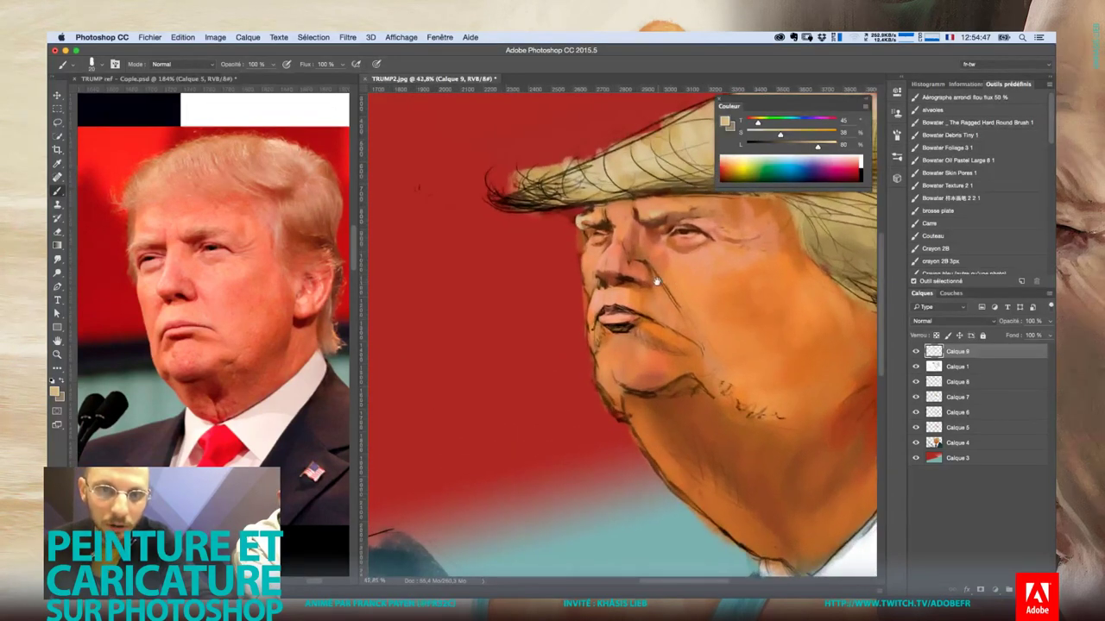
{"action": "left_click_drag", "start_coordinate": [656, 282], "coordinate": [543, 309]}
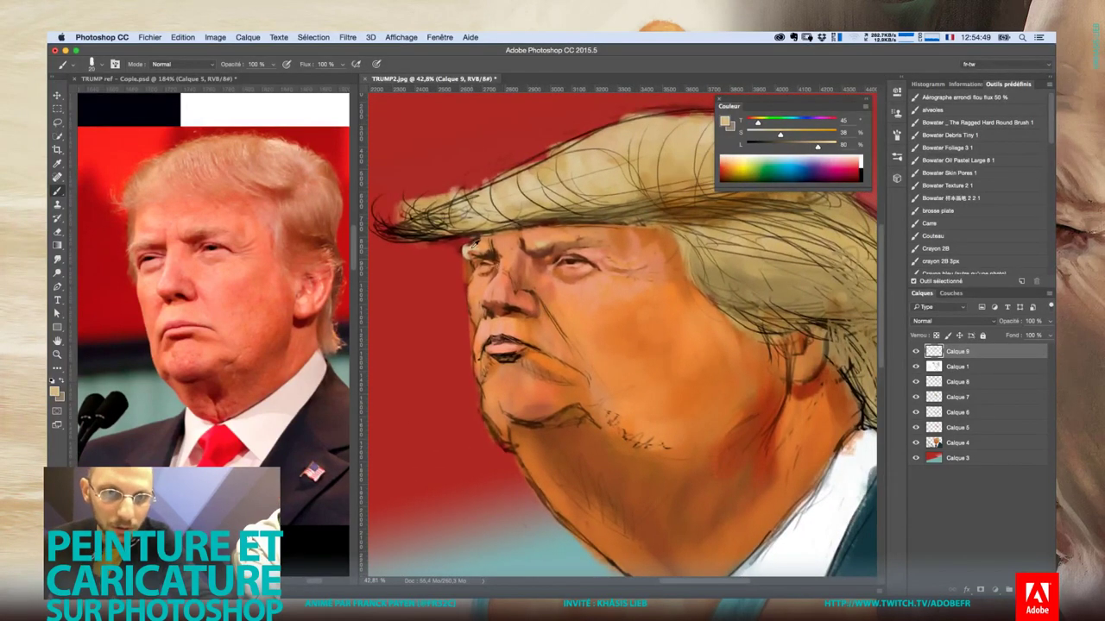
Sample orange, beige and brown skin tones and paint a lighter tone onto the brow
{"action": "left_click", "coordinate": [480, 245], "text": "alt"}
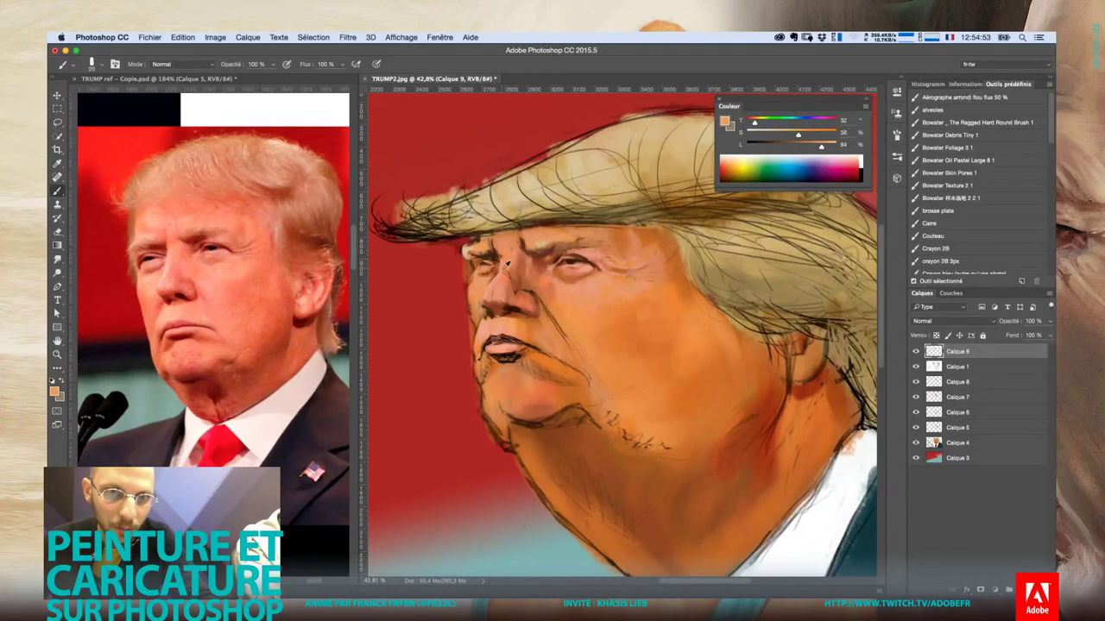
{"action": "left_click", "coordinate": [495, 269], "text": "alt"}
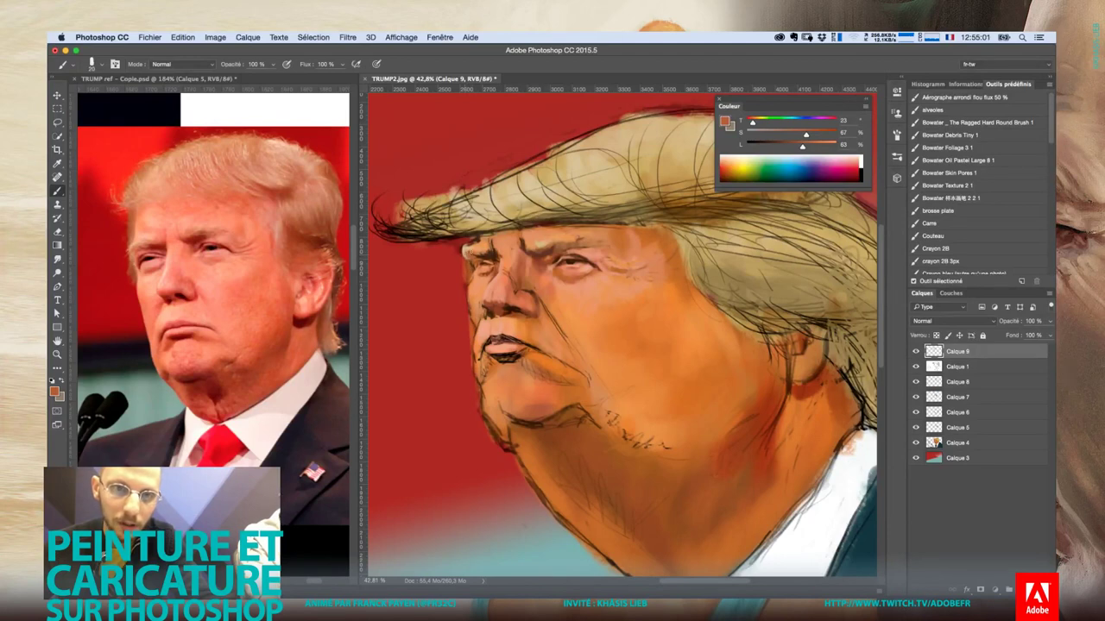
{"action": "left_click", "coordinate": [475, 243], "text": "alt"}
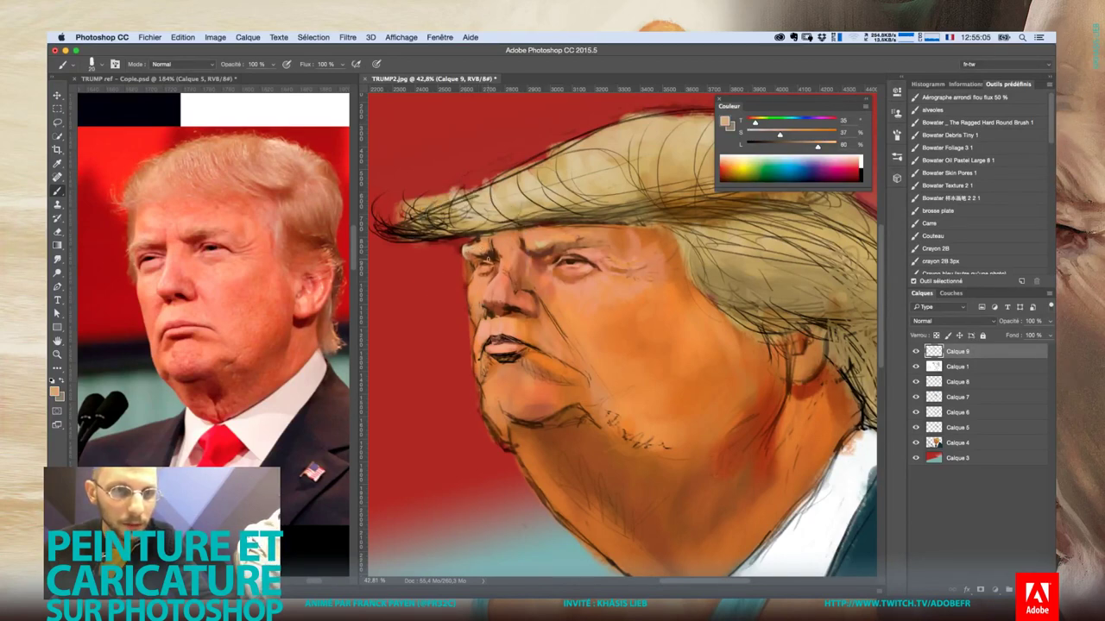
{"action": "left_click", "coordinate": [545, 252], "text": "alt"}
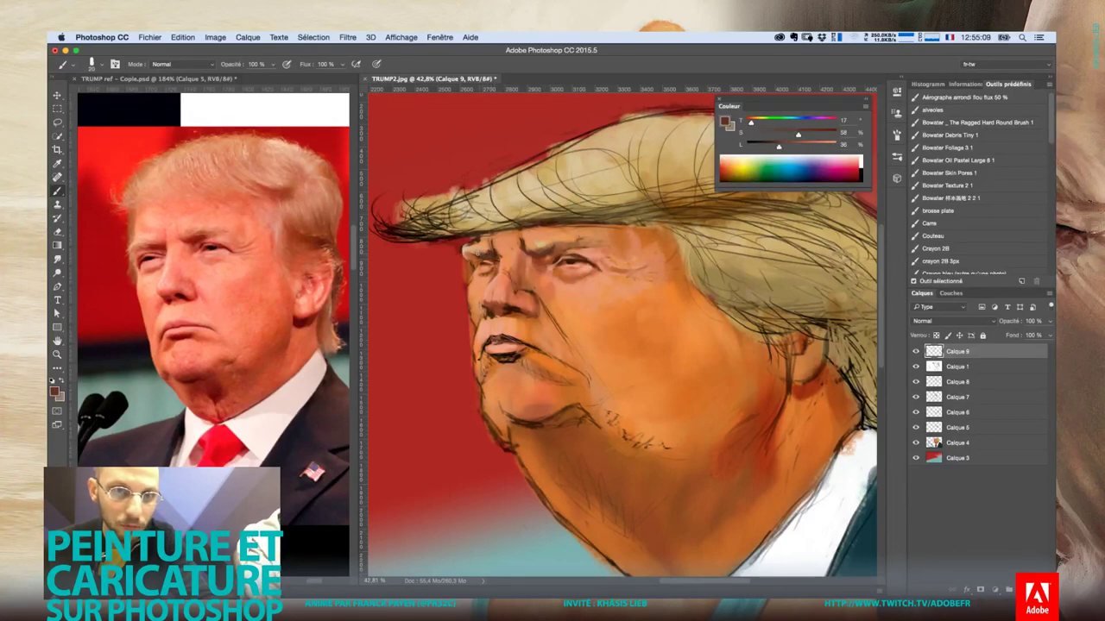
{"action": "left_click", "coordinate": [485, 244], "text": "alt"}
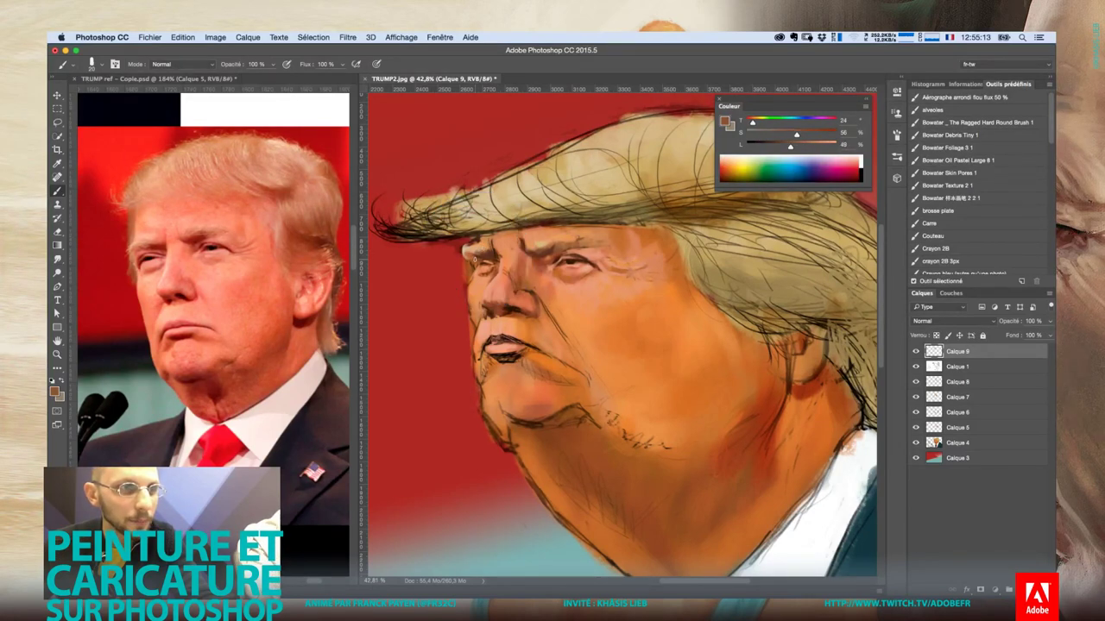
{"action": "left_click", "coordinate": [479, 247], "text": "alt"}
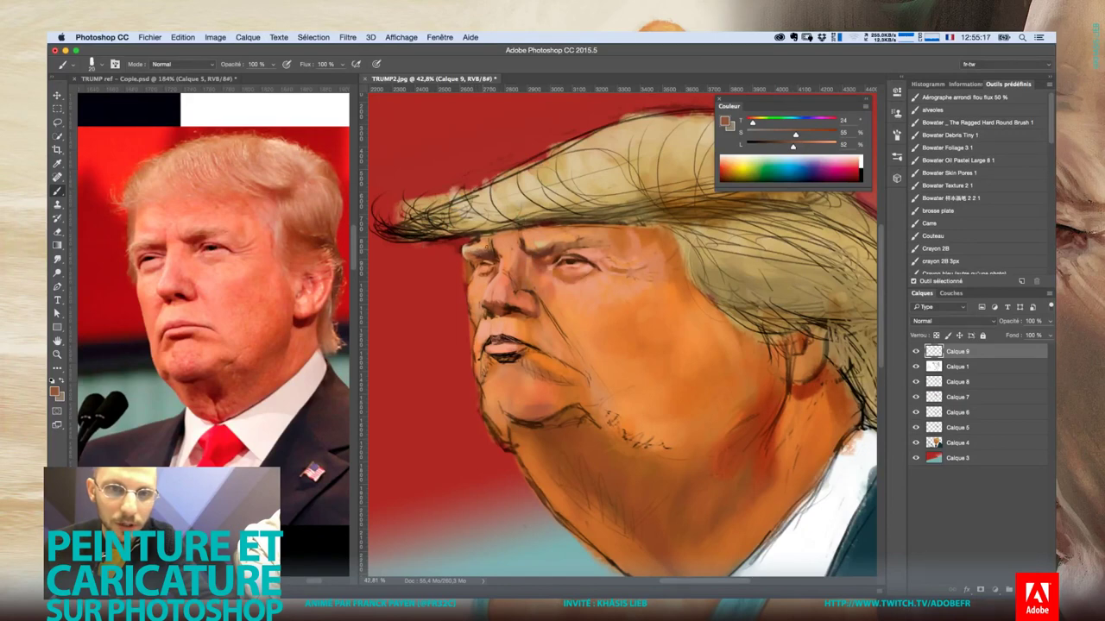
{"action": "left_click", "coordinate": [475, 251], "text": "alt"}
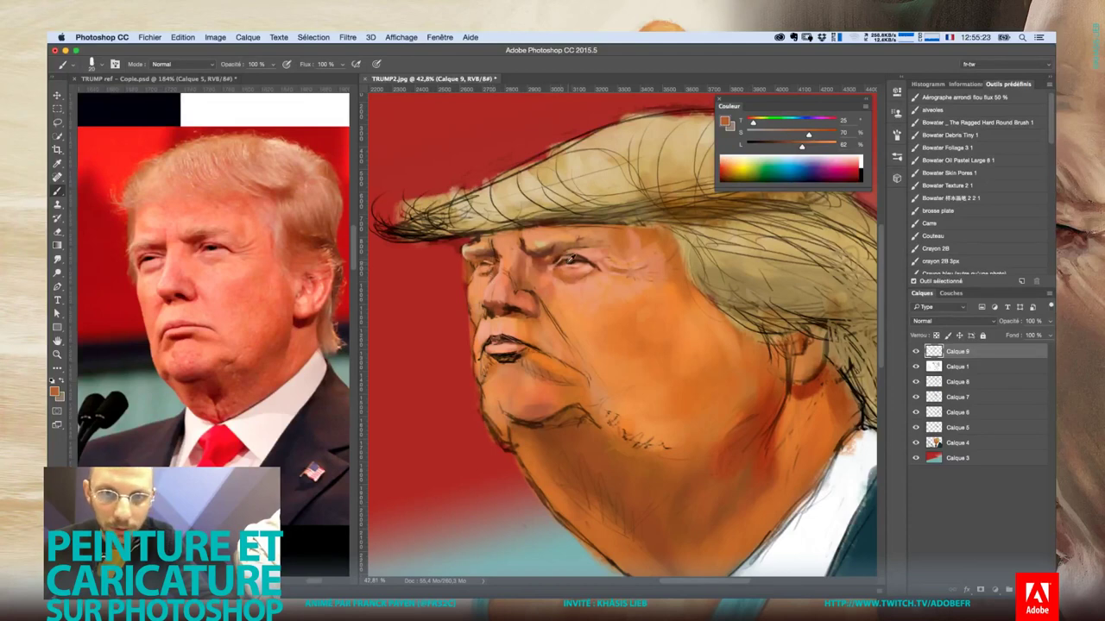
Load dark brown from the eye and set the brush to 12 px
{"action": "left_click", "coordinate": [570, 263], "text": "alt"}
{"action": "left_click", "coordinate": [583, 257], "text": "alt"}
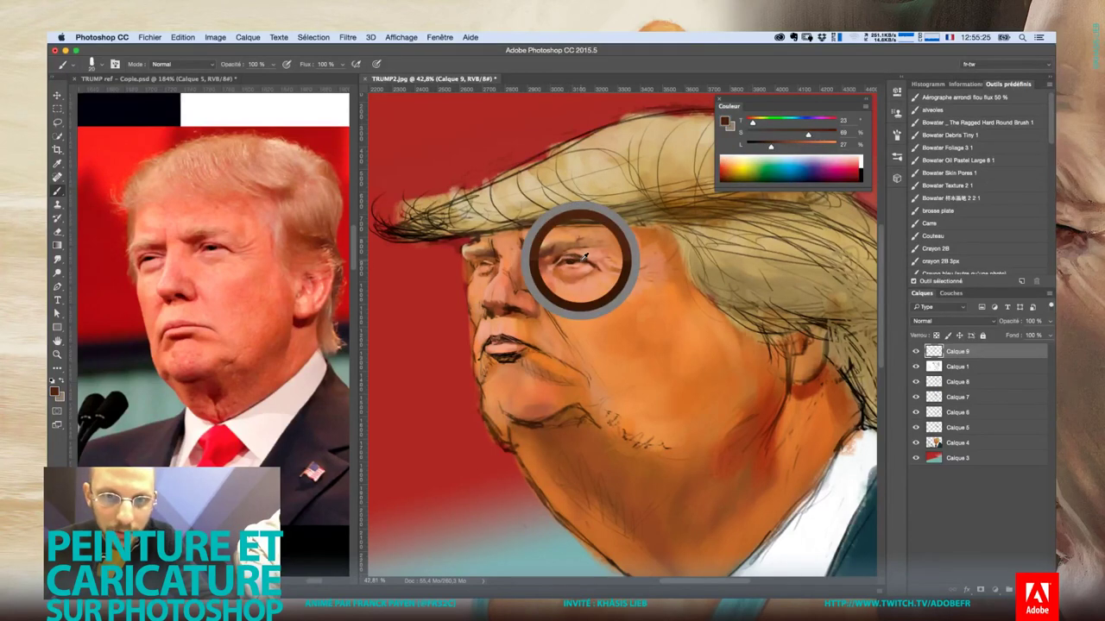
{"action": "right_click", "coordinate": [546, 294]}
{"action": "left_click_drag", "start_coordinate": [550, 295], "coordinate": [552, 294]}
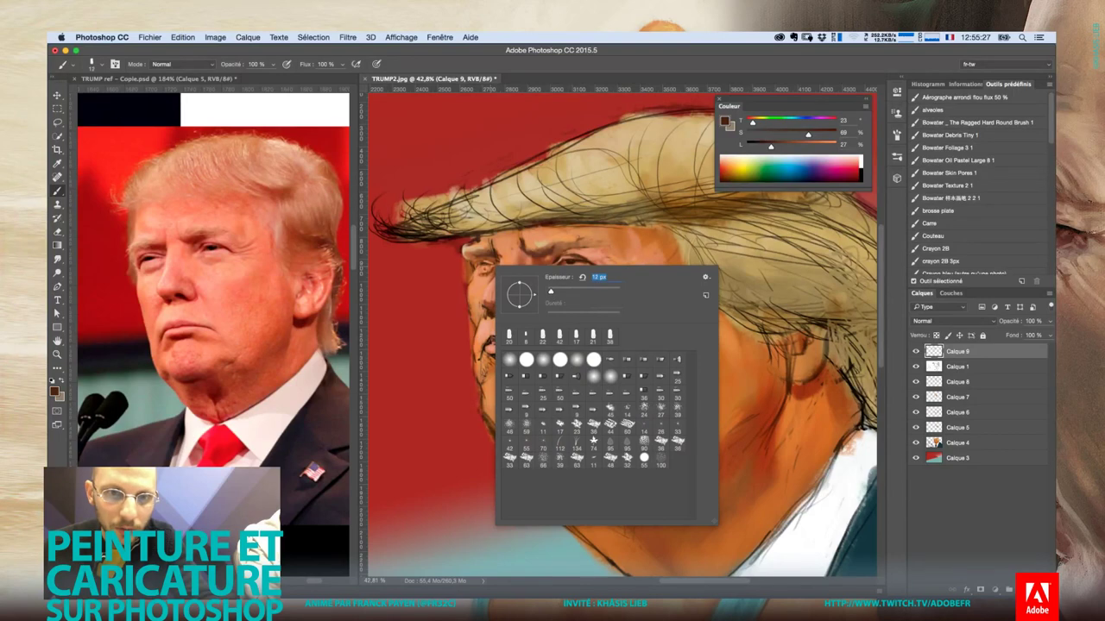
{"action": "key", "text": "Return"}
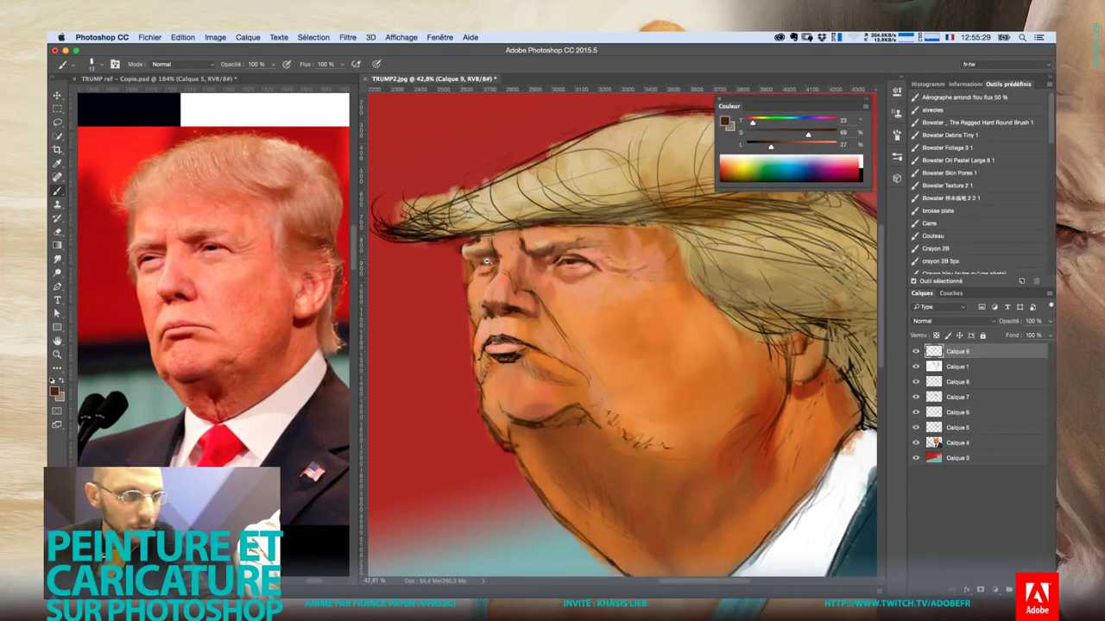
{"action": "scroll", "coordinate": [483, 267], "scroll_direction": "up", "scroll_amount": 3}
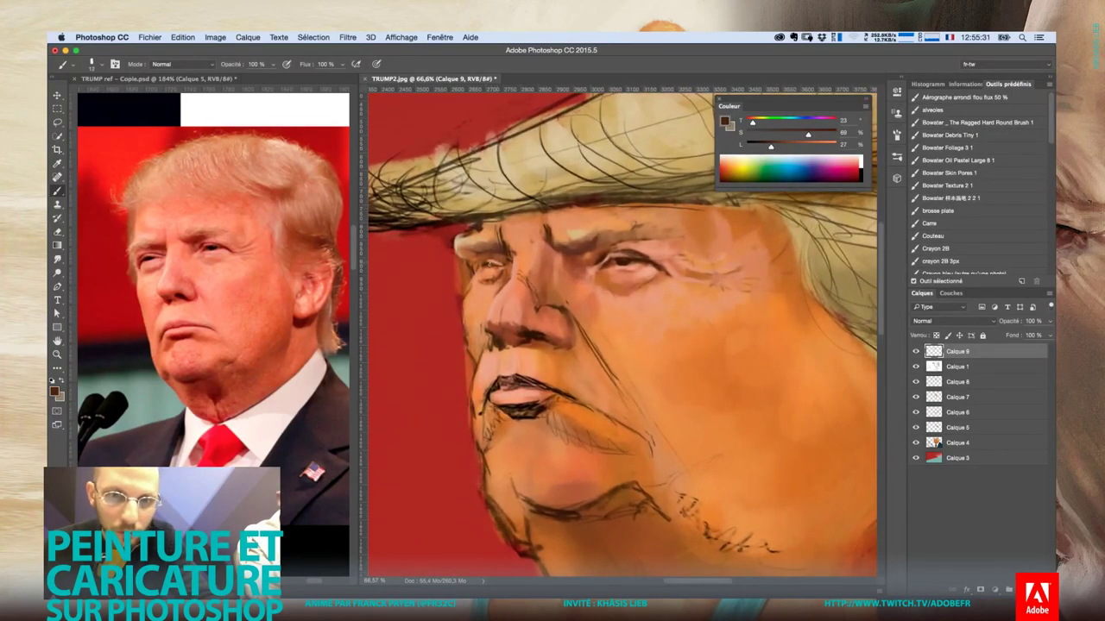
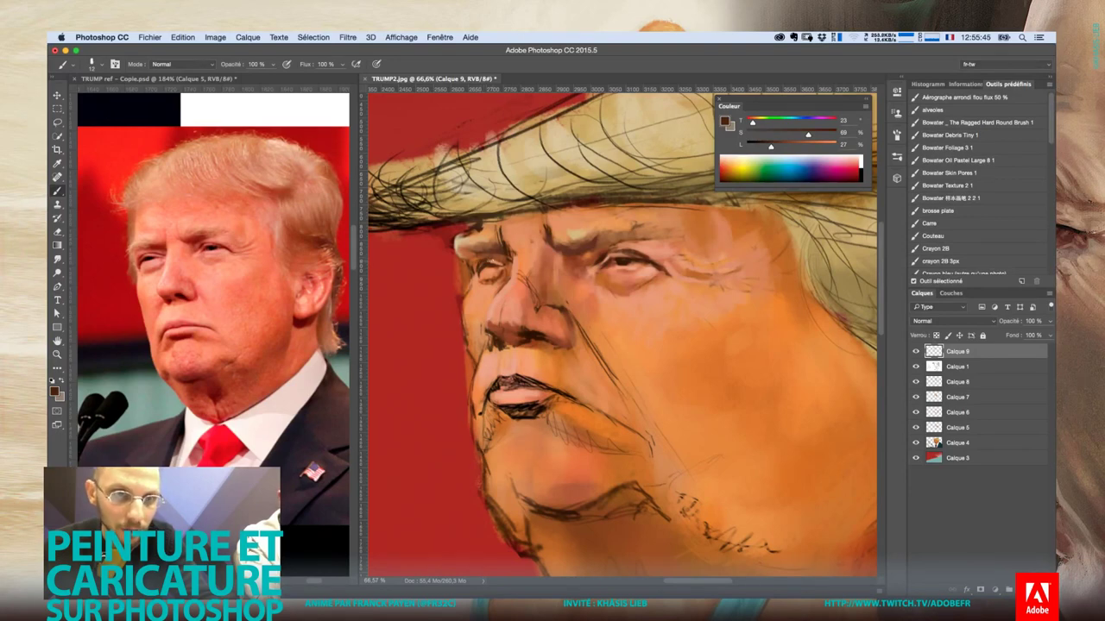
Sample a light skin tone from the face and set the brush to 23 px
{"action": "left_click", "coordinate": [480, 263], "text": "alt"}
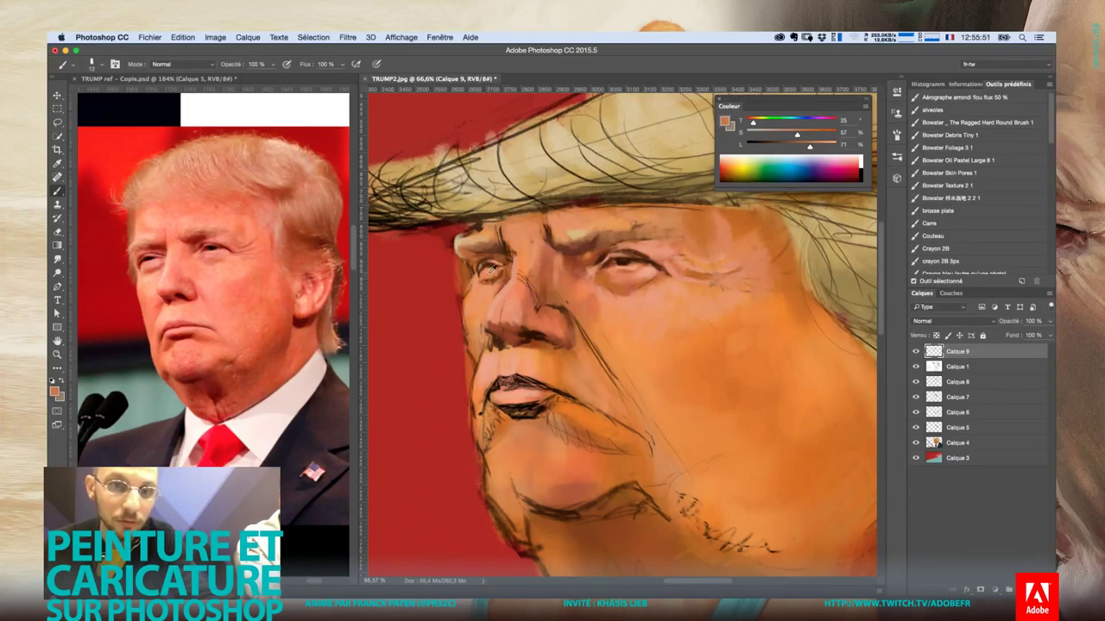
{"action": "left_click", "coordinate": [644, 271], "text": "alt"}
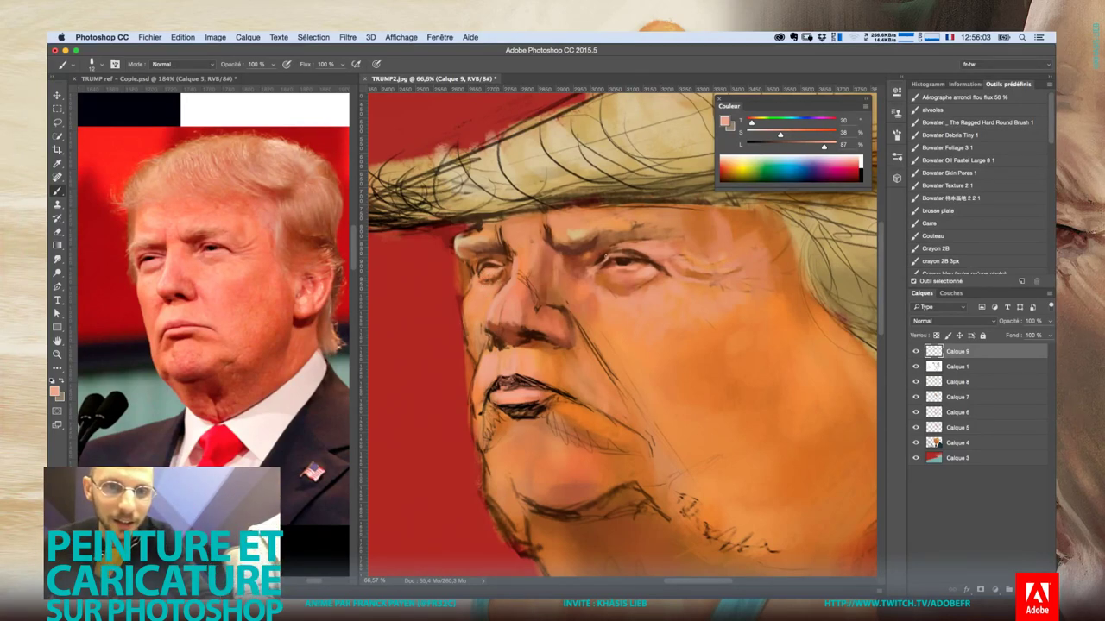
{"action": "right_click", "coordinate": [481, 290]}
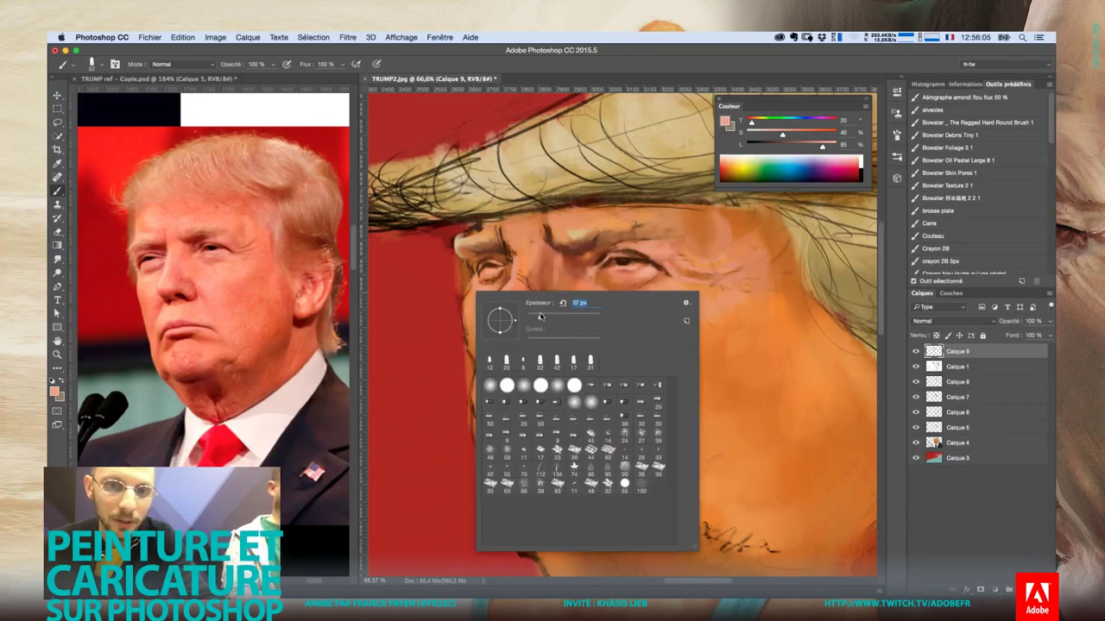
{"action": "type", "text": "23"}
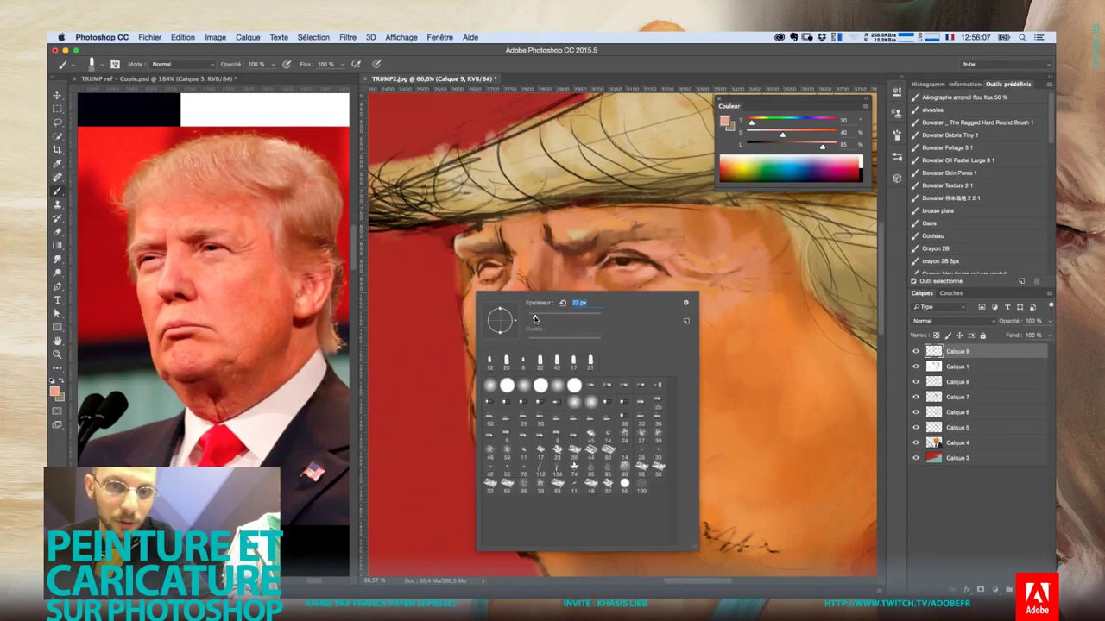
{"action": "key", "text": "Return"}
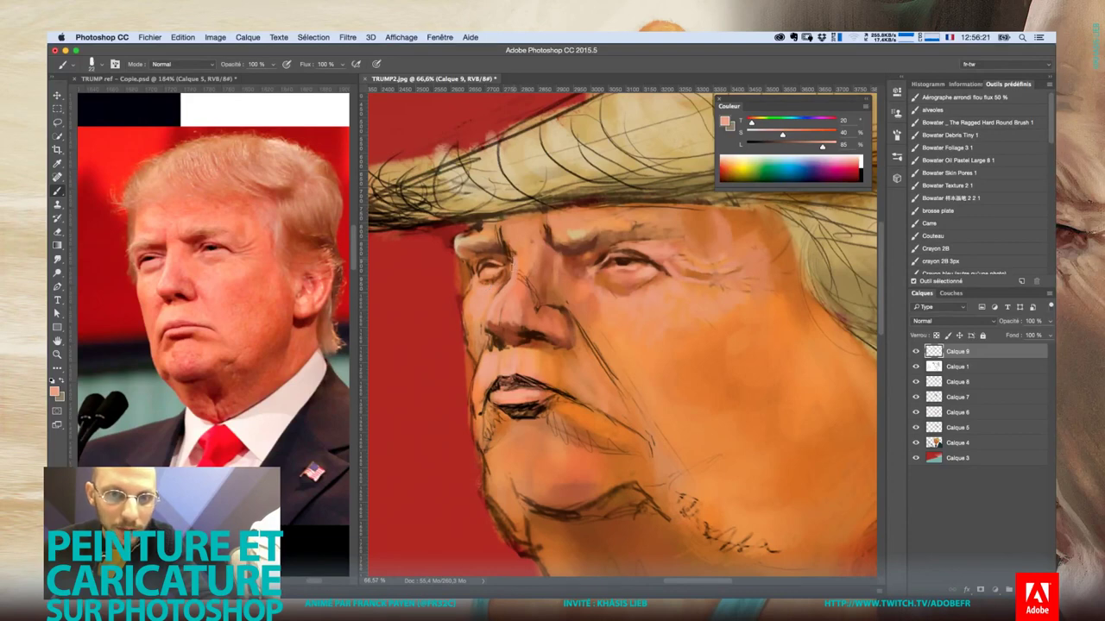
{"action": "mouse_move", "coordinate": [511, 337]}
{"action": "left_mouse_down"}
{"action": "mouse_move", "coordinate": [475, 341]}
{"action": "mouse_move", "coordinate": [509, 350]}
{"action": "mouse_move", "coordinate": [501, 354]}
{"action": "mouse_move", "coordinate": [488, 338]}
{"action": "left_mouse_up"}
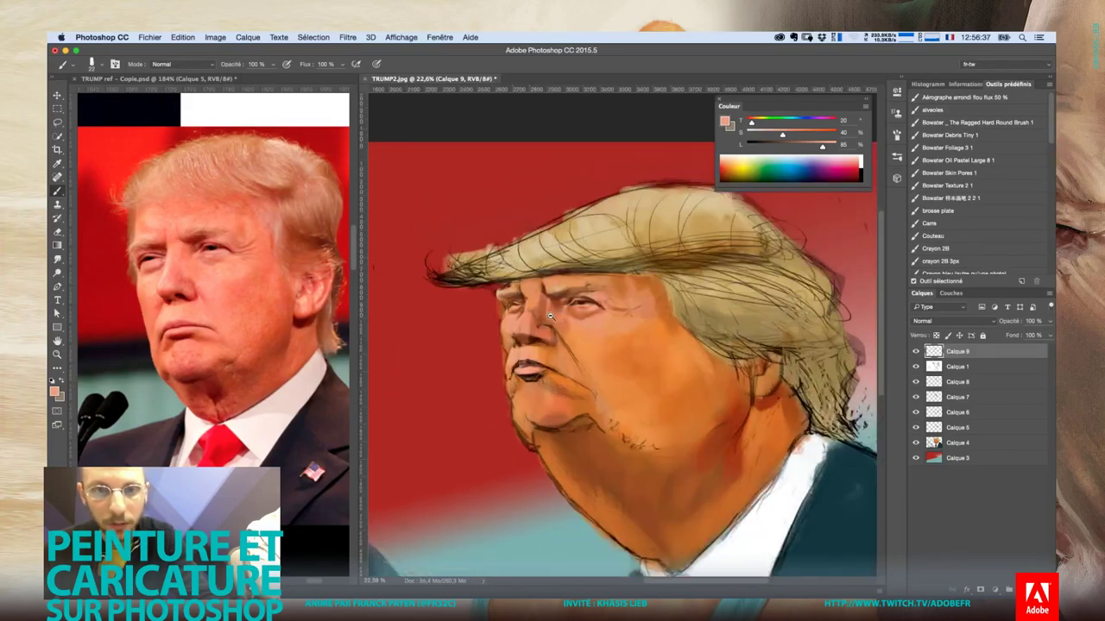
Zoom in on the face and sample a skin colour near the eye
{"action": "mouse_move", "coordinate": [530, 315]}
{"action": "left_mouse_down"}
{"action": "mouse_move", "coordinate": [537, 306]}
{"action": "mouse_move", "coordinate": [464, 326]}
{"action": "mouse_move", "coordinate": [478, 344]}
{"action": "mouse_move", "coordinate": [586, 272]}
{"action": "left_mouse_up"}
{"action": "key", "text": "r"}
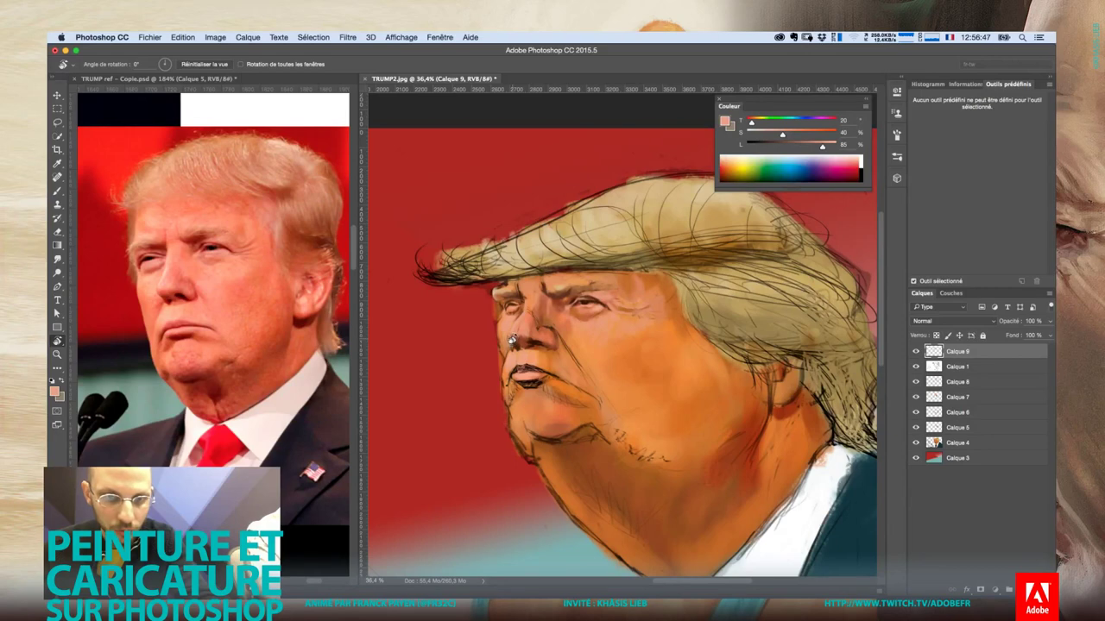
{"action": "key", "text": "b"}
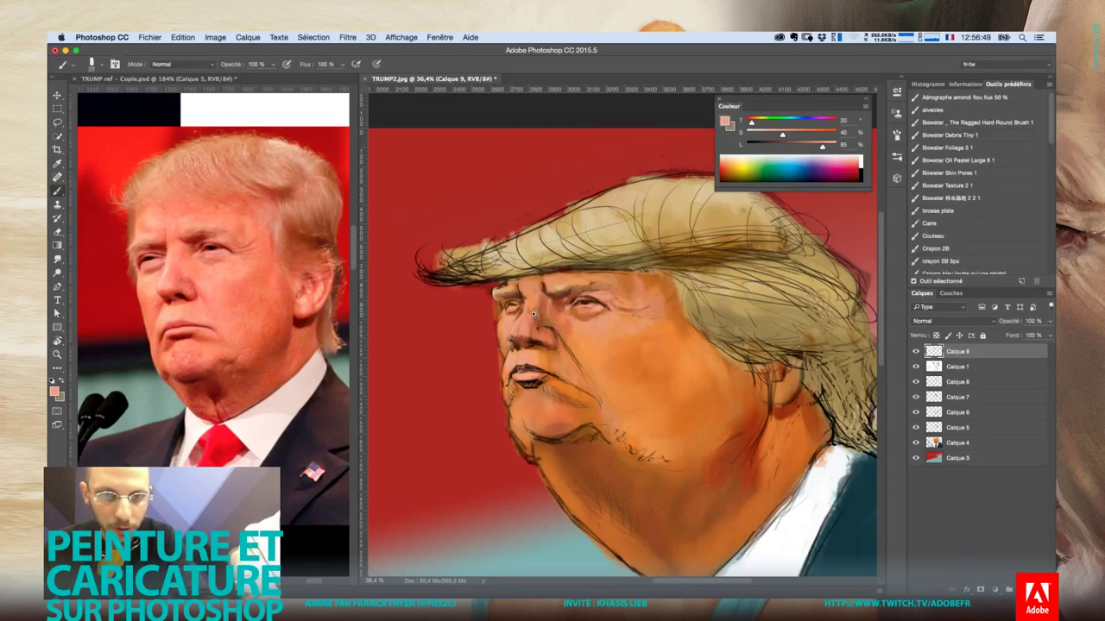
{"action": "scroll", "coordinate": [544, 307], "scroll_direction": "up", "scroll_amount": 3}
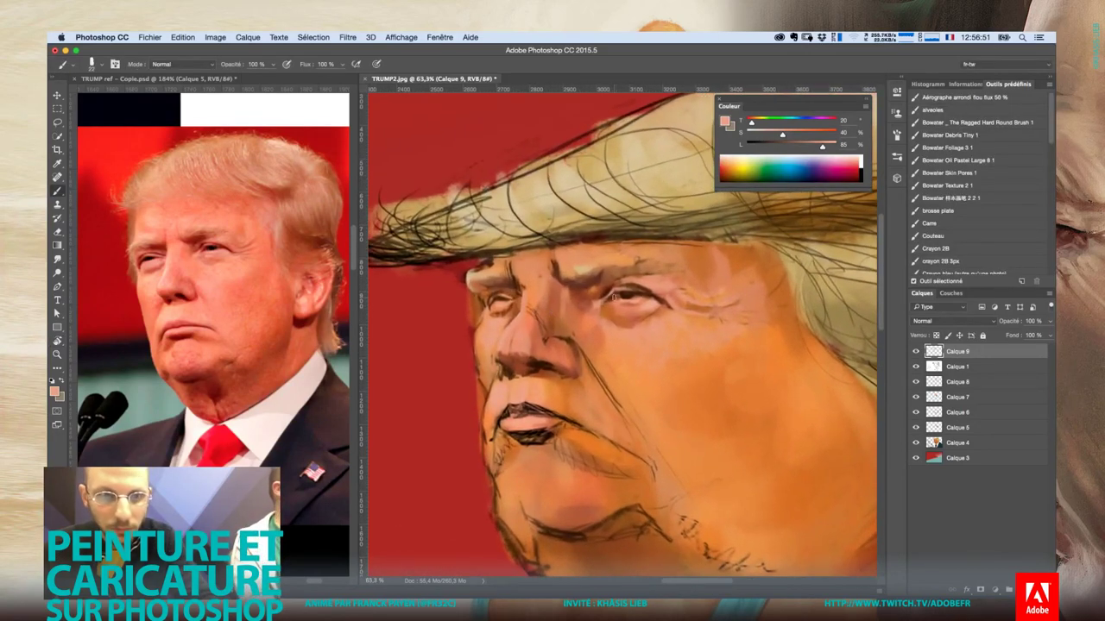
{"action": "left_click", "coordinate": [616, 302], "text": "alt"}
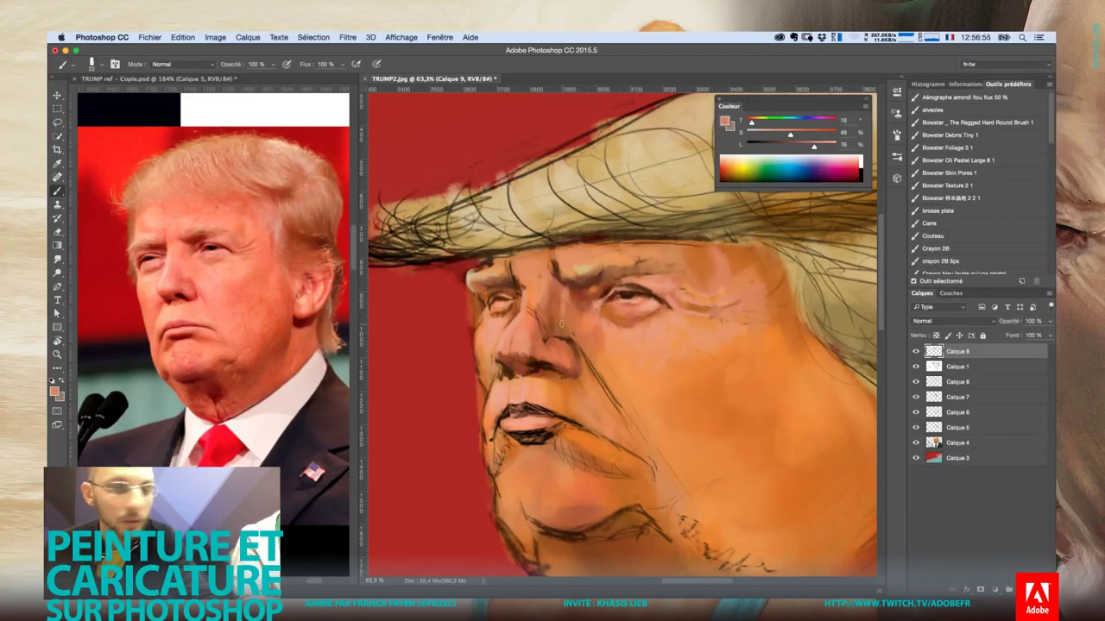
{"action": "right_click", "coordinate": [619, 301]}
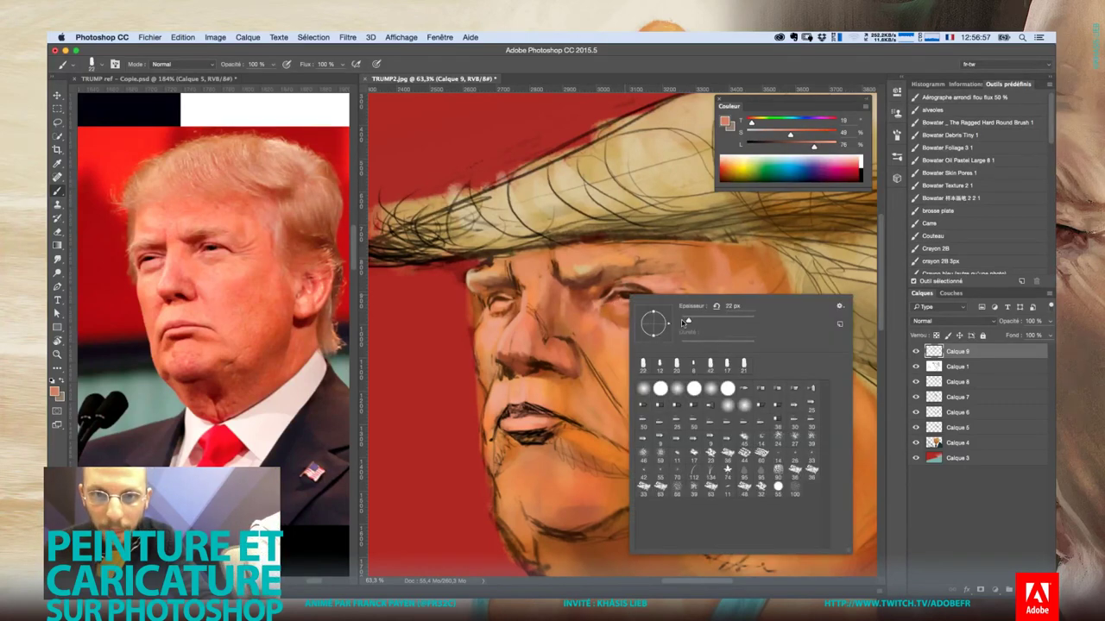
{"action": "key", "text": "Escape"}
Paint lighter peach strokes around and over the right eye
{"action": "left_click", "coordinate": [647, 298], "text": "alt"}
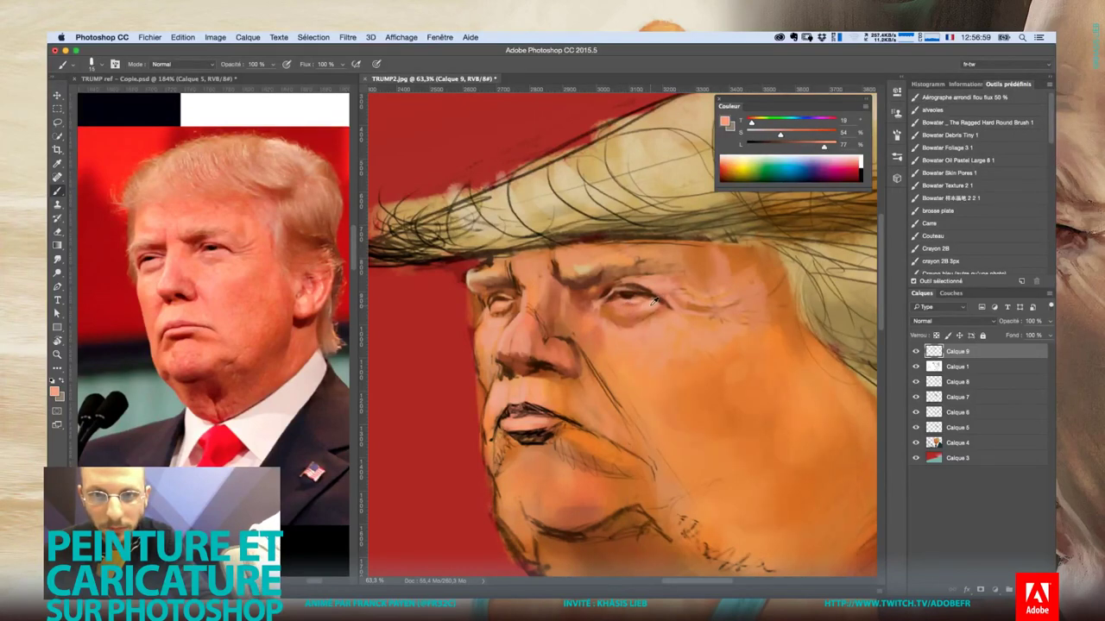
{"action": "left_click_drag", "start_coordinate": [648, 297], "coordinate": [656, 302]}
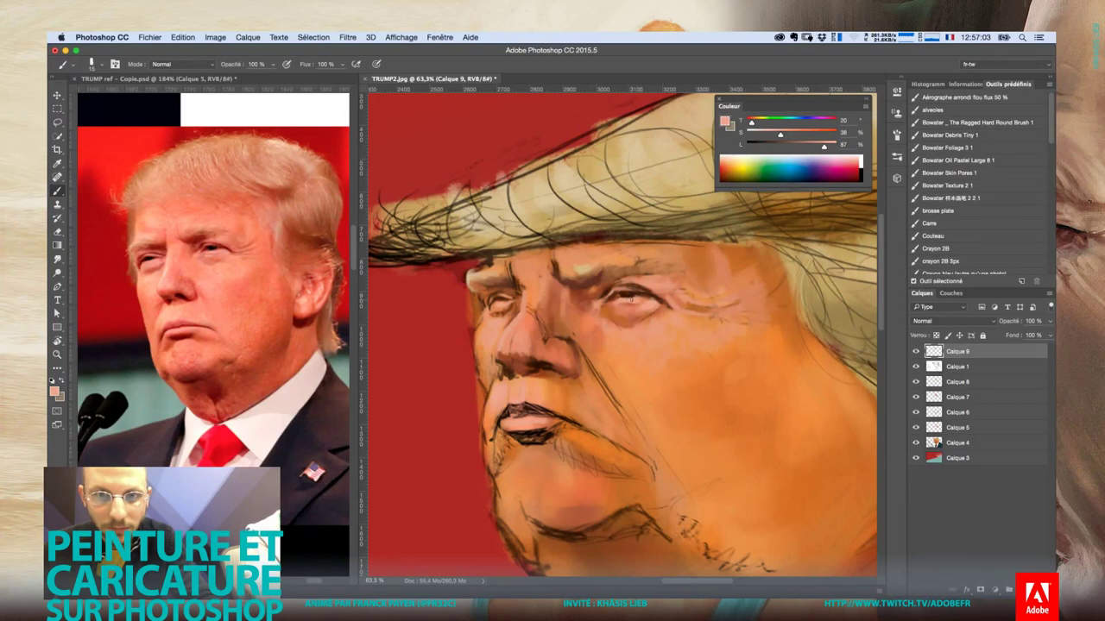
{"action": "left_click_drag", "start_coordinate": [631, 299], "coordinate": [649, 296]}
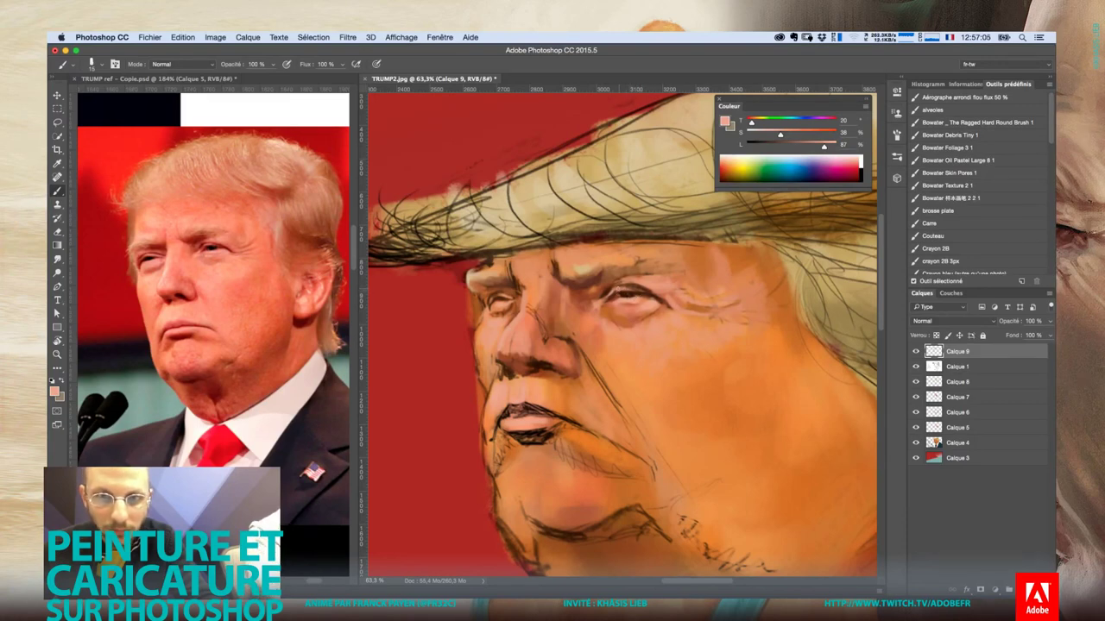
{"action": "left_click", "coordinate": [611, 281], "text": "alt"}
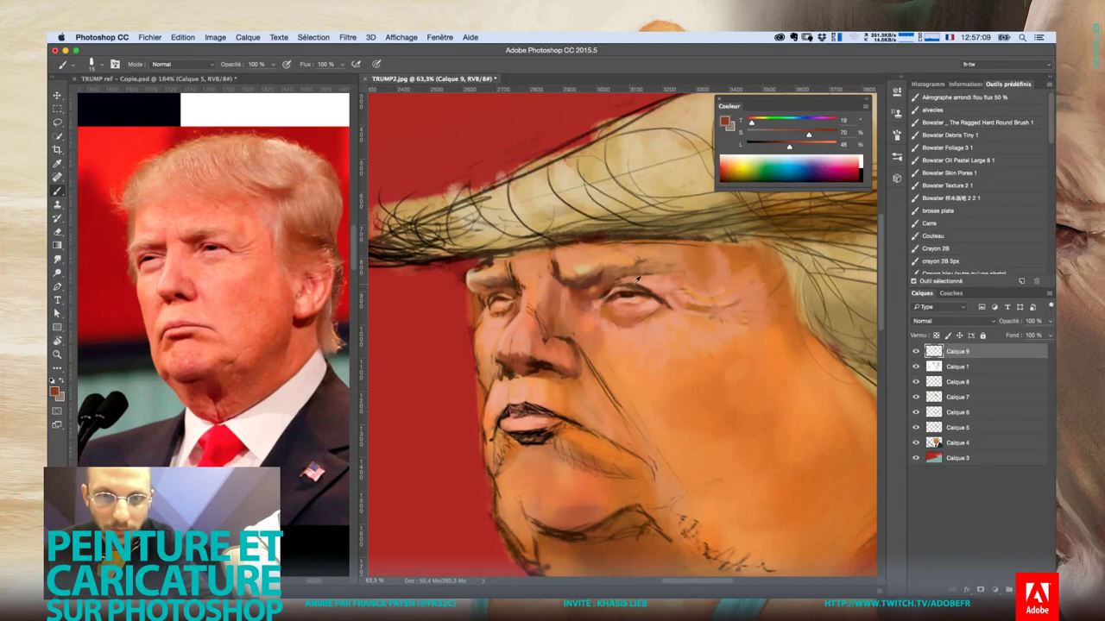
{"action": "left_click", "coordinate": [636, 279], "text": "alt"}
{"action": "left_click", "coordinate": [665, 291], "text": "alt"}
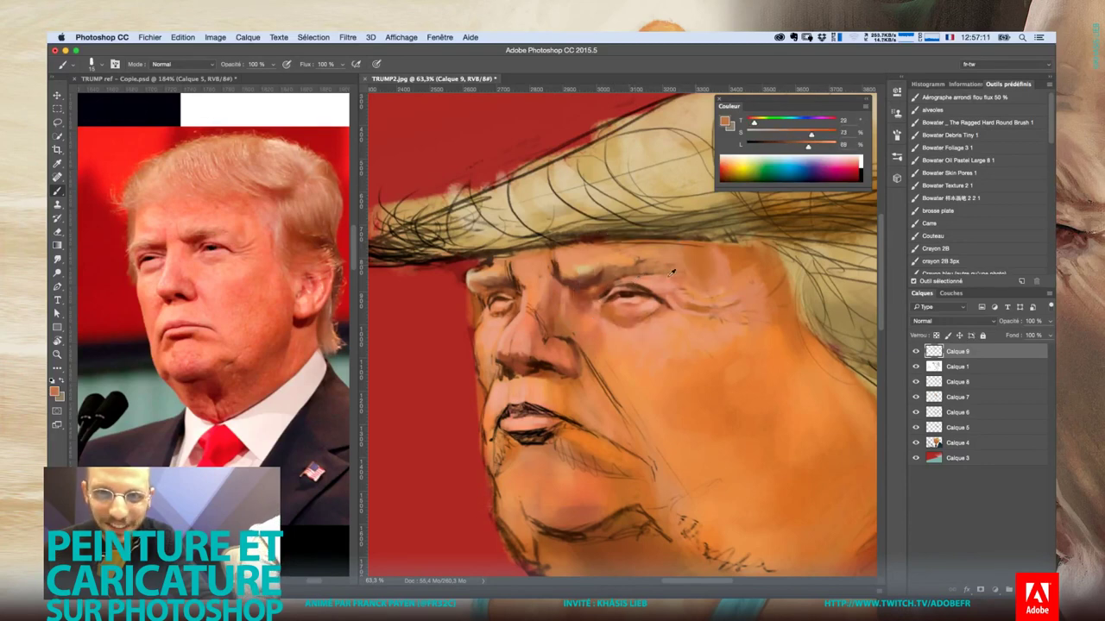
Sample a paler skin tone and bring the face and hair back into view
{"action": "right_click", "coordinate": [643, 296]}
{"action": "key", "text": "Return"}
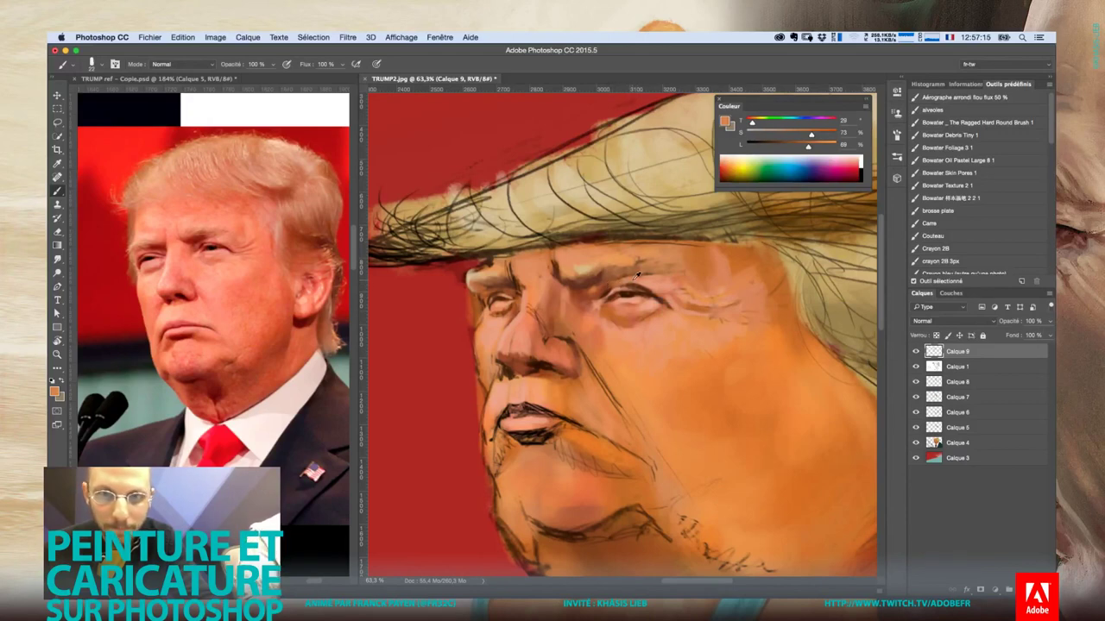
{"action": "left_click", "coordinate": [609, 285], "text": "alt"}
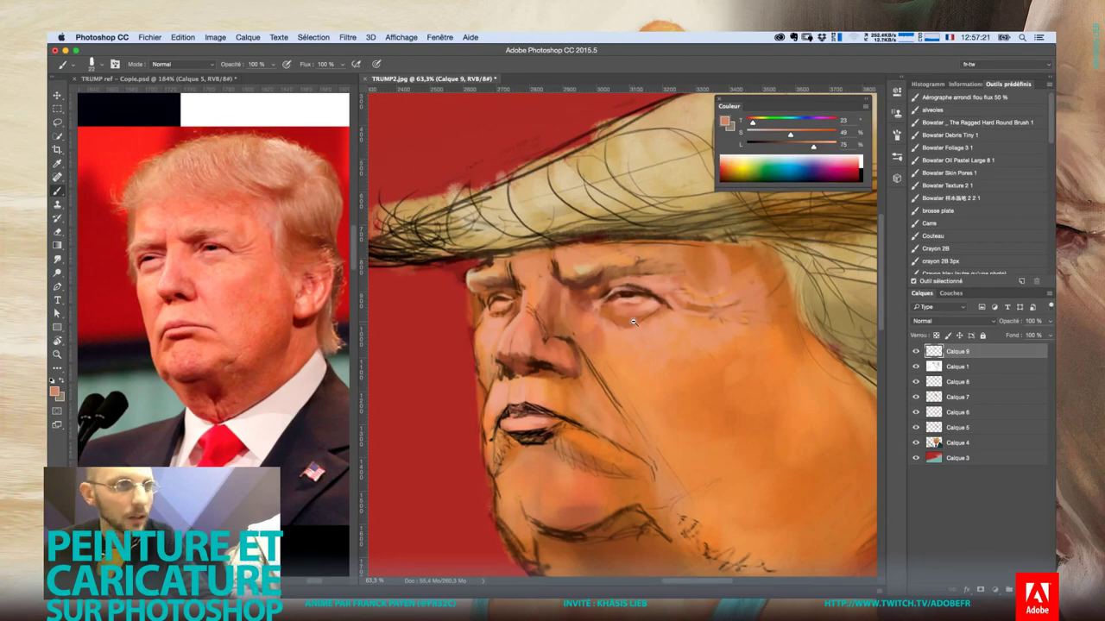
{"action": "scroll", "coordinate": [609, 294], "scroll_direction": "down", "scroll_amount": 2}
{"action": "scroll", "coordinate": [615, 325], "scroll_direction": "down", "scroll_amount": 2}
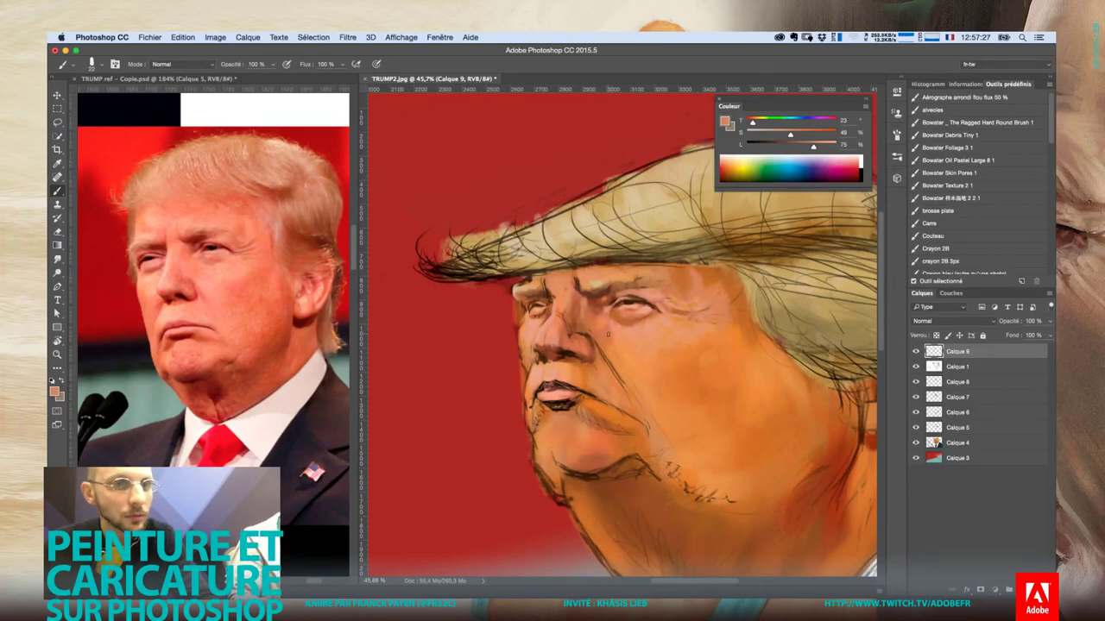
{"action": "left_click_drag", "start_coordinate": [624, 367], "coordinate": [609, 322]}
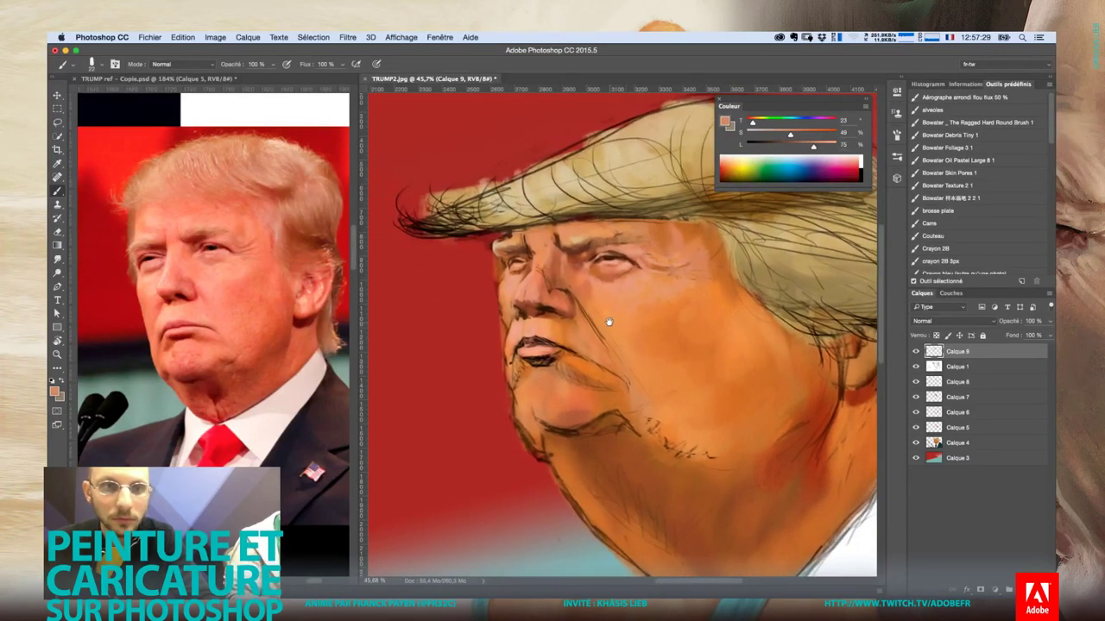
{"action": "scroll", "coordinate": [608, 322], "scroll_direction": "up", "scroll_amount": 2}
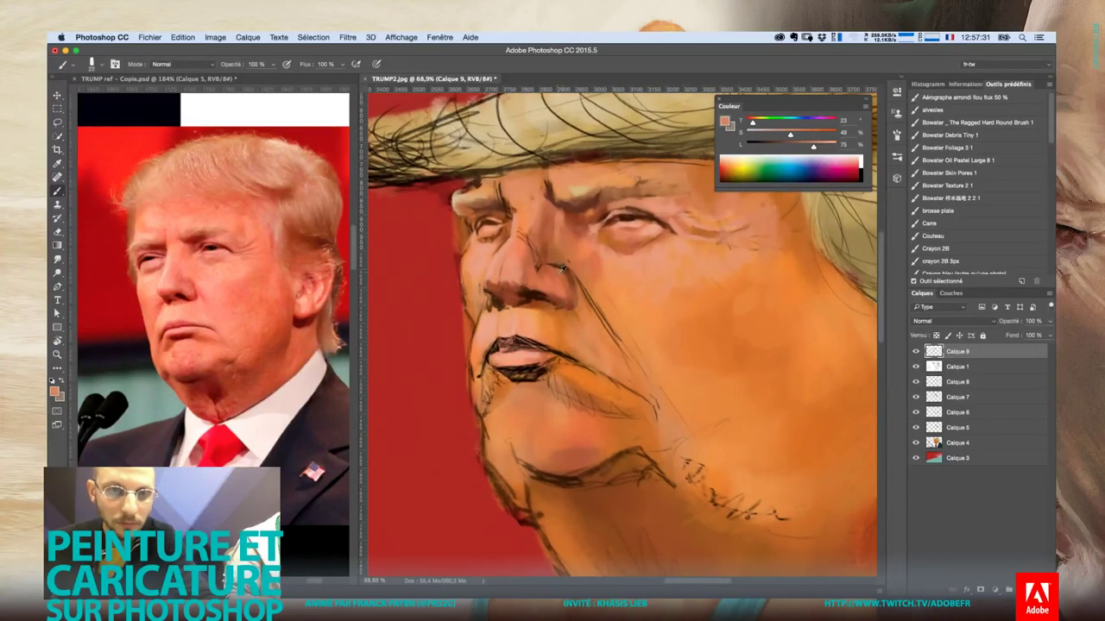
Sample darker and lighter nose skin tones with the brush shrunk to 12 px
{"action": "left_click", "coordinate": [514, 287], "text": "alt"}
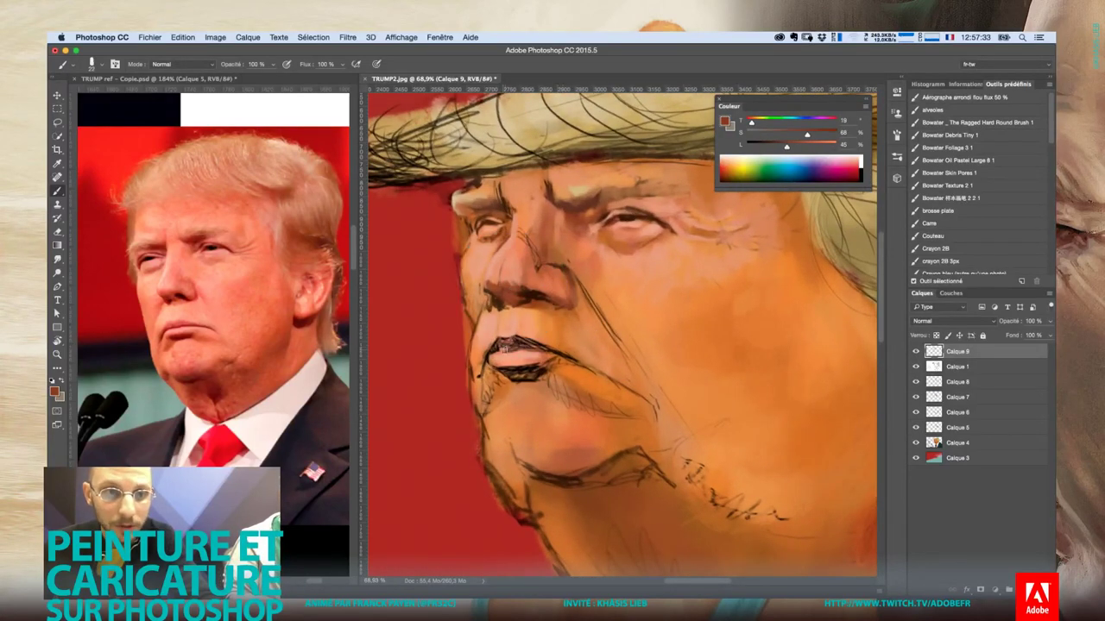
{"action": "right_click", "coordinate": [495, 354]}
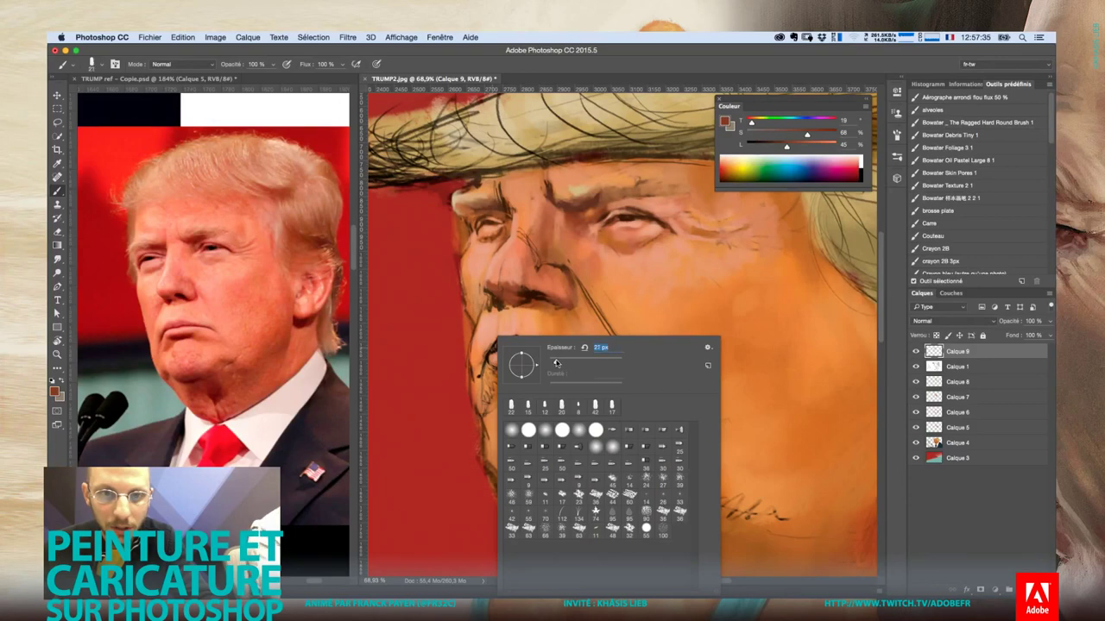
{"action": "left_click_drag", "start_coordinate": [557, 364], "coordinate": [506, 360]}
{"action": "key", "text": "Return"}
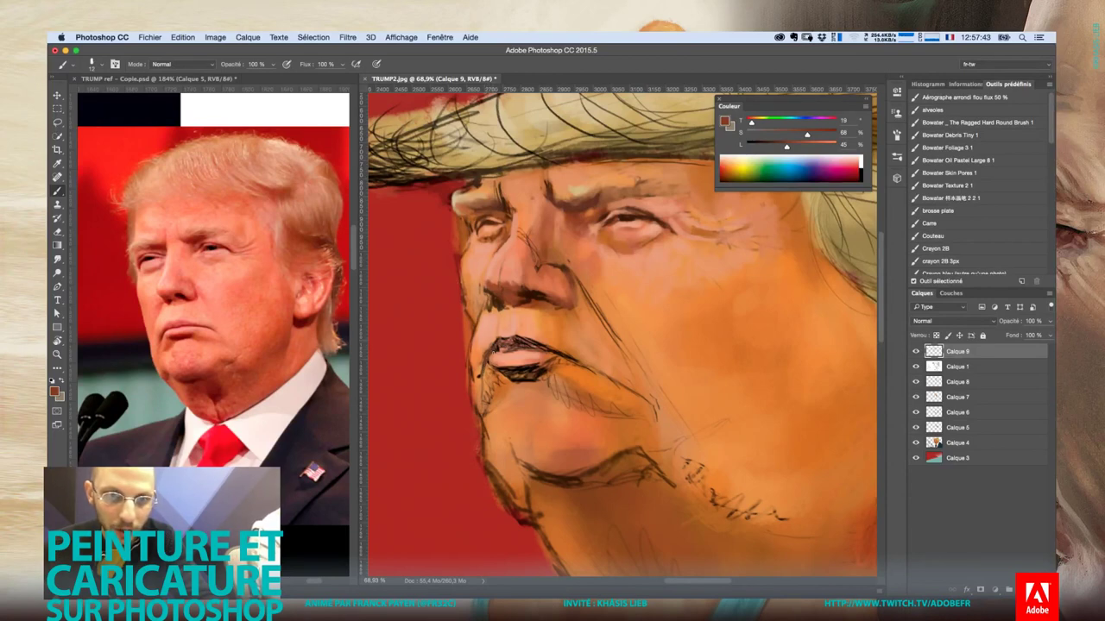
{"action": "left_click", "coordinate": [529, 261], "text": "alt"}
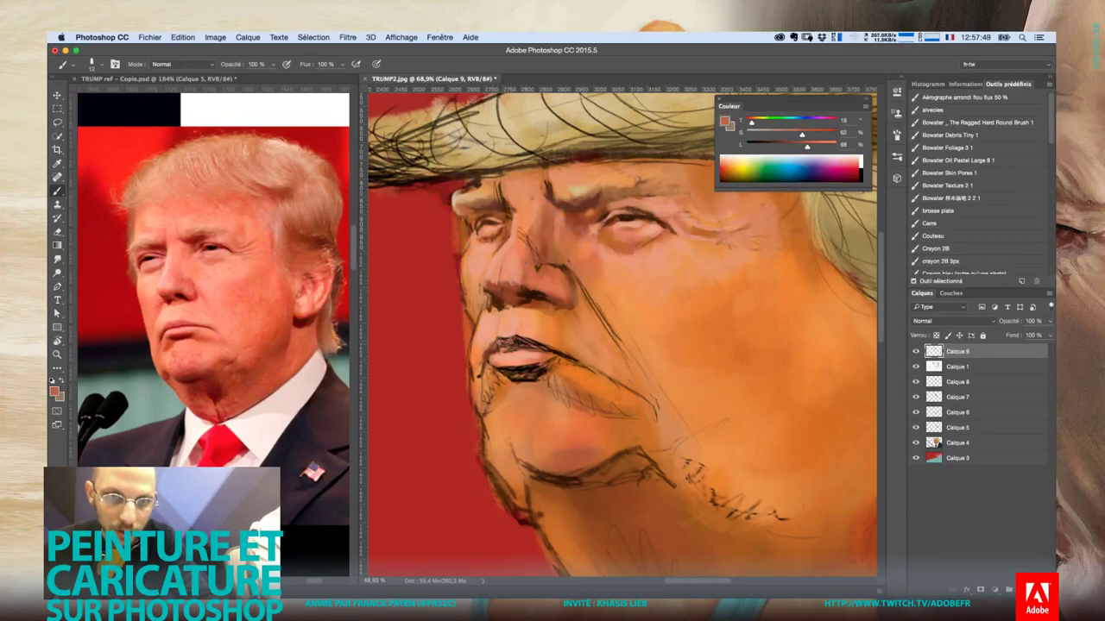
{"action": "right_click", "coordinate": [508, 339]}
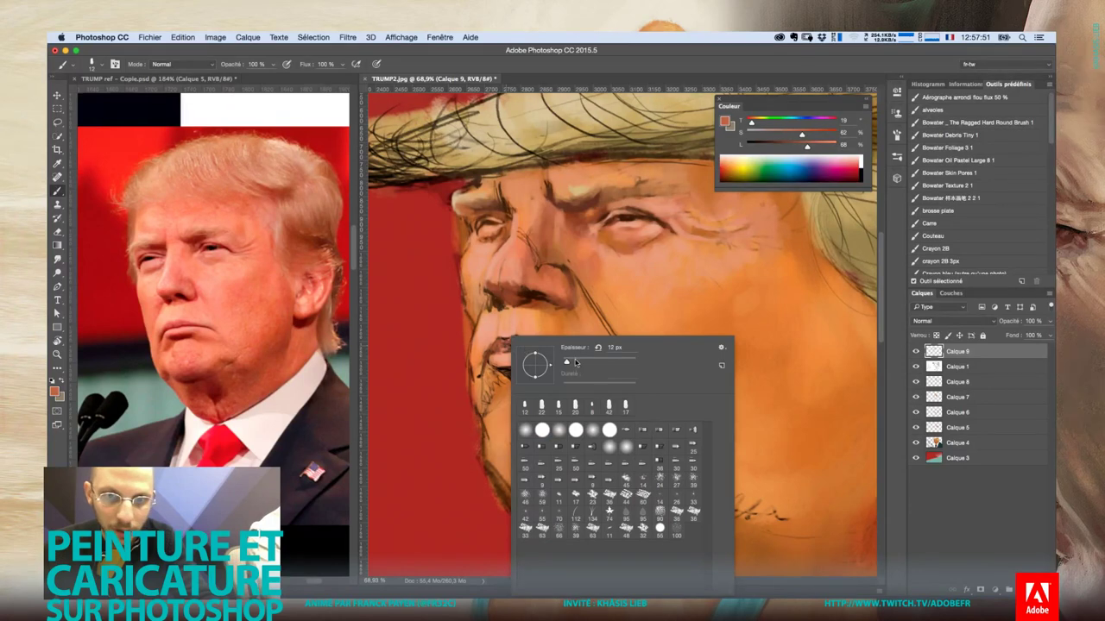
{"action": "key", "text": "Return"}
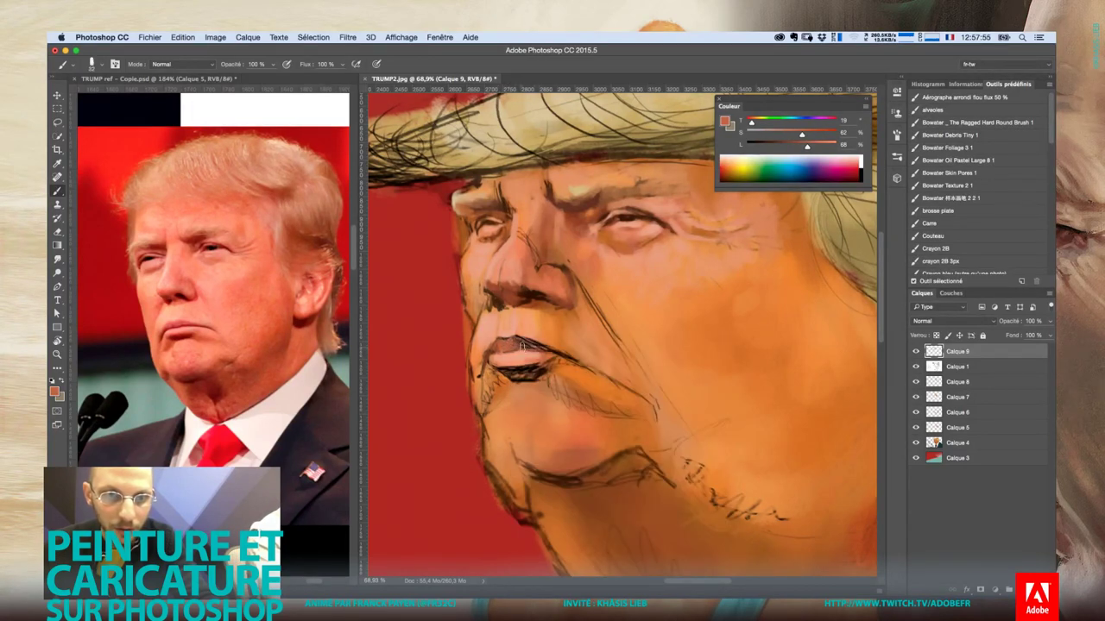
Resize the brush from 32 px to 17 px and pick a lighter lip colour
{"action": "right_click", "coordinate": [530, 342]}
{"action": "key", "text": "Return"}
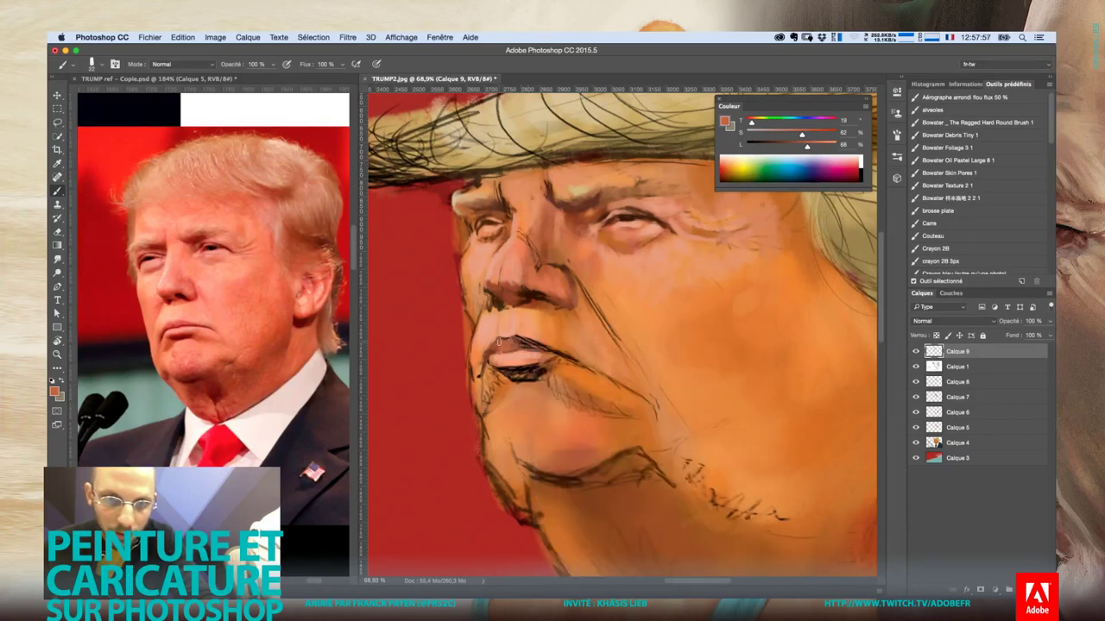
{"action": "right_click", "coordinate": [528, 340]}
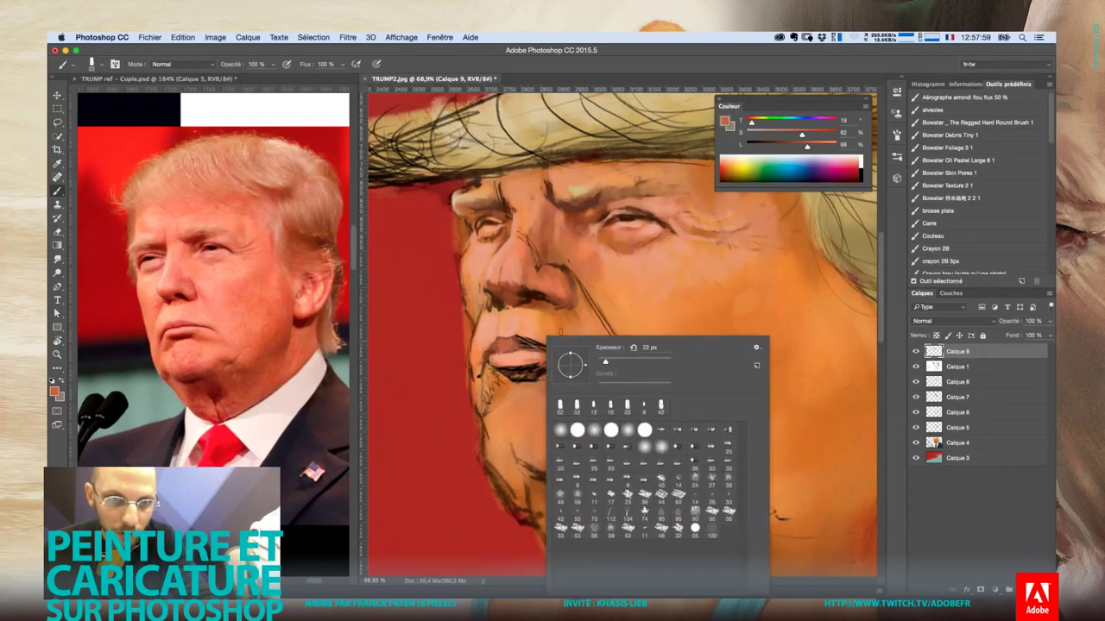
{"action": "left_click_drag", "start_coordinate": [599, 363], "coordinate": [605, 362]}
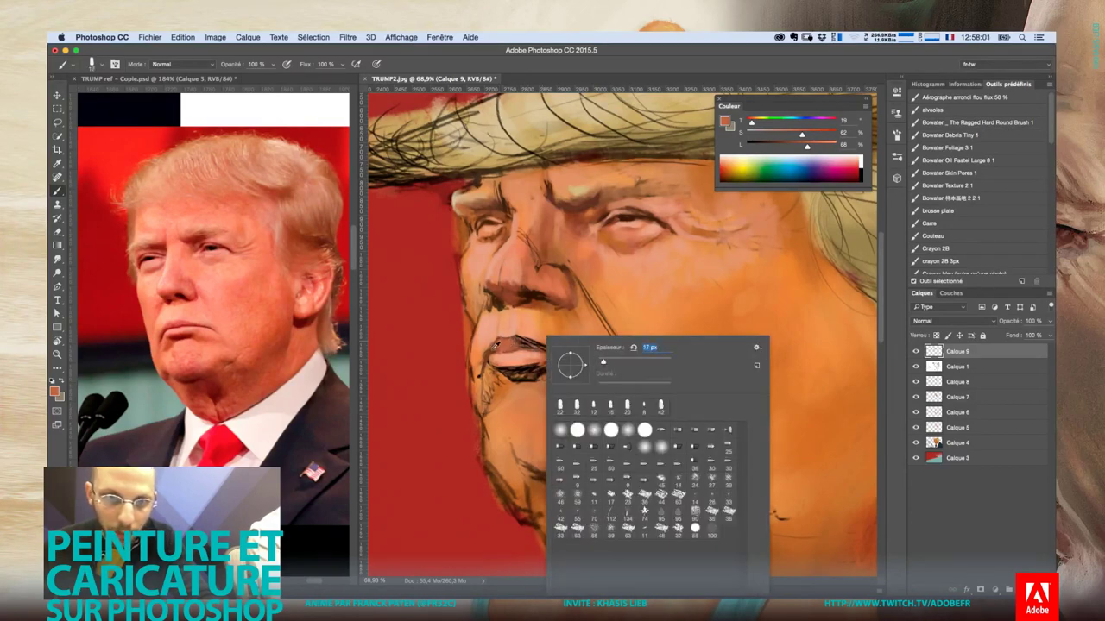
{"action": "key", "text": "Return"}
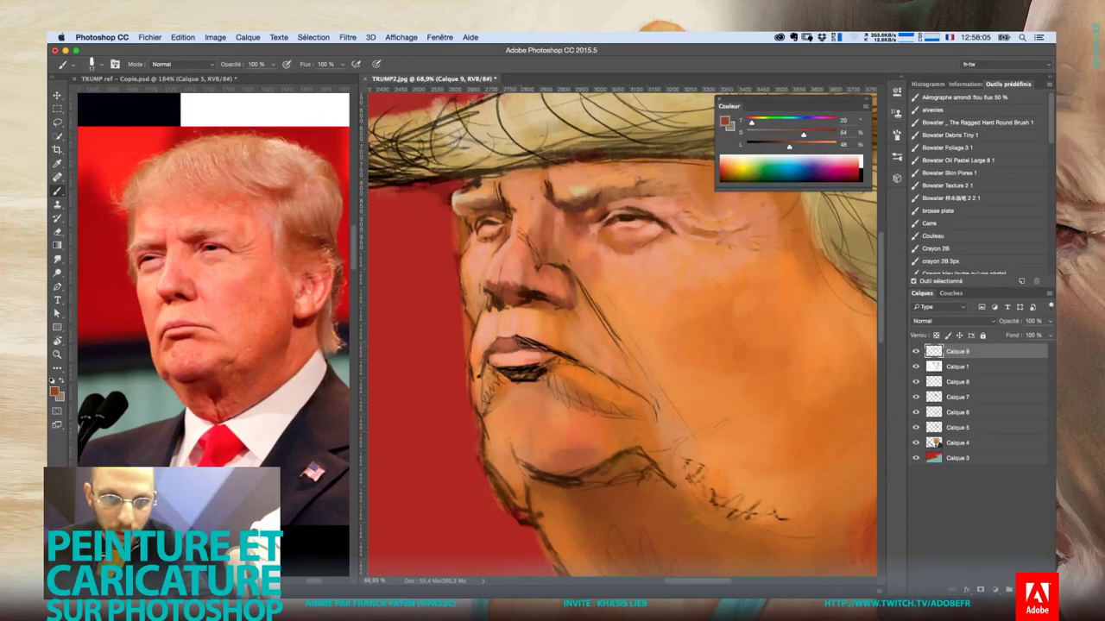
{"action": "left_click", "coordinate": [527, 338], "text": "alt"}
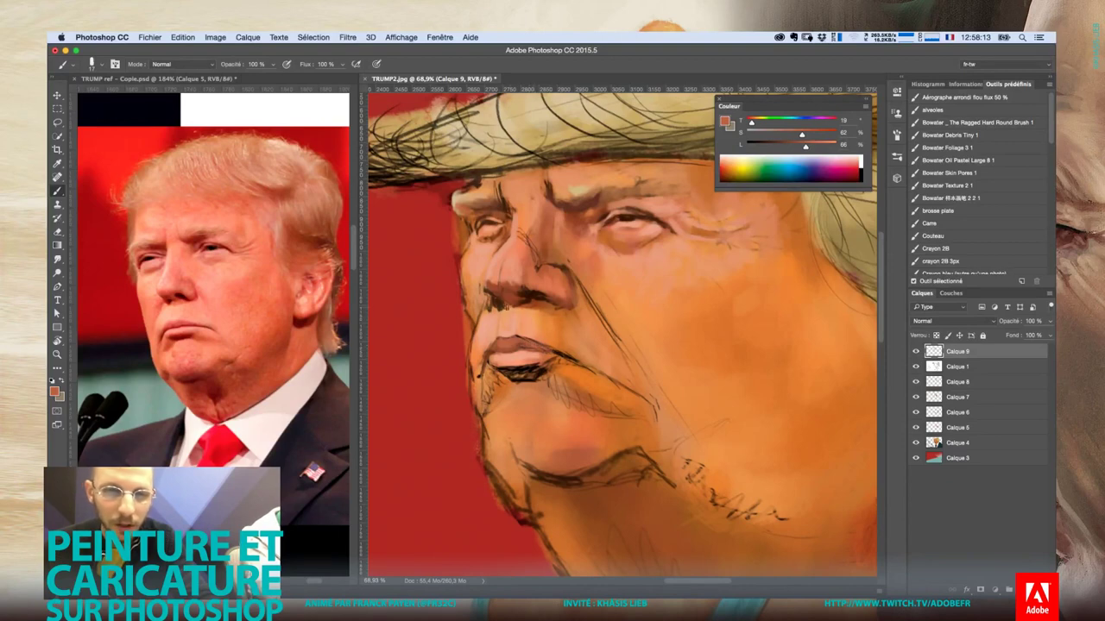
Lighten the left side of the nose with a light pink sampled from the face
{"action": "left_click_drag", "start_coordinate": [501, 284], "coordinate": [500, 285]}
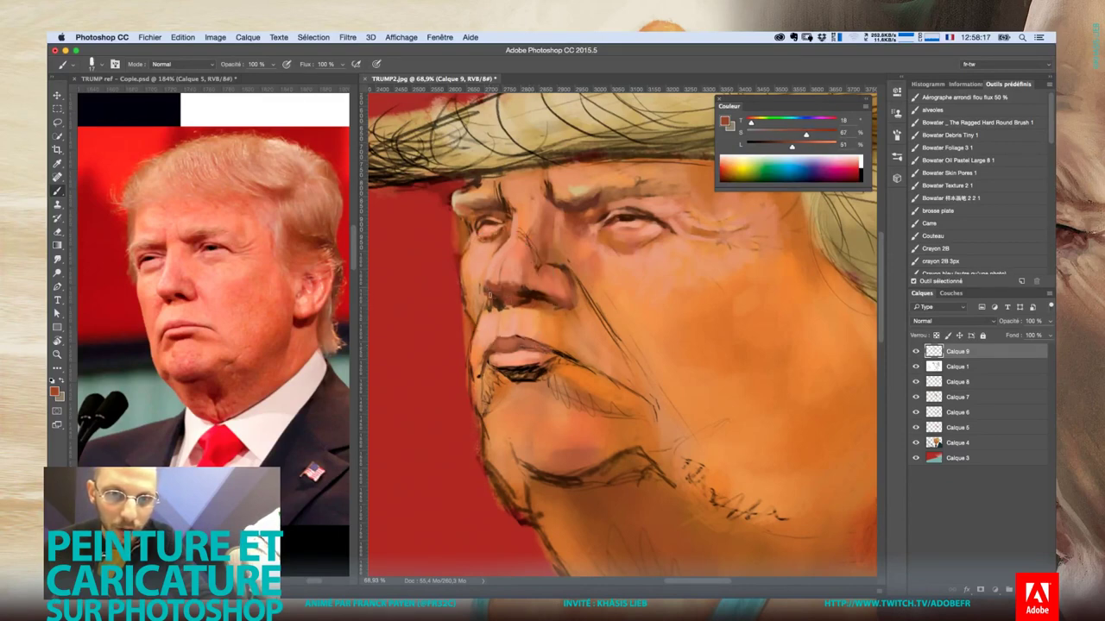
{"action": "left_click", "coordinate": [500, 278], "text": "alt"}
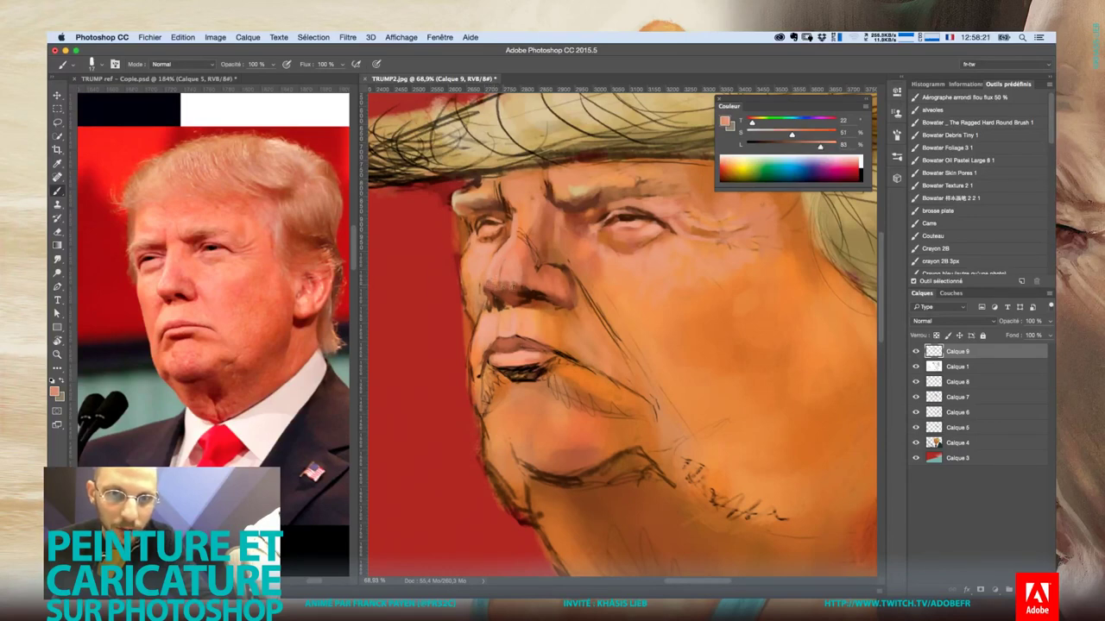
{"action": "left_click", "coordinate": [518, 289], "text": "alt"}
{"action": "right_click", "coordinate": [518, 288]}
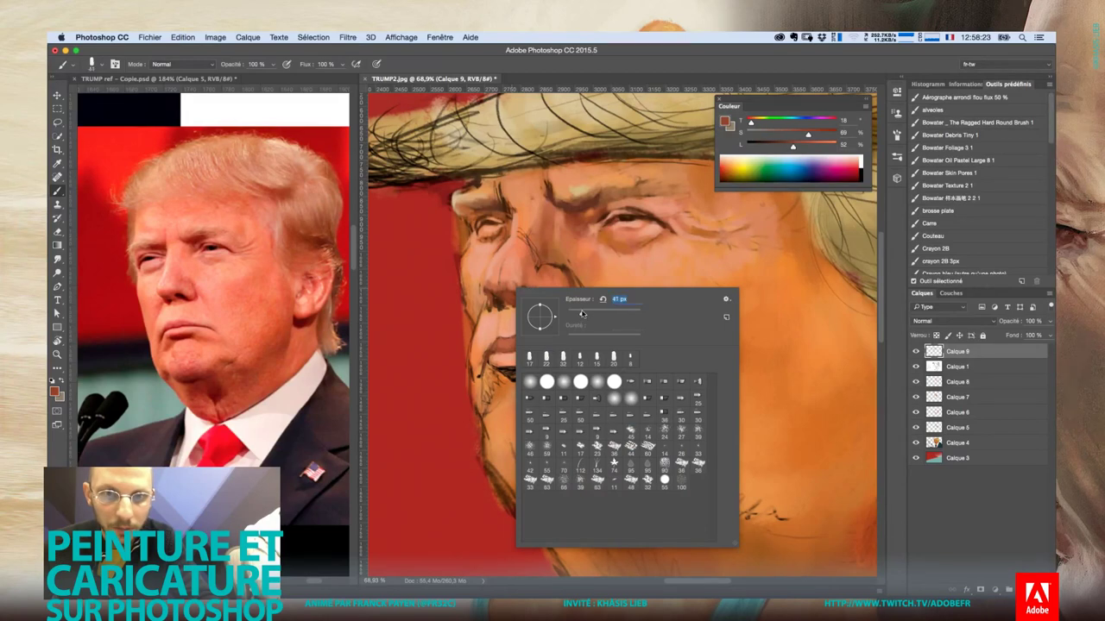
{"action": "left_click", "coordinate": [498, 289]}
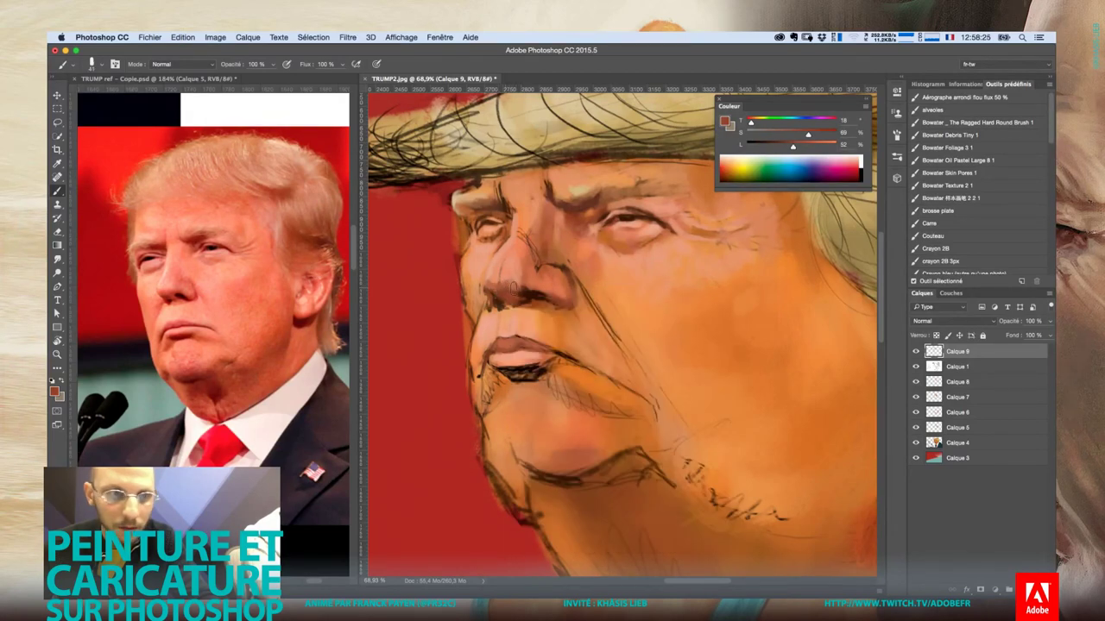
{"action": "left_click", "coordinate": [507, 275], "text": "alt"}
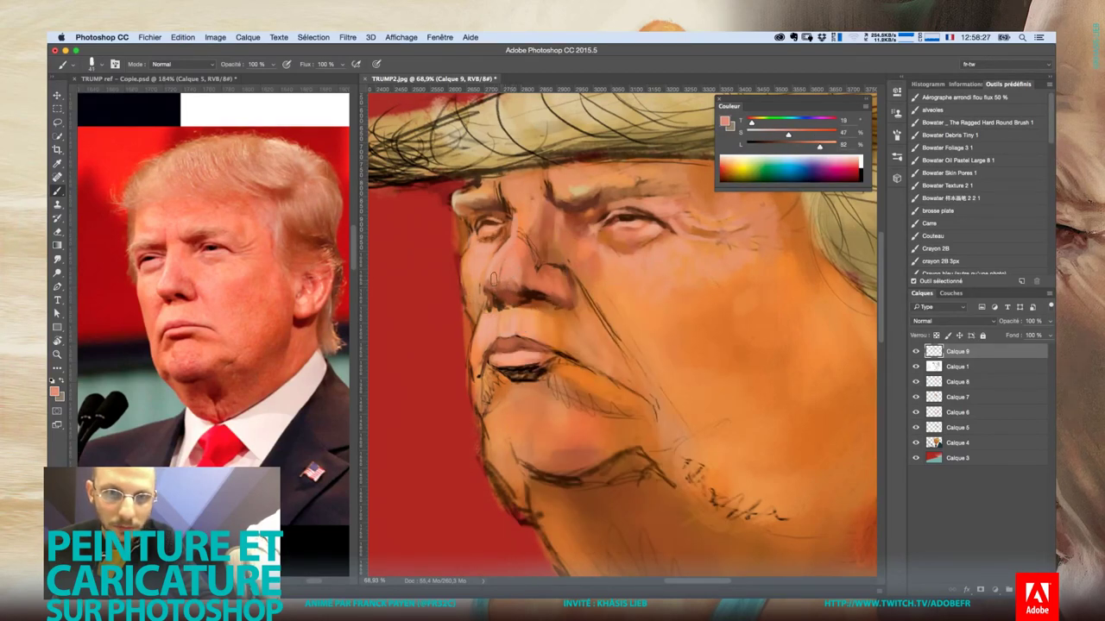
{"action": "left_click_drag", "start_coordinate": [501, 283], "coordinate": [492, 276]}
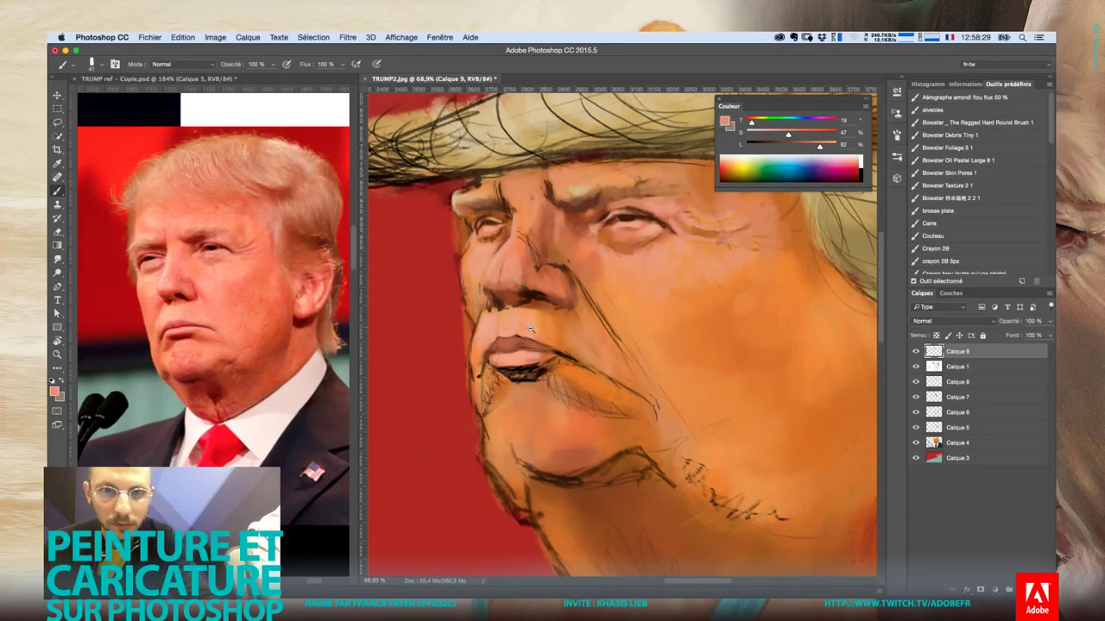
{"action": "scroll", "coordinate": [530, 329], "scroll_direction": "down", "scroll_amount": 5}
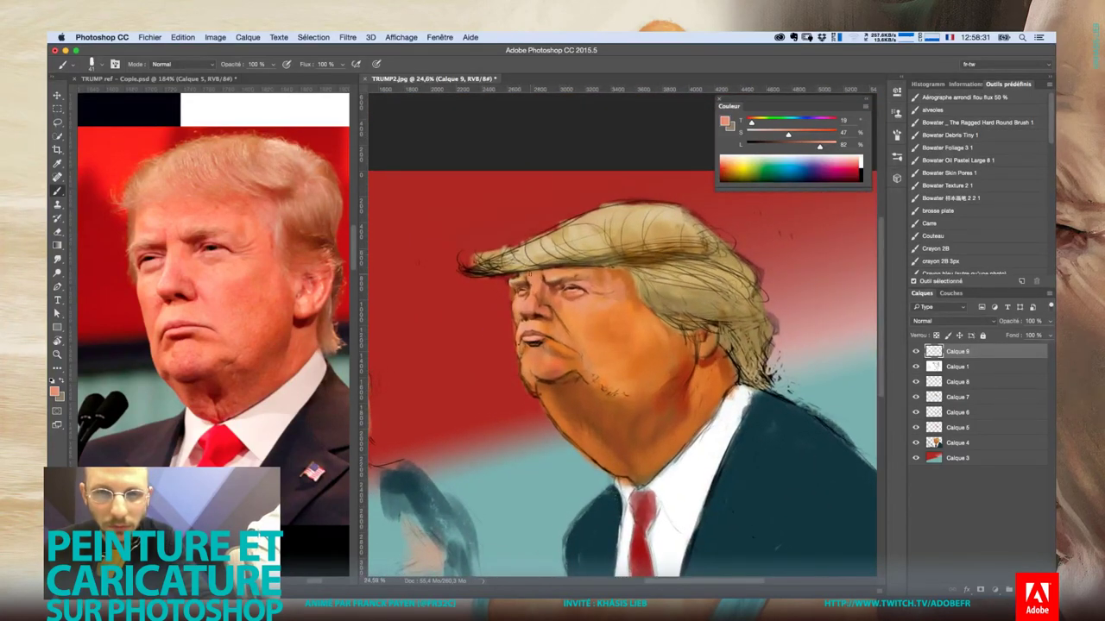
Enlarge the brush to 53 px and then to about 111 px
{"action": "right_click", "coordinate": [544, 297]}
{"action": "key", "text": "Escape"}
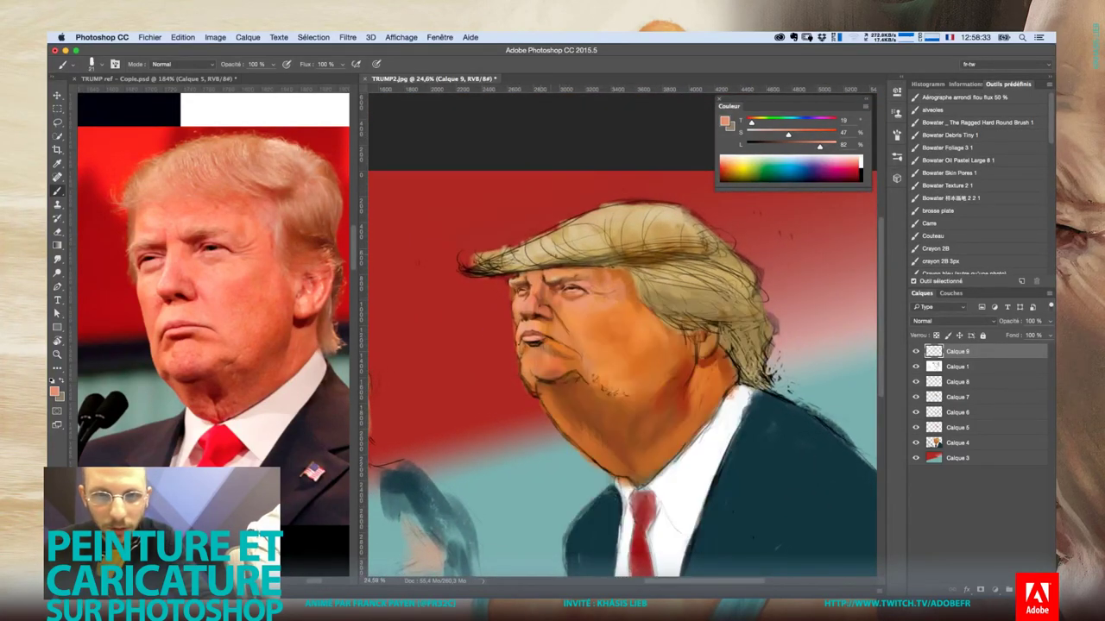
{"action": "right_click", "coordinate": [586, 285]}
{"action": "left_click_drag", "start_coordinate": [643, 307], "coordinate": [653, 308]}
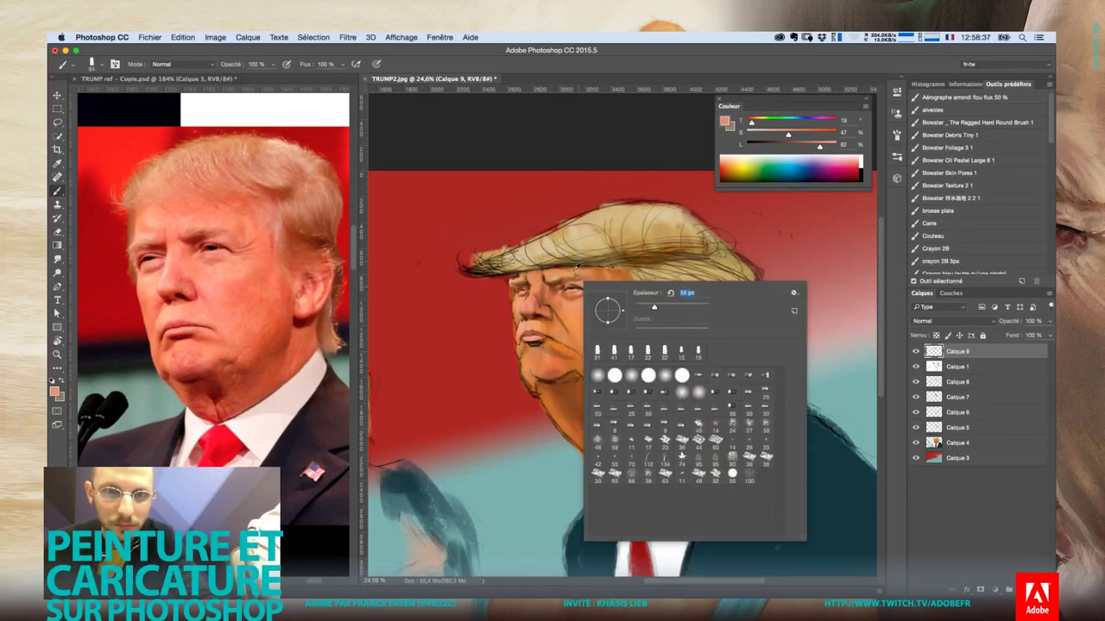
{"action": "key", "text": "Return"}
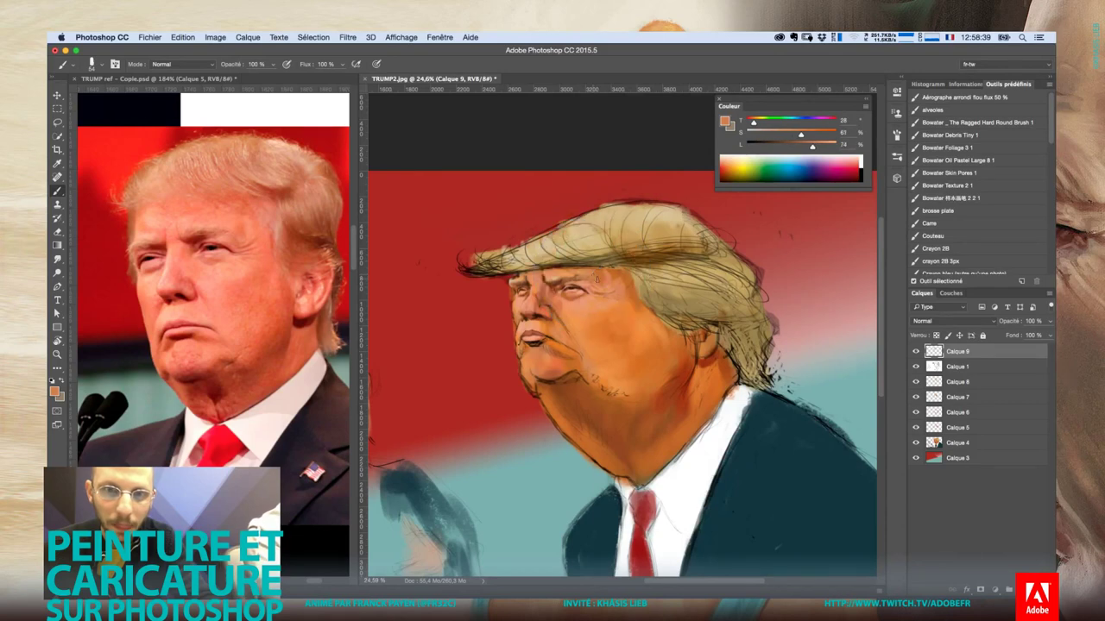
{"action": "right_click", "coordinate": [604, 283]}
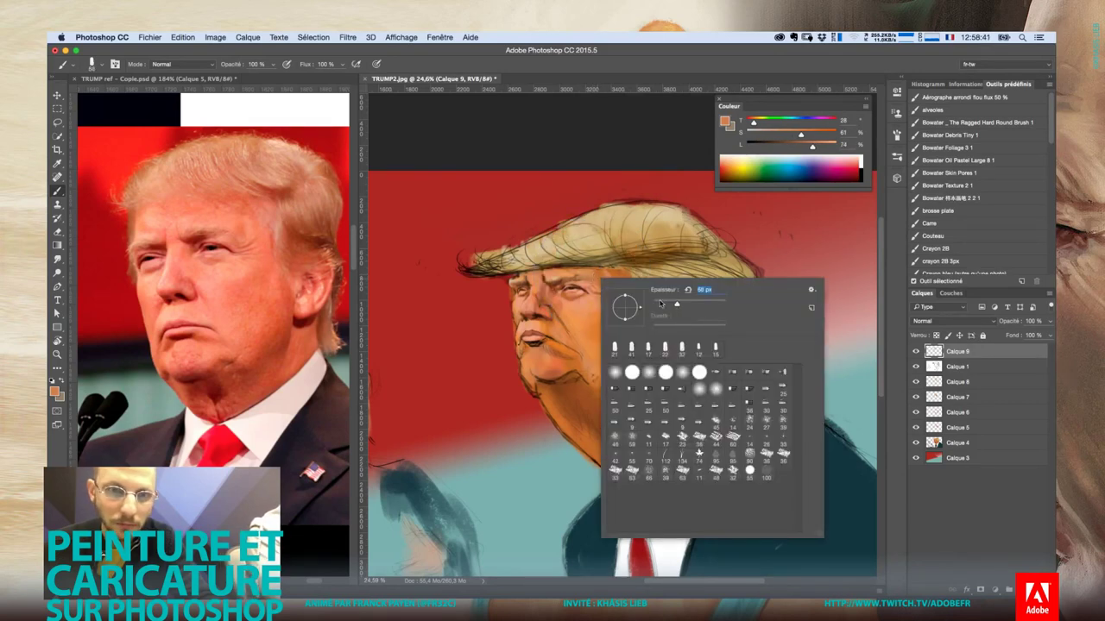
{"action": "left_click_drag", "start_coordinate": [677, 304], "coordinate": [688, 305]}
{"action": "key", "text": "Return"}
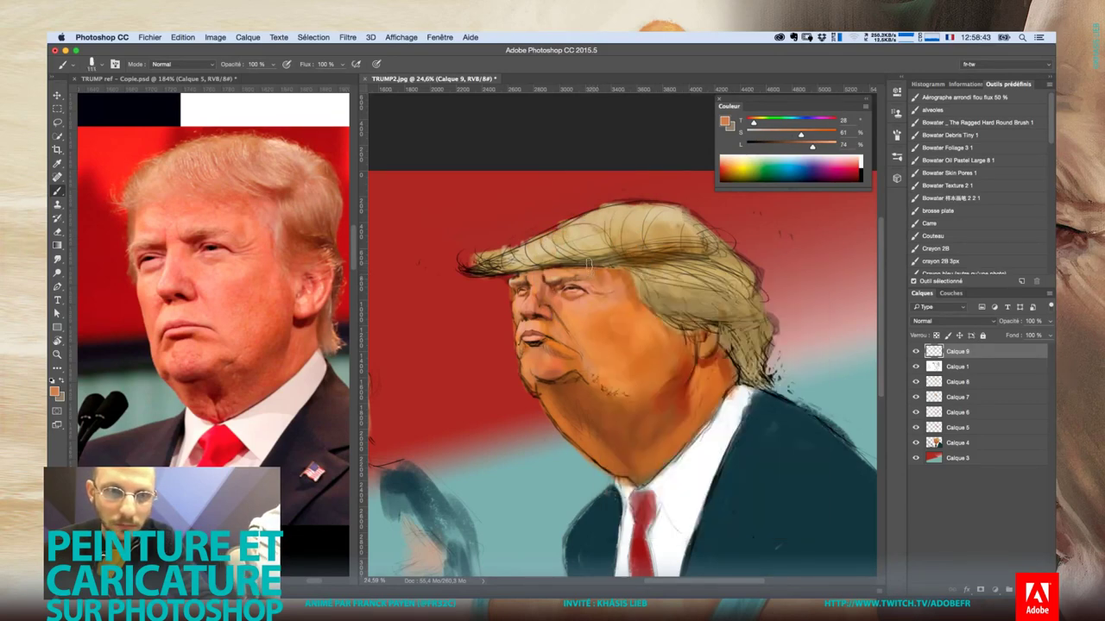
Sample blond hair tones and smooth the lower edge of the hair's front tip
{"action": "left_click", "coordinate": [589, 261], "text": "alt"}
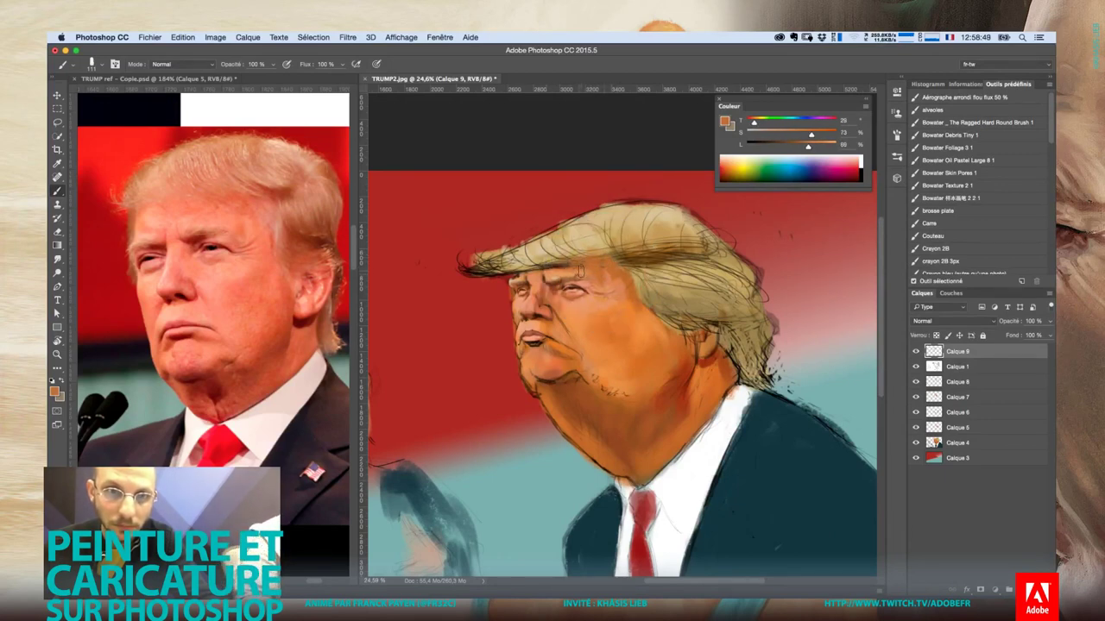
{"action": "left_click", "coordinate": [547, 264], "text": "alt"}
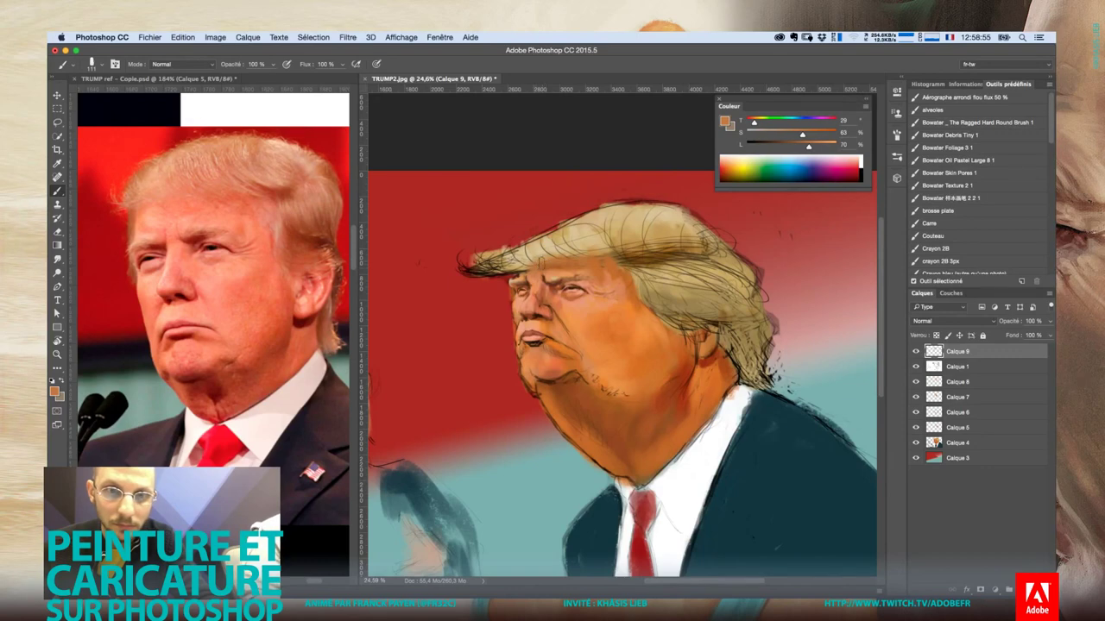
{"action": "left_click", "coordinate": [537, 258], "text": "alt"}
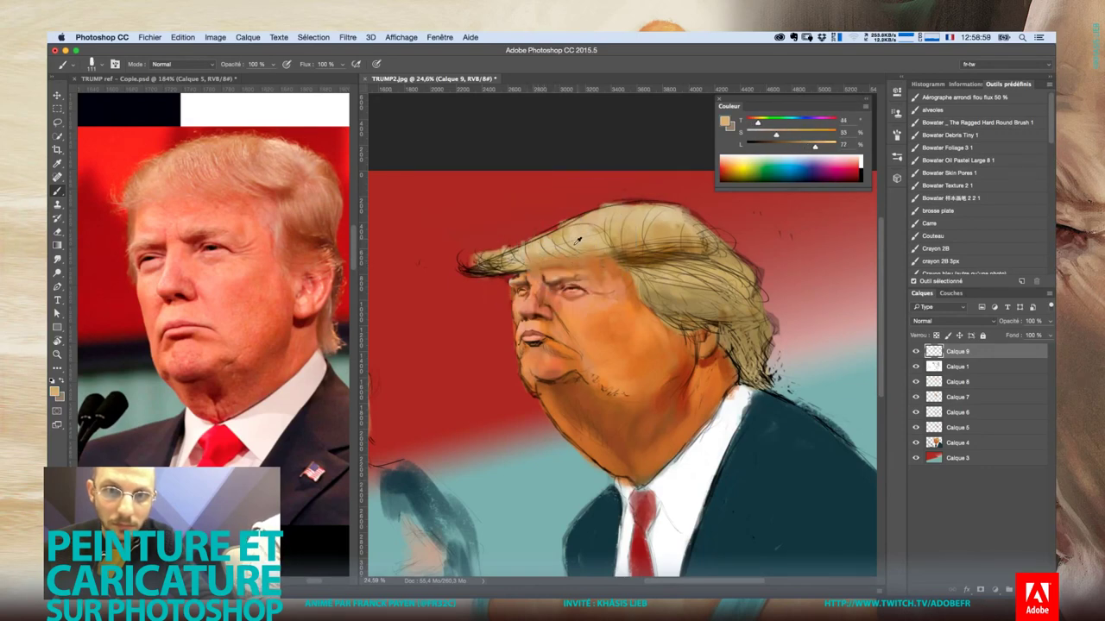
{"action": "left_click", "coordinate": [625, 237], "text": "alt"}
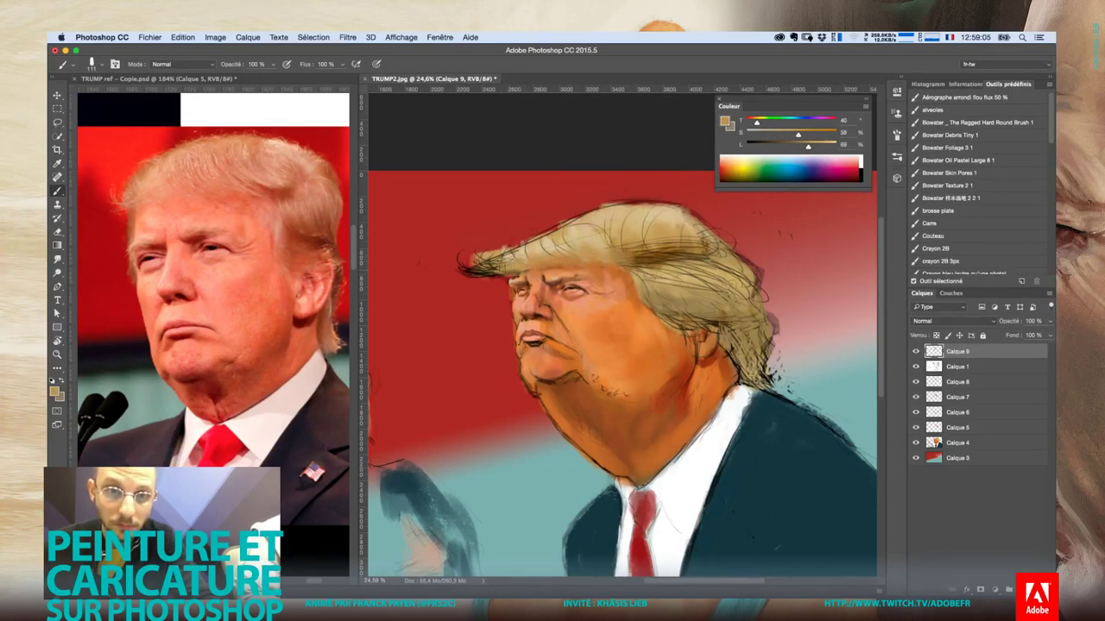
{"action": "left_click", "coordinate": [516, 259], "text": "alt"}
{"action": "mouse_move", "coordinate": [473, 269]}
{"action": "left_mouse_down"}
{"action": "mouse_move", "coordinate": [505, 261]}
{"action": "mouse_move", "coordinate": [468, 270]}
{"action": "left_mouse_up"}
With a 47 px brush, lighten the forehead hair tip and add light strands along the top
{"action": "right_click", "coordinate": [512, 267]}
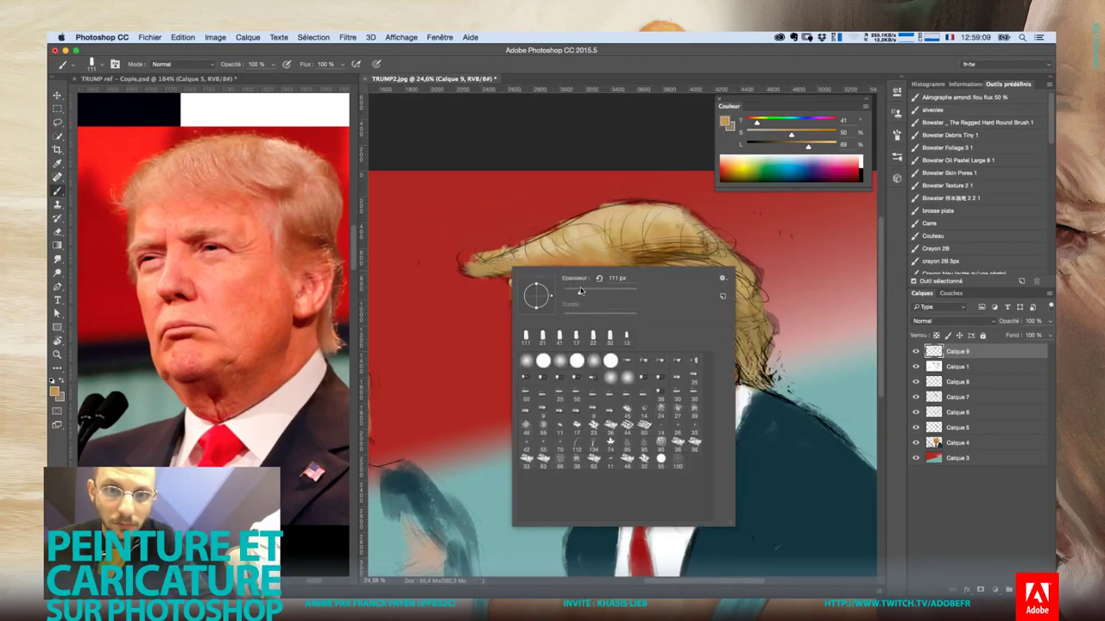
{"action": "left_click_drag", "start_coordinate": [586, 293], "coordinate": [580, 292]}
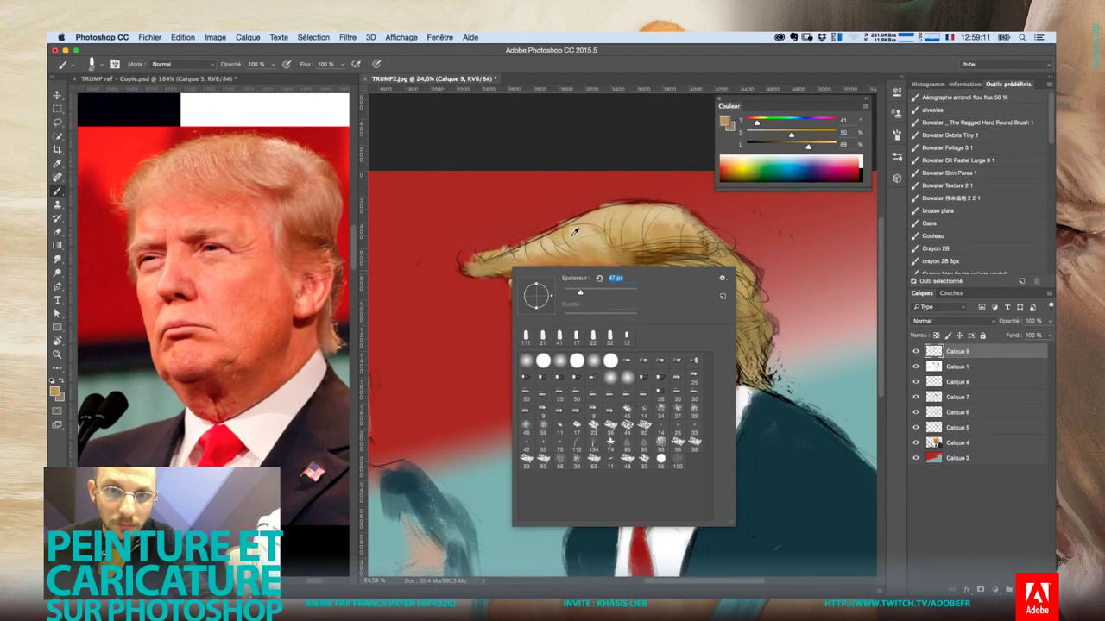
{"action": "left_click", "coordinate": [576, 234], "text": "alt"}
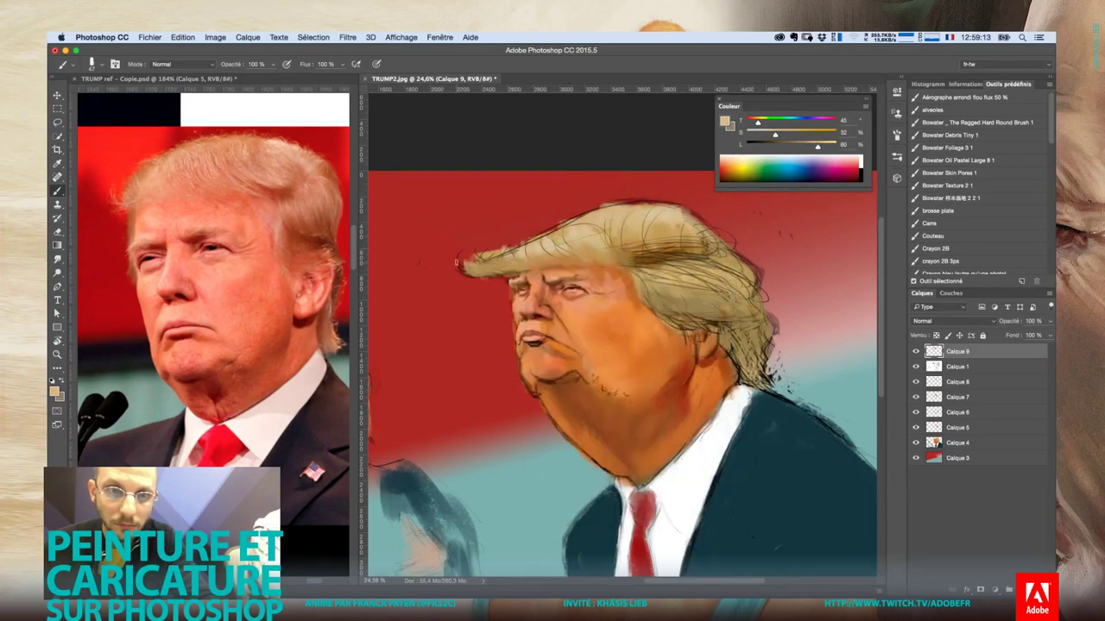
{"action": "mouse_move", "coordinate": [456, 262]}
{"action": "left_mouse_down"}
{"action": "mouse_move", "coordinate": [471, 276]}
{"action": "mouse_move", "coordinate": [505, 256]}
{"action": "left_mouse_up"}
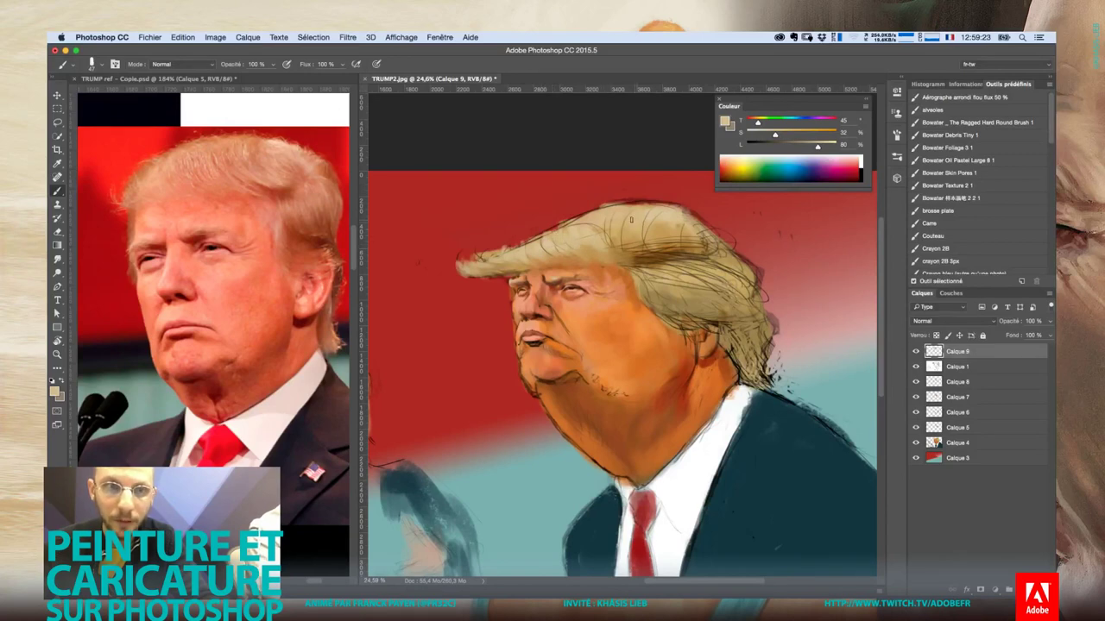
{"action": "left_click_drag", "start_coordinate": [667, 217], "coordinate": [643, 210]}
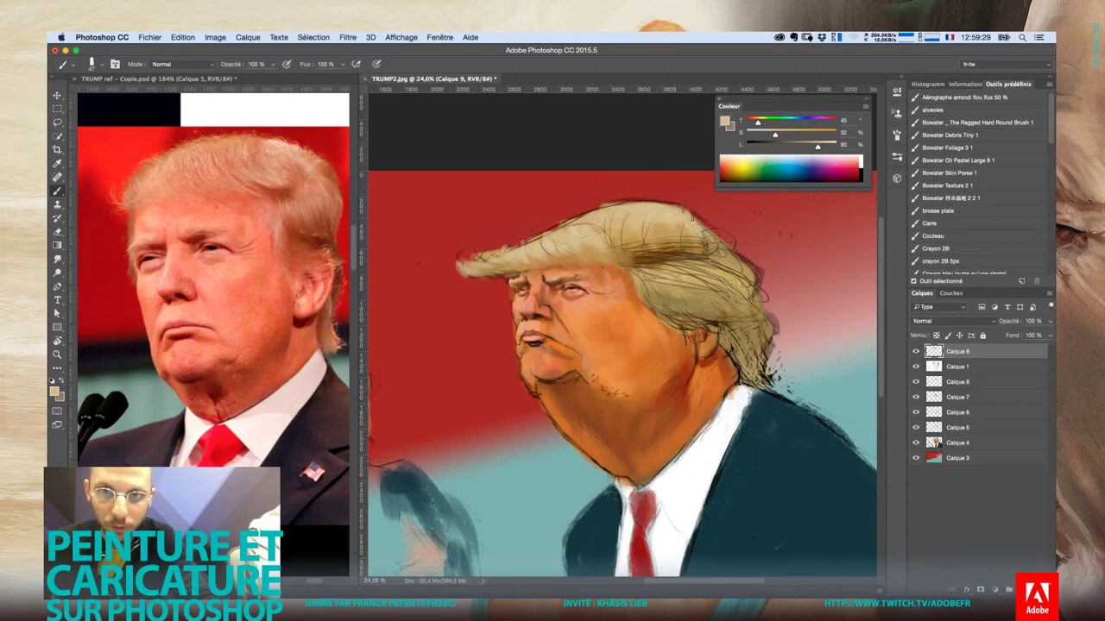
{"action": "right_click", "coordinate": [714, 242]}
{"action": "left_click", "coordinate": [714, 250]}
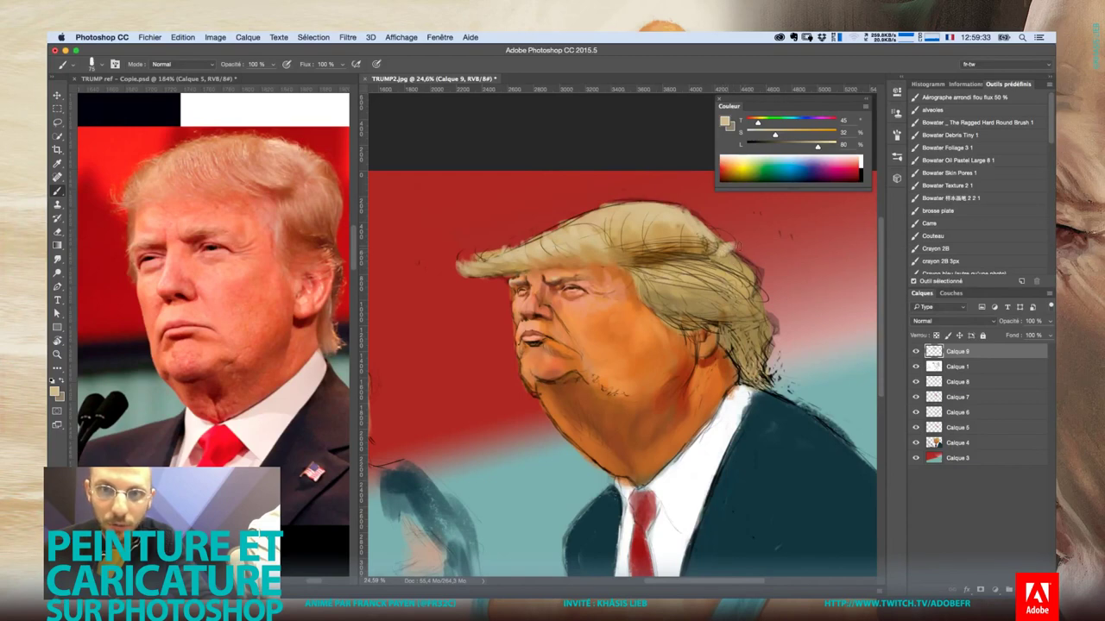
{"action": "mouse_move", "coordinate": [736, 258]}
{"action": "left_mouse_down"}
{"action": "mouse_move", "coordinate": [719, 257]}
{"action": "mouse_move", "coordinate": [713, 238]}
{"action": "mouse_move", "coordinate": [726, 250]}
{"action": "left_mouse_up"}
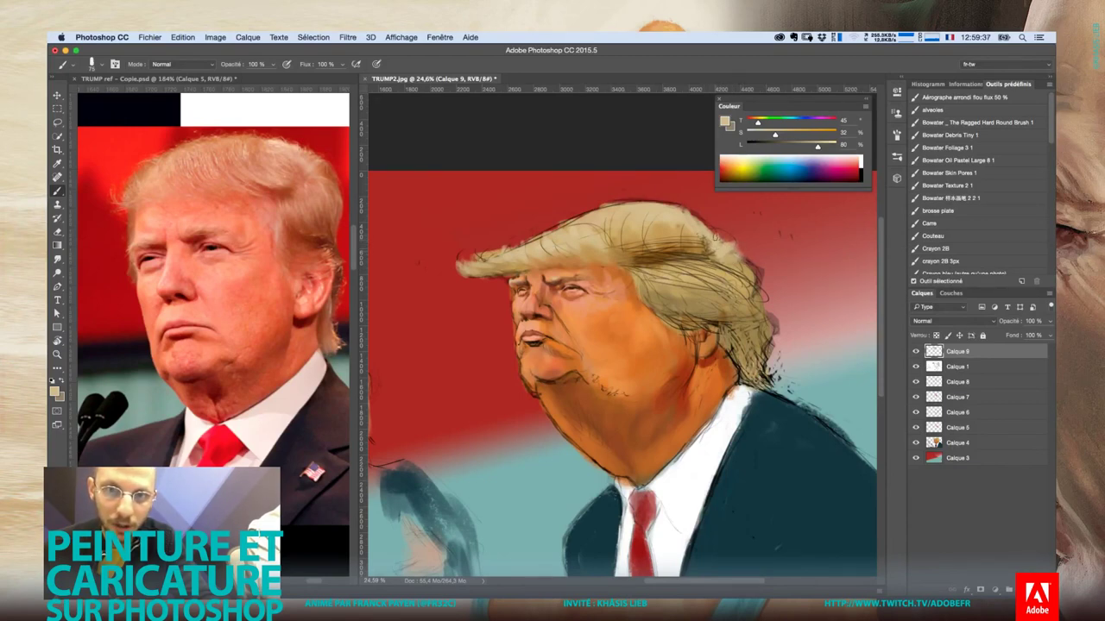
{"action": "left_click", "coordinate": [668, 225], "text": "alt"}
Paint faint light tan strands across the hair and its right side
{"action": "mouse_move", "coordinate": [712, 244]}
{"action": "left_mouse_down"}
{"action": "mouse_move", "coordinate": [715, 254]}
{"action": "mouse_move", "coordinate": [687, 246]}
{"action": "left_mouse_up"}
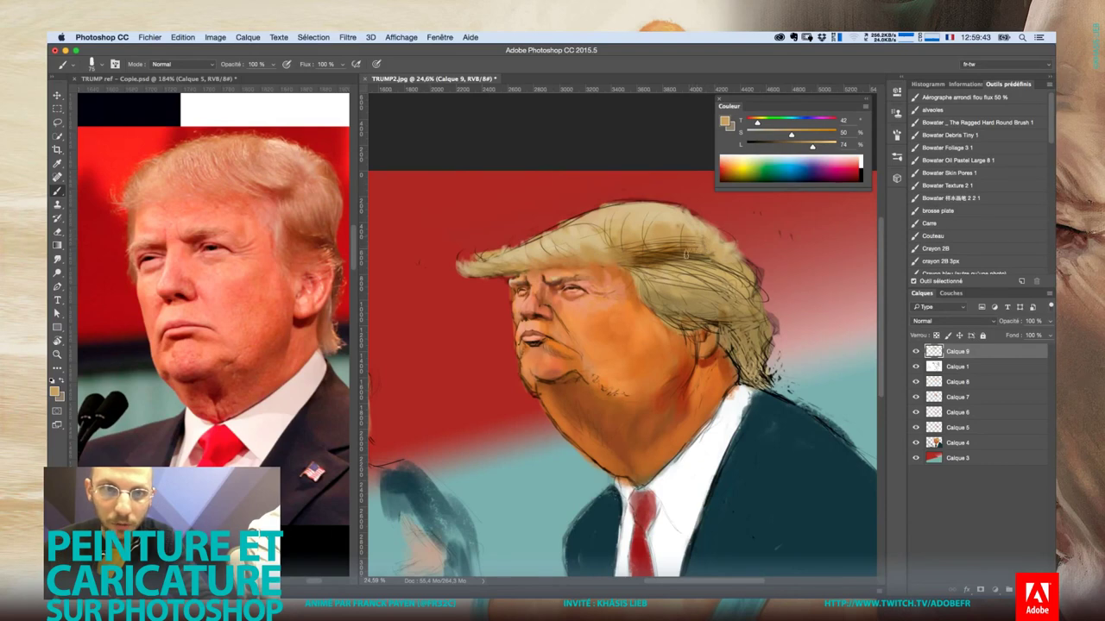
{"action": "left_click", "coordinate": [665, 243], "text": "alt"}
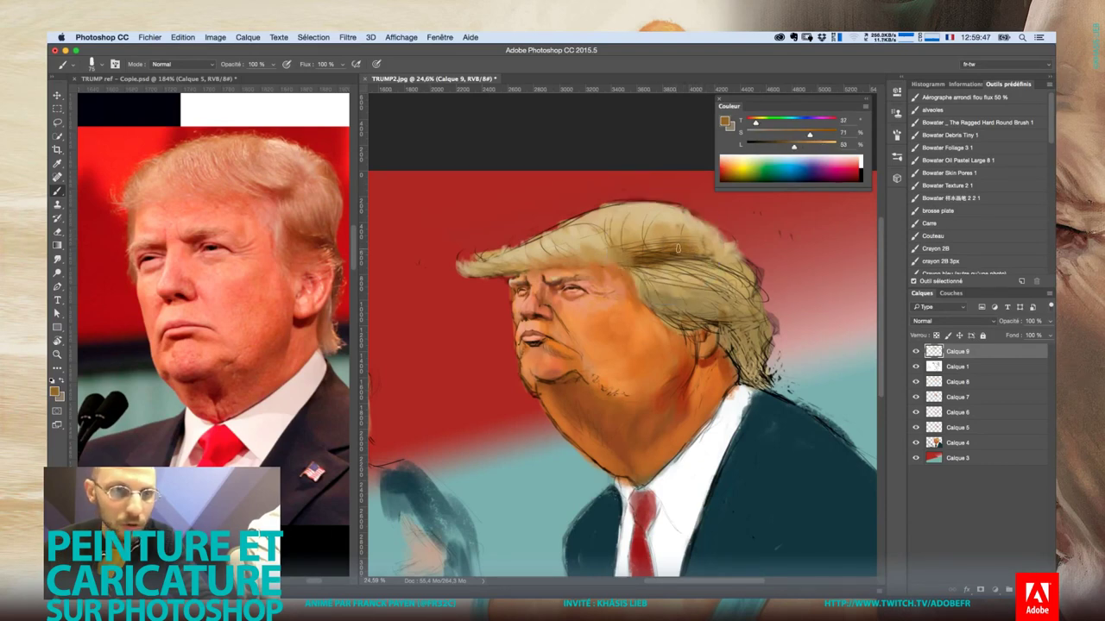
{"action": "left_click_drag", "start_coordinate": [661, 247], "coordinate": [639, 256]}
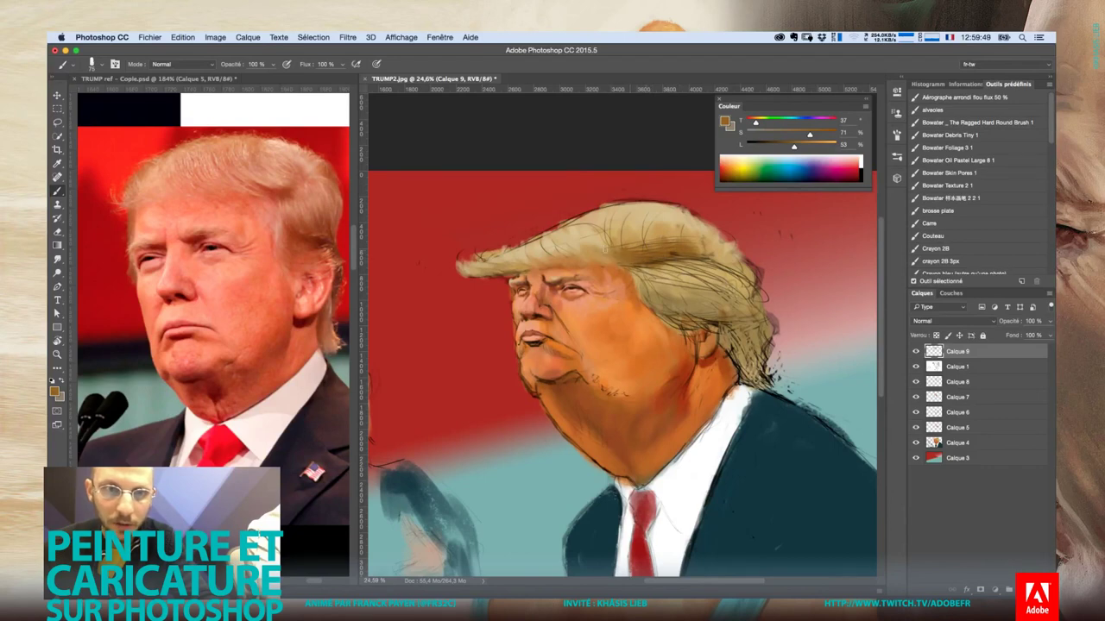
{"action": "left_click", "coordinate": [604, 238], "text": "alt"}
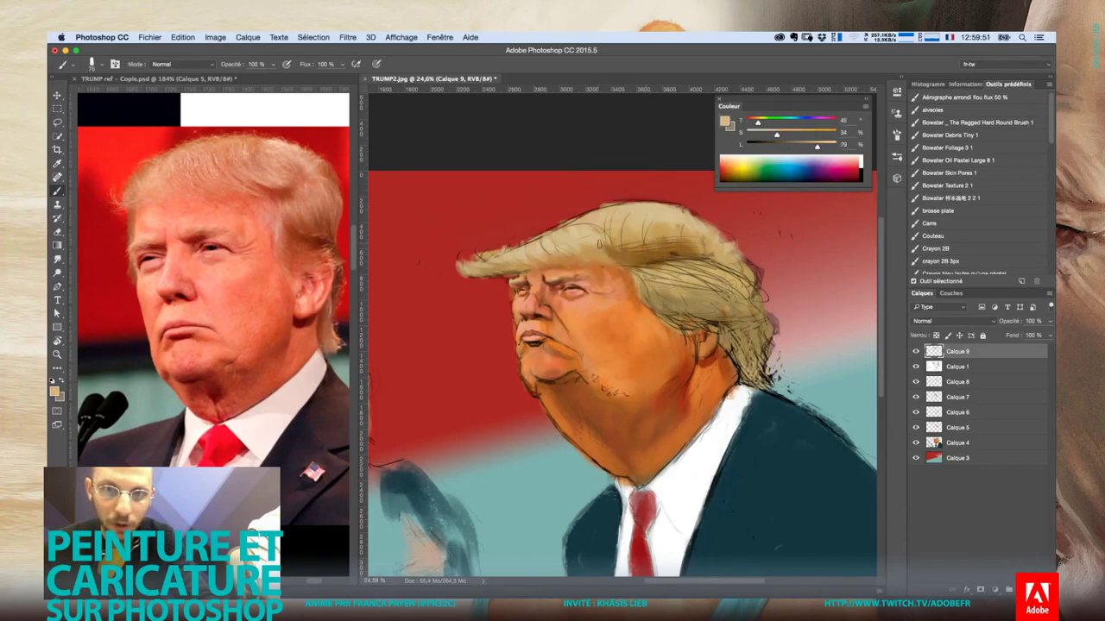
{"action": "left_click_drag", "start_coordinate": [643, 248], "coordinate": [614, 243]}
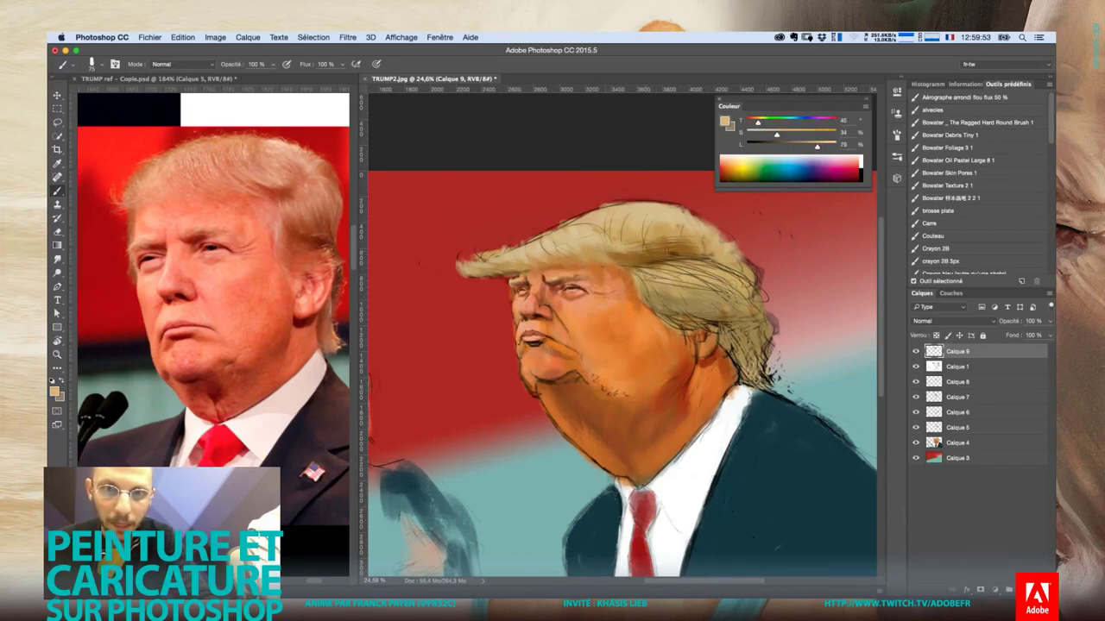
{"action": "left_click", "coordinate": [662, 244], "text": "alt"}
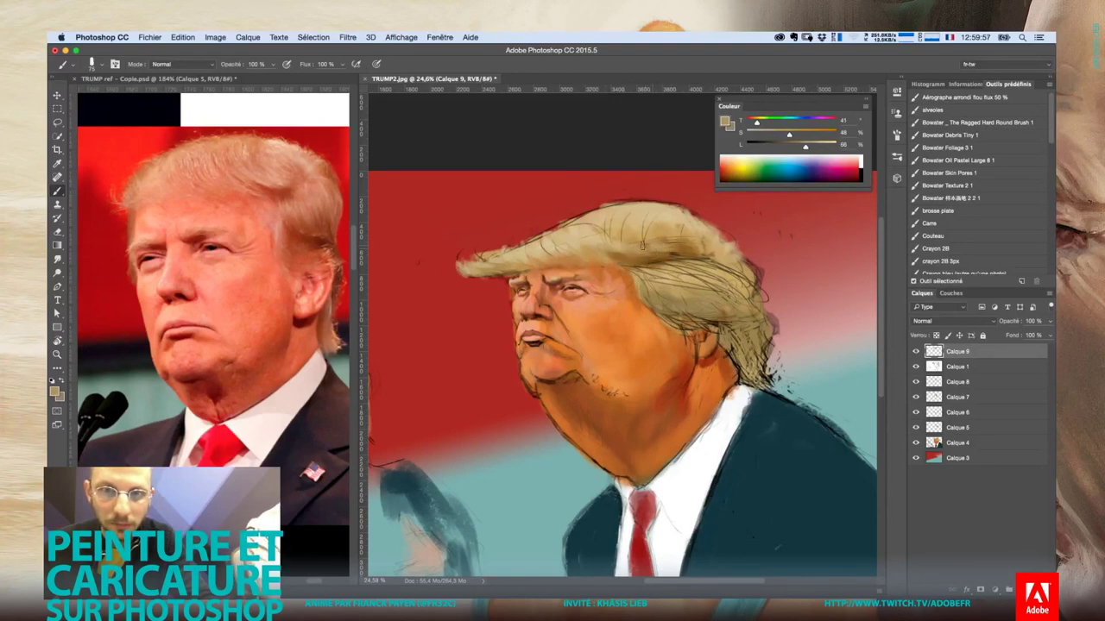
{"action": "left_click_drag", "start_coordinate": [665, 243], "coordinate": [698, 251]}
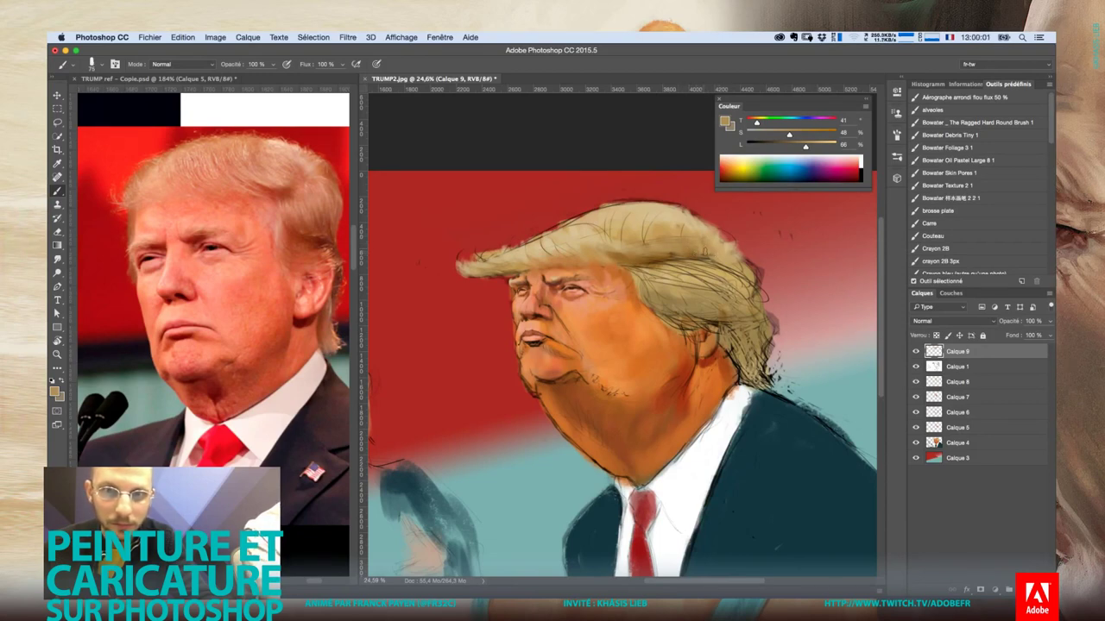
Add darker brown hair strands across the hair and near the ear
{"action": "left_click", "coordinate": [696, 251], "text": "alt"}
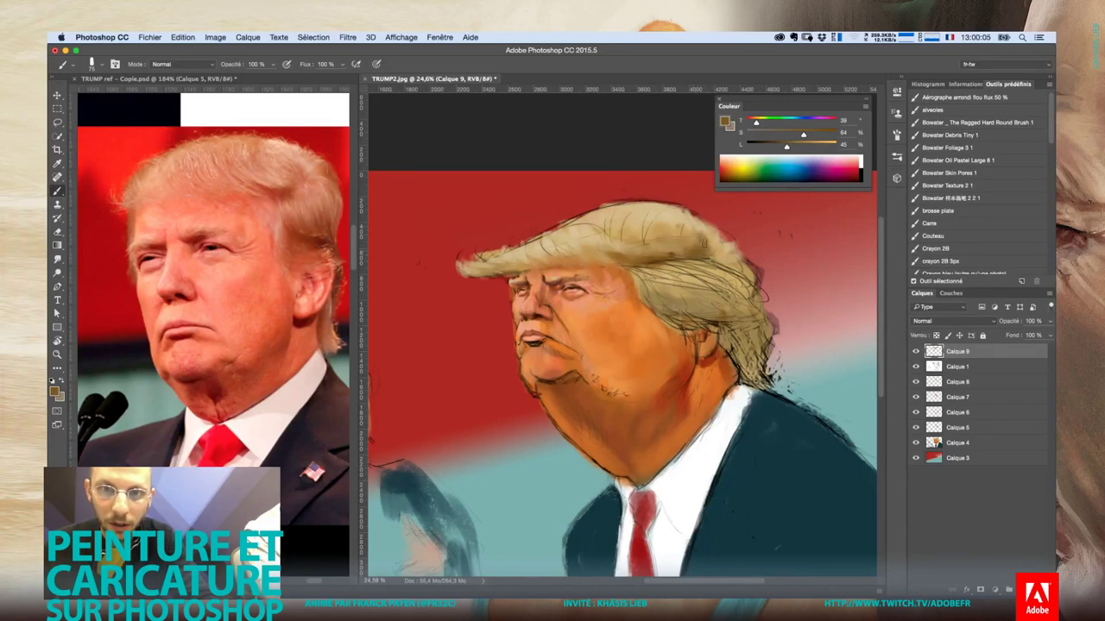
{"action": "left_click", "coordinate": [688, 229], "text": "alt"}
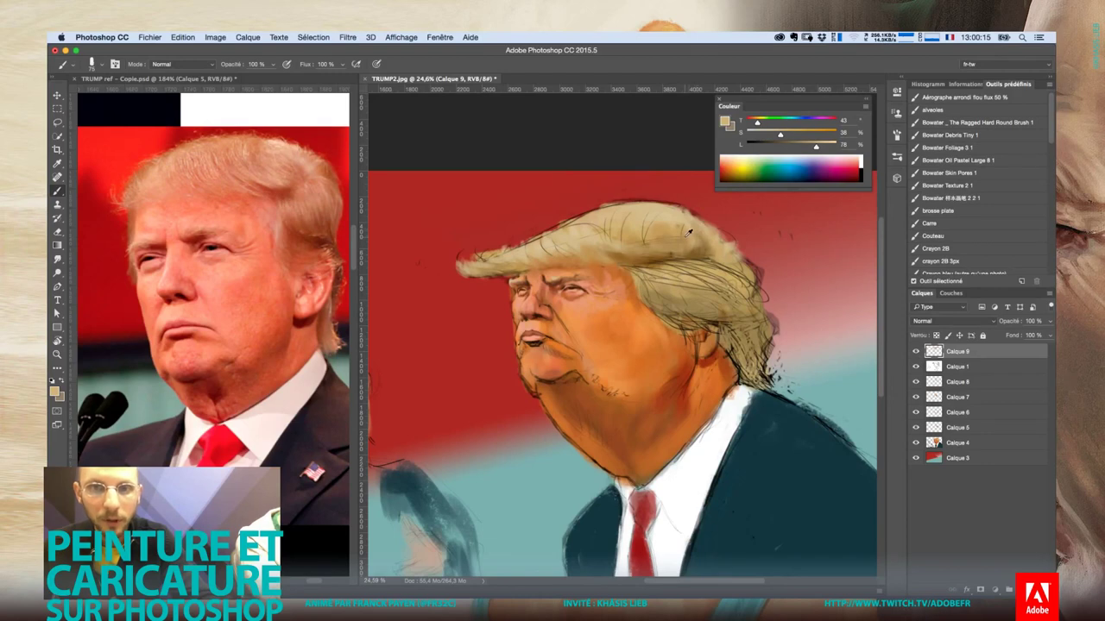
{"action": "left_click", "coordinate": [699, 252], "text": "alt"}
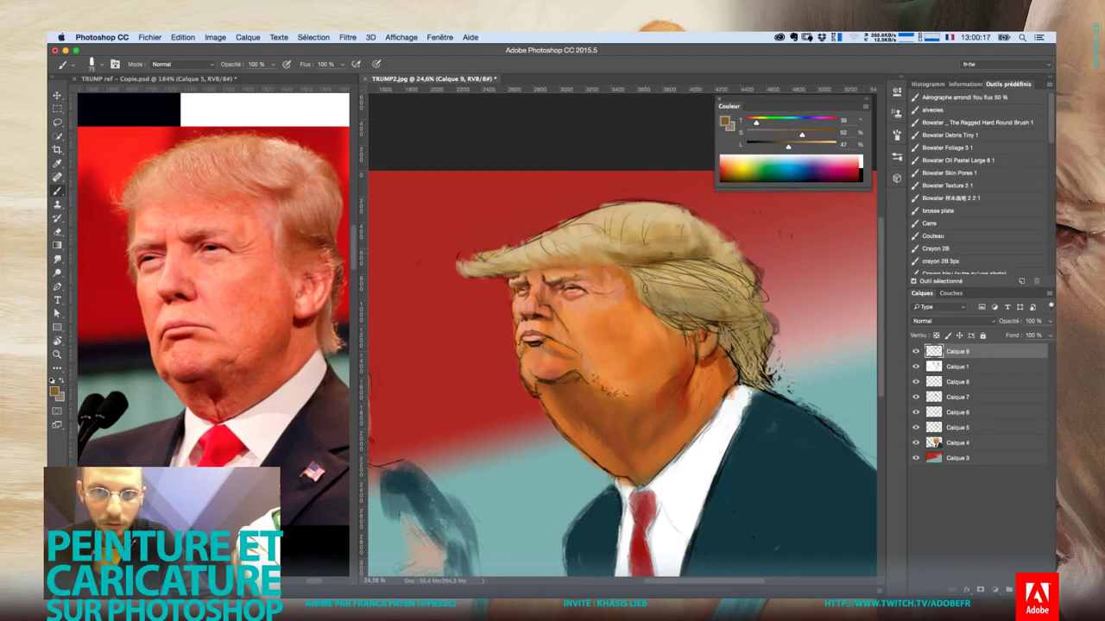
{"action": "left_click", "coordinate": [645, 257], "text": "alt"}
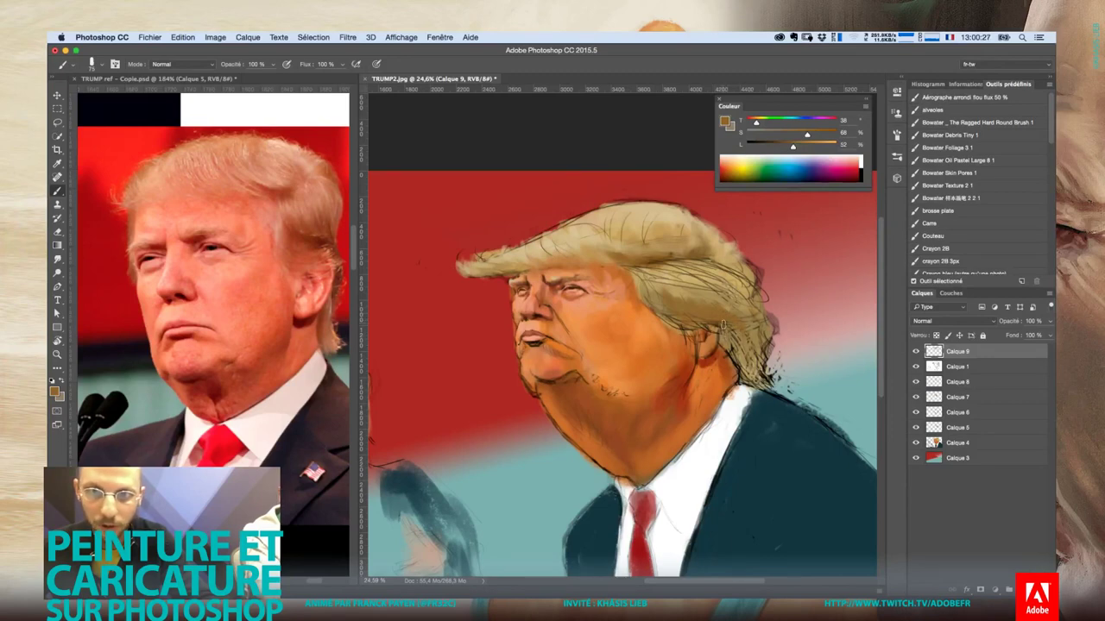
{"action": "left_click", "coordinate": [660, 259], "text": "alt"}
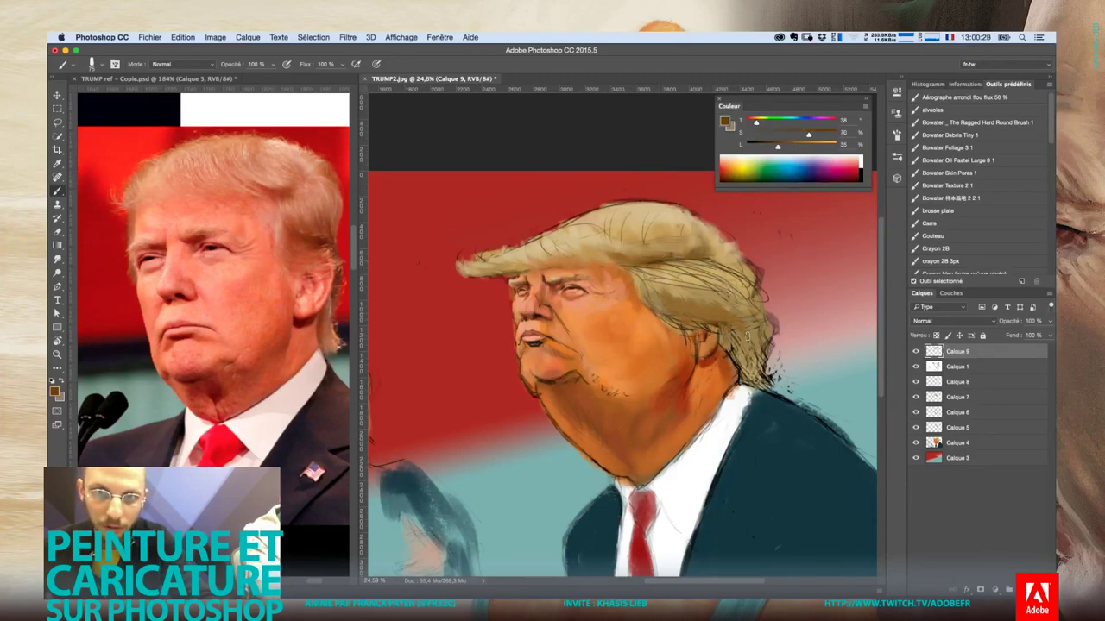
{"action": "left_click_drag", "start_coordinate": [683, 316], "coordinate": [729, 328]}
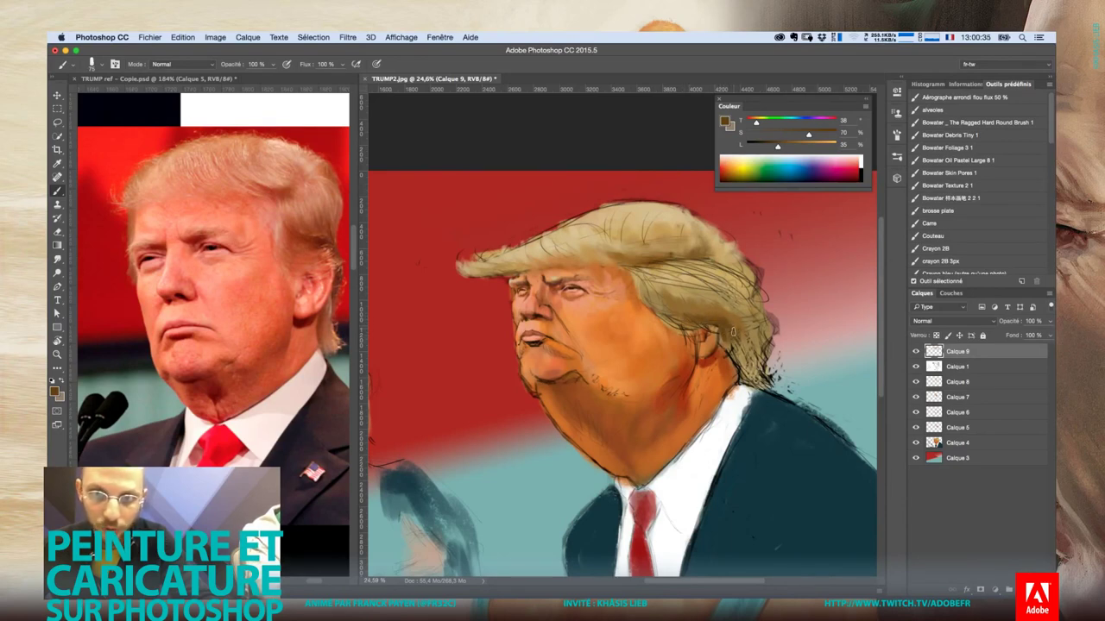
{"action": "mouse_move", "coordinate": [733, 331]}
{"action": "left_mouse_down"}
{"action": "mouse_move", "coordinate": [752, 340]}
{"action": "mouse_move", "coordinate": [749, 361]}
{"action": "mouse_move", "coordinate": [745, 337]}
{"action": "mouse_move", "coordinate": [734, 349]}
{"action": "mouse_move", "coordinate": [748, 349]}
{"action": "left_mouse_up"}
{"action": "left_click", "coordinate": [736, 338], "text": "alt"}
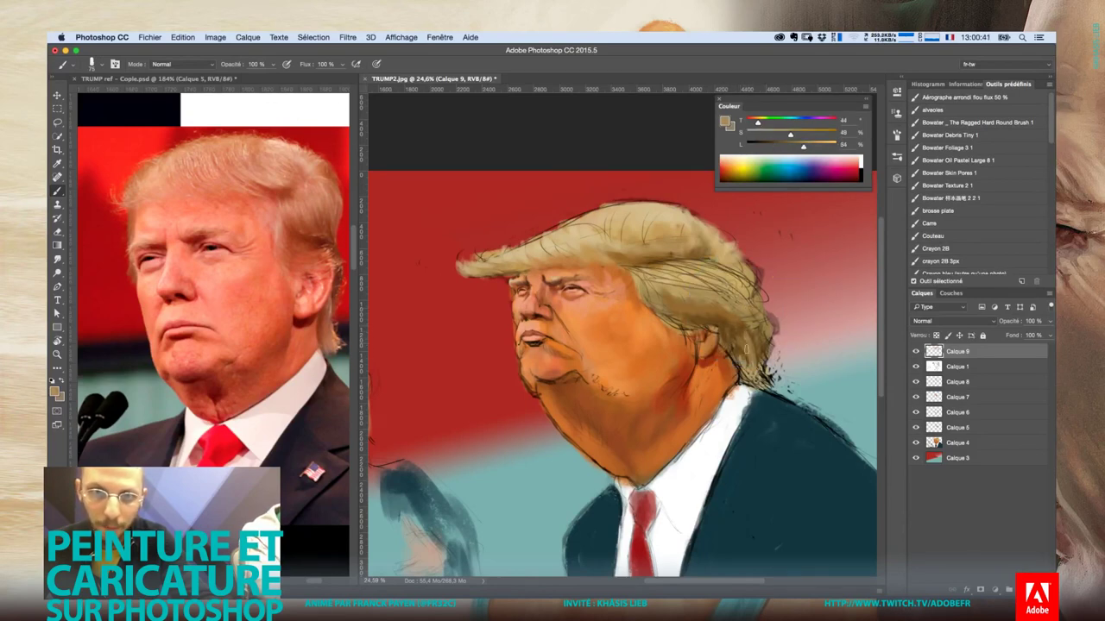
Check the whole painting, then sample an orange skin tone from the face and zoom in close
{"action": "scroll", "coordinate": [633, 363], "scroll_direction": "down", "scroll_amount": 5}
{"action": "scroll", "coordinate": [673, 363], "scroll_direction": "up", "scroll_amount": 1}
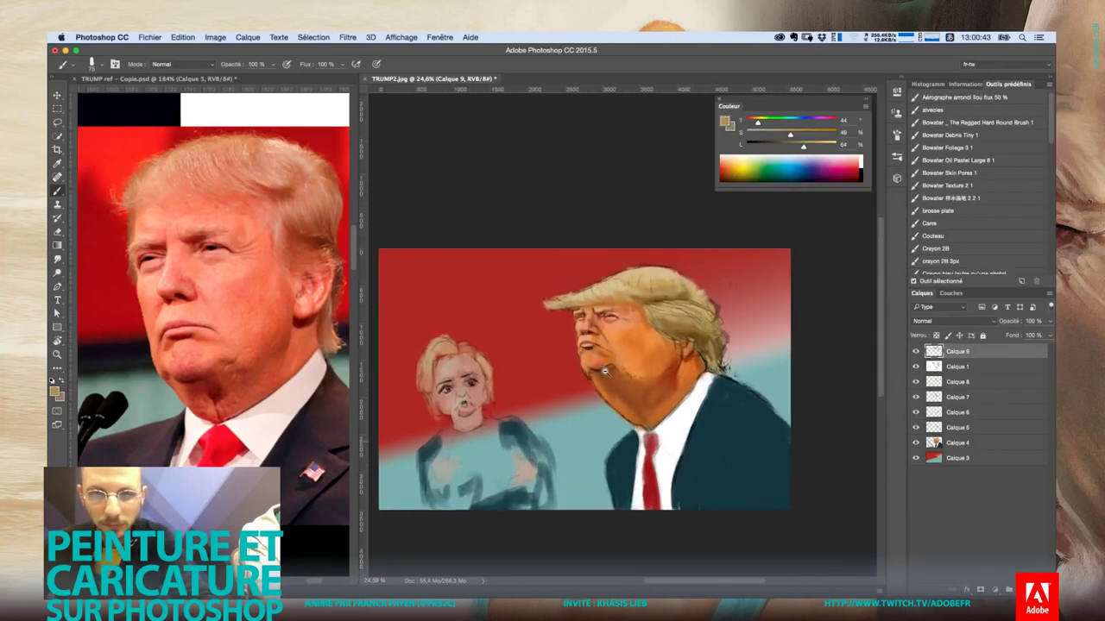
{"action": "scroll", "coordinate": [707, 362], "scroll_direction": "down", "scroll_amount": 1}
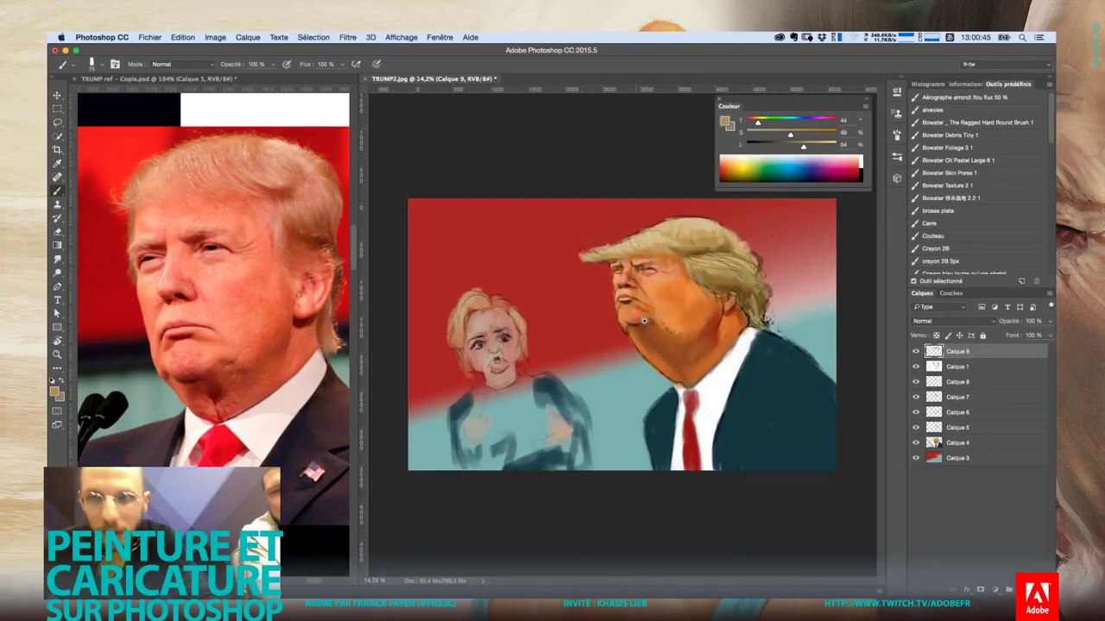
{"action": "scroll", "coordinate": [716, 363], "scroll_direction": "up", "scroll_amount": 4}
{"action": "left_click_drag", "start_coordinate": [695, 328], "coordinate": [672, 353]}
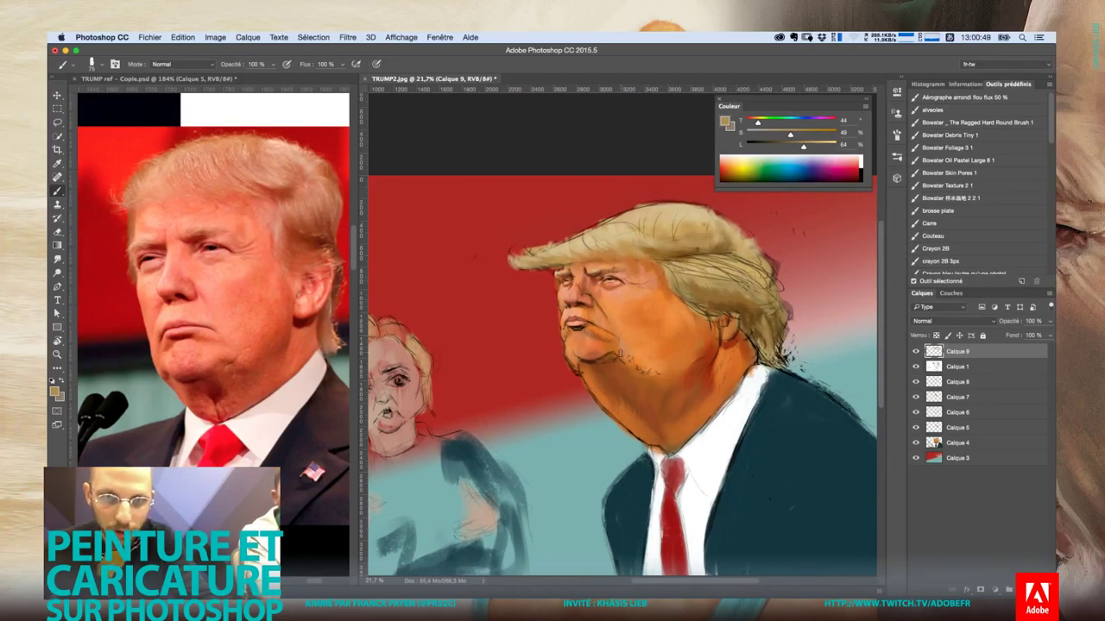
{"action": "right_click", "coordinate": [651, 335]}
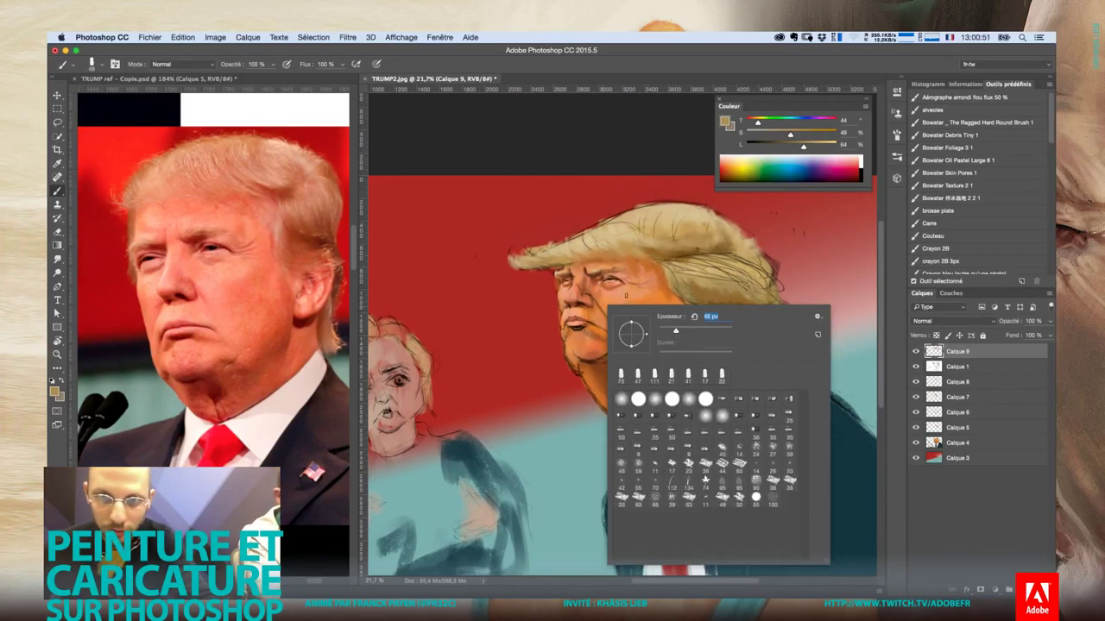
{"action": "left_click", "coordinate": [620, 342], "text": "alt"}
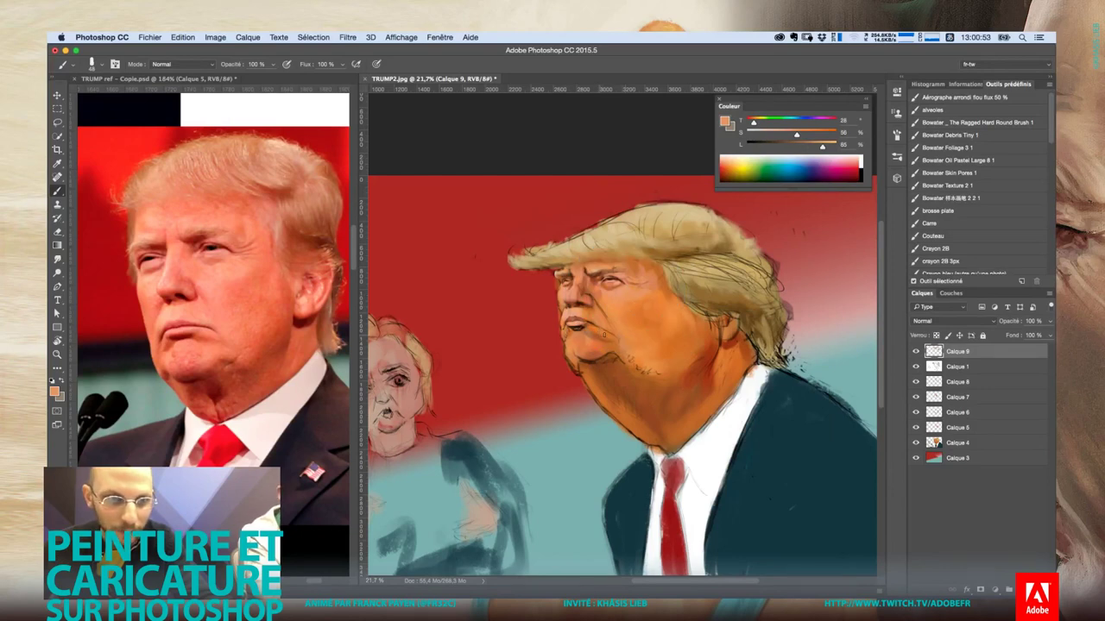
{"action": "left_click", "coordinate": [615, 300], "text": "alt"}
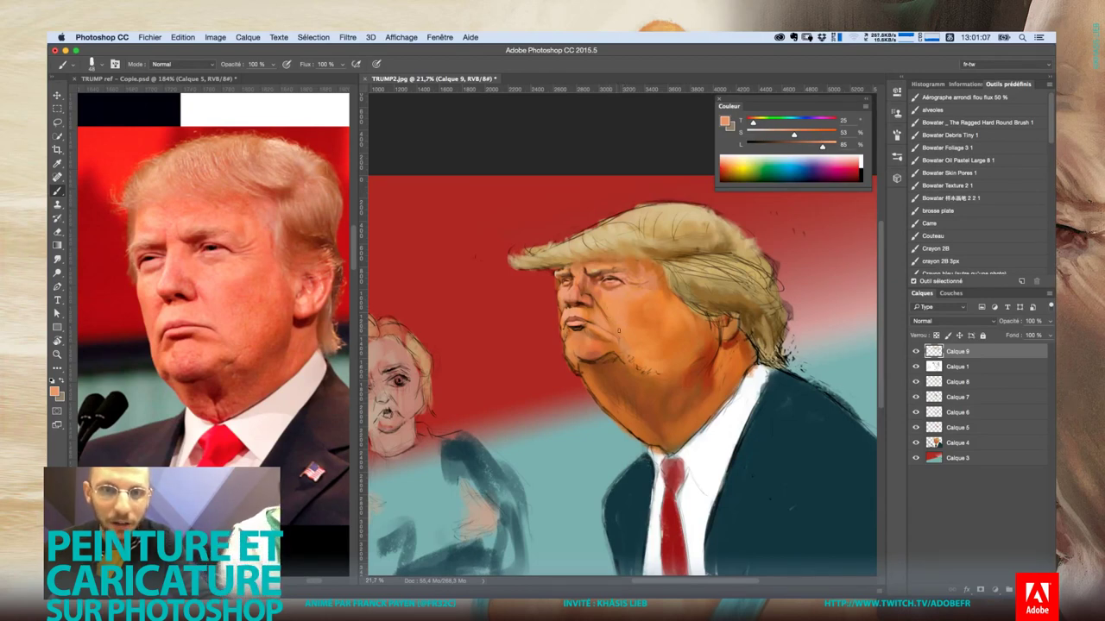
{"action": "key", "text": "super+space"}
{"action": "left_click", "coordinate": [606, 302], "text": "super"}
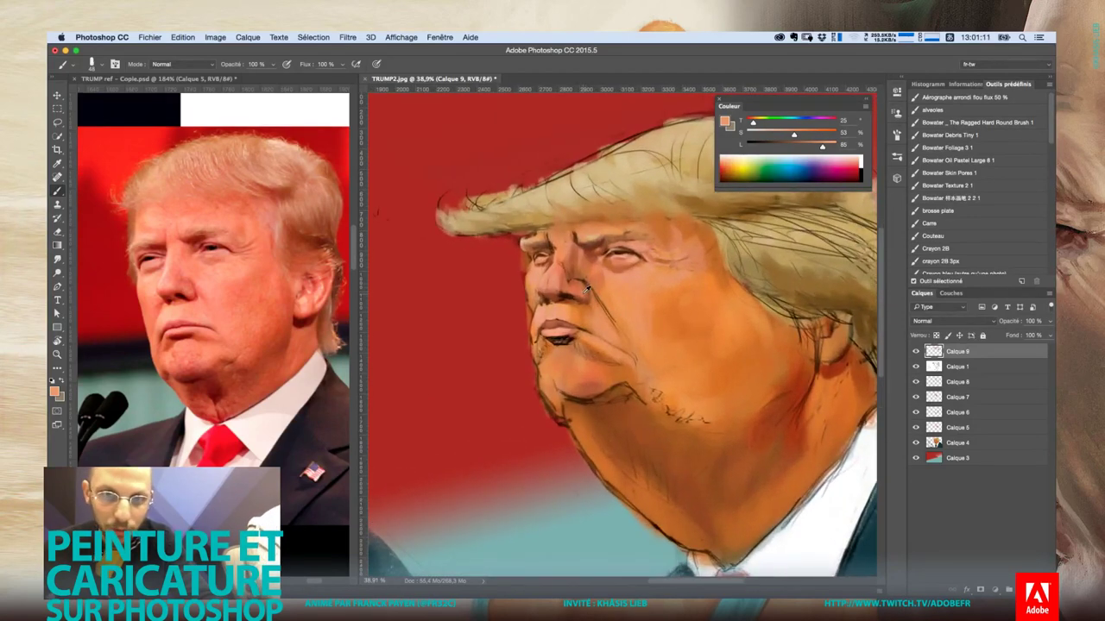
Paint orange skin over the nose and cheek, then shrink the brush to 21 px
{"action": "left_click", "coordinate": [585, 286], "text": "alt"}
{"action": "left_click_drag", "start_coordinate": [585, 285], "coordinate": [611, 302]}
{"action": "right_click", "coordinate": [611, 302]}
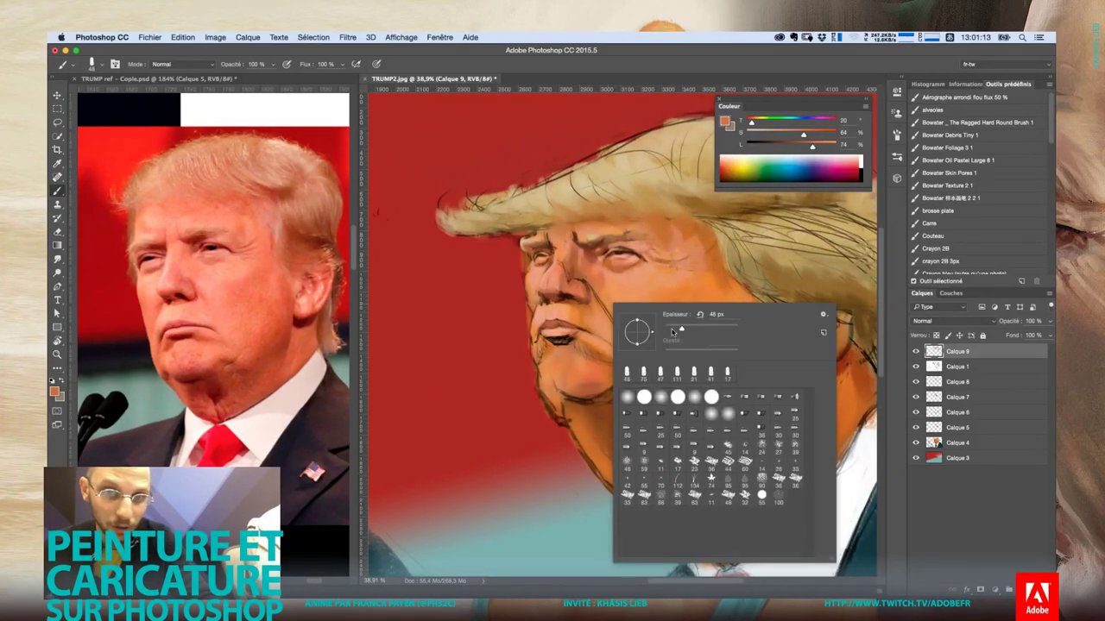
{"action": "left_click_drag", "start_coordinate": [672, 333], "coordinate": [622, 331]}
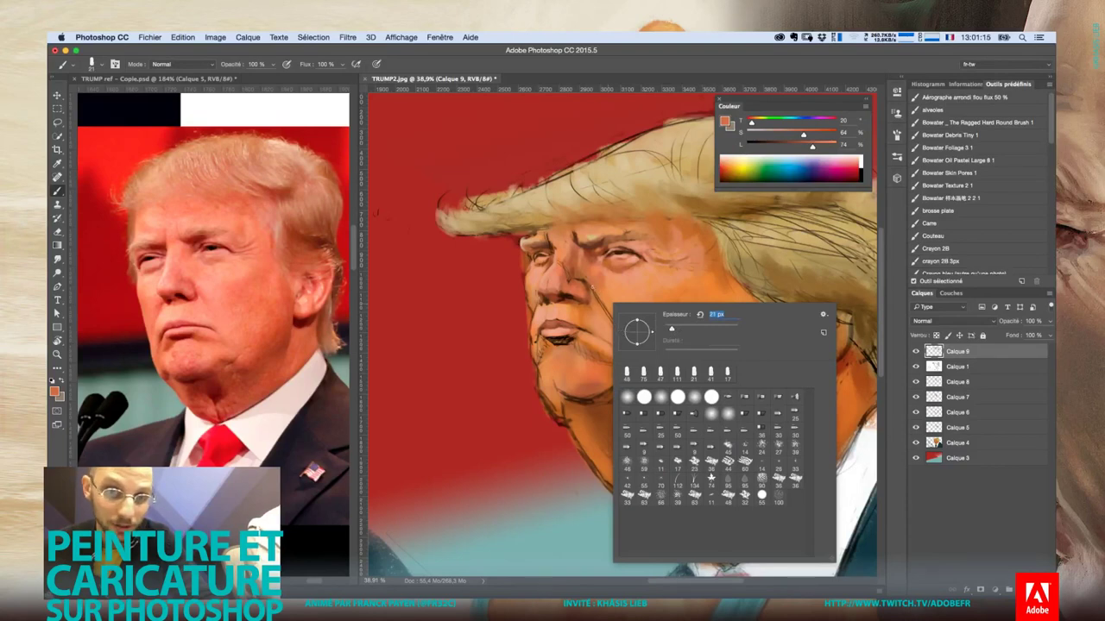
{"action": "key", "text": "Return"}
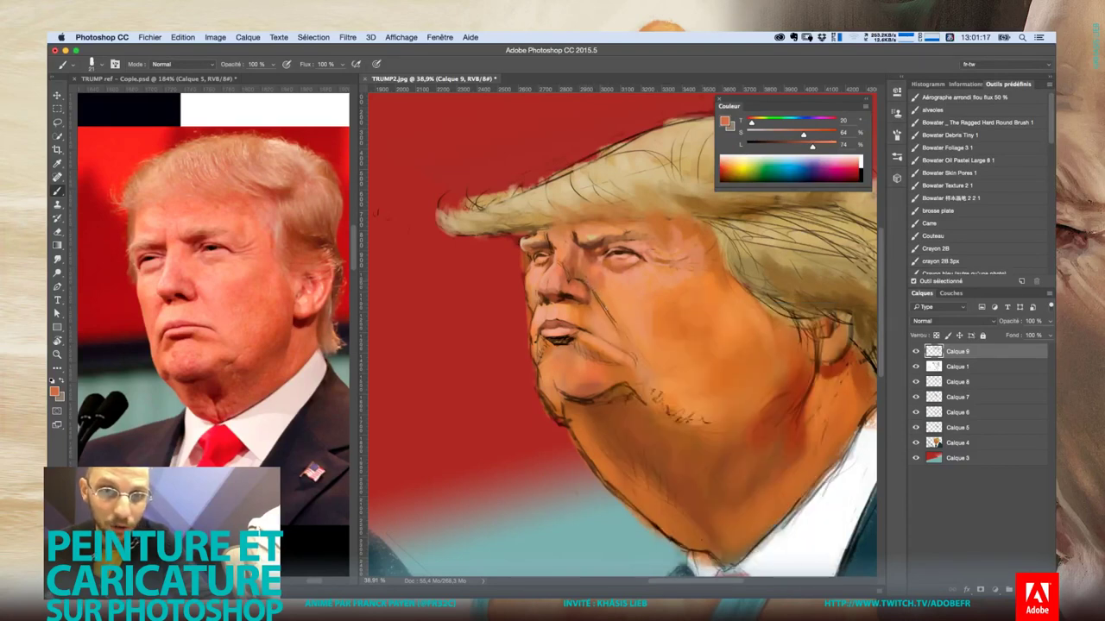
Set the brush to 30 px and sample darker, lighter and redder skin tones from the face
{"action": "left_click", "coordinate": [787, 385], "text": "alt"}
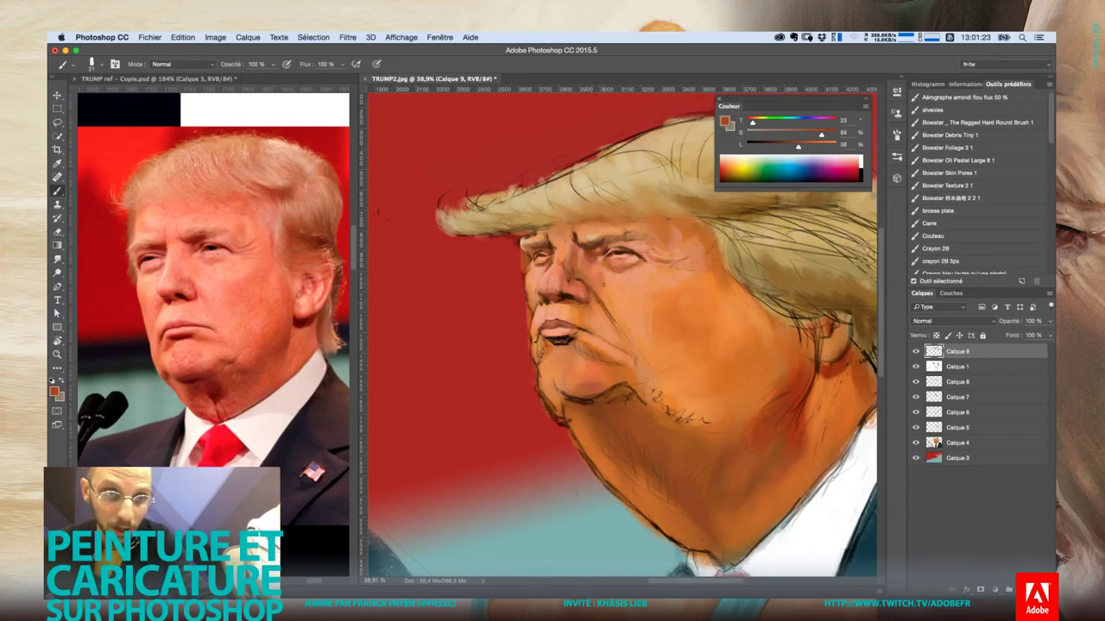
{"action": "right_click", "coordinate": [668, 285]}
{"action": "left_click_drag", "start_coordinate": [697, 319], "coordinate": [699, 318]}
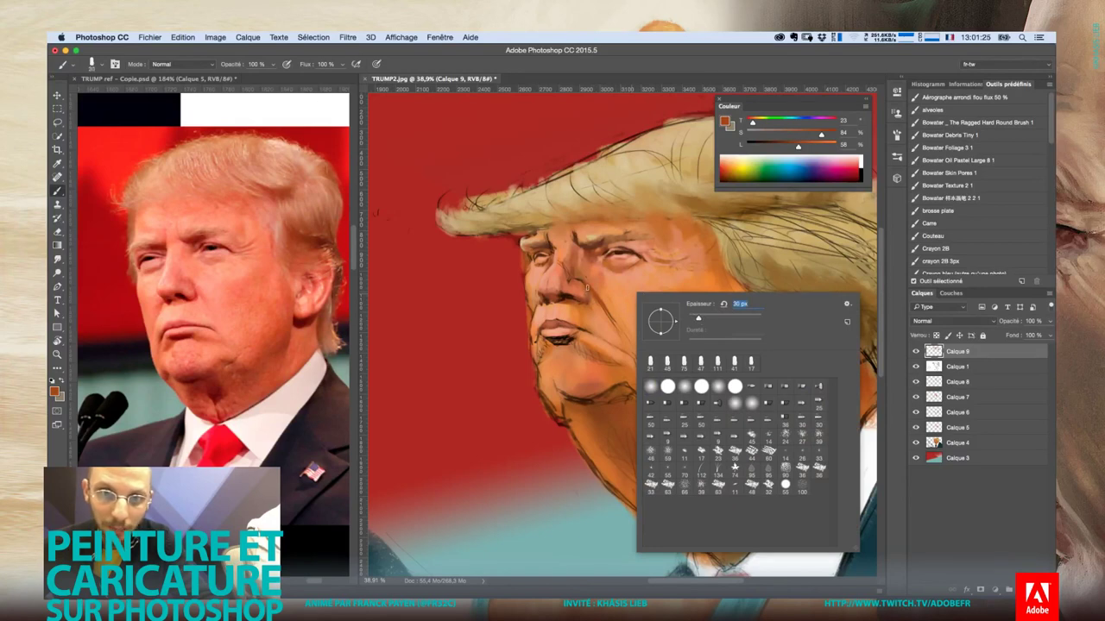
{"action": "key", "text": "Return"}
{"action": "right_click", "coordinate": [591, 305]}
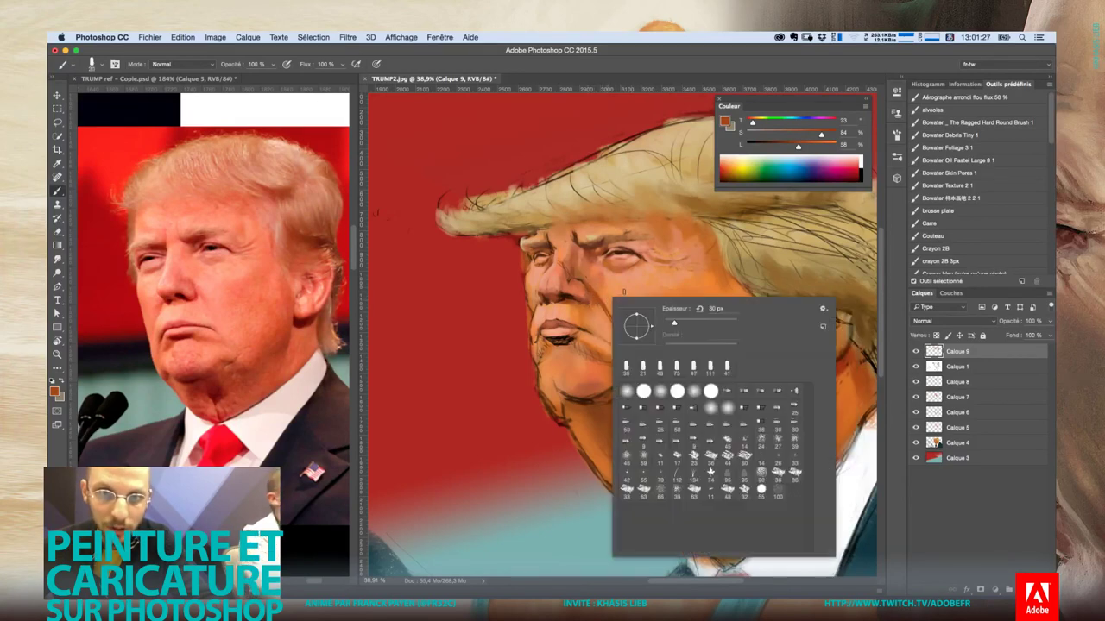
{"action": "key", "text": "Return"}
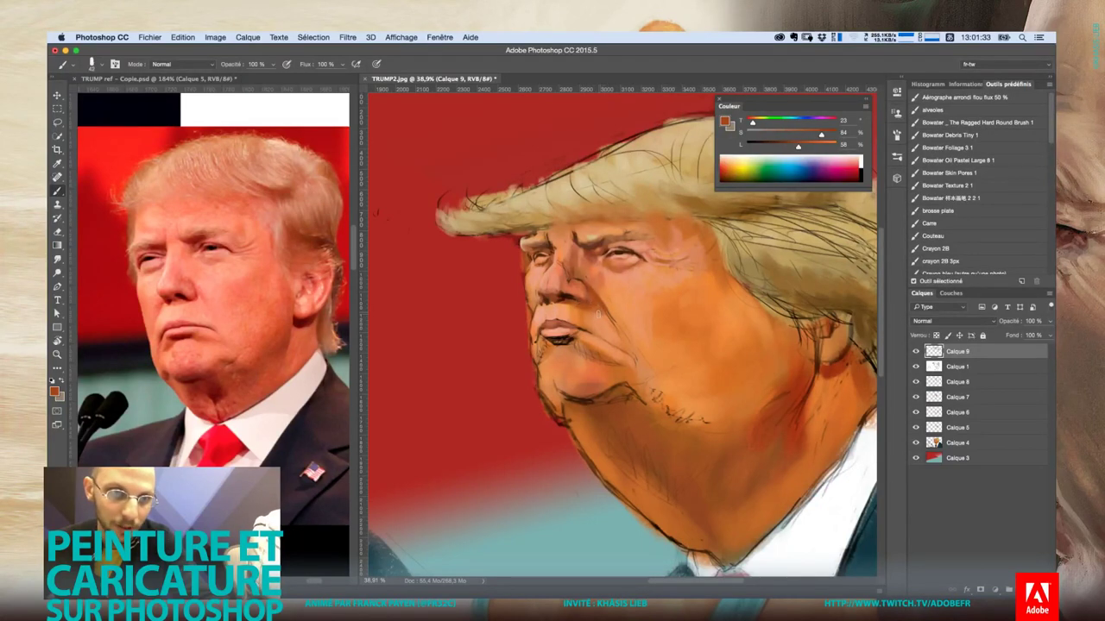
{"action": "left_click", "coordinate": [597, 316], "text": "alt"}
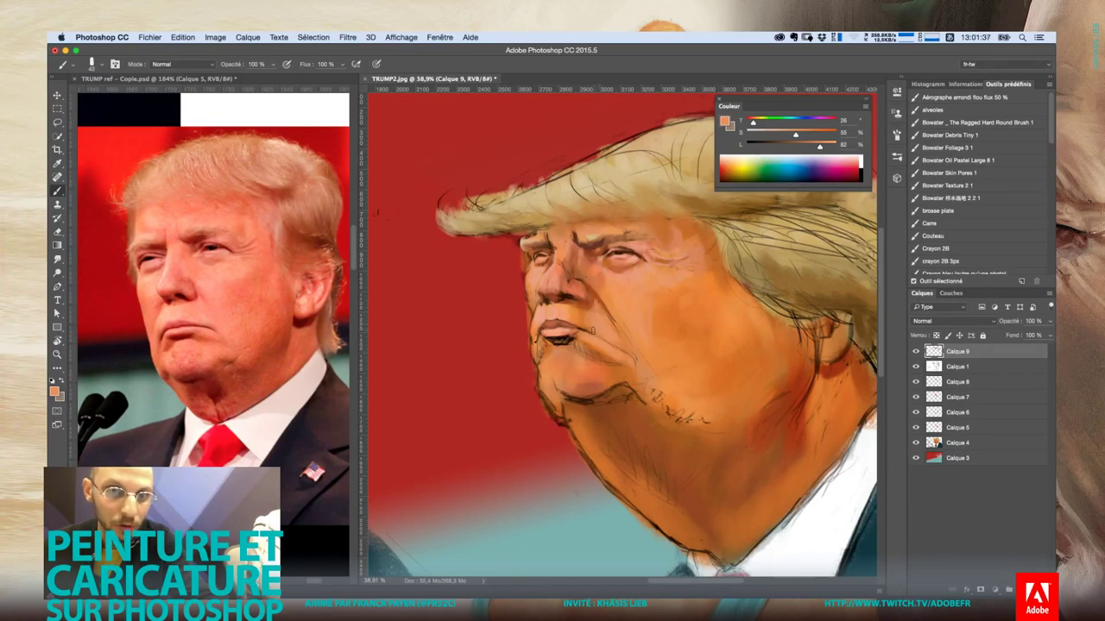
{"action": "key", "text": "ctrl+minus"}
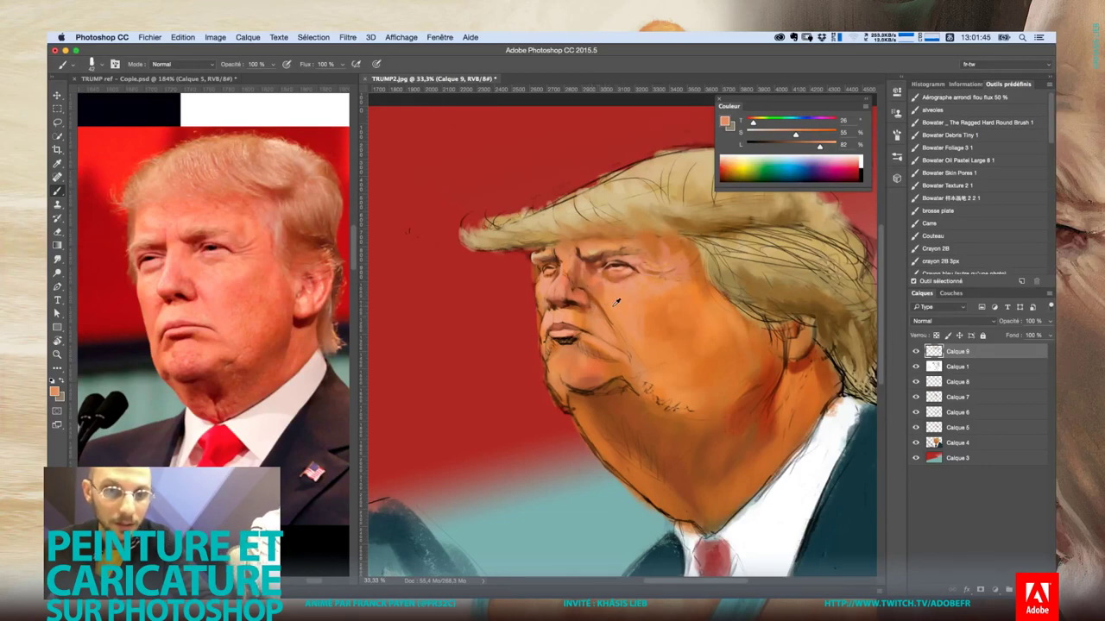
{"action": "left_click", "coordinate": [613, 300], "text": "alt"}
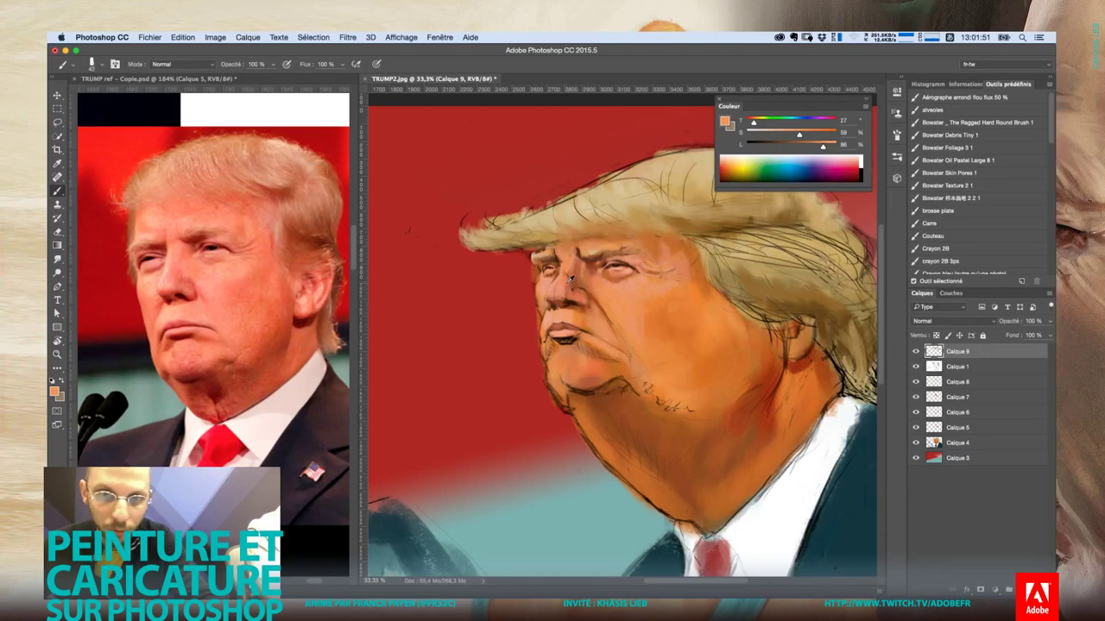
{"action": "left_click", "coordinate": [570, 282], "text": "alt"}
Blend the mouth and chin with skin tones sampled around the lips, nose and chin
{"action": "scroll", "coordinate": [568, 338], "scroll_direction": "up", "scroll_amount": 3}
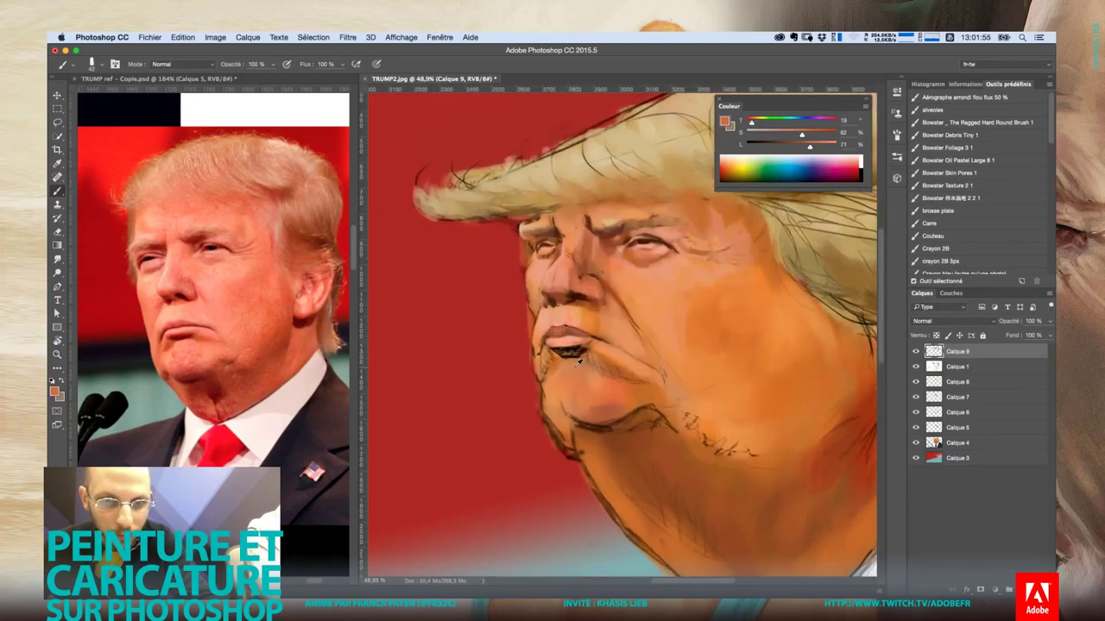
{"action": "left_click", "coordinate": [558, 317], "text": "alt"}
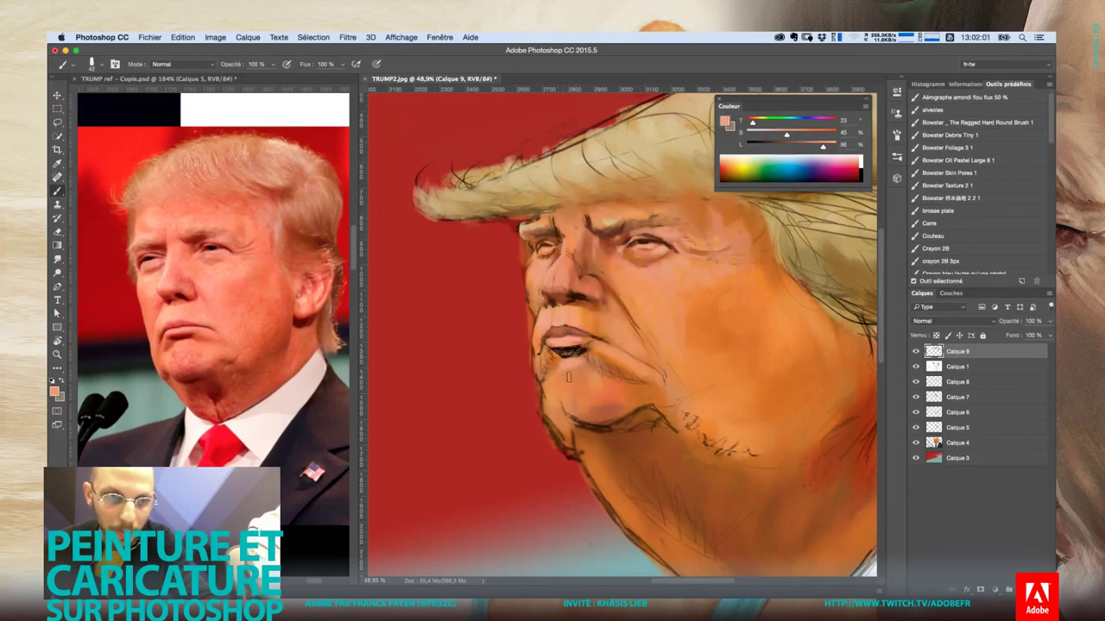
{"action": "left_click", "coordinate": [578, 275], "text": "alt"}
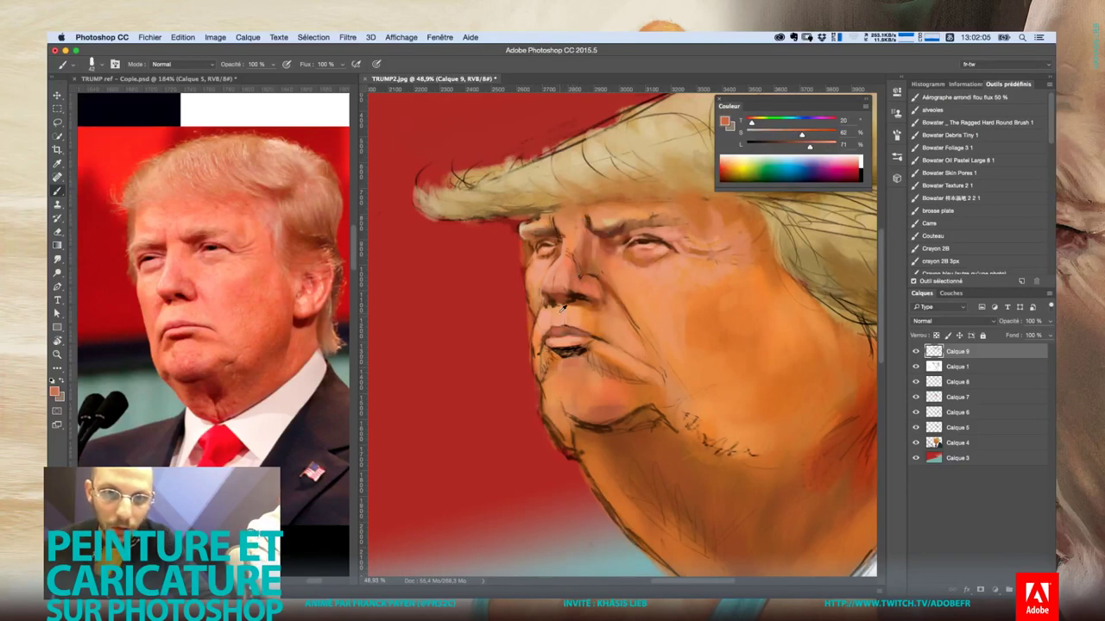
{"action": "left_click", "coordinate": [561, 311], "text": "alt"}
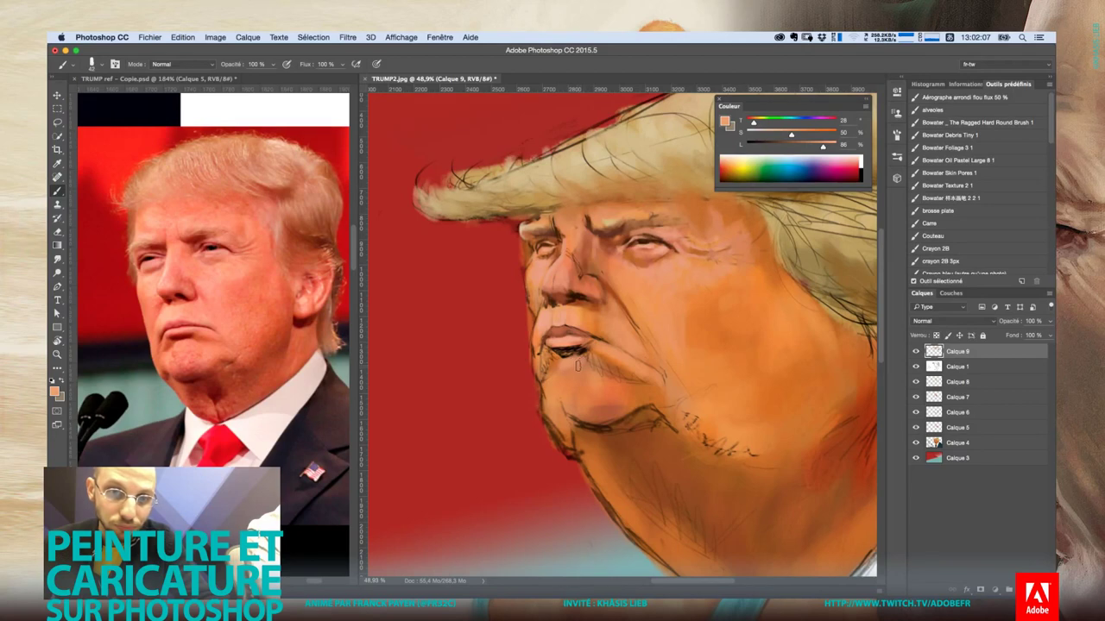
{"action": "left_click", "coordinate": [579, 368], "text": "alt"}
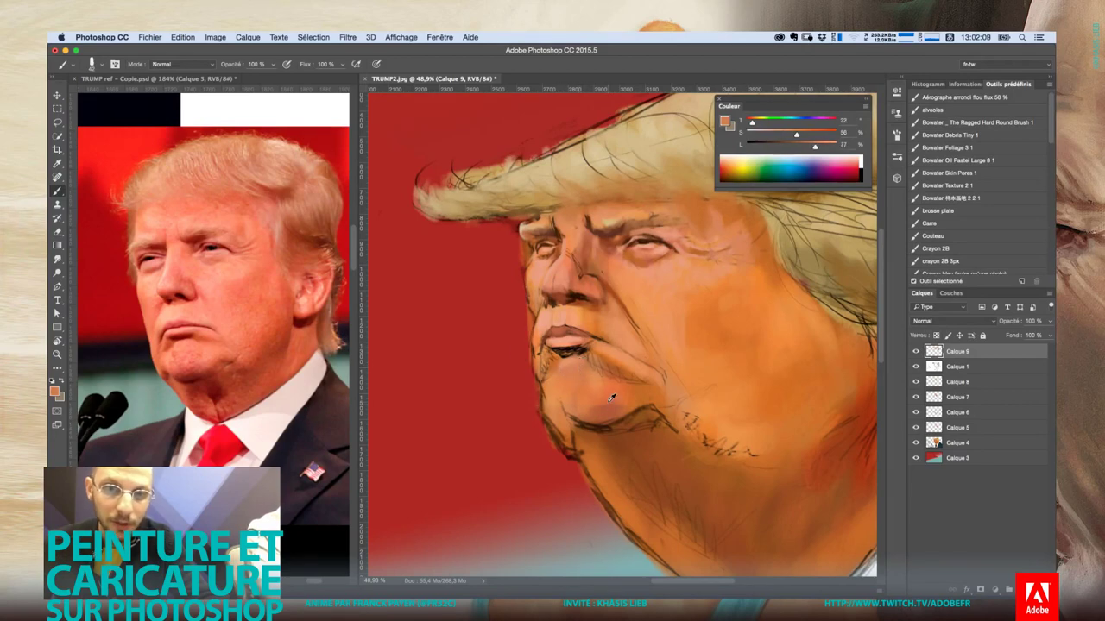
{"action": "left_click", "coordinate": [561, 369], "text": "alt"}
{"action": "left_click", "coordinate": [568, 363], "text": "alt"}
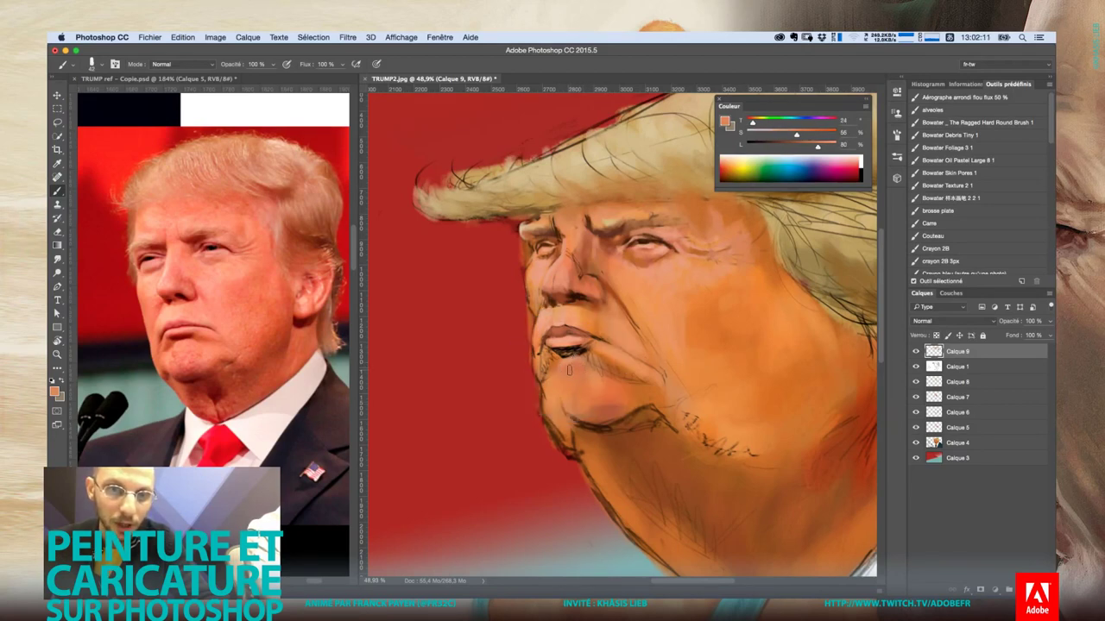
{"action": "left_click", "coordinate": [584, 369], "text": "alt"}
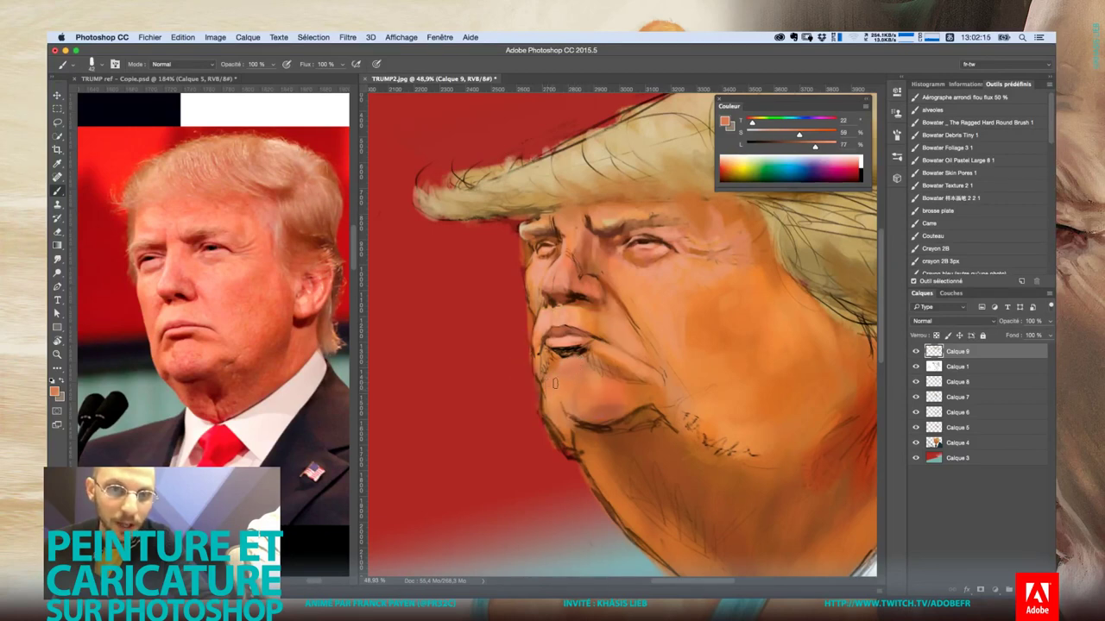
{"action": "left_click", "coordinate": [566, 358], "text": "alt"}
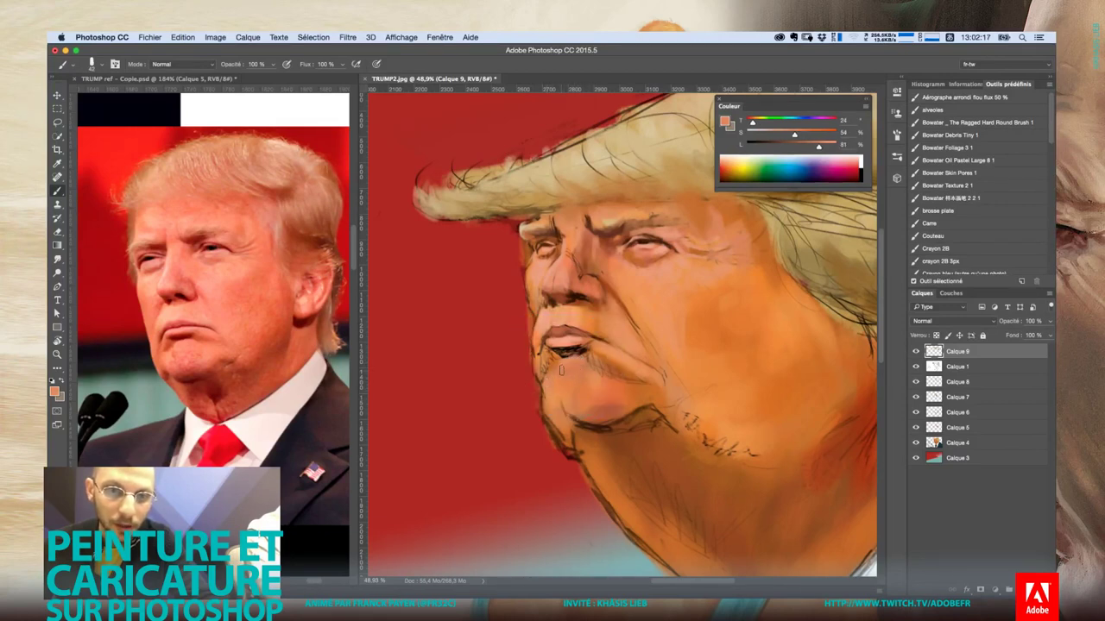
{"action": "left_click", "coordinate": [570, 313], "text": "alt"}
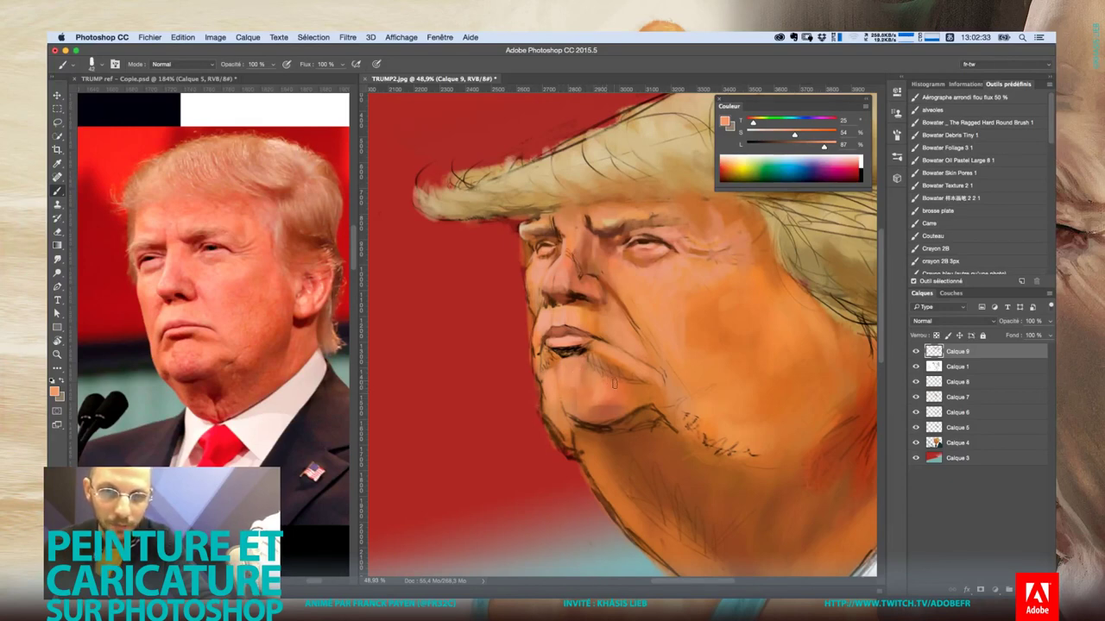
Smooth the cheek and jowl with sampled darker red-brown and lighter orange tones
{"action": "scroll", "coordinate": [614, 384], "scroll_direction": "down", "scroll_amount": 2}
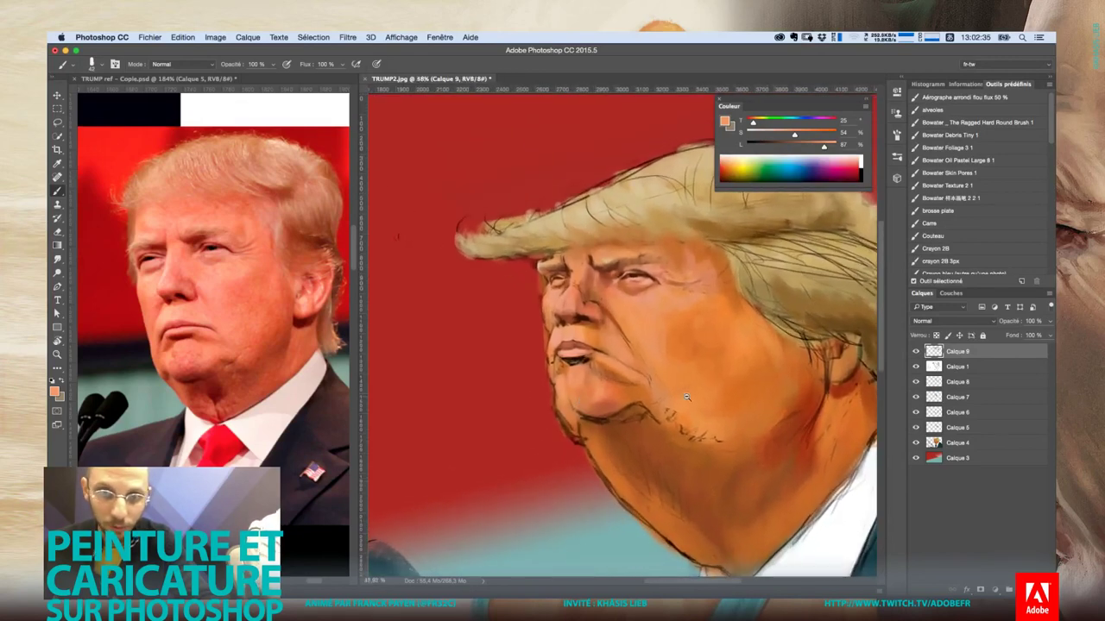
{"action": "left_click", "coordinate": [589, 369], "text": "alt"}
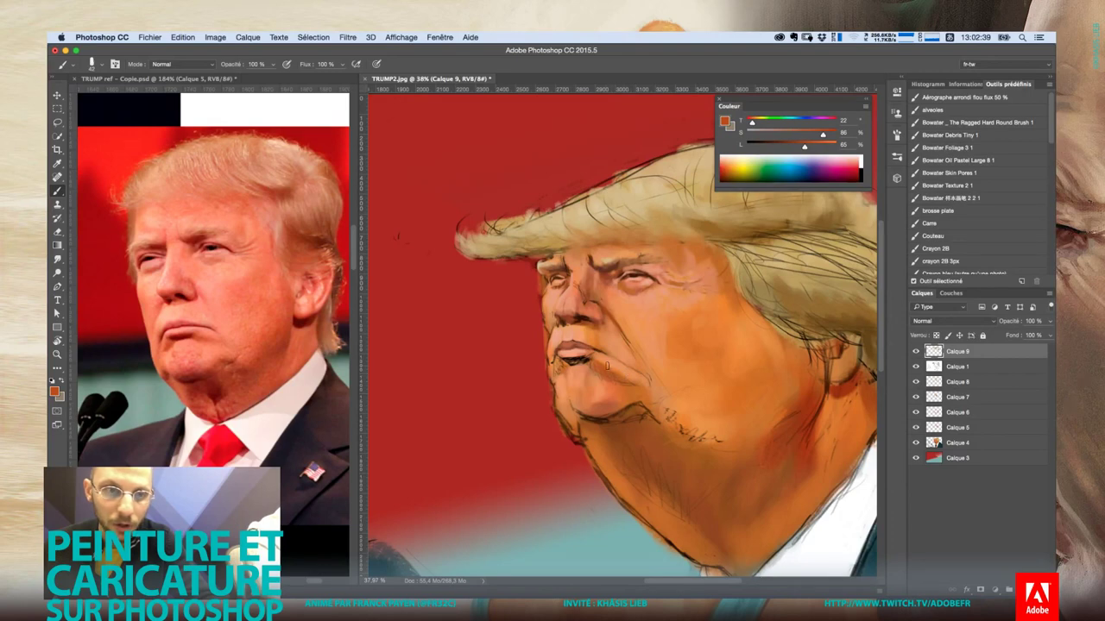
{"action": "left_click", "coordinate": [612, 363], "text": "alt"}
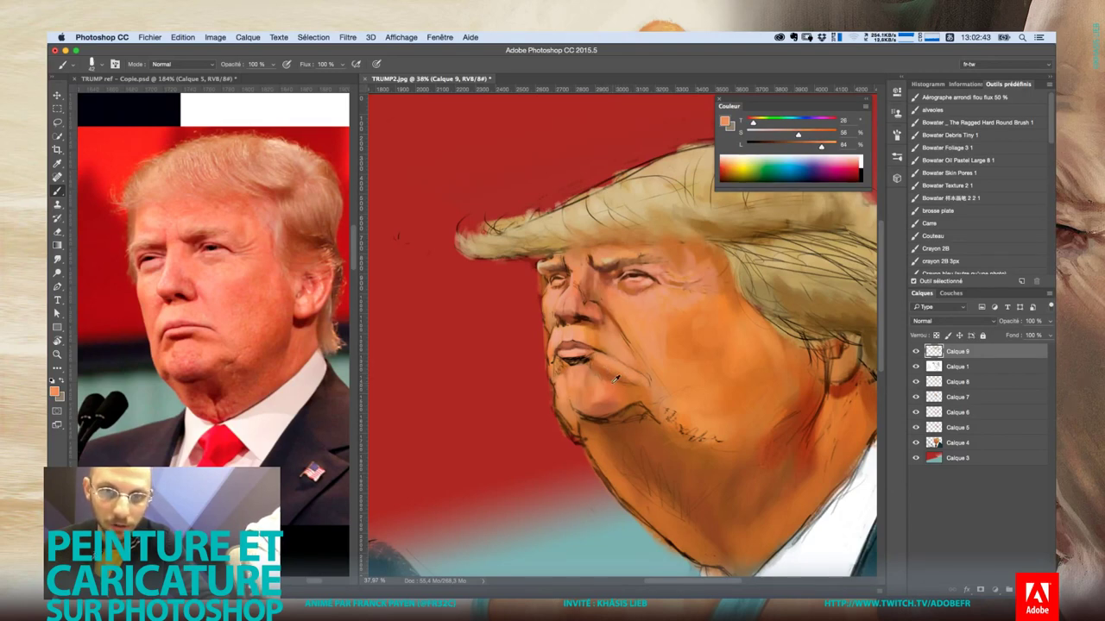
{"action": "left_click", "coordinate": [614, 368], "text": "alt"}
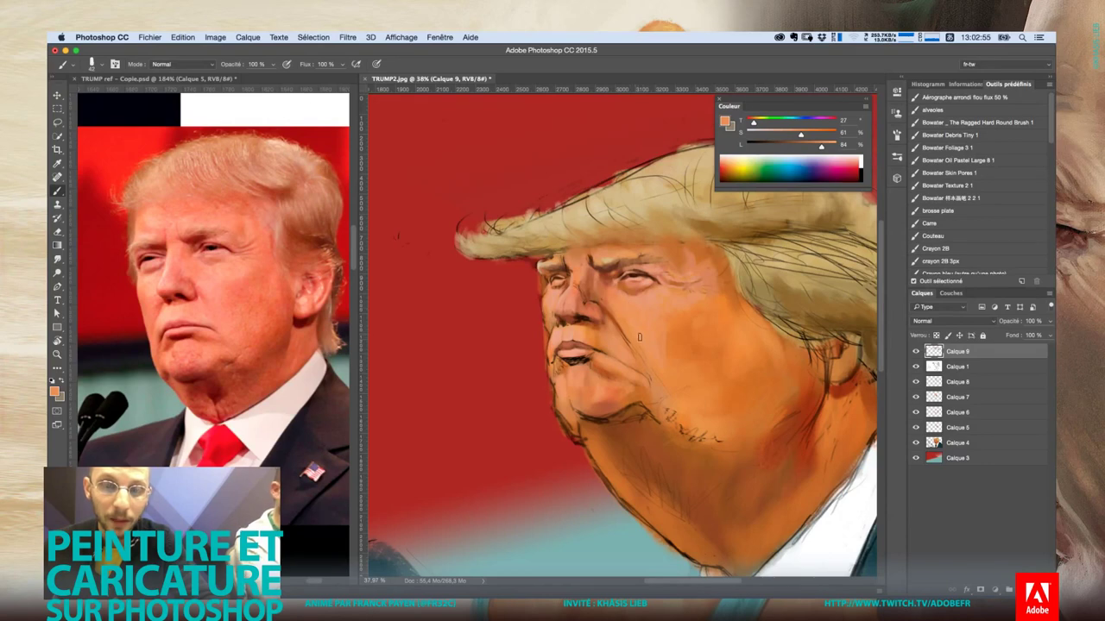
{"action": "scroll", "coordinate": [656, 345], "scroll_direction": "down", "scroll_amount": 2}
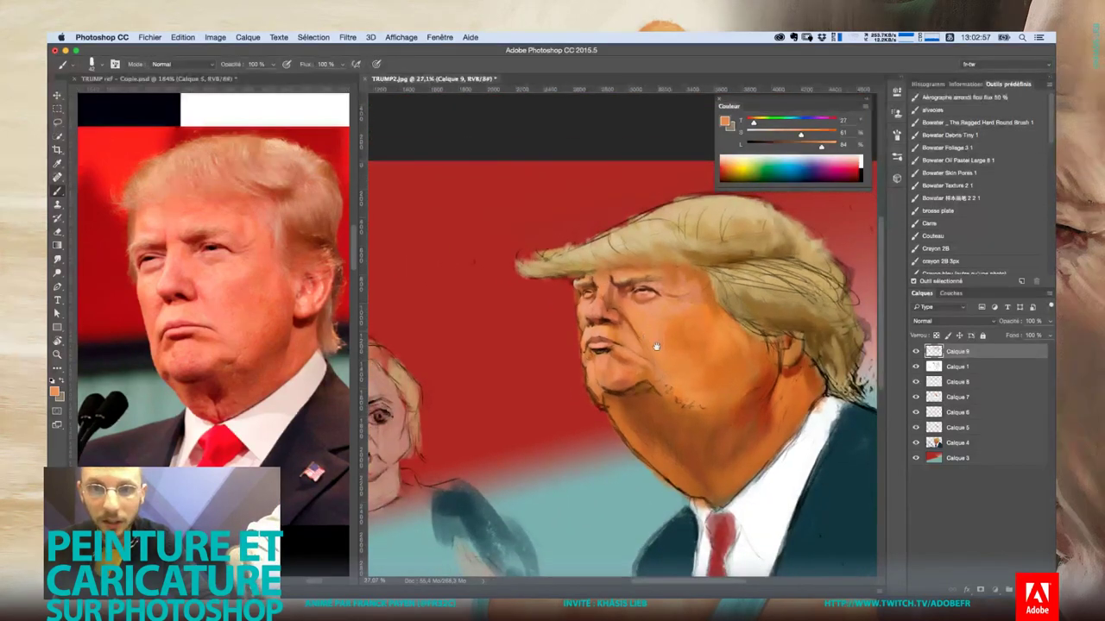
{"action": "scroll", "coordinate": [656, 347], "scroll_direction": "up", "scroll_amount": 1}
{"action": "scroll", "coordinate": [604, 311], "scroll_direction": "up", "scroll_amount": 1}
Sample the forehead skin colour and shrink the brush to 32 px
{"action": "scroll", "coordinate": [594, 292], "scroll_direction": "up", "scroll_amount": 1}
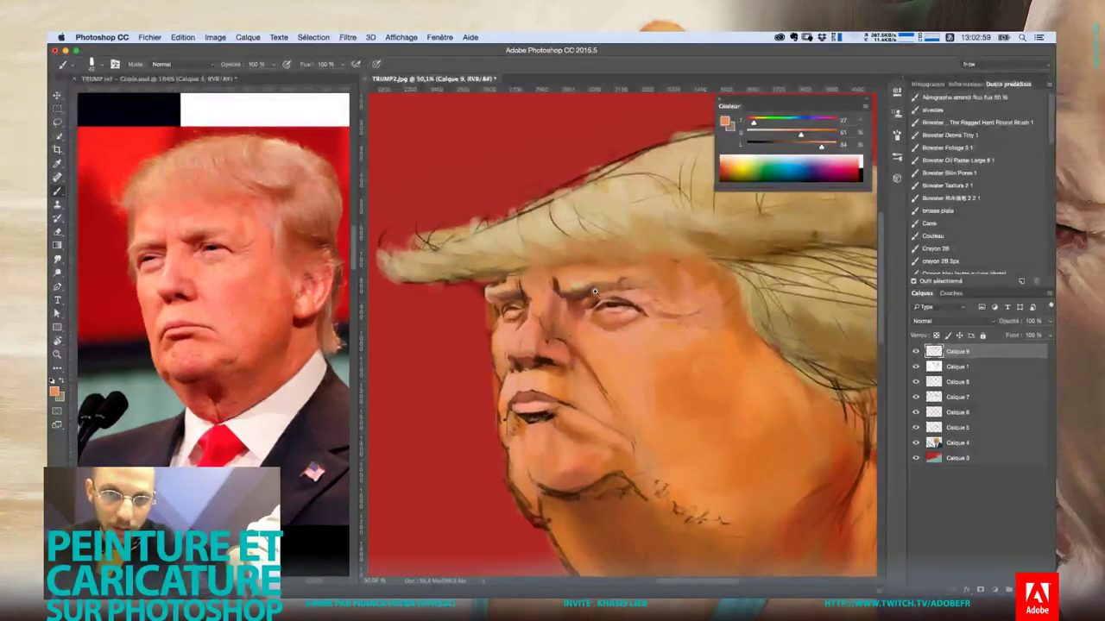
{"action": "left_click", "coordinate": [578, 266], "text": "alt"}
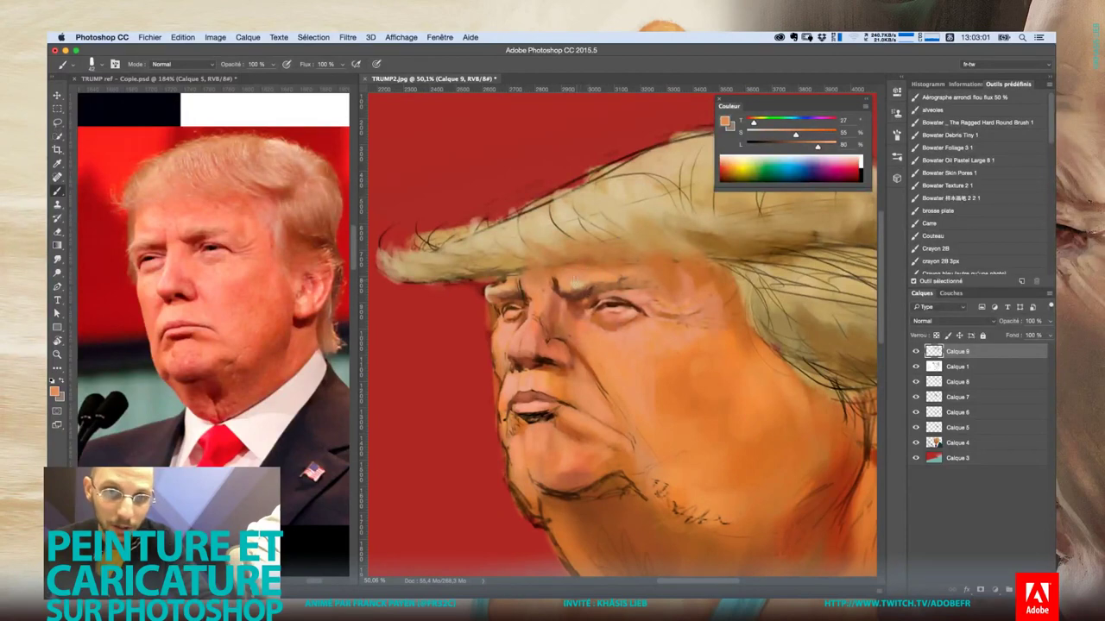
{"action": "left_click", "coordinate": [580, 279], "text": "alt"}
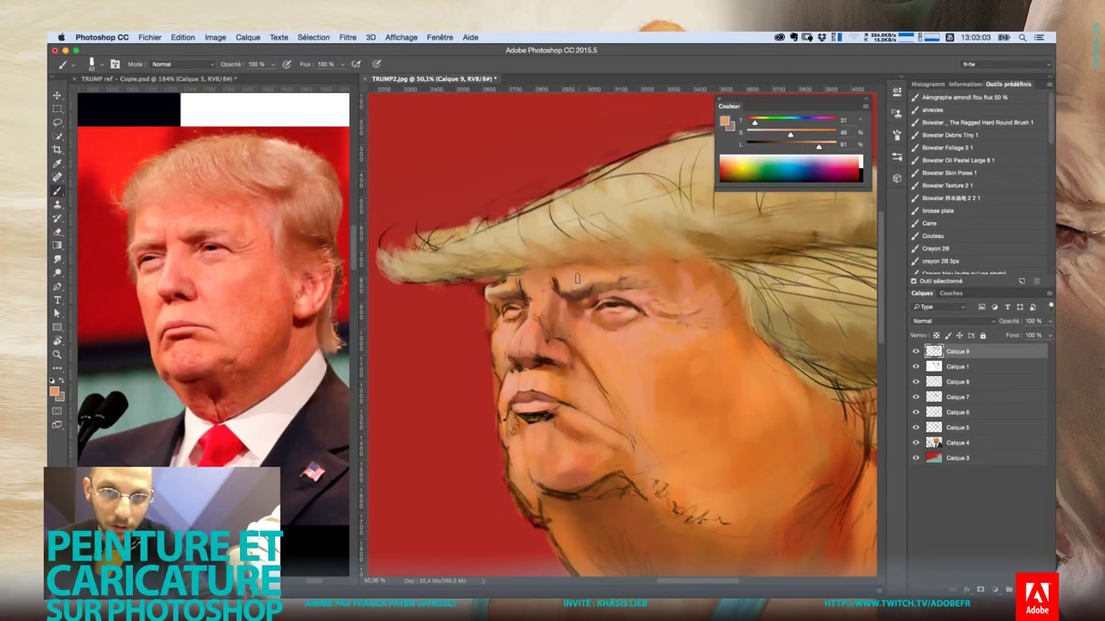
{"action": "right_click", "coordinate": [501, 291]}
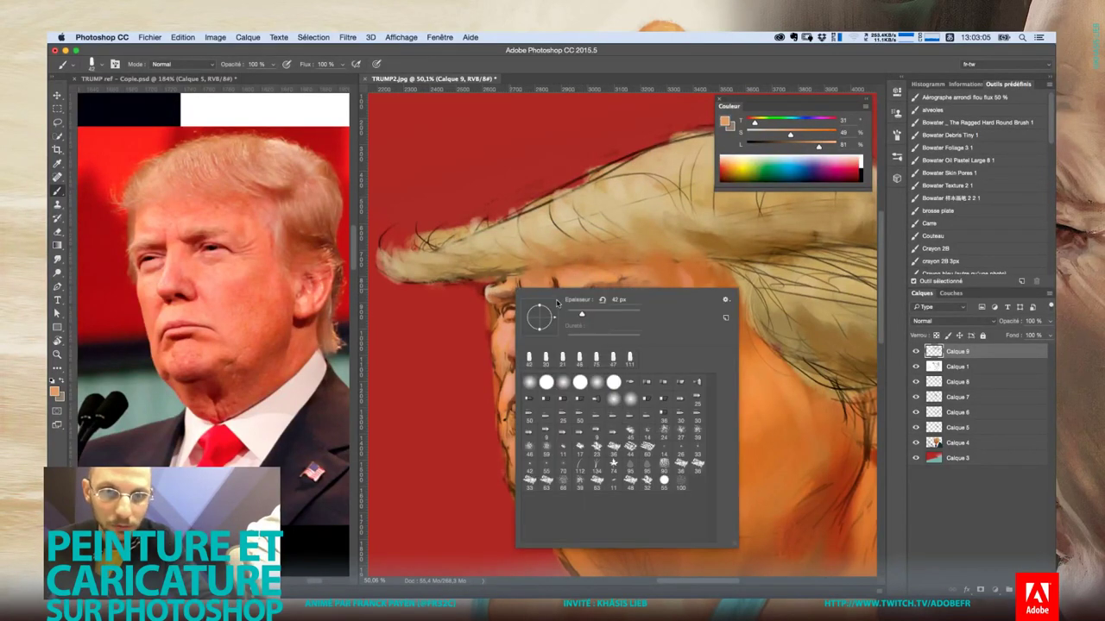
{"action": "left_click_drag", "start_coordinate": [557, 301], "coordinate": [507, 288]}
{"action": "key", "text": "Return"}
Sample a darker orange from the brow and enlarge the brush to 44 px
{"action": "left_click", "coordinate": [489, 292], "text": "alt"}
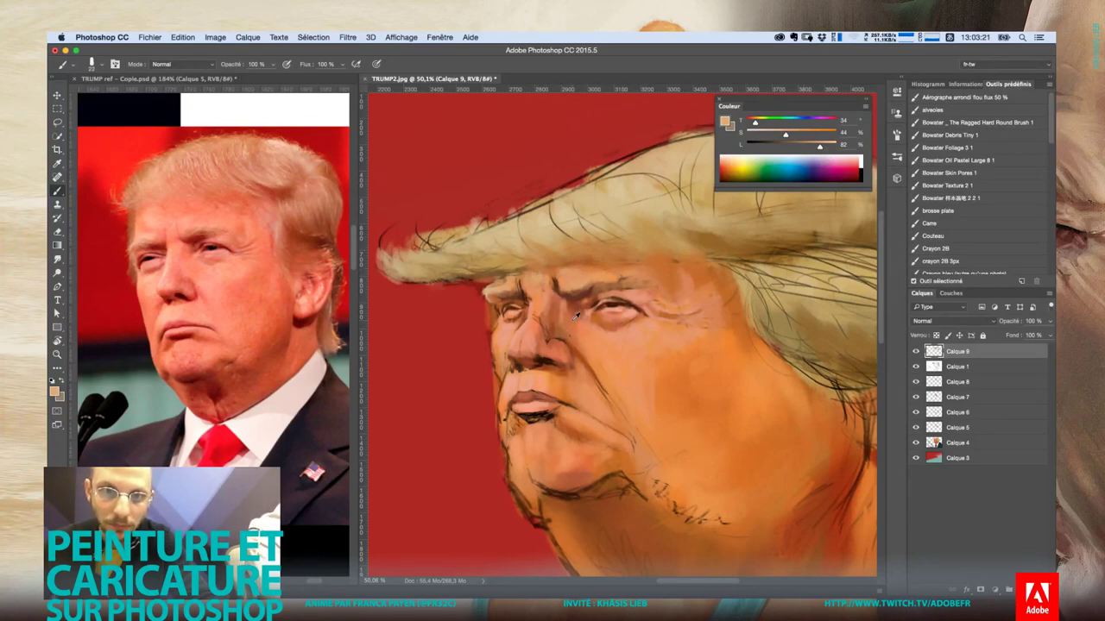
{"action": "left_click", "coordinate": [555, 313], "text": "alt"}
{"action": "right_click", "coordinate": [552, 311]}
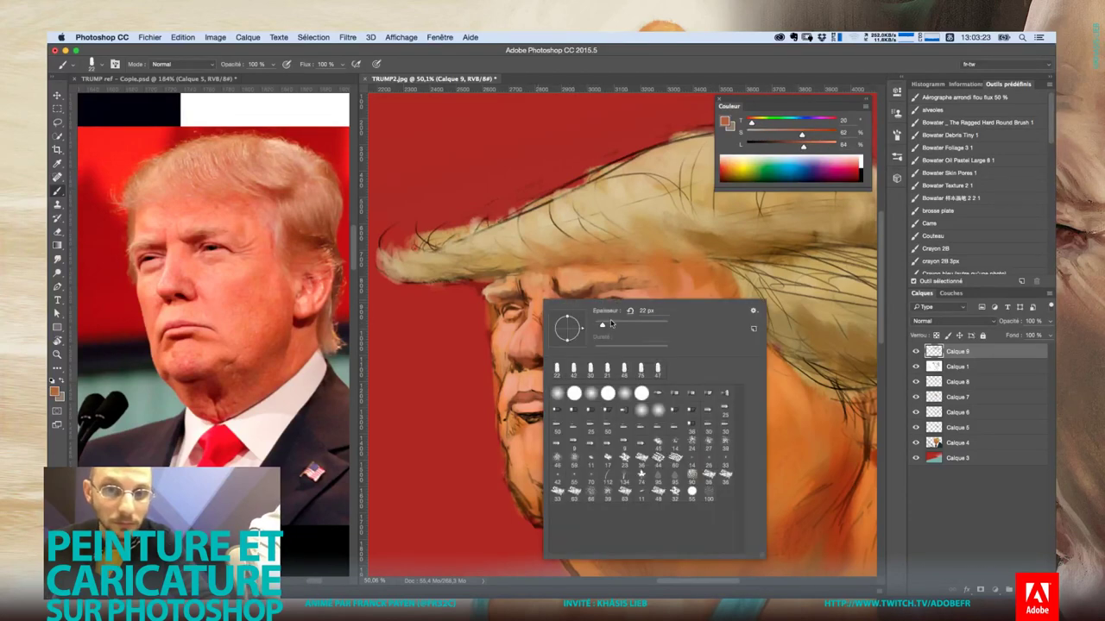
{"action": "left_click", "coordinate": [610, 325]}
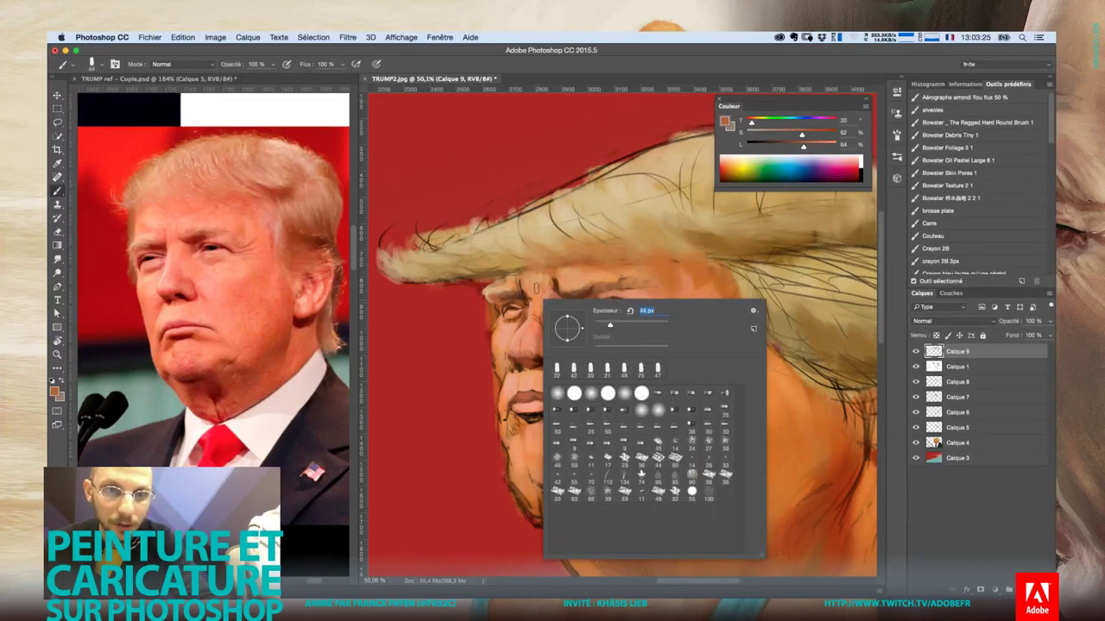
{"action": "key", "text": "Return"}
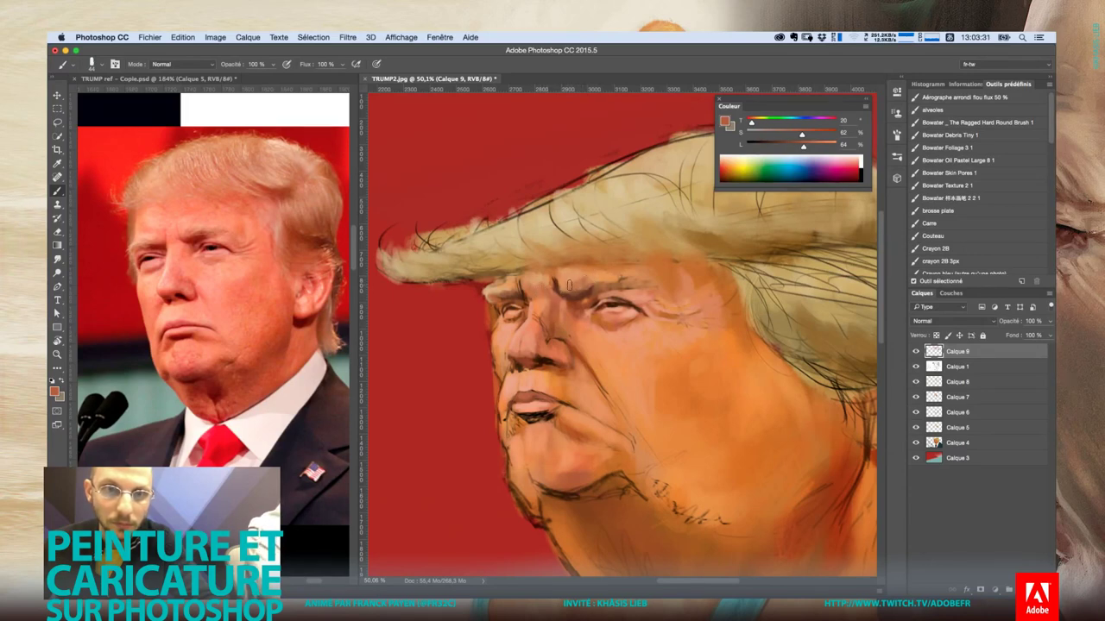
Pick a lighter orange from the face and zoom out to see the whole painting
{"action": "left_click", "coordinate": [579, 275], "text": "alt"}
{"action": "right_click", "coordinate": [581, 277]}
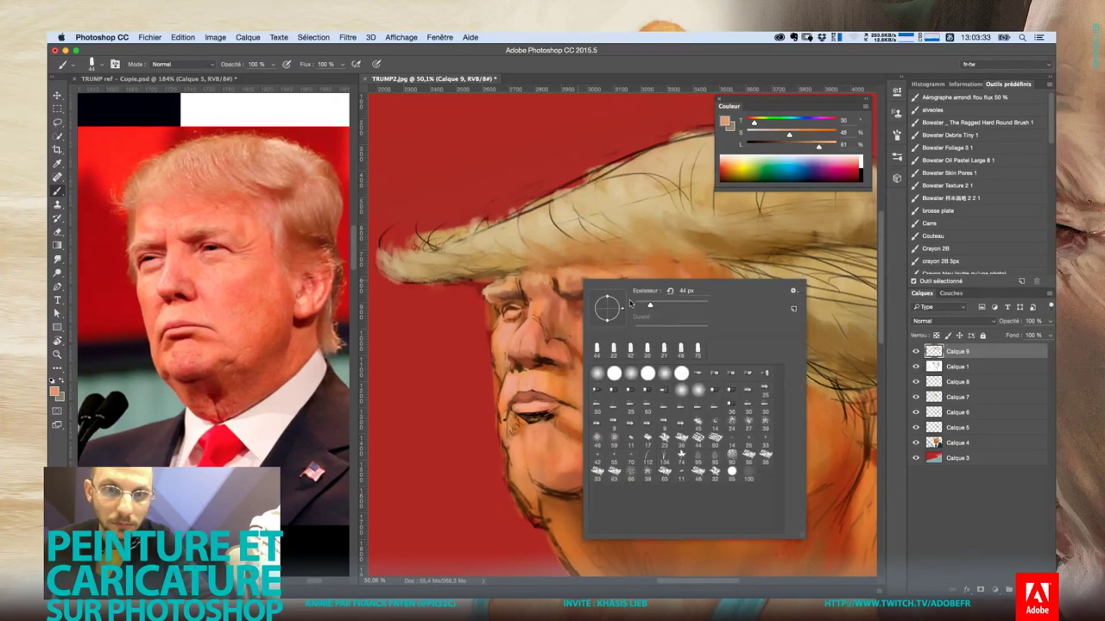
{"action": "left_click", "coordinate": [580, 290]}
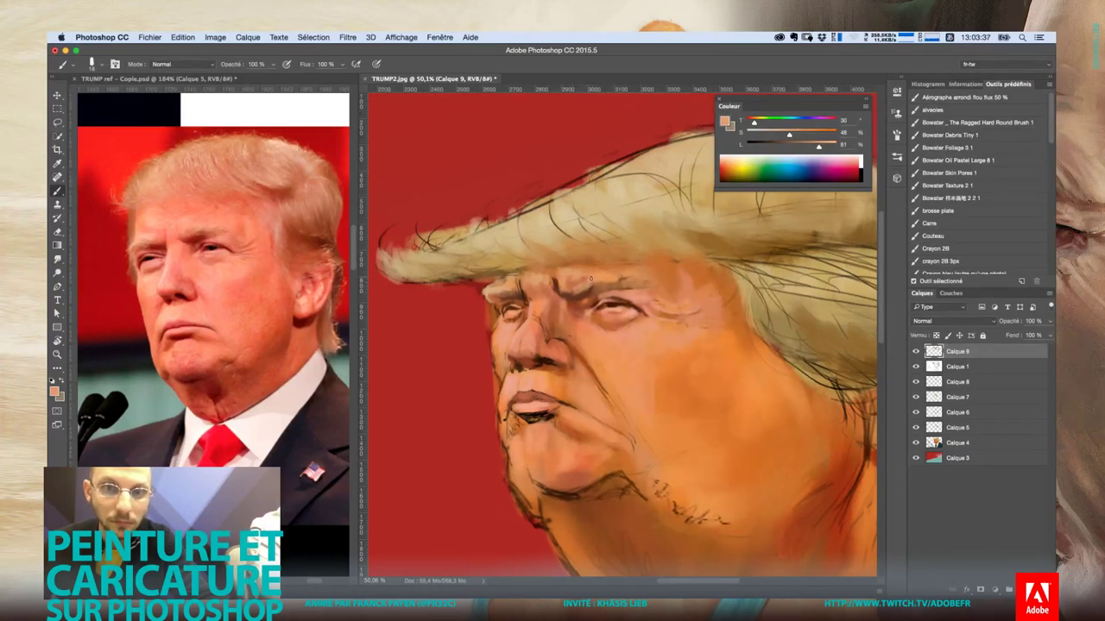
{"action": "mouse_move", "coordinate": [610, 368]}
{"action": "left_mouse_down"}
{"action": "mouse_move", "coordinate": [542, 442]}
{"action": "mouse_move", "coordinate": [604, 334]}
{"action": "mouse_move", "coordinate": [603, 370]}
{"action": "mouse_move", "coordinate": [569, 377]}
{"action": "left_mouse_up"}
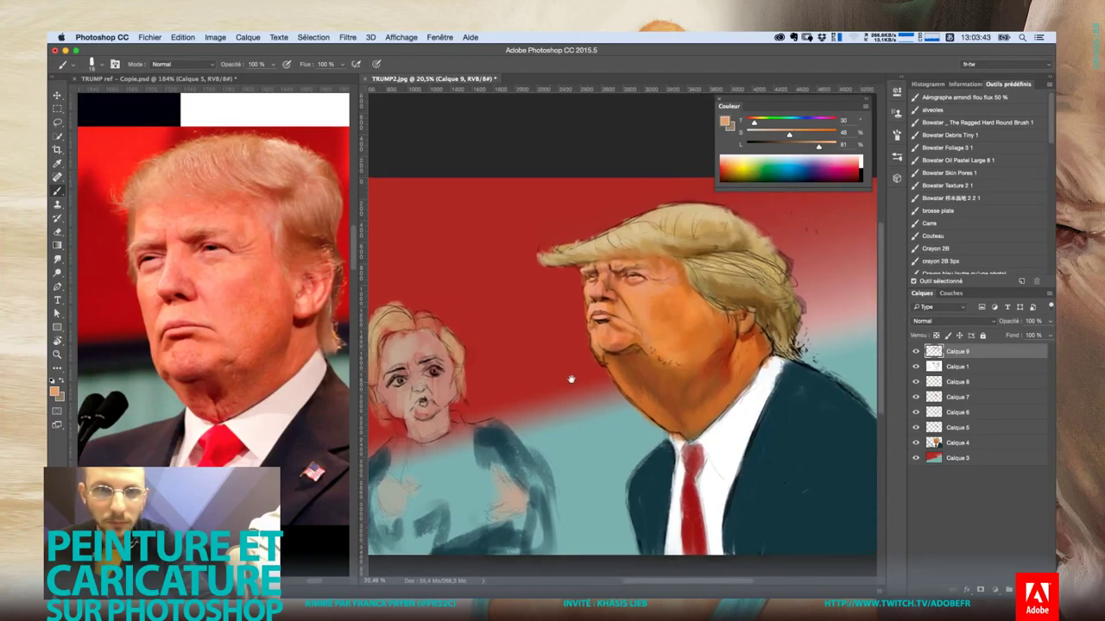
Enlarge the brush to 101 px, raise the figure in view, and sample a lighter face orange
{"action": "right_click", "coordinate": [652, 302]}
{"action": "left_click_drag", "start_coordinate": [709, 318], "coordinate": [734, 327]}
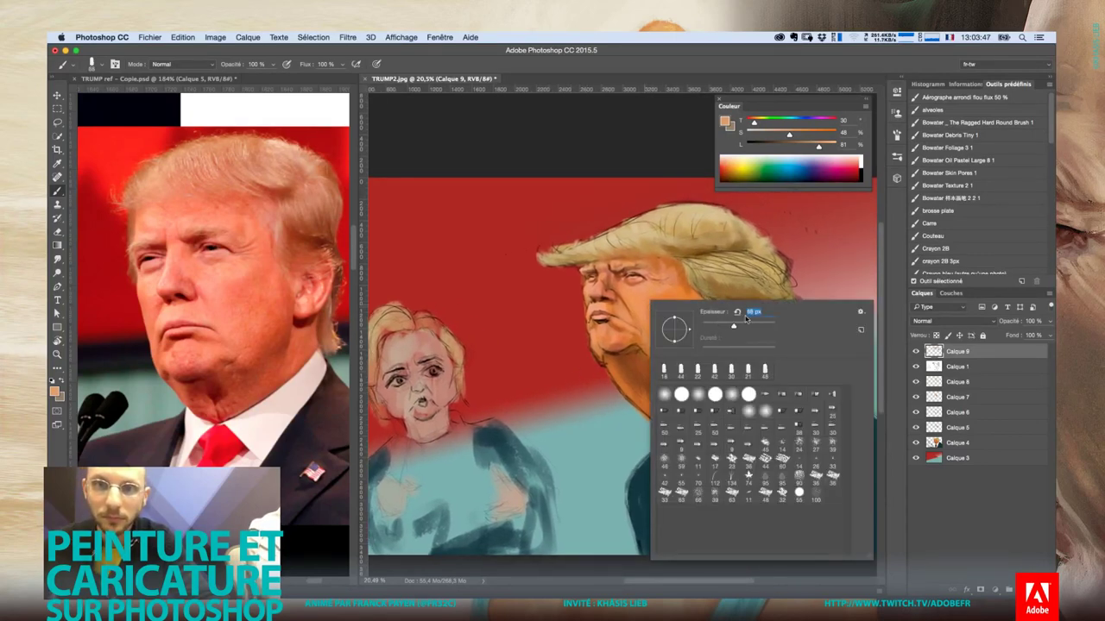
{"action": "left_click", "coordinate": [738, 327]}
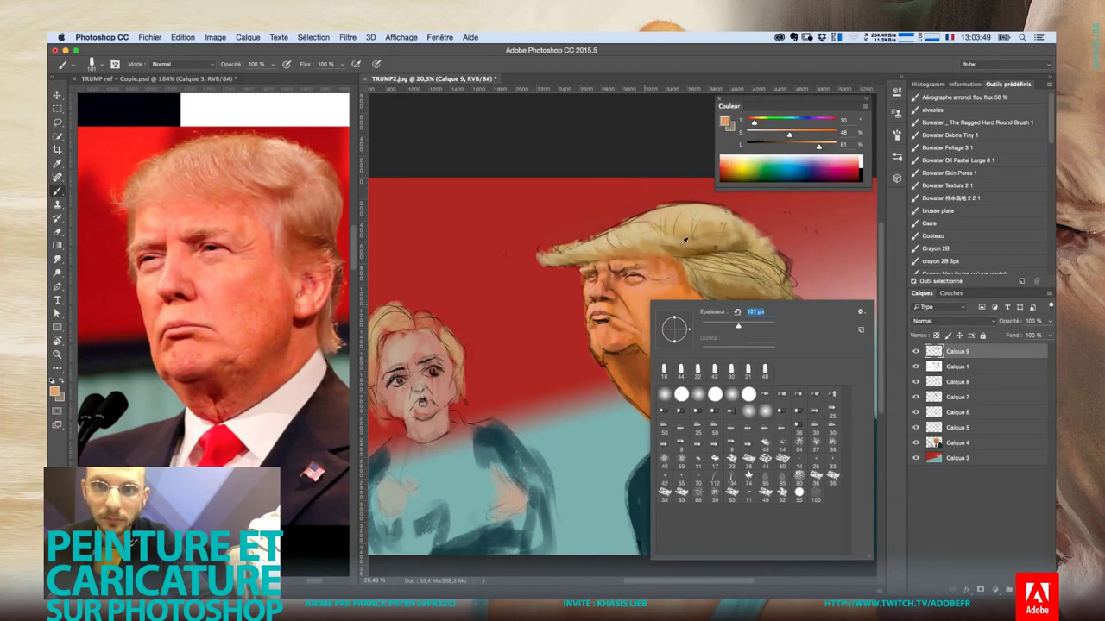
{"action": "left_click", "coordinate": [686, 239]}
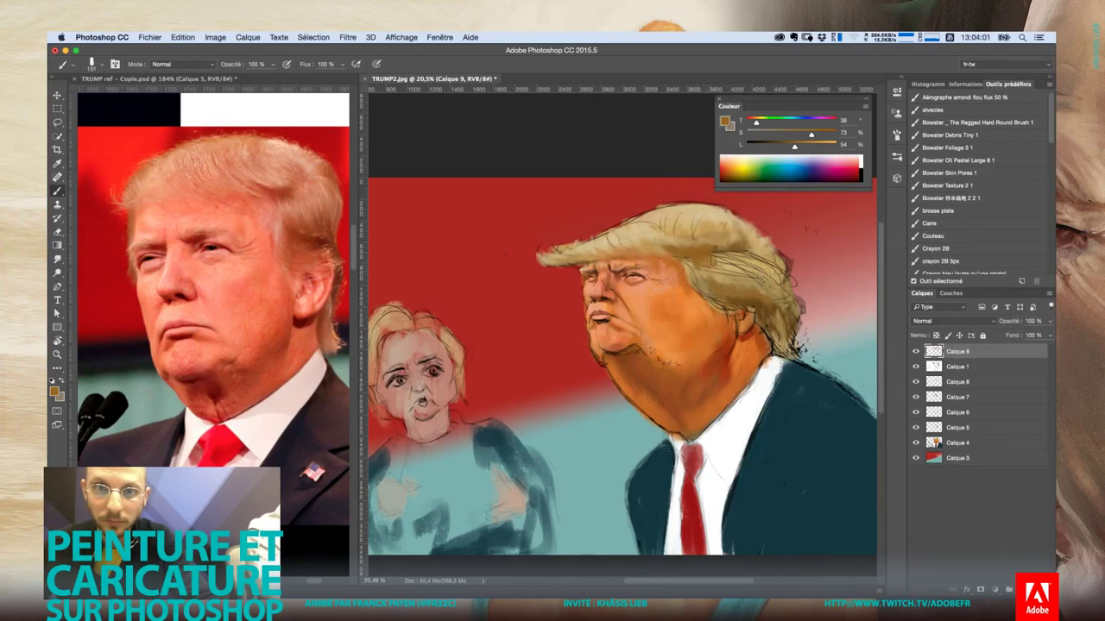
{"action": "mouse_move", "coordinate": [706, 276]}
{"action": "left_mouse_down"}
{"action": "mouse_move", "coordinate": [619, 277]}
{"action": "mouse_move", "coordinate": [607, 292]}
{"action": "left_mouse_up"}
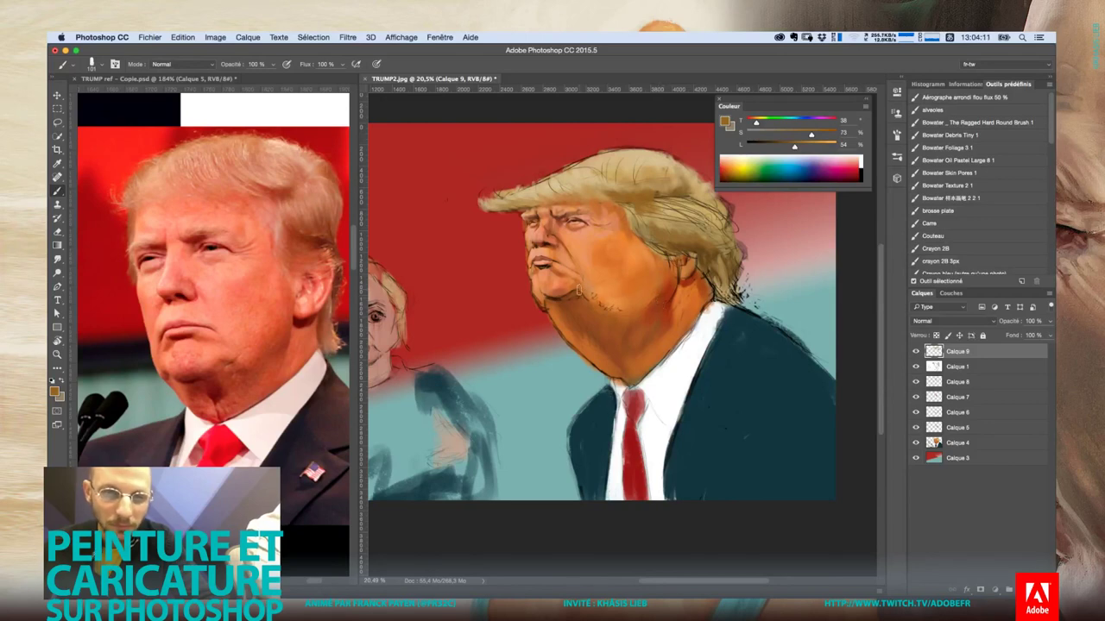
{"action": "left_click", "coordinate": [566, 278], "text": "alt"}
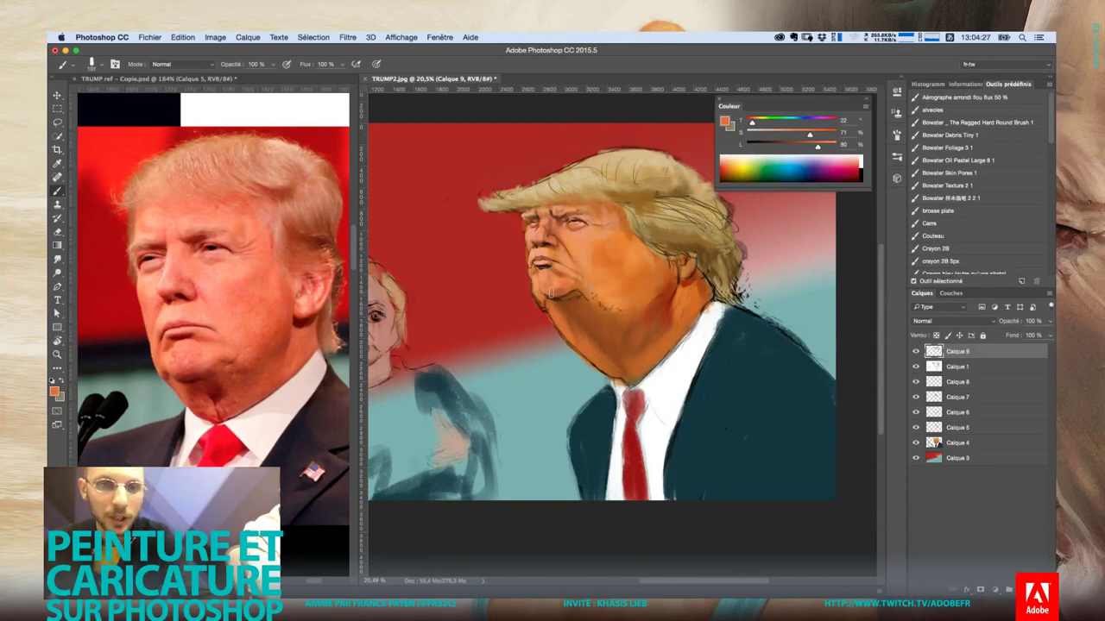
Zoom in on the chin and sample oranges and the dark brown chin outline
{"action": "scroll", "coordinate": [550, 293], "scroll_direction": "up", "scroll_amount": 2}
{"action": "scroll", "coordinate": [548, 294], "scroll_direction": "up", "scroll_amount": 2}
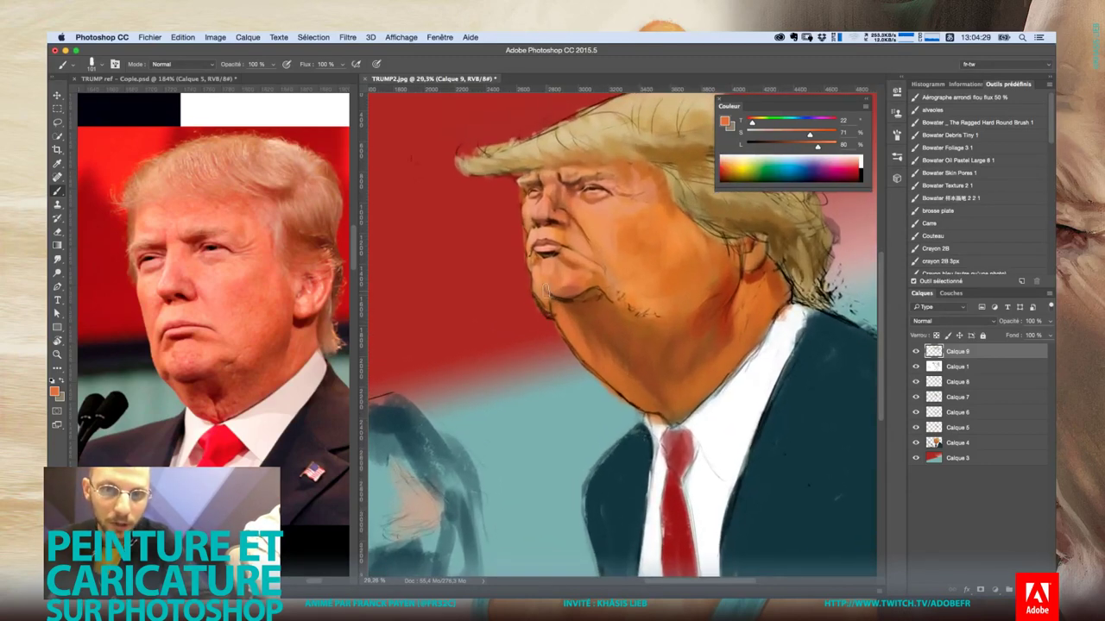
{"action": "right_click", "coordinate": [560, 295]}
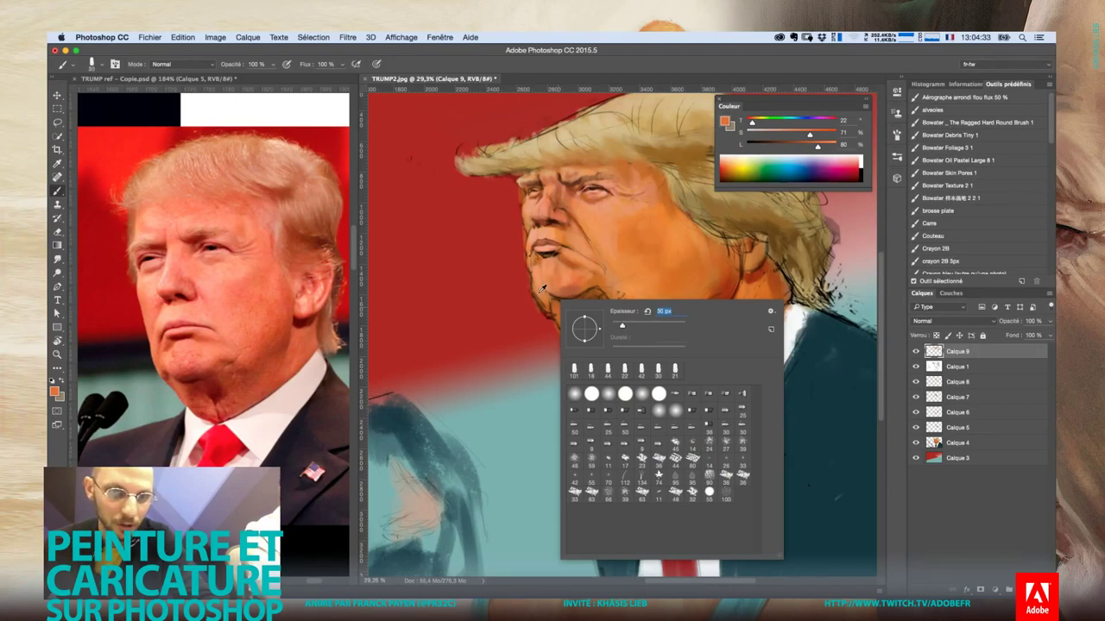
{"action": "left_click", "coordinate": [543, 288]}
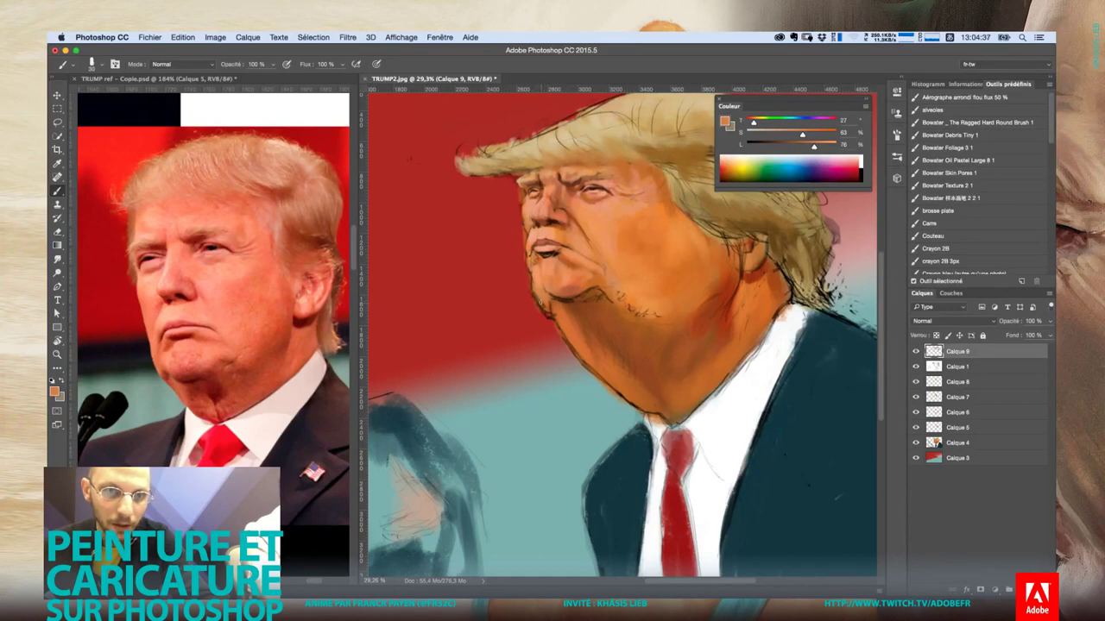
{"action": "left_click", "coordinate": [570, 307], "text": "alt"}
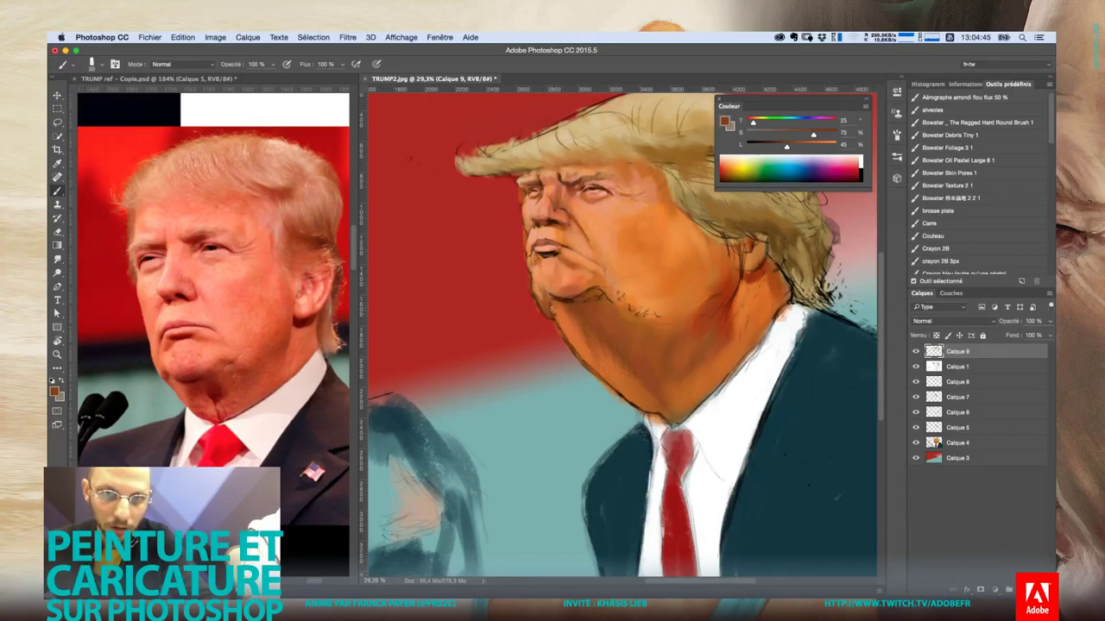
{"action": "left_click", "coordinate": [555, 298], "text": "alt"}
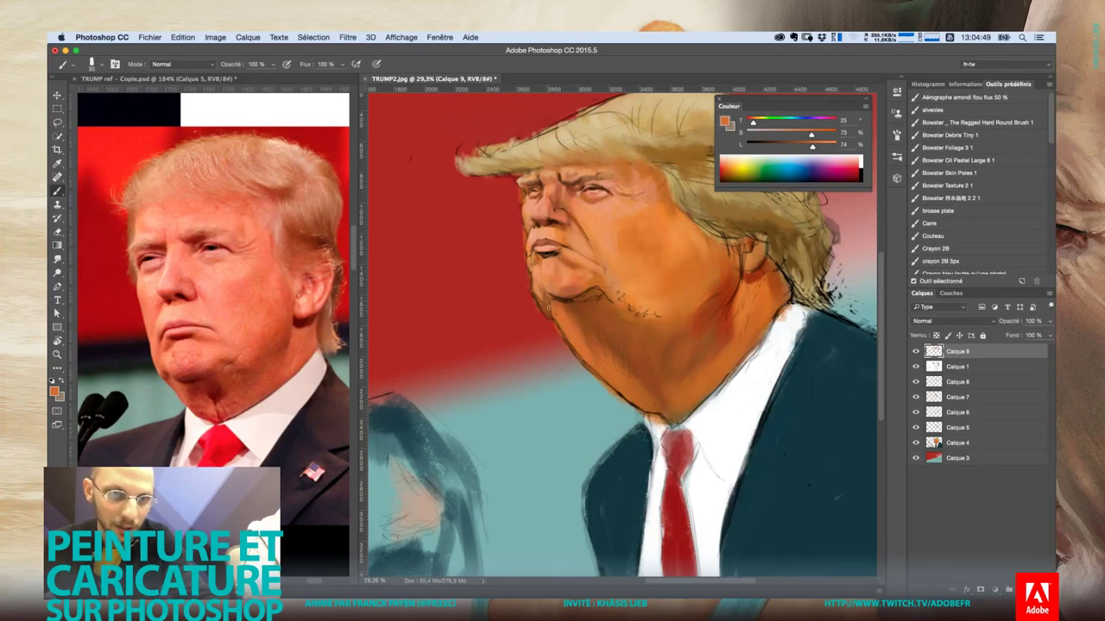
Set a 41 px brush with darker orange, then sample lighter and browner jaw tones
{"action": "left_click", "coordinate": [547, 302], "text": "alt"}
{"action": "right_click", "coordinate": [552, 303]}
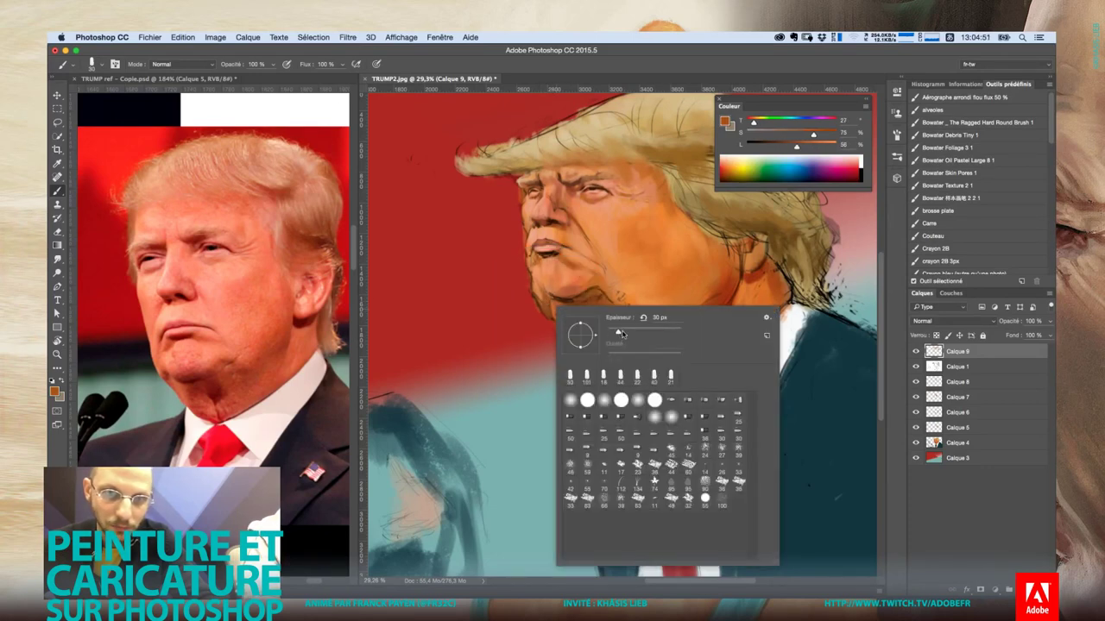
{"action": "left_click_drag", "start_coordinate": [621, 334], "coordinate": [630, 334]}
{"action": "left_click", "coordinate": [554, 306]}
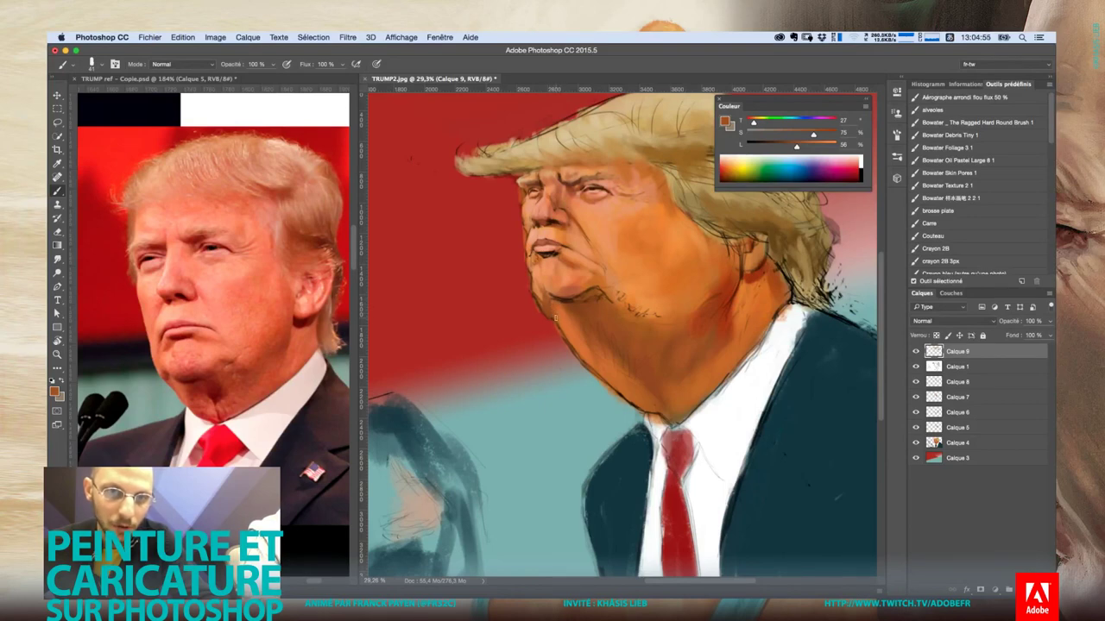
{"action": "left_click", "coordinate": [533, 277], "text": "alt"}
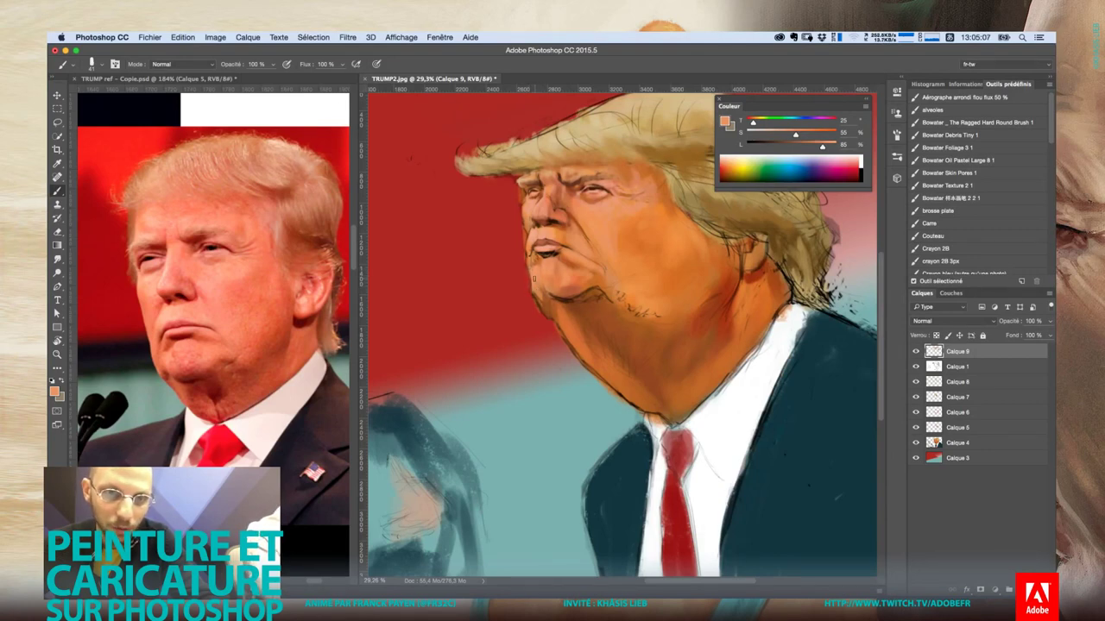
{"action": "left_click", "coordinate": [535, 277], "text": "alt"}
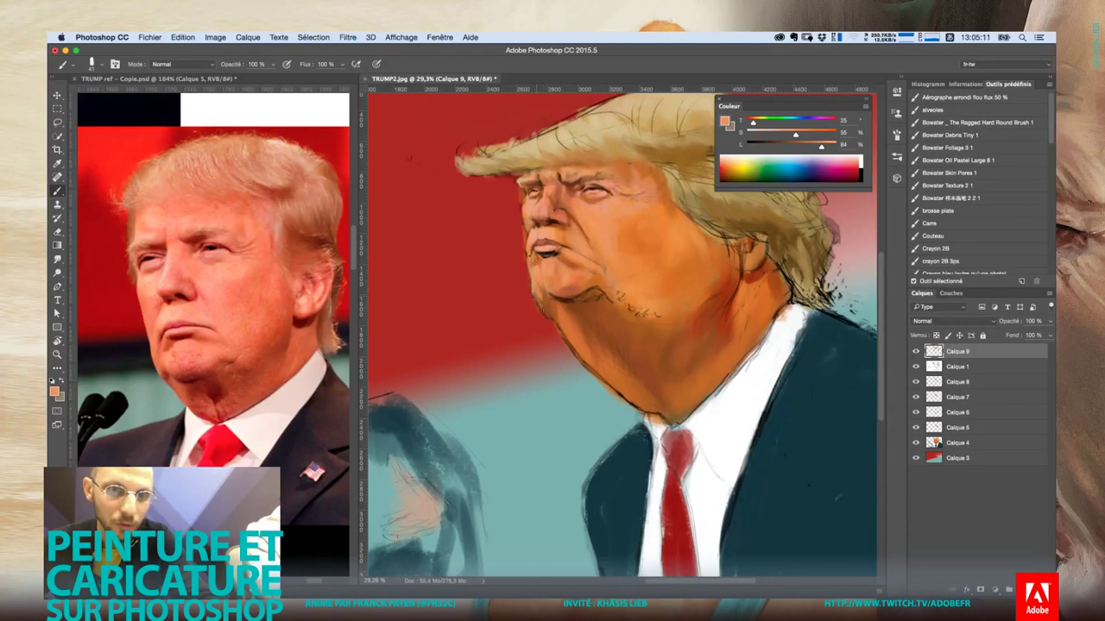
{"action": "left_click", "coordinate": [549, 297], "text": "alt"}
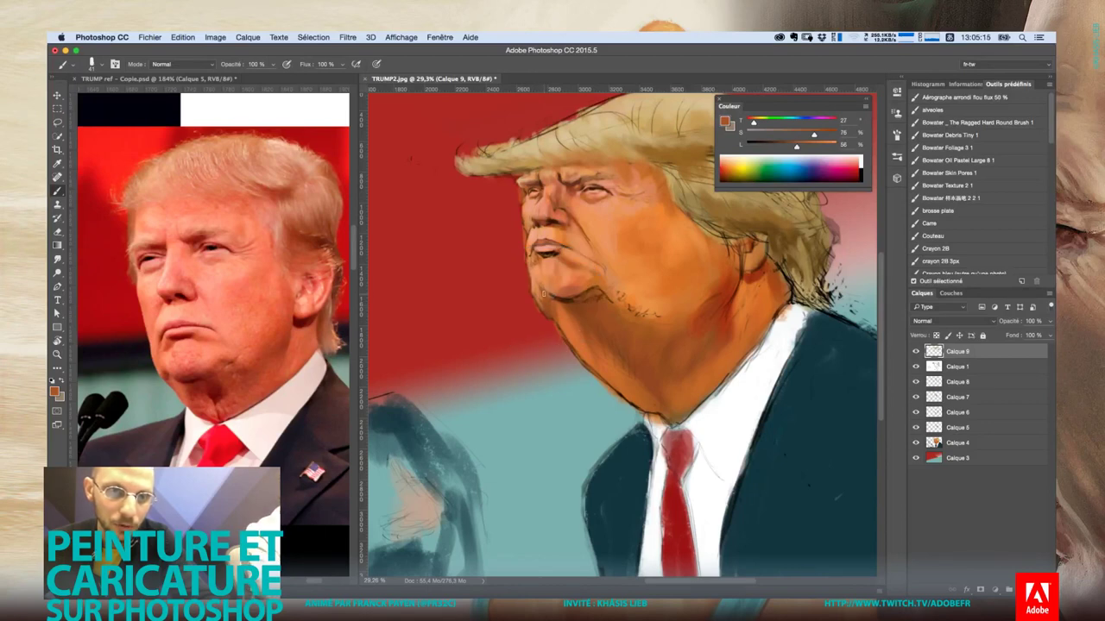
Sample light pinkish and darker brown tones from the chin for jowl shading
{"action": "left_click", "coordinate": [546, 248], "text": "alt"}
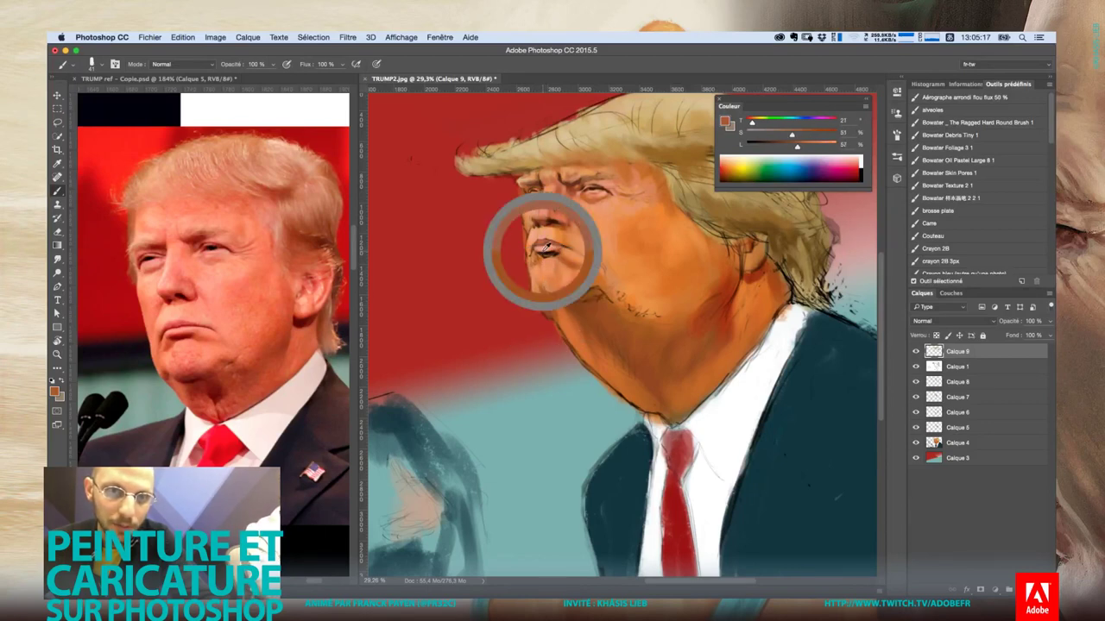
{"action": "left_click", "coordinate": [550, 303], "text": "alt"}
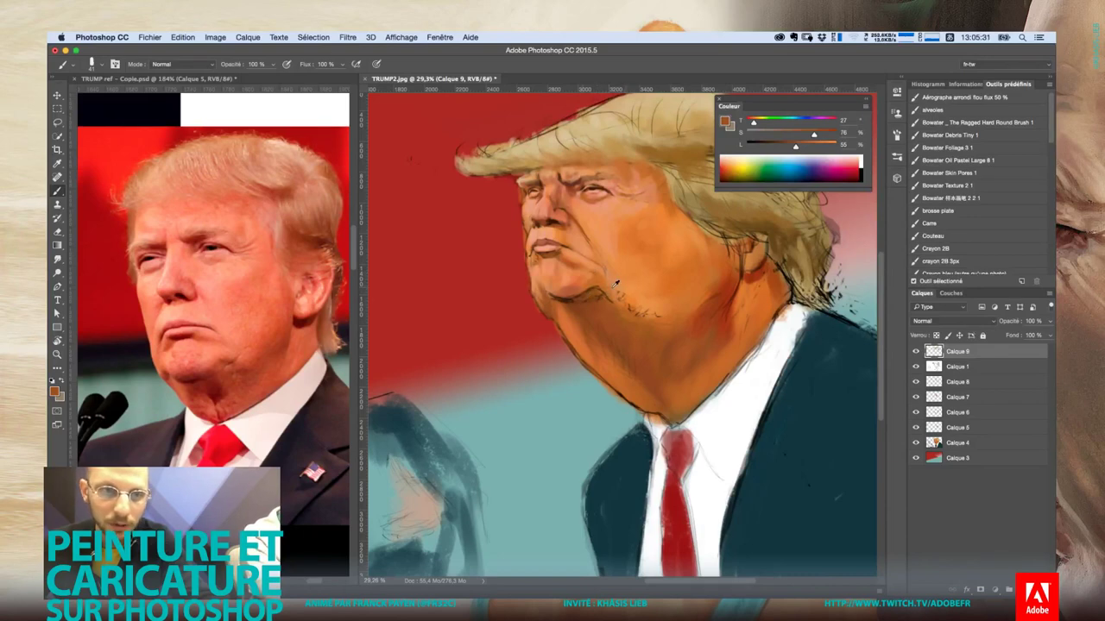
{"action": "left_click", "coordinate": [727, 295], "text": "alt"}
{"action": "right_click", "coordinate": [604, 276]}
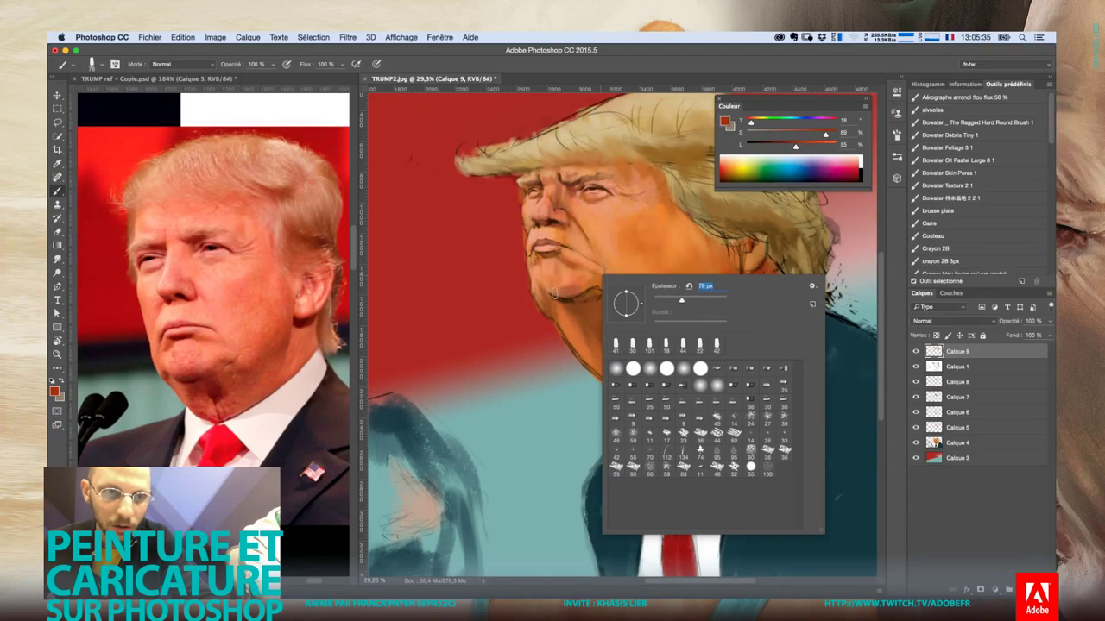
{"action": "key", "text": "Return"}
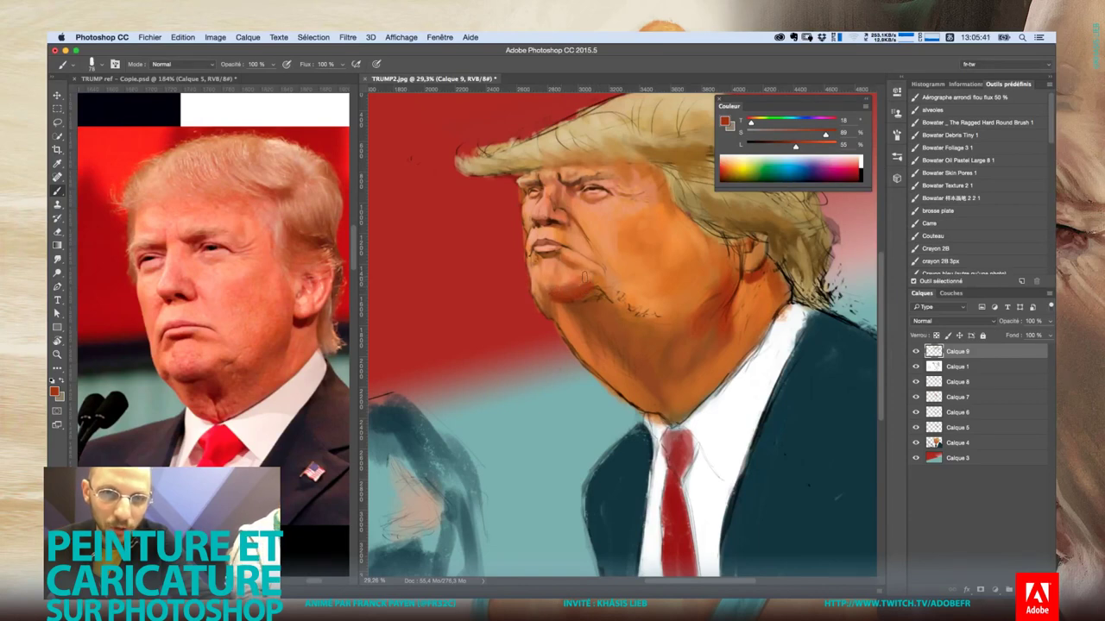
Pick lighter and darker chin tones and raise the brush to about 27 px
{"action": "left_click", "coordinate": [576, 281], "text": "alt"}
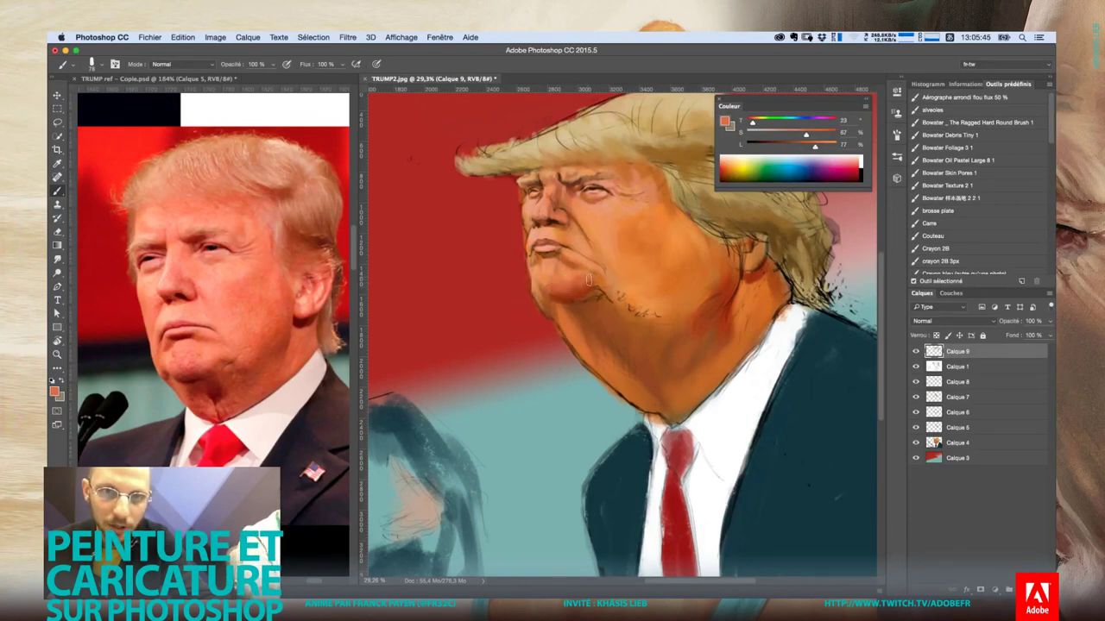
{"action": "left_click", "coordinate": [575, 285], "text": "alt"}
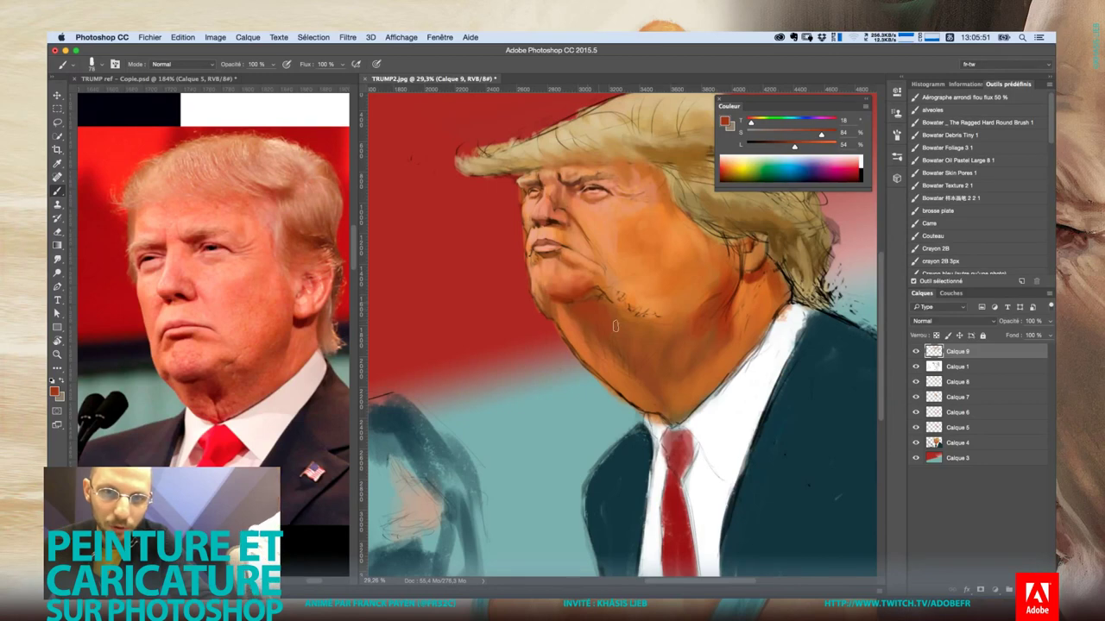
{"action": "left_click", "coordinate": [614, 275], "text": "alt"}
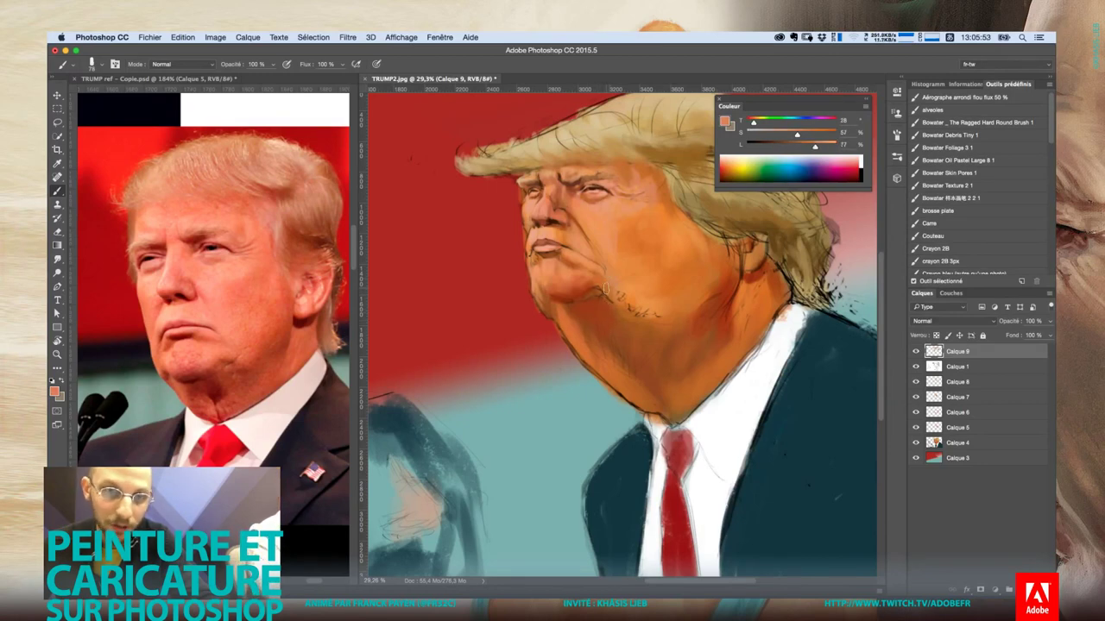
{"action": "right_click", "coordinate": [611, 288]}
{"action": "key", "text": "Up"}
{"action": "key", "text": "Up"}
{"action": "key", "text": "Up"}
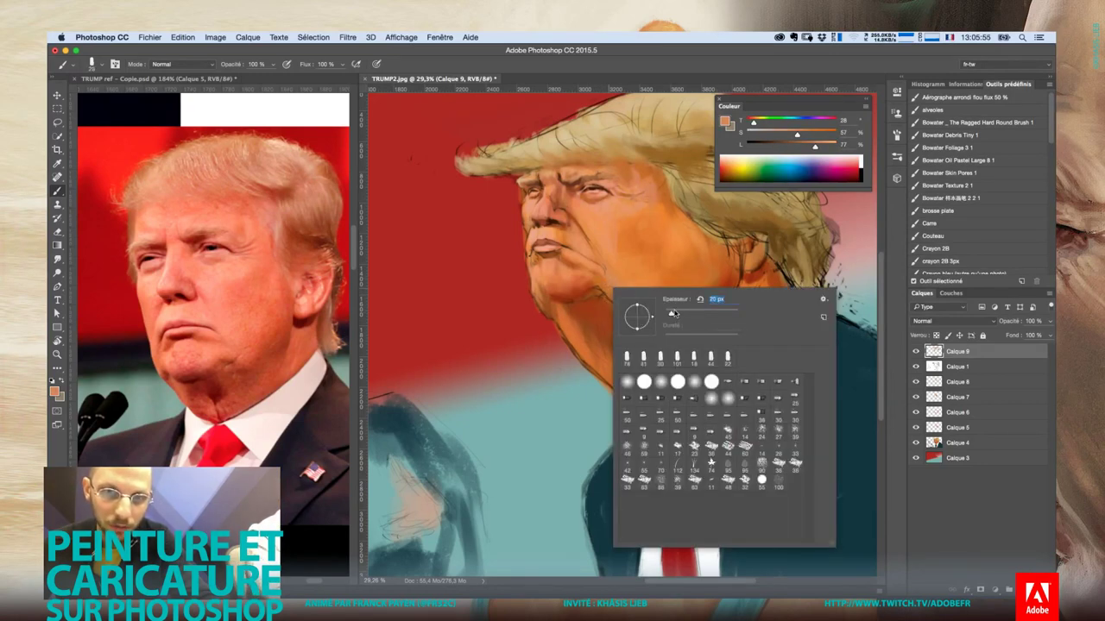
{"action": "key", "text": "Up"}
{"action": "key", "text": "Up"}
{"action": "key", "text": "Up"}
{"action": "key", "text": "Return"}
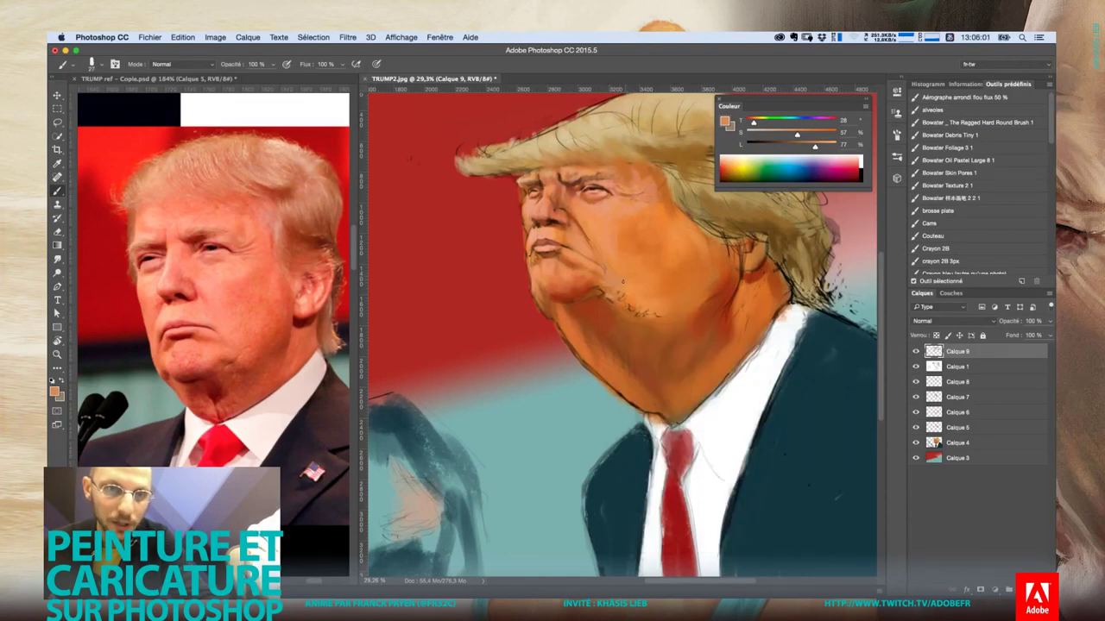
Sample lighter, brow and pale tones near the eye using a small 17 px brush
{"action": "left_click", "coordinate": [592, 210], "text": "alt"}
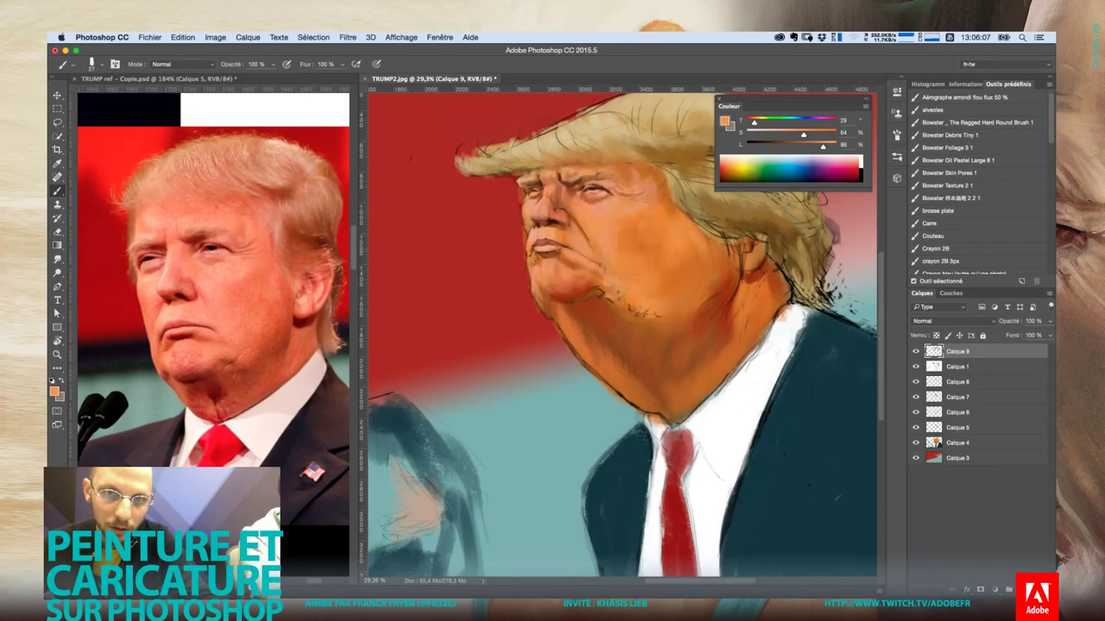
{"action": "right_click", "coordinate": [600, 244]}
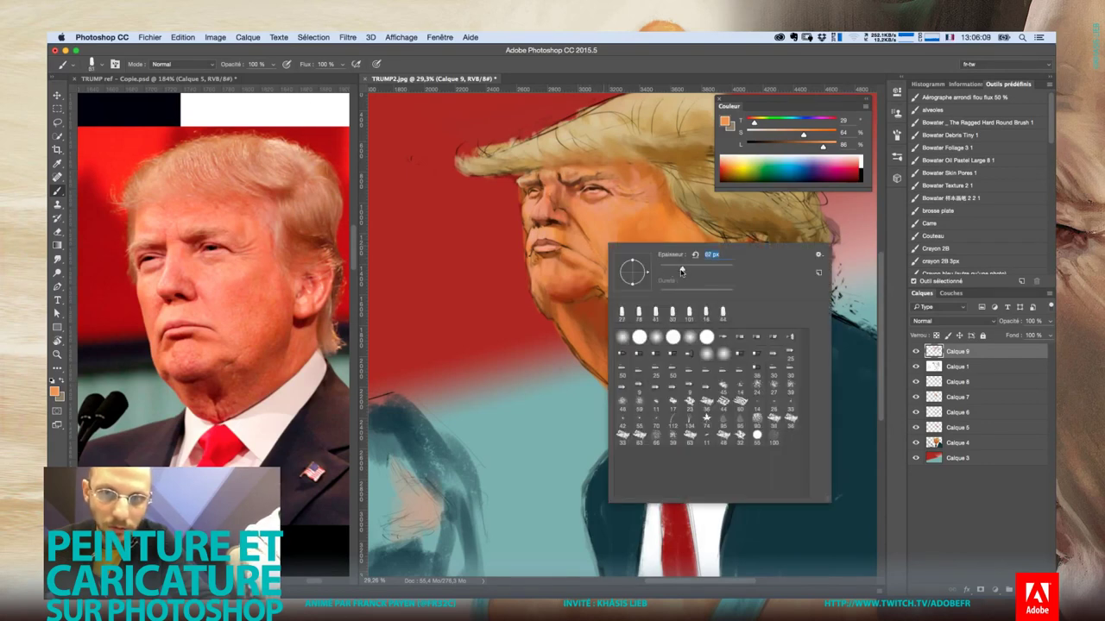
{"action": "left_click", "coordinate": [602, 255]}
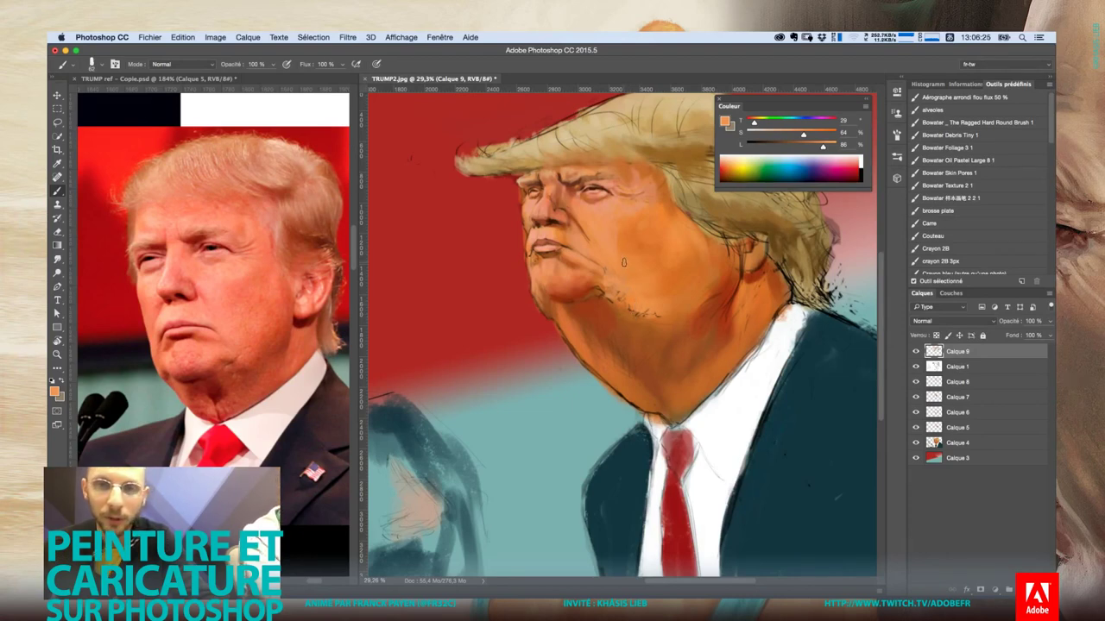
{"action": "left_click", "coordinate": [623, 213], "text": "alt"}
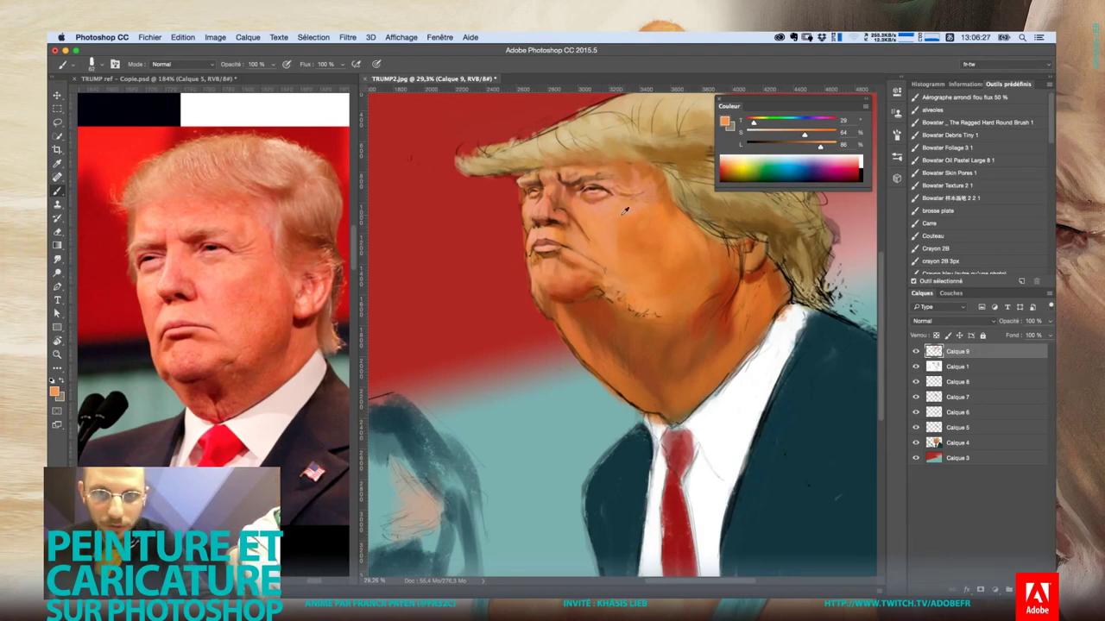
{"action": "left_click", "coordinate": [614, 207], "text": "alt"}
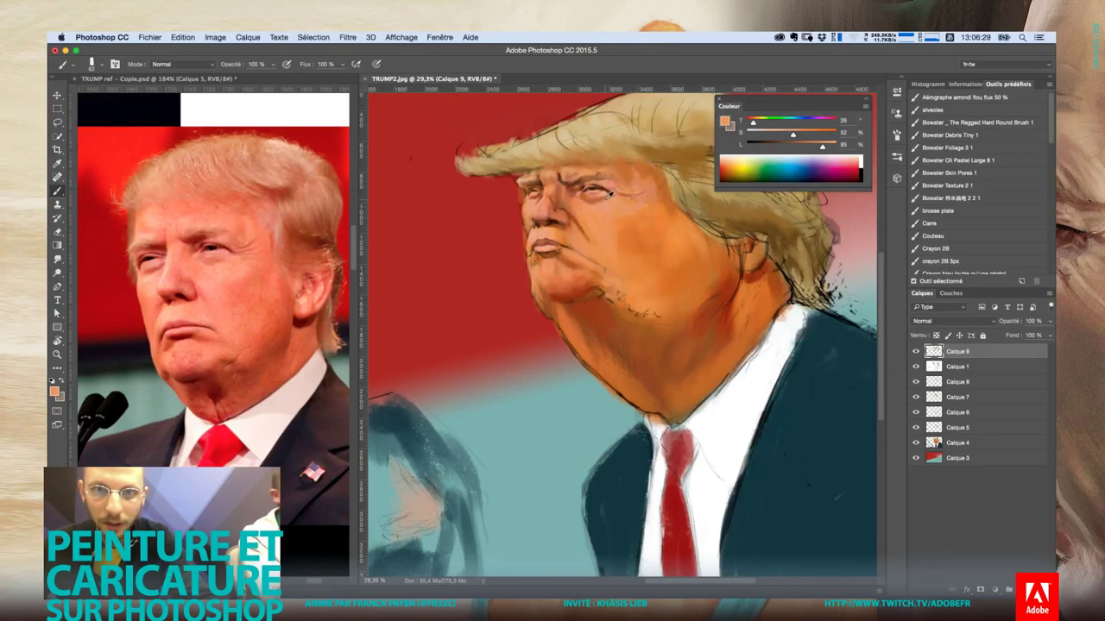
{"action": "left_click", "coordinate": [604, 191], "text": "alt"}
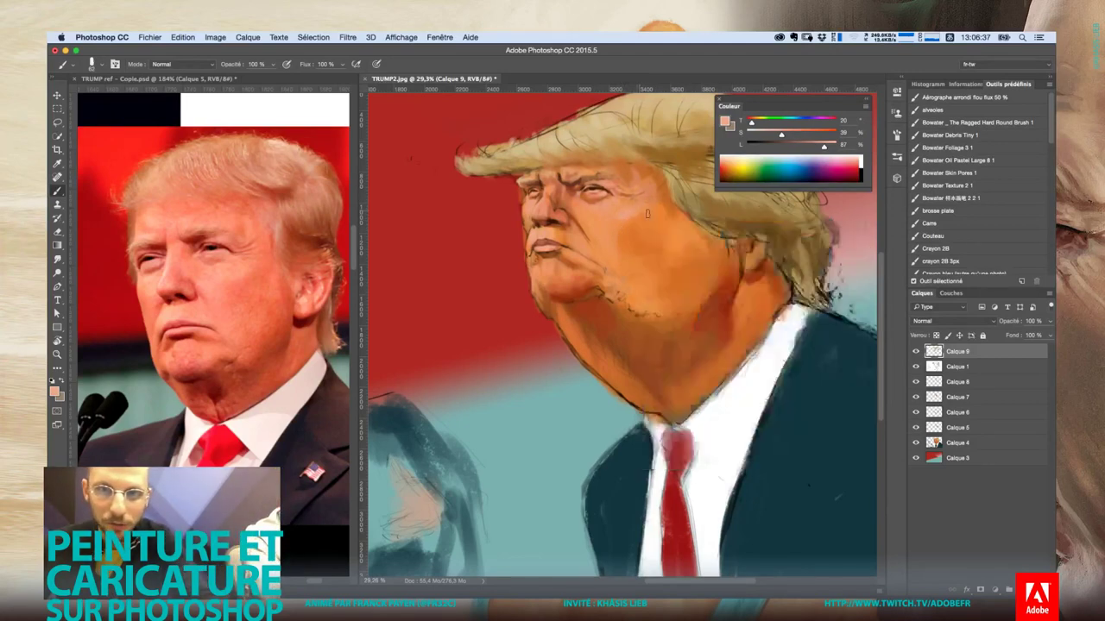
{"action": "right_click", "coordinate": [638, 214]}
{"action": "key", "text": "Return"}
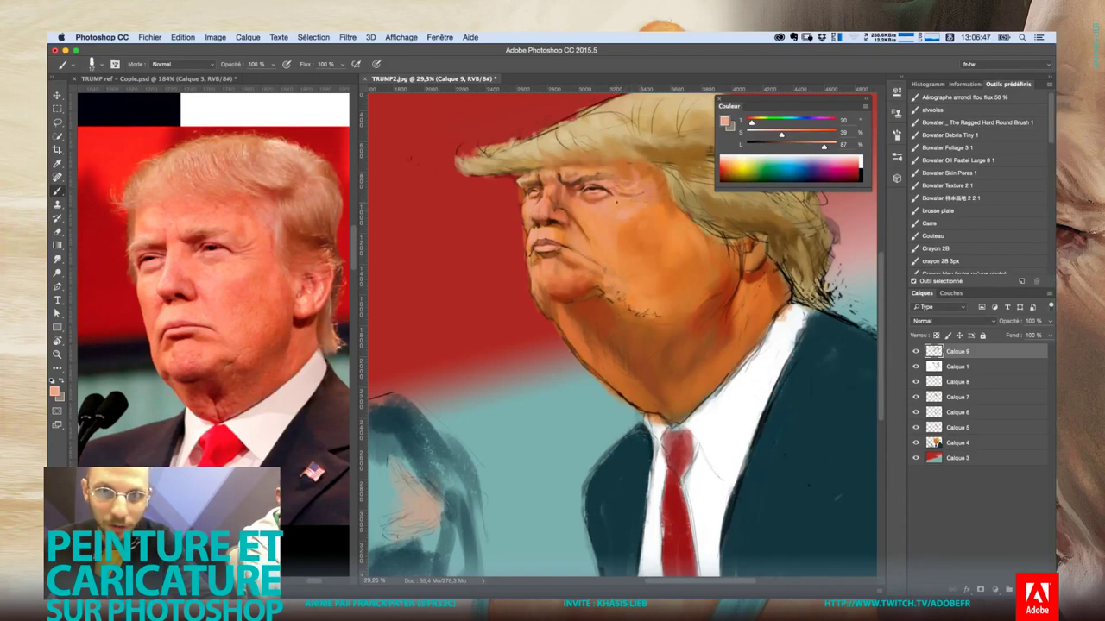
{"action": "left_click", "coordinate": [630, 200], "text": "alt"}
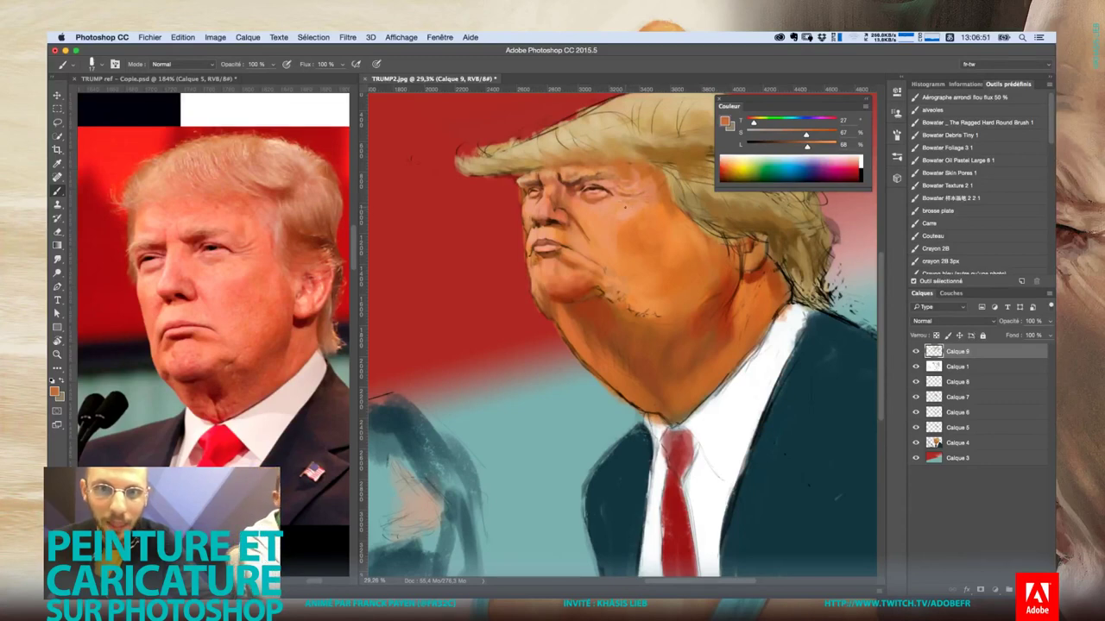
Add empty layer Calque 10 above Calque 9 and change the painting colour to teal (hue 173)
{"action": "scroll", "coordinate": [605, 281], "scroll_direction": "down", "scroll_amount": 2}
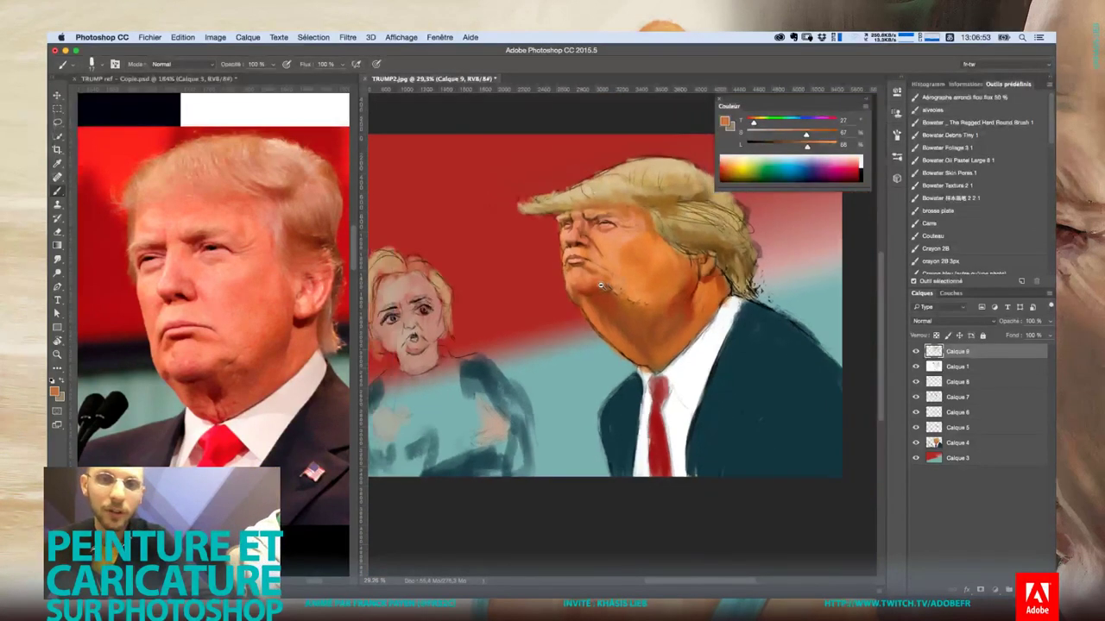
{"action": "scroll", "coordinate": [602, 286], "scroll_direction": "down", "scroll_amount": 1}
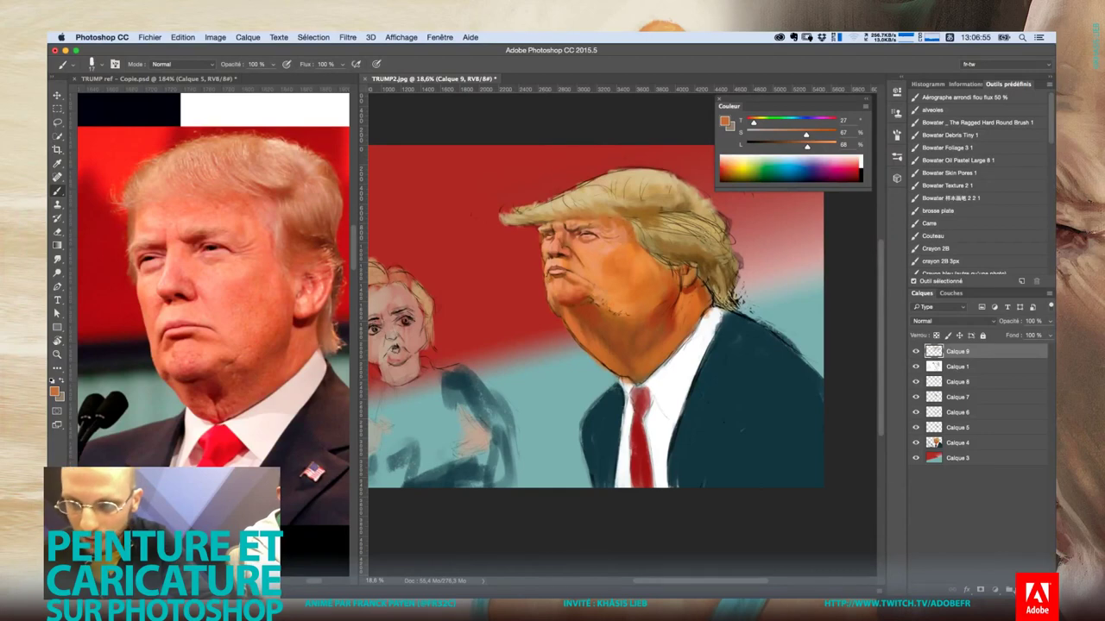
{"action": "key", "text": "super+alt+shift+n"}
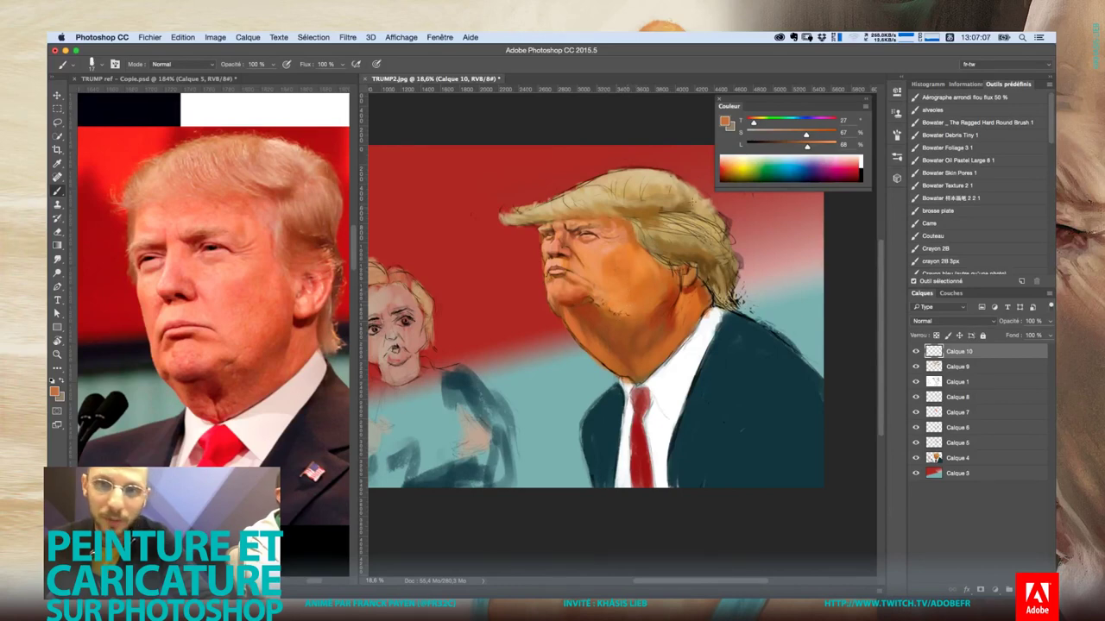
{"action": "mouse_move", "coordinate": [803, 124]}
{"action": "left_mouse_down"}
{"action": "mouse_move", "coordinate": [791, 122]}
{"action": "mouse_move", "coordinate": [785, 147]}
{"action": "left_mouse_up"}
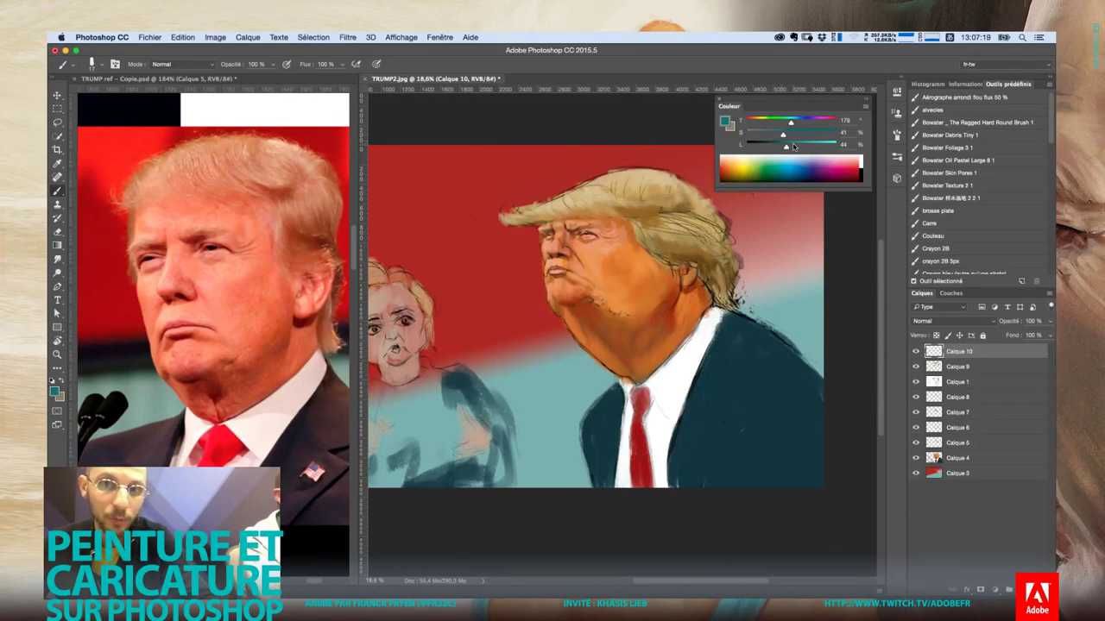
Set Calque 10 to Couleur blend mode and paint teal over the chin and jaw with a 181 px brush
{"action": "left_click", "coordinate": [936, 321]}
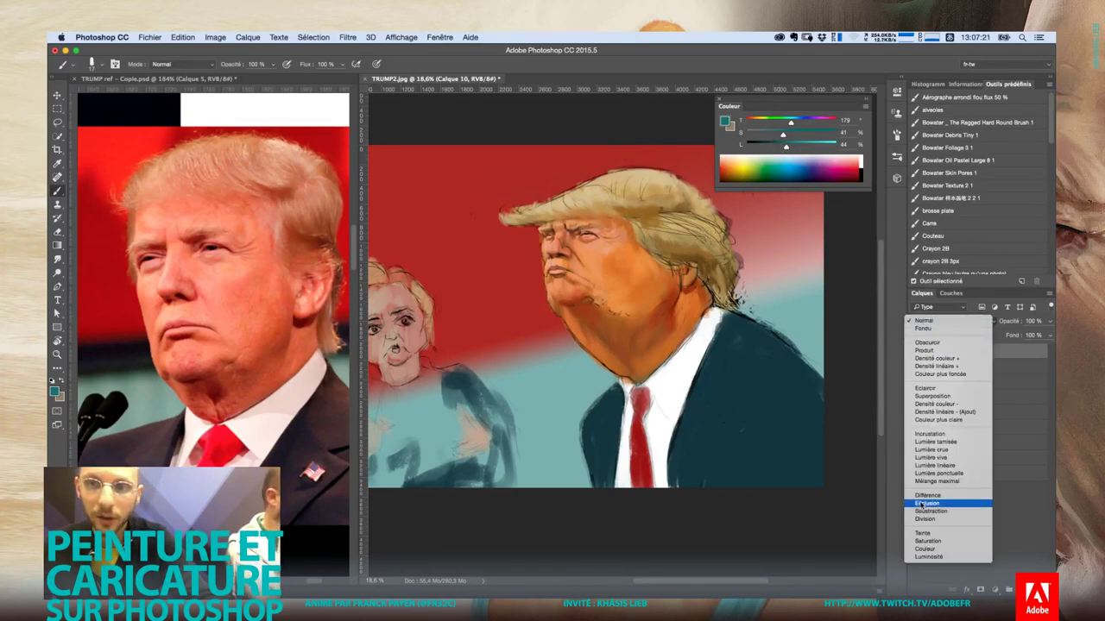
{"action": "left_click", "coordinate": [927, 548]}
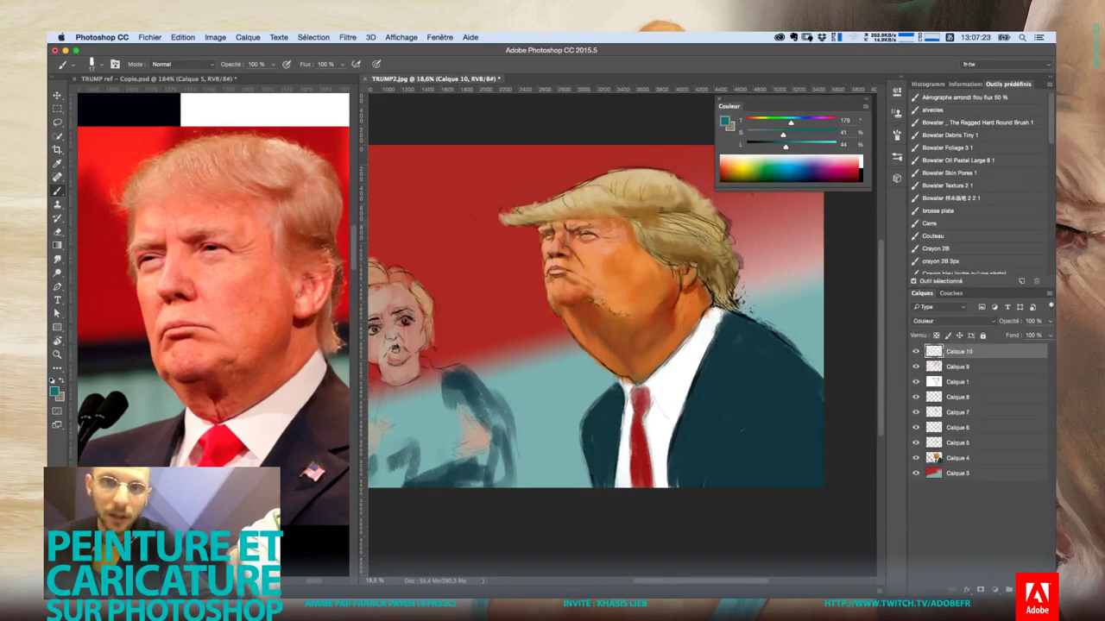
{"action": "right_click", "coordinate": [653, 276]}
{"action": "left_click_drag", "start_coordinate": [677, 287], "coordinate": [725, 287]}
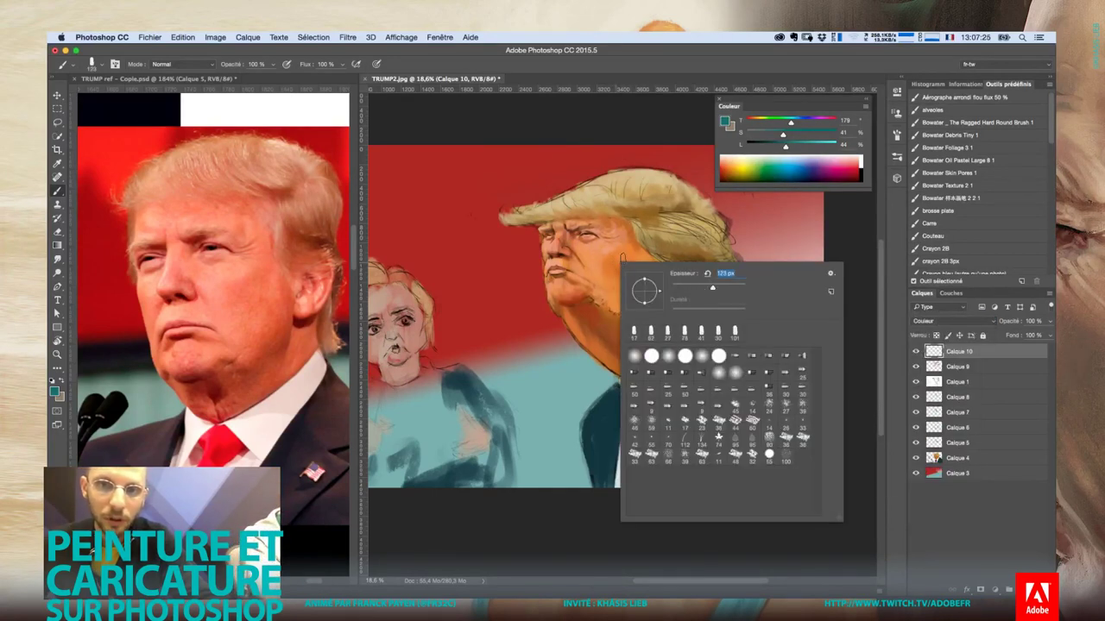
{"action": "left_click", "coordinate": [622, 256]}
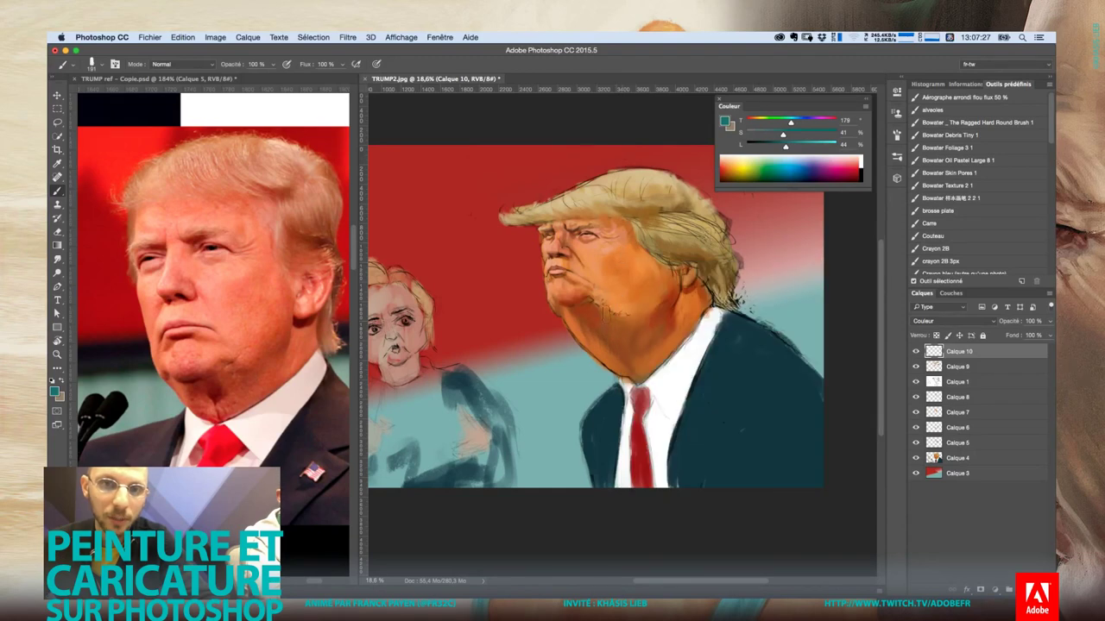
{"action": "mouse_move", "coordinate": [572, 304]}
{"action": "left_mouse_down"}
{"action": "mouse_move", "coordinate": [633, 327]}
{"action": "mouse_move", "coordinate": [664, 324]}
{"action": "left_mouse_up"}
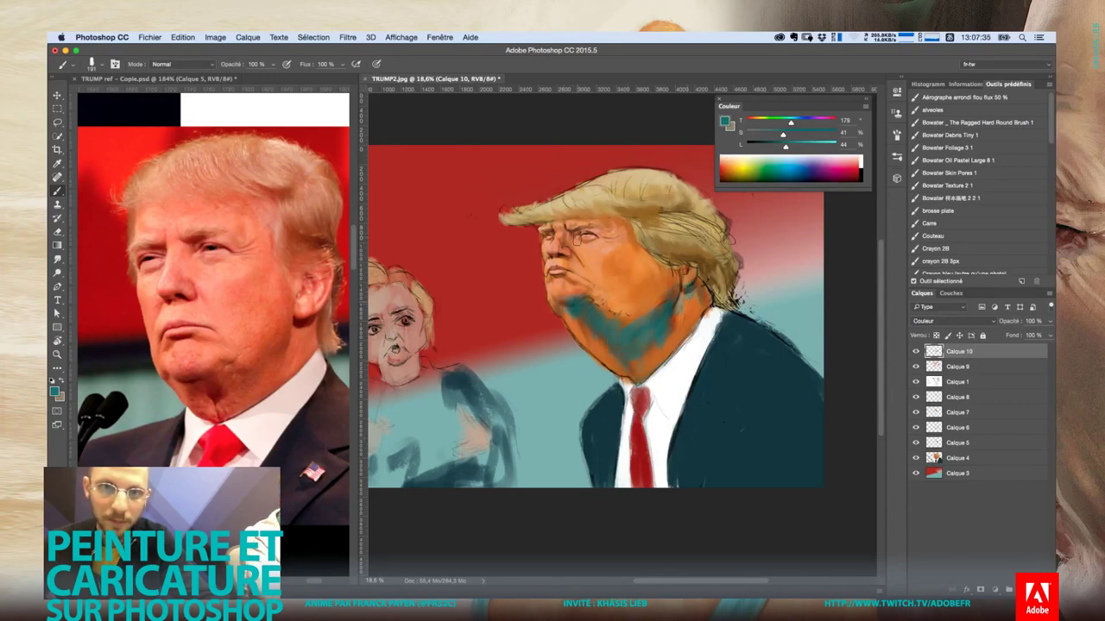
{"action": "right_click", "coordinate": [636, 273]}
{"action": "left_click", "coordinate": [572, 234]}
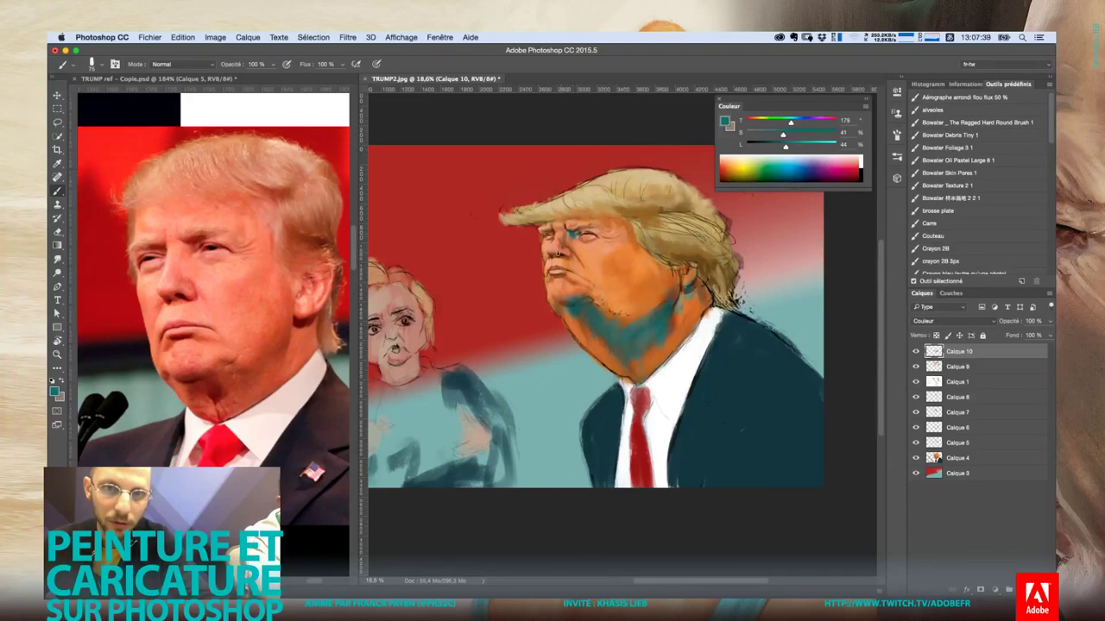
Apply Hue/Saturation to Calque 10 with saturation -54 and hue +7
{"action": "key", "text": "ctrl+u"}
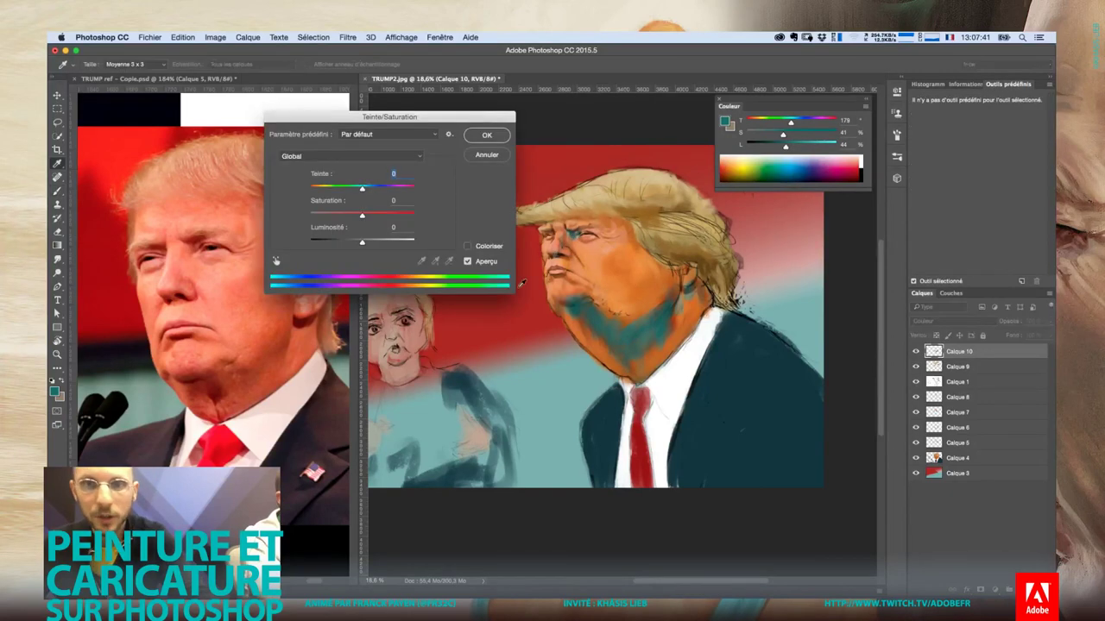
{"action": "left_click_drag", "start_coordinate": [361, 215], "coordinate": [334, 217]}
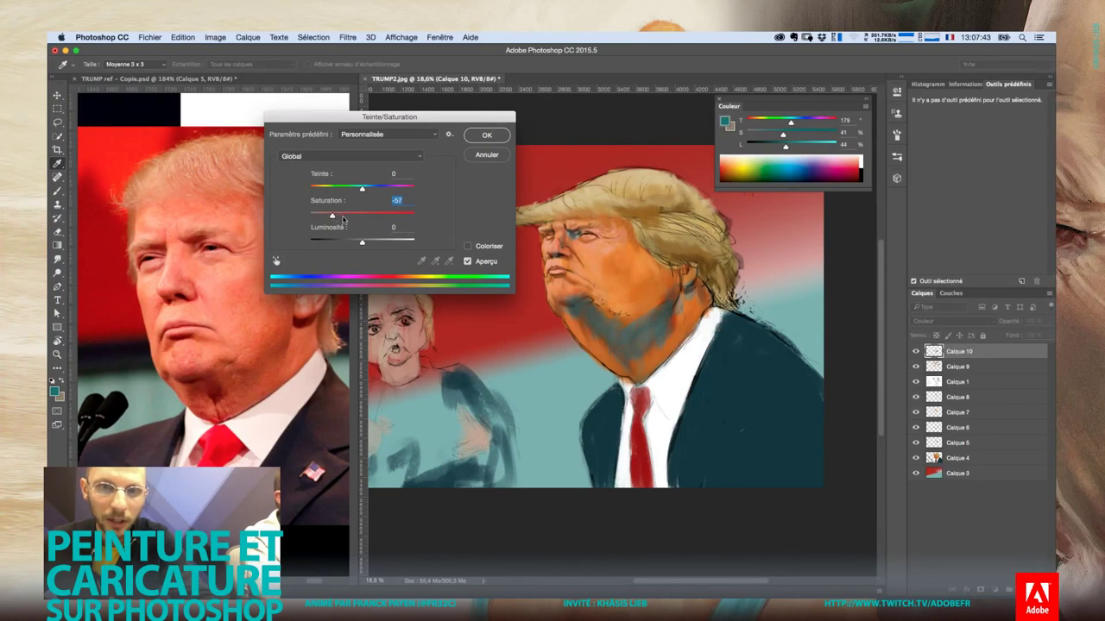
{"action": "mouse_move", "coordinate": [339, 220]}
{"action": "left_mouse_down"}
{"action": "mouse_move", "coordinate": [374, 245]}
{"action": "mouse_move", "coordinate": [361, 241]}
{"action": "left_mouse_up"}
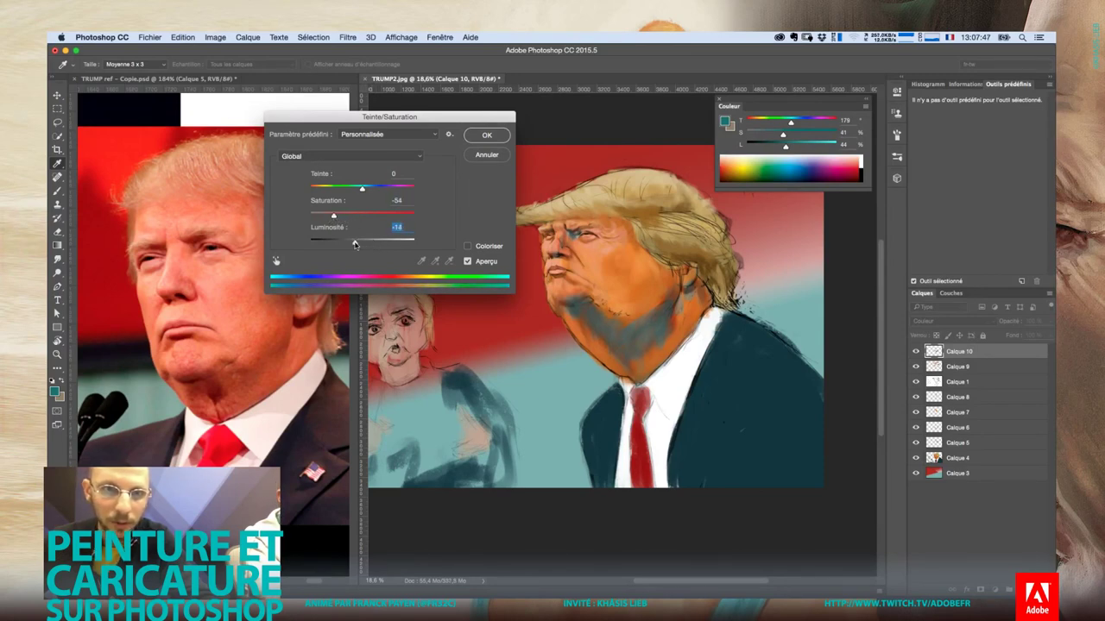
{"action": "left_click", "coordinate": [362, 188]}
{"action": "left_click_drag", "start_coordinate": [363, 192], "coordinate": [366, 192]}
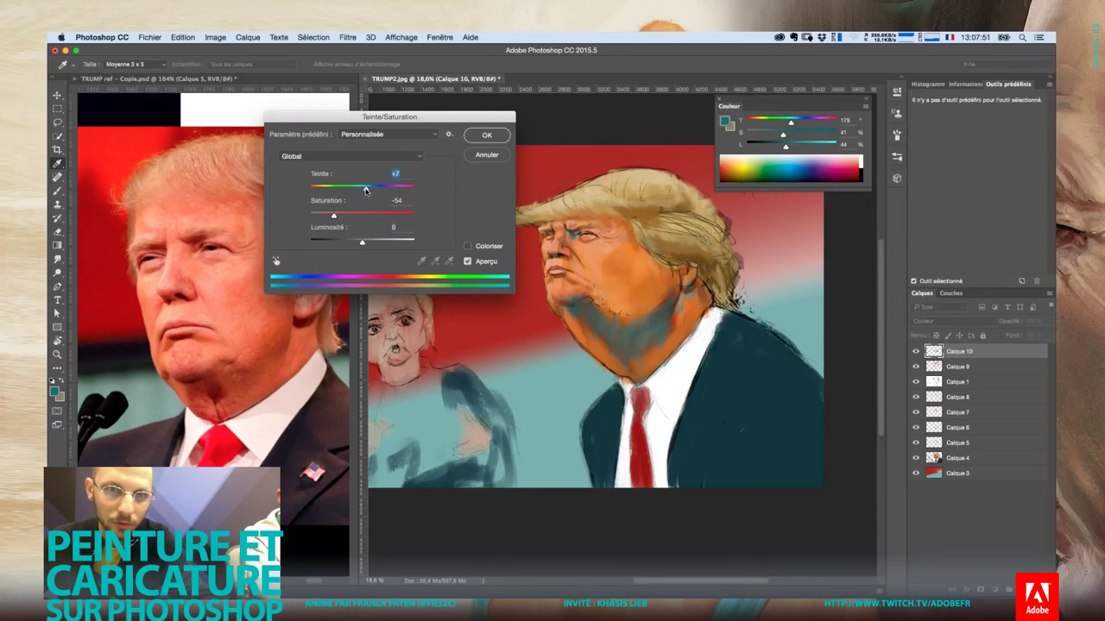
{"action": "left_click", "coordinate": [482, 135]}
Lower Calque 10 to 56% opacity, zoom in, and hide the layer
{"action": "key", "text": "b"}
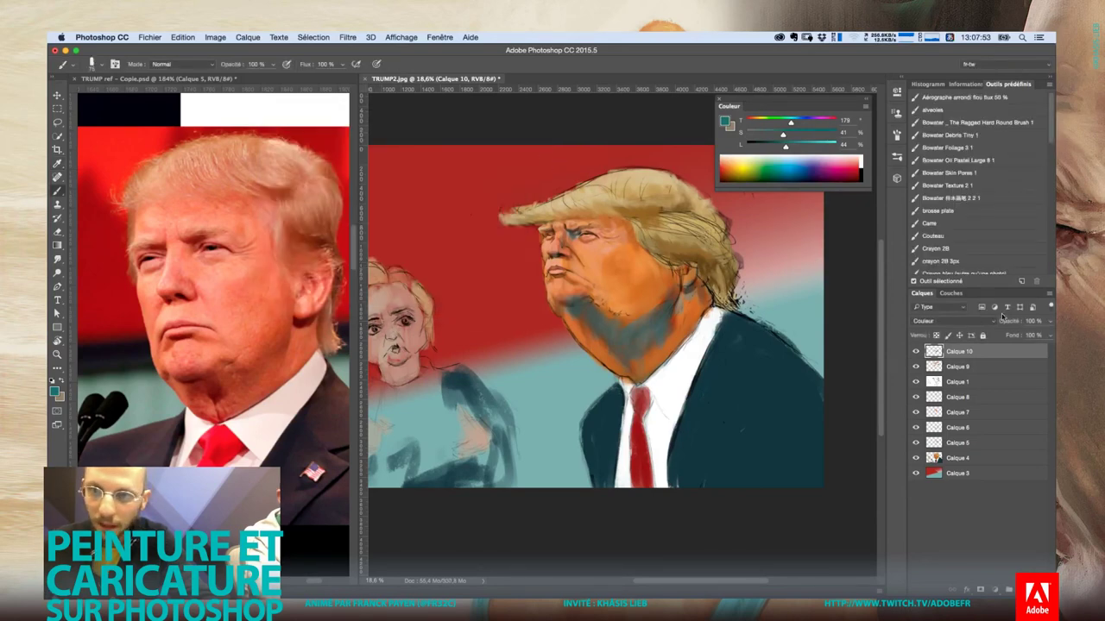
{"action": "left_click_drag", "start_coordinate": [1003, 320], "coordinate": [999, 325]}
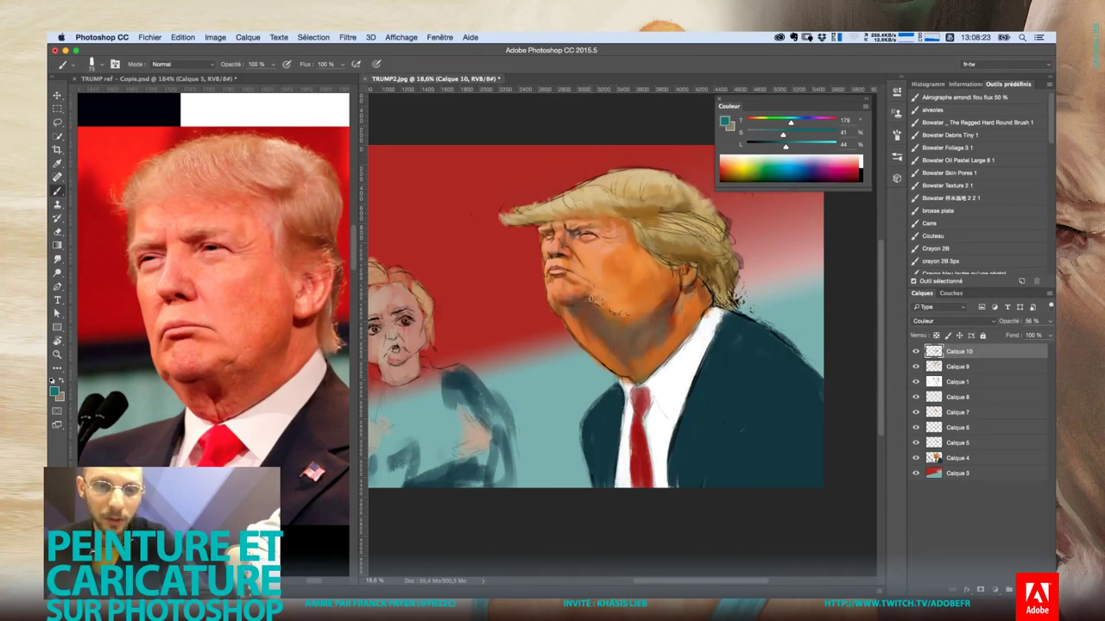
{"action": "scroll", "coordinate": [574, 282], "scroll_direction": "up", "scroll_amount": 2}
{"action": "scroll", "coordinate": [566, 326], "scroll_direction": "up", "scroll_amount": 2}
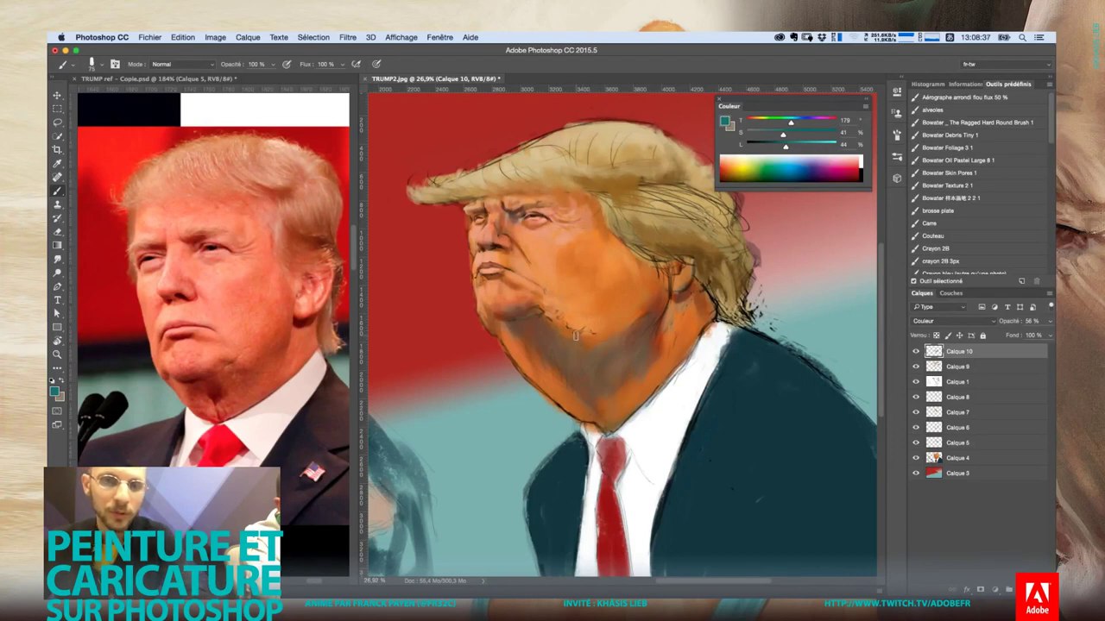
{"action": "left_click", "coordinate": [917, 351]}
{"action": "left_click", "coordinate": [917, 351]}
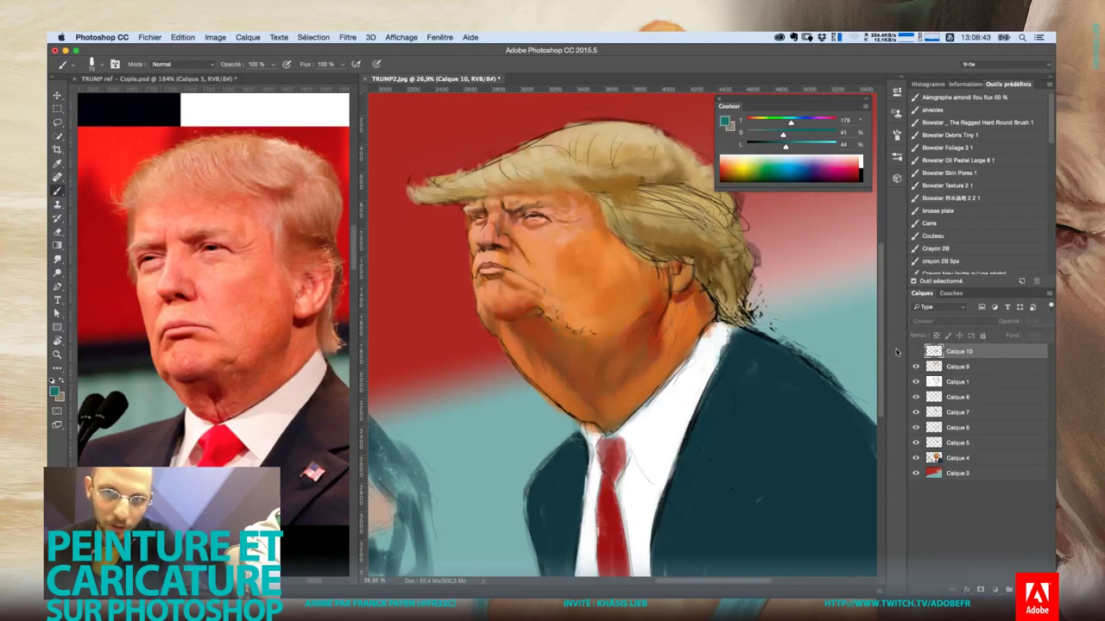
Switch back to Calque 9 and sample warm skin tones from the face and chin
{"action": "left_click", "coordinate": [544, 325], "text": "alt"}
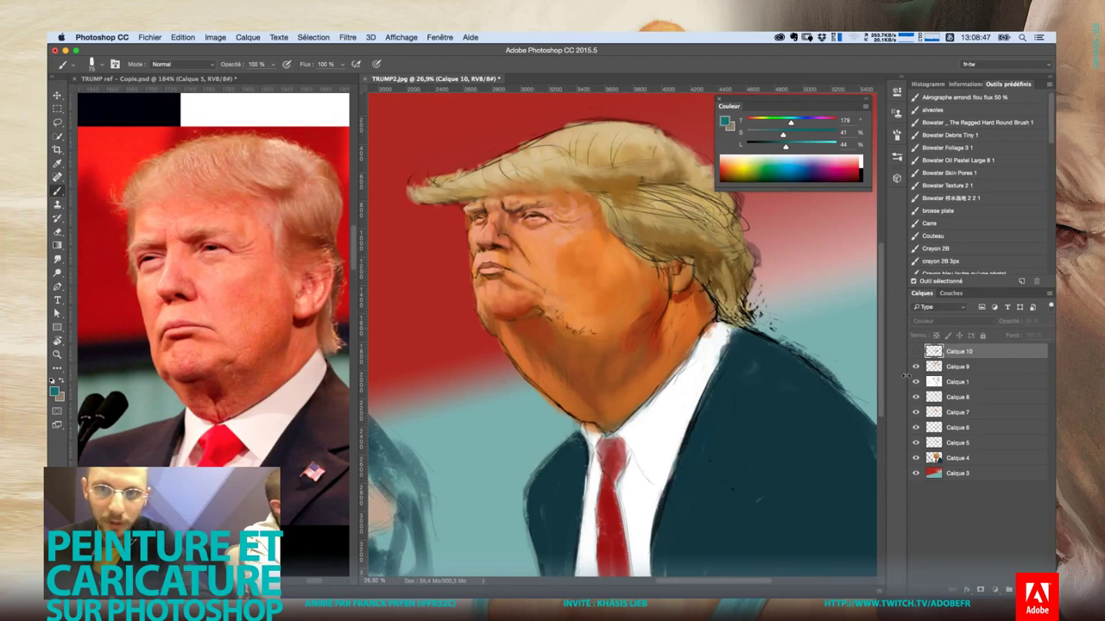
{"action": "key", "text": "alt+bracketleft"}
{"action": "left_click", "coordinate": [542, 325], "text": "alt"}
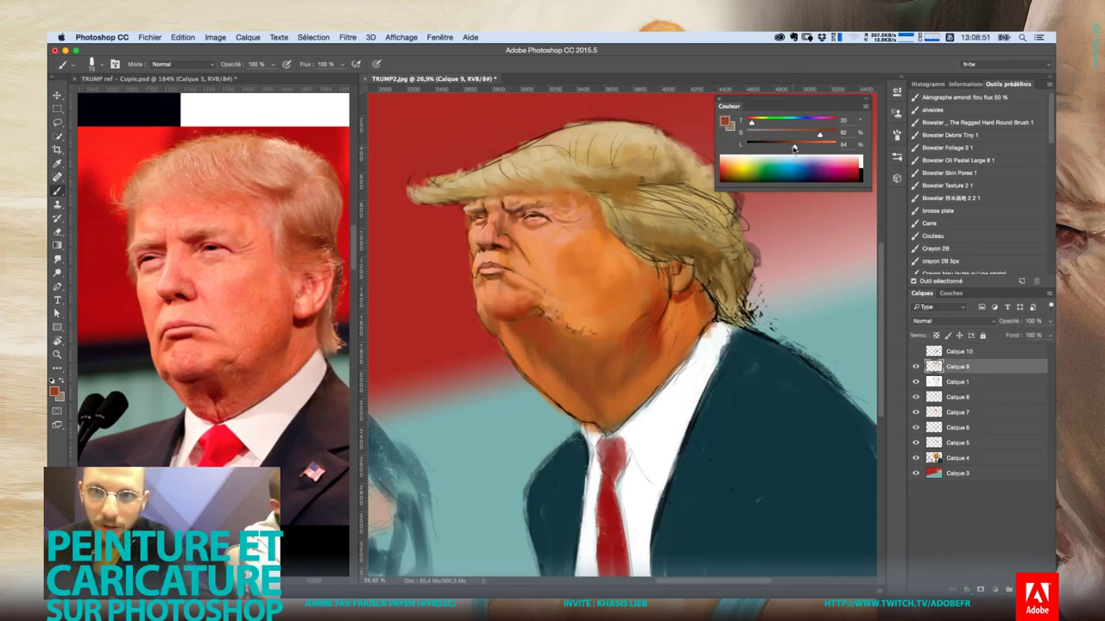
{"action": "left_click", "coordinate": [524, 325], "text": "alt"}
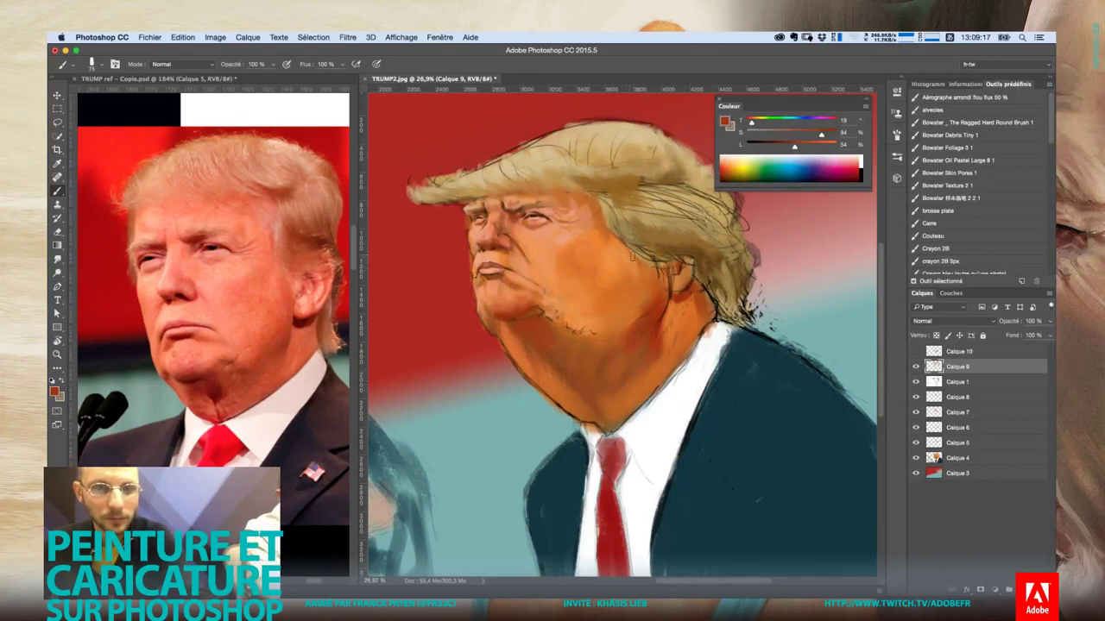
Set a 30 px brush and darken the hair shadow near the ear in reddish-brown
{"action": "left_click", "coordinate": [560, 240], "text": "alt"}
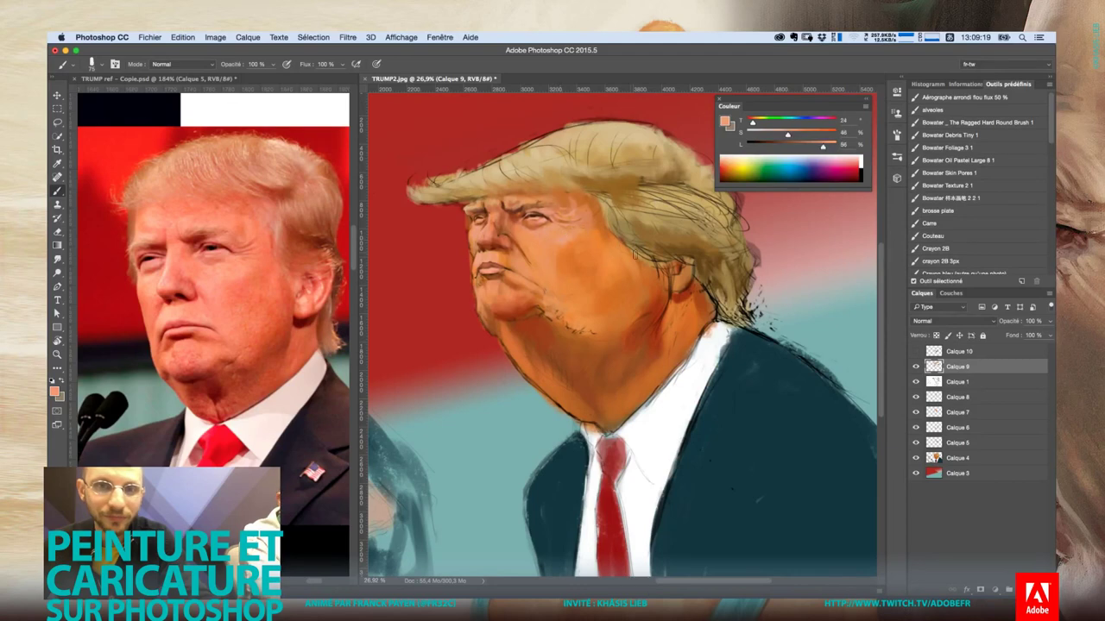
{"action": "right_click", "coordinate": [633, 256]}
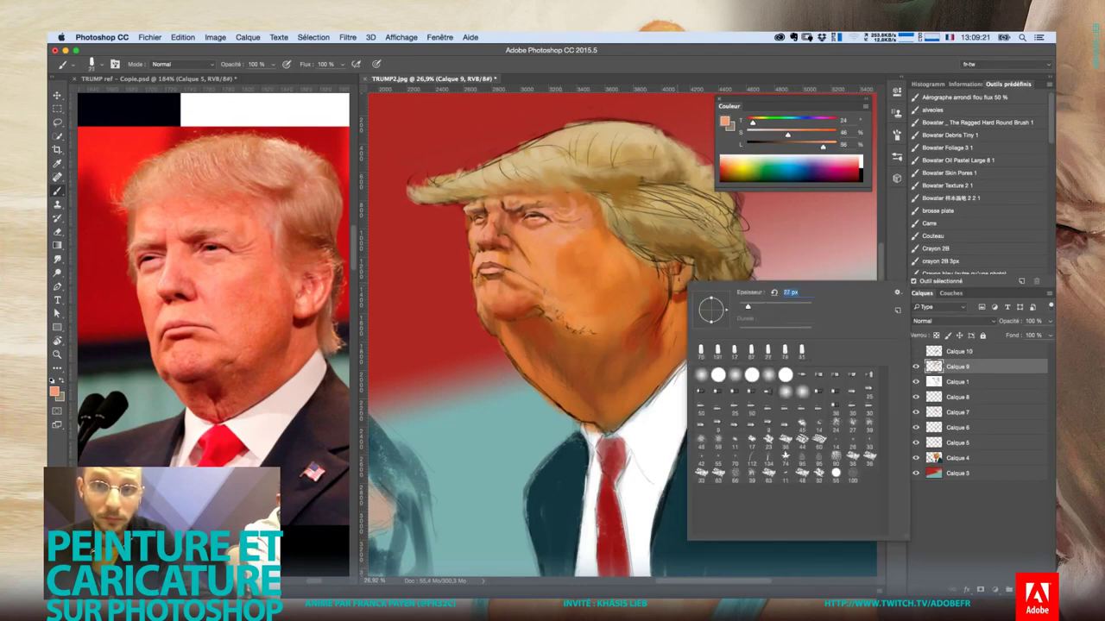
{"action": "left_click_drag", "start_coordinate": [747, 308], "coordinate": [753, 309]}
{"action": "key", "text": "Return"}
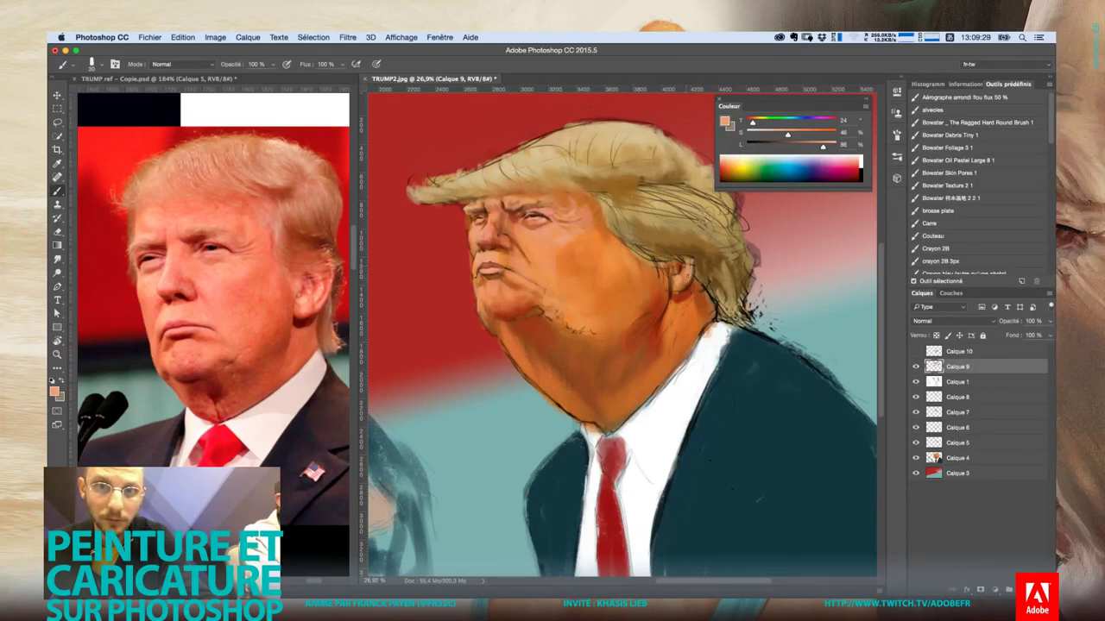
{"action": "left_click", "coordinate": [686, 286], "text": "alt"}
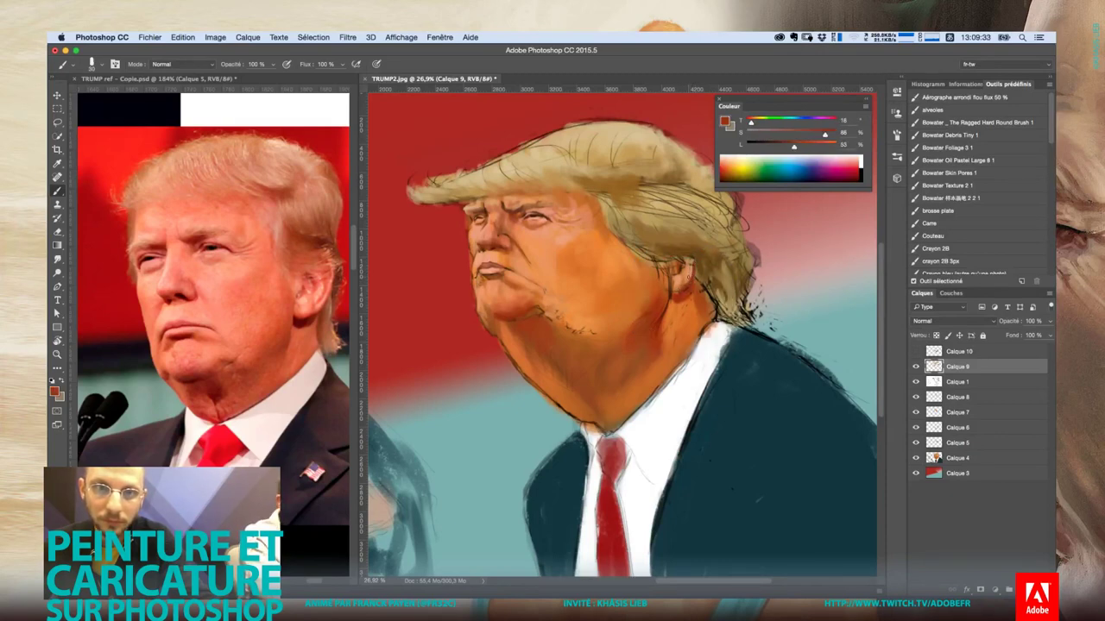
{"action": "left_click_drag", "start_coordinate": [687, 260], "coordinate": [687, 282]}
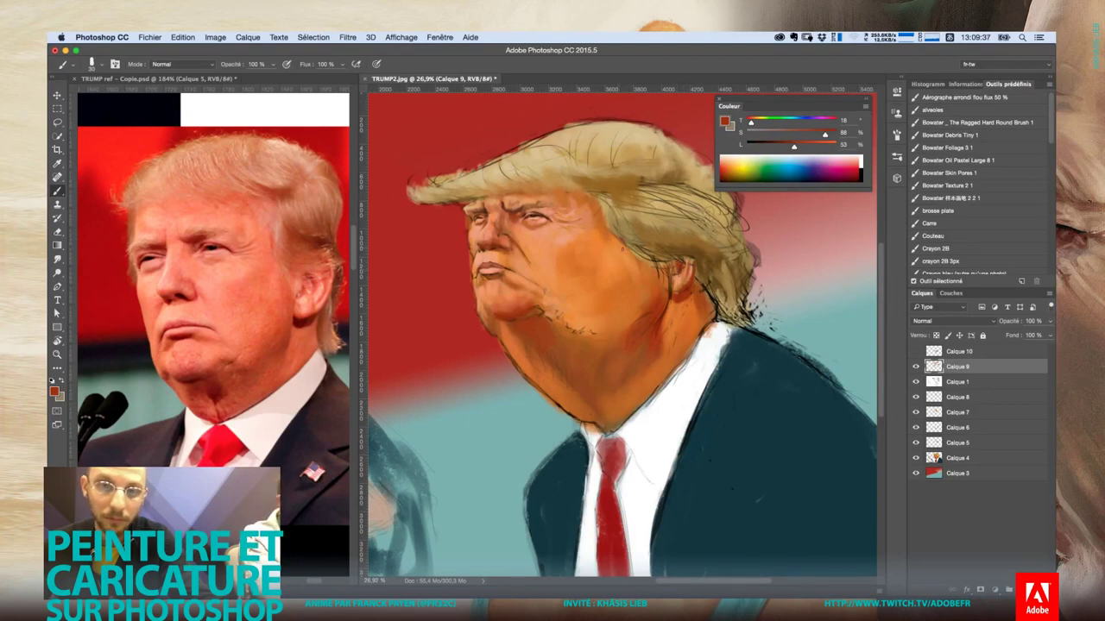
Sample lighter orange skin tones near the mouth corner and bring up the brush size picker
{"action": "right_click", "coordinate": [659, 272]}
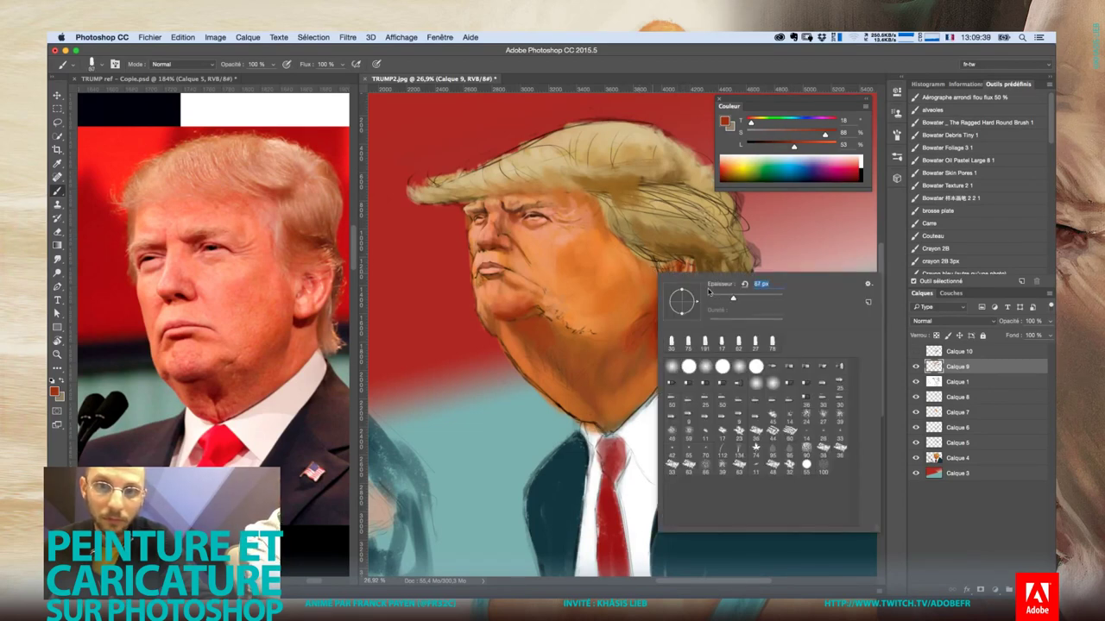
{"action": "left_click", "coordinate": [658, 266]}
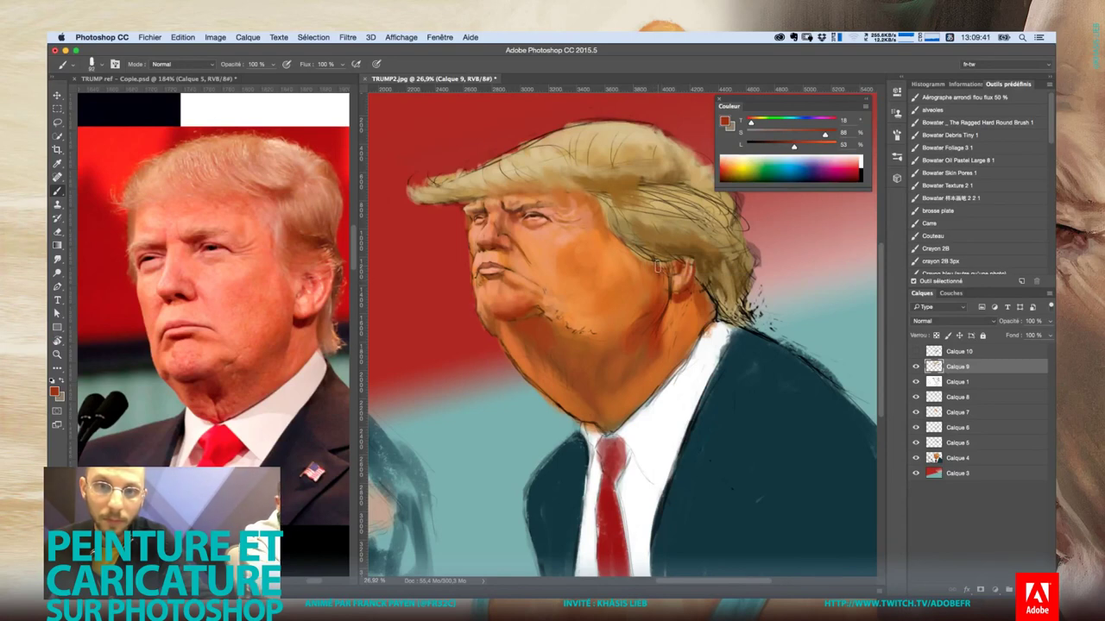
{"action": "left_click", "coordinate": [649, 270], "text": "alt"}
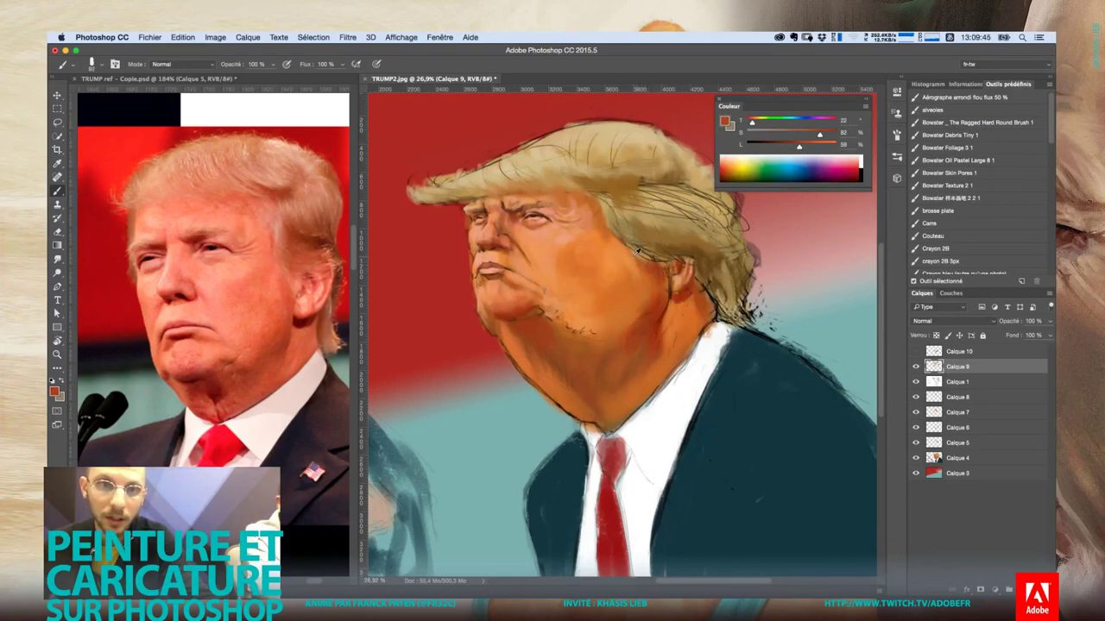
{"action": "left_click", "coordinate": [640, 259], "text": "alt"}
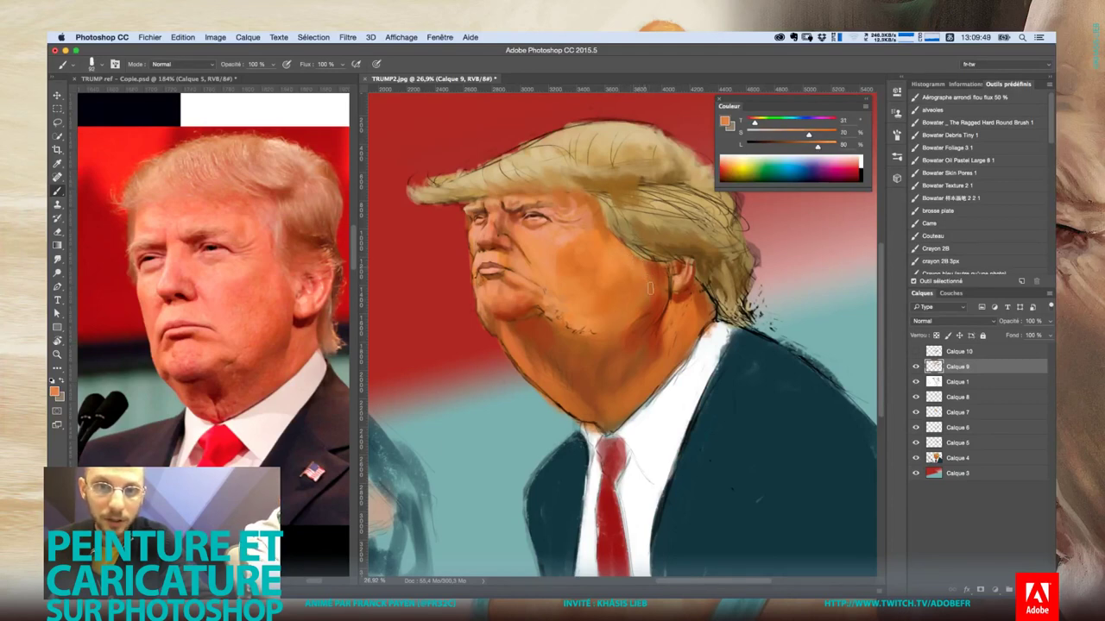
{"action": "left_click", "coordinate": [650, 269], "text": "alt"}
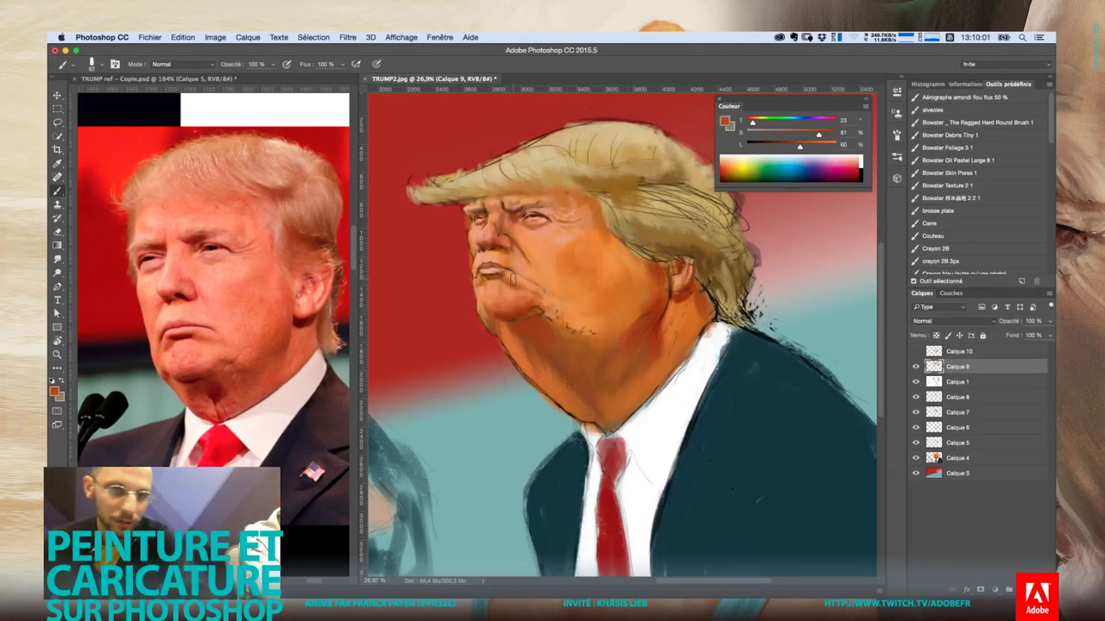
{"action": "right_click", "coordinate": [520, 306]}
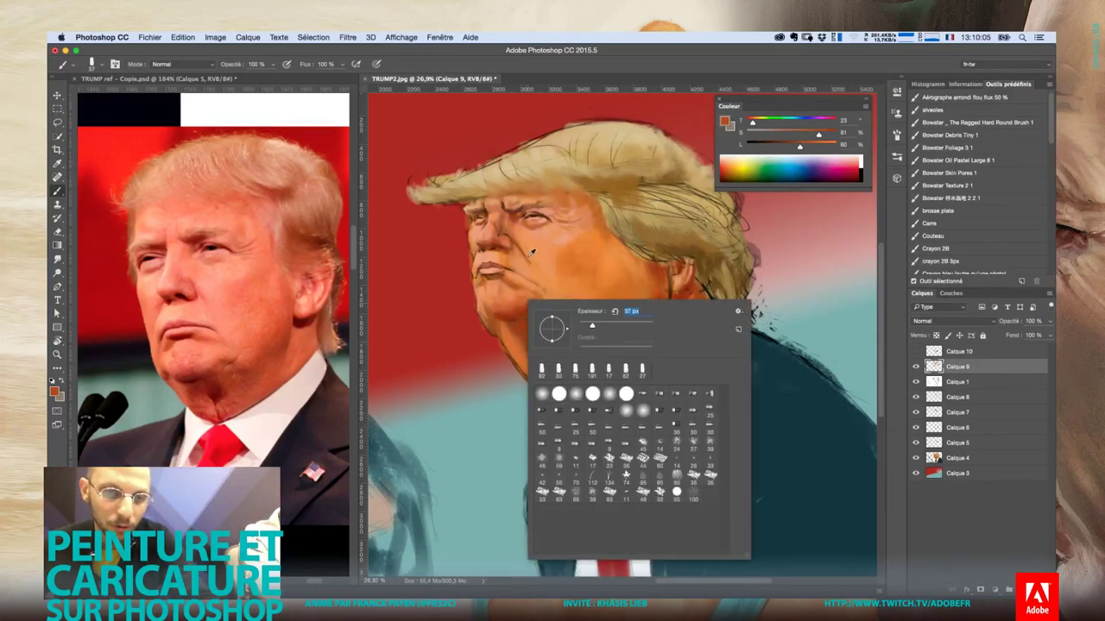
Sample a lighter peach tone from the face and a darker orange from the lips
{"action": "left_click", "coordinate": [563, 237], "text": "alt"}
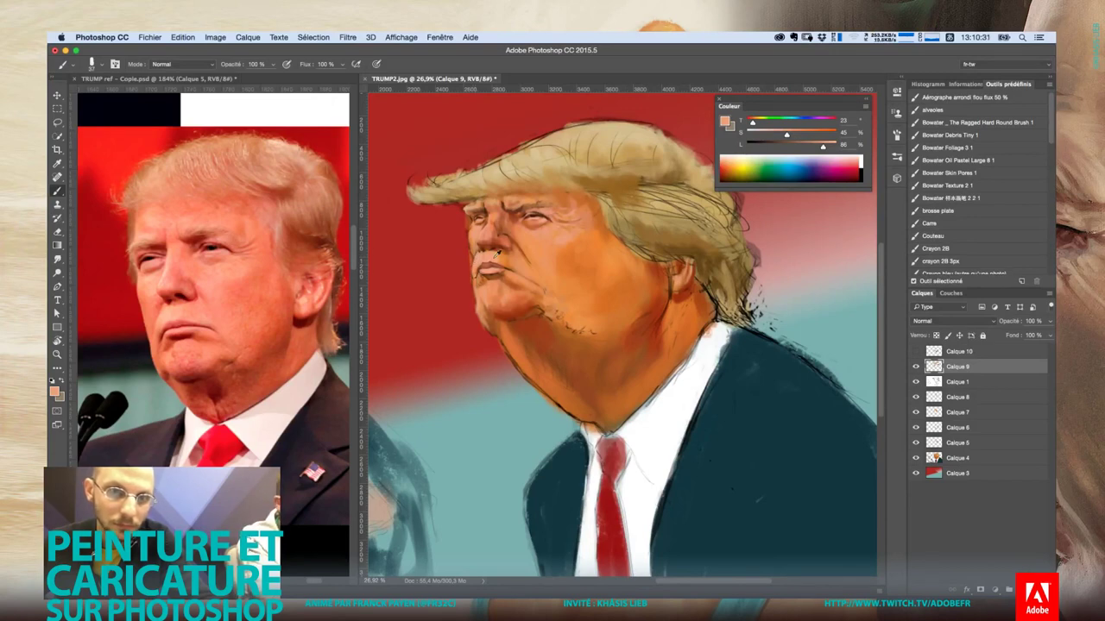
{"action": "left_click", "coordinate": [513, 299], "text": "alt"}
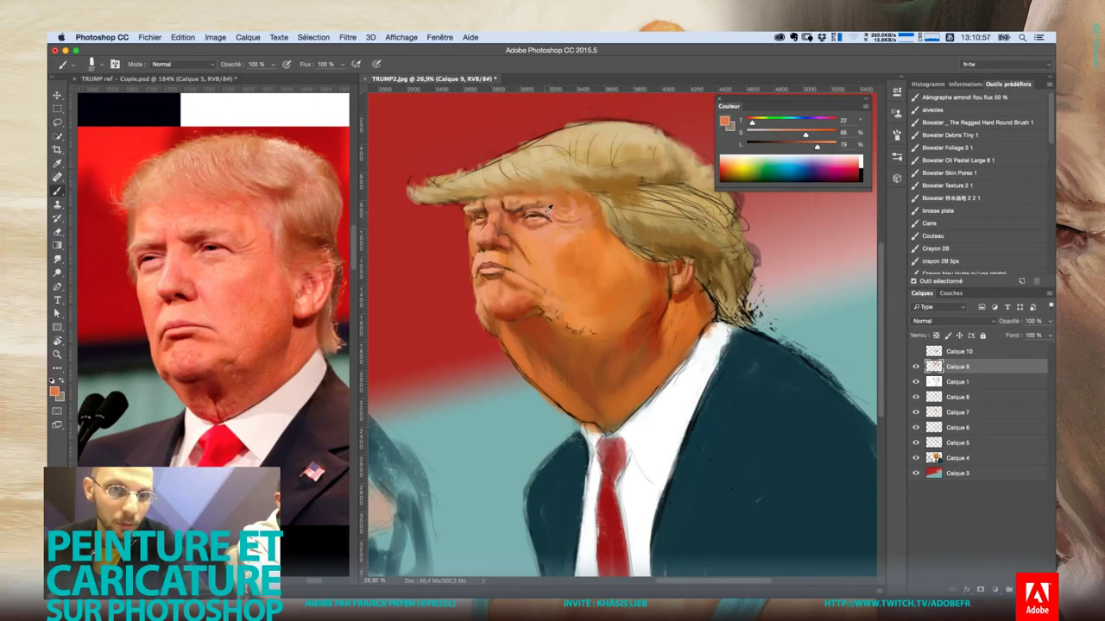
Sample beige tones from the hair and paint a first light stroke across it
{"action": "left_click", "coordinate": [543, 213], "text": "alt"}
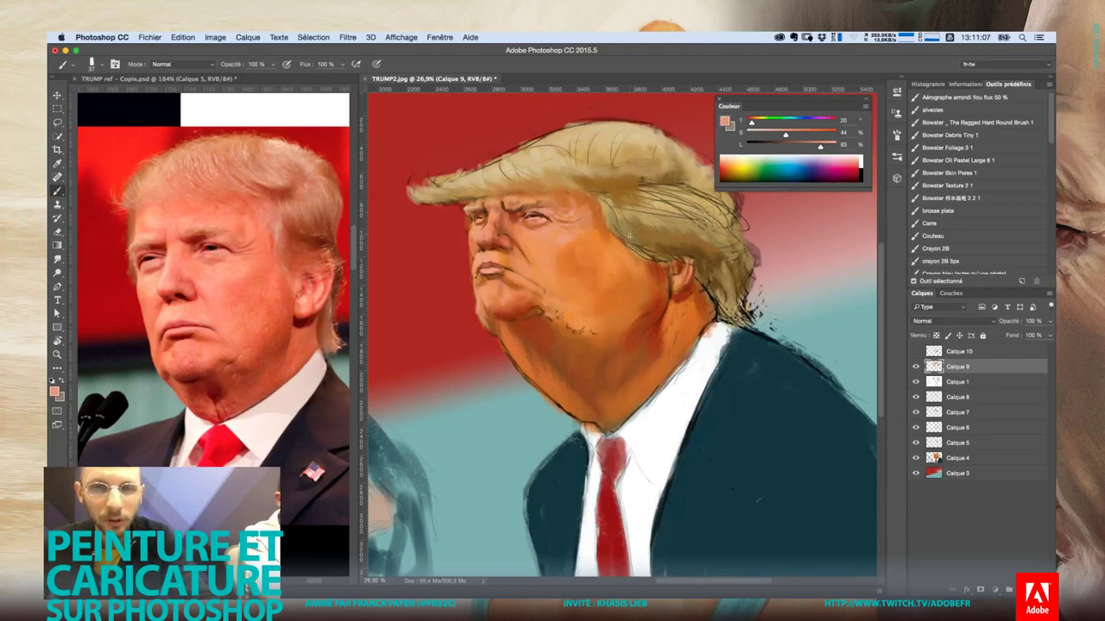
{"action": "left_click", "coordinate": [633, 138], "text": "alt"}
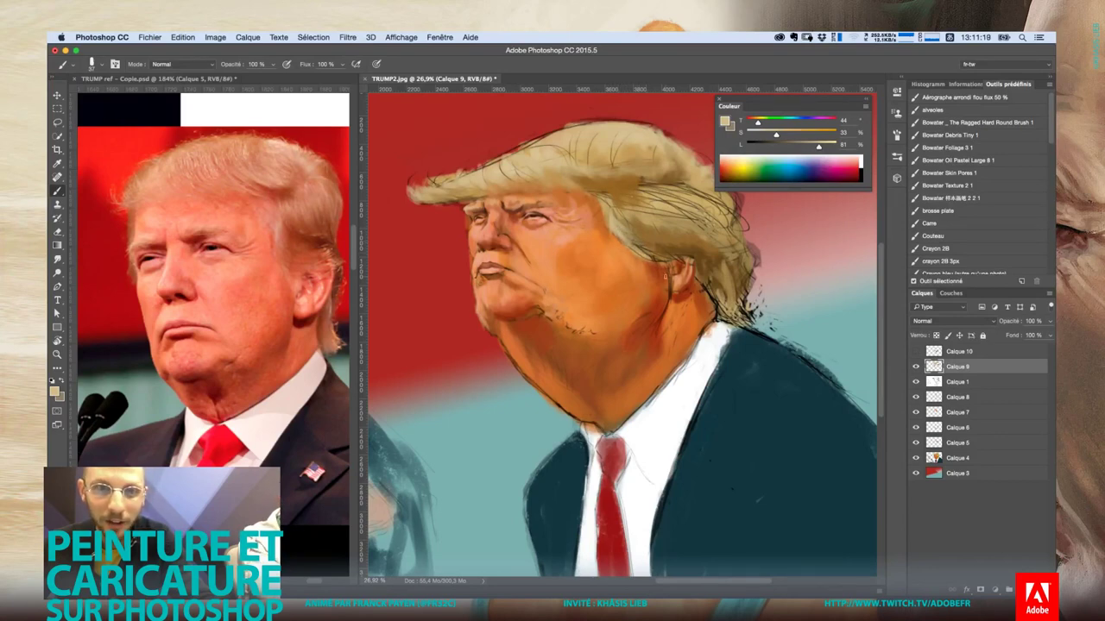
{"action": "left_click", "coordinate": [646, 216], "text": "alt"}
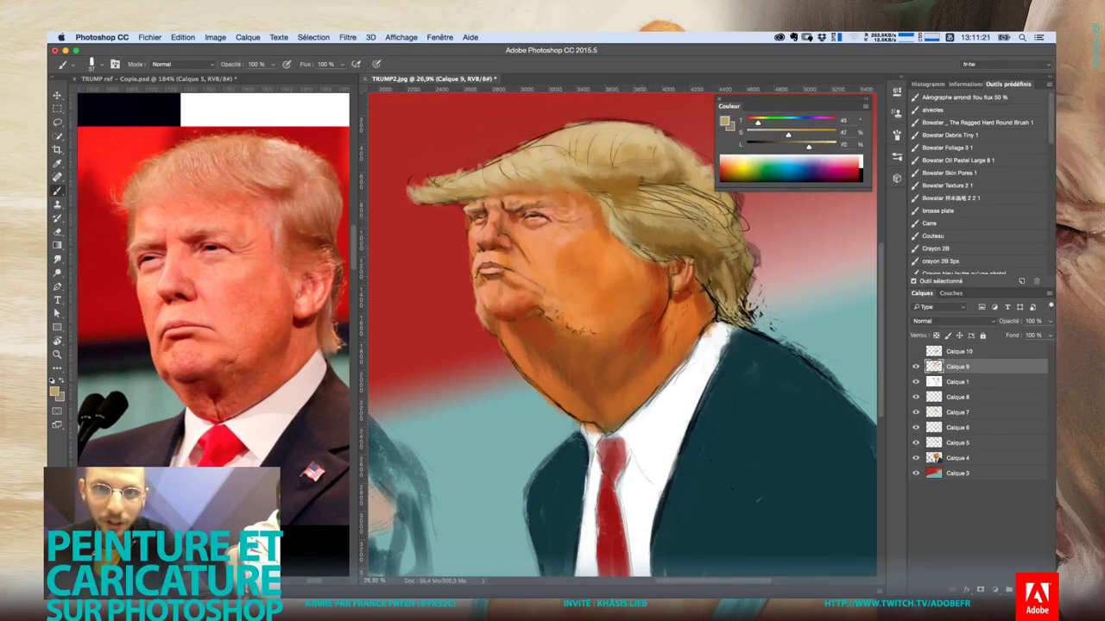
{"action": "right_click", "coordinate": [644, 244]}
{"action": "key", "text": "Escape"}
{"action": "mouse_move", "coordinate": [643, 246]}
{"action": "left_mouse_down"}
{"action": "mouse_move", "coordinate": [636, 233]}
{"action": "mouse_move", "coordinate": [652, 252]}
{"action": "mouse_move", "coordinate": [632, 221]}
{"action": "mouse_move", "coordinate": [658, 249]}
{"action": "left_mouse_up"}
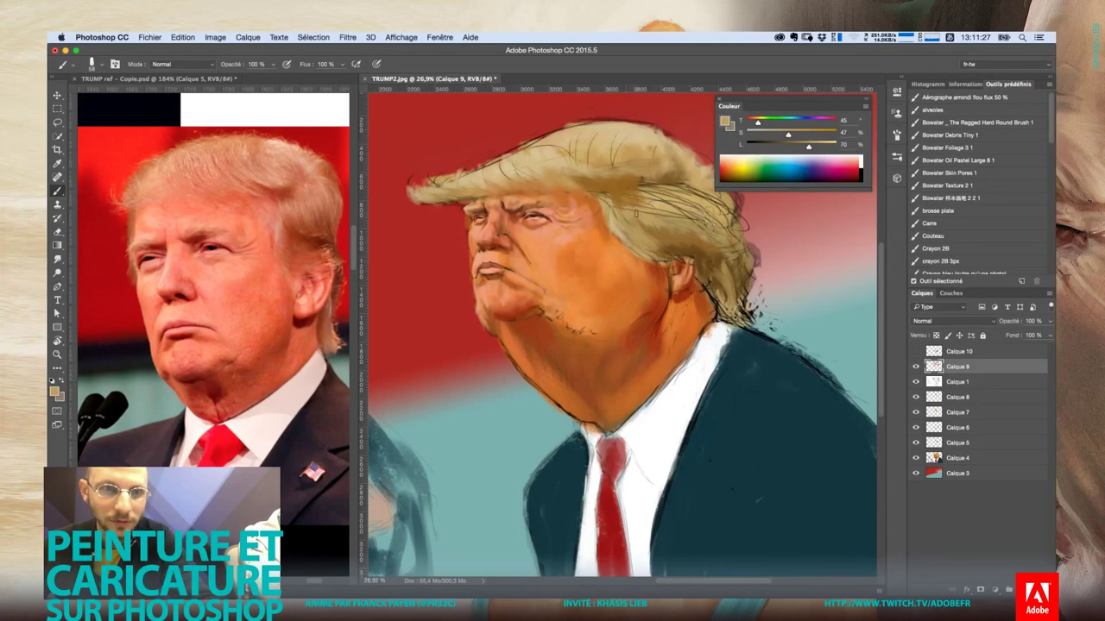
Paint lighter hair-toned strands across the hair, over its dark sketch lines
{"action": "left_click", "coordinate": [672, 242], "text": "alt"}
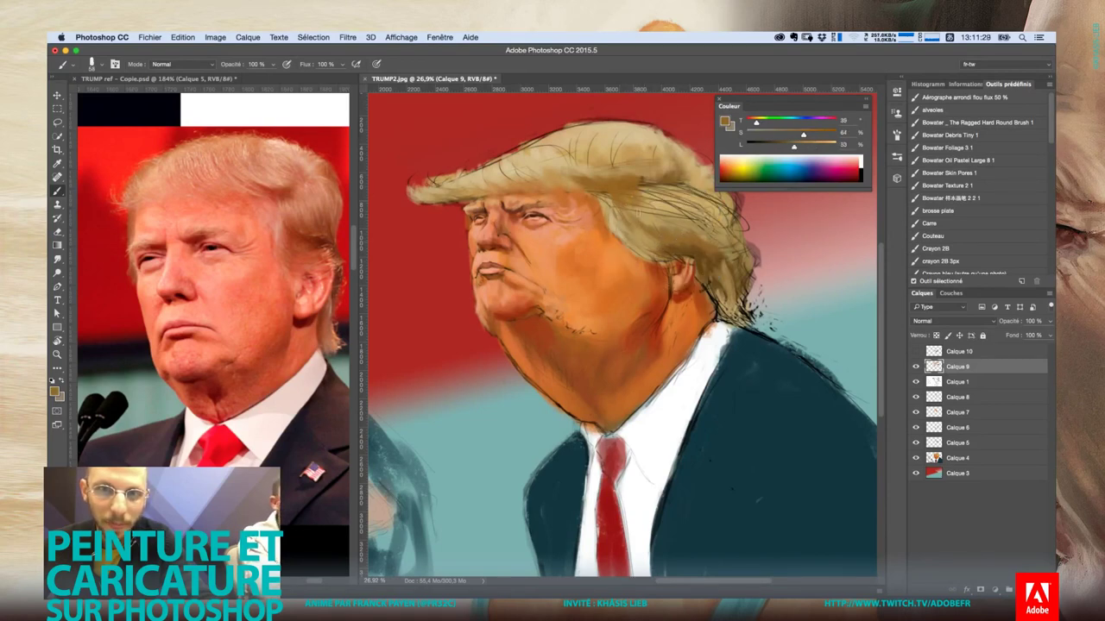
{"action": "left_click", "coordinate": [614, 227], "text": "alt"}
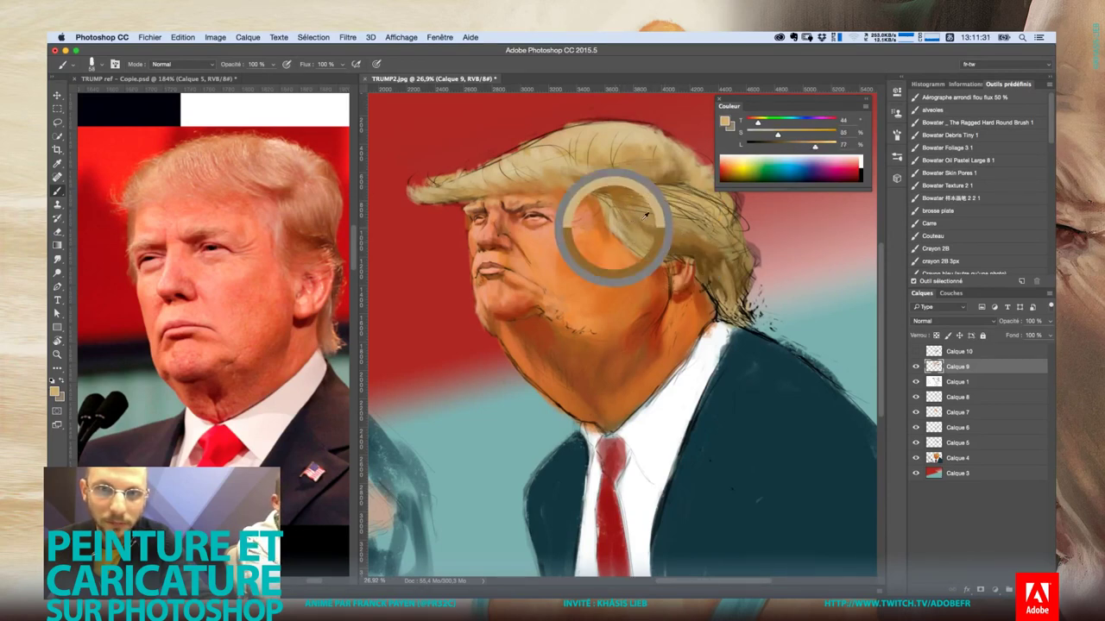
{"action": "left_click_drag", "start_coordinate": [641, 196], "coordinate": [679, 204]}
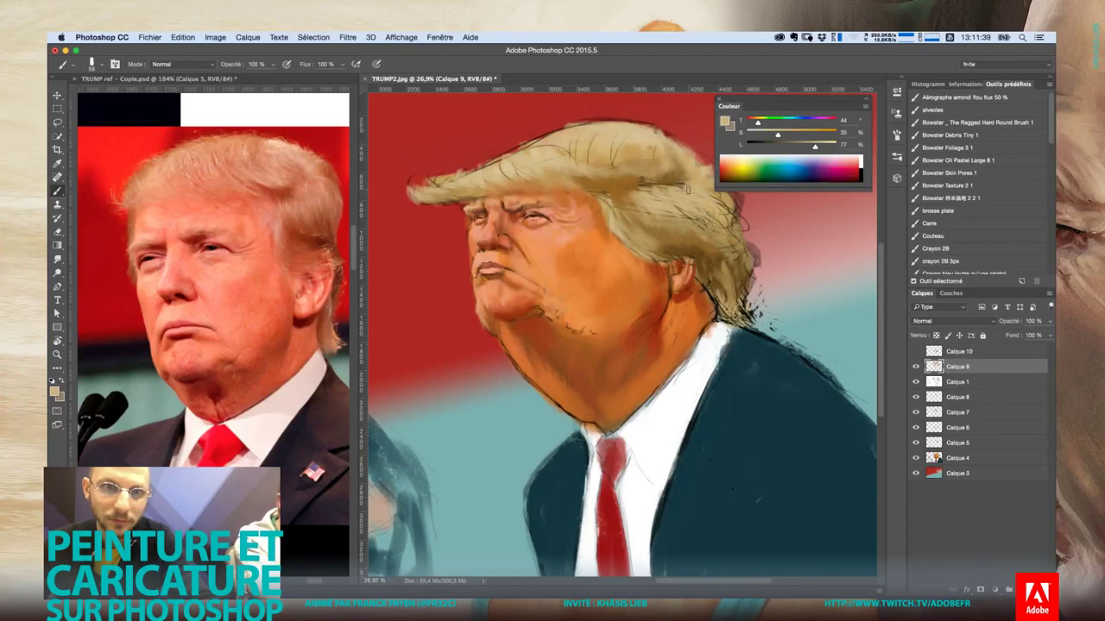
{"action": "left_click_drag", "start_coordinate": [657, 189], "coordinate": [703, 195]}
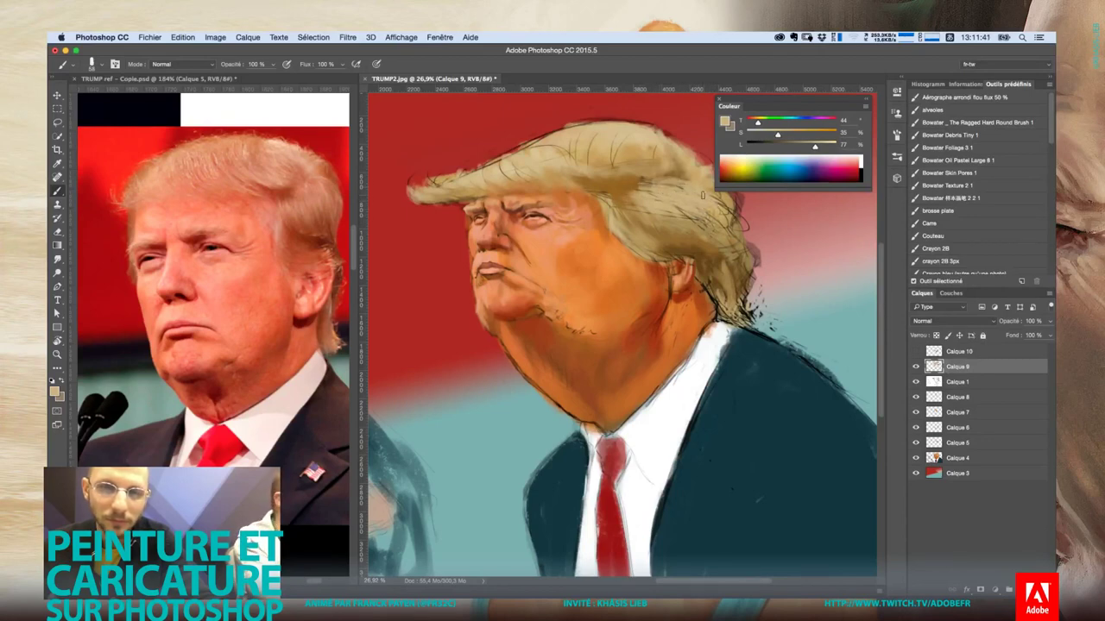
Zoom out to check the hair, then sample a light peach-orange (hue 24, 73%, 76%) from the chin
{"action": "left_click", "coordinate": [694, 240], "text": "alt"}
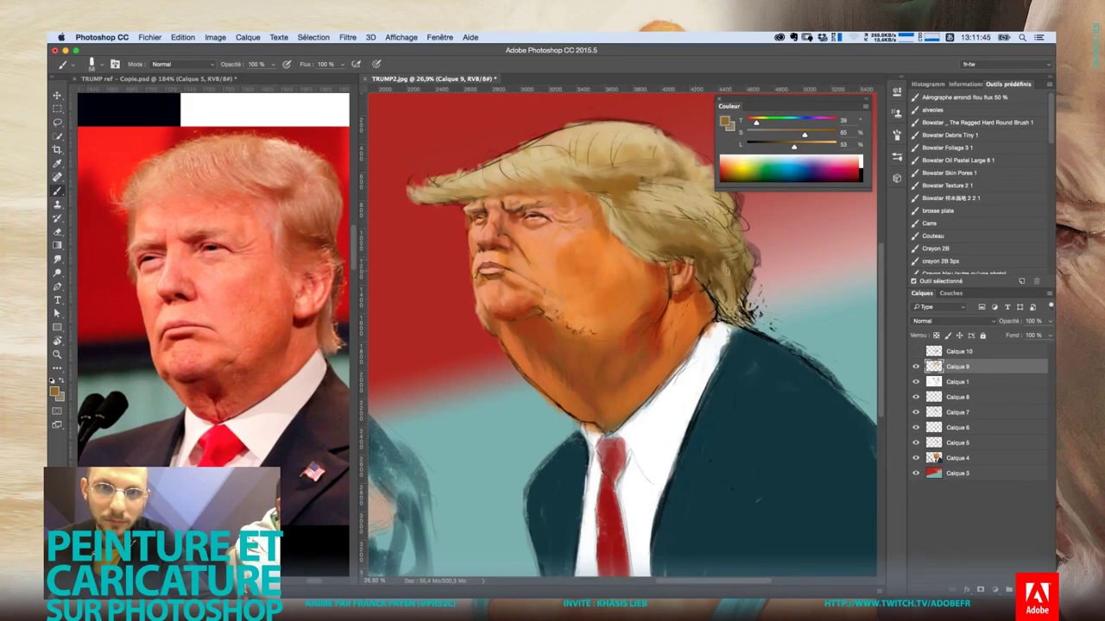
{"action": "scroll", "coordinate": [718, 249], "scroll_direction": "down", "scroll_amount": 1}
{"action": "scroll", "coordinate": [690, 264], "scroll_direction": "down", "scroll_amount": 1}
{"action": "scroll", "coordinate": [656, 281], "scroll_direction": "down", "scroll_amount": 1}
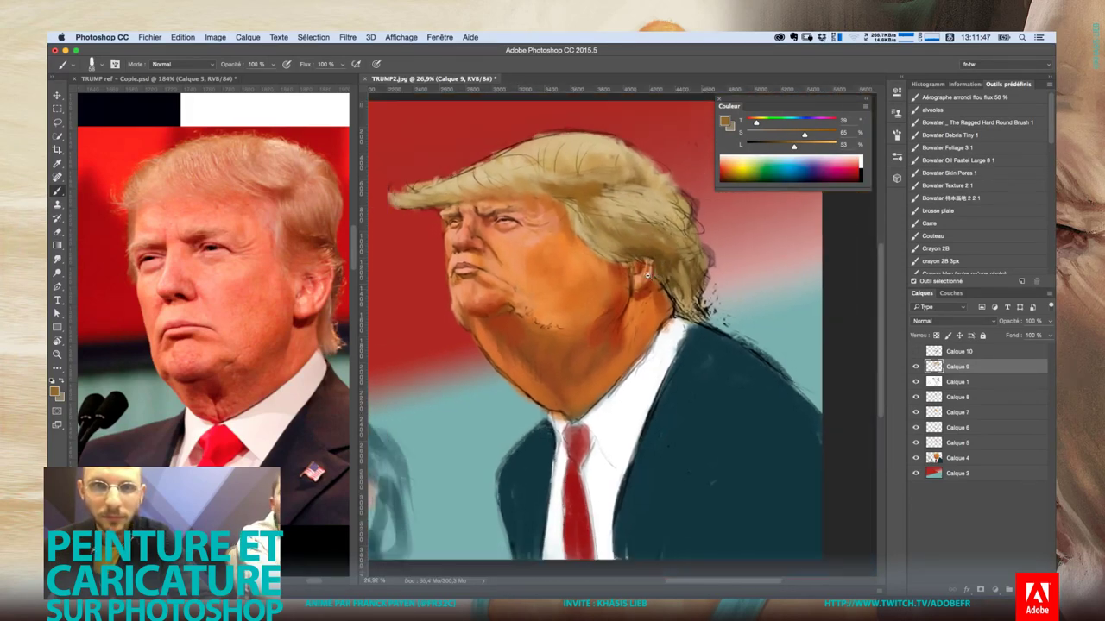
{"action": "scroll", "coordinate": [627, 300], "scroll_direction": "down", "scroll_amount": 1}
{"action": "scroll", "coordinate": [626, 300], "scroll_direction": "down", "scroll_amount": 1}
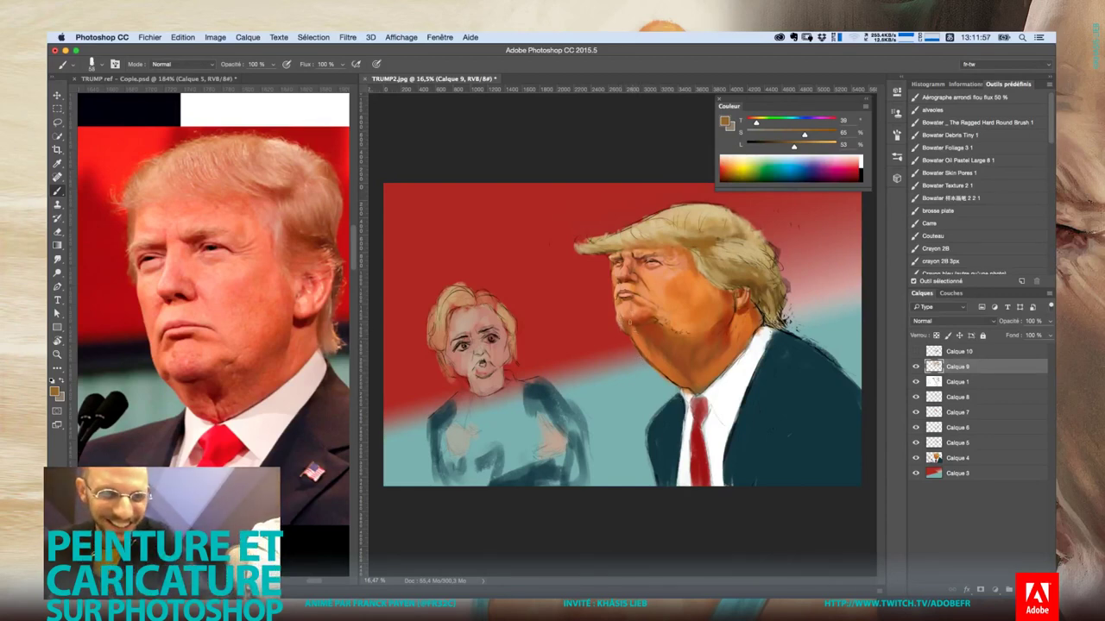
{"action": "scroll", "coordinate": [636, 328], "scroll_direction": "up", "scroll_amount": 3}
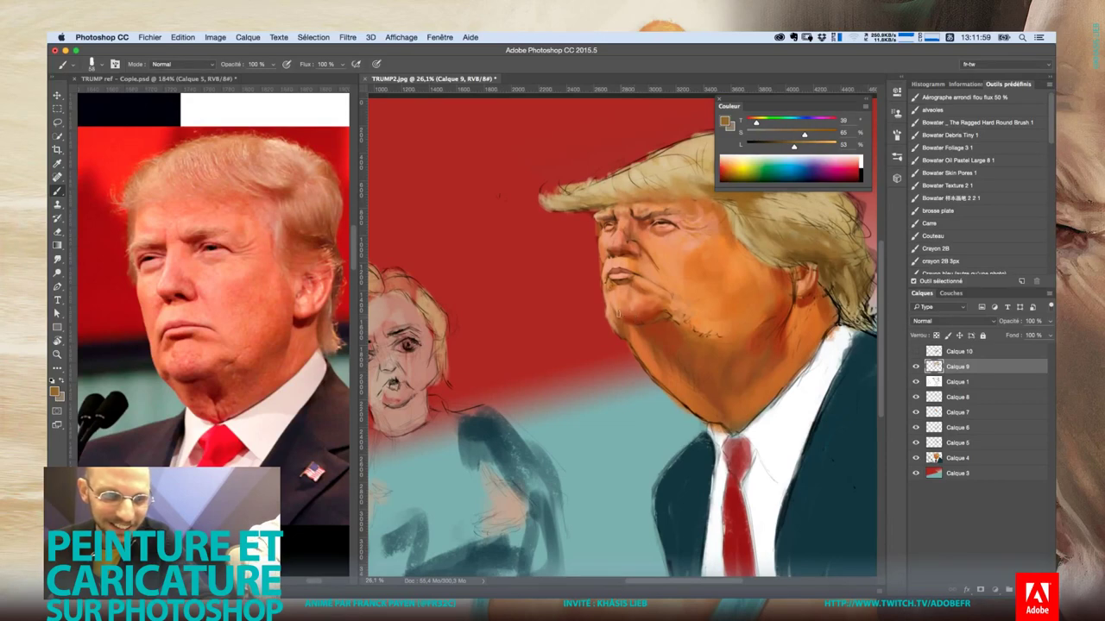
{"action": "left_click", "coordinate": [631, 331], "text": "alt"}
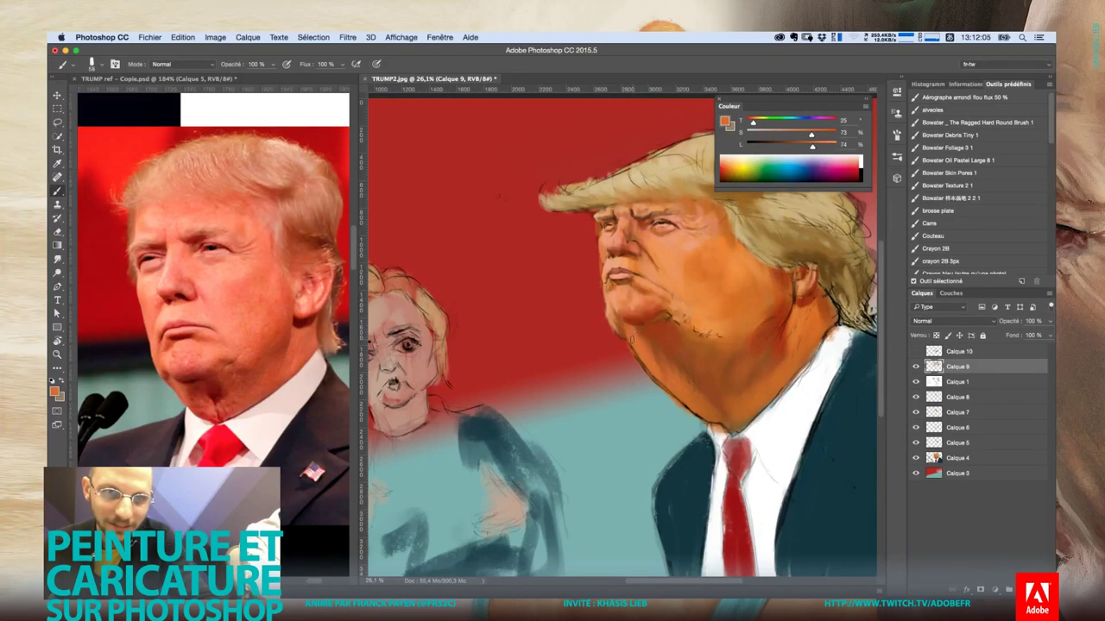
{"action": "left_click", "coordinate": [639, 345], "text": "alt"}
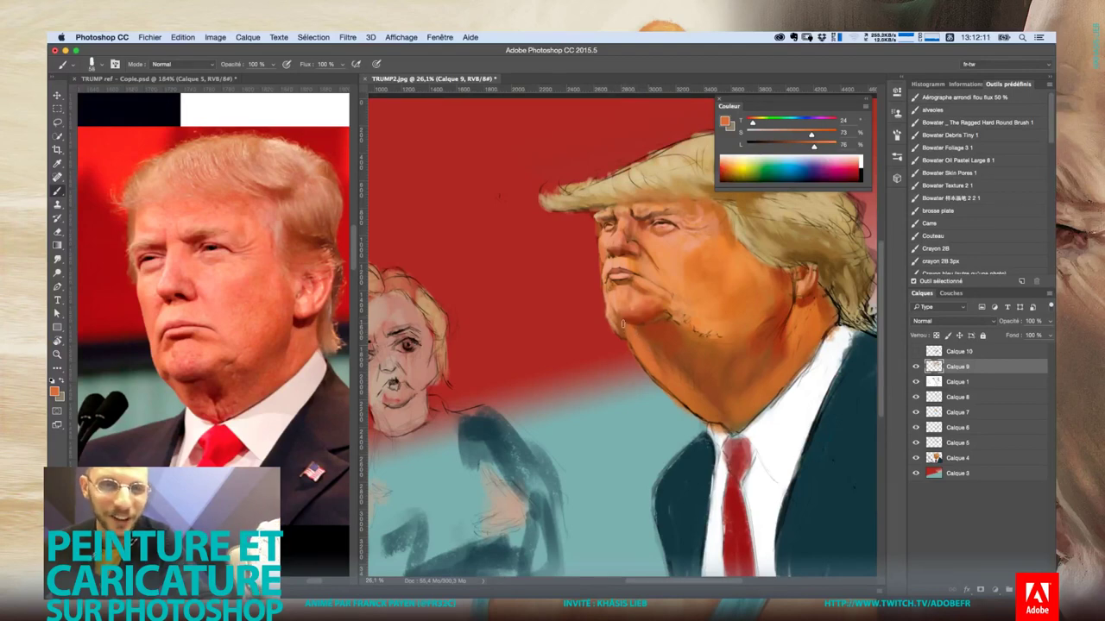
{"action": "right_click", "coordinate": [623, 323]}
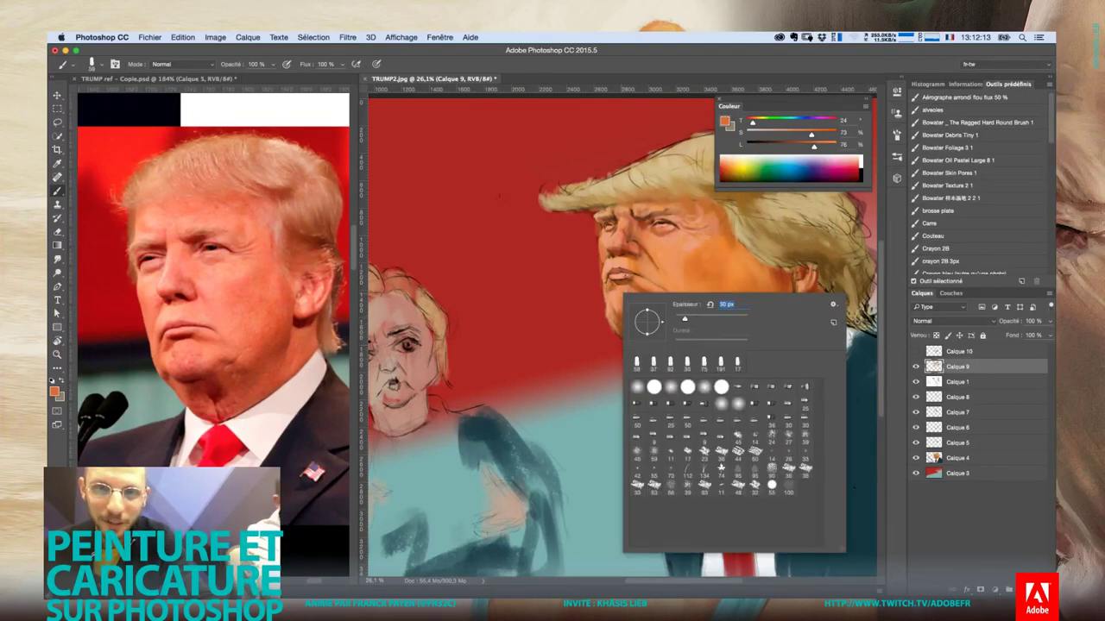
{"action": "left_click", "coordinate": [629, 271], "text": "alt"}
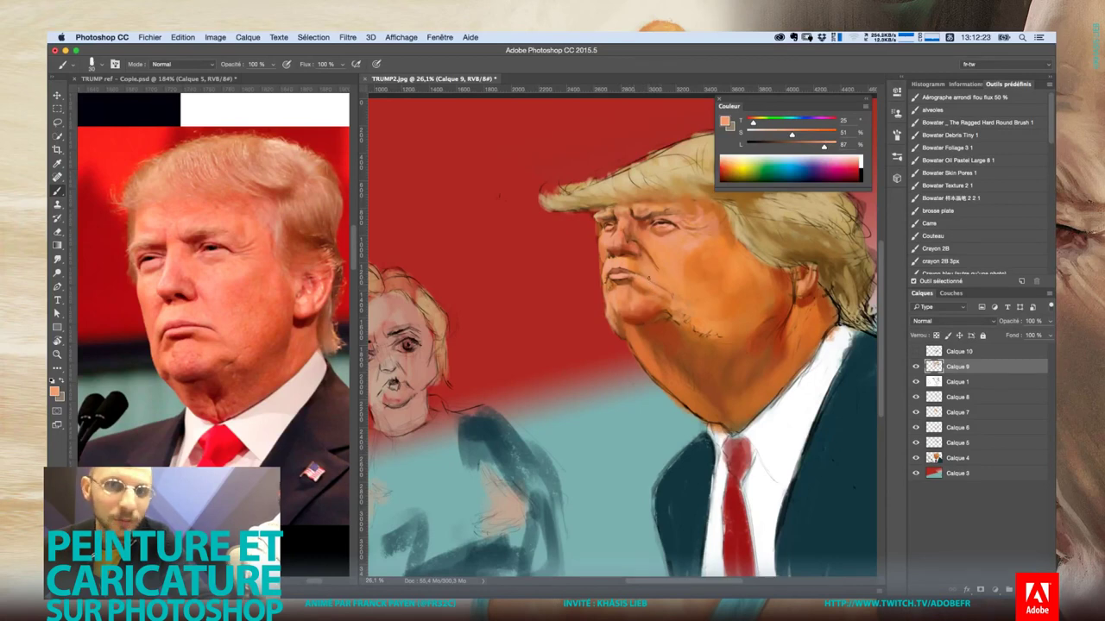
{"action": "scroll", "coordinate": [643, 300], "scroll_direction": "down", "scroll_amount": 3}
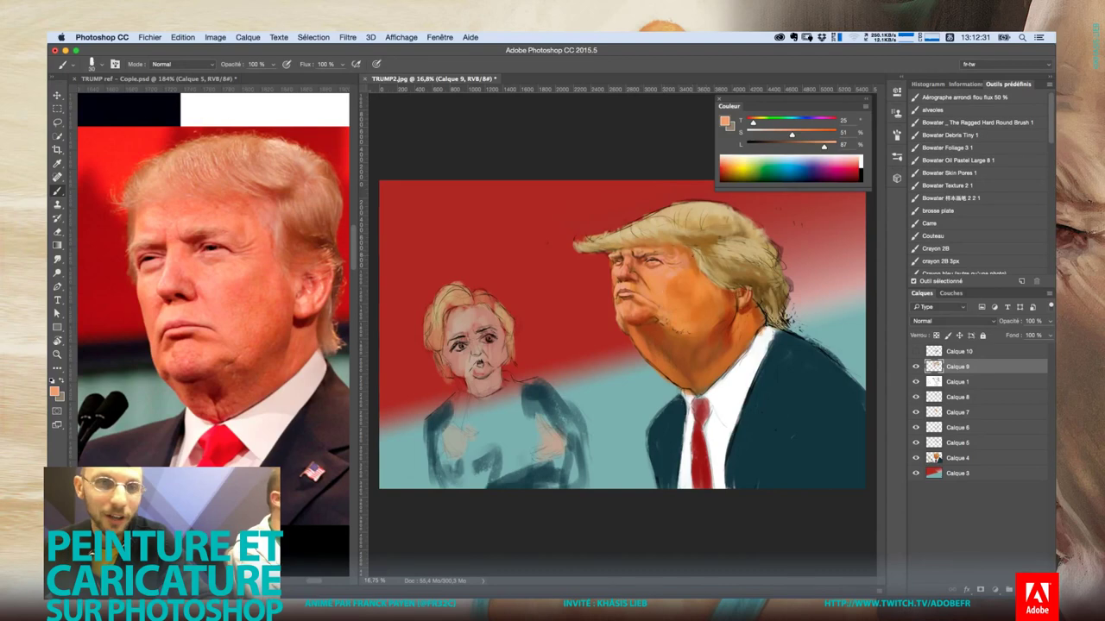
{"action": "scroll", "coordinate": [682, 269], "scroll_direction": "up", "scroll_amount": 1}
{"action": "scroll", "coordinate": [682, 269], "scroll_direction": "up", "scroll_amount": 2}
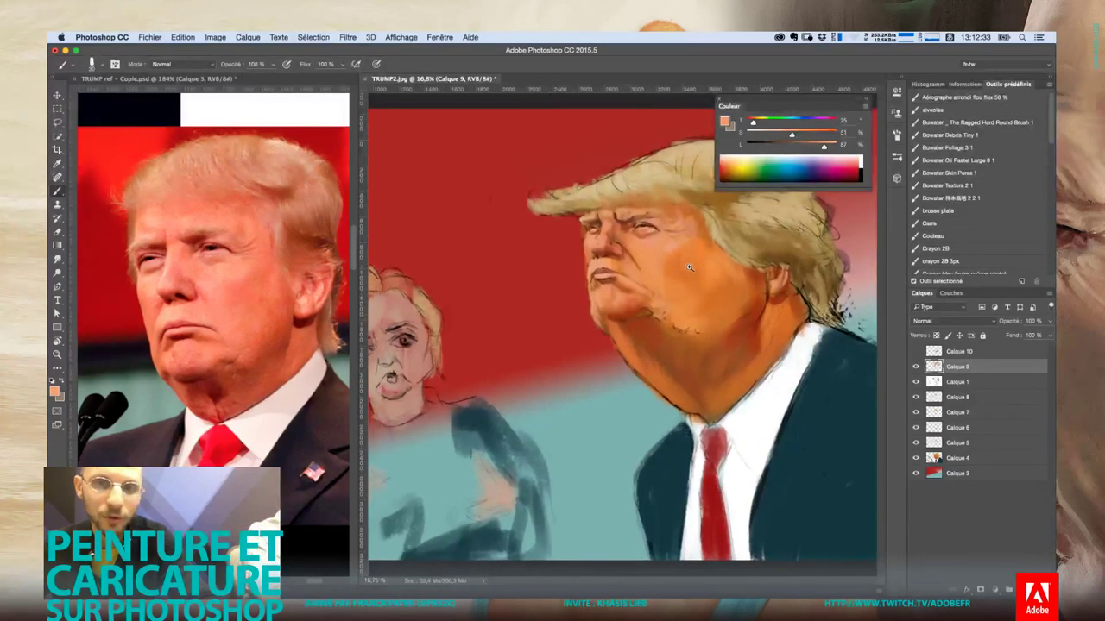
{"action": "scroll", "coordinate": [656, 285], "scroll_direction": "up", "scroll_amount": 1}
{"action": "scroll", "coordinate": [630, 307], "scroll_direction": "down", "scroll_amount": 3}
{"action": "scroll", "coordinate": [631, 307], "scroll_direction": "down", "scroll_amount": 2}
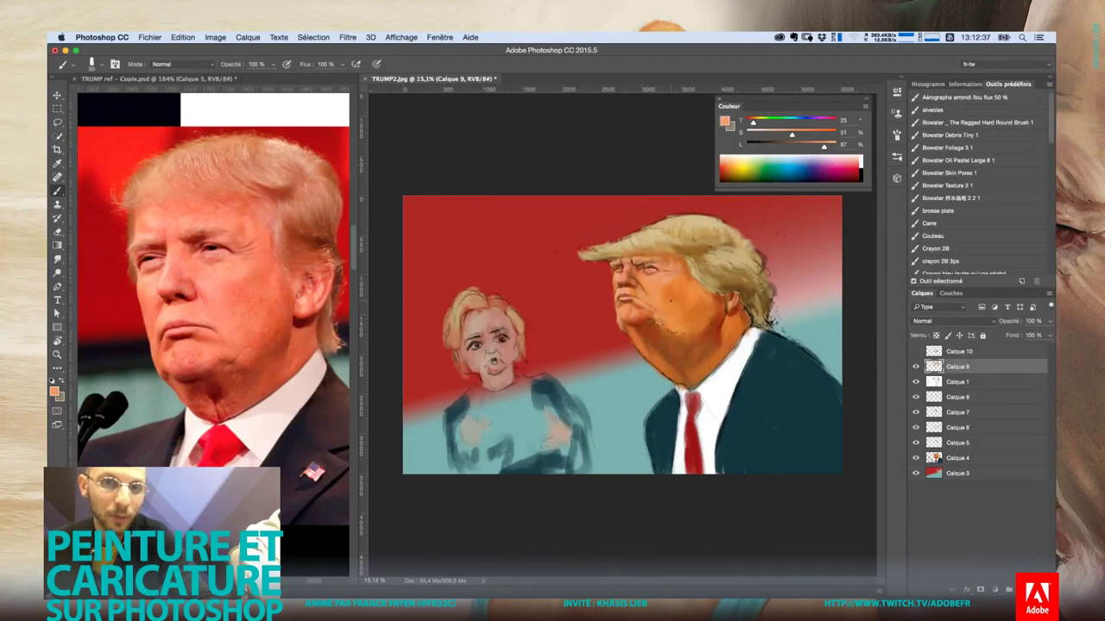
{"action": "scroll", "coordinate": [681, 285], "scroll_direction": "up", "scroll_amount": 2}
{"action": "scroll", "coordinate": [691, 276], "scroll_direction": "up", "scroll_amount": 2}
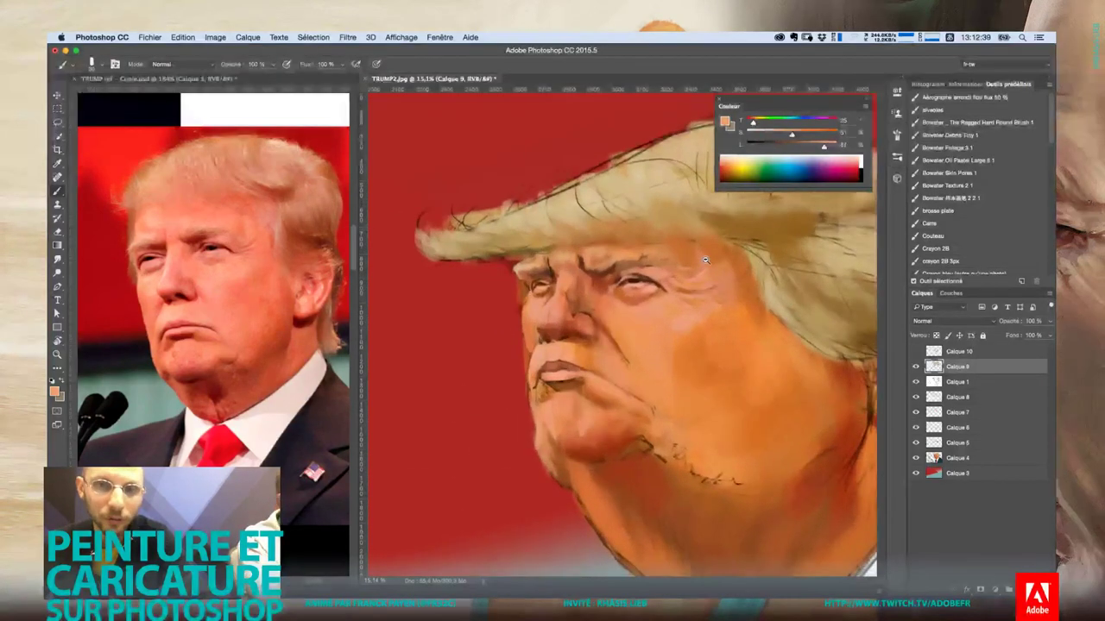
{"action": "scroll", "coordinate": [707, 260], "scroll_direction": "up", "scroll_amount": 2}
{"action": "scroll", "coordinate": [701, 272], "scroll_direction": "up", "scroll_amount": 1}
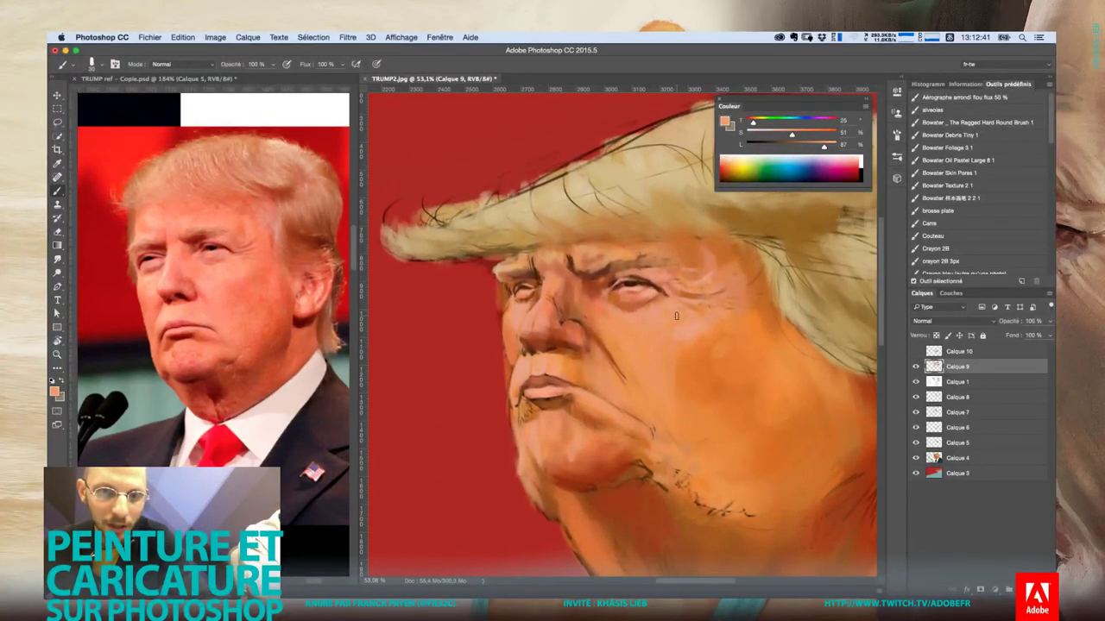
{"action": "scroll", "coordinate": [690, 314], "scroll_direction": "down", "scroll_amount": 3}
{"action": "scroll", "coordinate": [690, 314], "scroll_direction": "down", "scroll_amount": 2}
{"action": "scroll", "coordinate": [691, 315], "scroll_direction": "down", "scroll_amount": 1}
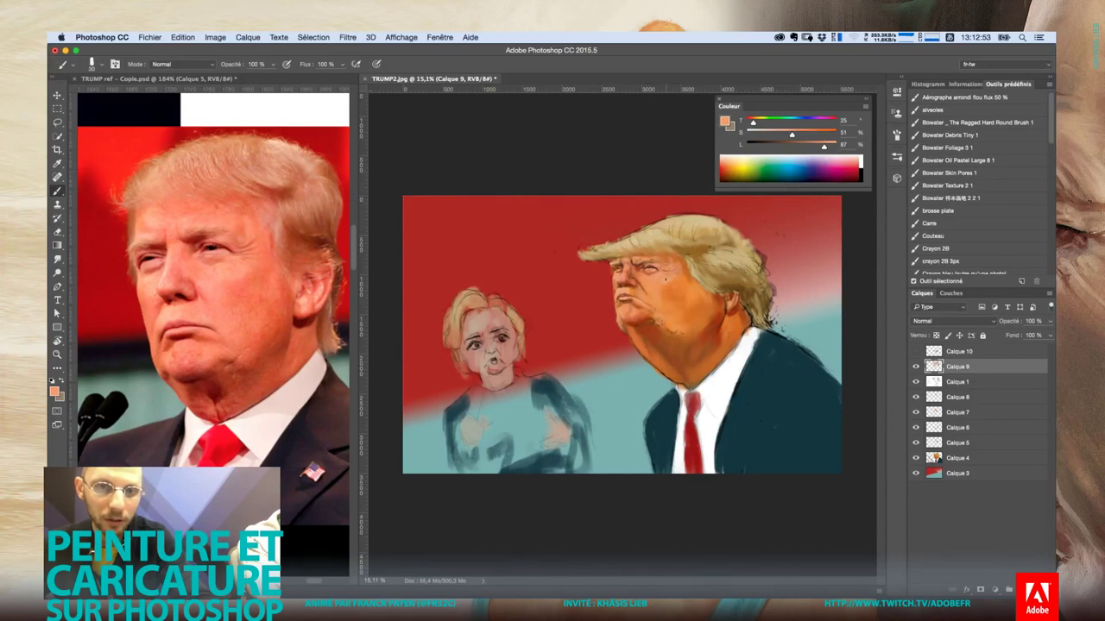
{"action": "scroll", "coordinate": [664, 279], "scroll_direction": "up", "scroll_amount": 5}
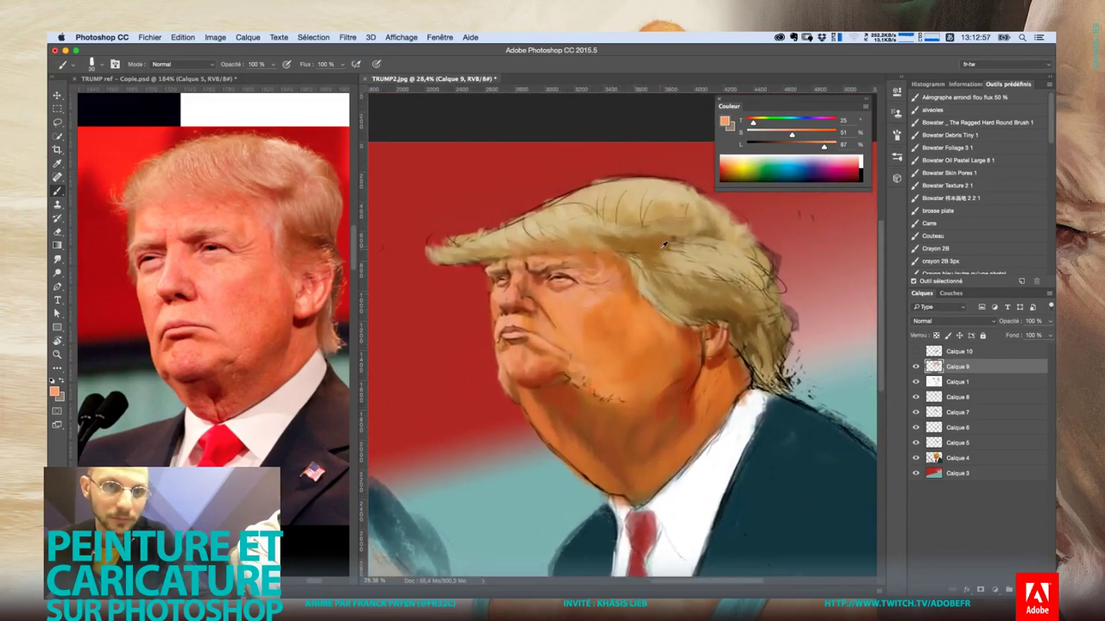
Paint lighter tan strokes into the hair with the textured brush
{"action": "left_click", "coordinate": [607, 217], "text": "alt"}
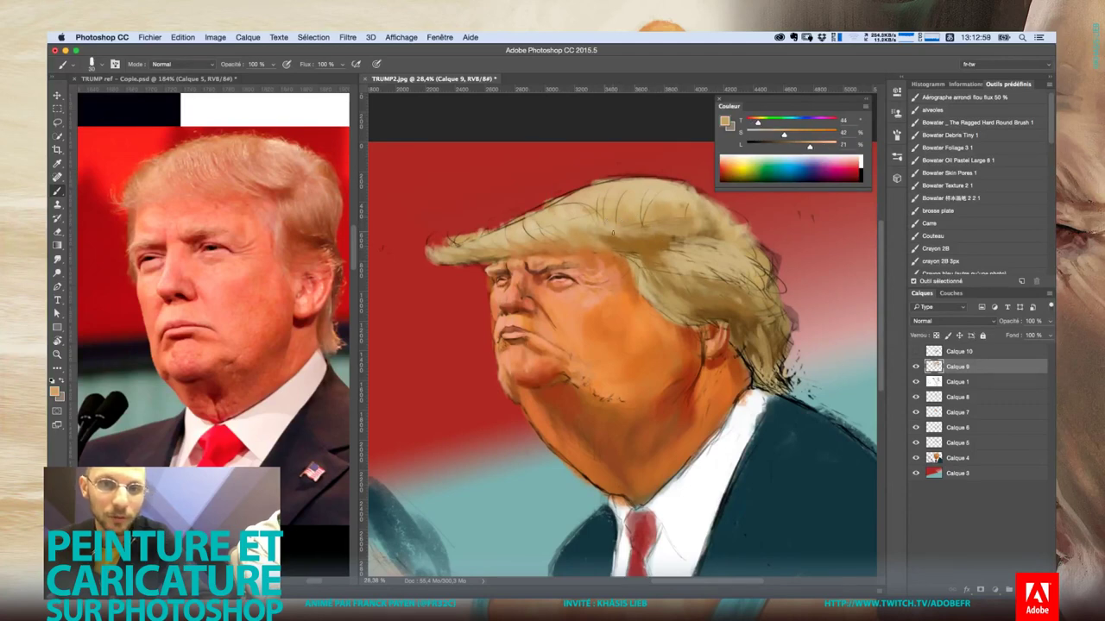
{"action": "right_click", "coordinate": [609, 227]}
{"action": "key", "text": "Escape"}
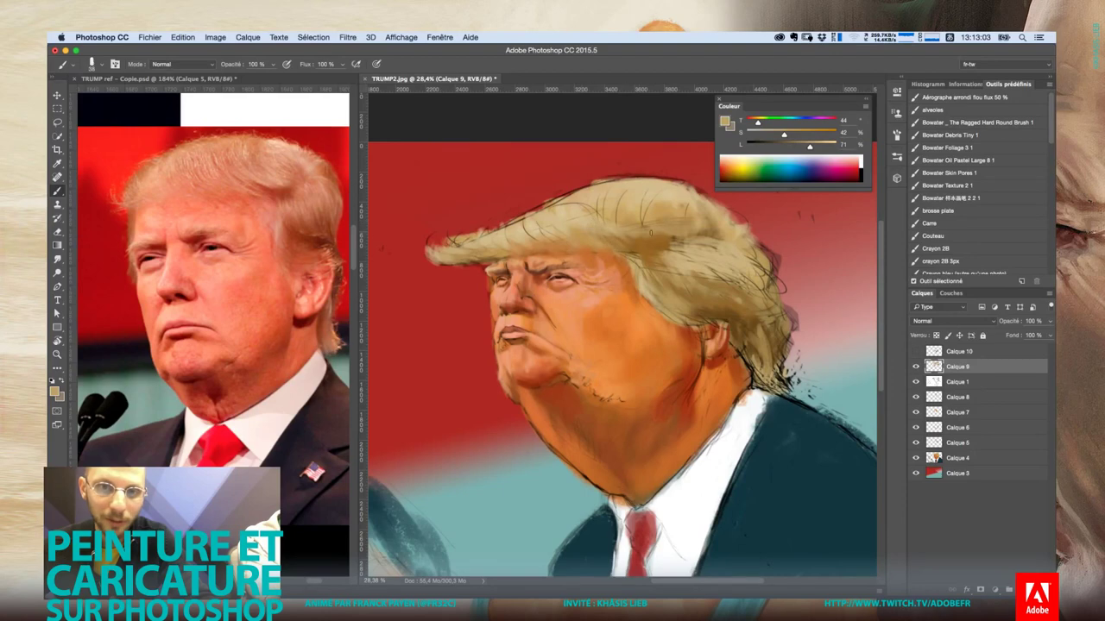
{"action": "left_click_drag", "start_coordinate": [591, 224], "coordinate": [646, 231]}
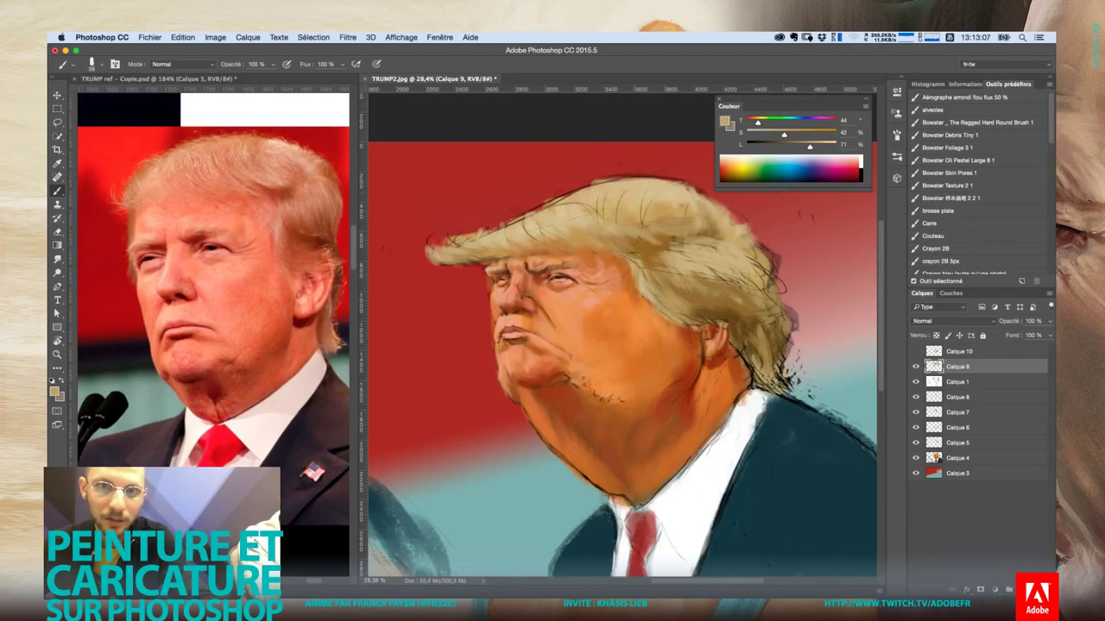
Sample several hair tones, ending on a rich golden tan (hue 36, 68%, 55%)
{"action": "left_click", "coordinate": [612, 195], "text": "alt"}
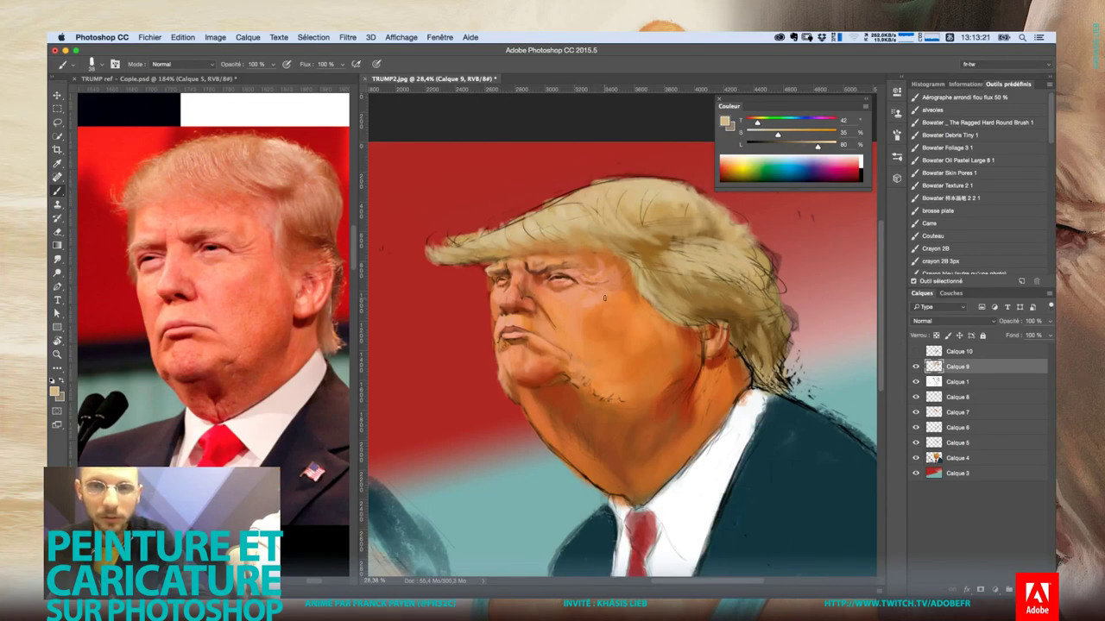
{"action": "left_click", "coordinate": [643, 190], "text": "alt"}
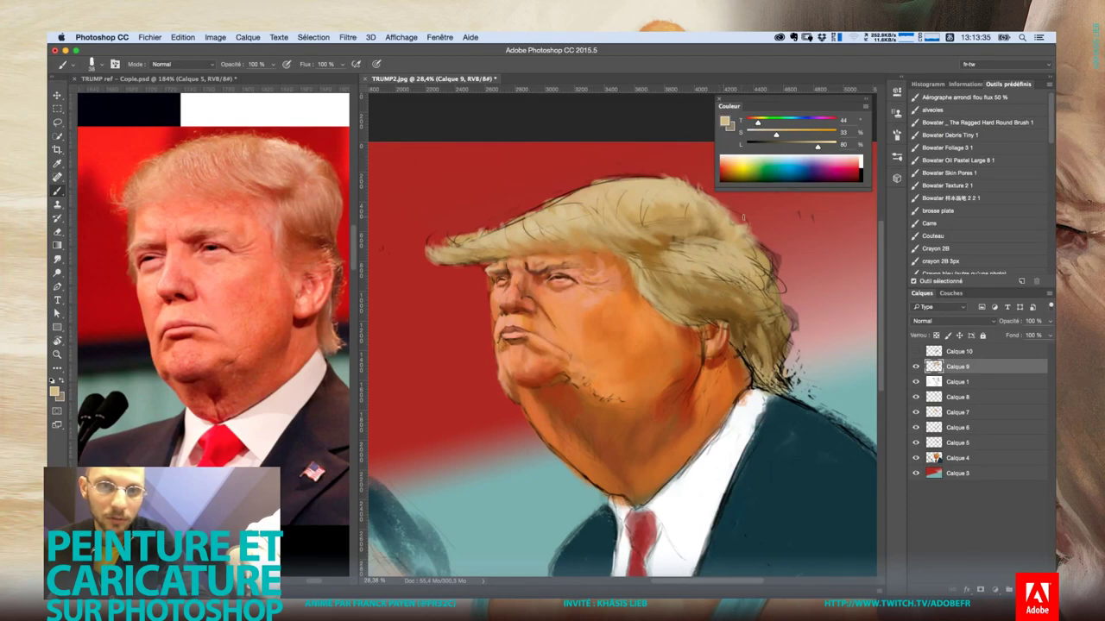
{"action": "left_click", "coordinate": [667, 211], "text": "alt"}
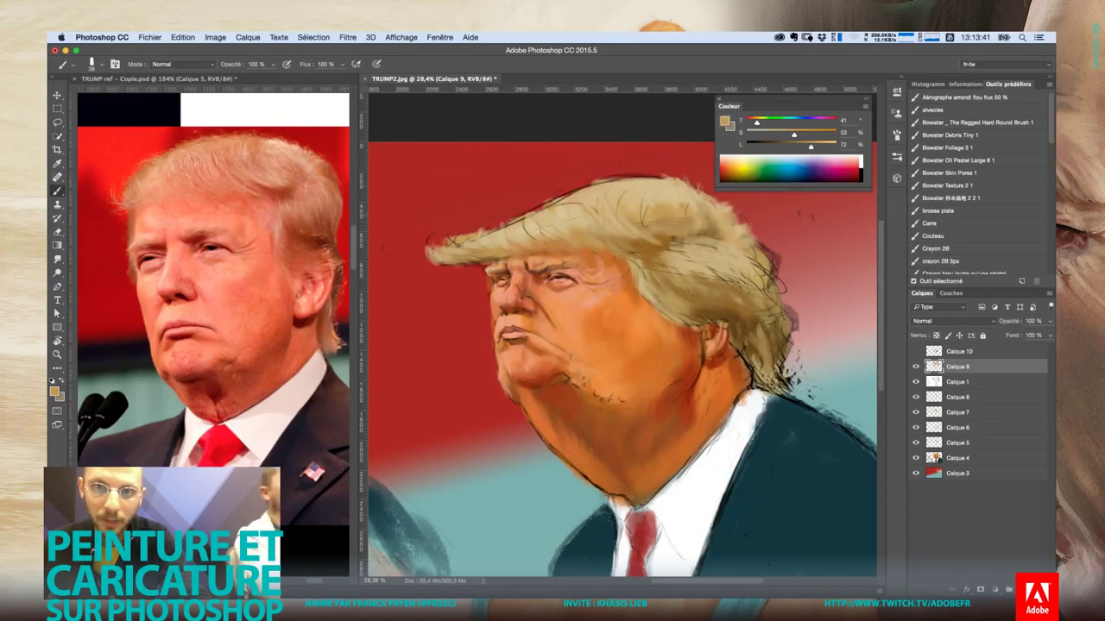
{"action": "left_click", "coordinate": [662, 228], "text": "alt"}
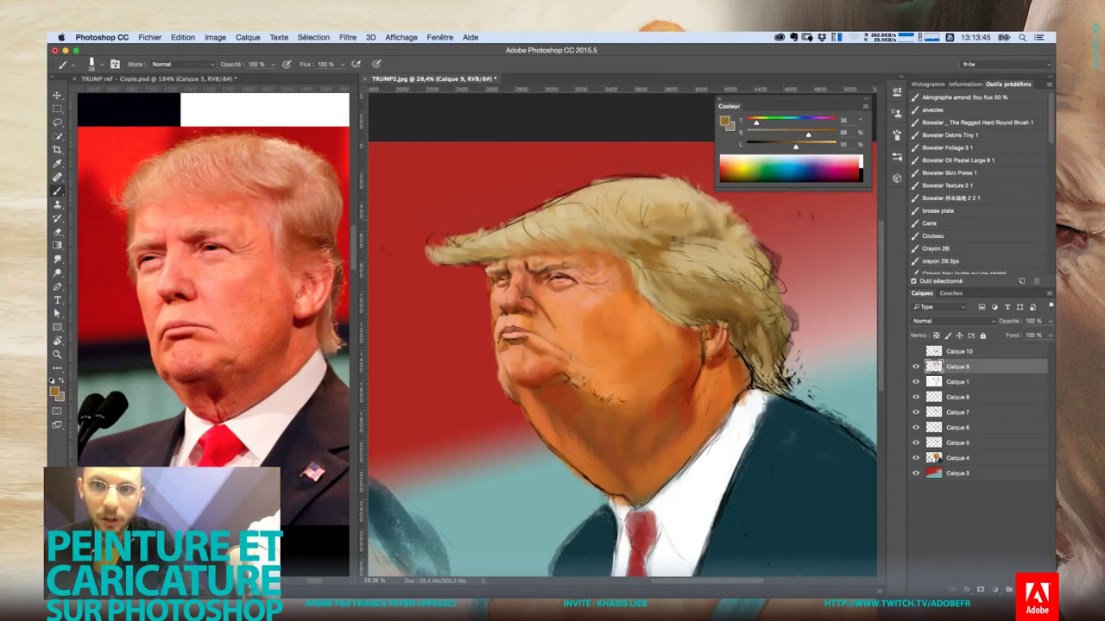
Sample light and dark hair tones and paint a light strand on the hair's right side
{"action": "right_click", "coordinate": [725, 221]}
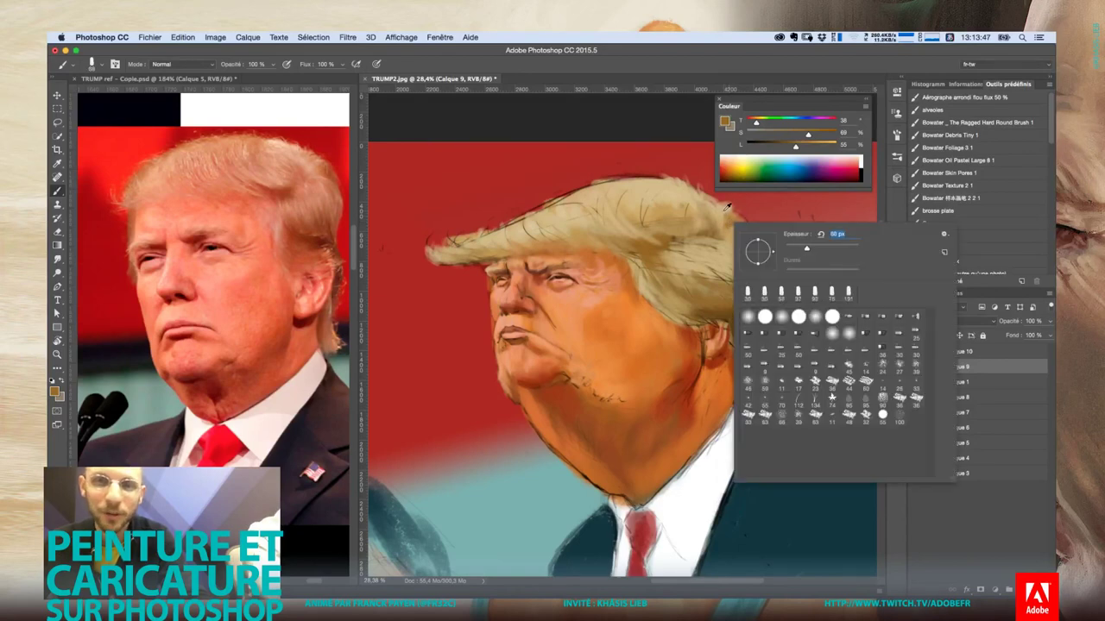
{"action": "left_click", "coordinate": [725, 211], "text": "alt"}
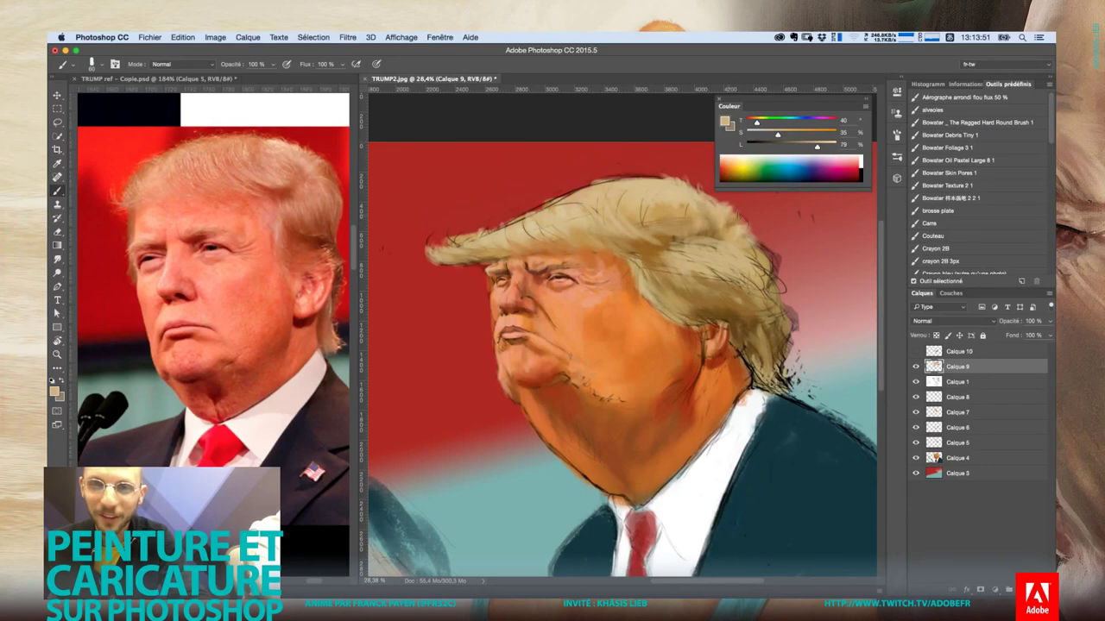
{"action": "left_click", "coordinate": [739, 224], "text": "alt"}
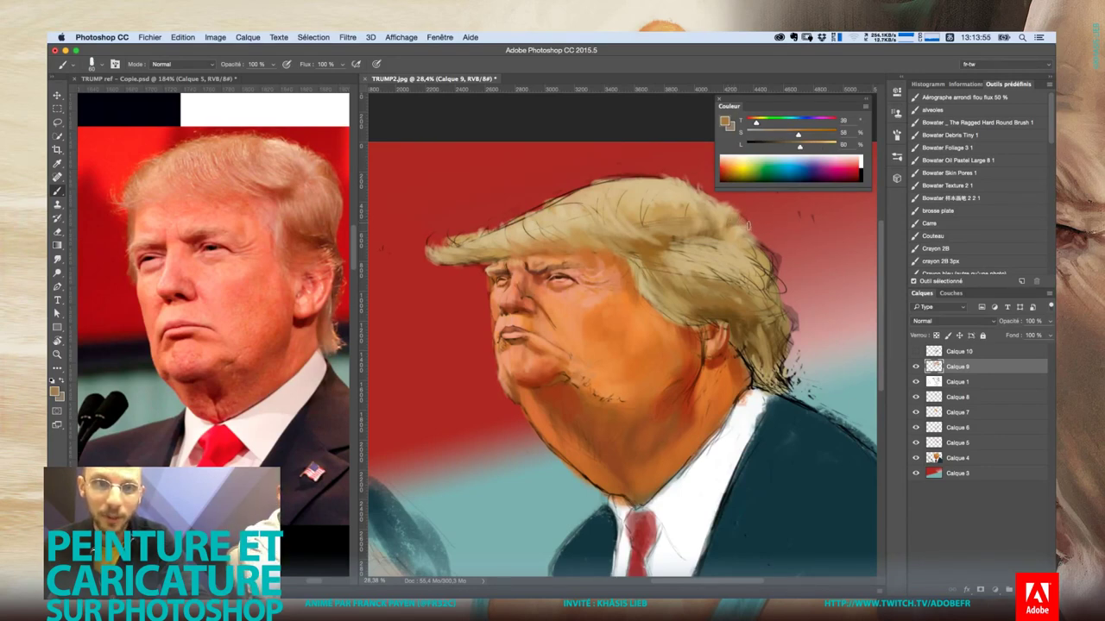
{"action": "left_click", "coordinate": [739, 228], "text": "alt"}
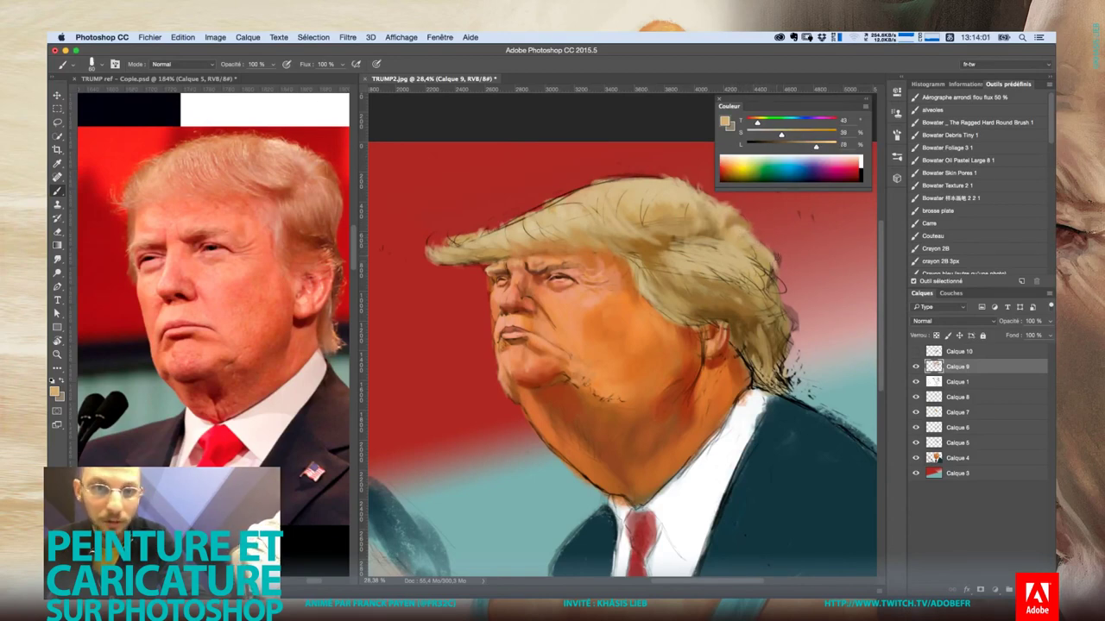
{"action": "left_click_drag", "start_coordinate": [776, 259], "coordinate": [768, 263]}
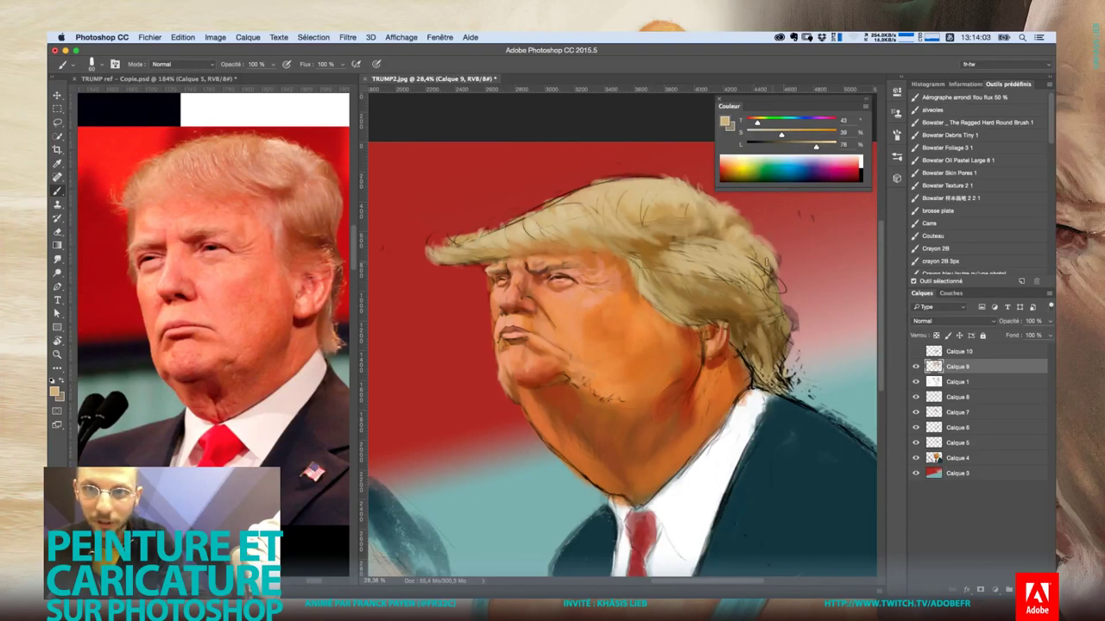
Paint a thin light strand down the hair's right edge
{"action": "left_click", "coordinate": [739, 248], "text": "alt"}
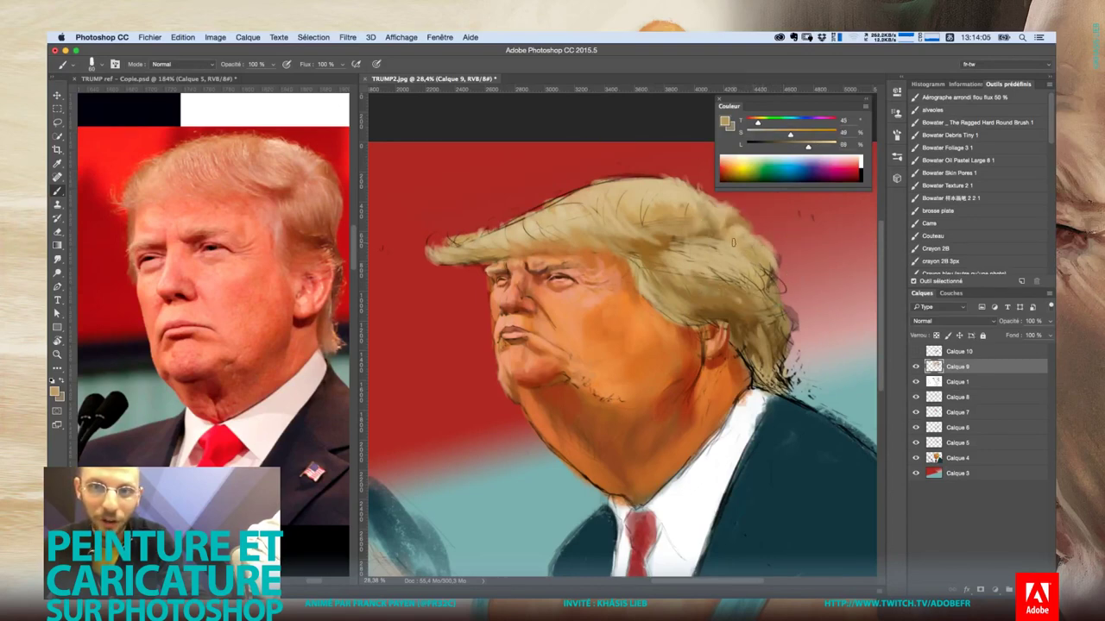
{"action": "left_click", "coordinate": [778, 257], "text": "alt"}
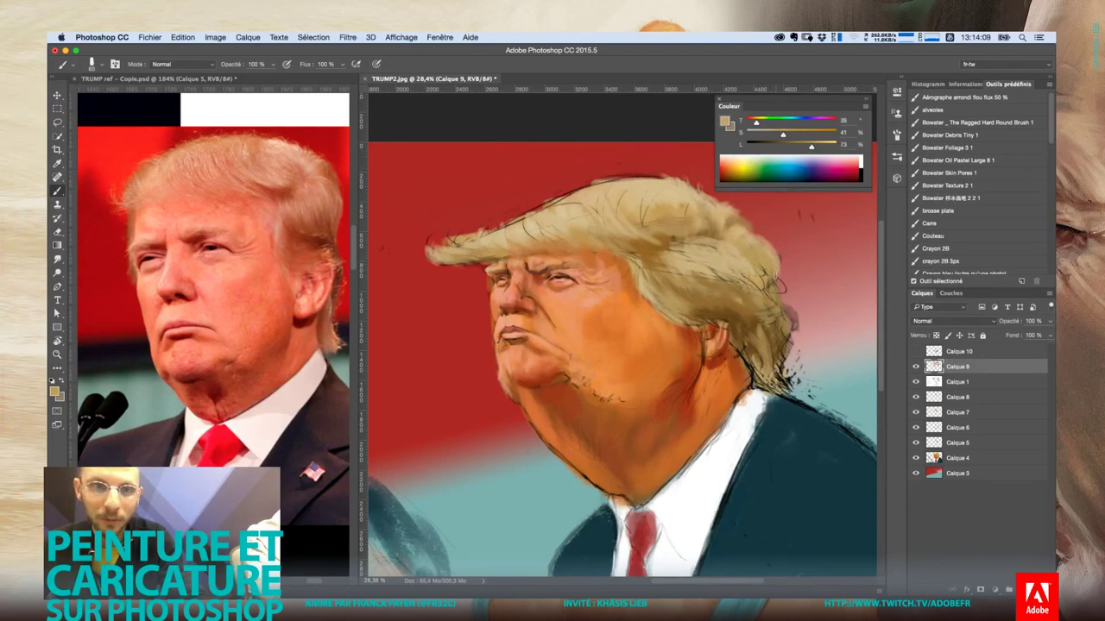
{"action": "left_click_drag", "start_coordinate": [777, 269], "coordinate": [779, 298]}
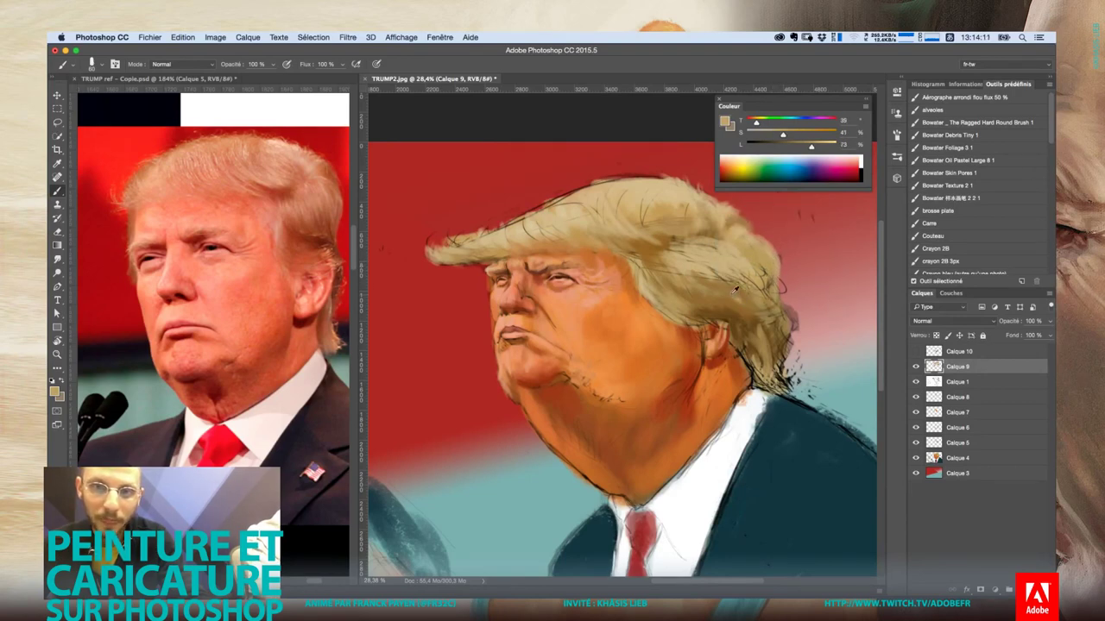
Sample mid, light and dark hair tones, ending on golden hue 41, then zoom out to the full canvas
{"action": "left_click", "coordinate": [760, 271], "text": "alt"}
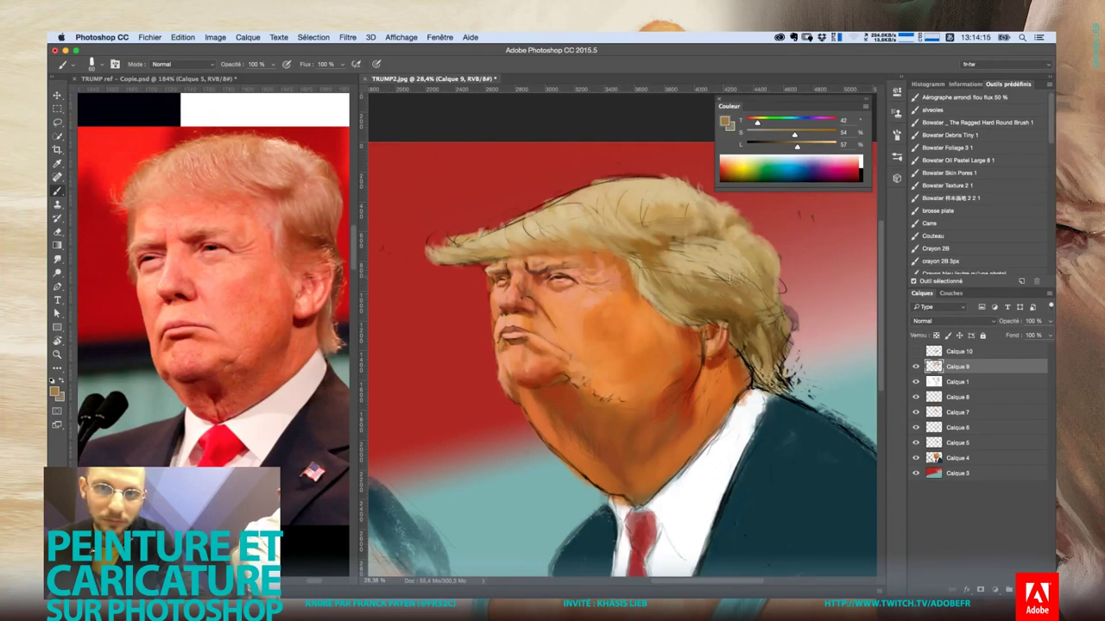
{"action": "left_click", "coordinate": [691, 265], "text": "alt"}
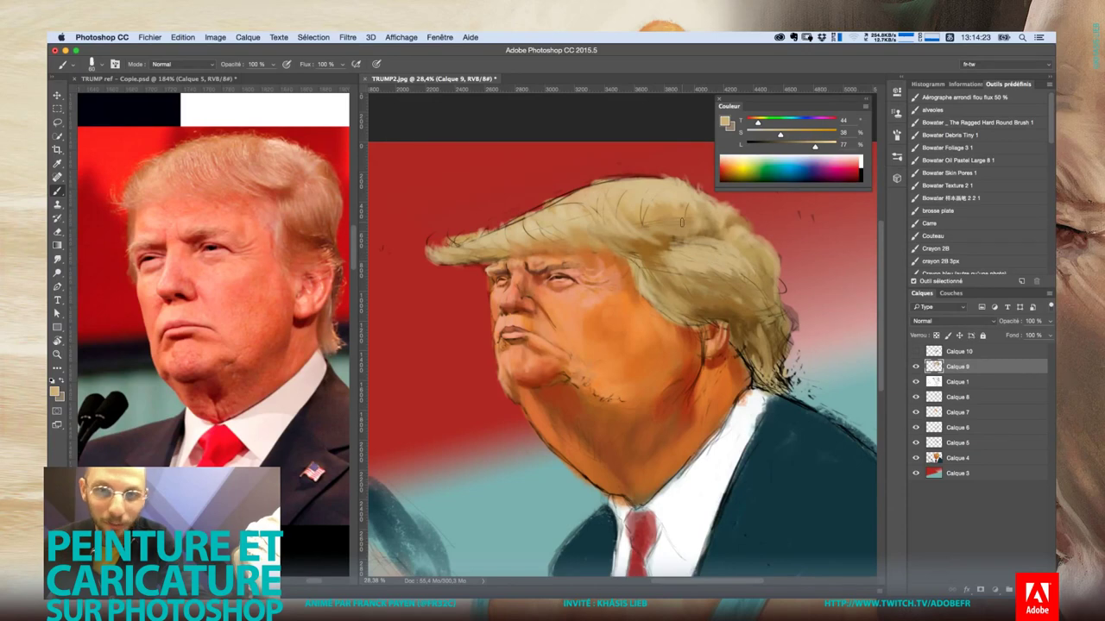
{"action": "left_click", "coordinate": [674, 239], "text": "alt"}
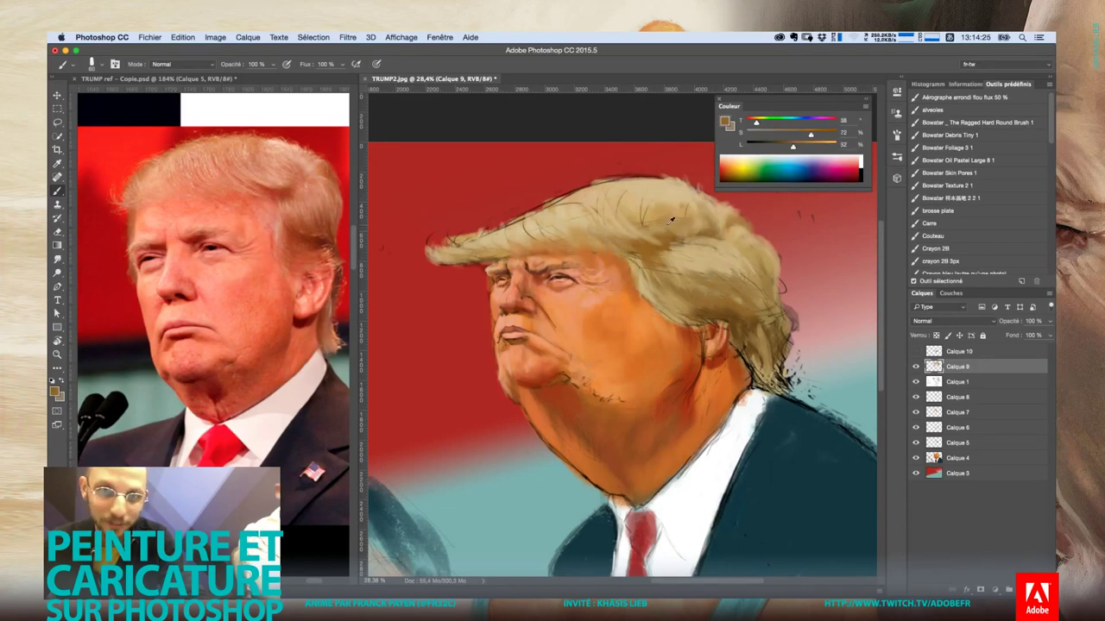
{"action": "left_click", "coordinate": [667, 225], "text": "alt"}
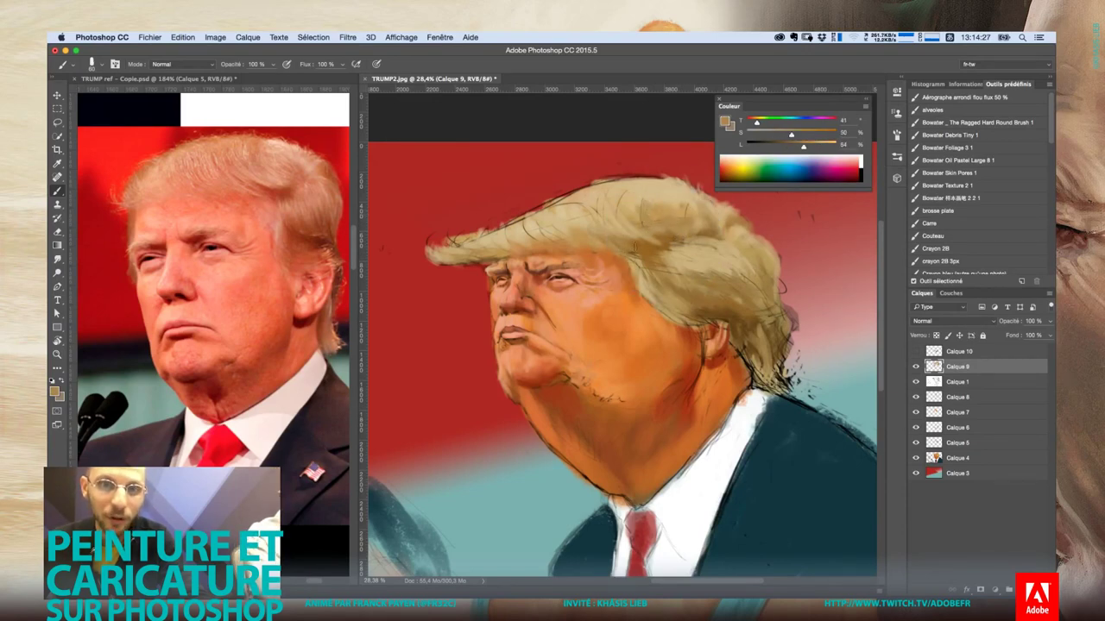
{"action": "scroll", "coordinate": [623, 293], "scroll_direction": "down", "scroll_amount": 3}
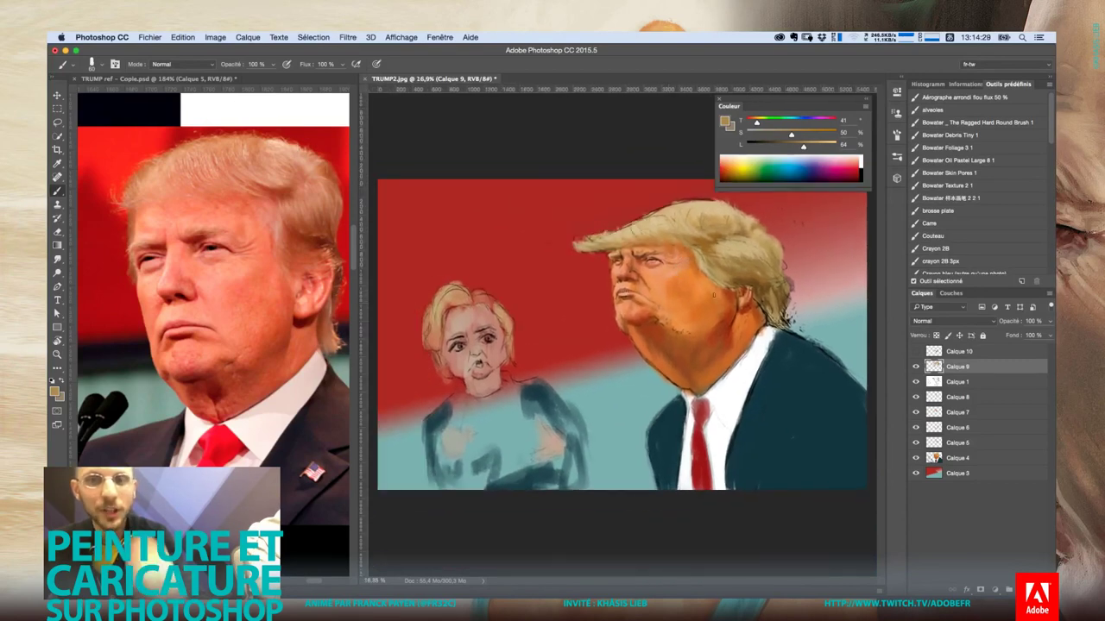
{"action": "left_click", "coordinate": [915, 381], "text": "alt"}
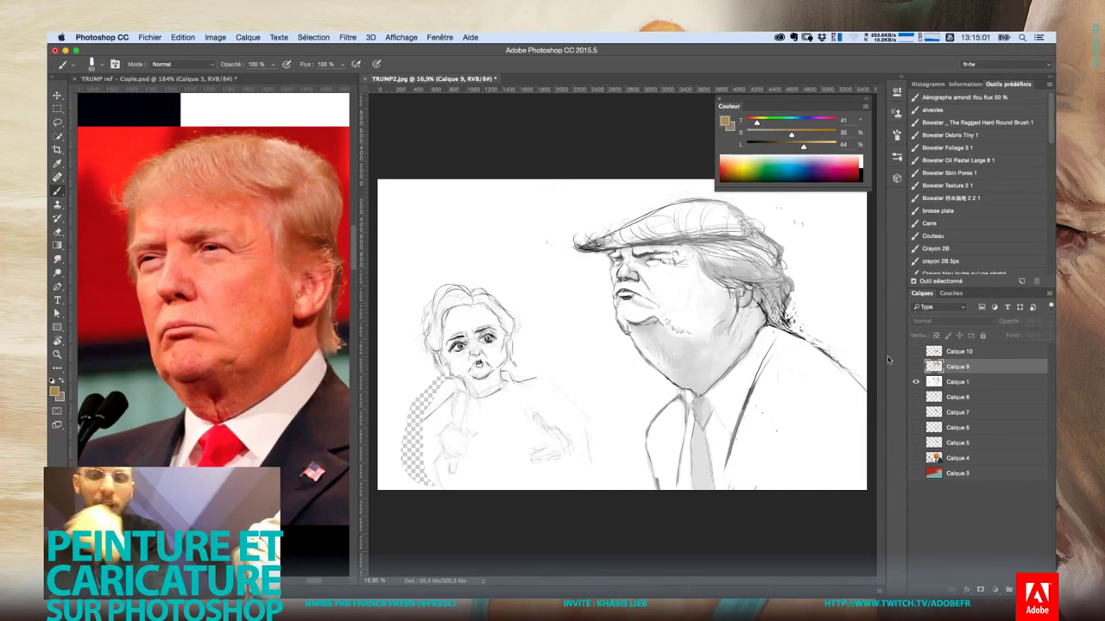
{"action": "left_click", "coordinate": [917, 384]}
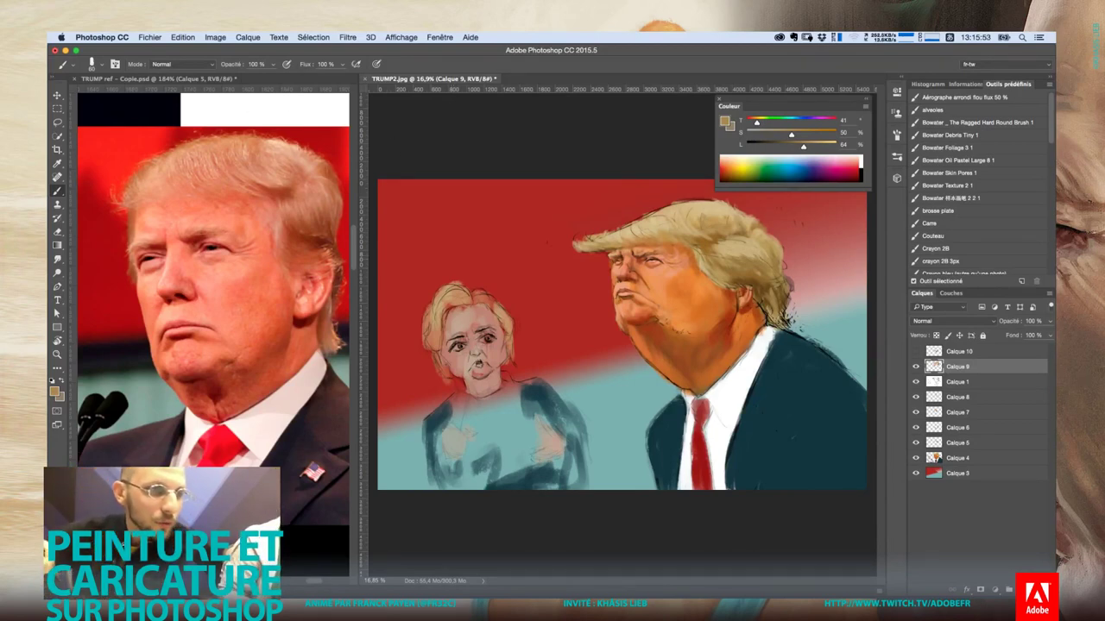
{"action": "key", "text": "super+Tab"}
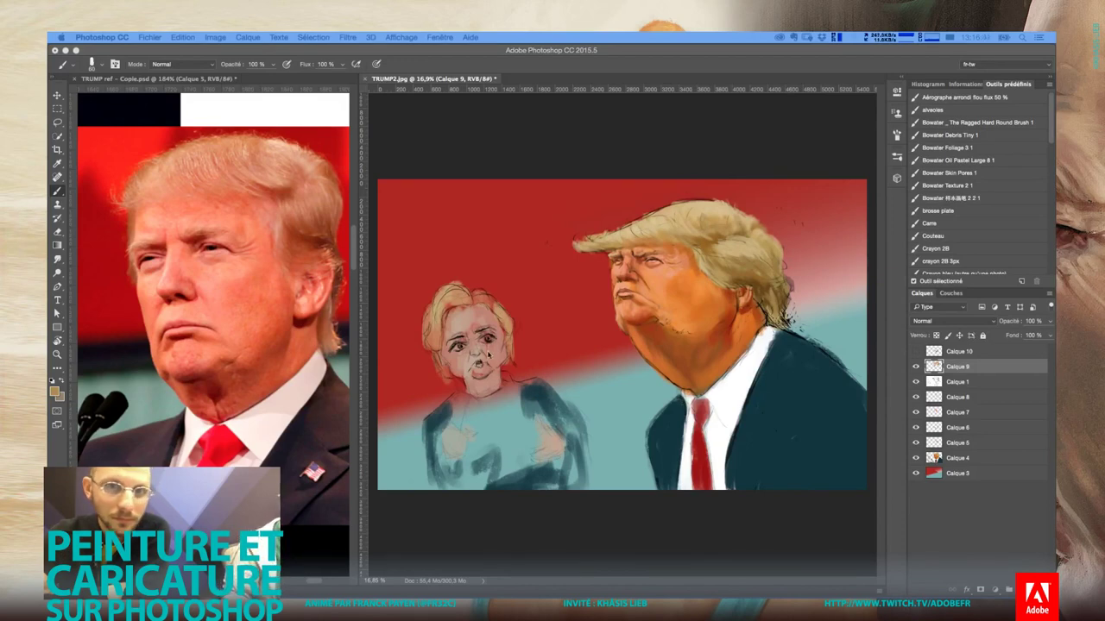
Show the painting full screen with panels hidden, fit it, then zoom in and pan to the orange face
{"action": "key", "text": "F6"}
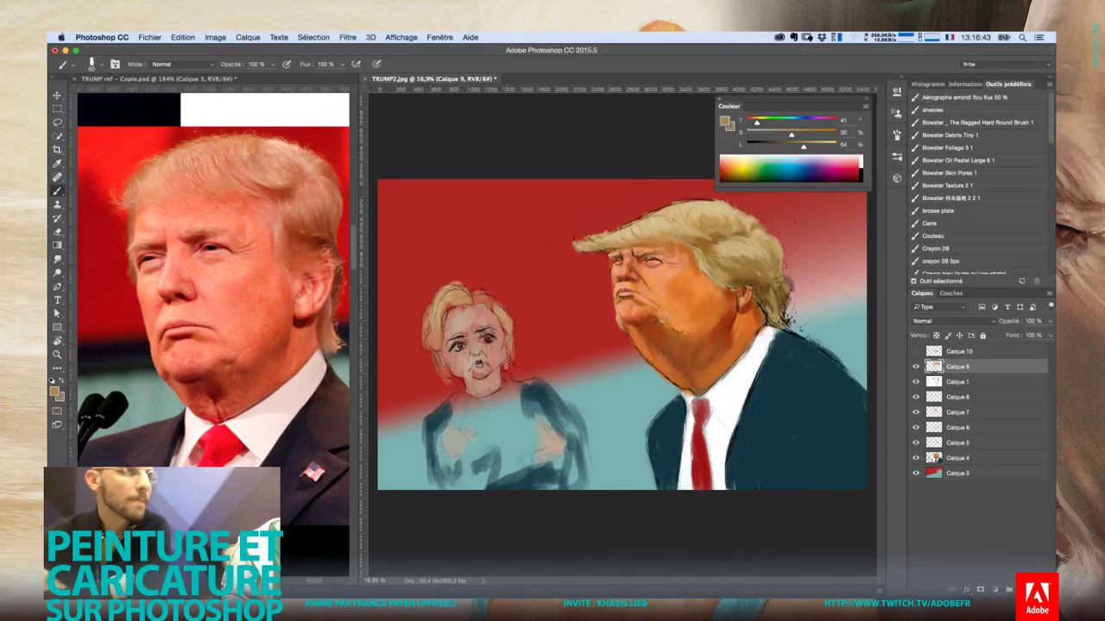
{"action": "key", "text": "f"}
{"action": "key", "text": "f"}
{"action": "key", "text": "f"}
{"action": "key", "text": "f"}
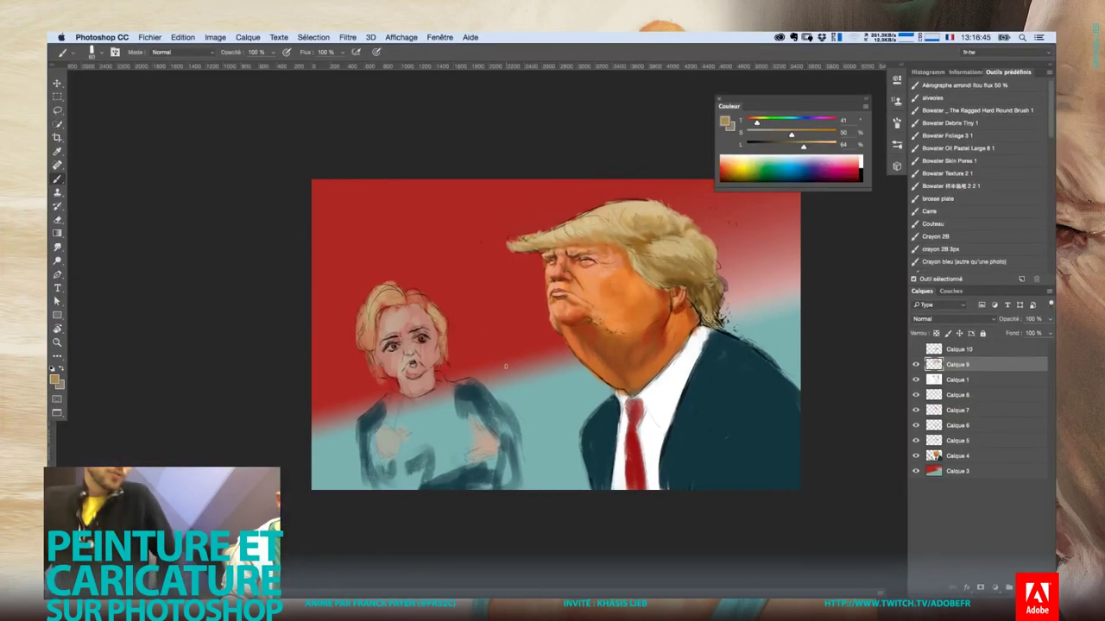
{"action": "key", "text": "f"}
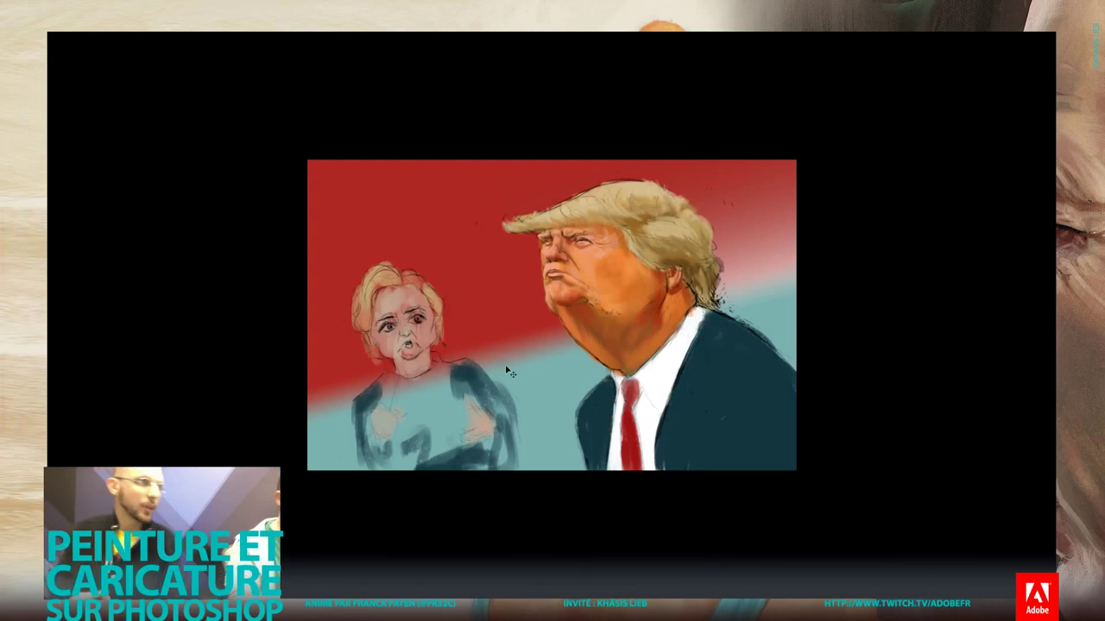
{"action": "key", "text": "ctrl+0"}
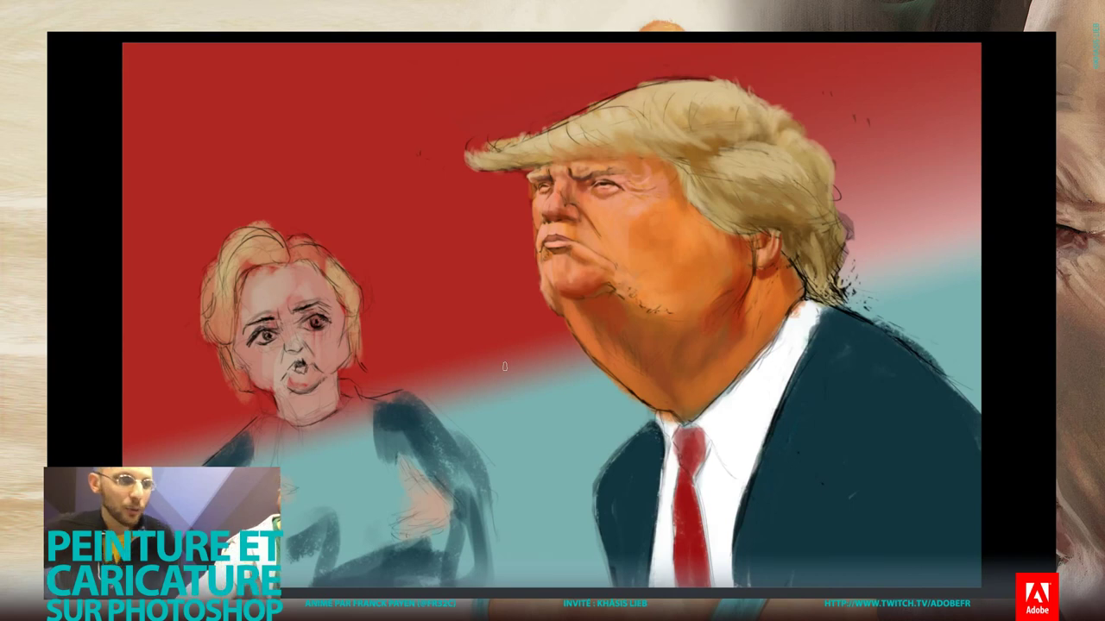
{"action": "key", "text": "ctrl+plus"}
{"action": "key", "text": "ctrl+plus"}
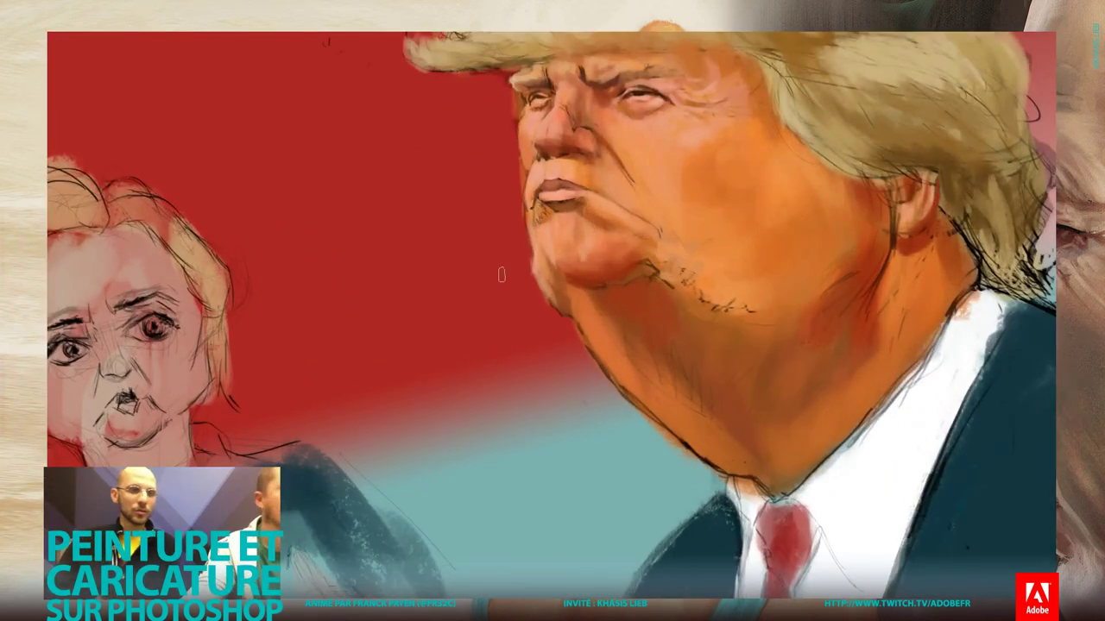
{"action": "left_click_drag", "start_coordinate": [500, 236], "coordinate": [306, 348]}
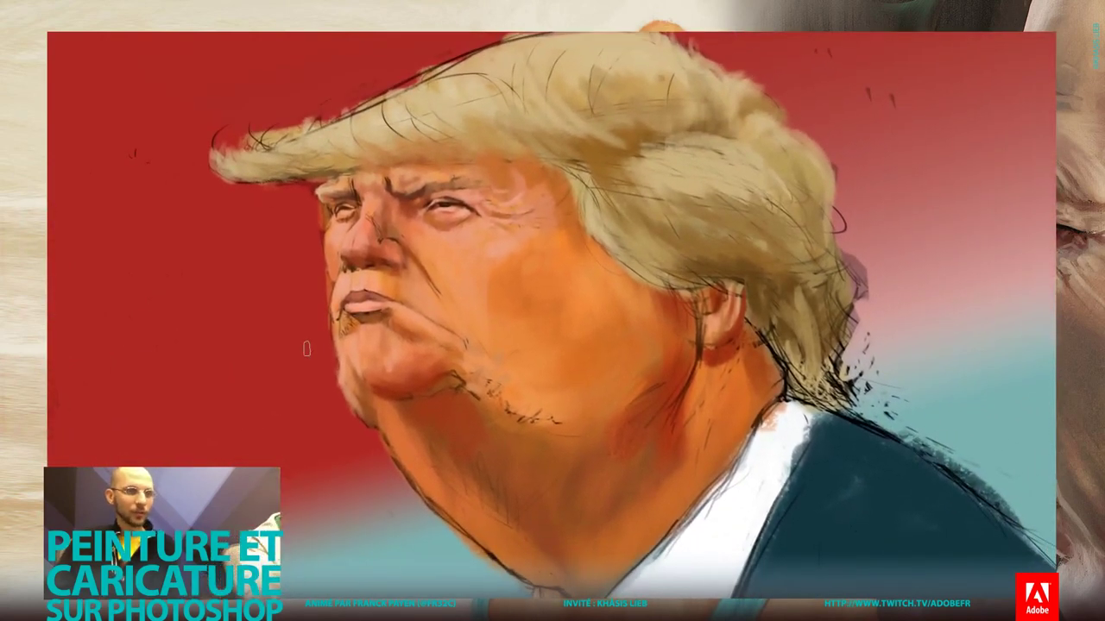